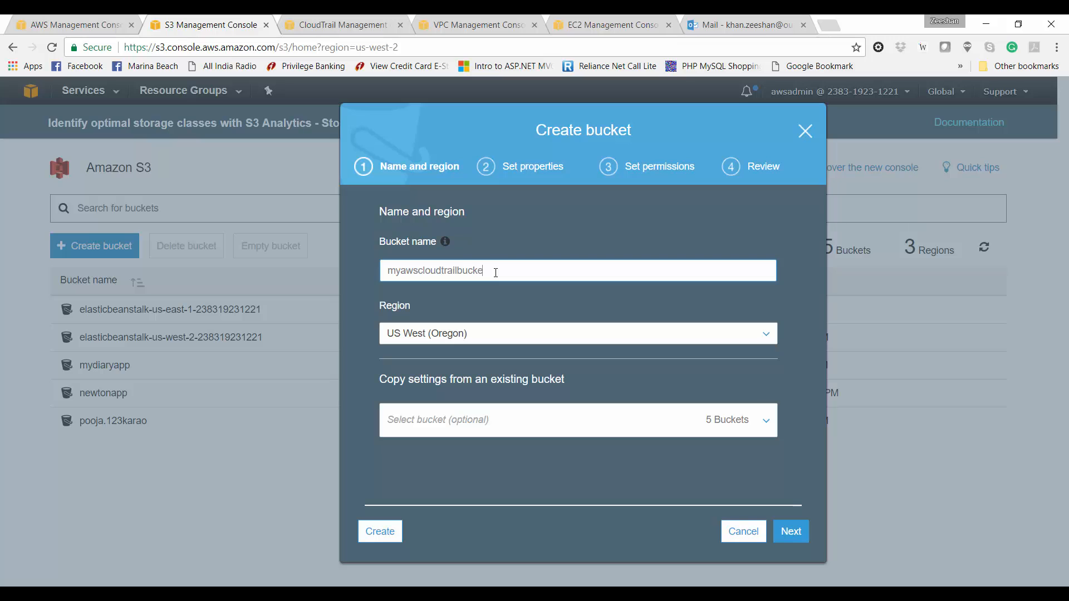
Step: Set the new bucket's region to US East (Ohio)
left_click(499, 340)
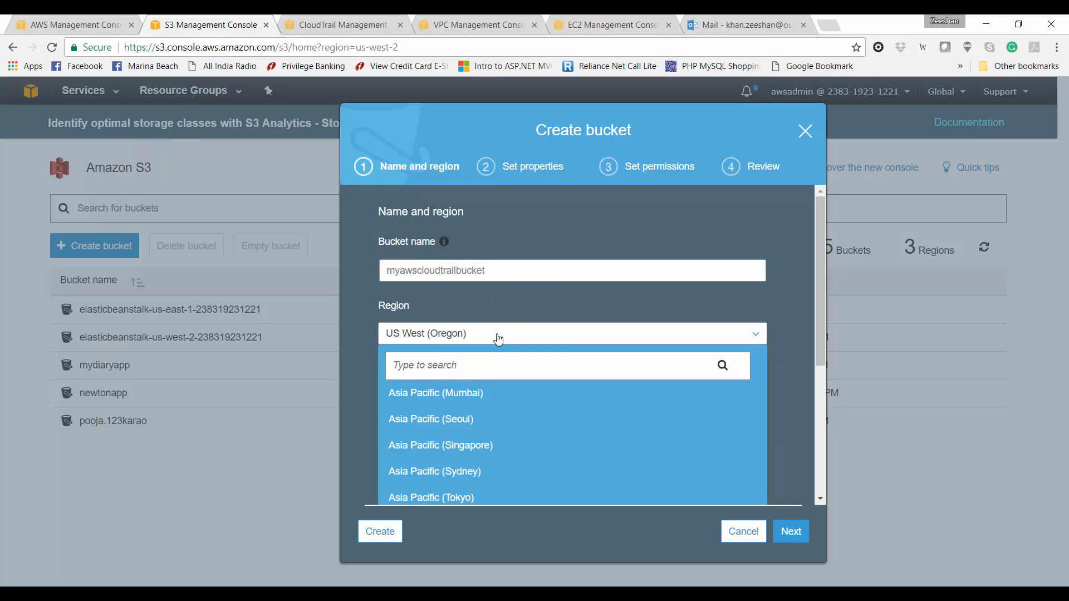
type("oh")
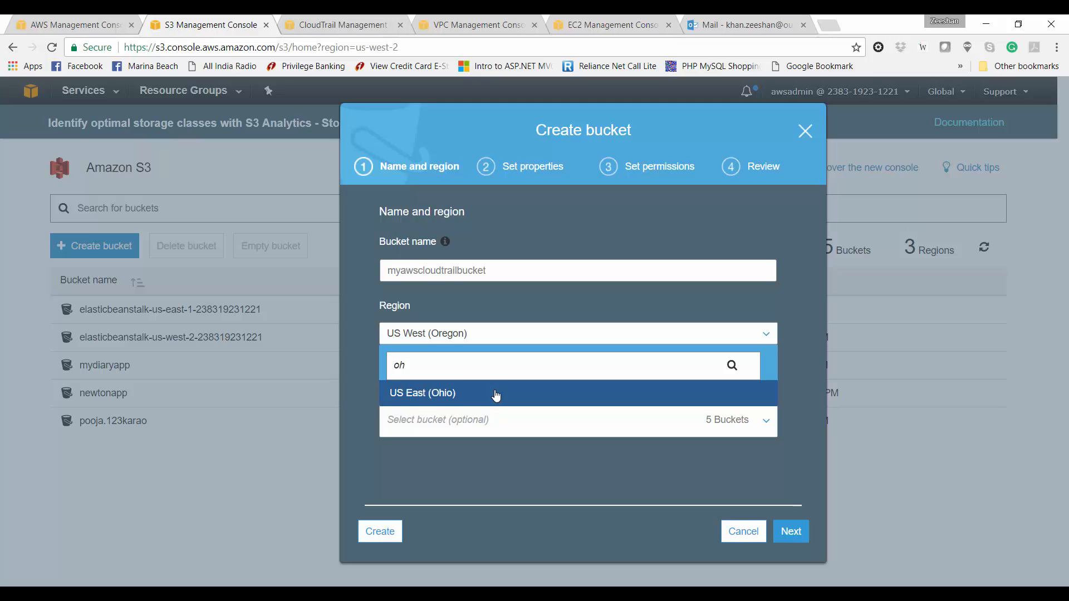
left_click(495, 393)
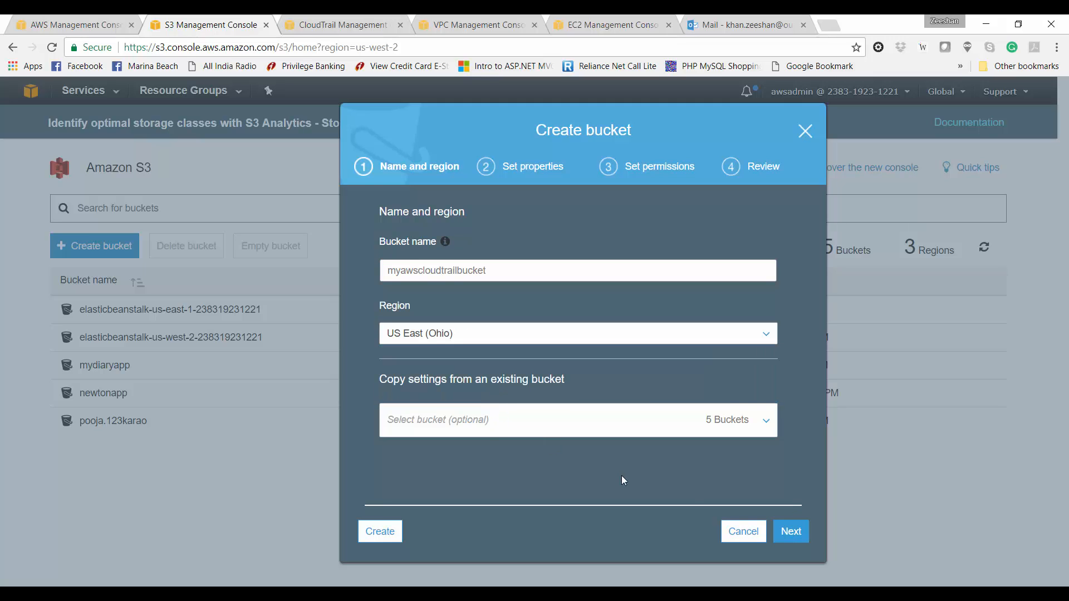
left_click(796, 541)
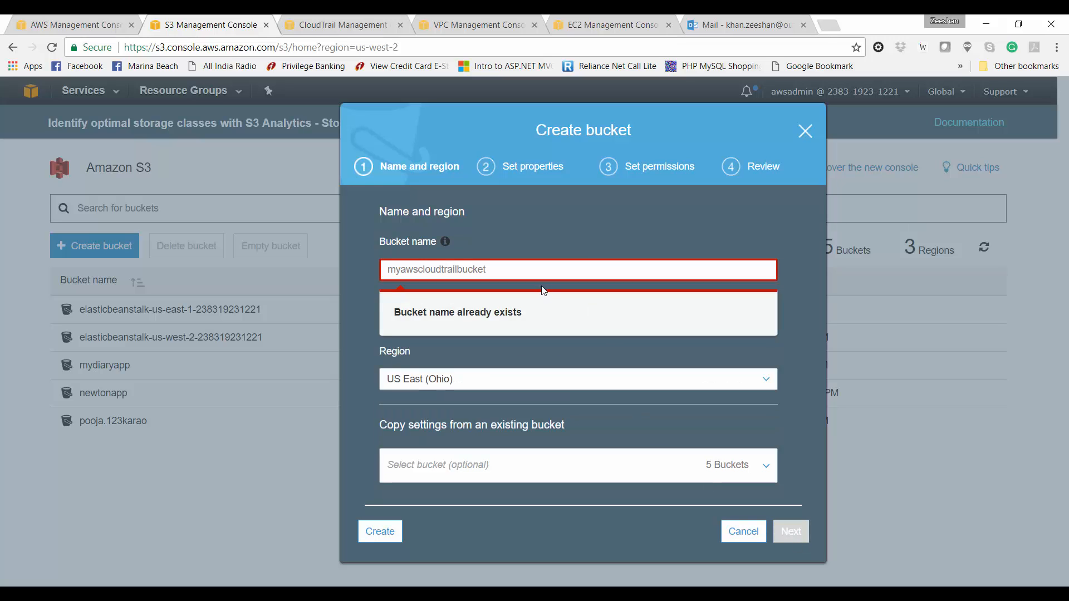
Step: Rename the bucket to myawscloudtrailbucket2017 and create it with default settings
left_click(539, 271)
type("2017")
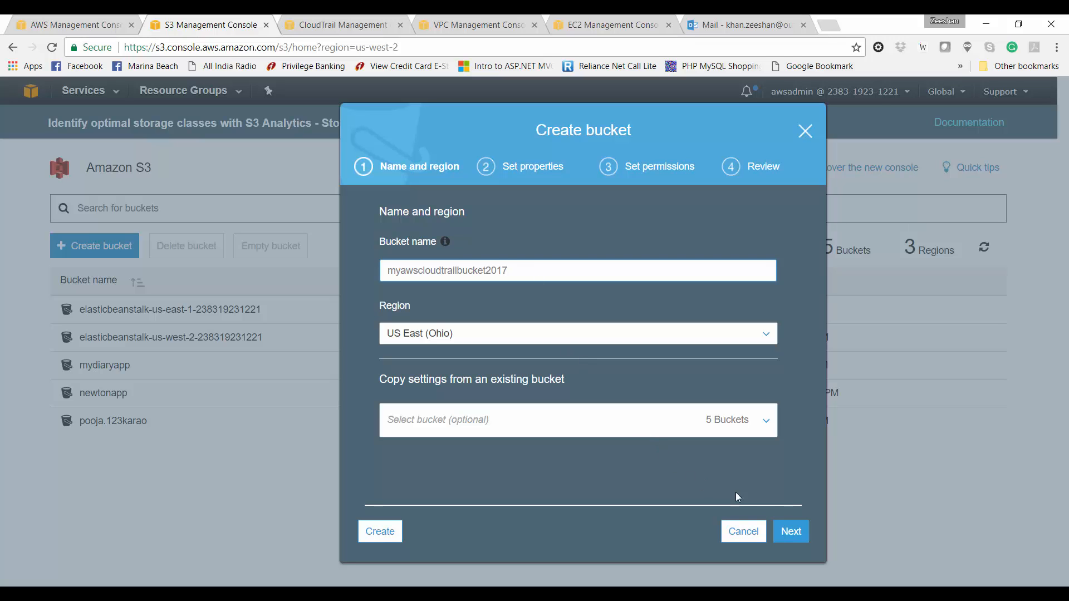
left_click(788, 531)
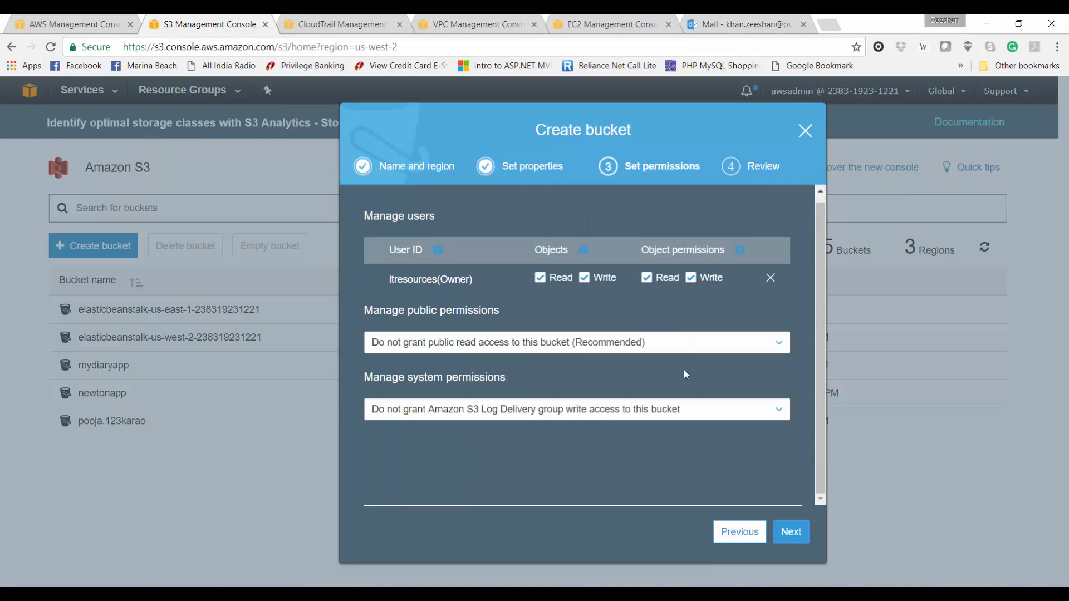
left_click(791, 532)
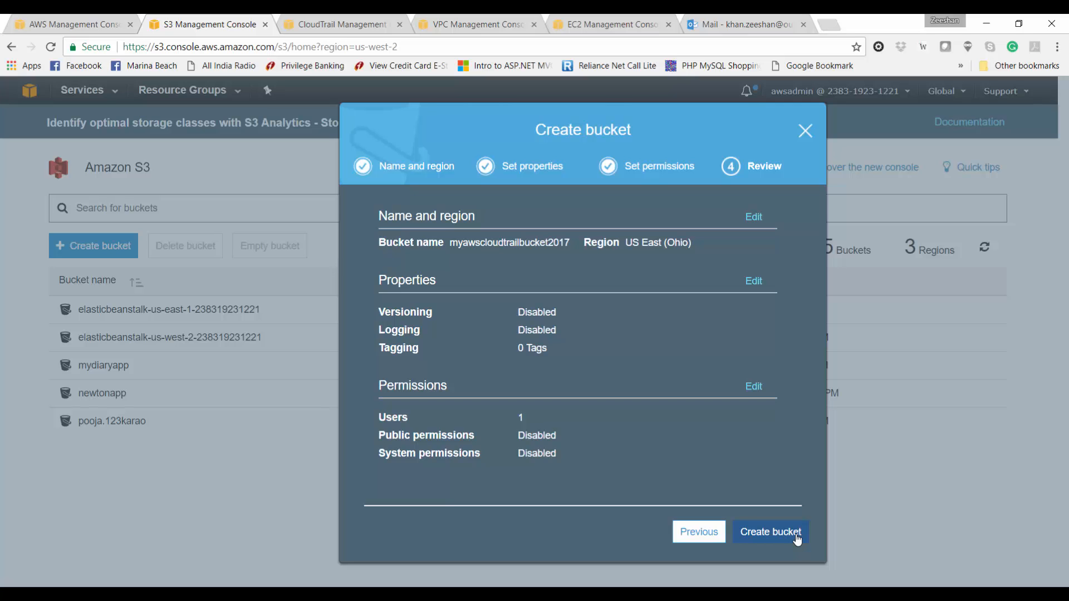
left_click(797, 536)
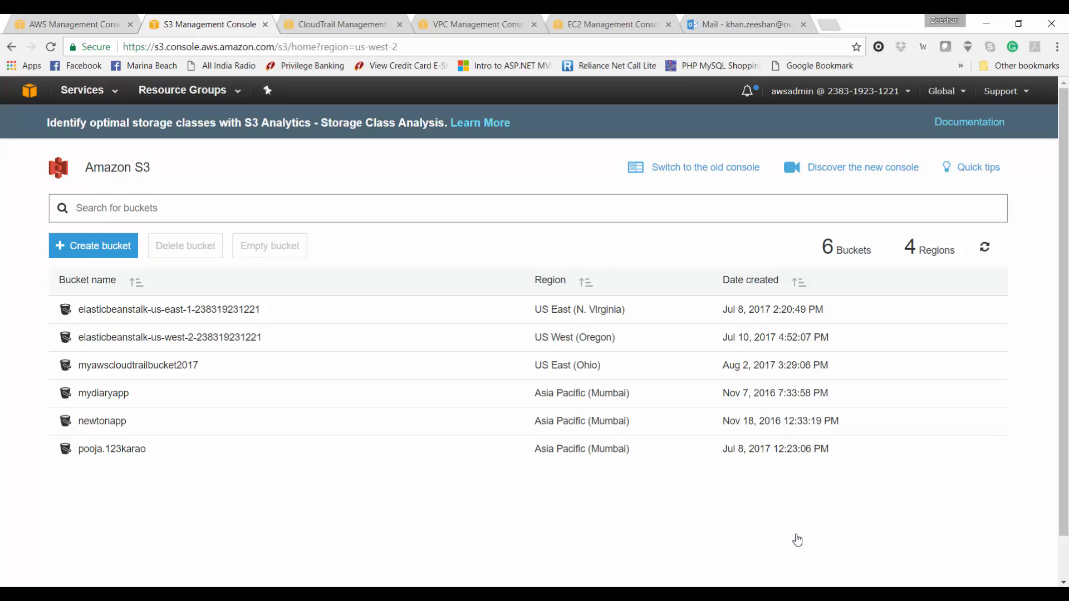
left_click(355, 22)
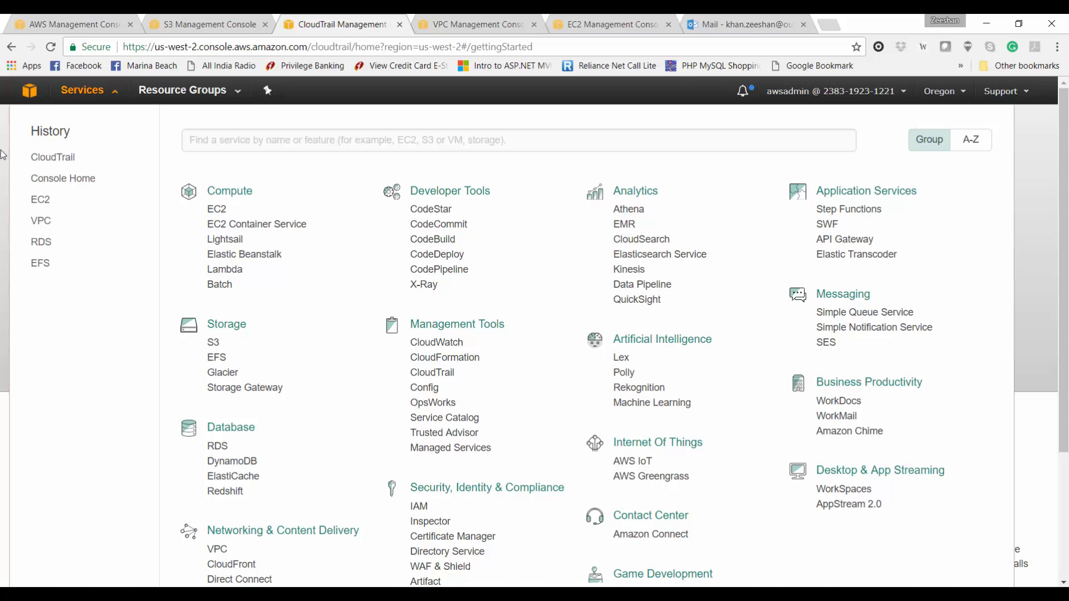
Step: Start a new trail named myawsprojcloudtrail that applies to this region only
left_click(2, 155)
left_click(495, 347)
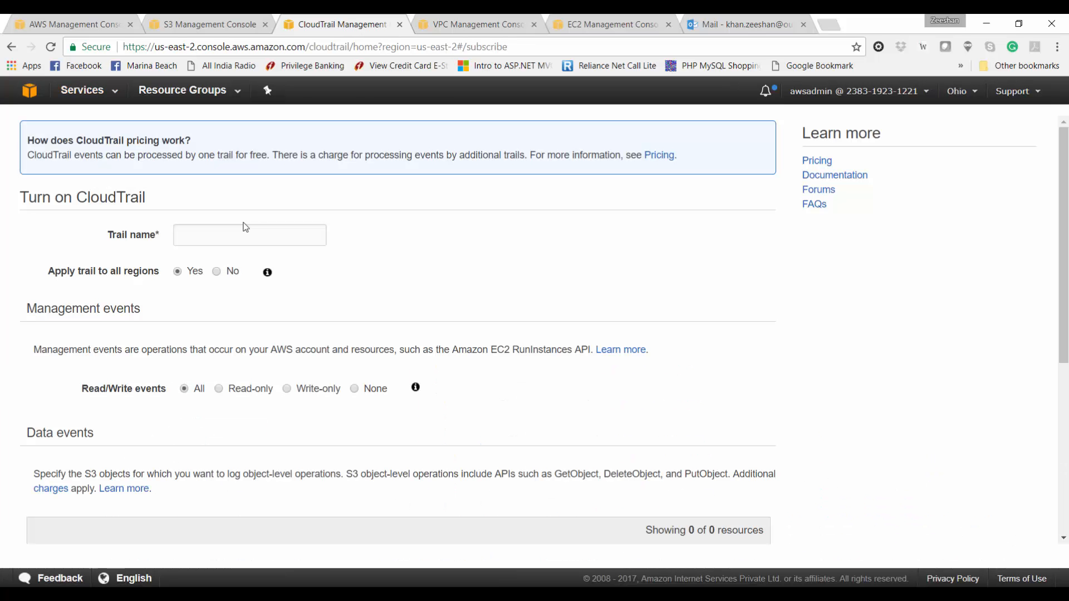
left_click(248, 234)
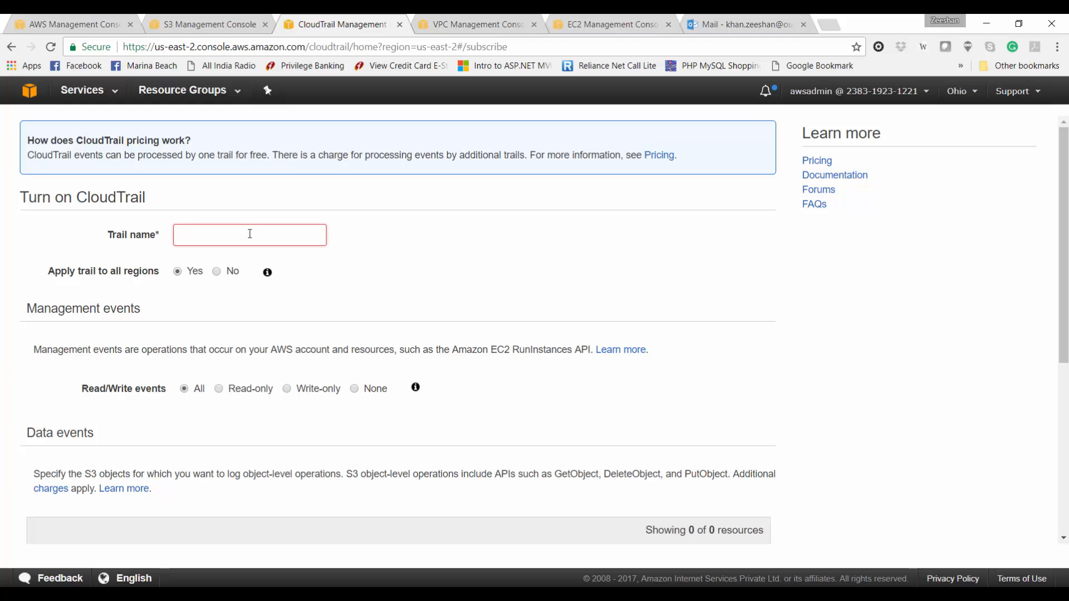
type("myawsp")
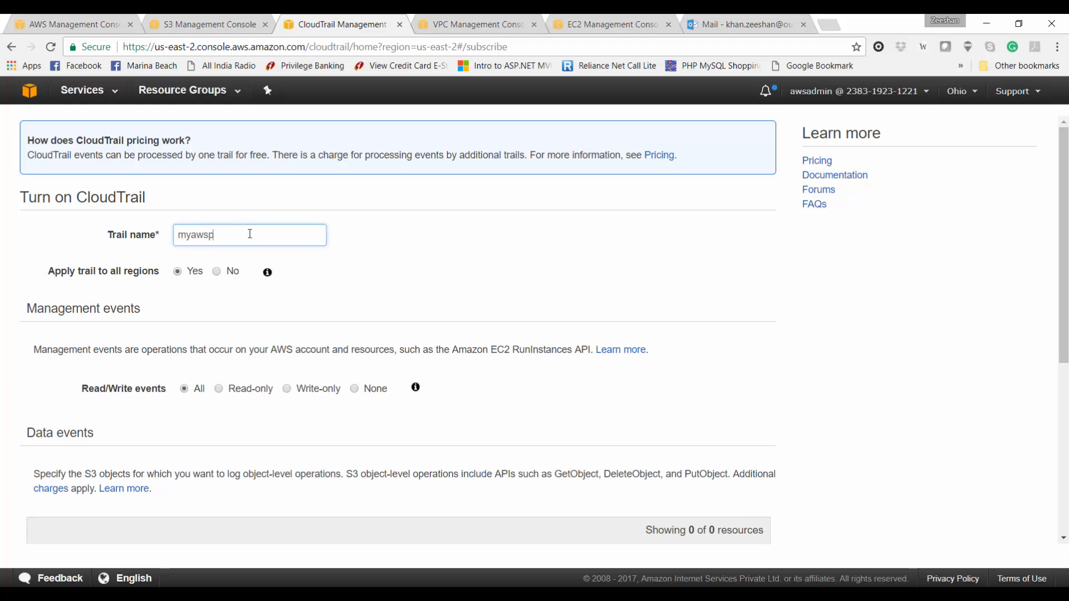
type("rojcld")
type("udtrail")
left_click(216, 273)
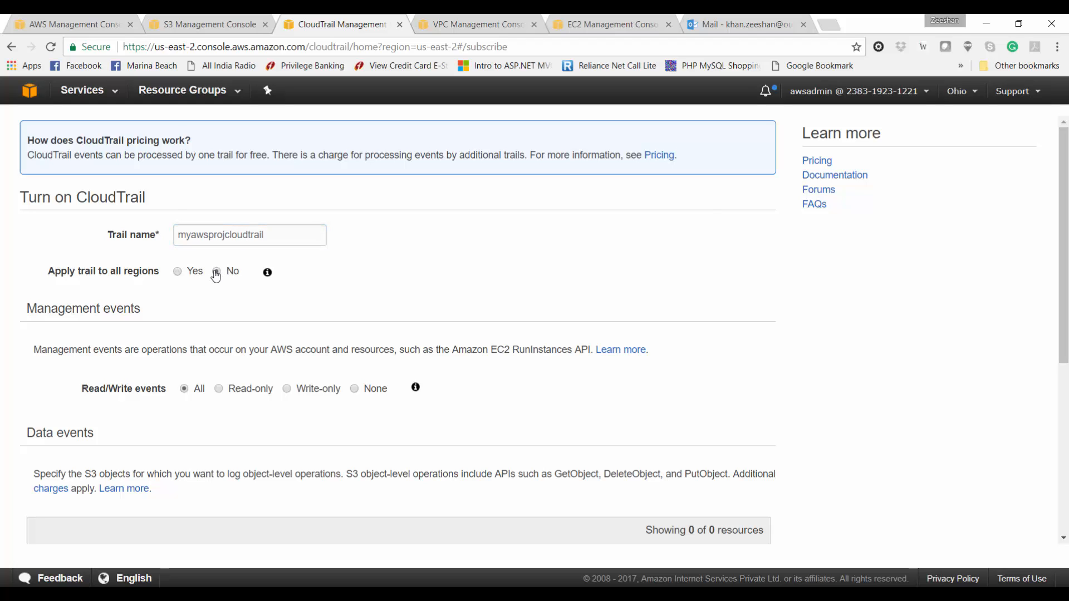
Step: Point the trail at existing bucket myawscloudtrailbucket2017 and create it
scroll(227, 335, "down", 3)
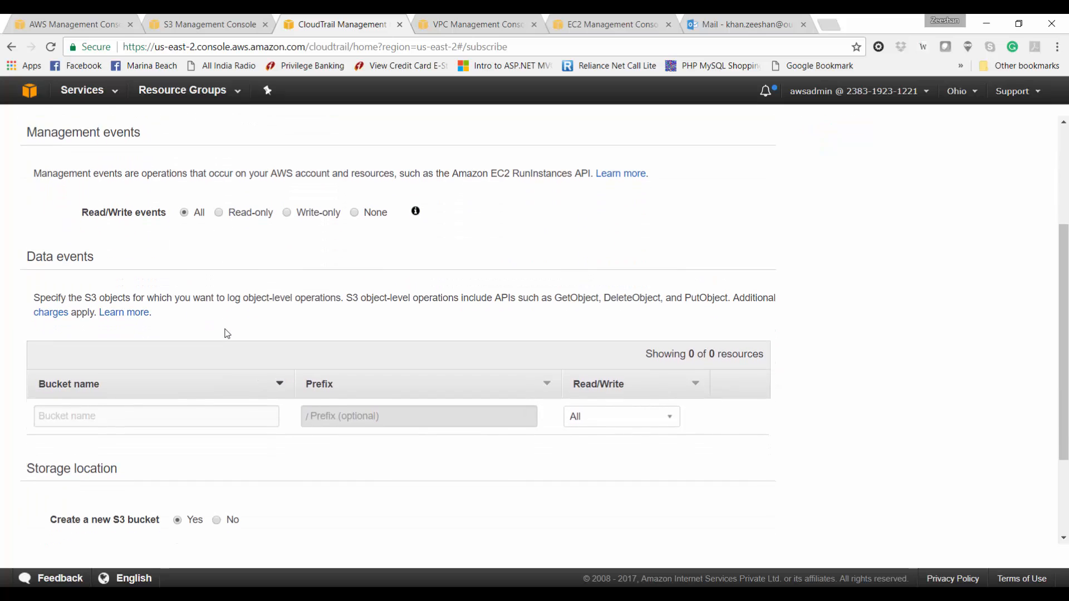
left_click(216, 519)
scroll(722, 380, "down", 1)
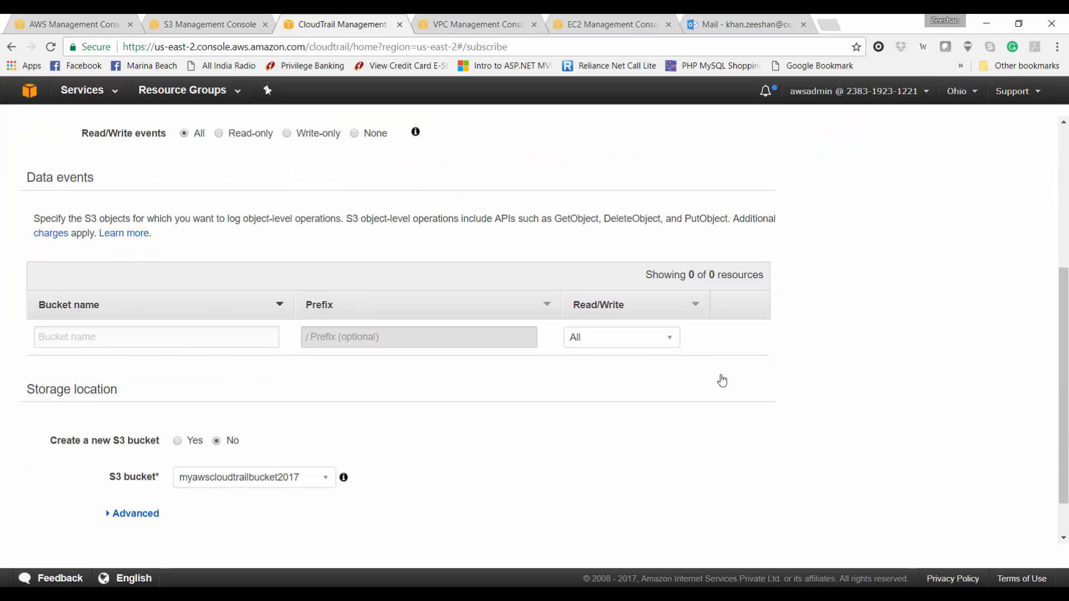
scroll(722, 378, "down", 1)
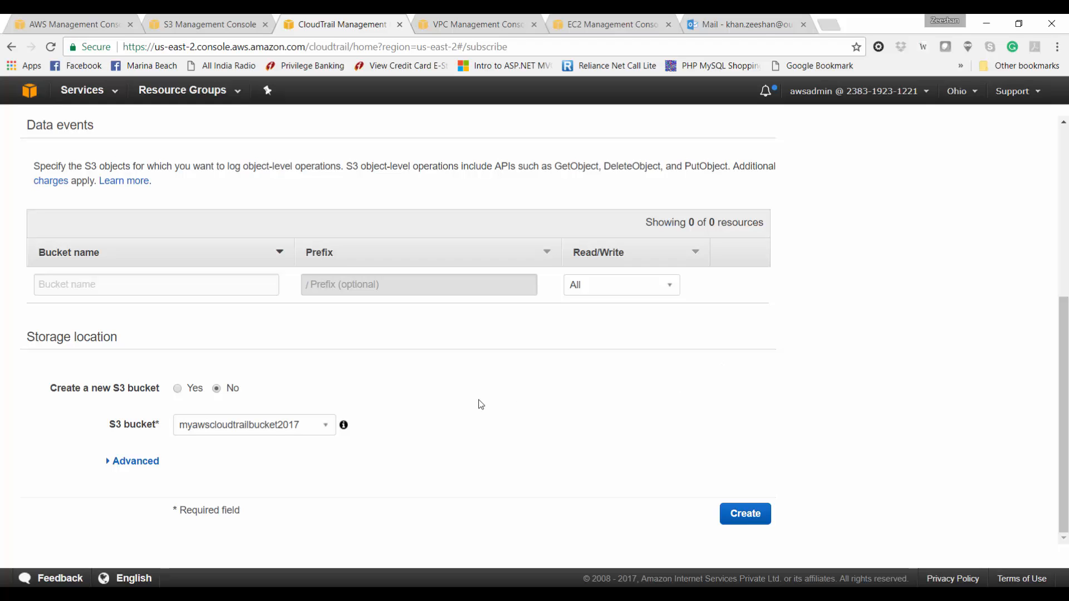
left_click(120, 462)
scroll(119, 462, "down", 3)
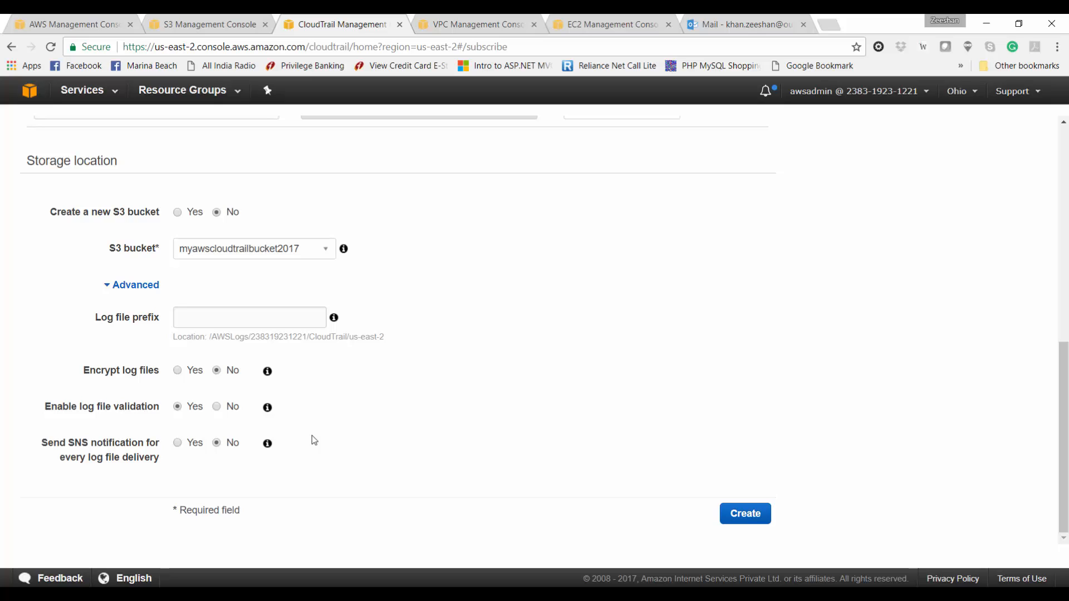
scroll(227, 453, "up", 1)
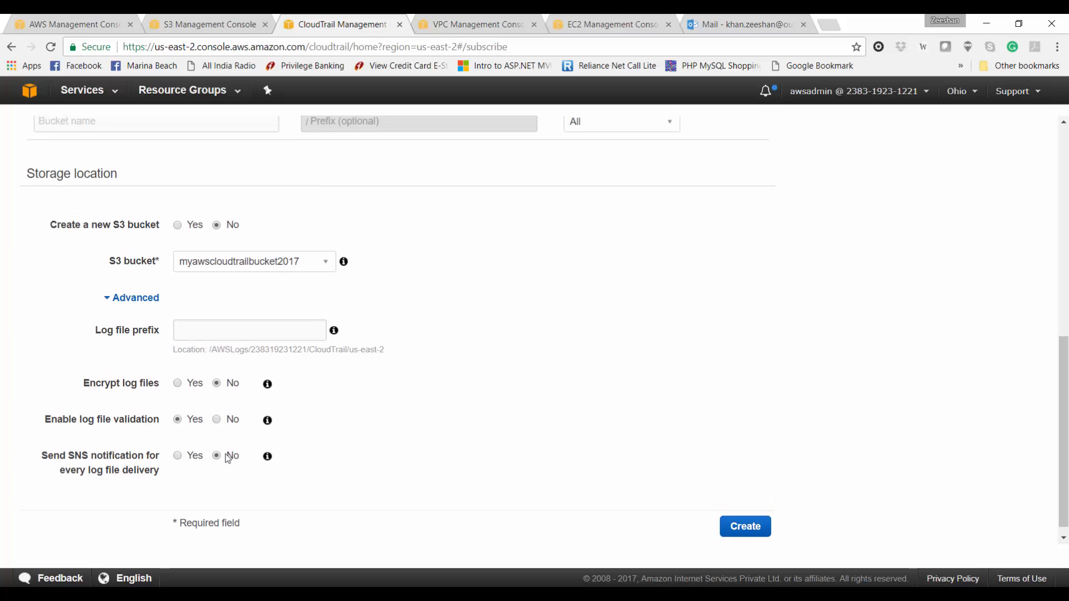
left_click(130, 338)
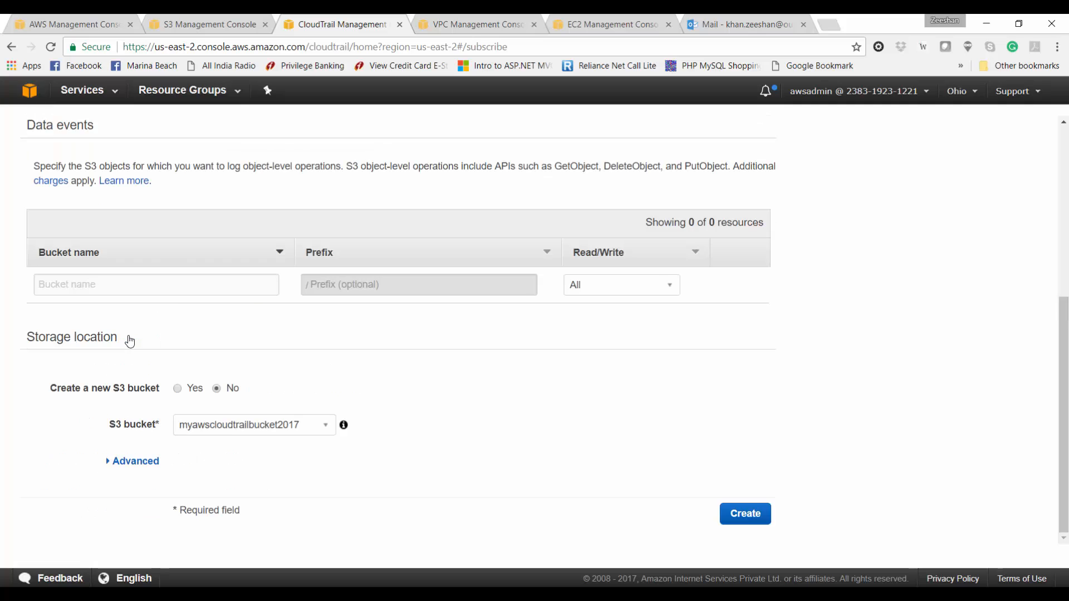
left_click(738, 522)
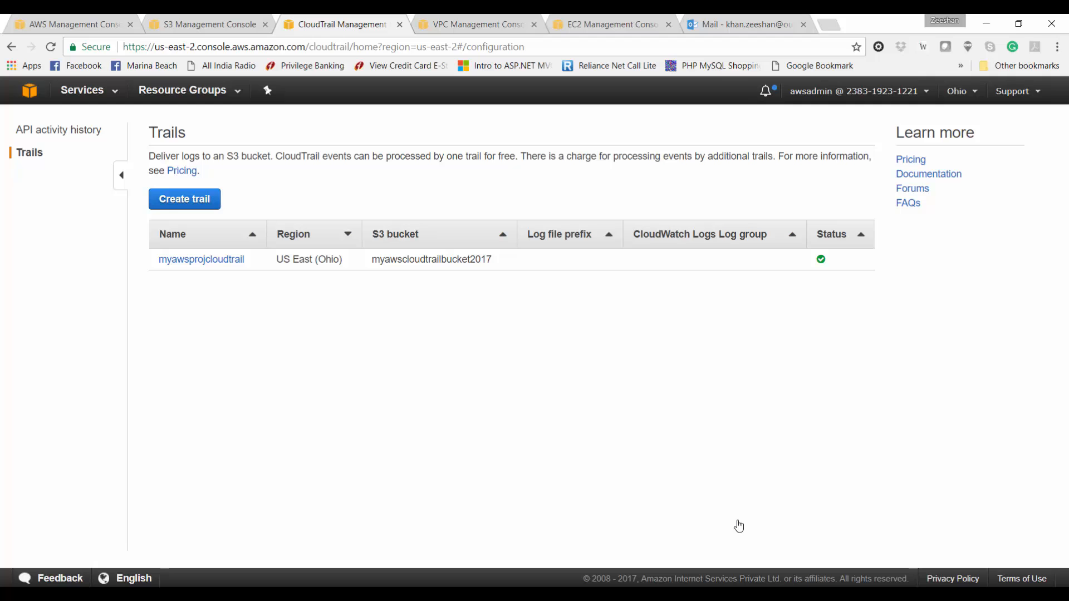
key("ctrl+shift+Tab")
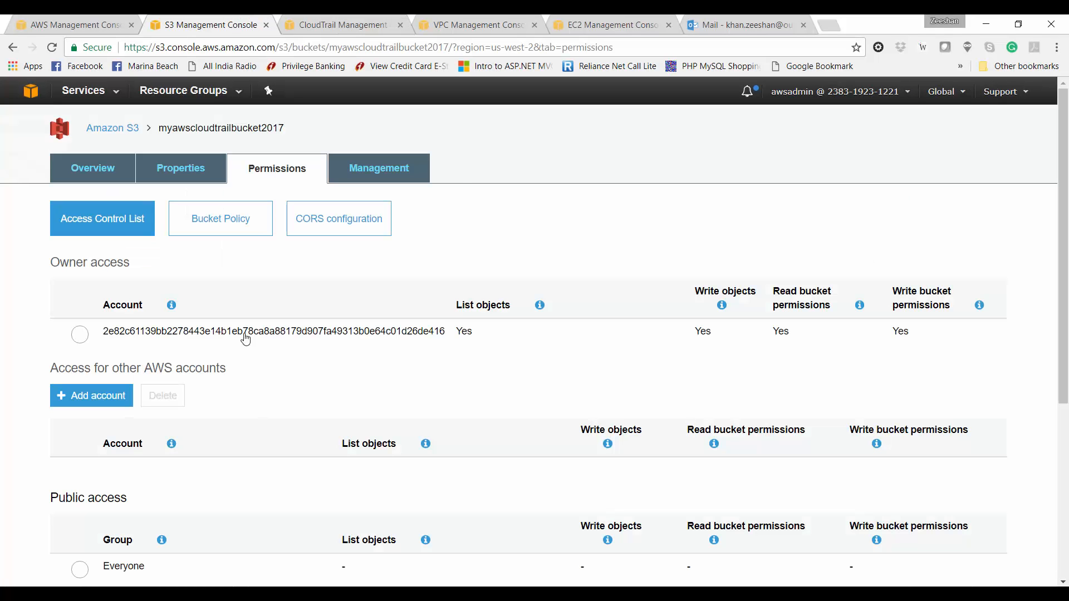
Step: Review the bucket's access policy under Permissions
left_click(257, 226)
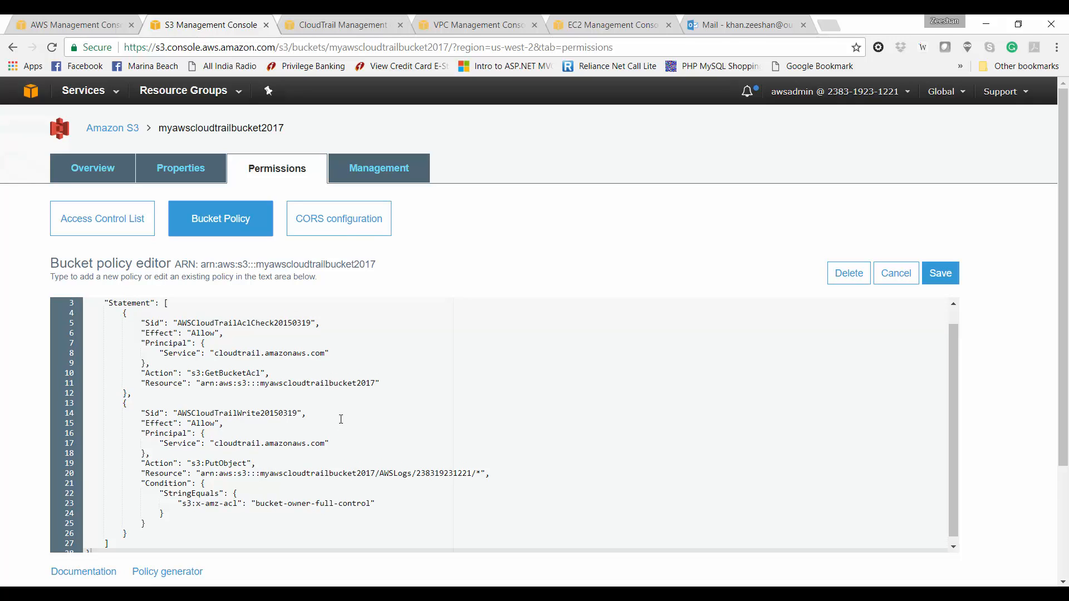
scroll(341, 418, "up", 1)
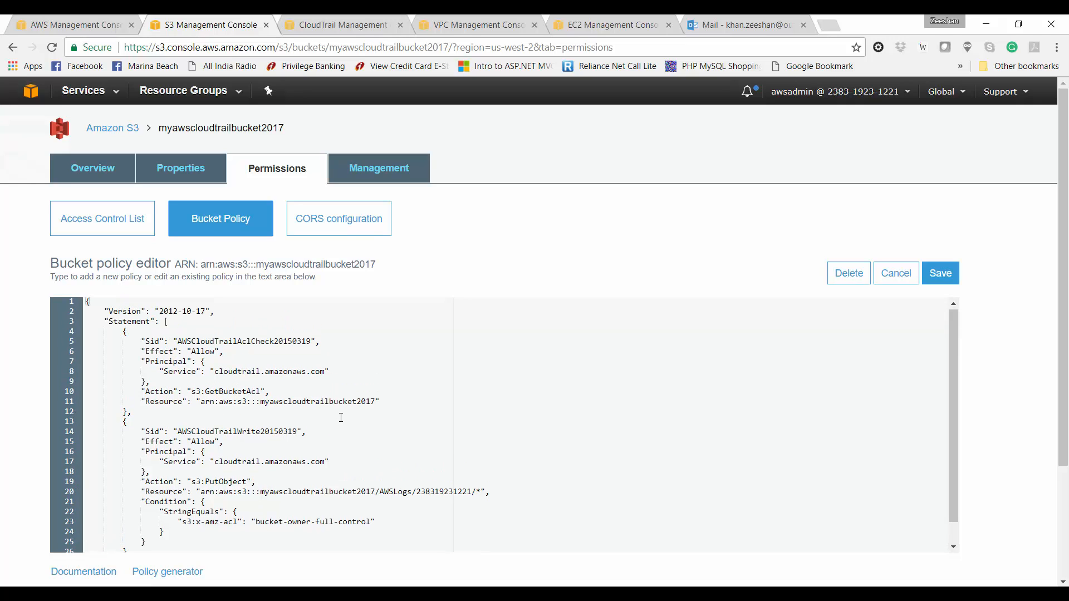
scroll(341, 419, "down", 2)
Step: Browse AWSLogs > CloudTrail > us-east-2 > 2017 > 08 > 02 to find the delivered log file
left_click(92, 168)
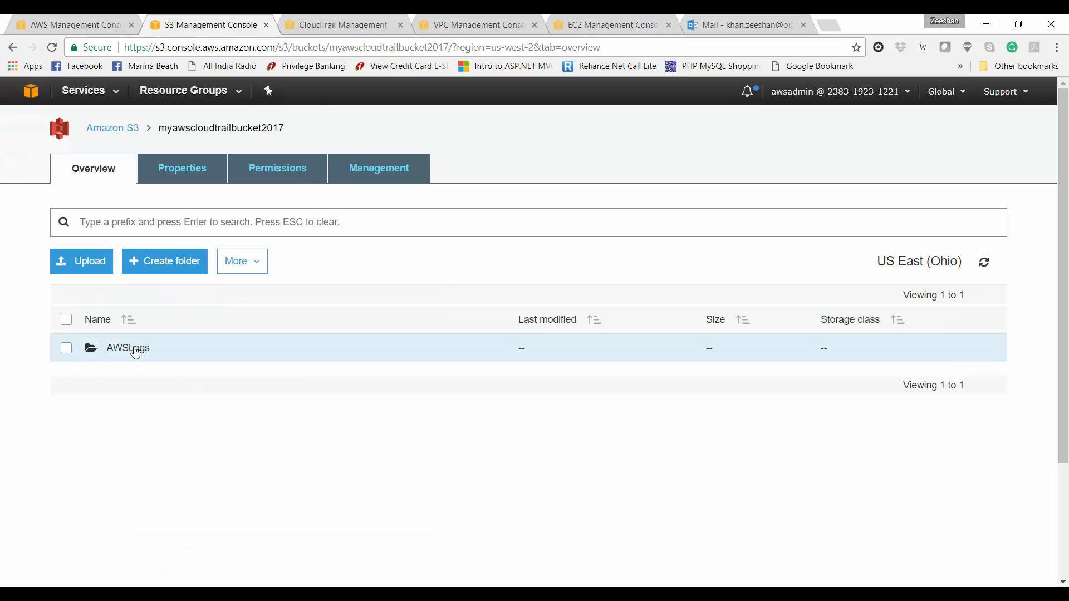
left_click(133, 349)
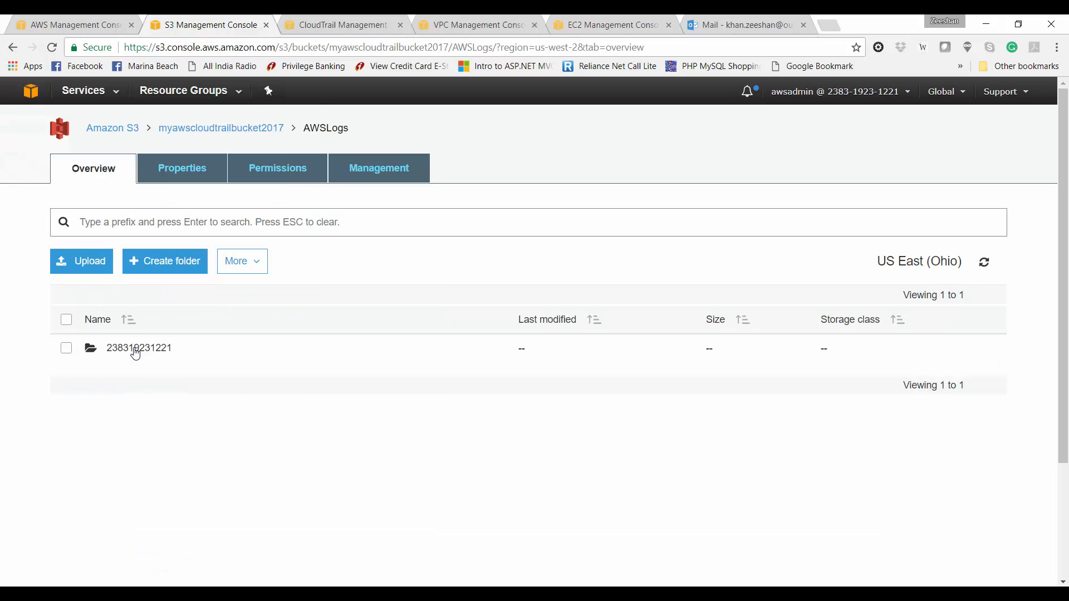
left_click(135, 349)
left_click(135, 349)
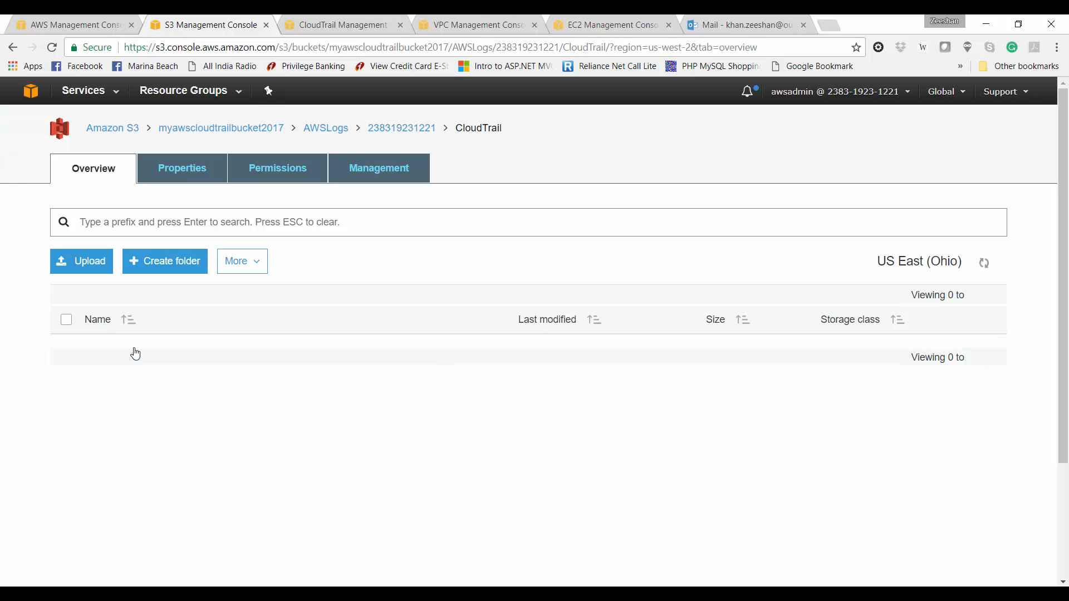
left_click(135, 351)
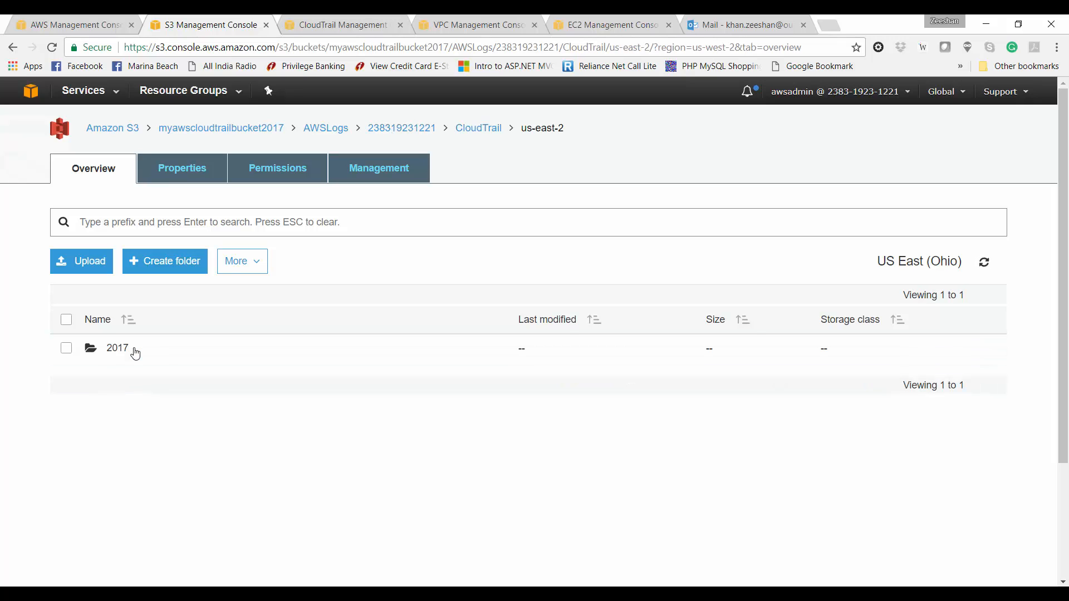
left_click(120, 351)
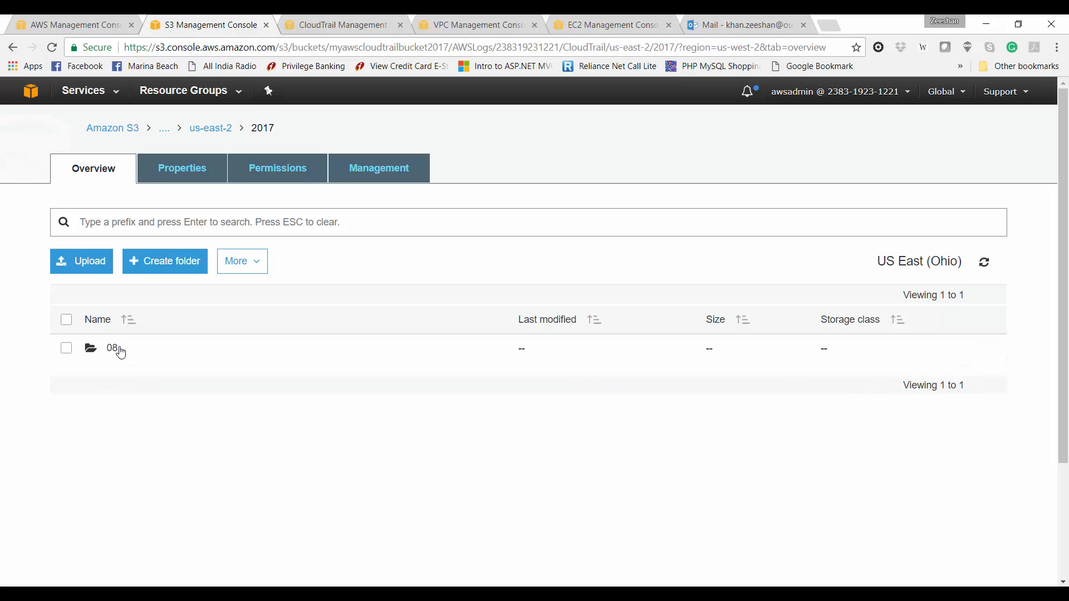
left_click(120, 352)
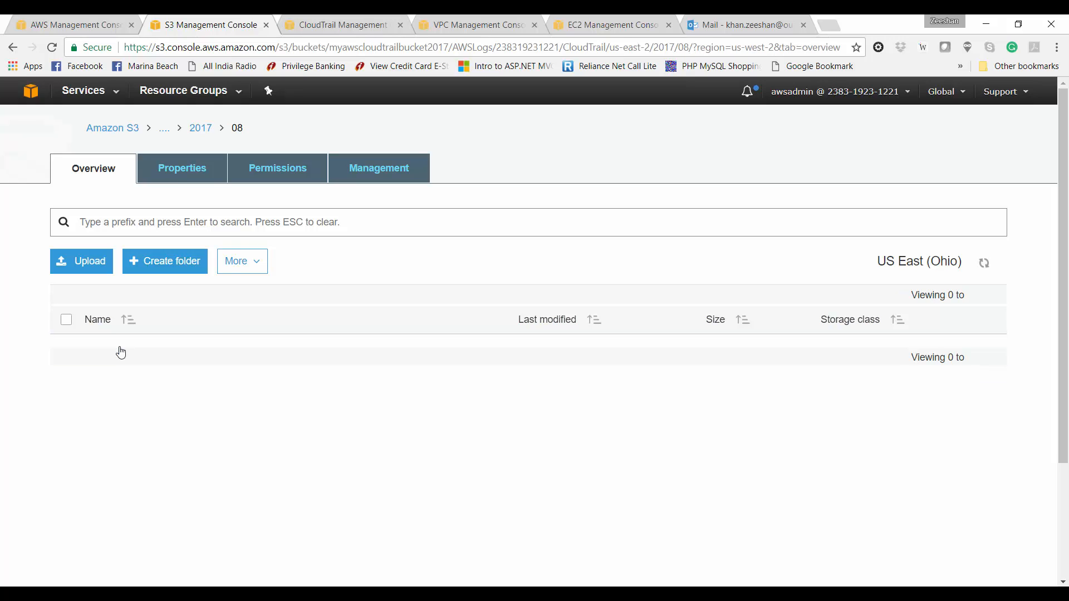
left_click(120, 352)
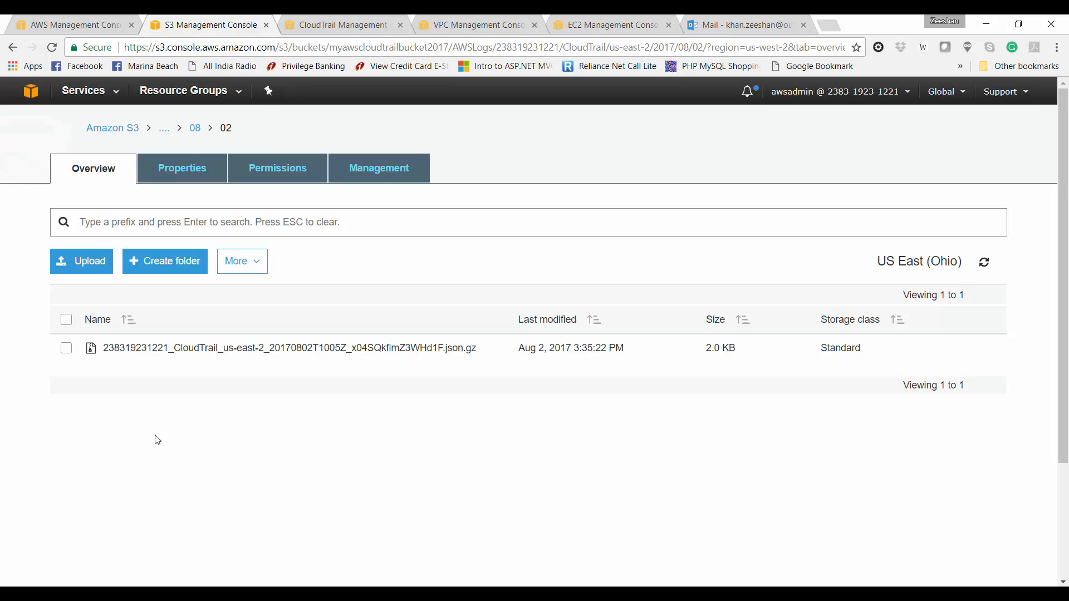
left_click(362, 22)
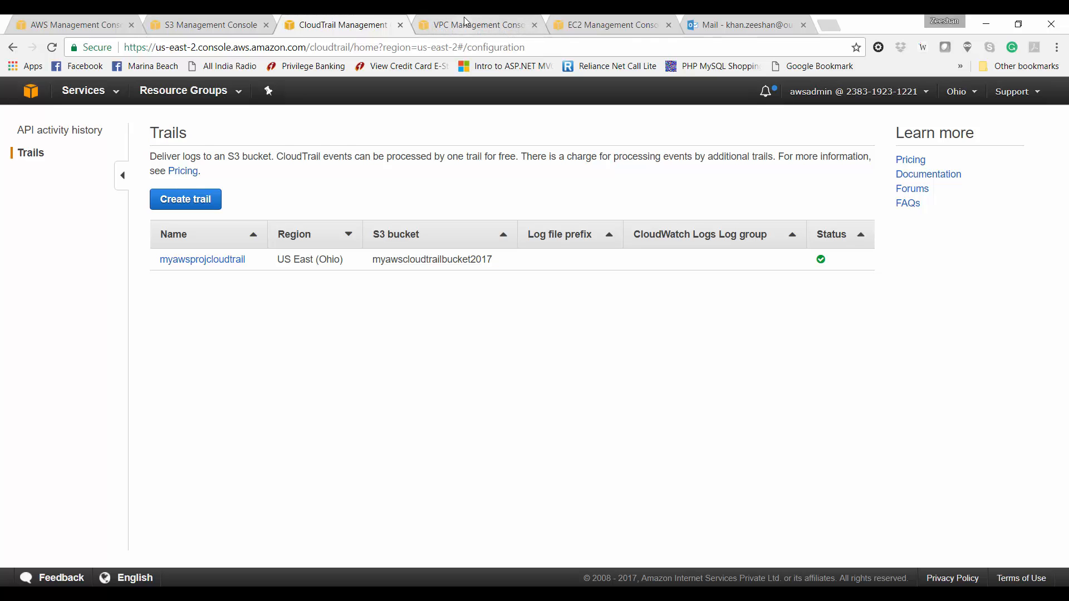
Step: Open trail myawsprojcloudtrail and scroll through its configuration and storage bucket
left_click(216, 263)
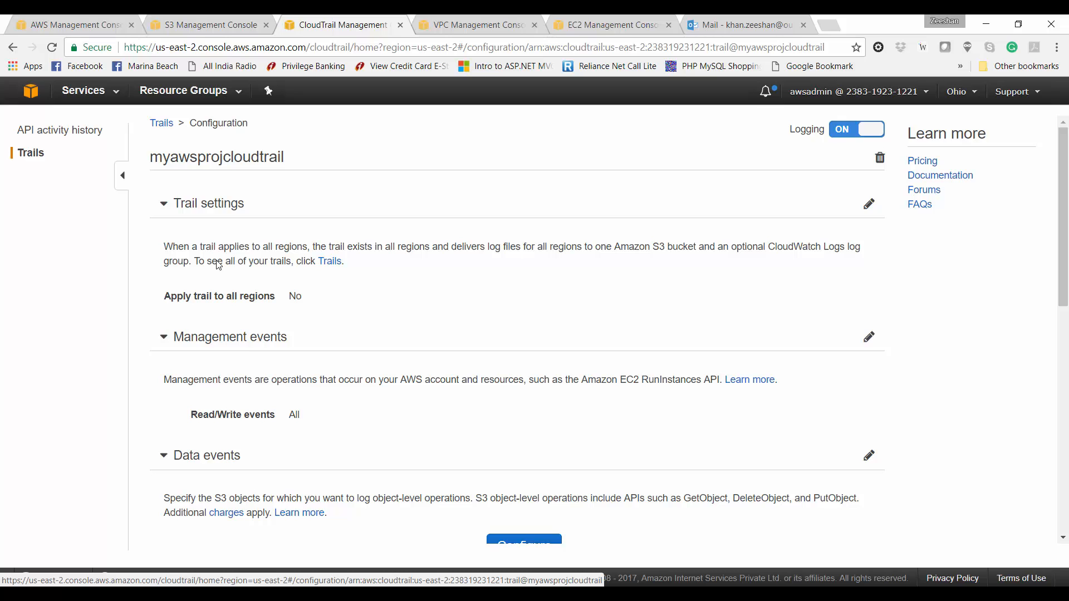
scroll(295, 397, "down", 4)
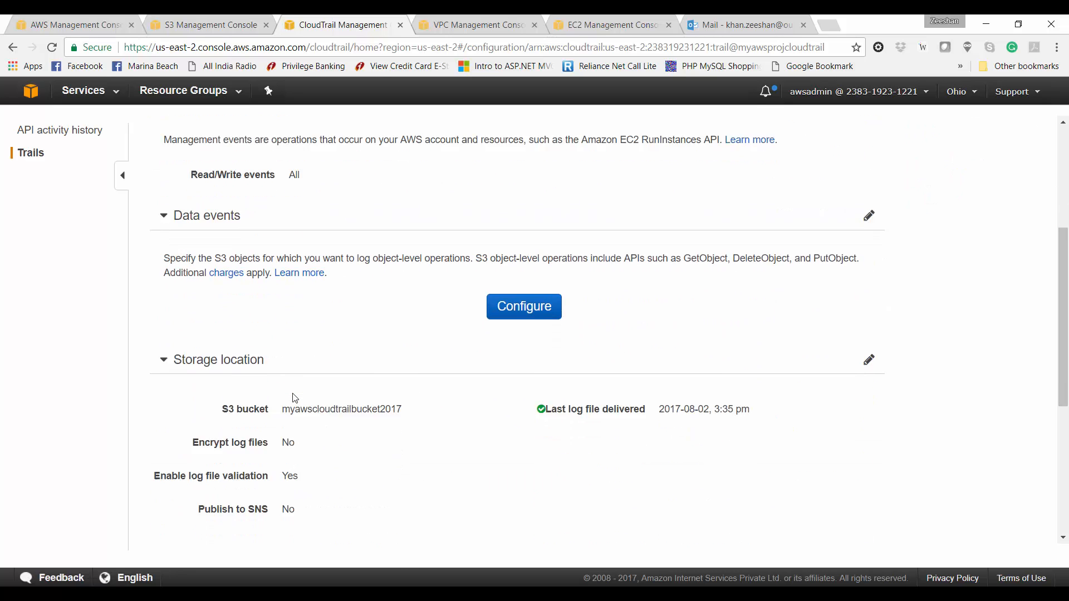
scroll(295, 398, "down", 2)
left_click(457, 22)
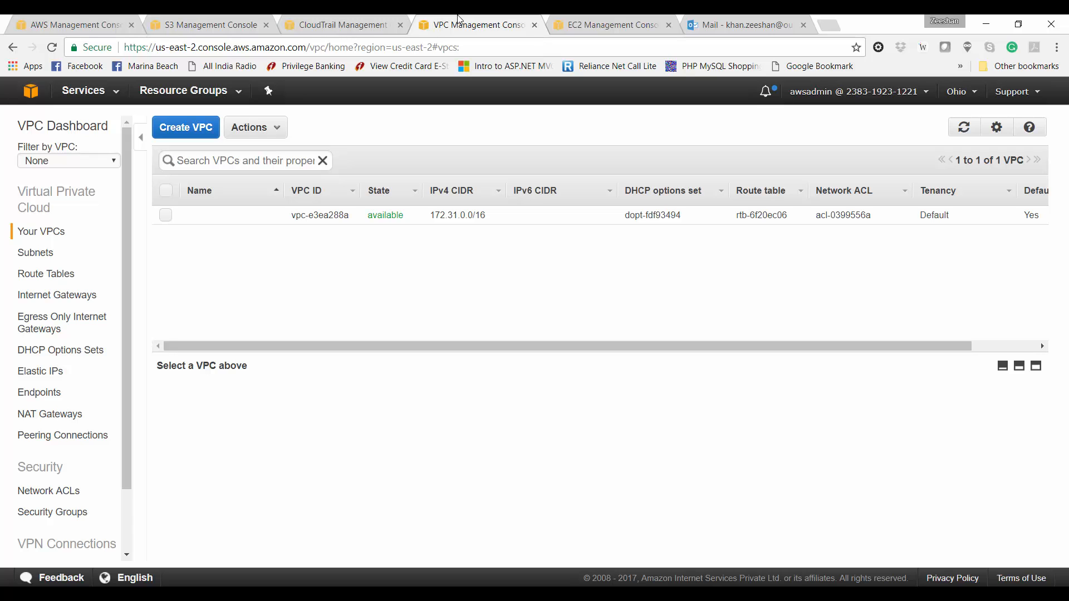
Step: Launch the VPC wizard from the dashboard and choose 'VPC with Public and Private Subnets'
left_click(96, 132)
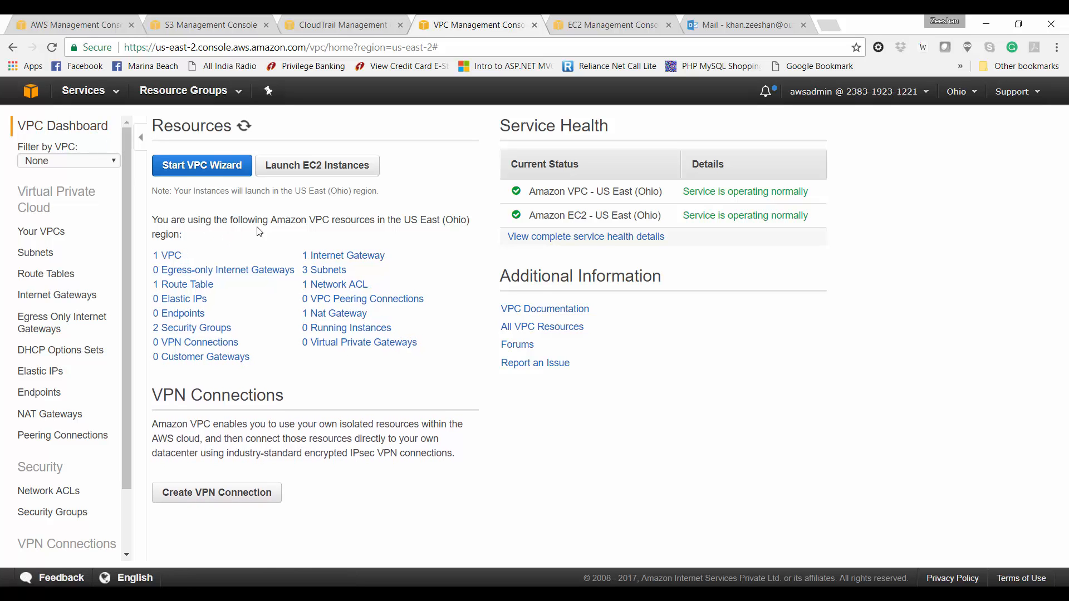
left_click(172, 256)
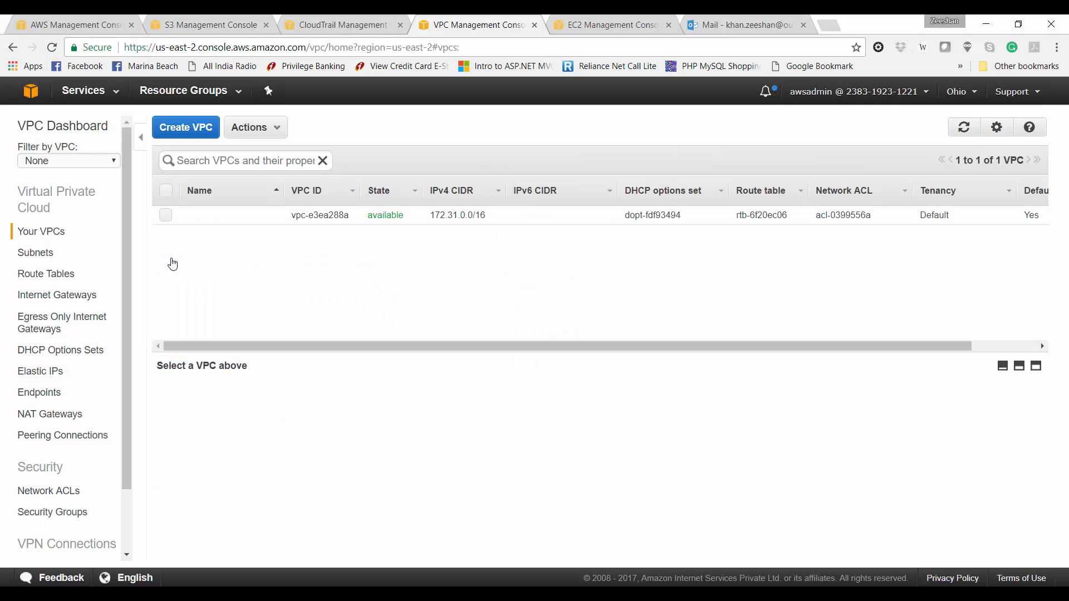
left_click(70, 134)
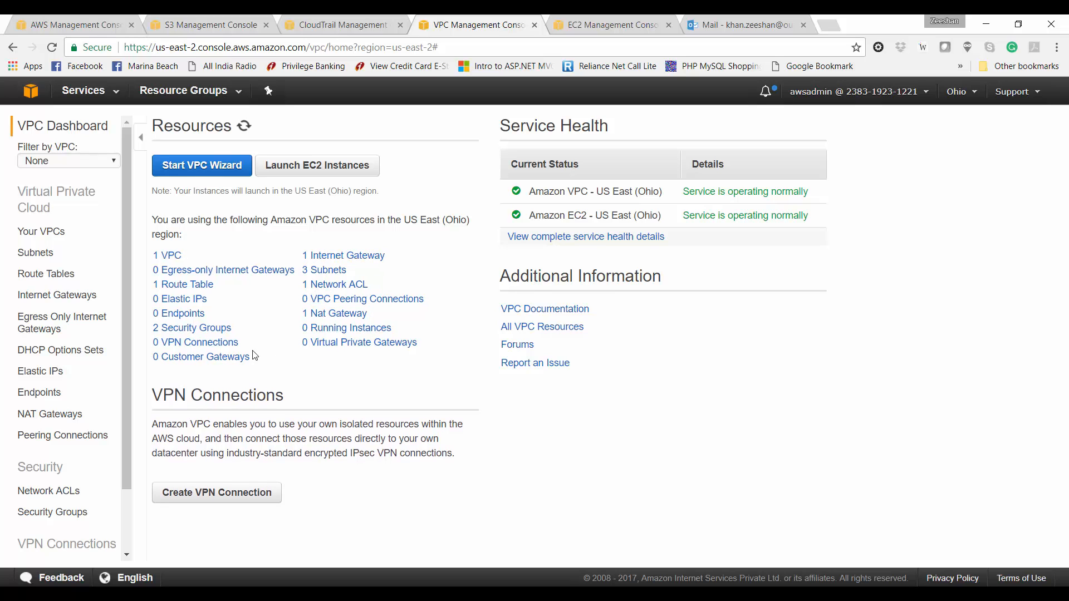
left_click(224, 173)
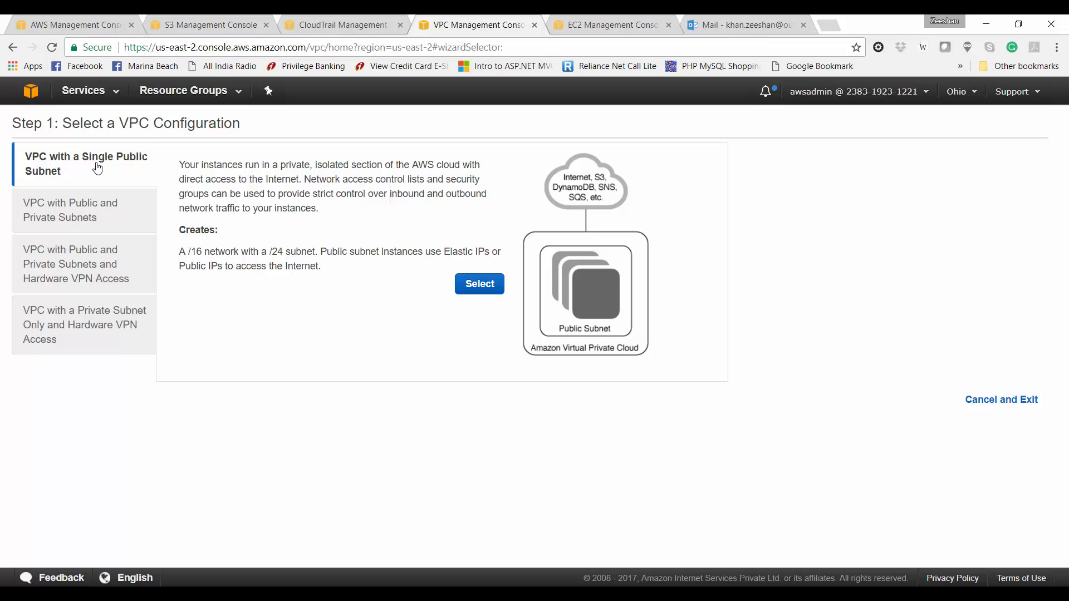
left_click(120, 222)
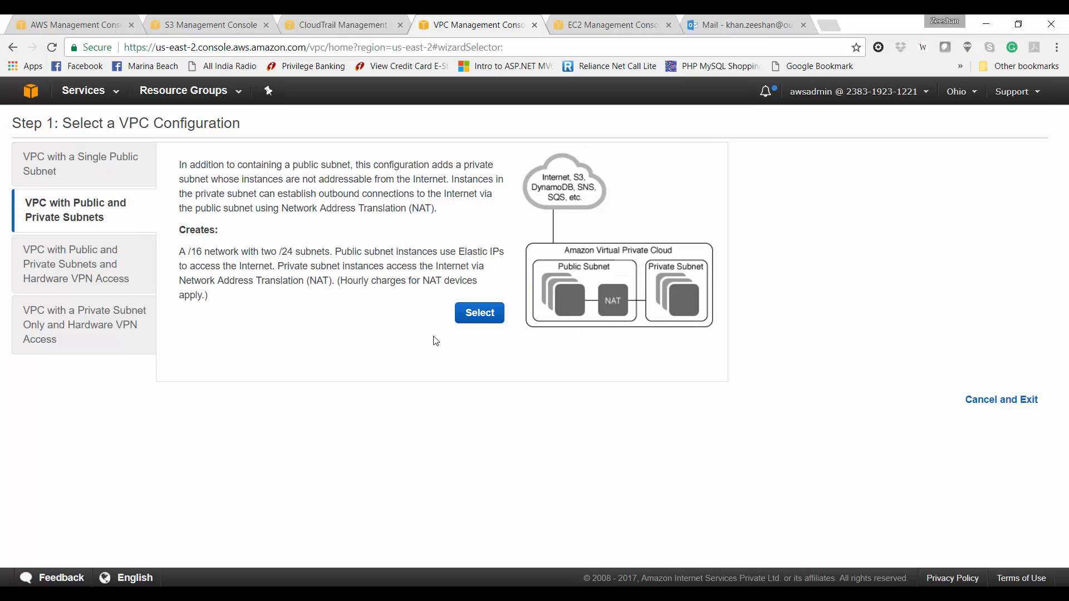
Step: Give the VPC IPv4 CIDR 10.0.0.0/26 and name it awsprojectdemo
left_click(468, 326)
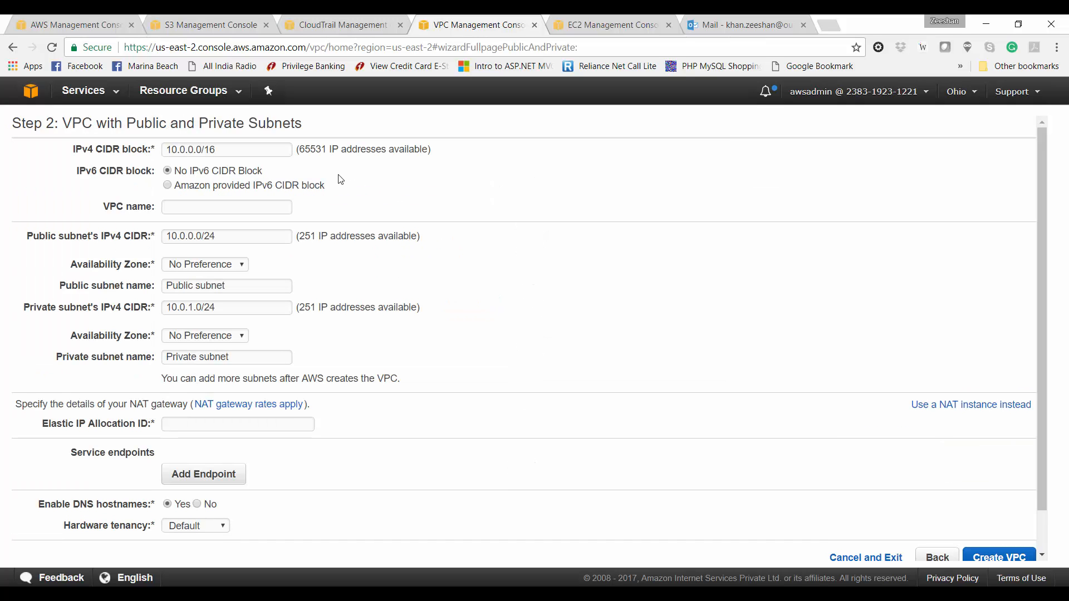
left_click(264, 155)
key("BackSpace")
key("BackSpace")
type("26")
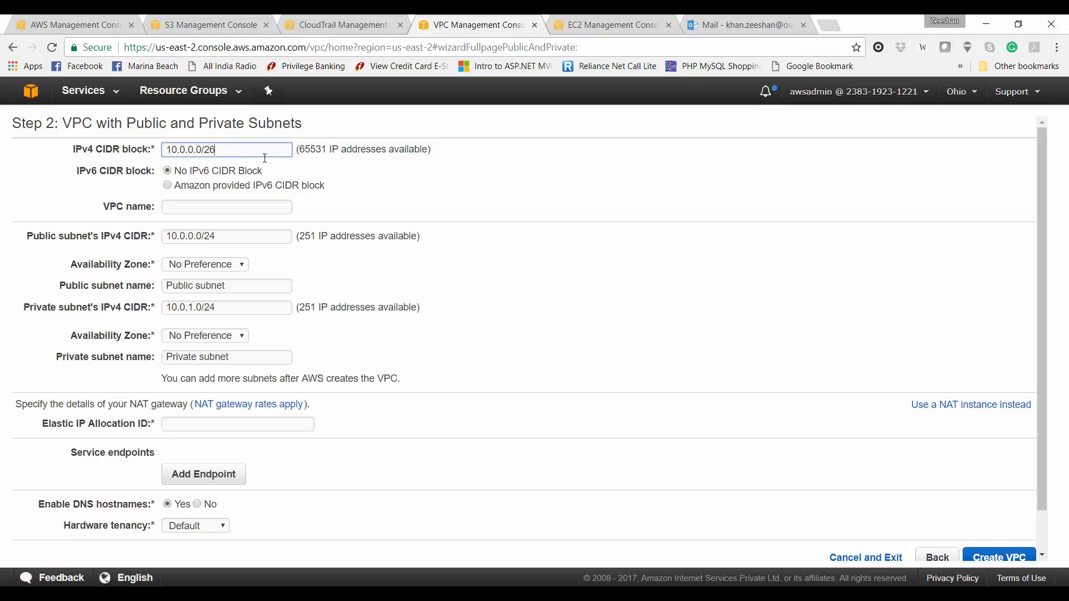
key("Tab")
key("Tab")
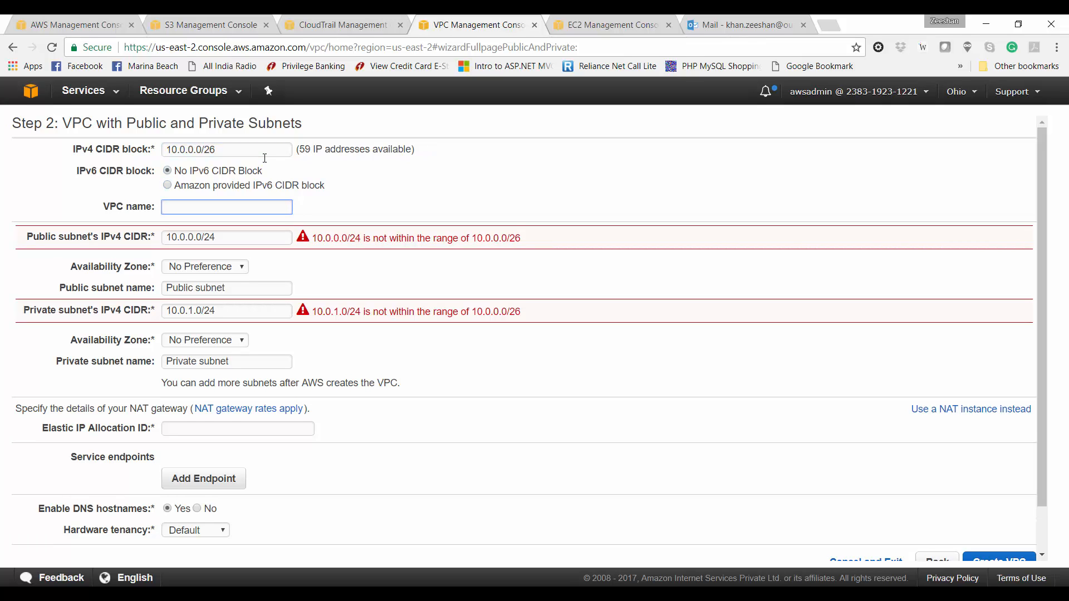
type("awsprojectdemo")
Step: Set the public subnet to 10.0.0.0/28 in us-east-2a, named Public subnet 1-2a
left_click(245, 239)
key("BackSpace")
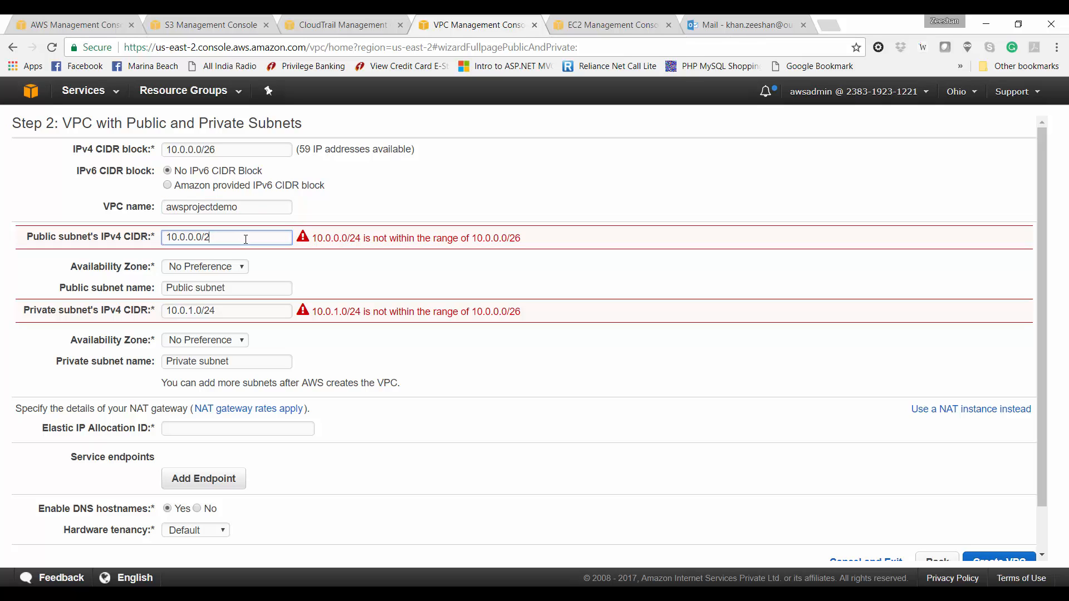
type("8")
left_click(238, 265)
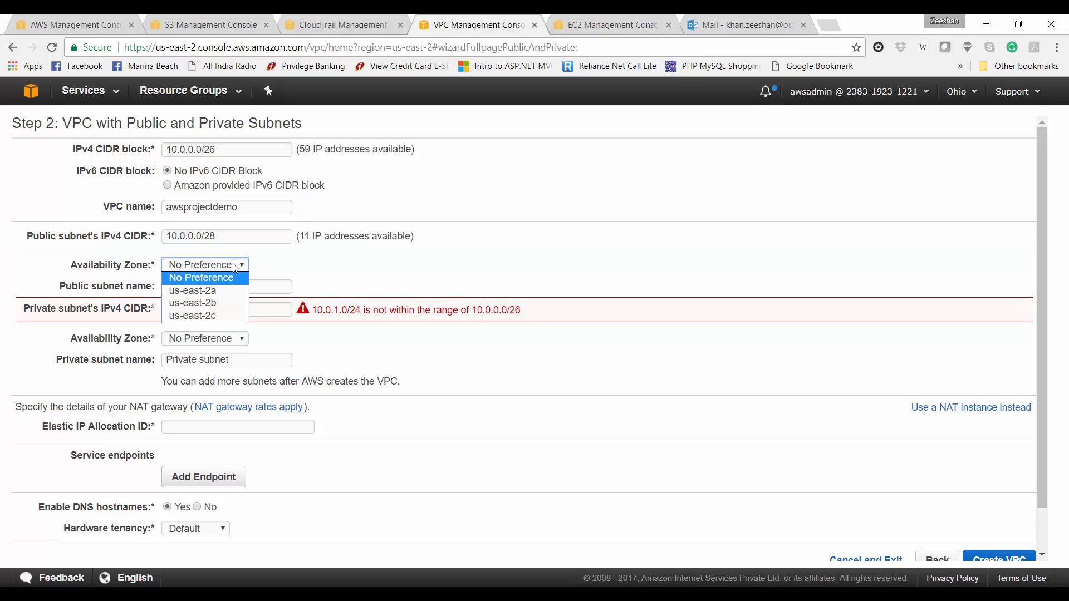
left_click(230, 287)
left_click(231, 287)
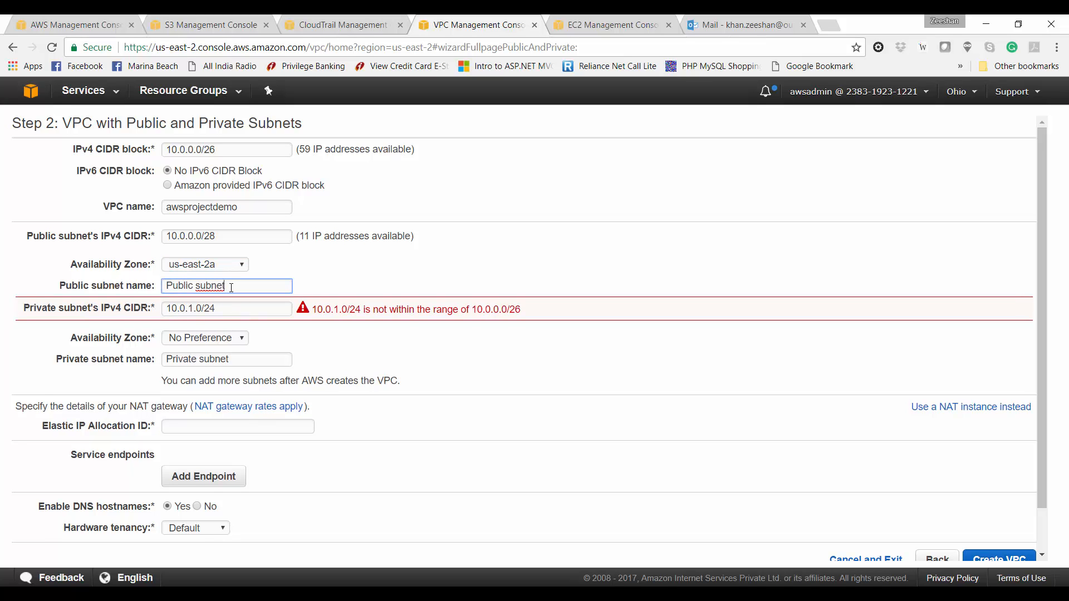
type("1-2a")
Step: Set the private subnet to 10.0.0.16/28 in us-east-2a, named Private subnet 1-2a
left_click(254, 306)
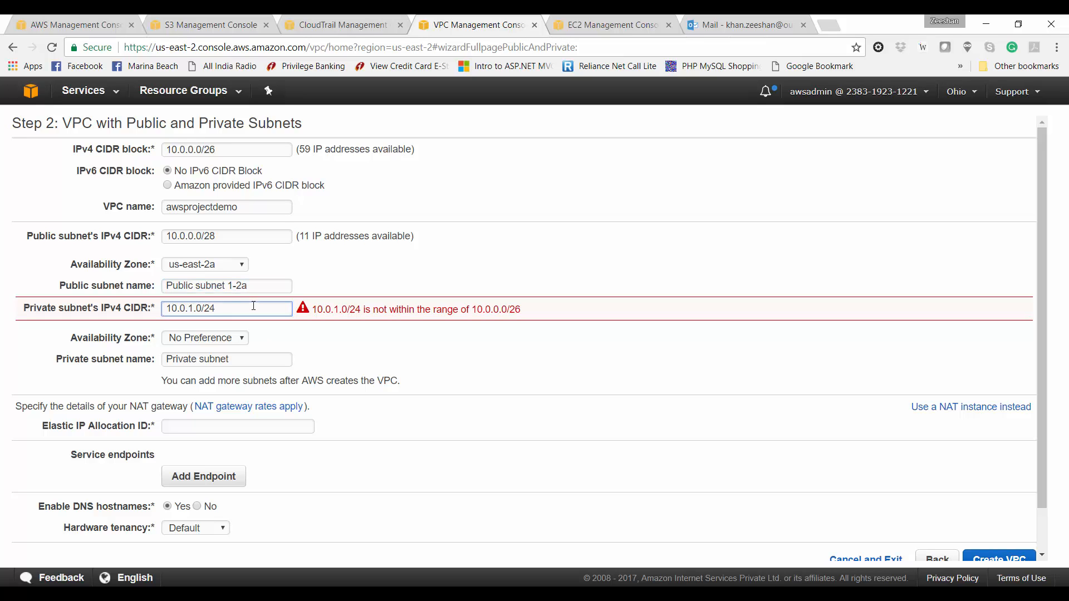
key("BackSpace")
key("BackSpace")
key("BackSpace")
key("BackSpace")
key("BackSpace")
key("BackSpace")
type("0.16/28")
left_click(229, 338)
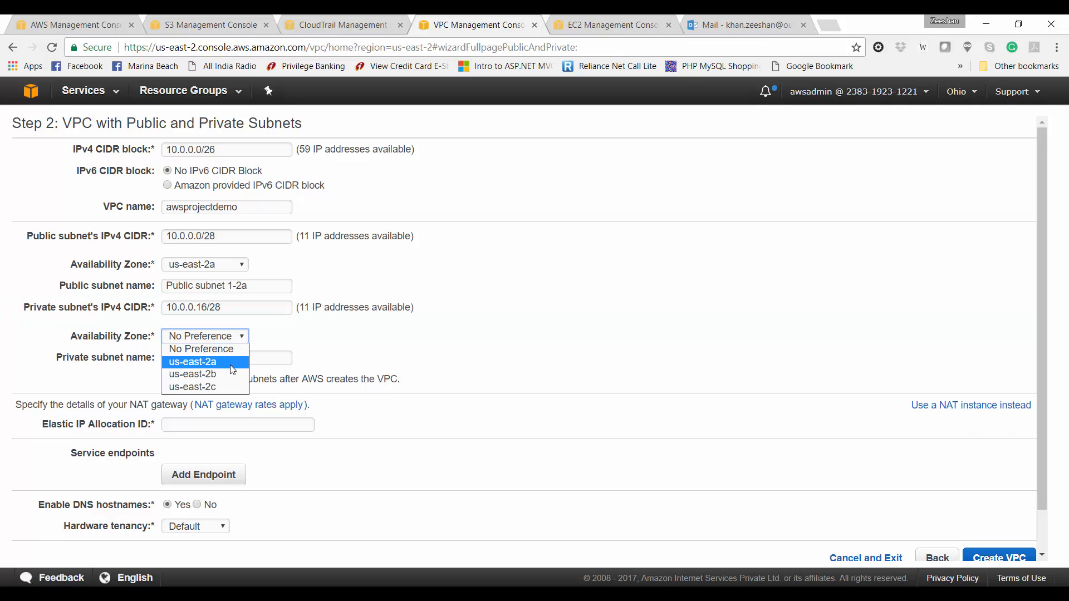
left_click(231, 365)
left_click(247, 361)
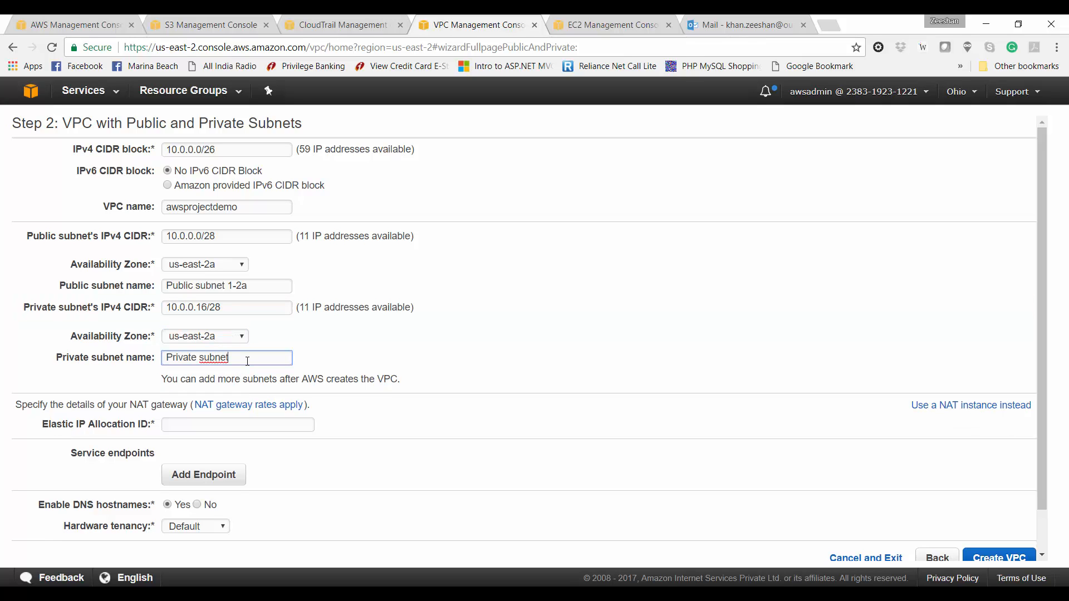
type("1-2a")
Step: Check for an Elastic IP for the NAT gateway and find none available
left_click(265, 424)
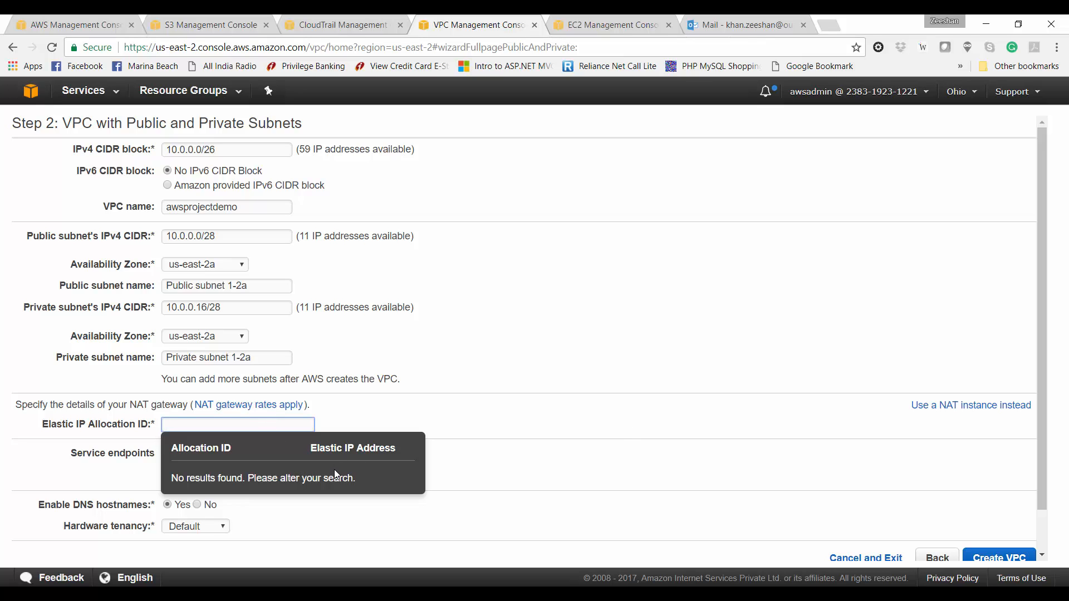
left_click(801, 402)
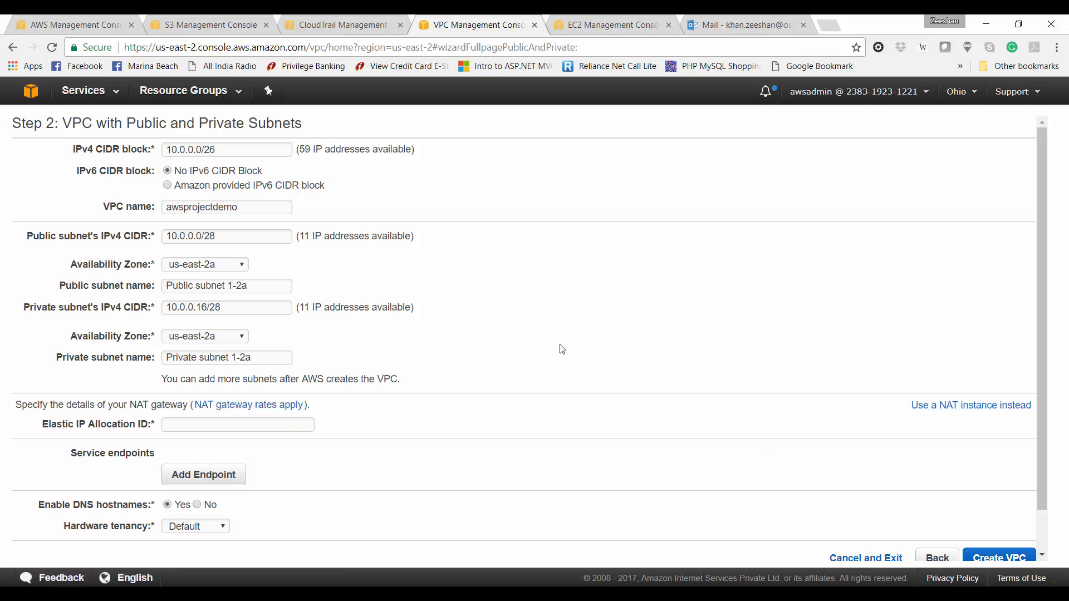
left_click(576, 19)
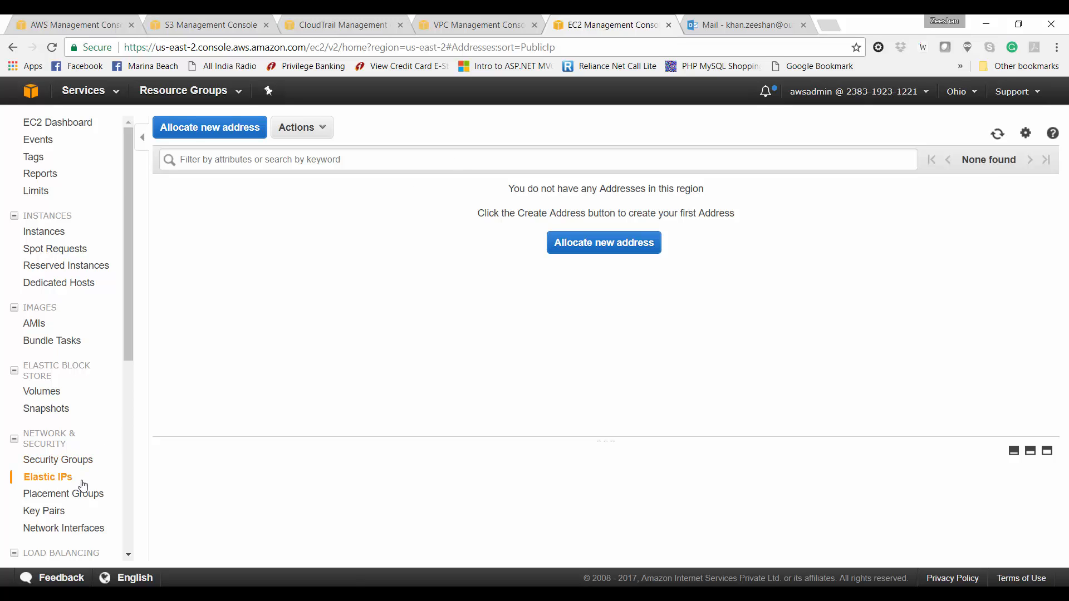
Step: Allocate a new VPC-scoped Elastic IP address, 18.220.24.0
left_click(644, 242)
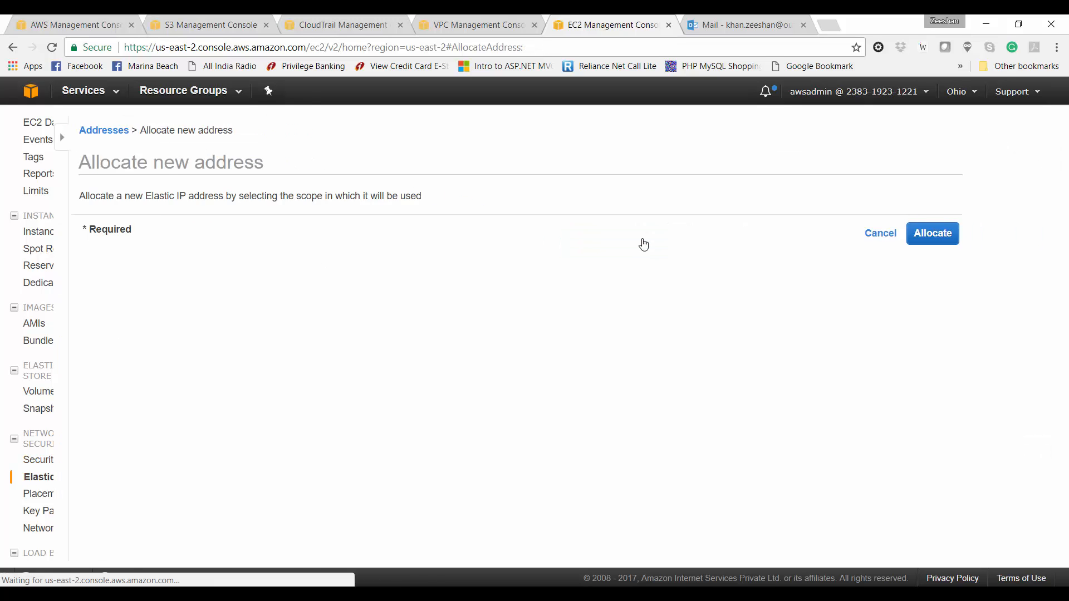
left_click(887, 232)
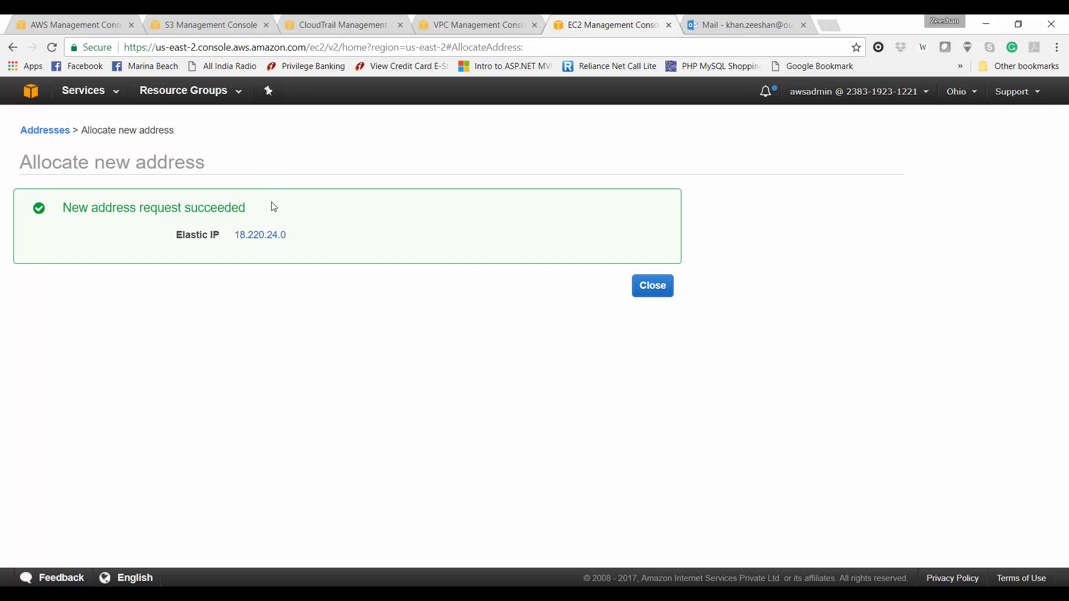
left_click(650, 288)
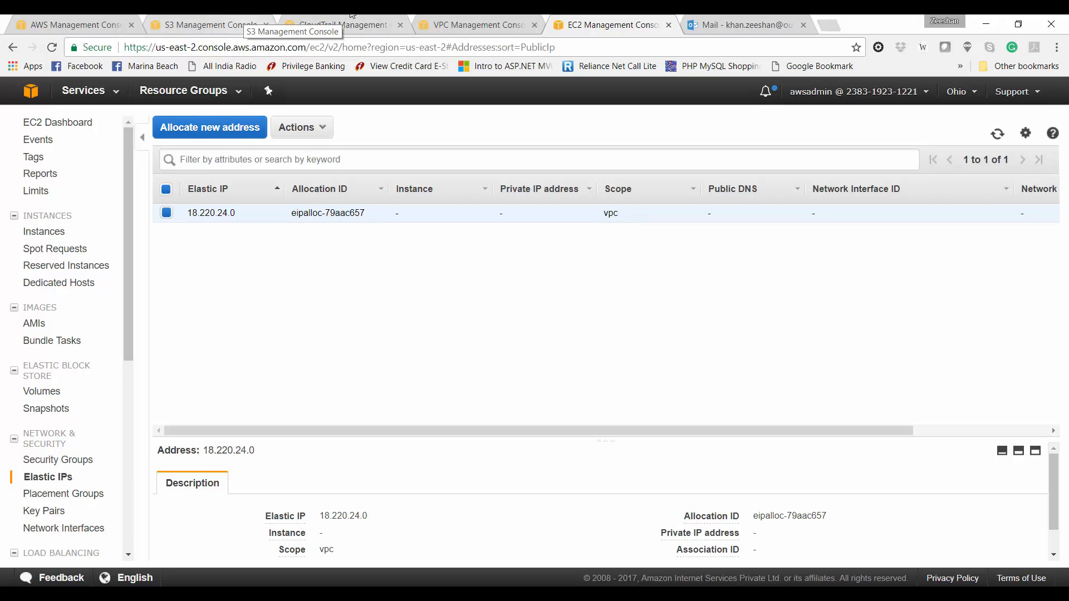
Step: Assign Elastic IP eipalloc-79aac657 to the NAT gateway, keep Default tenancy, and create the VPC
left_click(507, 20)
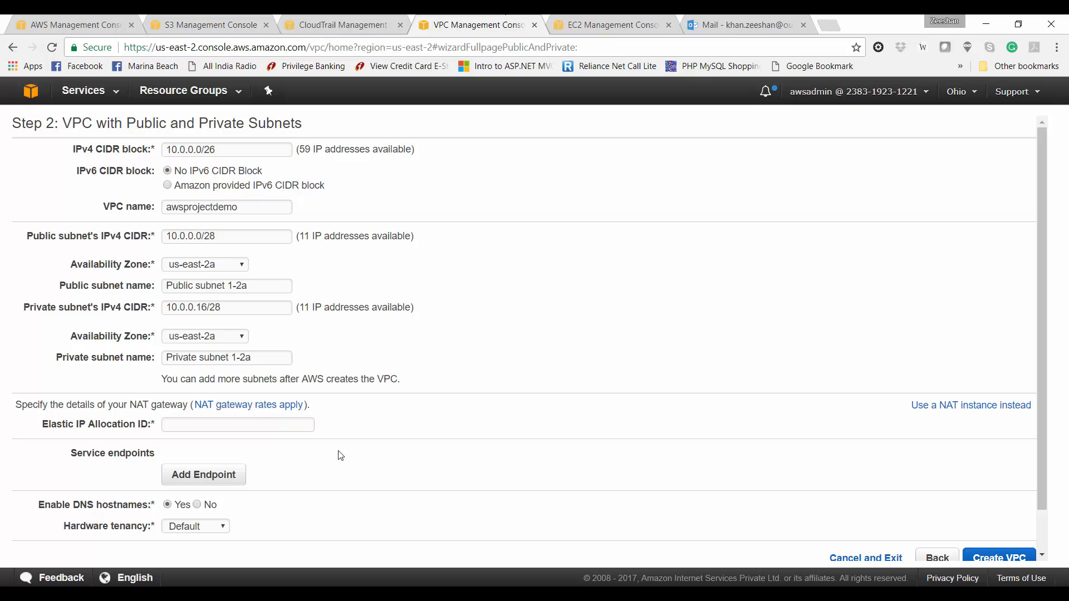
left_click(301, 425)
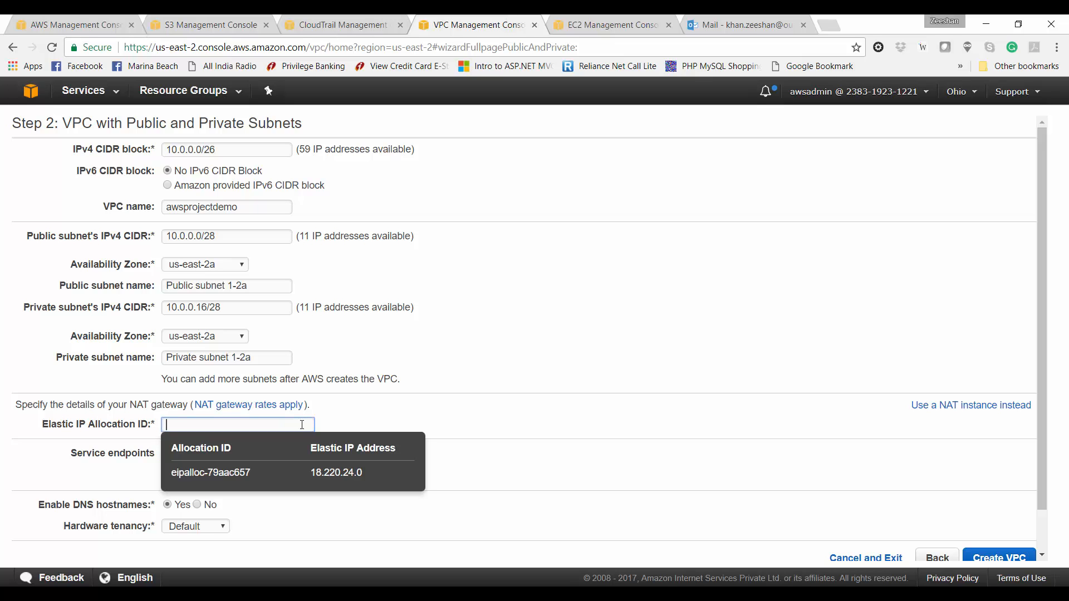
left_click(310, 476)
scroll(311, 480, "down", 1)
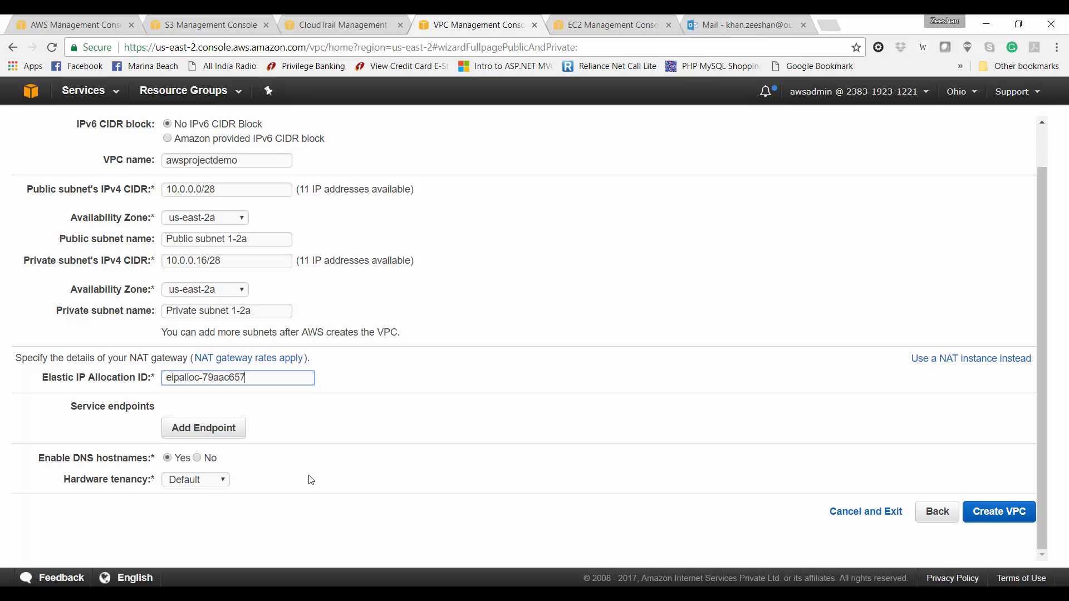
left_click(225, 479)
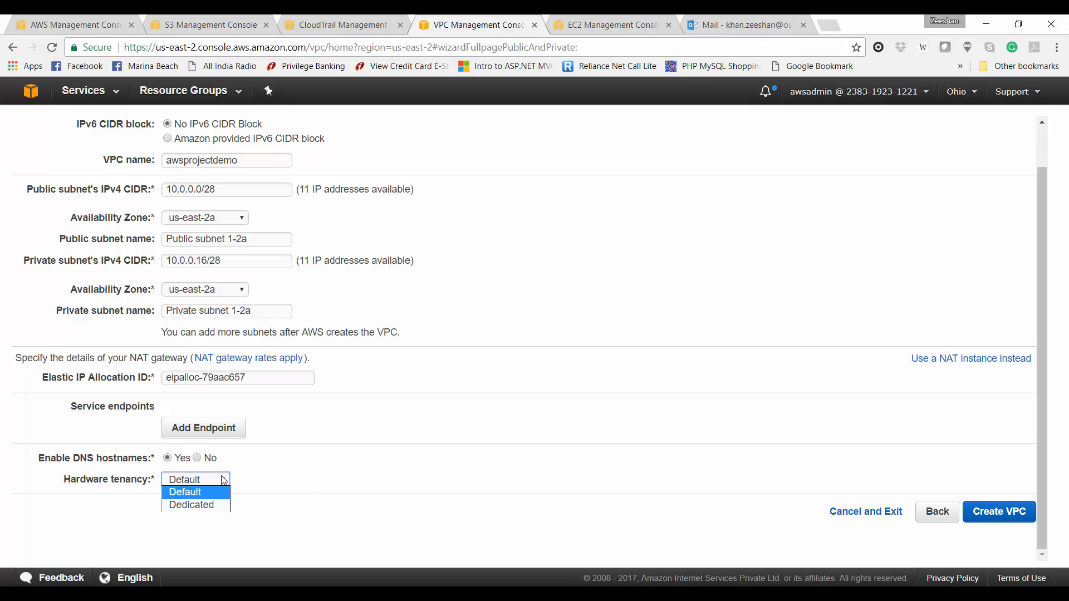
left_click(349, 488)
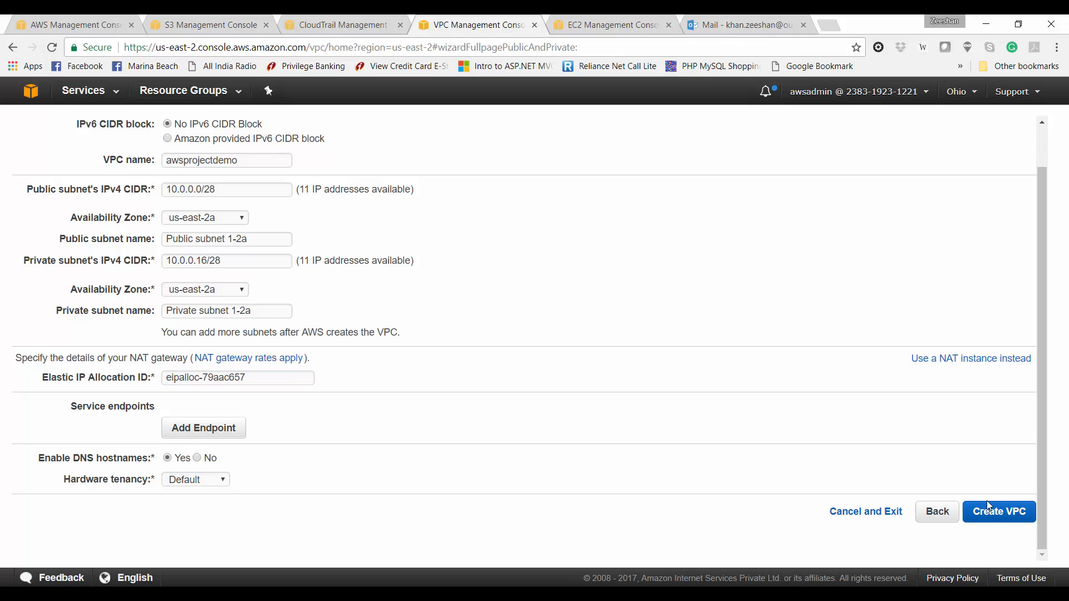
left_click(997, 515)
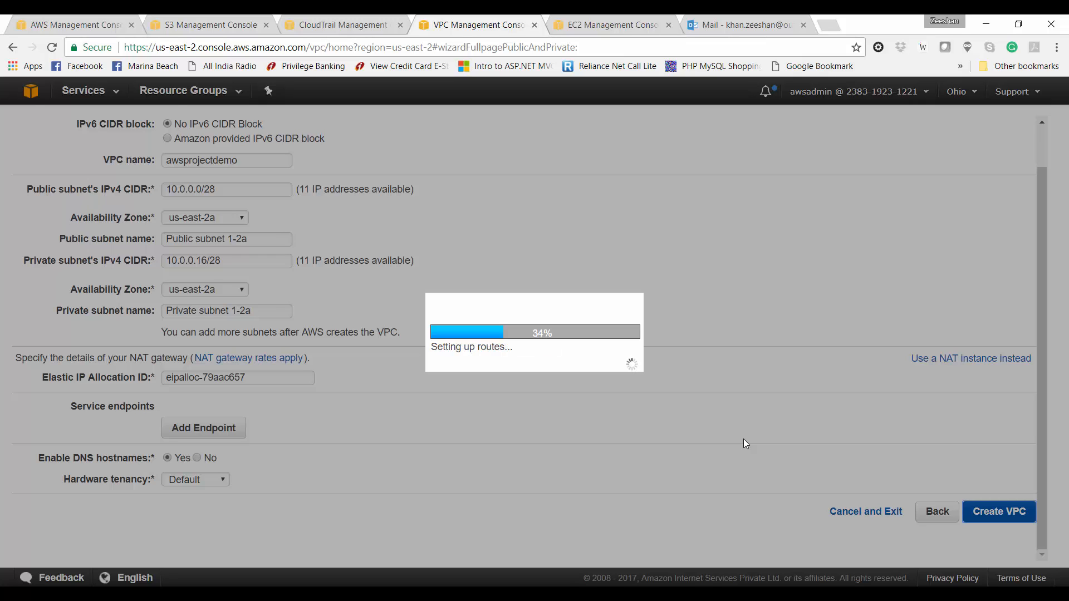
Step: Refresh the Elastic IPs list, then wait until the VPC reports successful creation
left_click(610, 24)
left_click(996, 137)
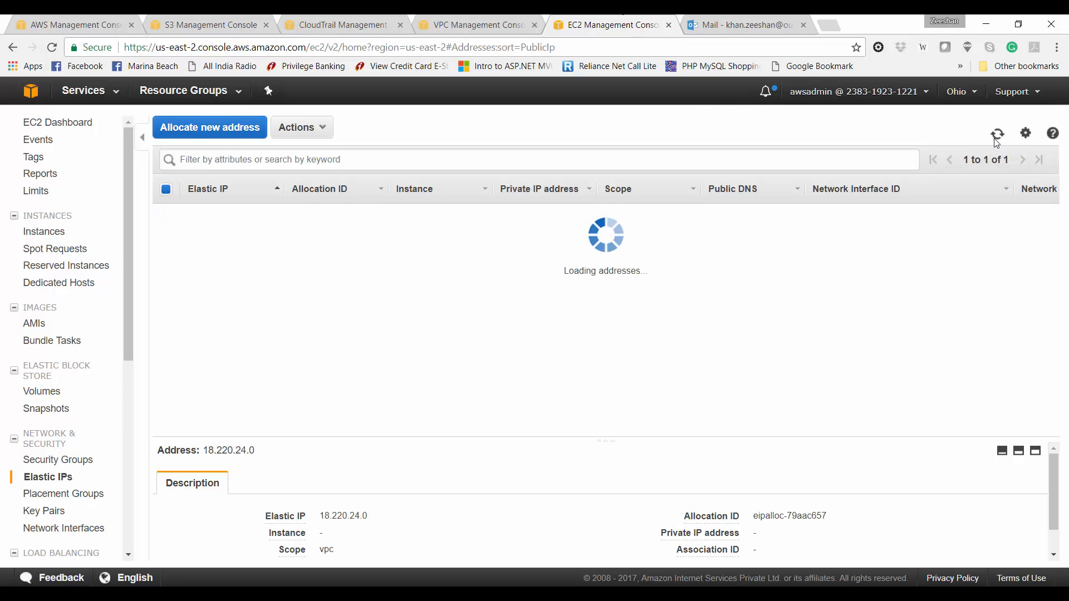
left_click(491, 20)
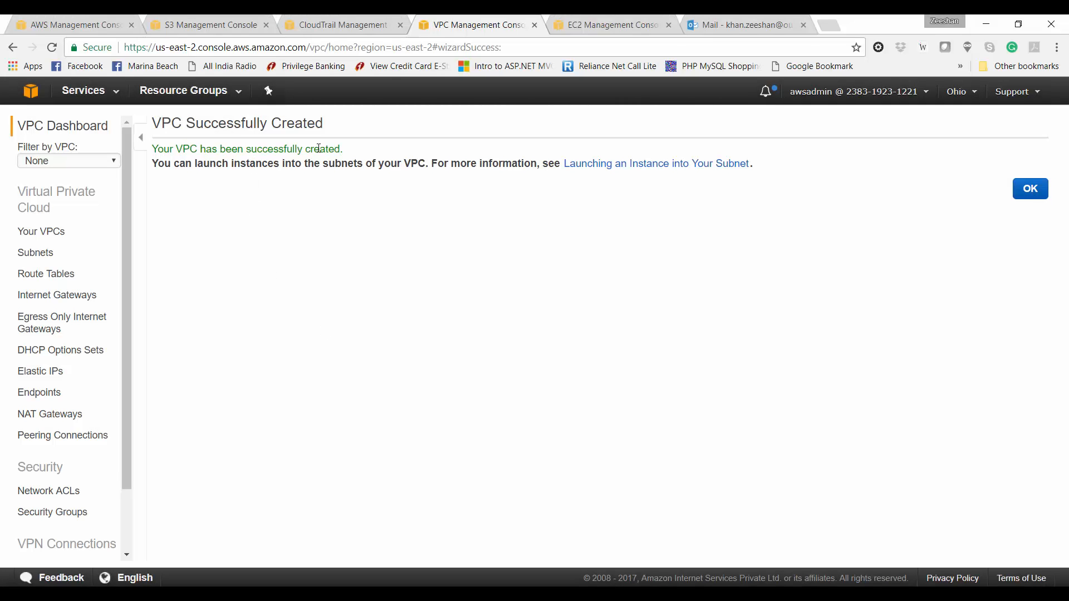
Step: Select awsprojectdemo in Your VPCs and review its Summary, Flow Logs and Tags
left_click(58, 233)
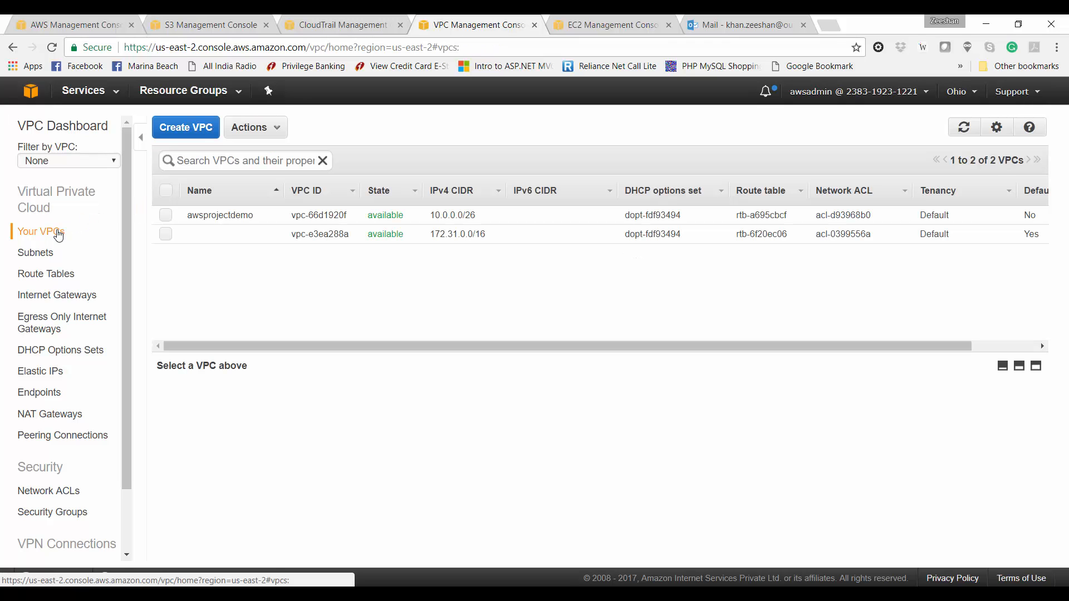
left_click(165, 215)
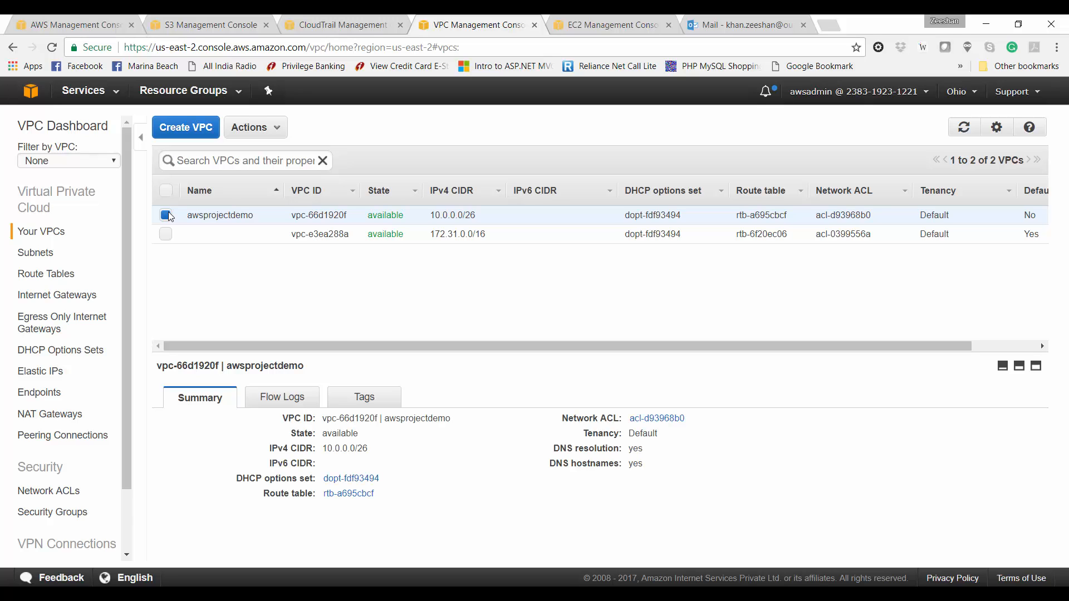
left_click(303, 396)
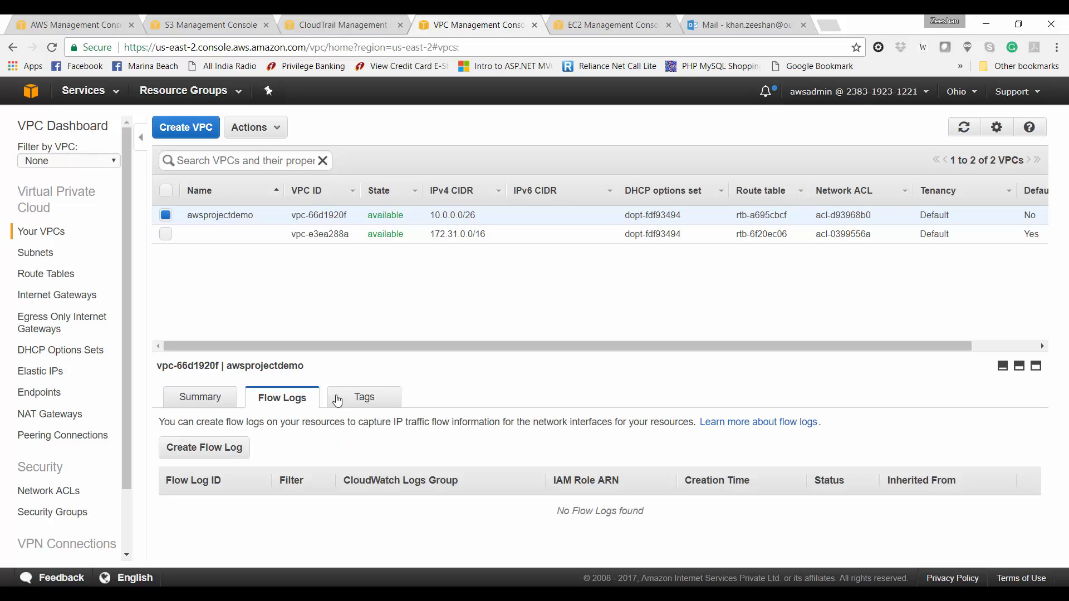
left_click(354, 402)
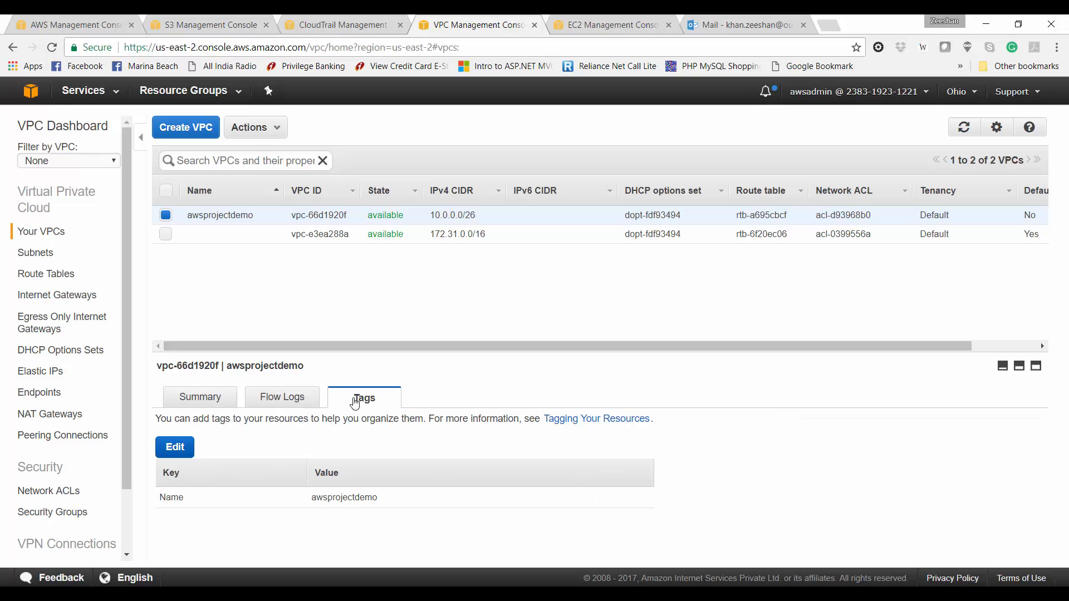
left_click(214, 406)
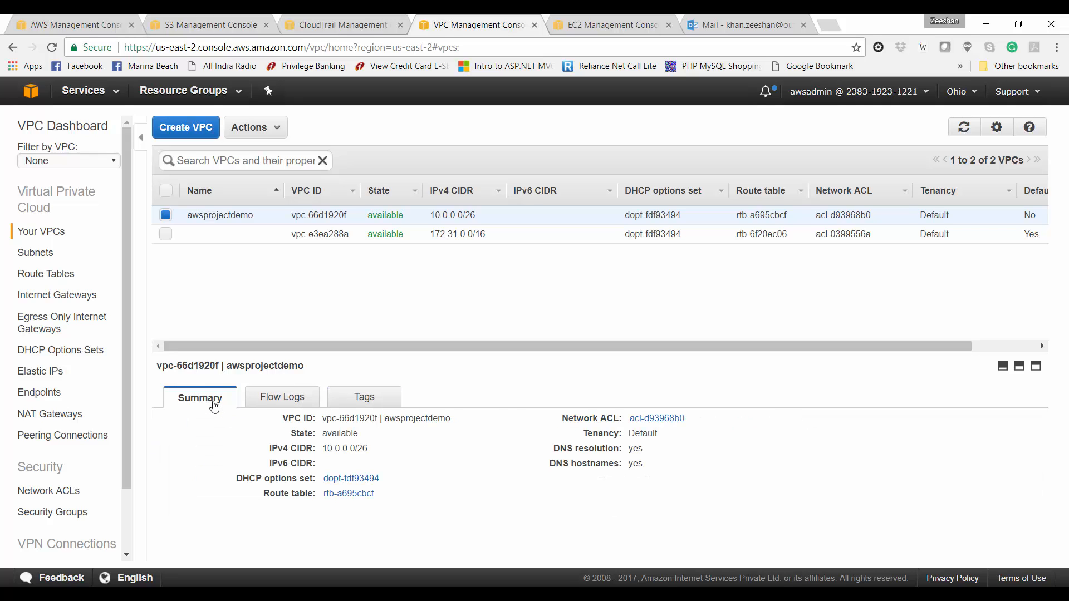
Step: Clear the subnet filter and inspect Public subnet 1-2a in vpc-66d1920f
left_click(45, 261)
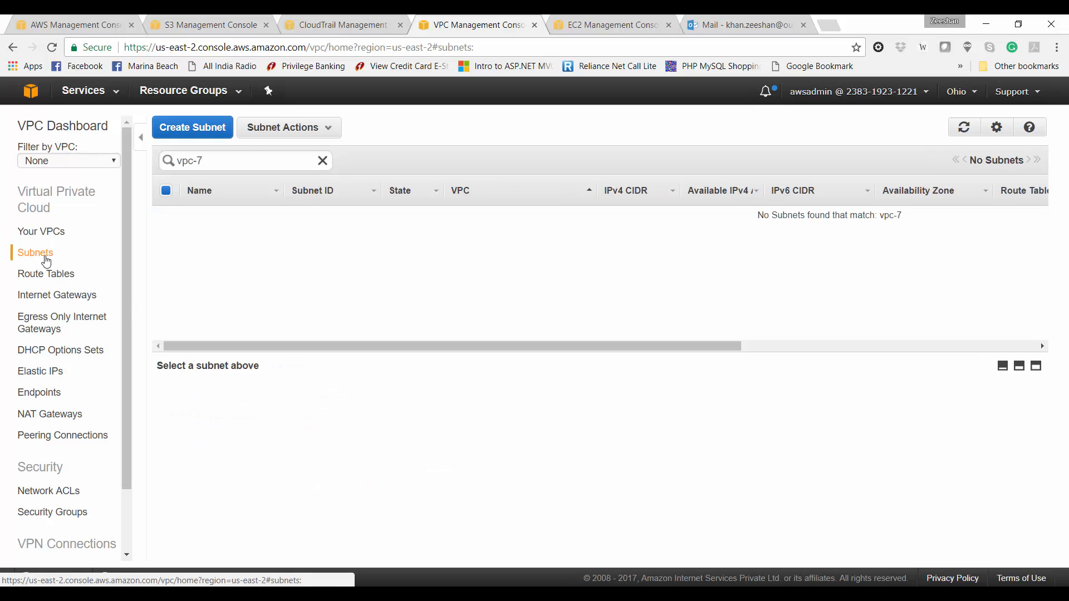
left_click(323, 161)
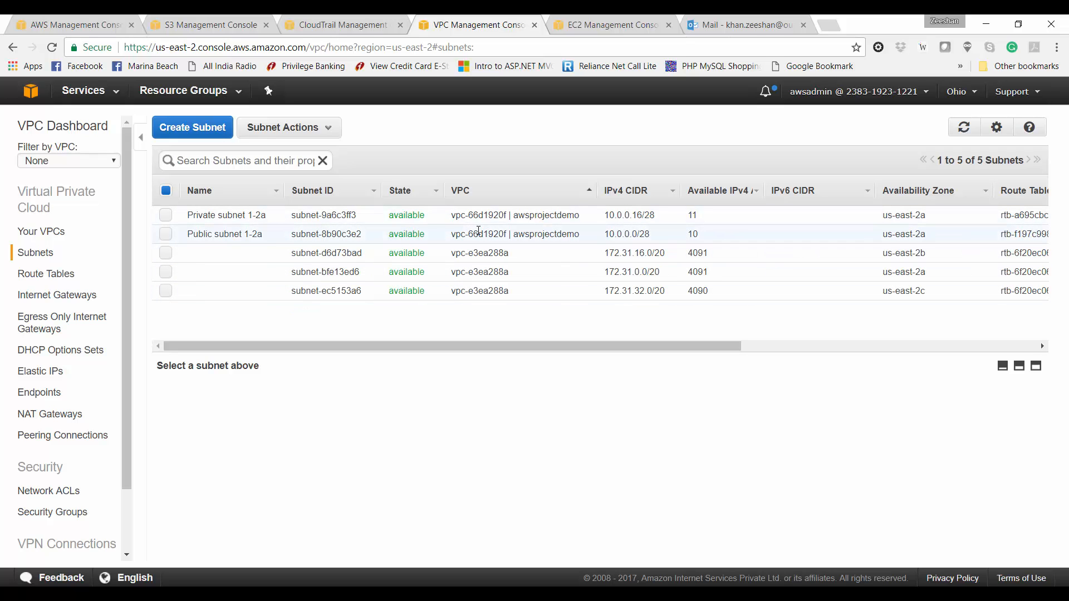
left_click_drag(451, 234, 508, 235)
left_click(507, 235)
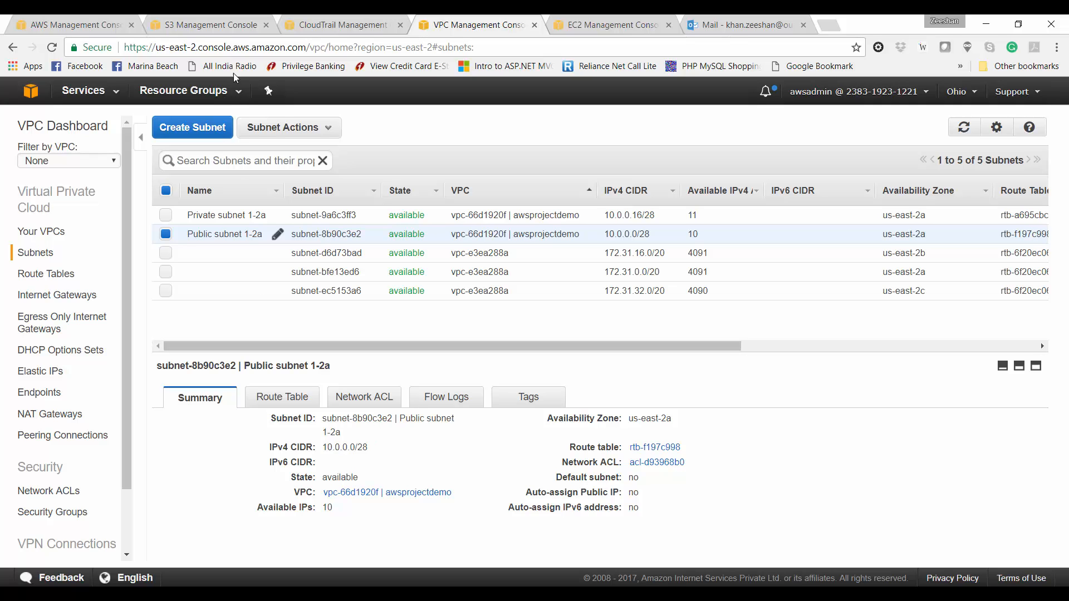
Step: Filter the subnet list by awsprojectdemo
left_click(248, 160)
type("a")
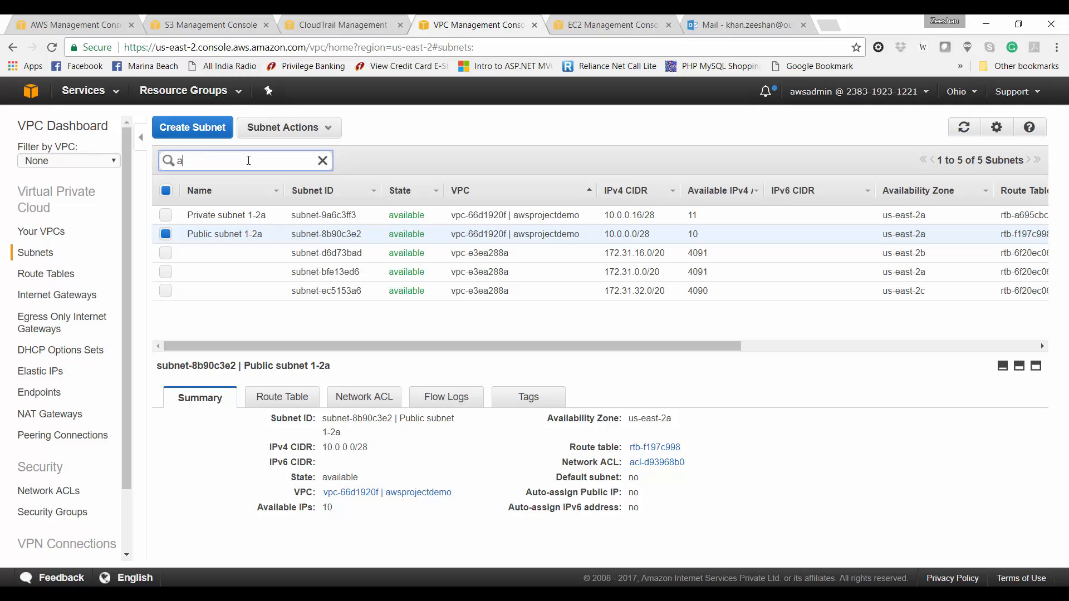
type("wspr")
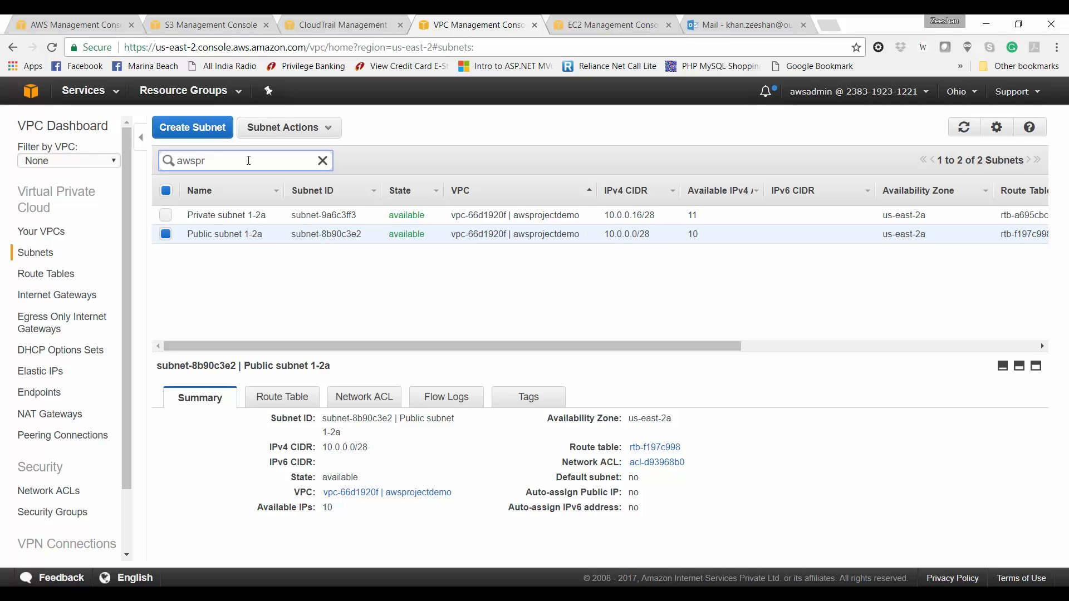
type("ojectdemo")
left_click(238, 276)
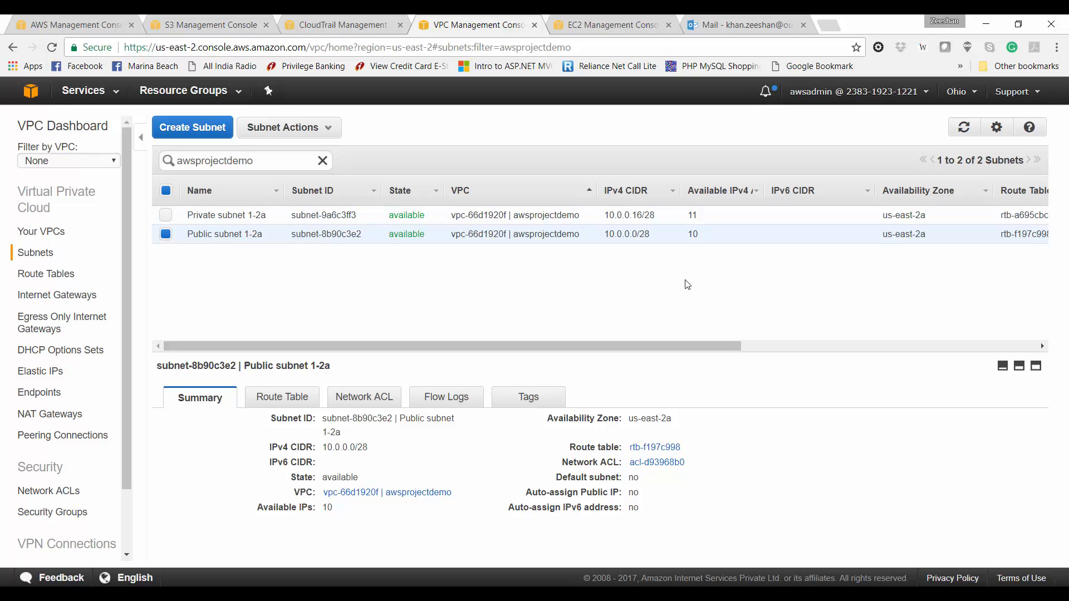
left_click(633, 21)
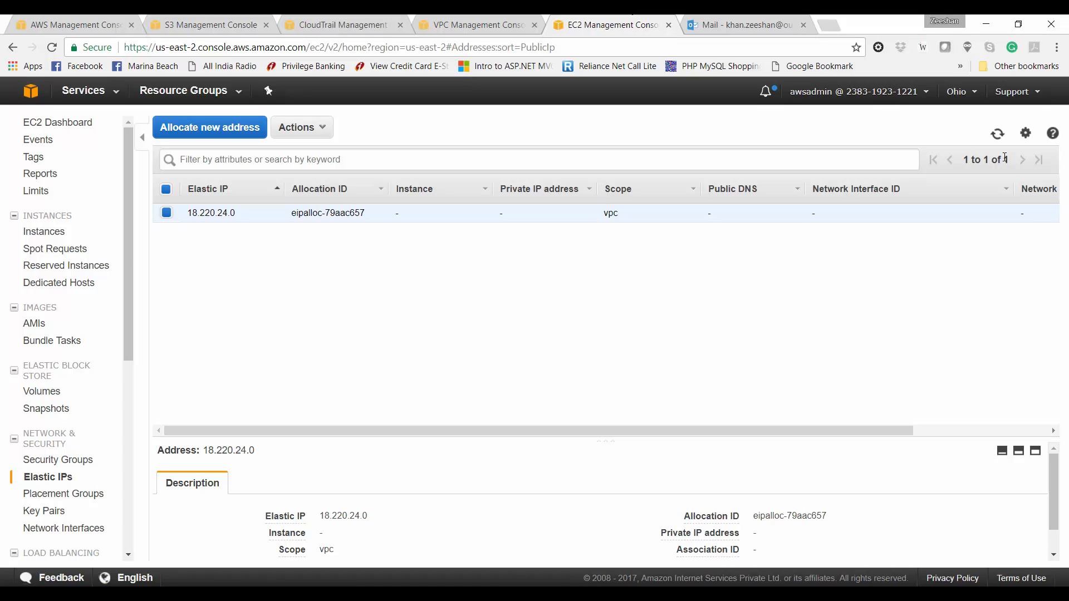
Step: Confirm the Elastic IP maps to 10.0.0.4, then compare the Public and Private subnet 1-2a route tables
left_click(997, 134)
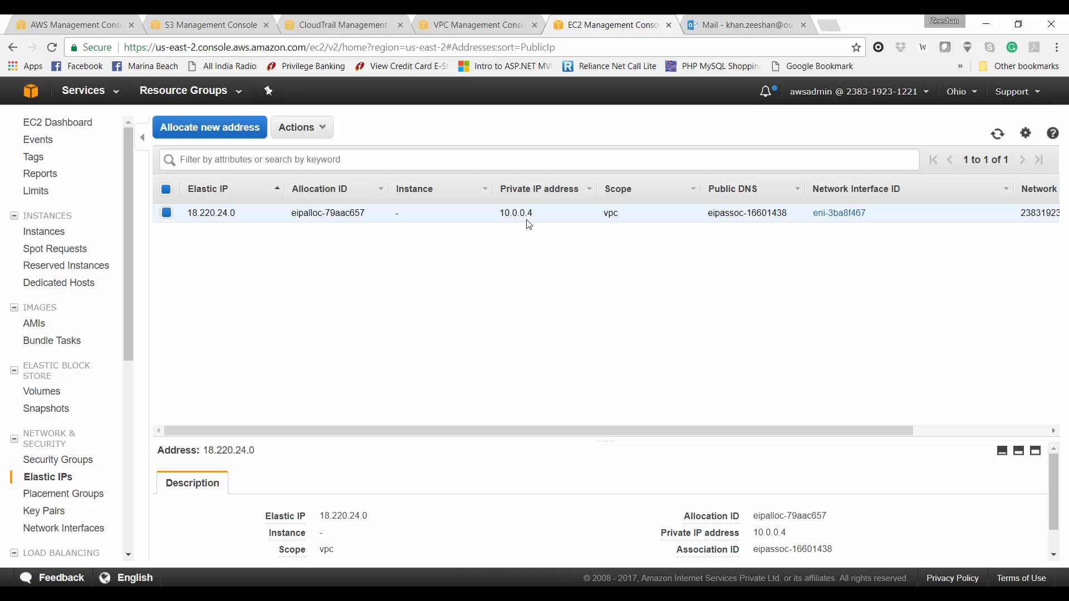
left_click(485, 20)
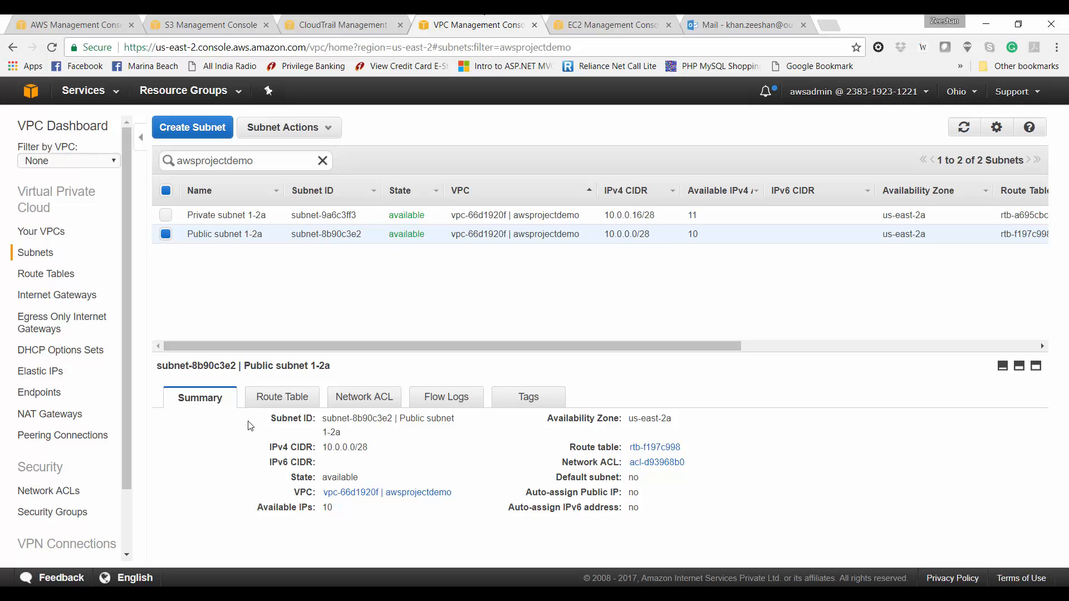
left_click(279, 397)
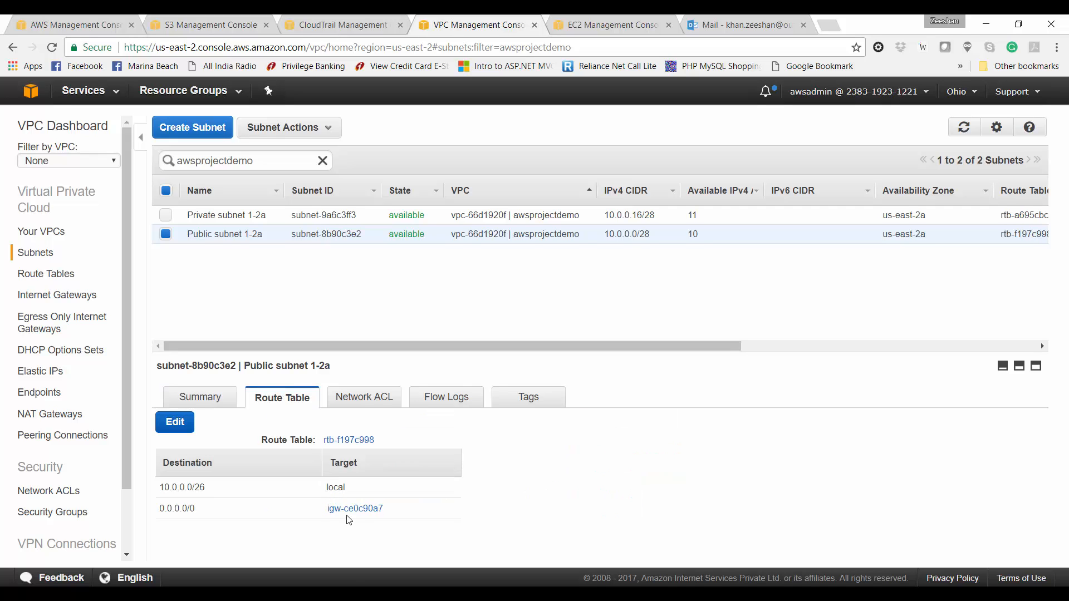
left_click(288, 216)
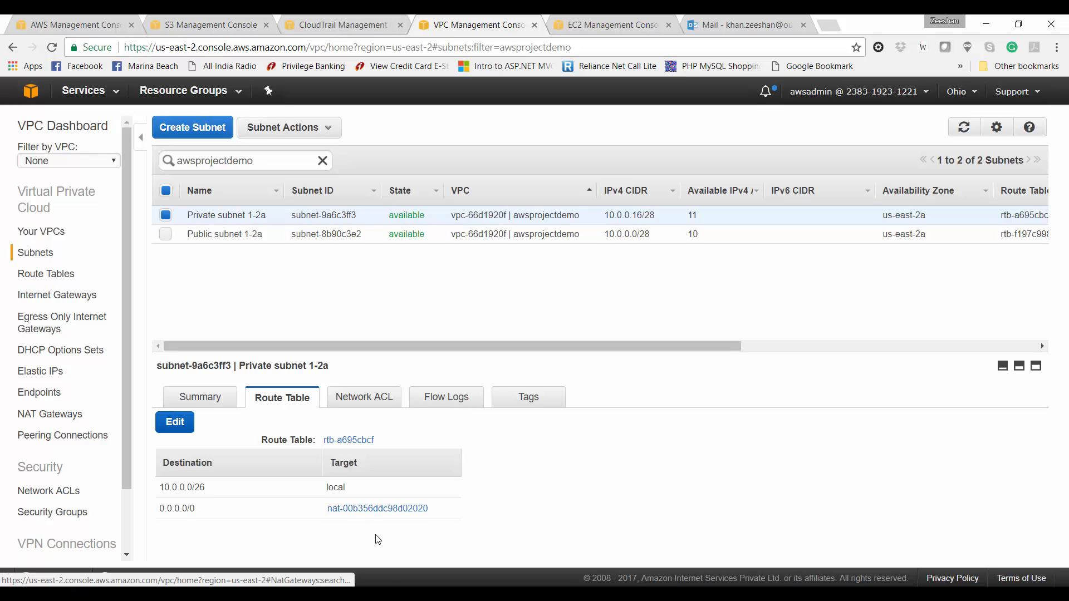
left_click(181, 130)
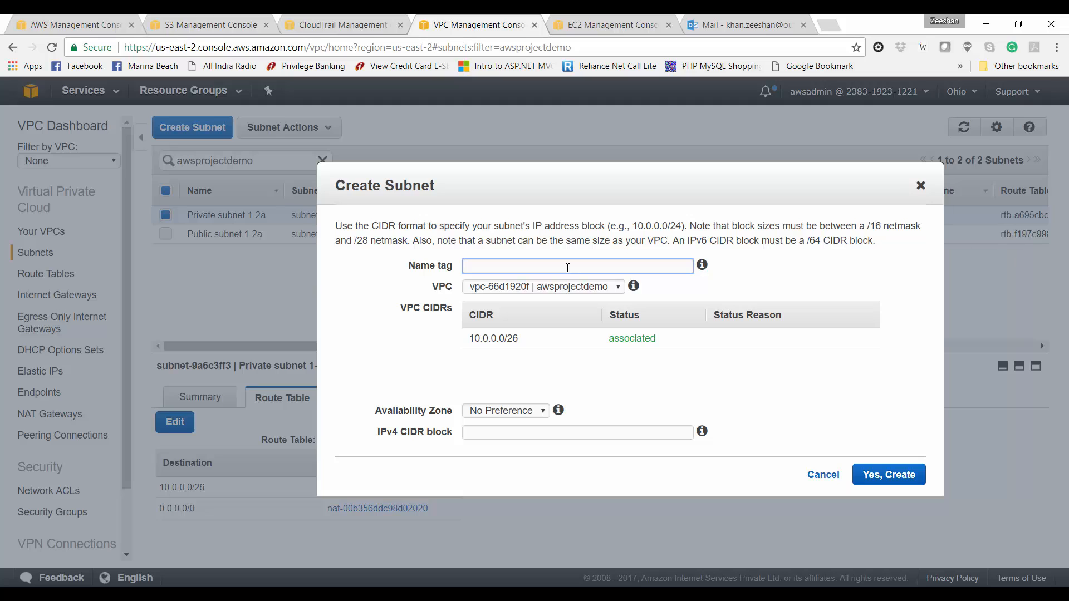
Step: Add subnet 'Public subnet 2-2b' in us-east-2b with IPv4 CIDR 10.0.0.32/28 to awsprojectdemo
type("Public subnet 2-2b")
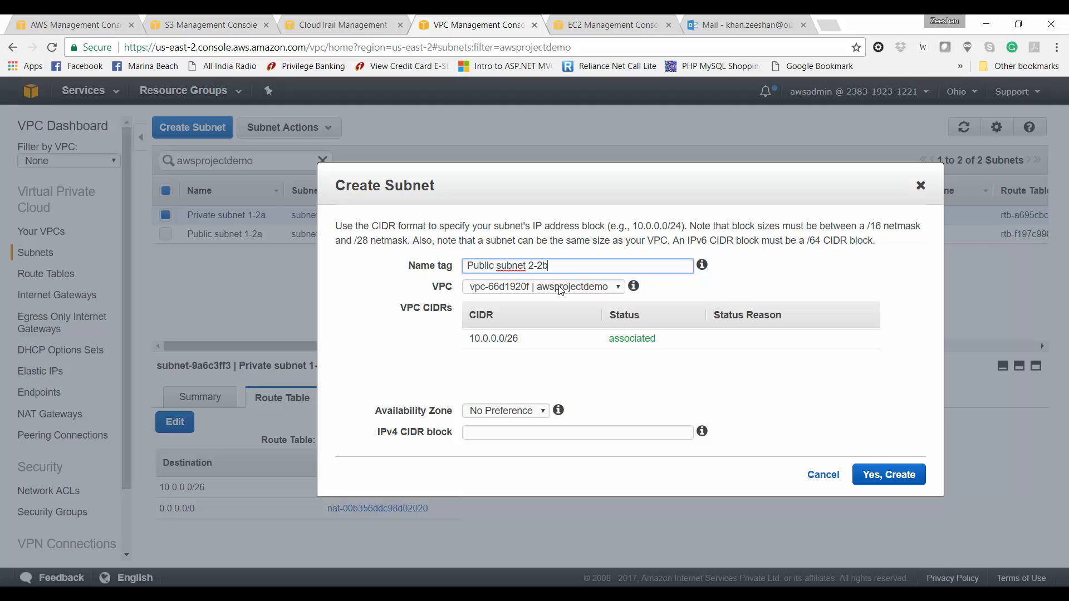
left_click(505, 407)
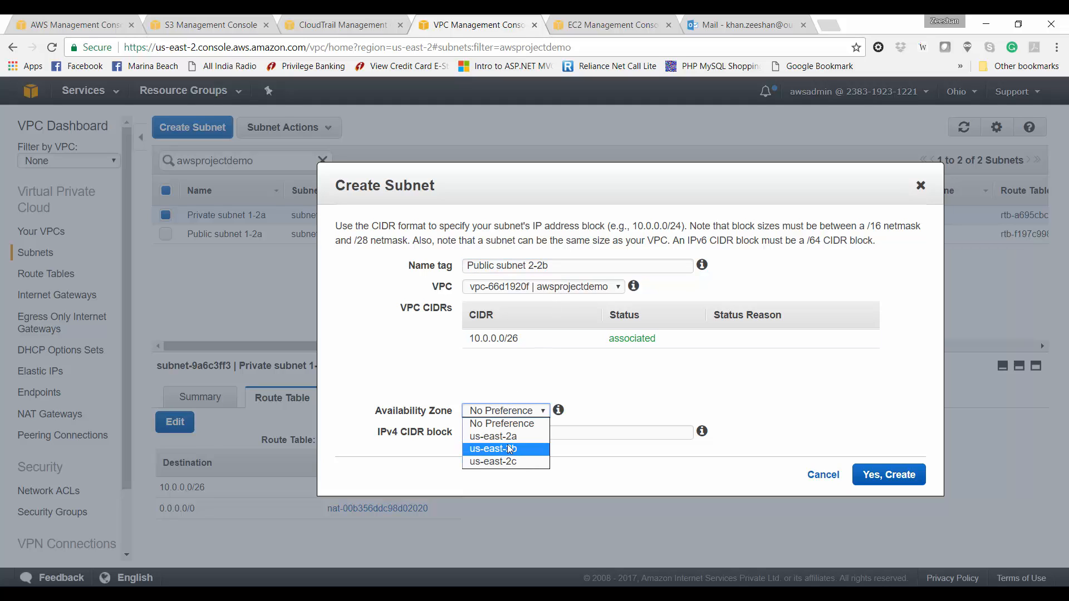
left_click(513, 437)
left_click(522, 433)
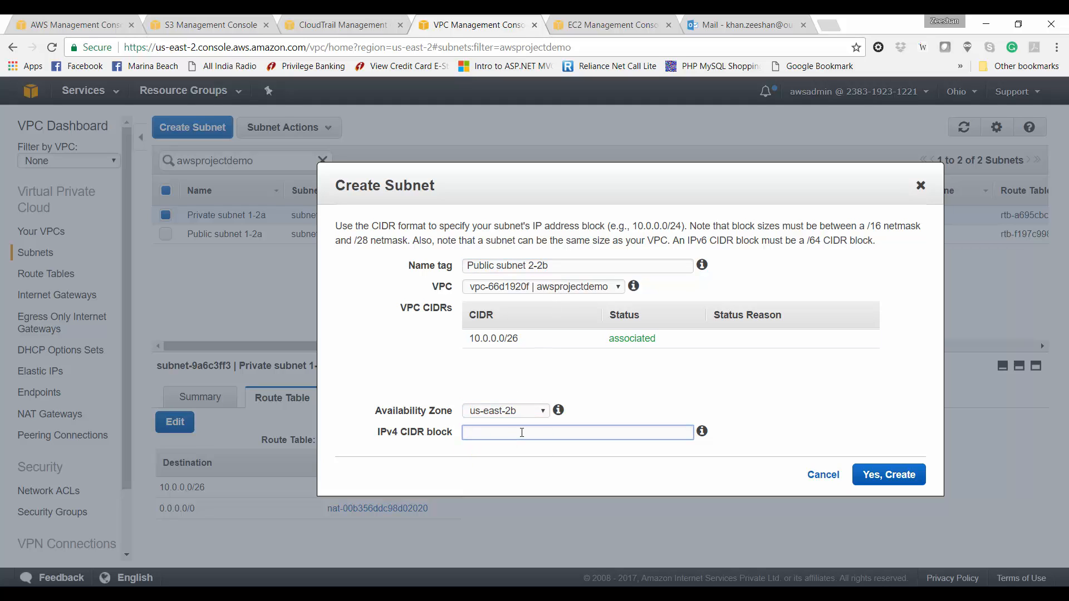
type("10.0.0.32/28")
left_click(889, 477)
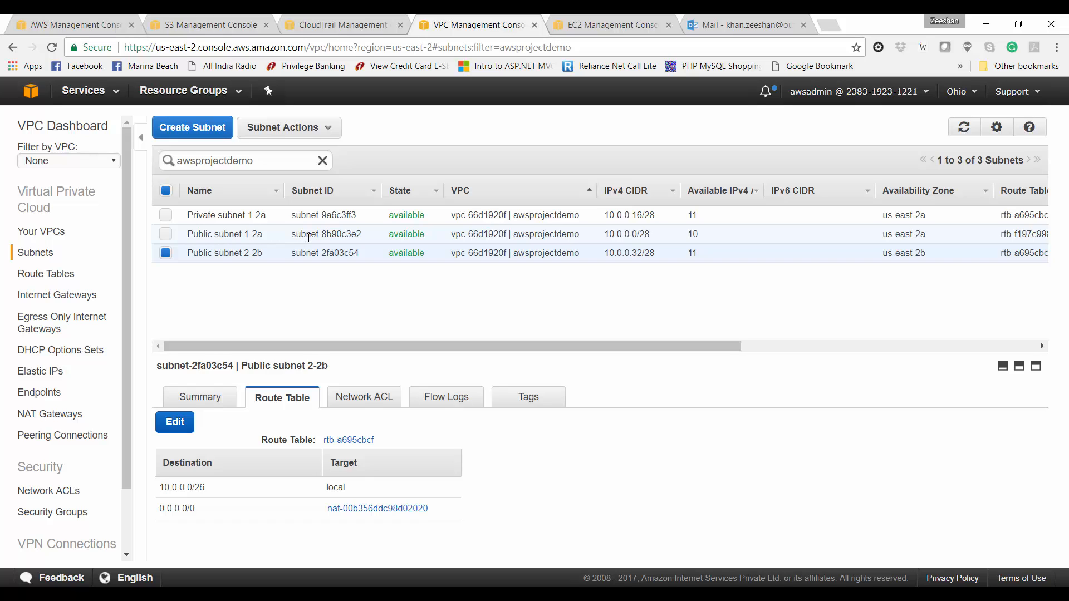
Step: Associate Public subnet 2-2b with route table rtb-f197c998 (internet gateway igw-ce0c90a7), then check Private subnet 1-2a's routes
left_click(309, 238)
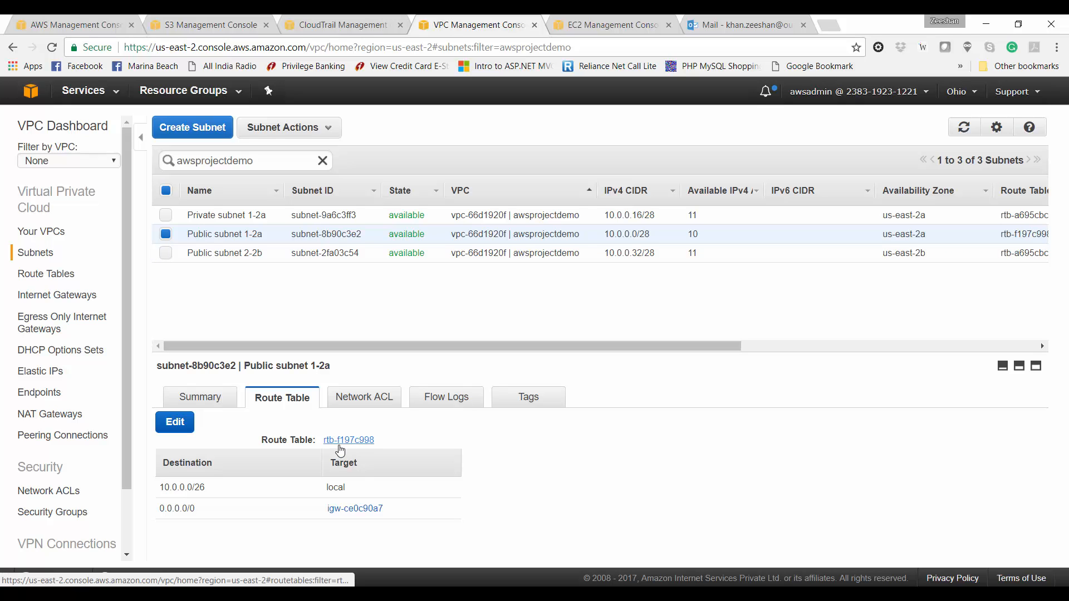
left_click(267, 253)
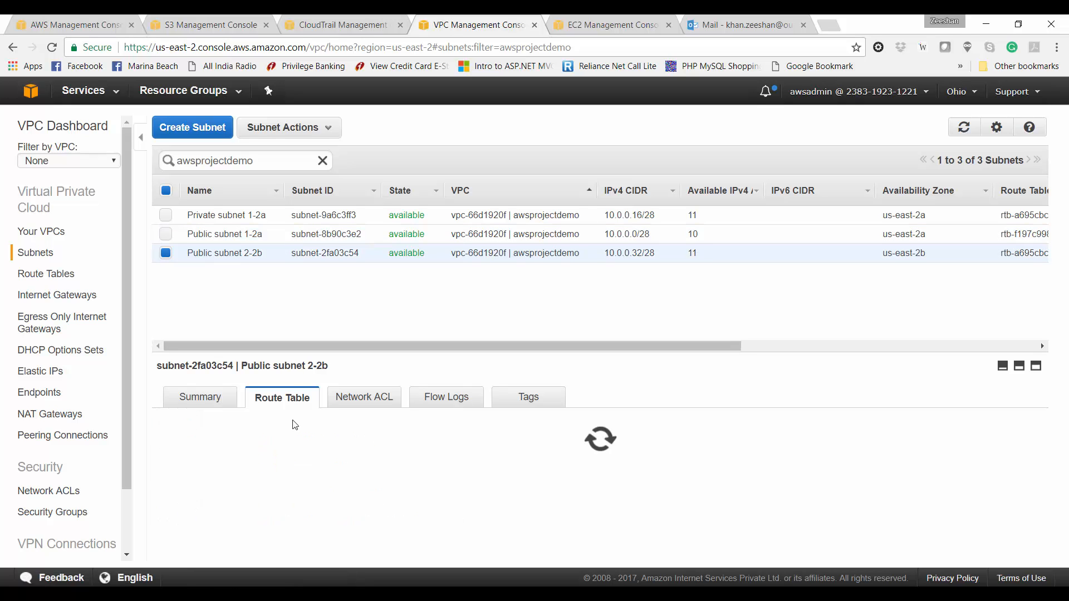
left_click(180, 426)
left_click(349, 456)
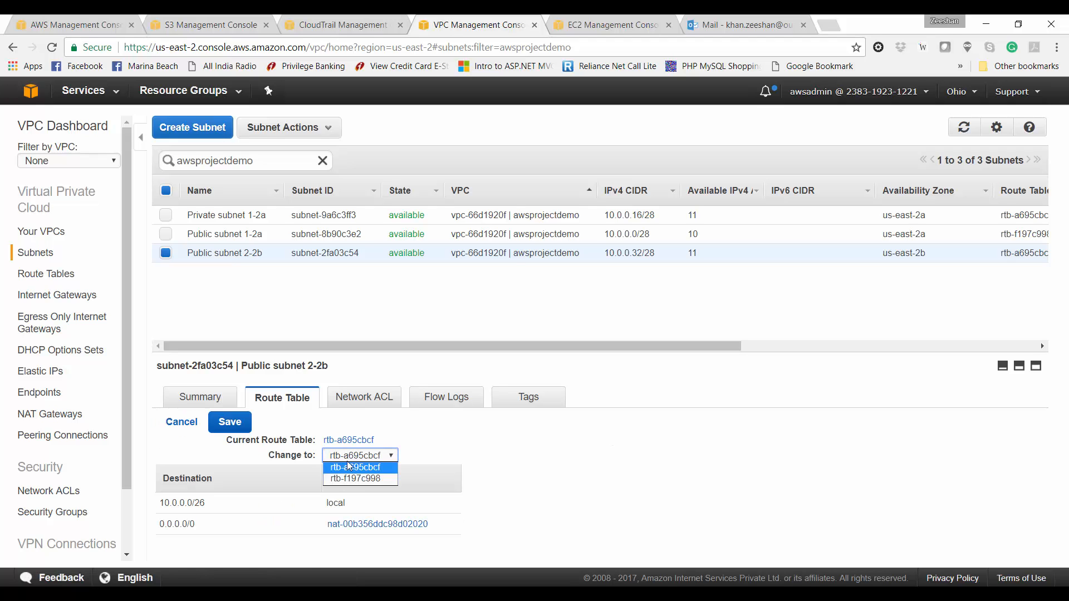
left_click(355, 479)
left_click(229, 420)
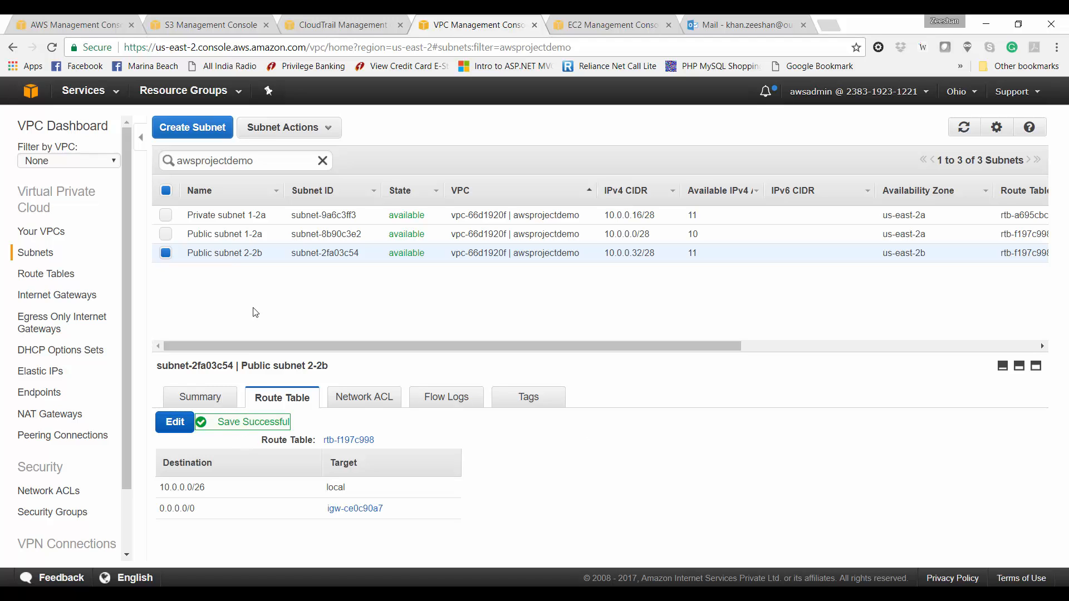
left_click(212, 215)
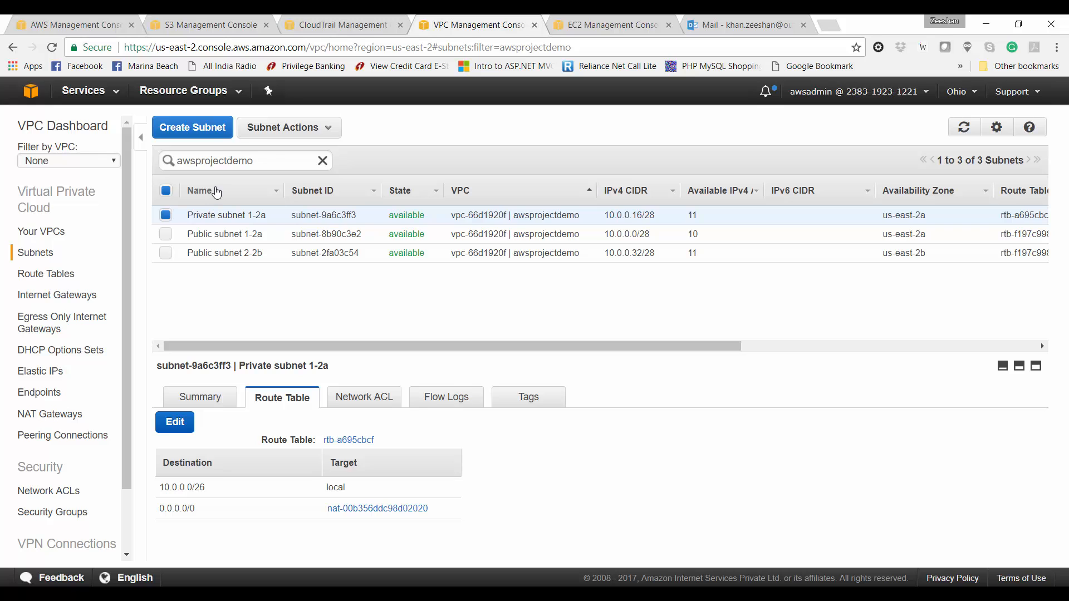
Step: Create subnet 'Private subnet 2-2b' in us-east-2b with IPv4 CIDR block 10.0.0.48/28
left_click(217, 134)
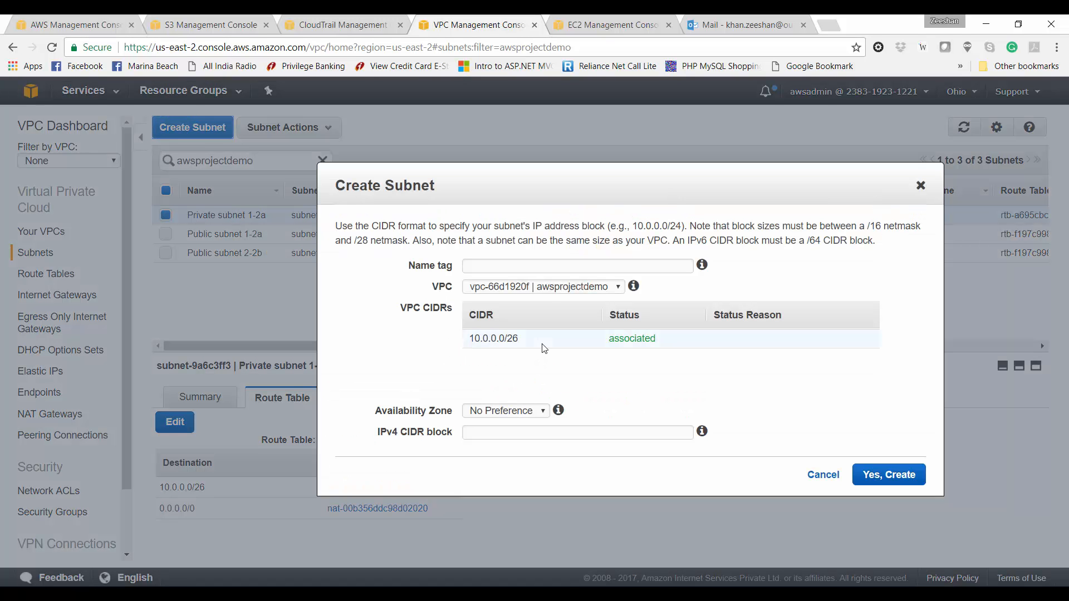
left_click(569, 261)
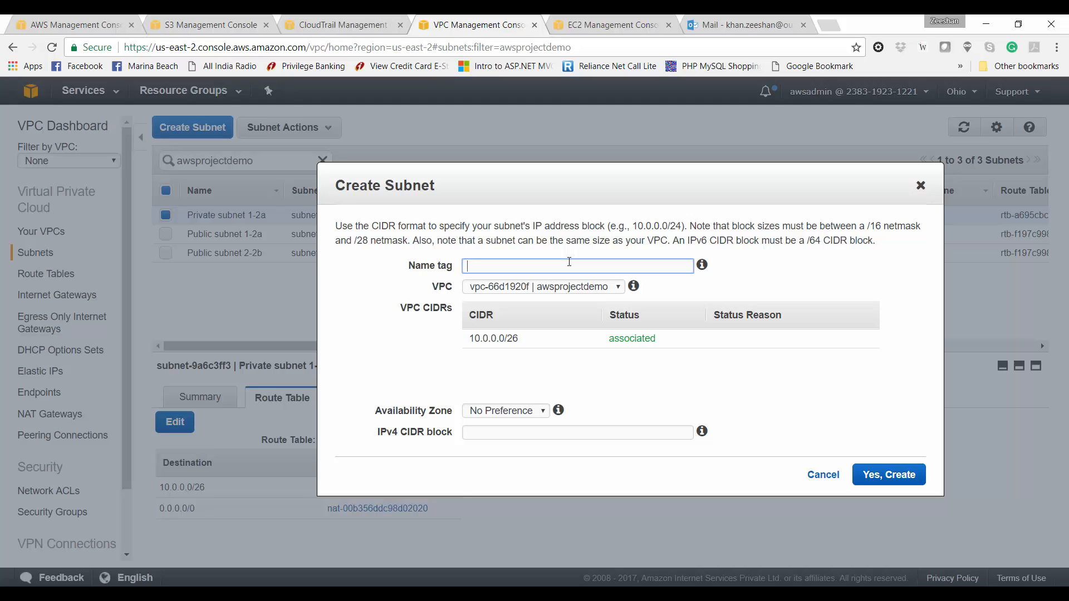
type("Private subnet 2-2b")
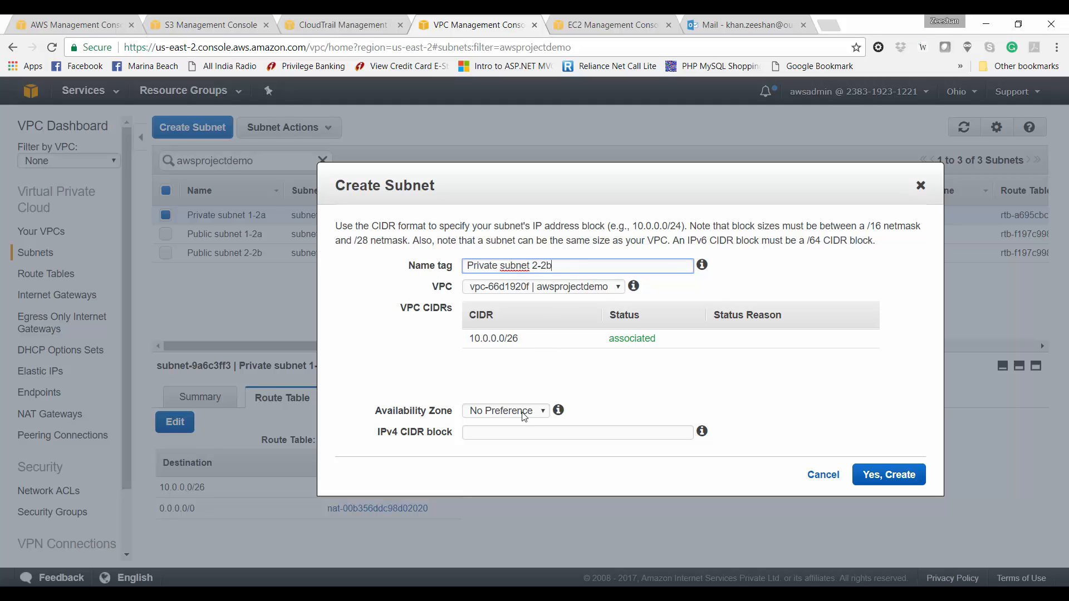
left_click(525, 412)
left_click(524, 450)
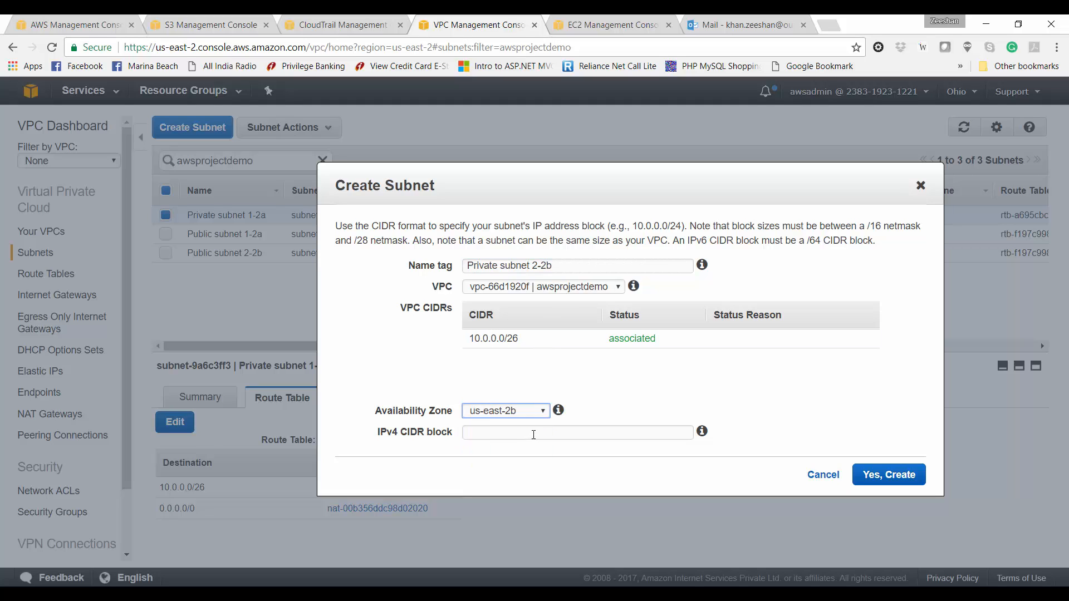
left_click(534, 434)
type("10.0.0")
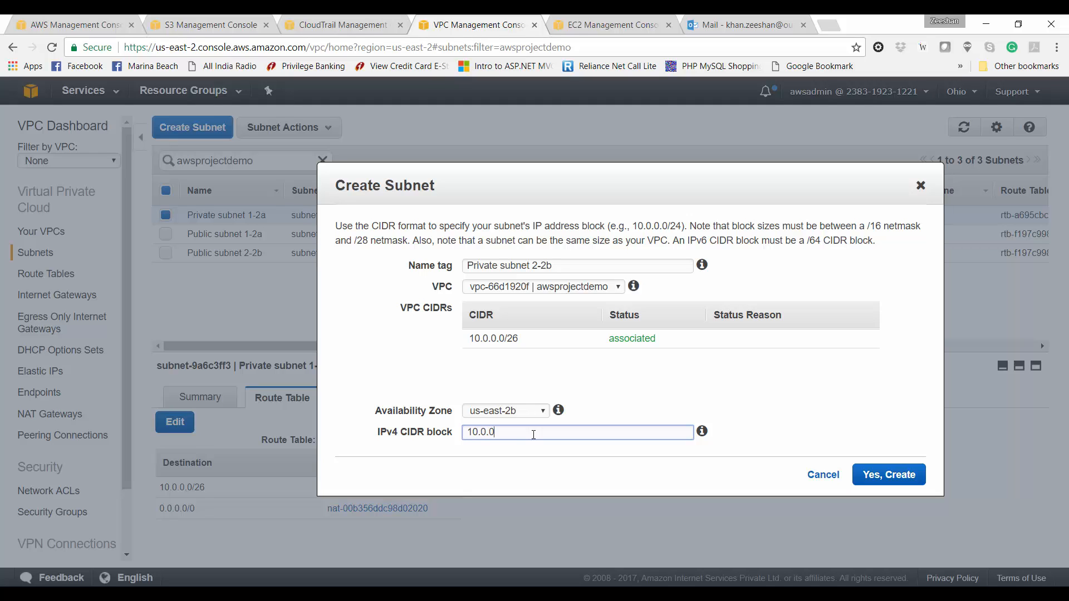
type(".48/28")
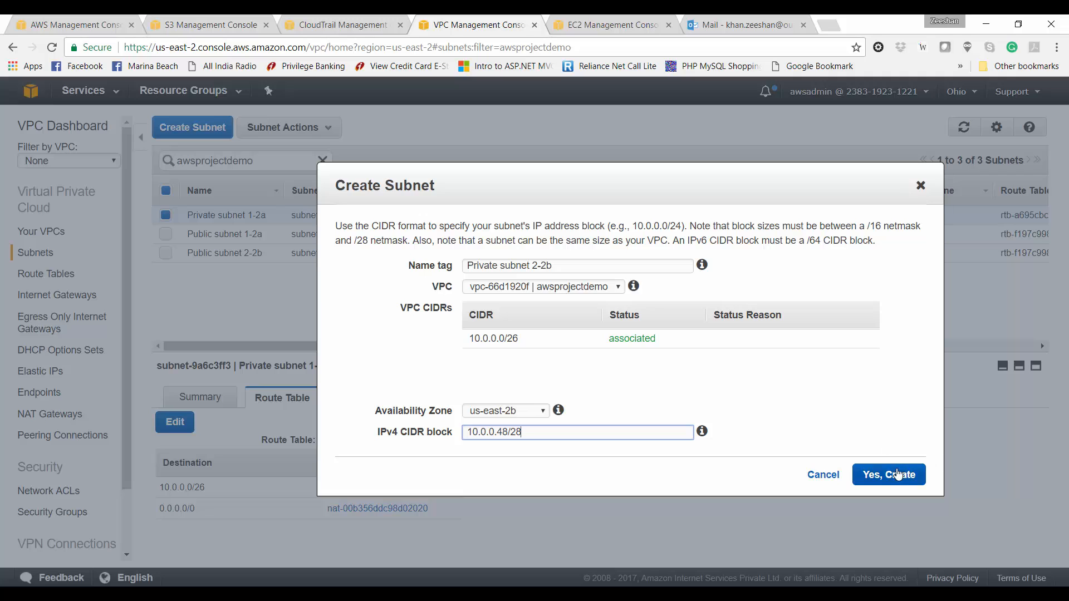
left_click(889, 474)
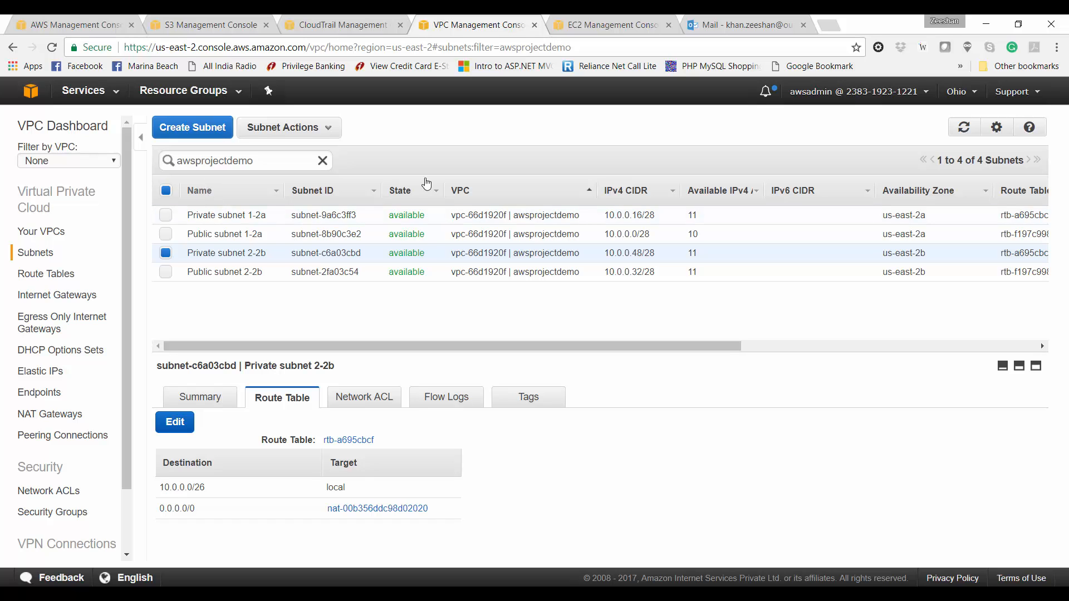
Step: Sort the subnets by IPv4 CIDR and inspect Private subnet 1-2a and Public subnet 2-2b
left_click(624, 192)
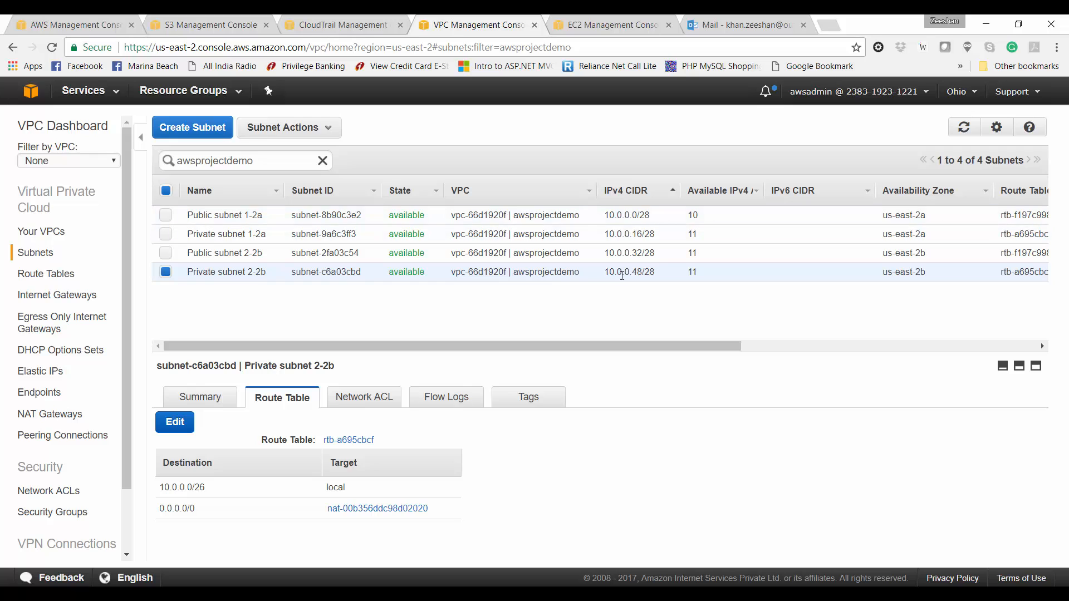
left_click(241, 241)
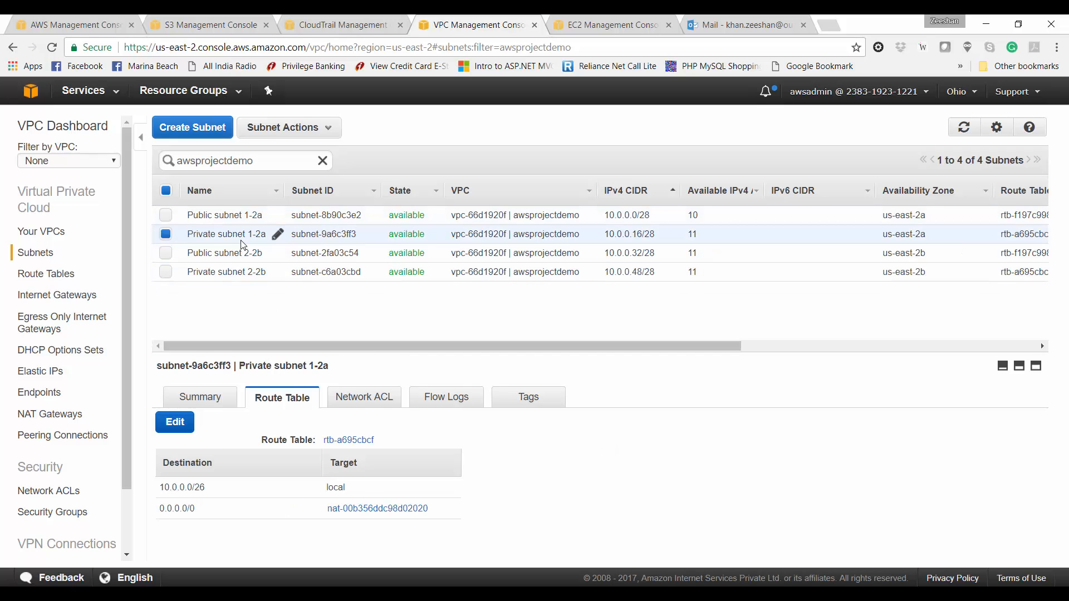
left_click(244, 253)
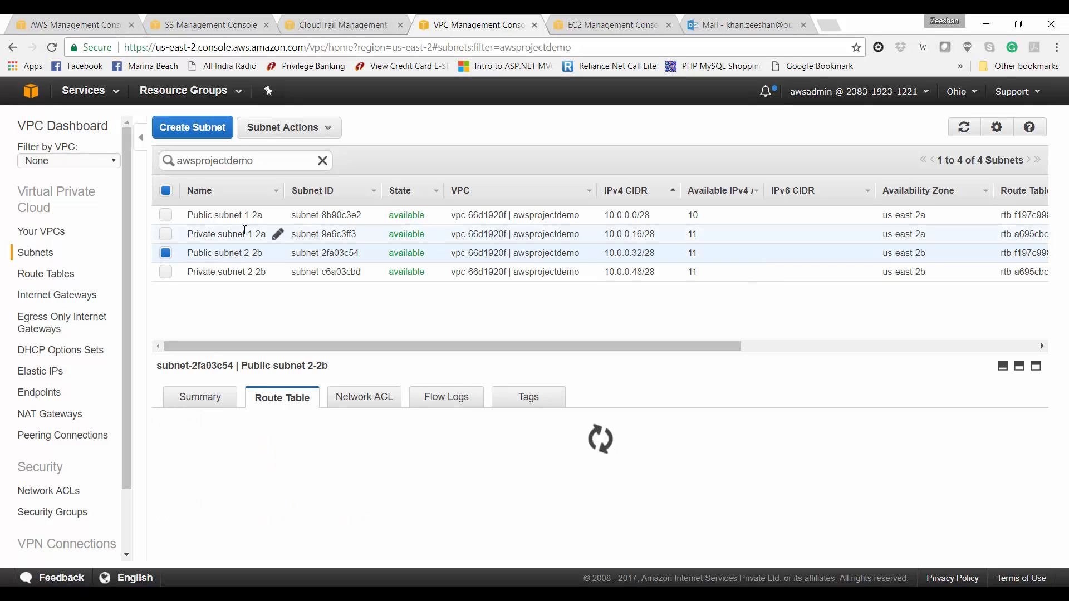
Step: Go to the EC2 console's Security Groups list
left_click(593, 22)
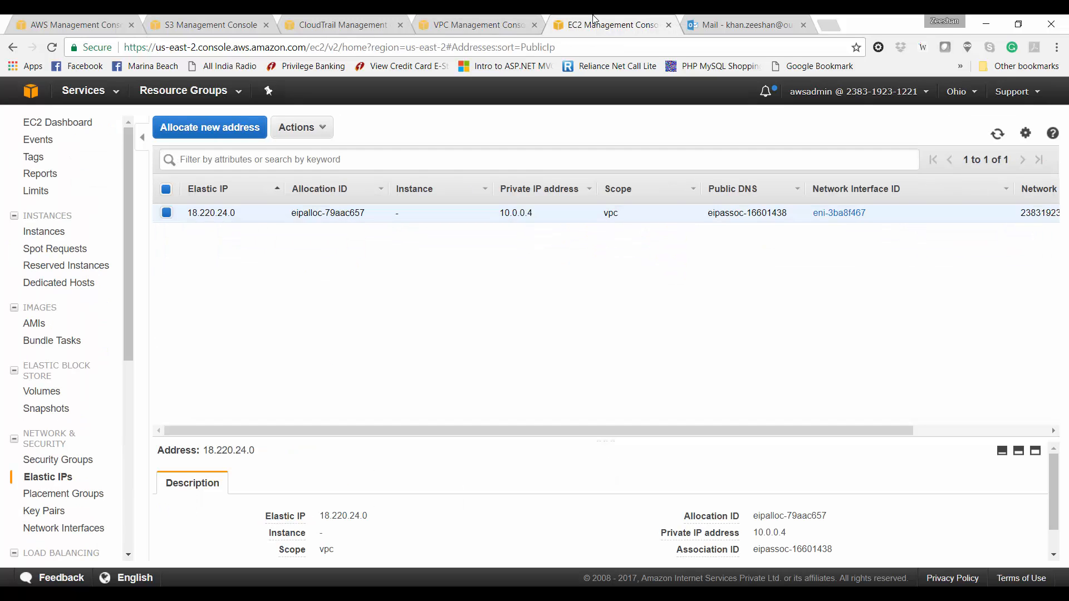
left_click(51, 233)
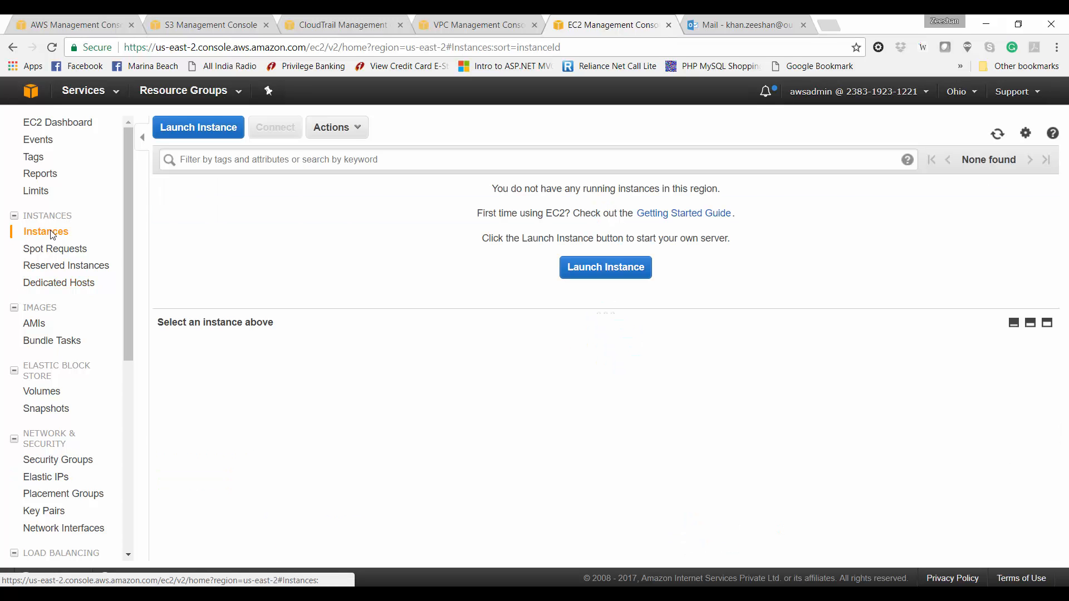
left_click(72, 462)
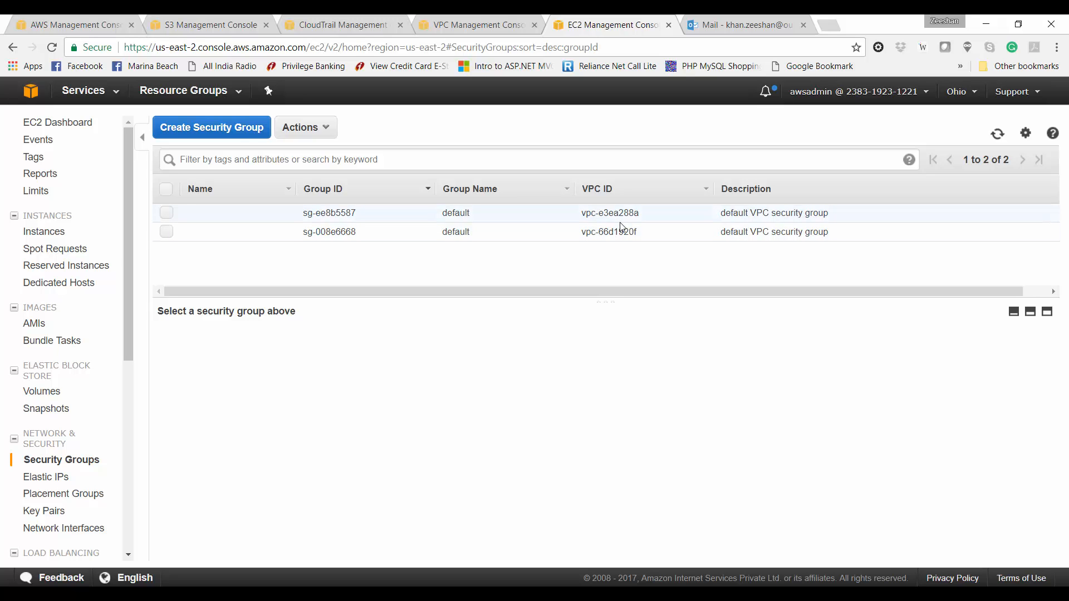
Step: Review the VPC list to see which VPC each security group belongs to
left_click(495, 16)
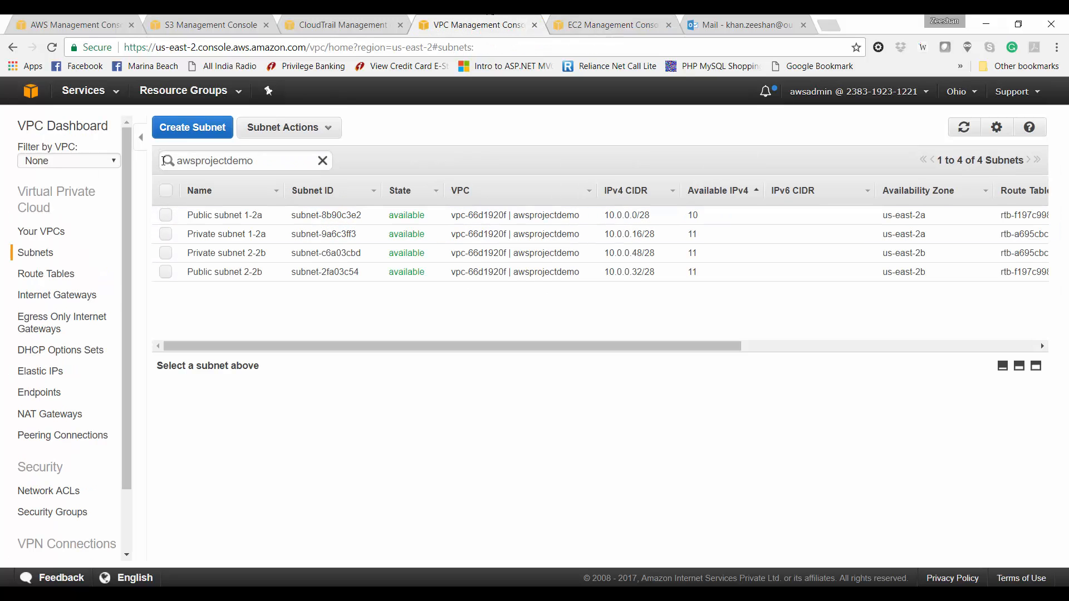
left_click(59, 232)
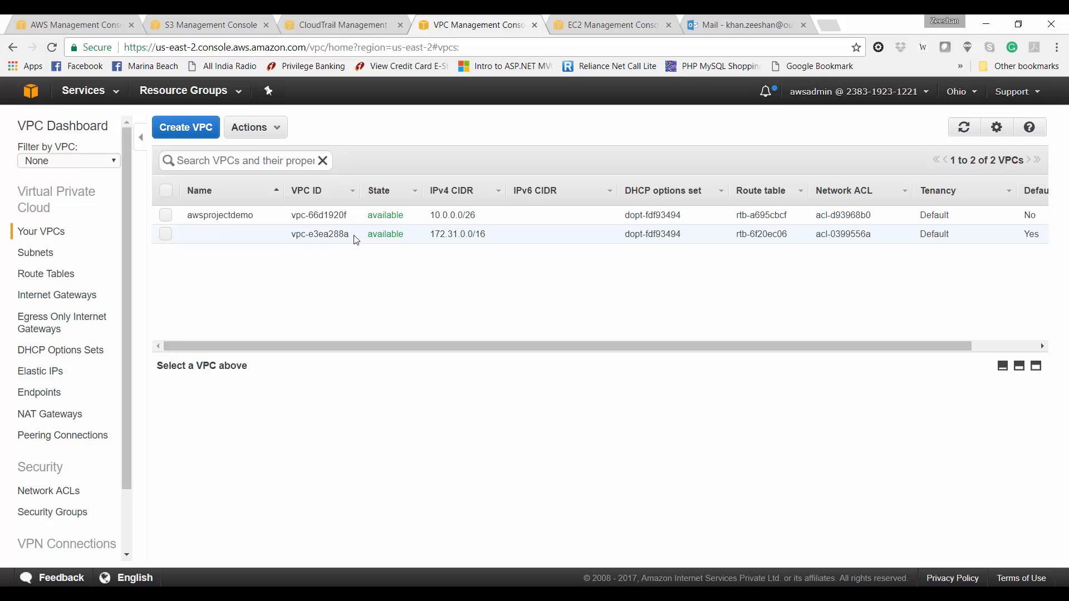
left_click(613, 24)
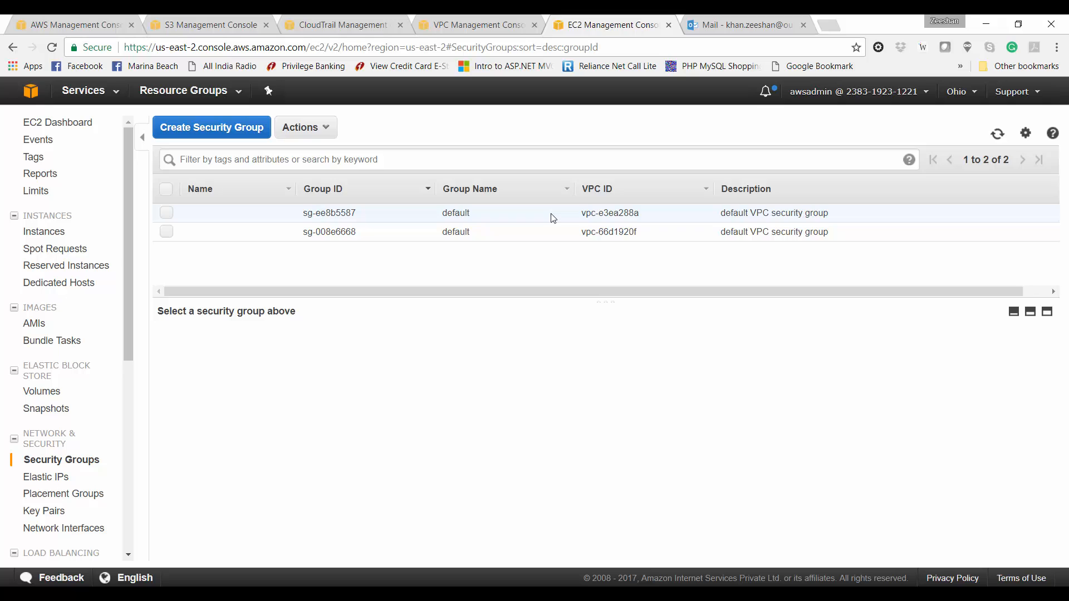
Step: Enter Name tags default-vpc-sg for the default VPC's group and project-vpc-sg for awsprojectdemo's group
left_click(553, 218)
left_click(284, 215)
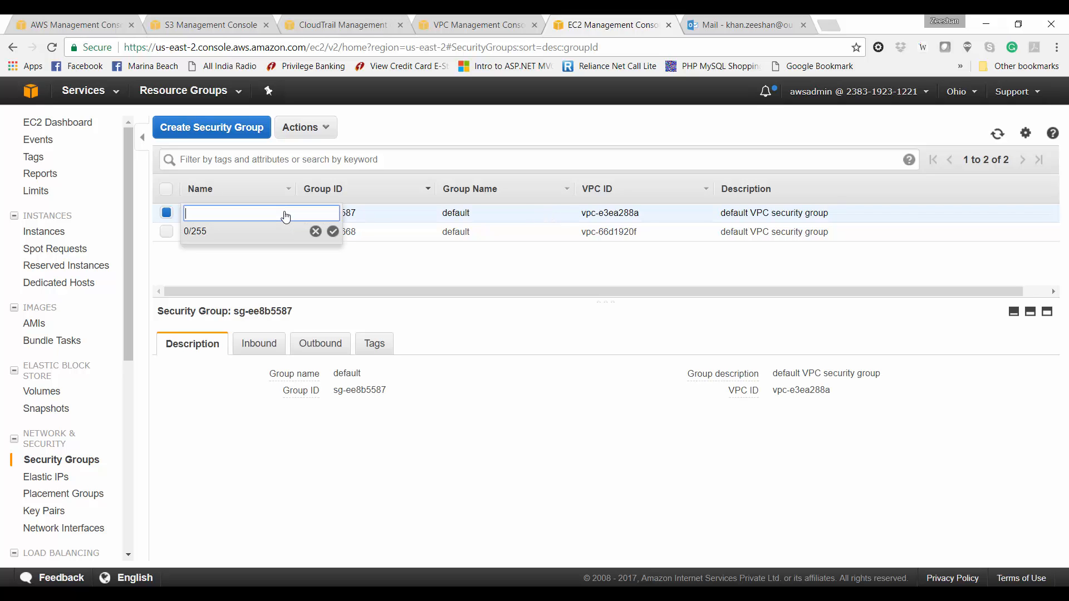
type("default-vpc-sg")
key("Return")
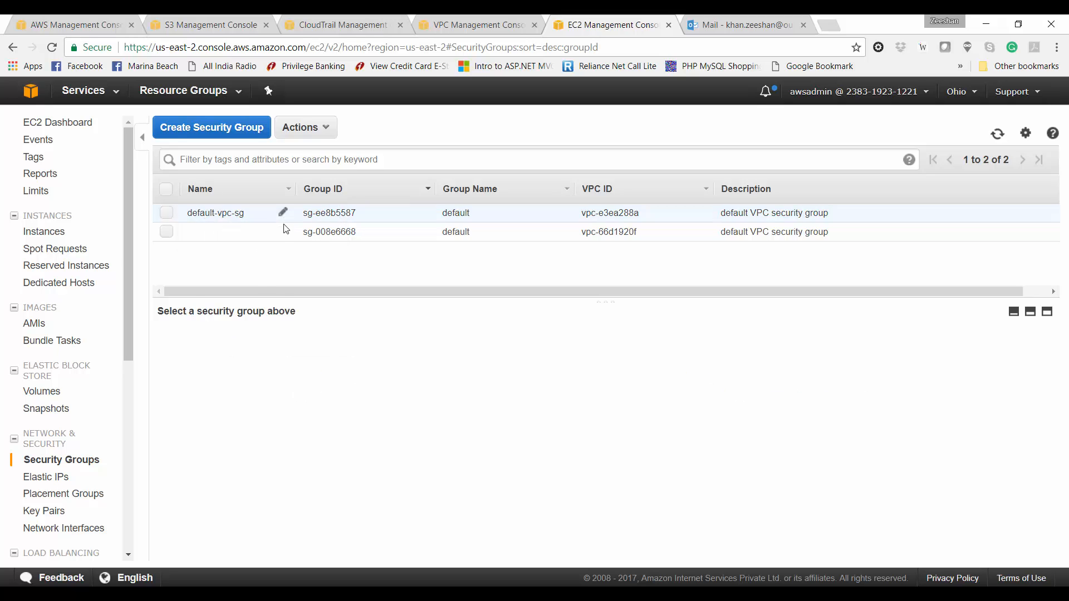
left_click(285, 232)
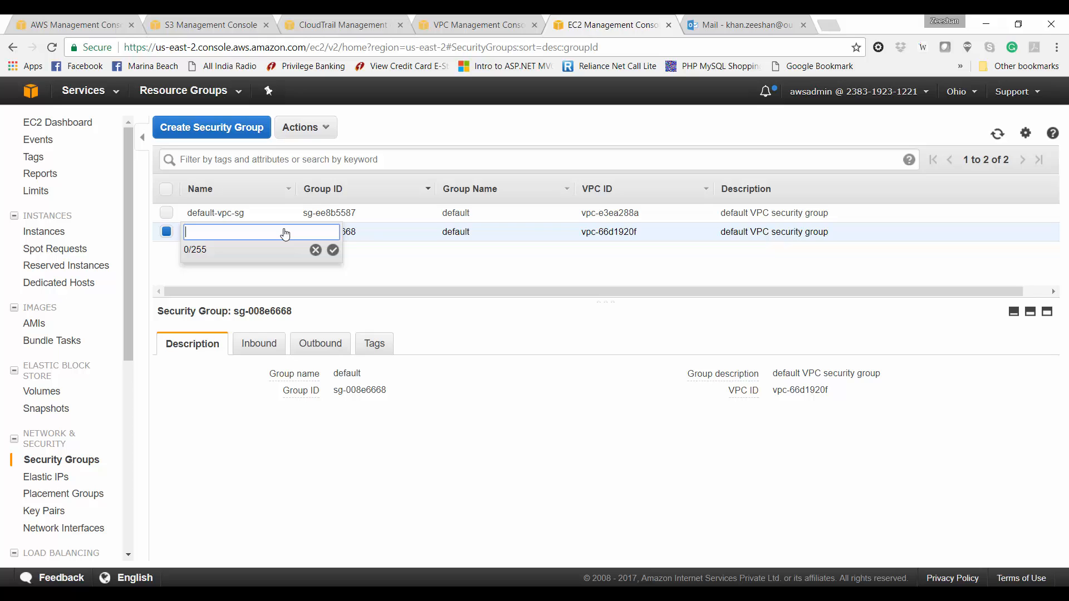
type("project-vpc-sg")
key("Return")
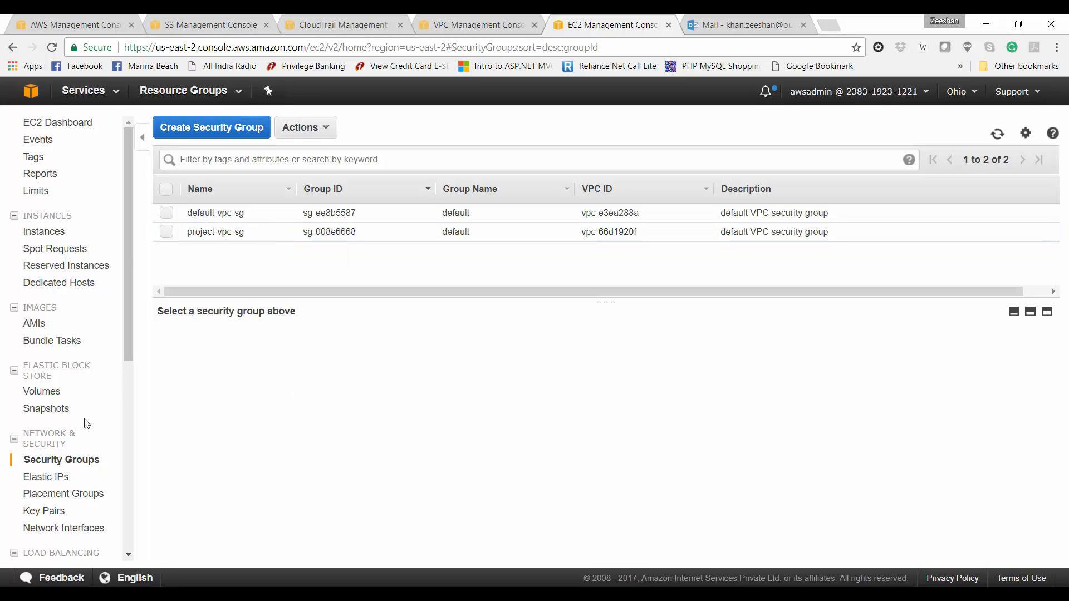
left_click(248, 139)
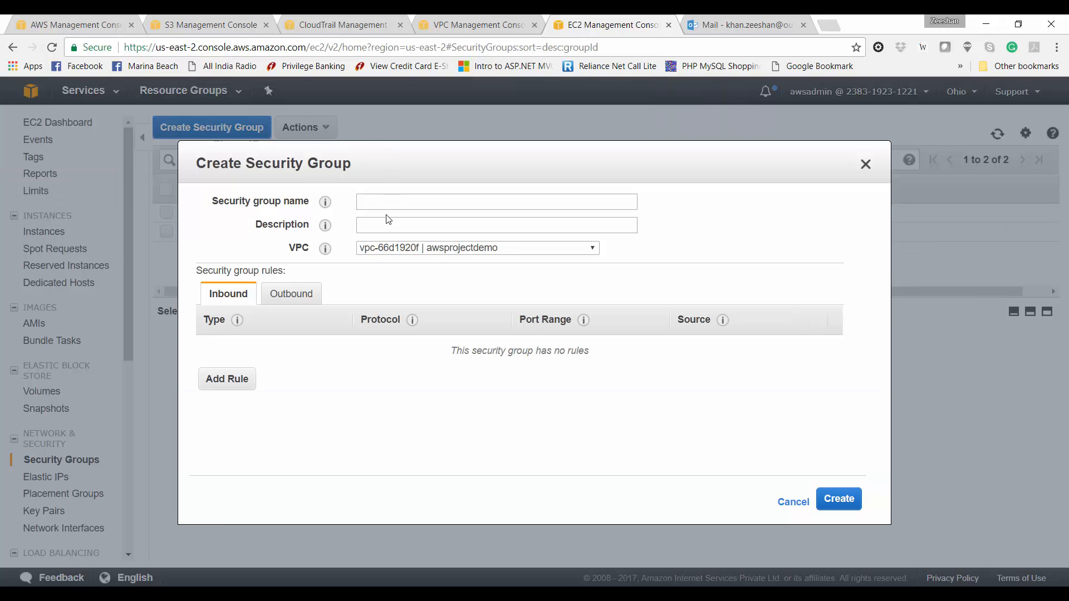
Step: Name the new security group windows-web-sg with description 'Windows Web Server security group'
left_click(396, 207)
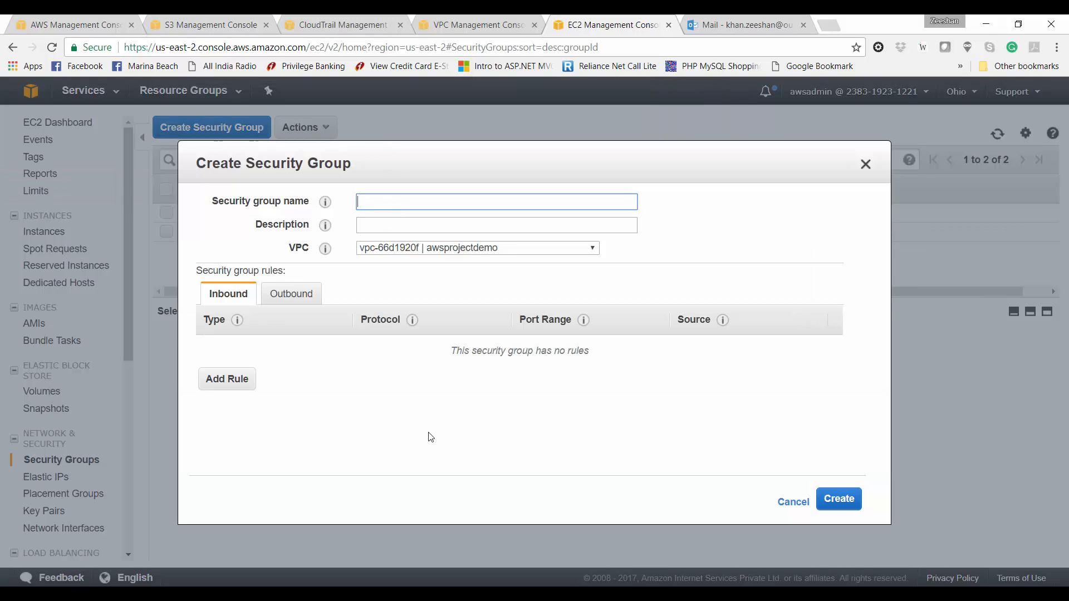
type("windows-web-sg")
key("Tab")
type("Wi")
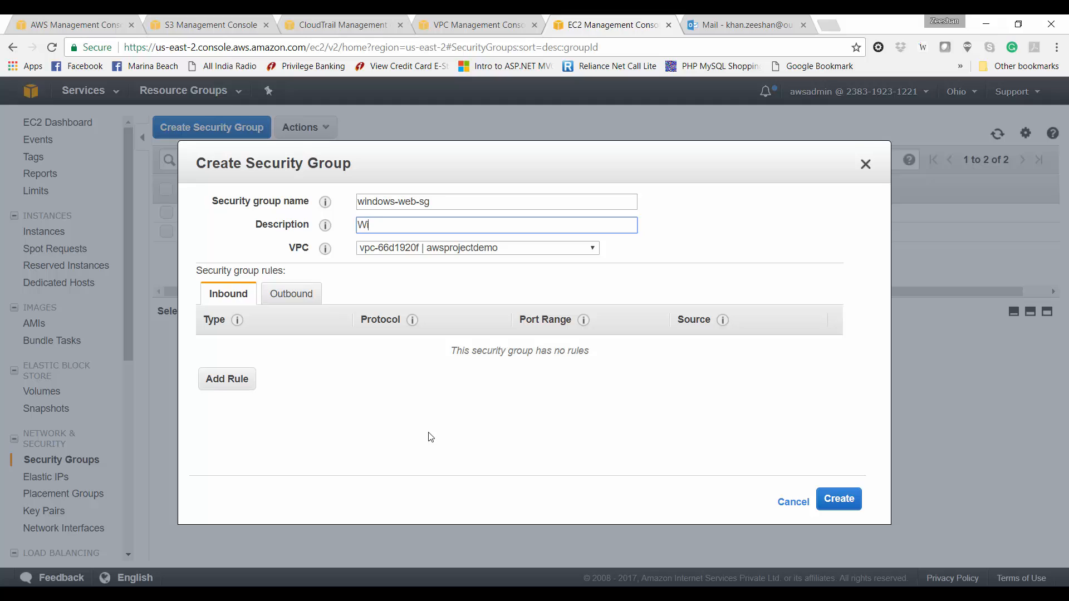
type("ndows Web Server security g")
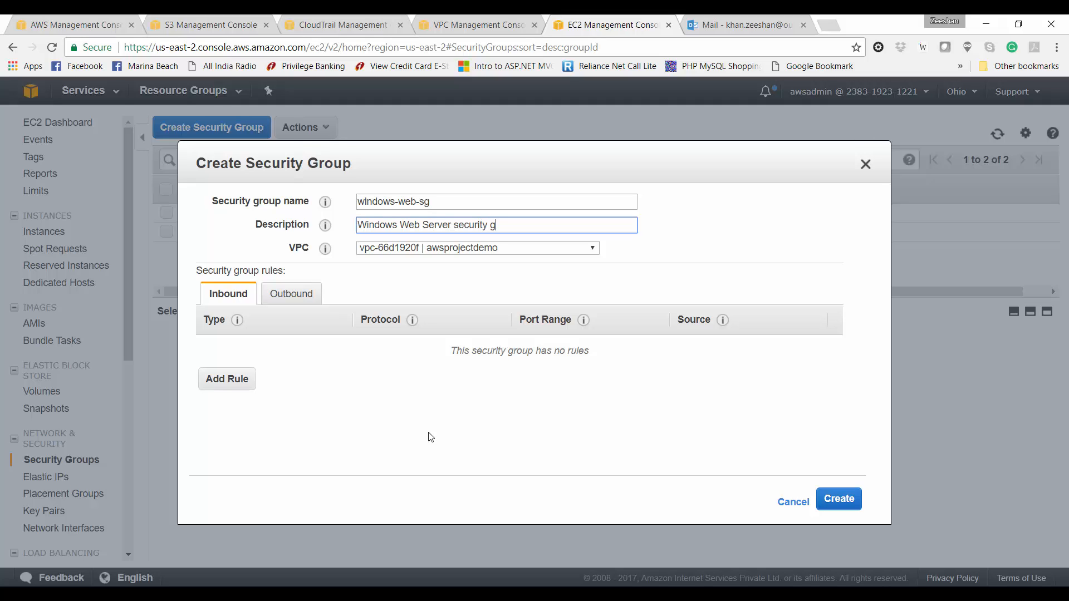
type("rou")
key("BackSpace")
type("oup")
Step: Add an inbound RDP rule with source 0.0.0.0/0
left_click(231, 379)
left_click(265, 348)
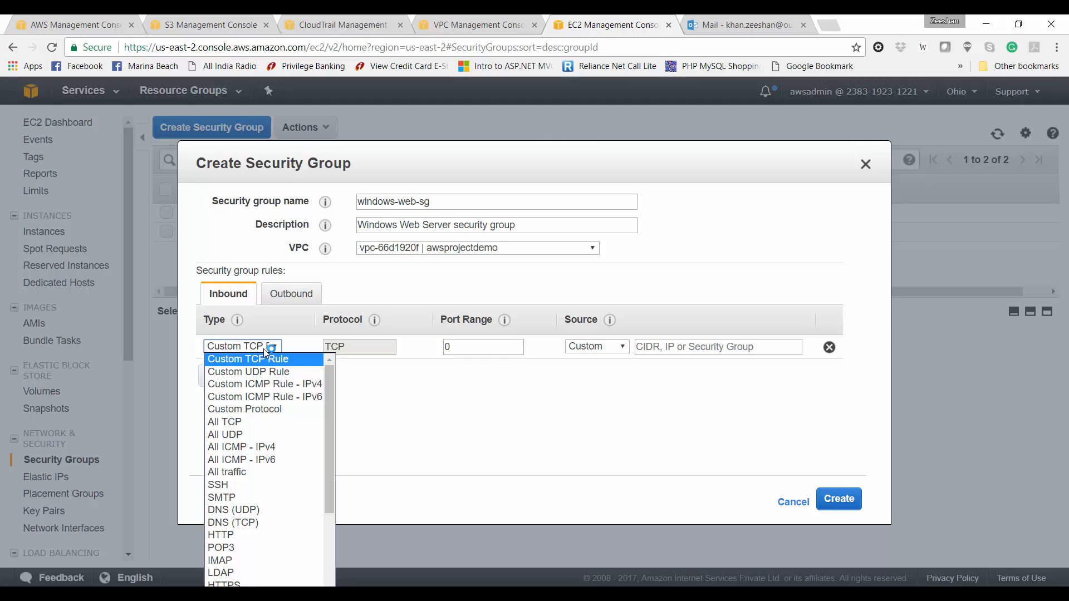
key("r")
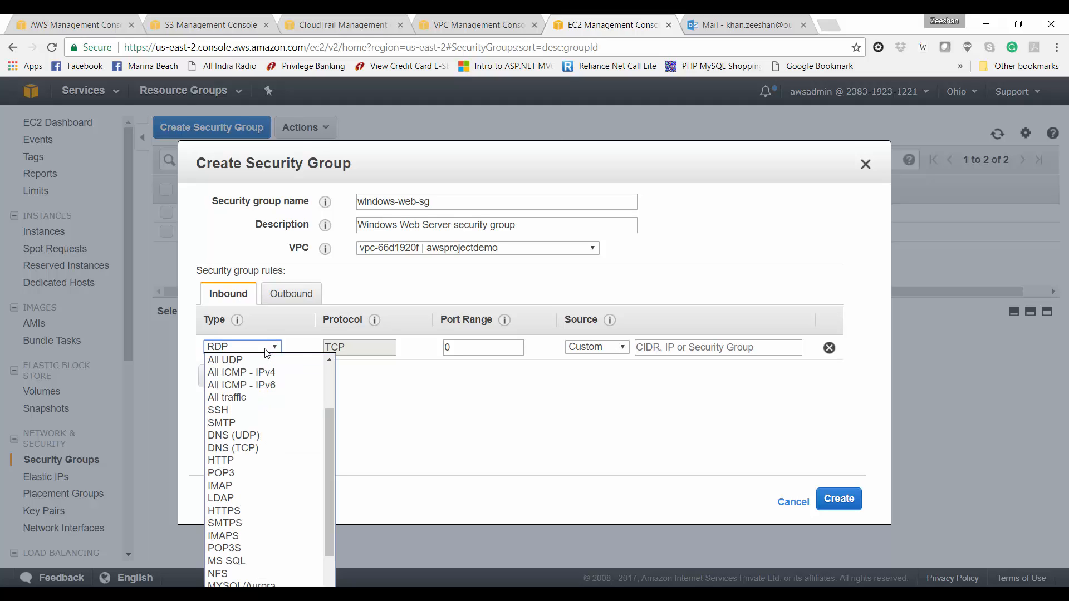
key("Return")
left_click(649, 352)
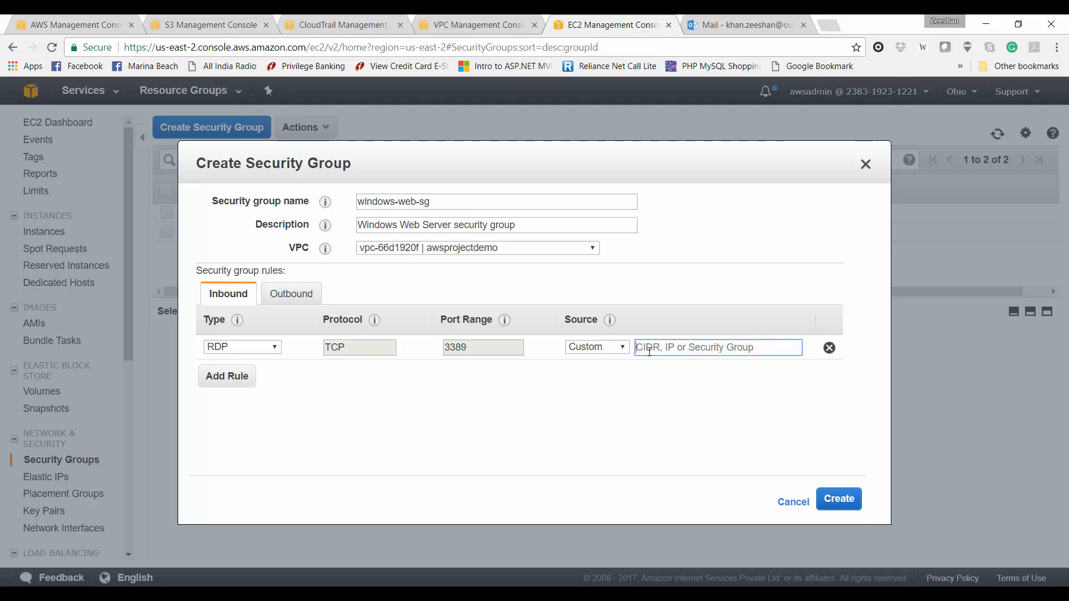
type("0.0")
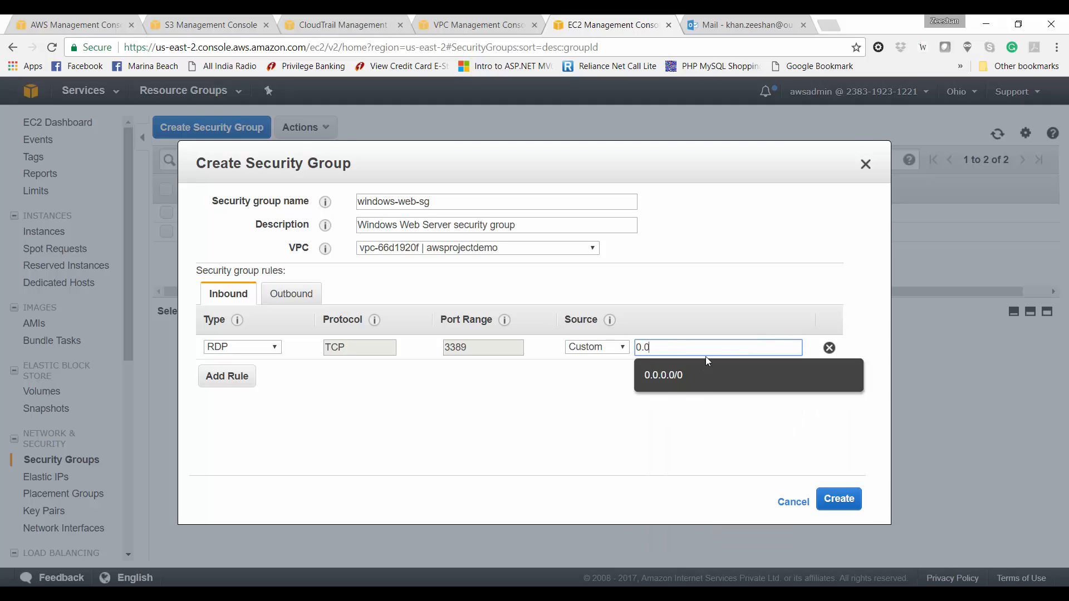
left_click(700, 376)
Step: Add an inbound HTTP rule and create the windows-web-sg group
left_click(222, 380)
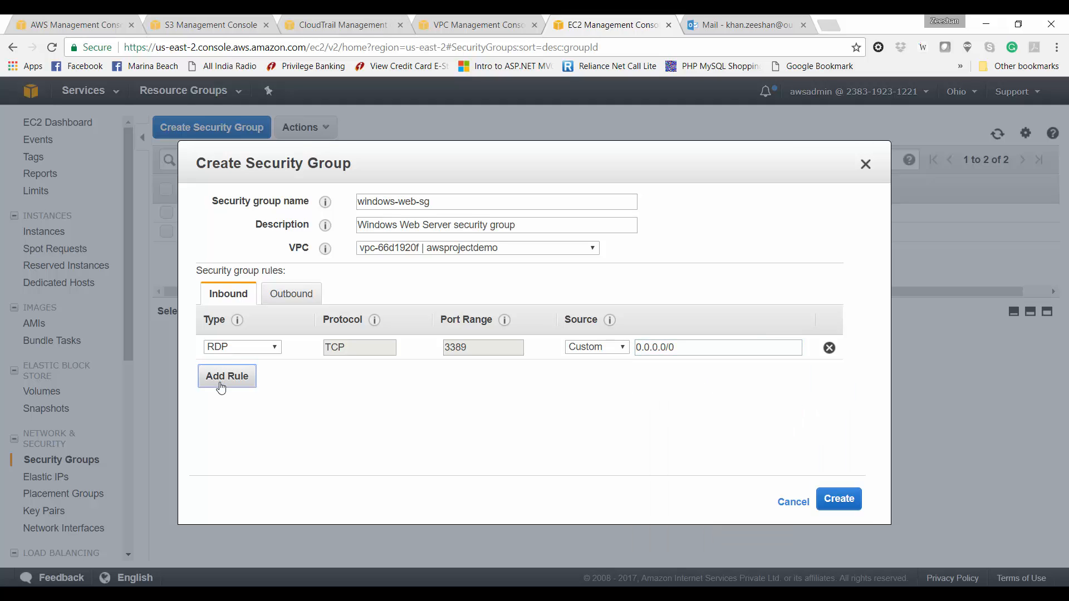
left_click(245, 372)
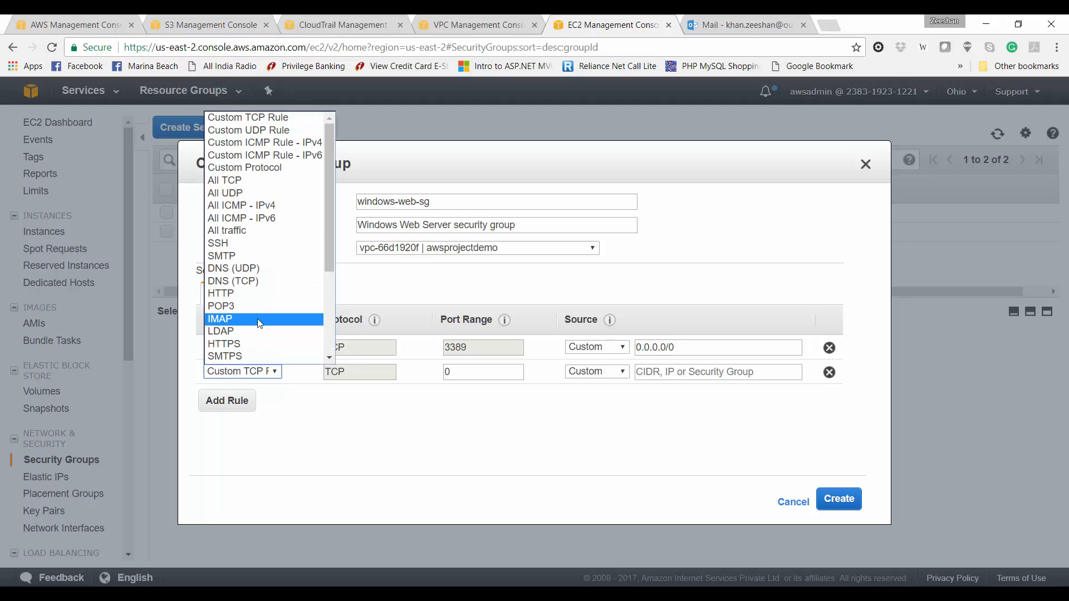
left_click(269, 296)
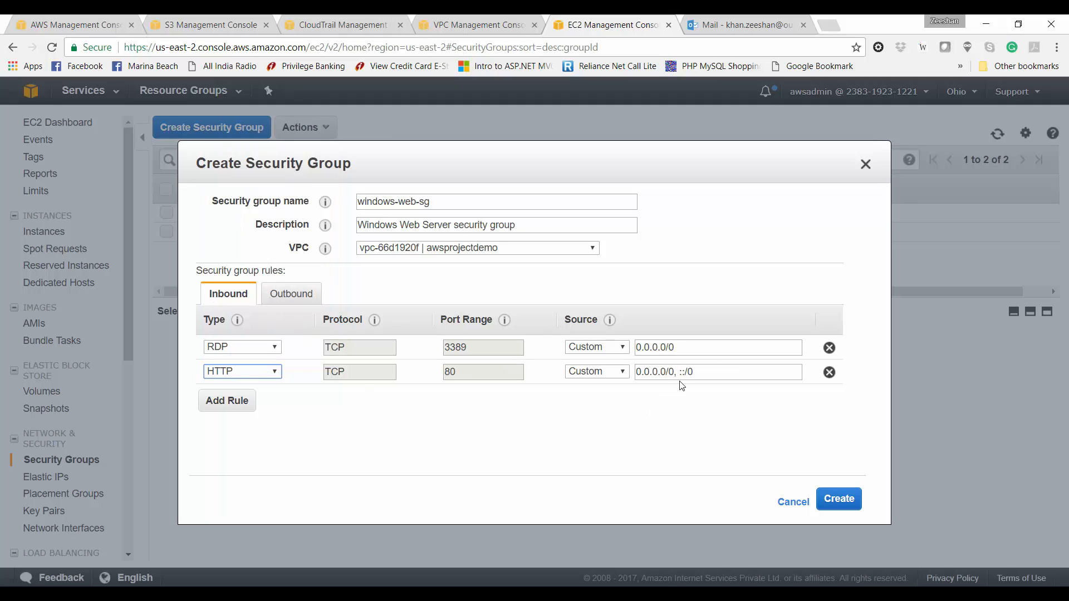
left_click(838, 500)
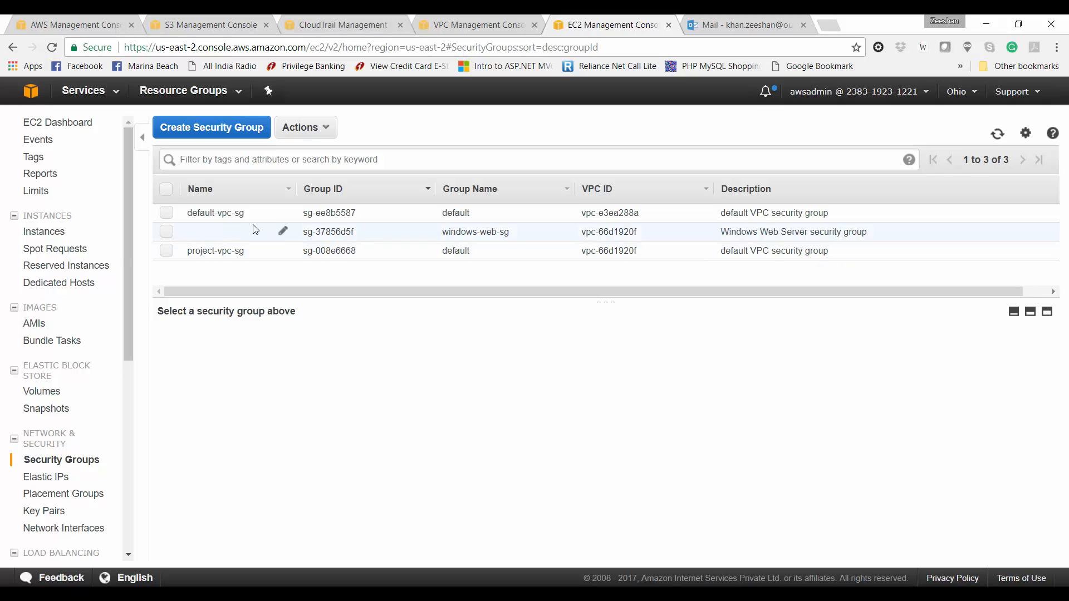
Step: Set the new group's Name tag to windows-web-sg and reload the security groups list
left_click(283, 236)
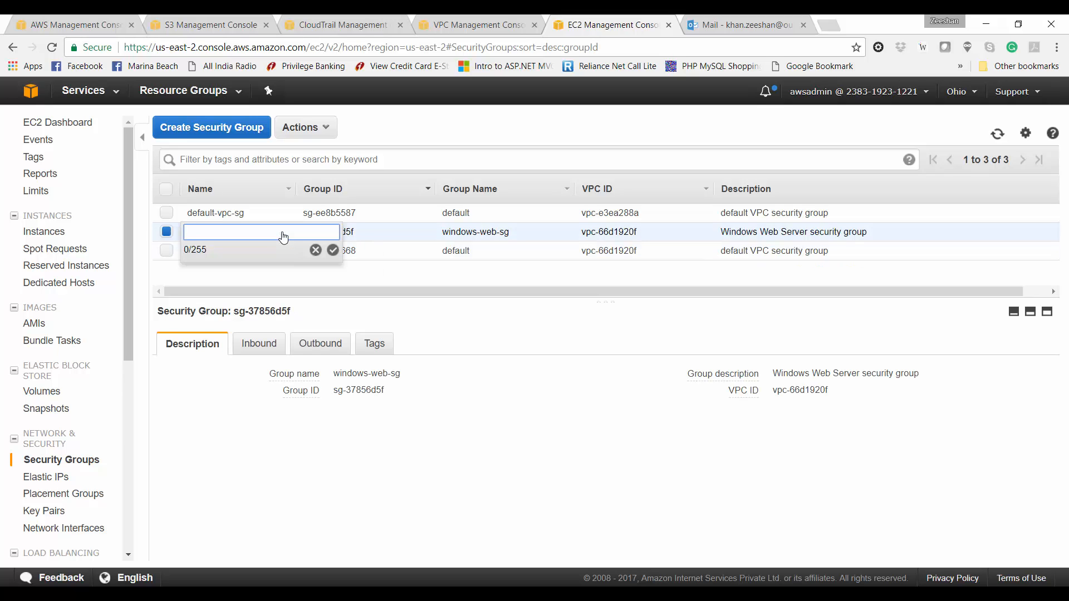
type("windows-web-sg")
key("Return")
left_click(292, 251)
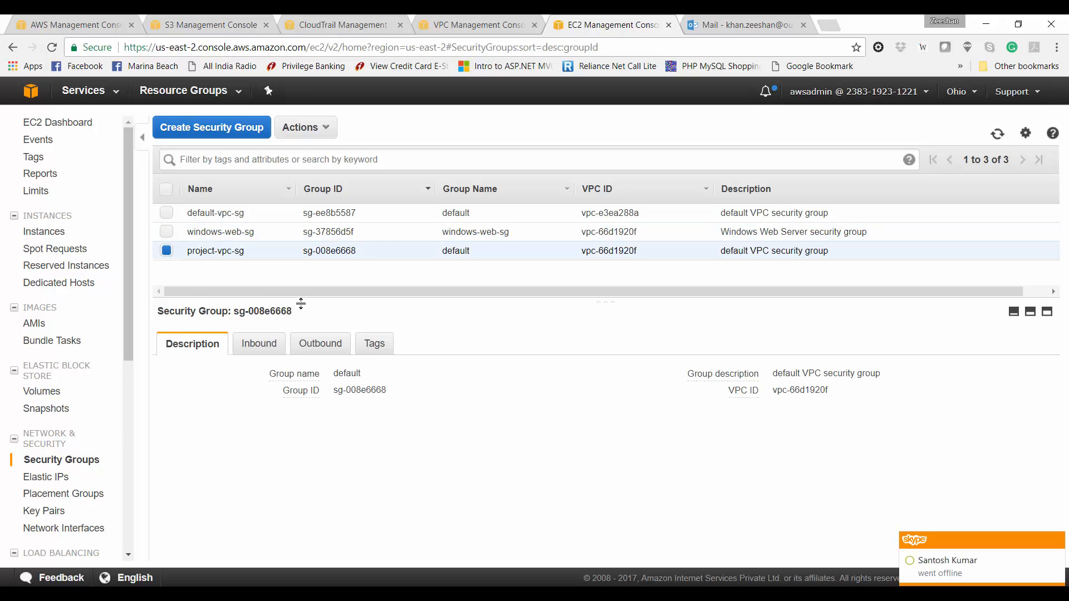
left_click(55, 47)
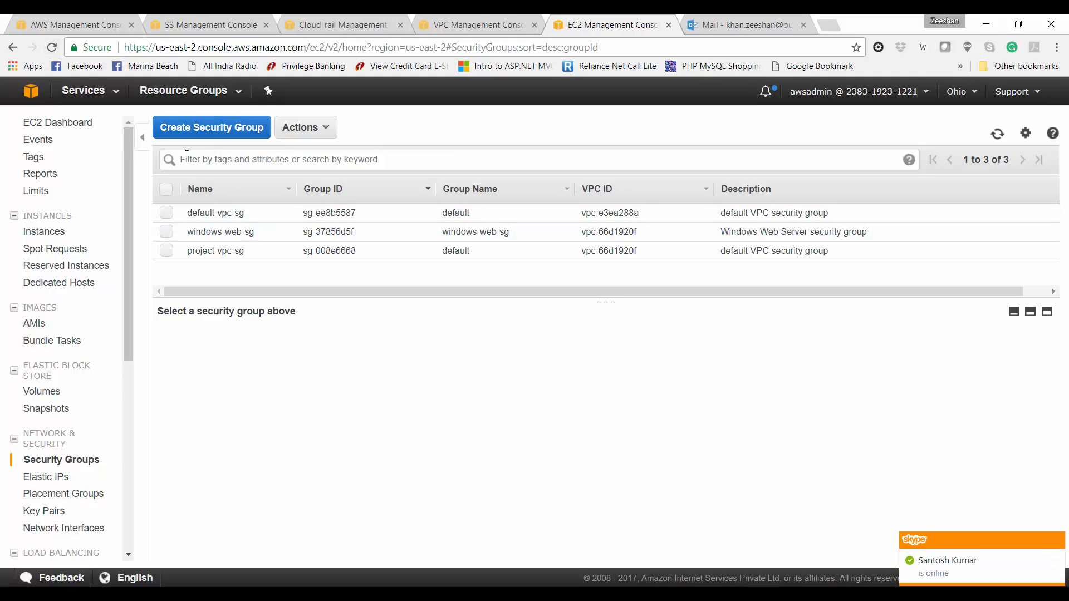
Step: Copy the windows-web-sg group ID sg-37856d5f for use in the next group
left_click(211, 129)
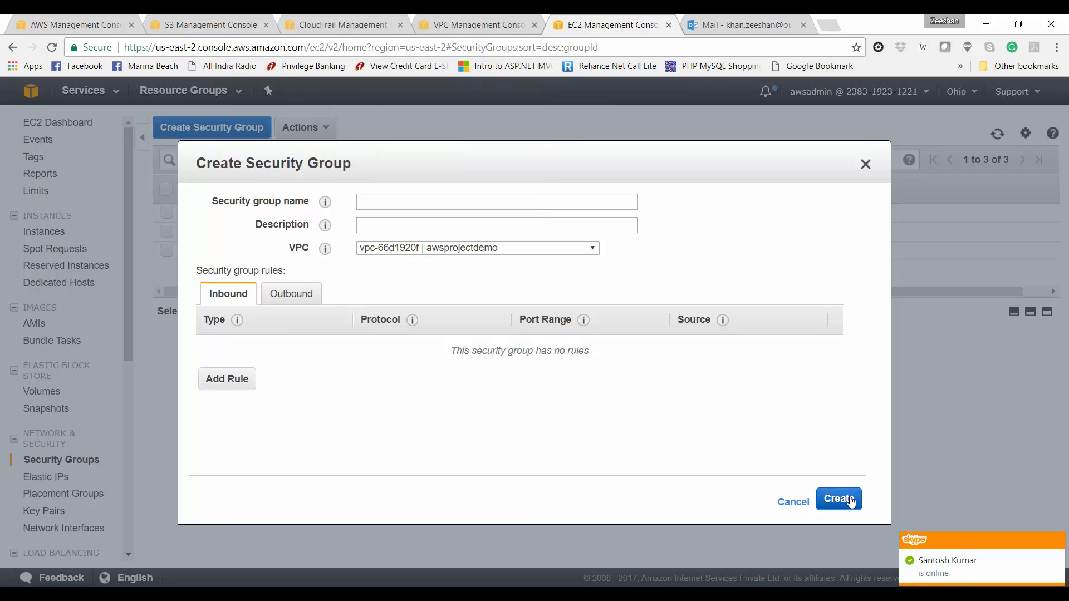
left_click(793, 502)
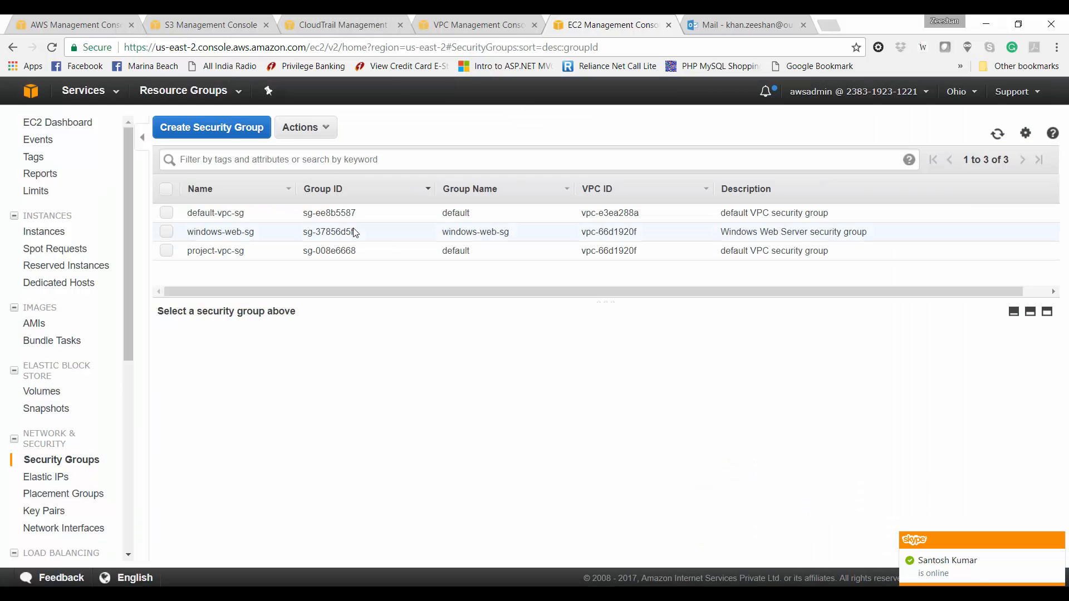
left_click_drag(356, 232, 304, 233)
left_click(304, 233)
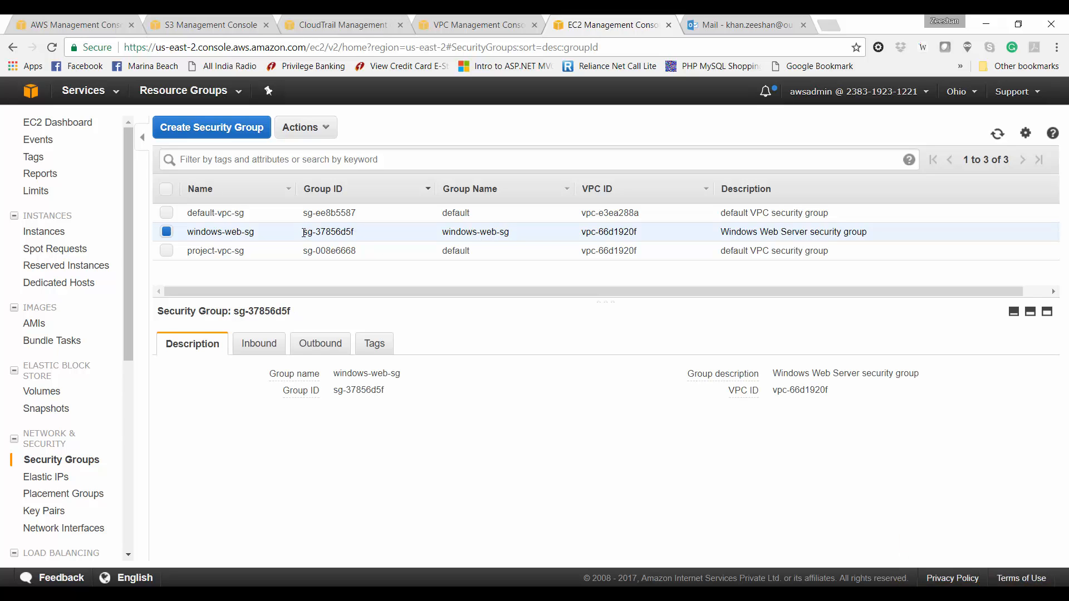
triple_click(317, 234)
left_click(192, 131)
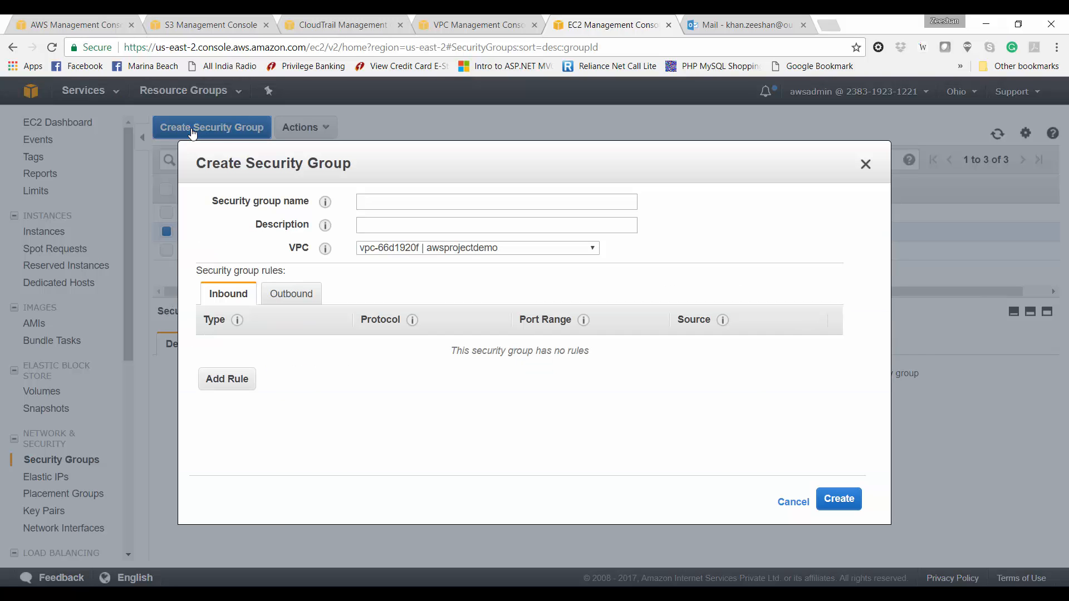
Step: Name the group mysql-rds-sg with description 'Security group for MySQL RDS instances'
left_click(386, 206)
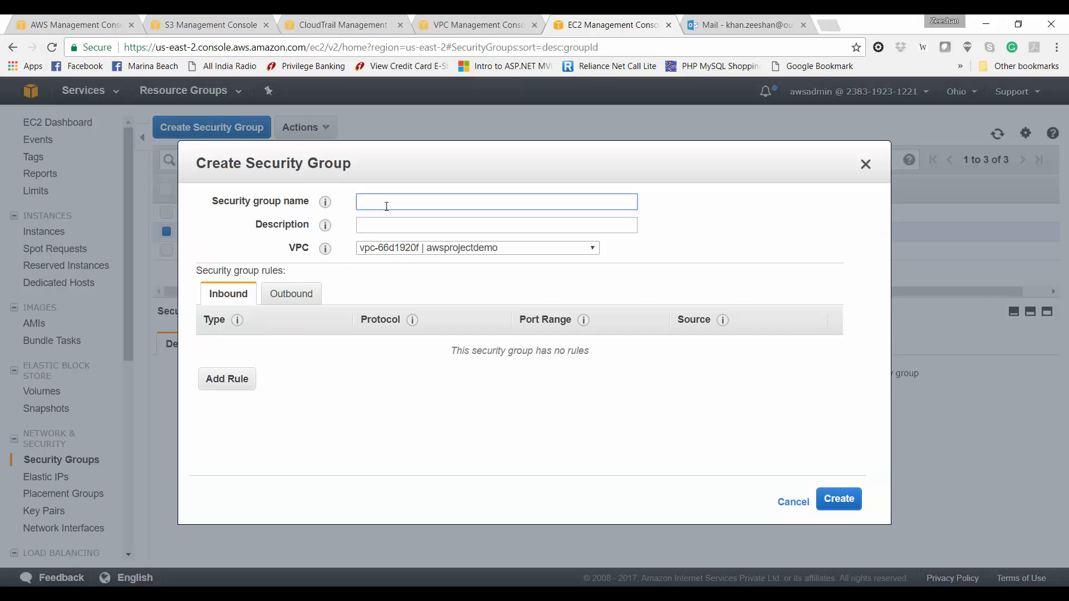
type("w")
key("BackSpace")
type("myqs")
key("BackSpace")
type("sql-rd")
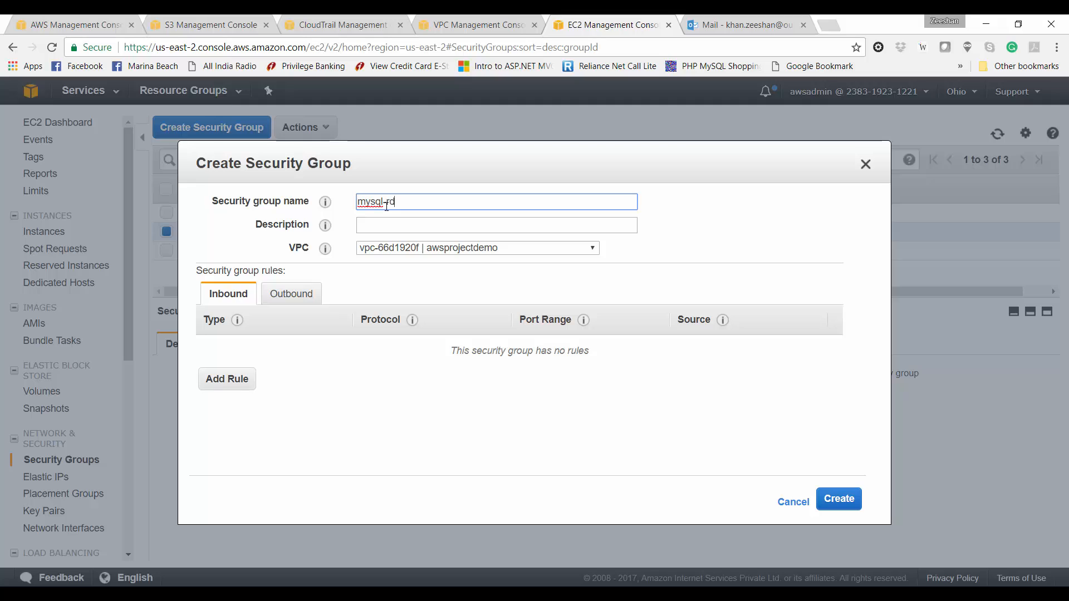
type("s-sg")
key("Tab")
type("M")
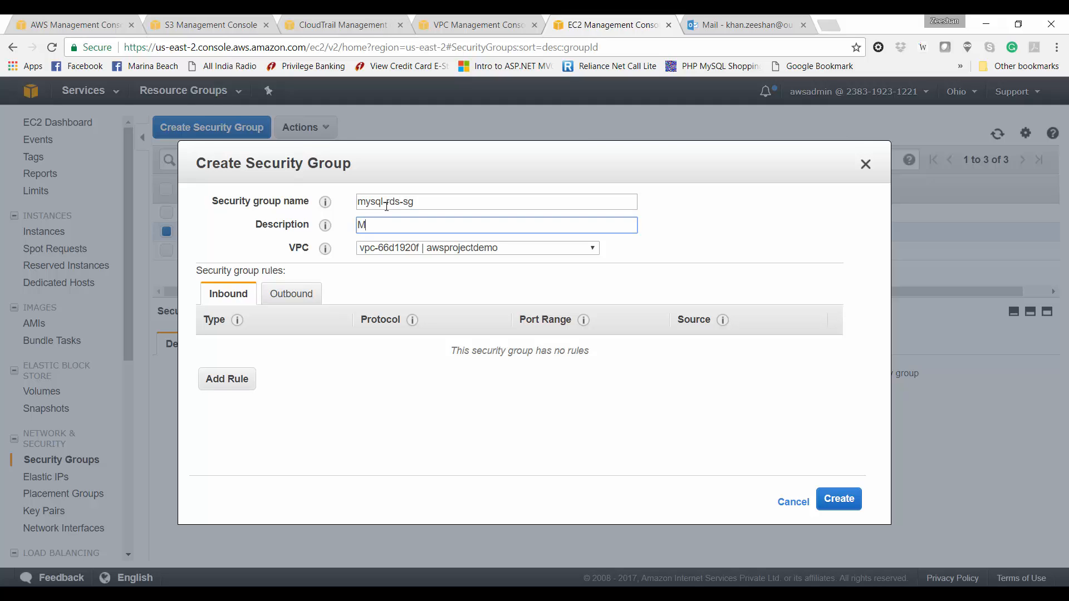
type("ySQL RDSSecurity group for")
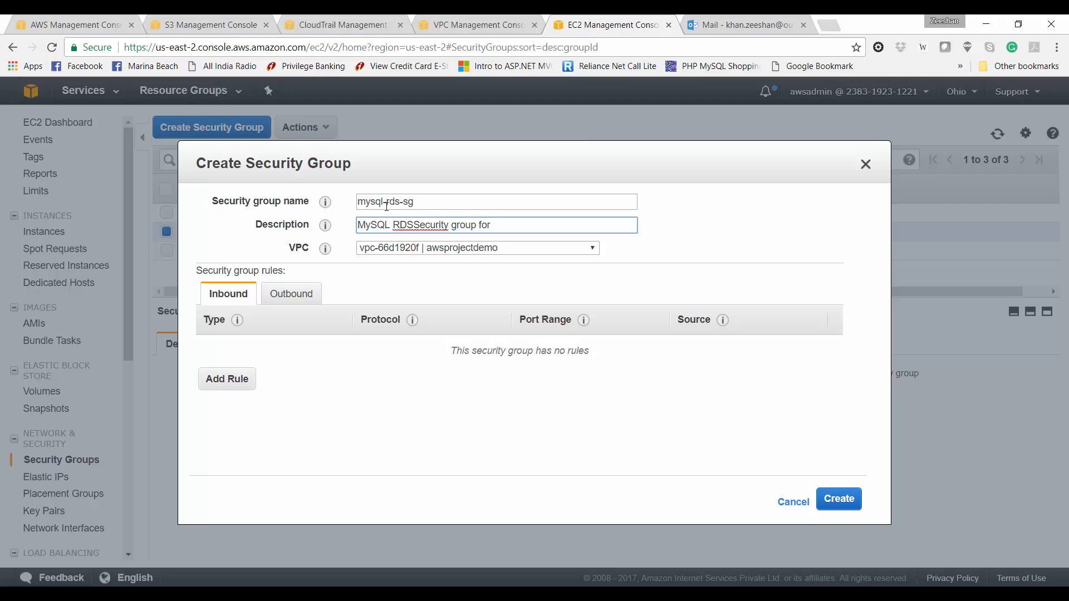
key("Home")
key("shift+Right")
key("shift+Right")
key("shift+Right")
key("shift+Right")
key("shift+Right")
key("shift+Right")
key("shift+Right")
key("shift+Right")
key("shift+Right")
key("ctrl+c")
key("BackSpace")
key("ctrl+v")
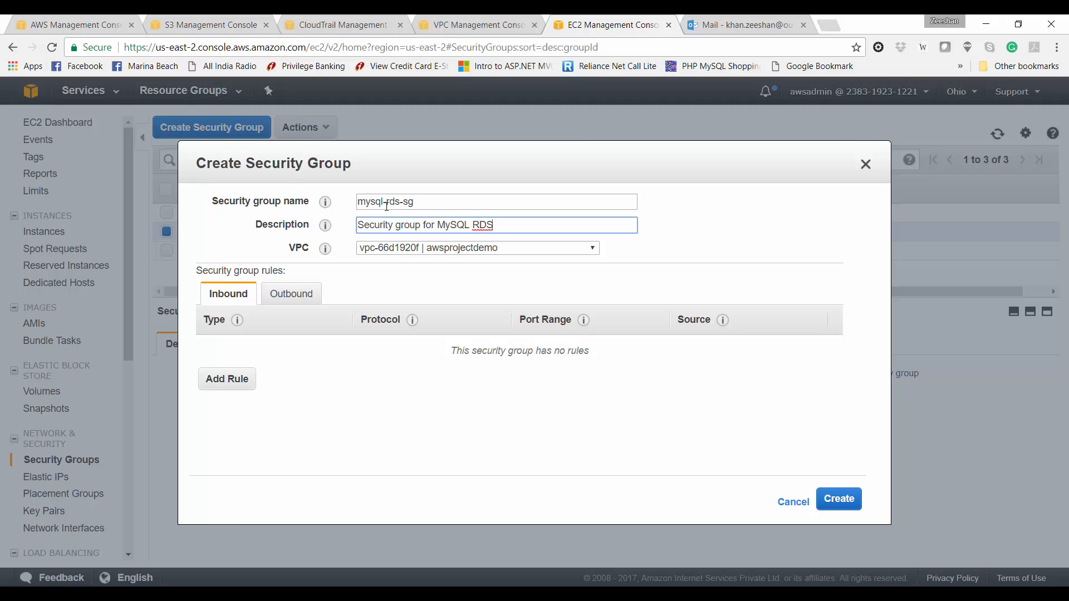
type("instances")
Step: Add a MYSQL/Aurora inbound rule whose Custom source is windows-web-sg (sg-37856d5f)
left_click(229, 379)
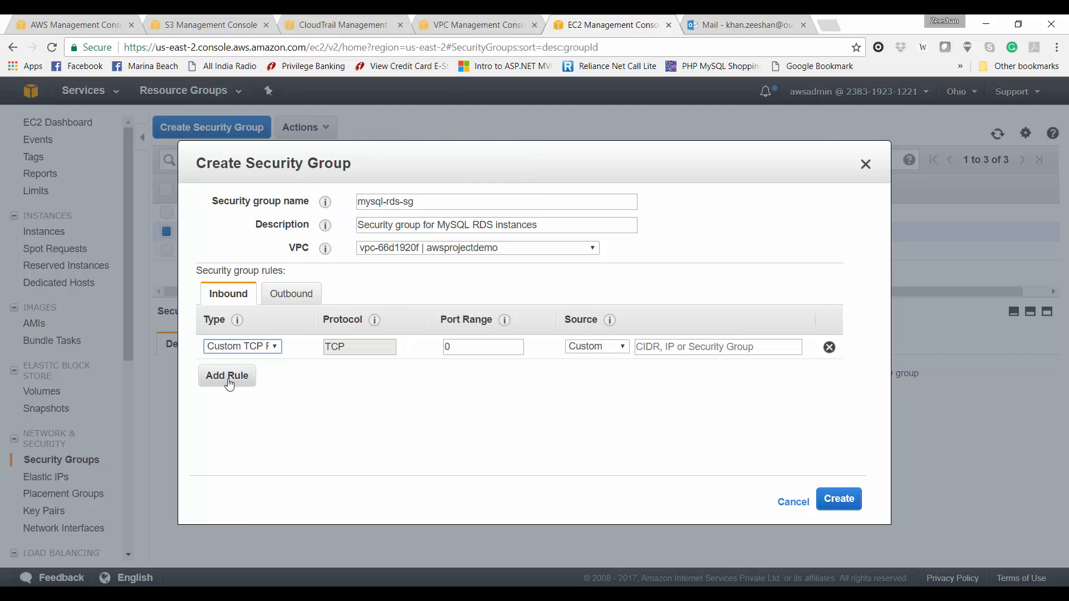
left_click(268, 347)
type("mysql")
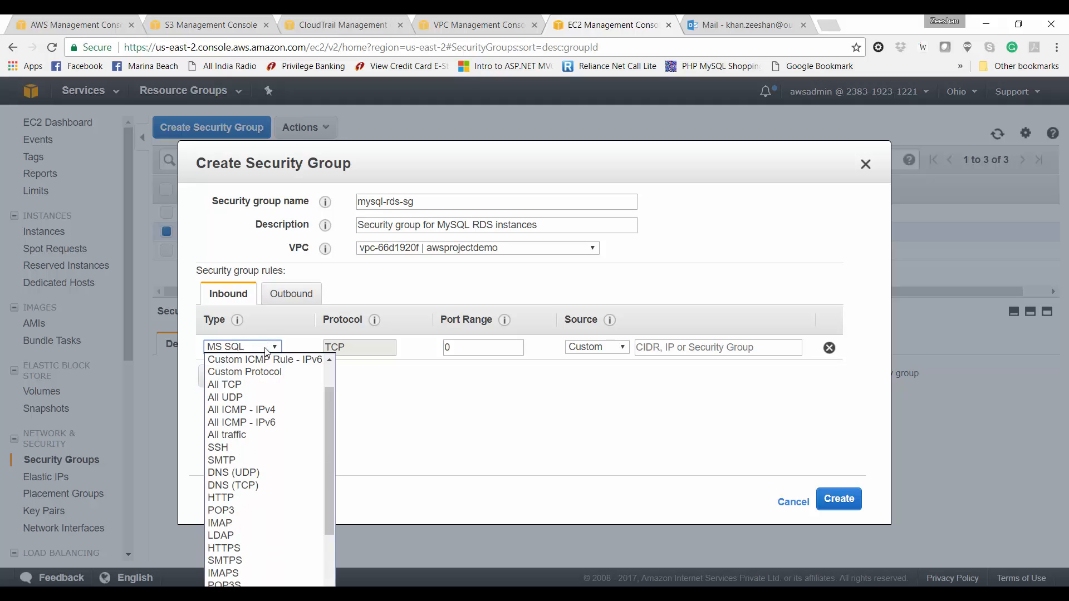
key("Return")
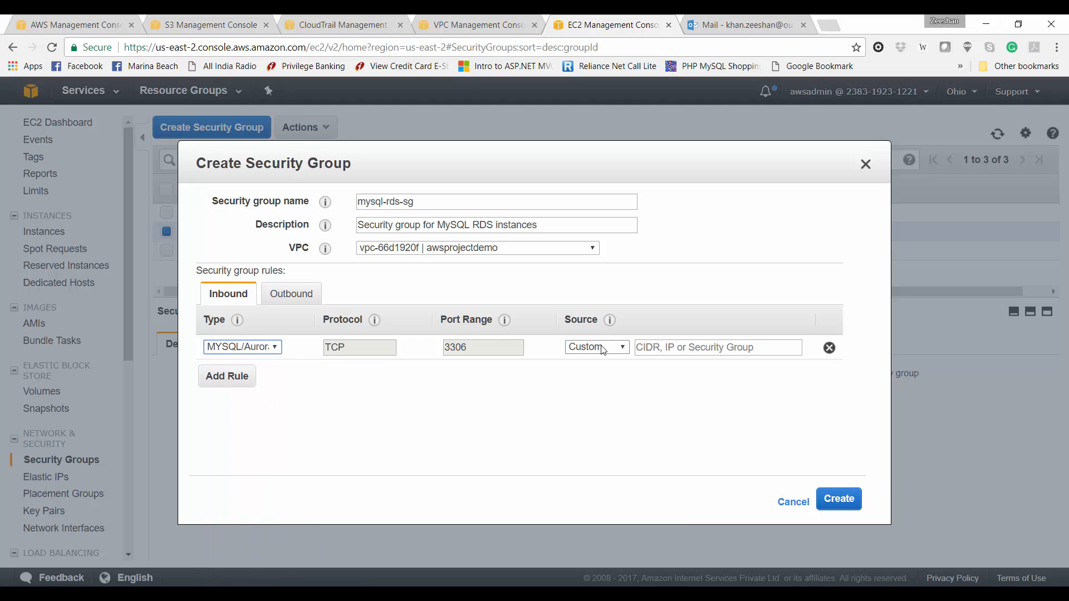
left_click(627, 350)
left_click(627, 349)
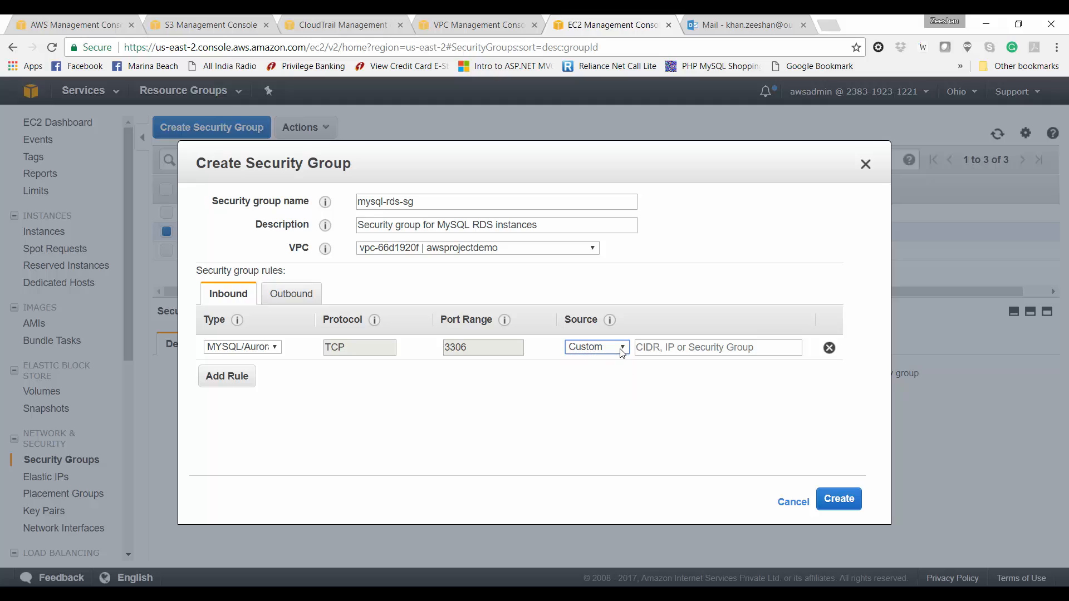
left_click(639, 348)
type("MySQL RDS")
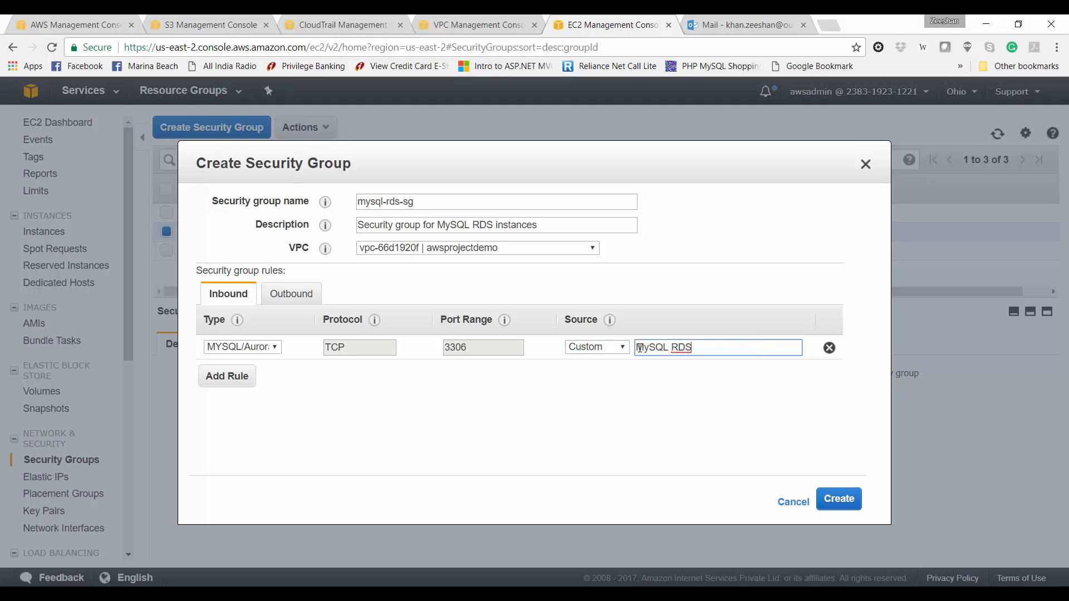
key("ctrl+z")
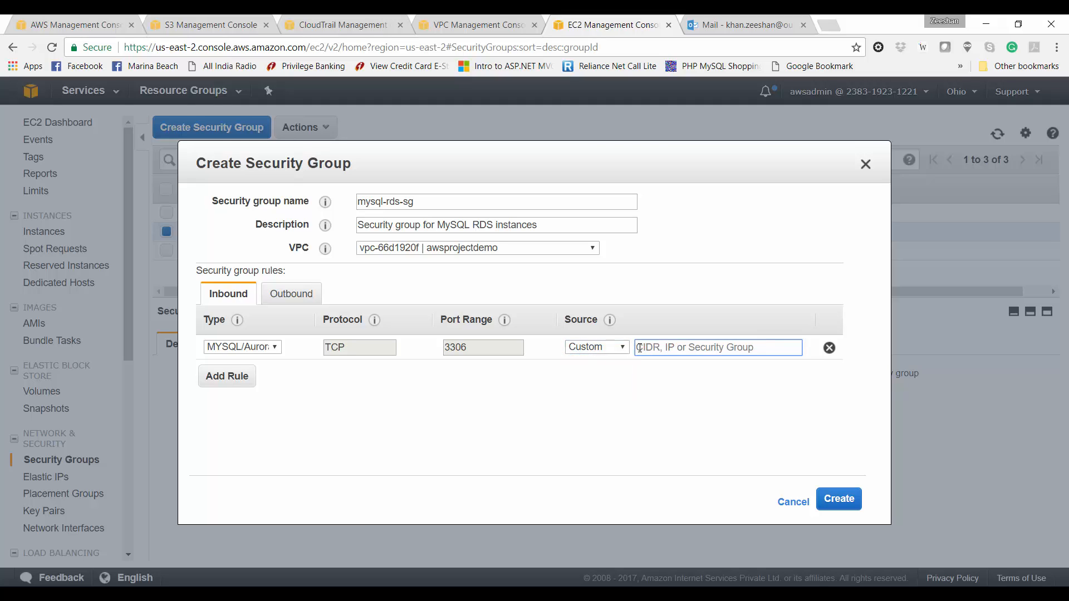
type("sg")
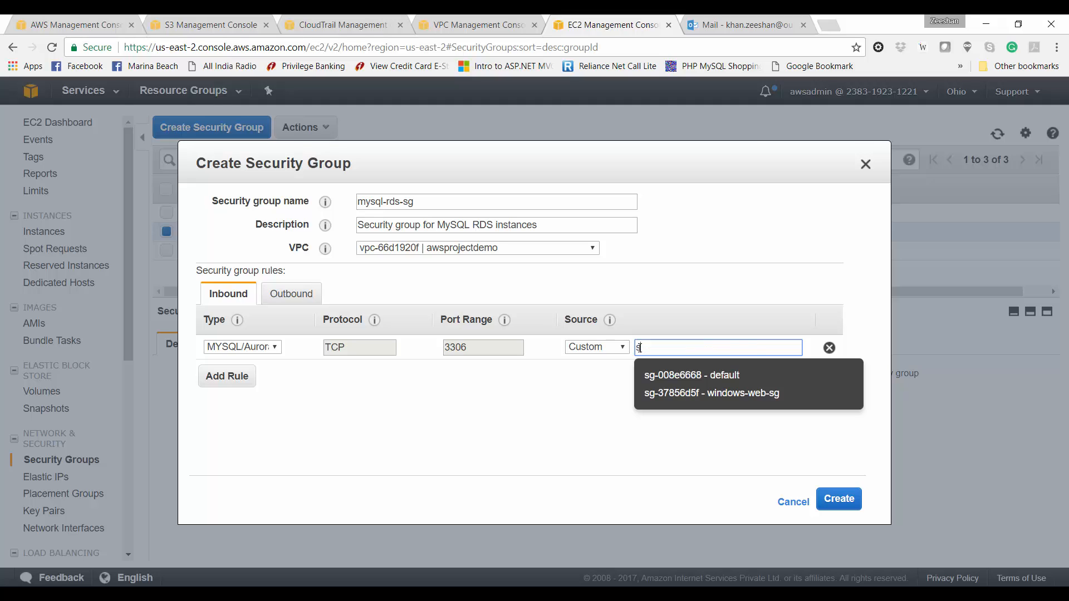
left_click(773, 400)
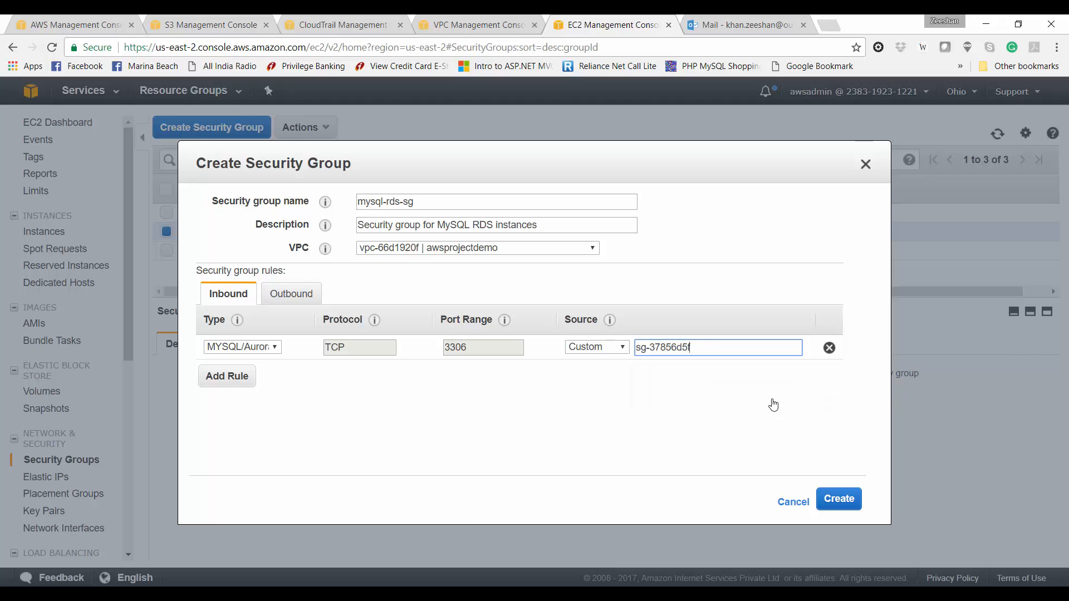
left_click(536, 420)
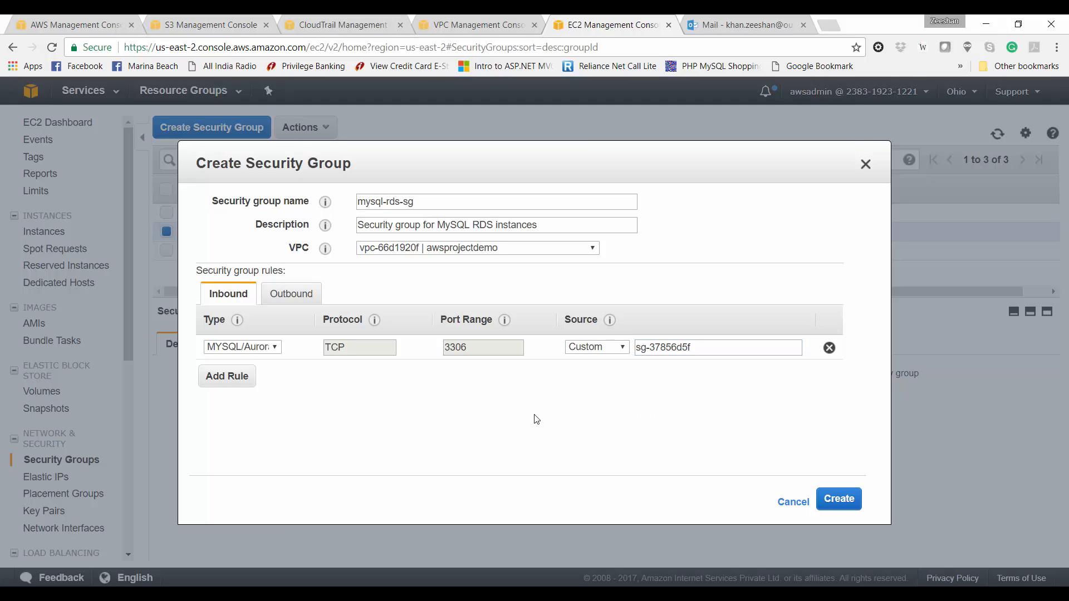
Step: Create the mysql-rds-sg group and review its inbound rules
left_click(829, 512)
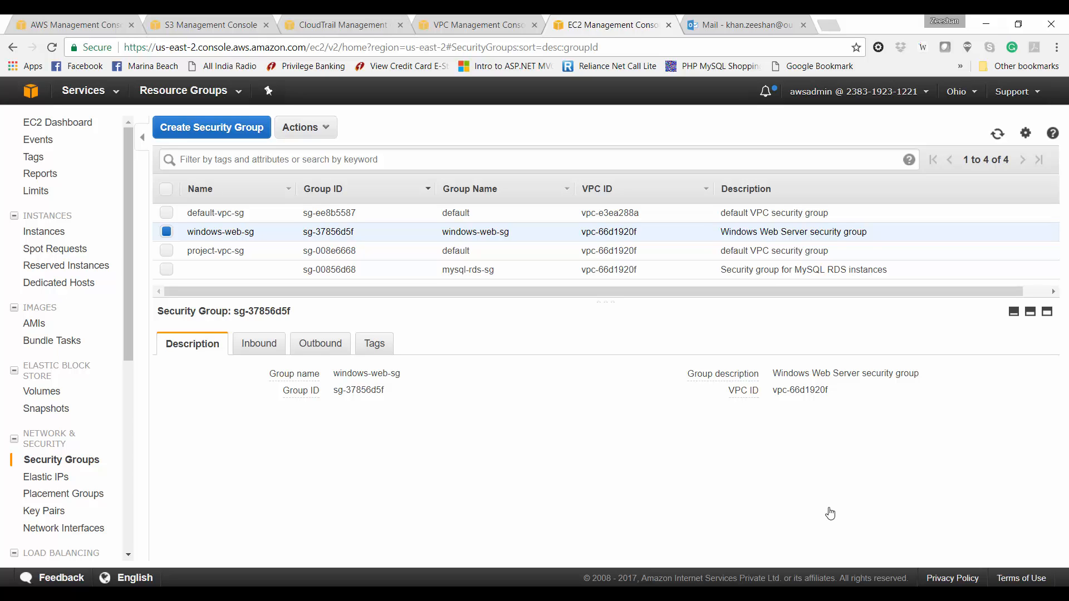
left_click(722, 276)
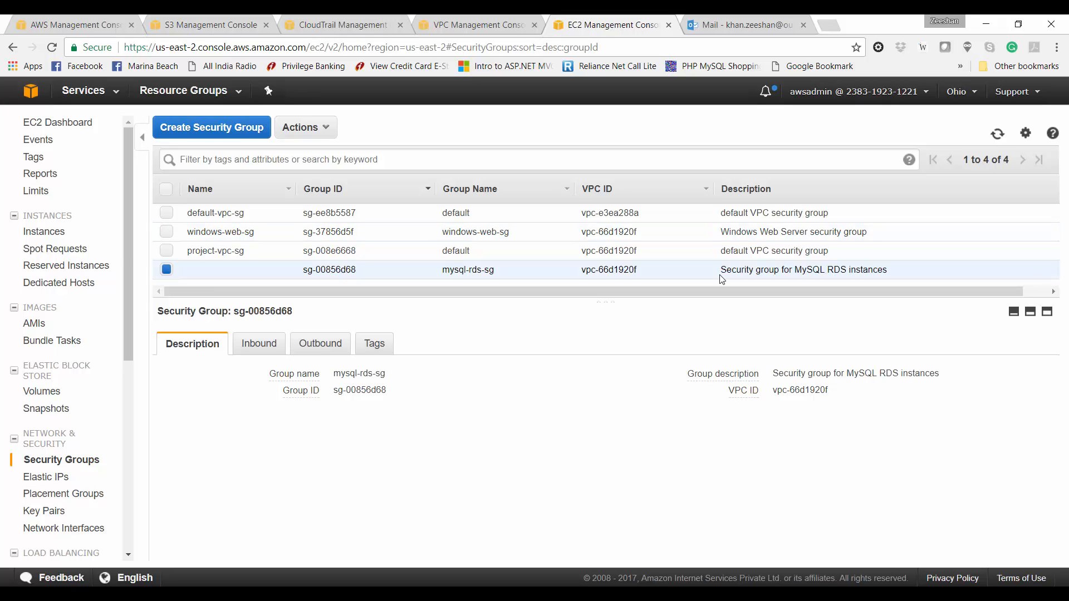
left_click(240, 346)
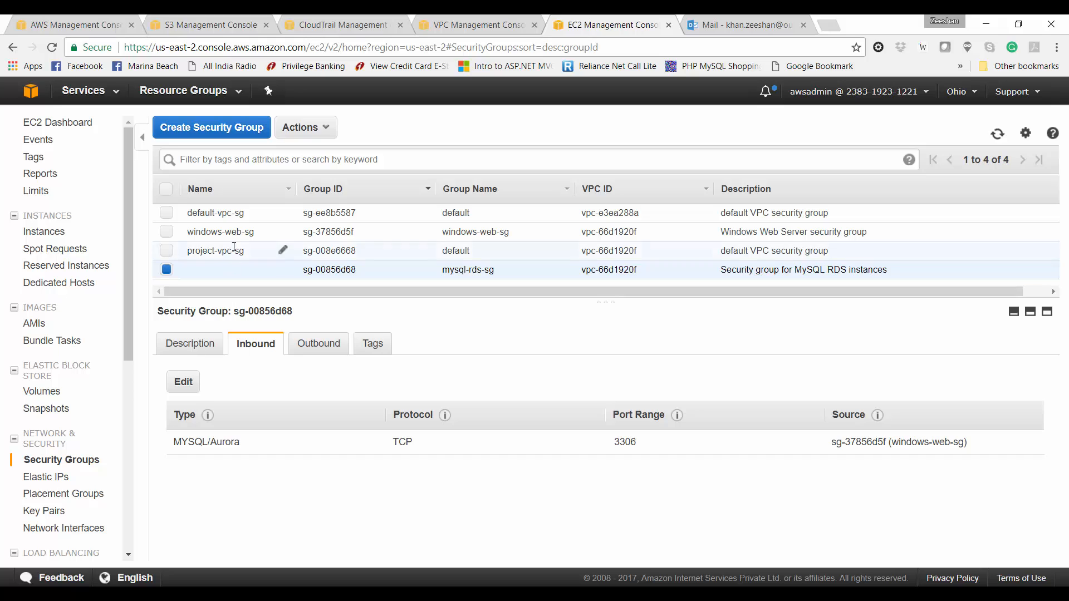
Step: Set the new group's Name tag to mysql-rds-sg
left_click(285, 270)
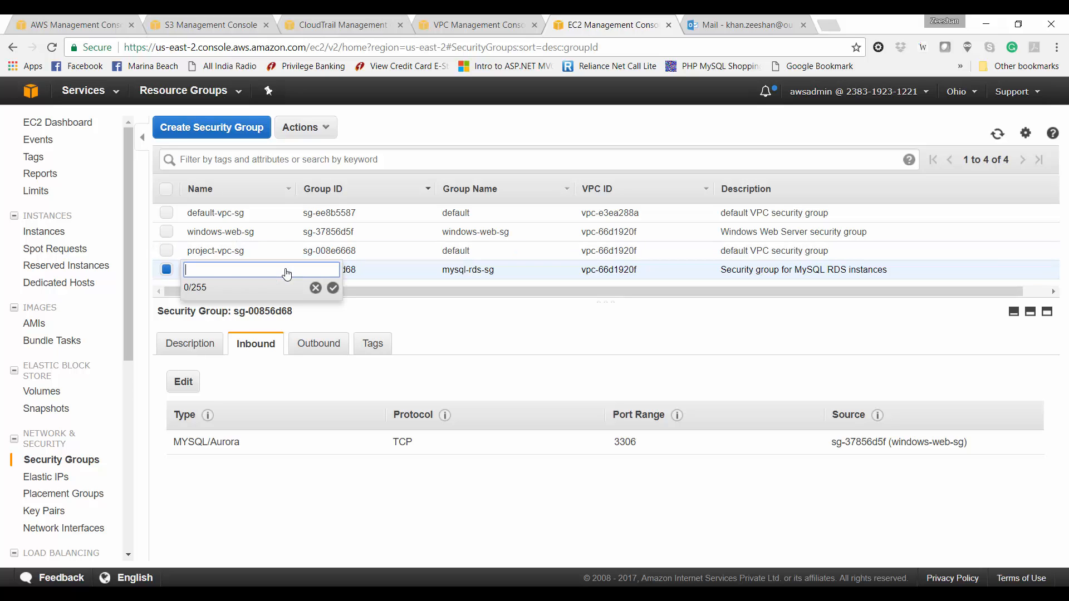
type("mysql-rds-sg")
key("Return")
left_click(287, 272)
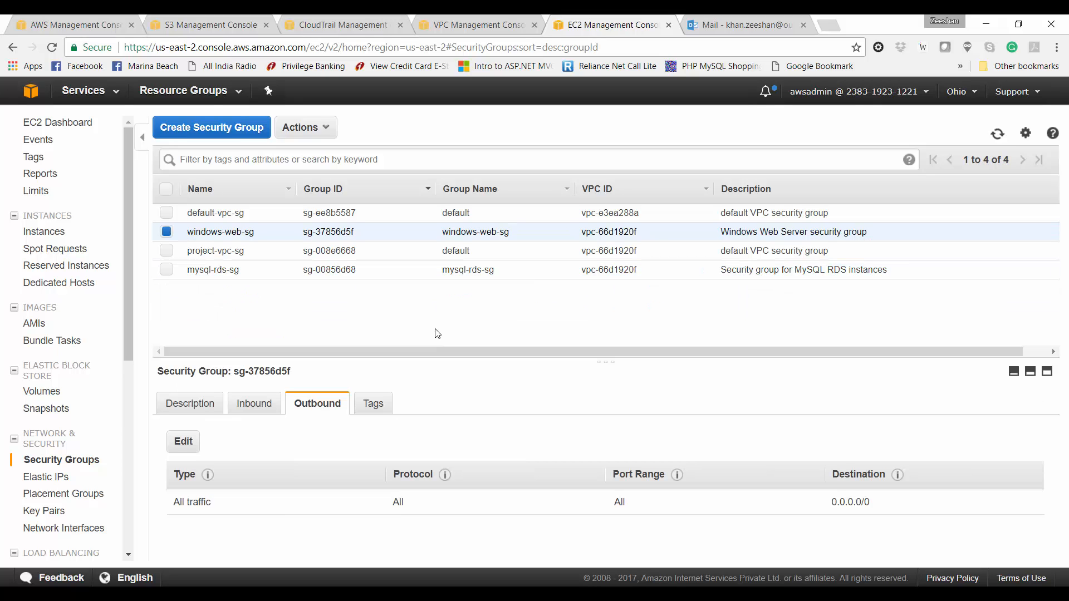
Step: Start the EC2 launch wizard and scroll the Quick Start AMI list to the Windows Server images
left_click(39, 235)
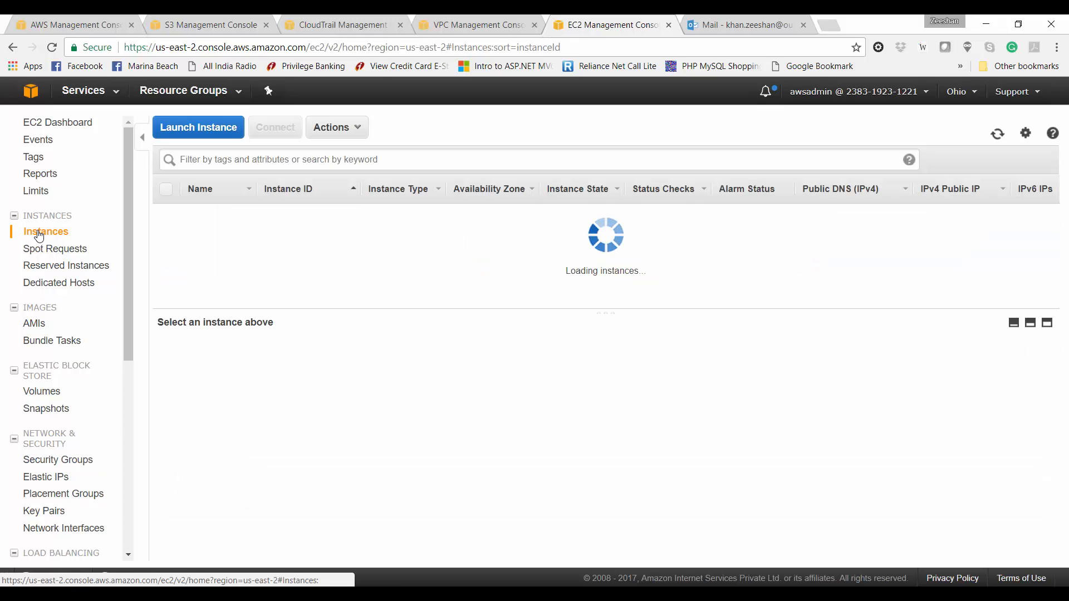
left_click(574, 272)
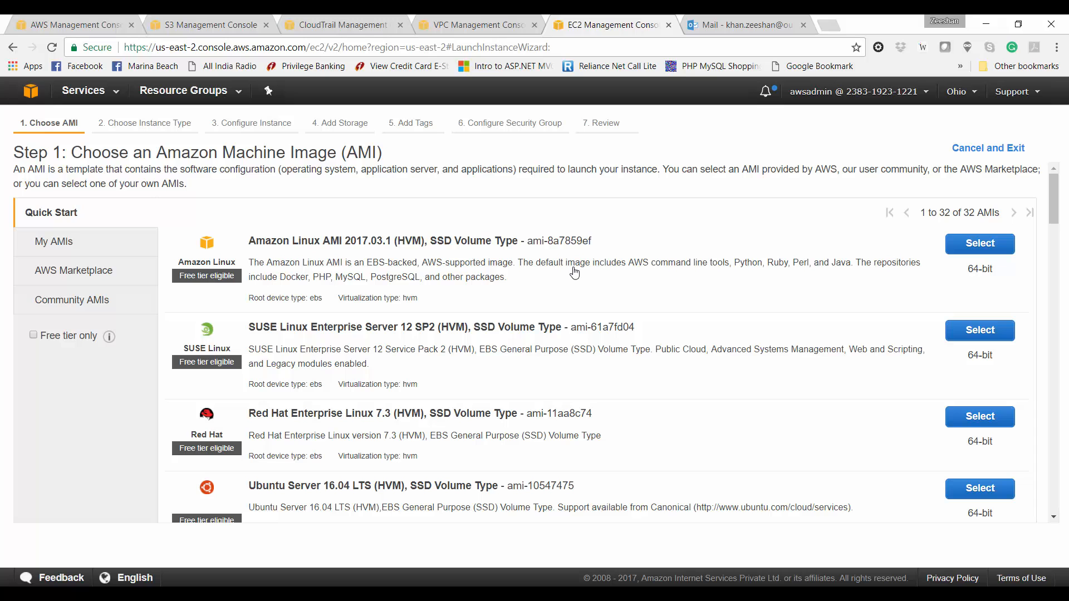
scroll(535, 430, "down", 6)
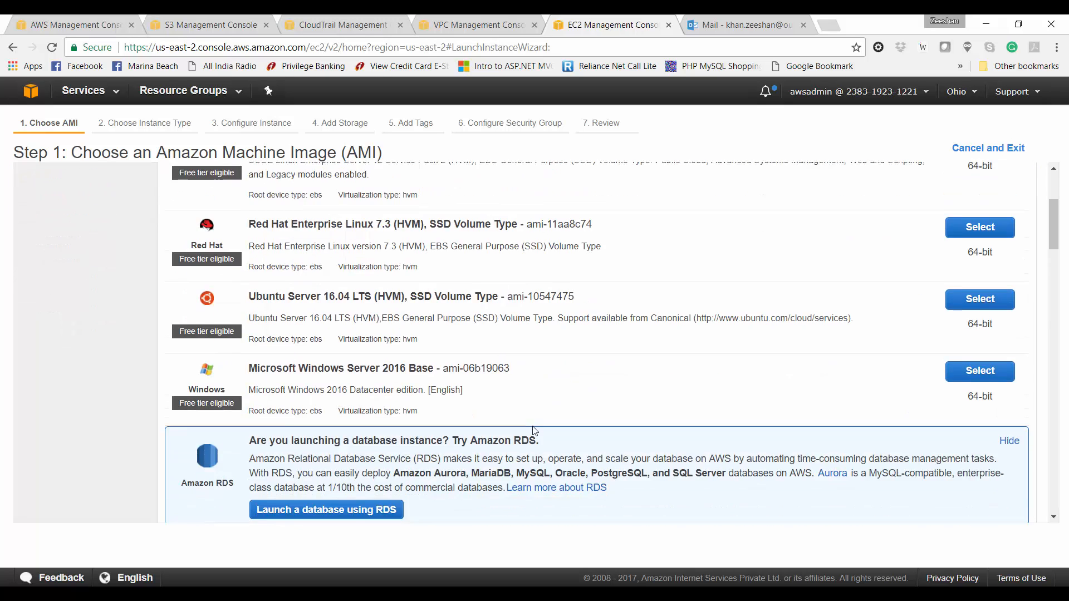
scroll(534, 430, "down", 5)
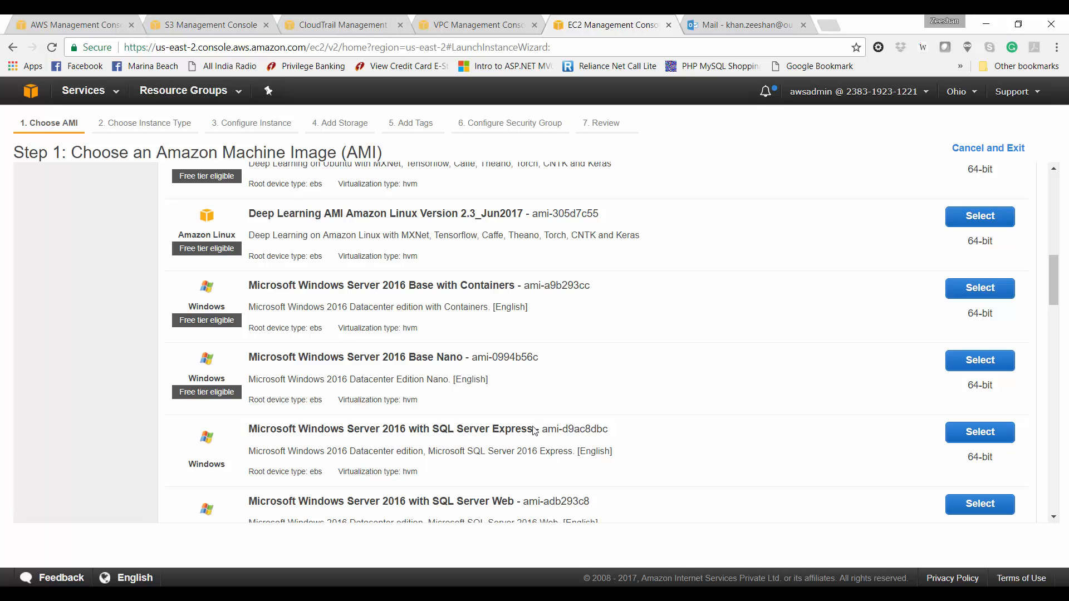
scroll(534, 430, "down", 6)
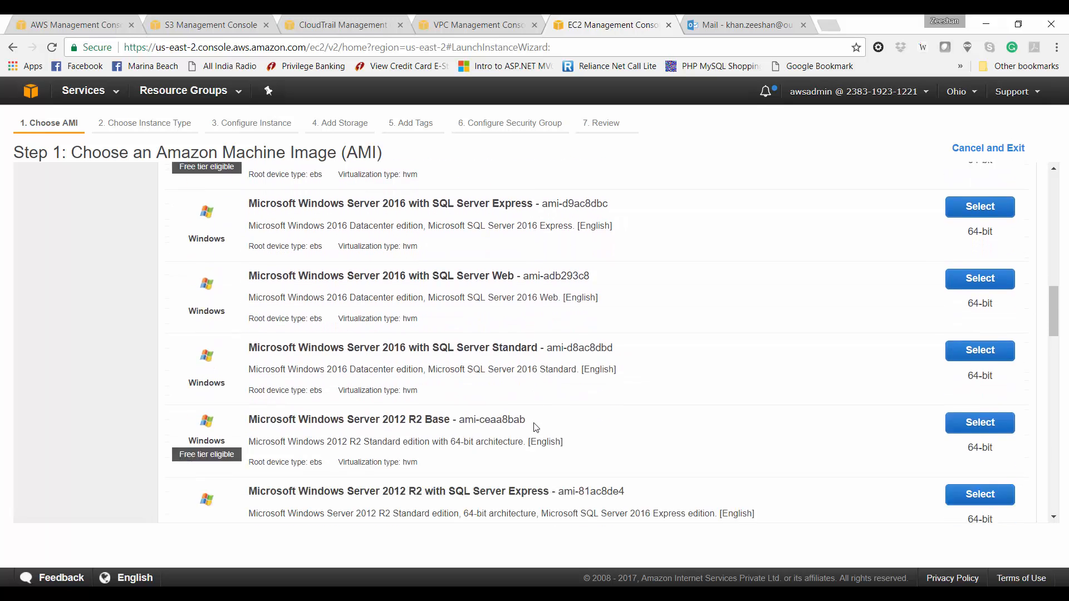
scroll(533, 423, "down", 7)
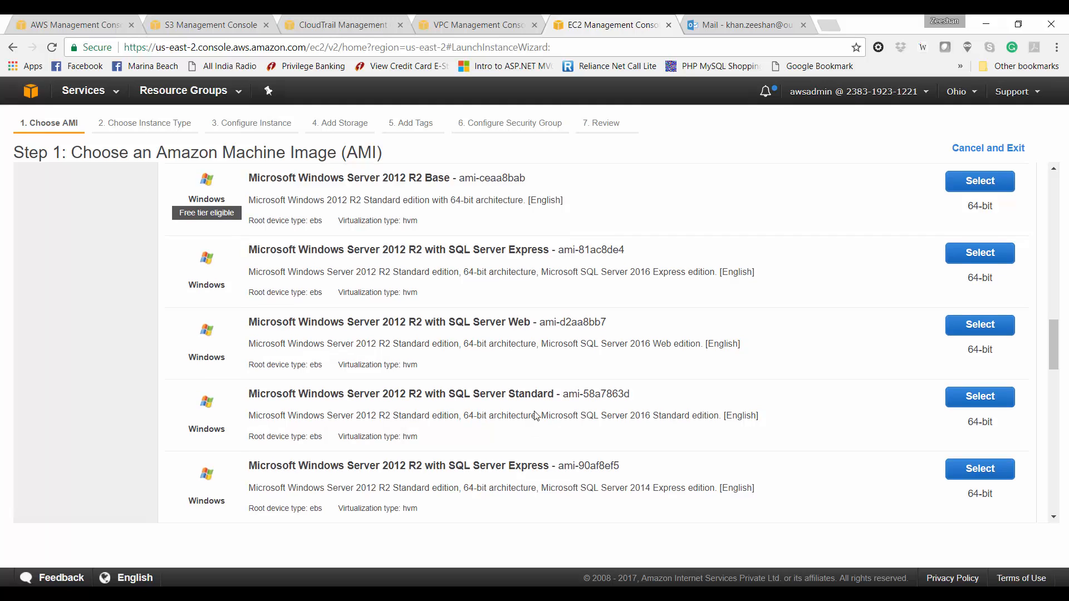
scroll(535, 415, "down", 5)
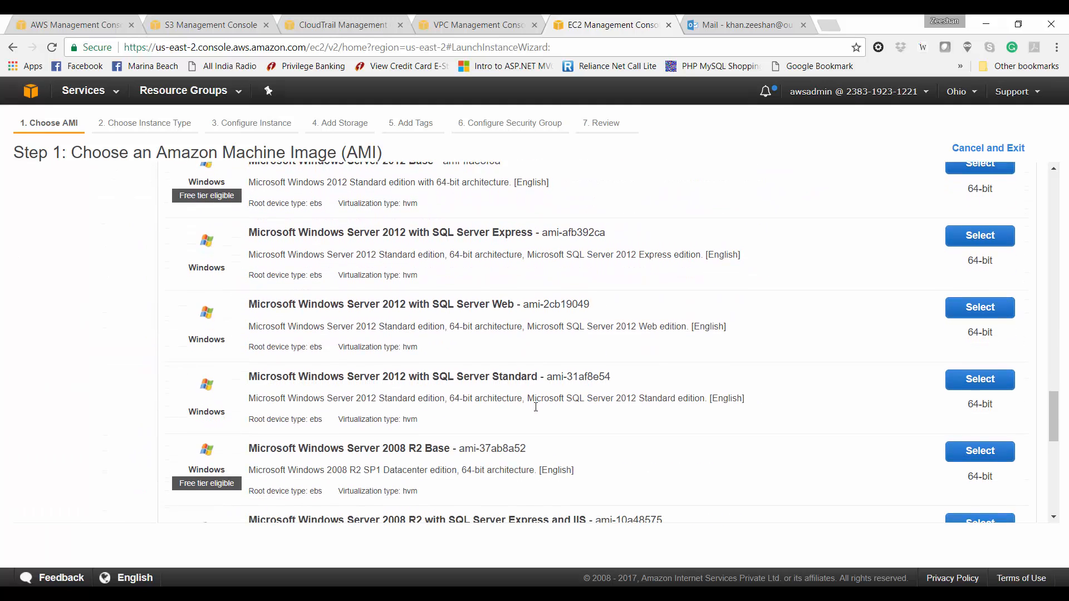
scroll(535, 403, "down", 3)
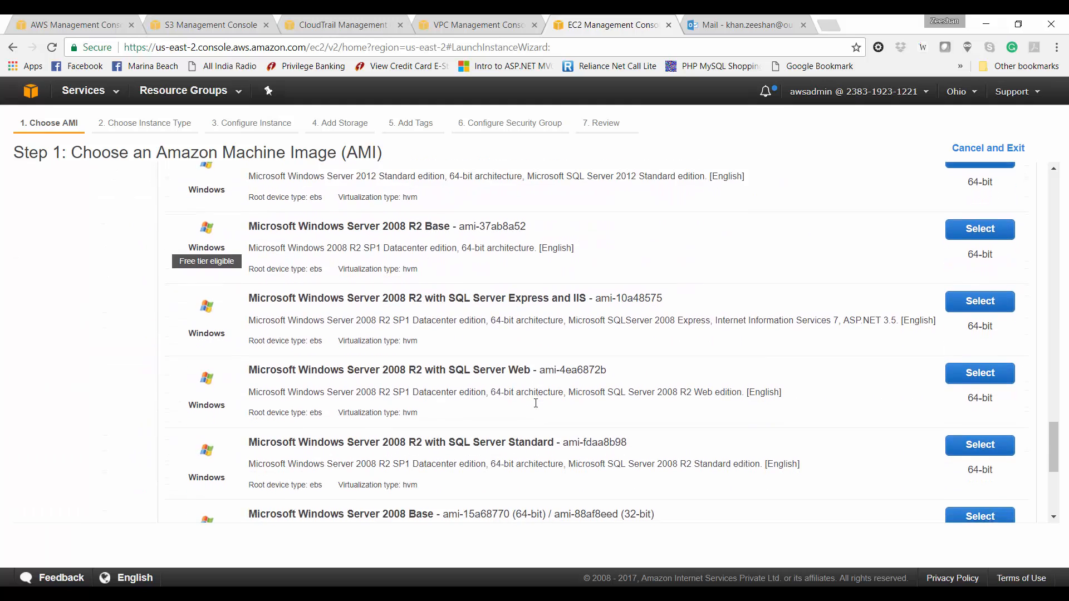
Step: Highlight 'Express' and 'and IIS' in the Windows Server 2008 R2 image name
double_click(528, 305)
left_click(528, 307)
left_click_drag(585, 301, 550, 301)
scroll(565, 426, "down", 4)
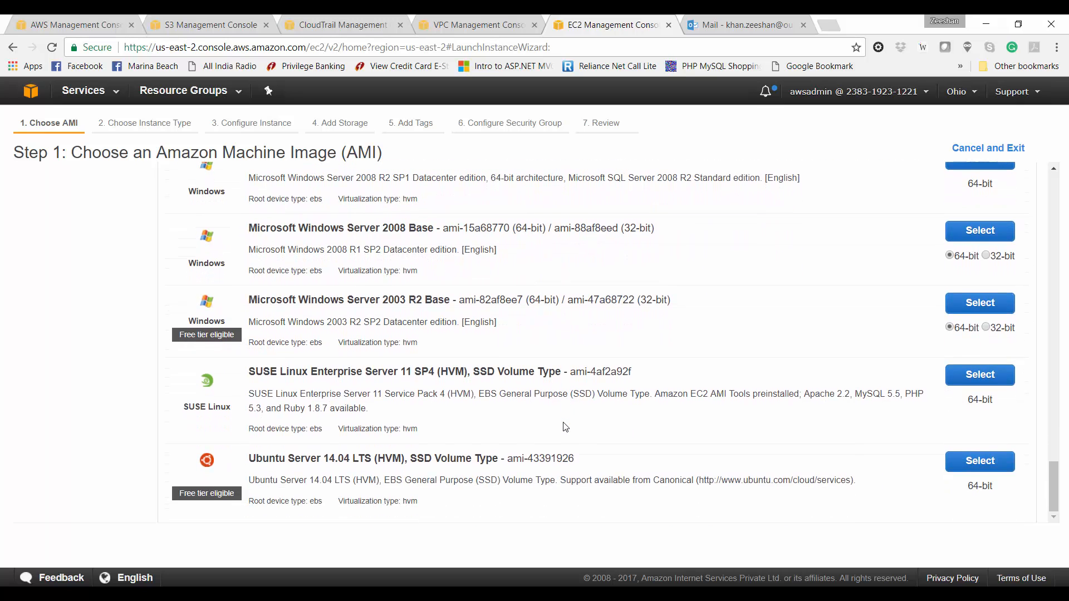
scroll(565, 426, "up", 4)
scroll(565, 426, "down", 2)
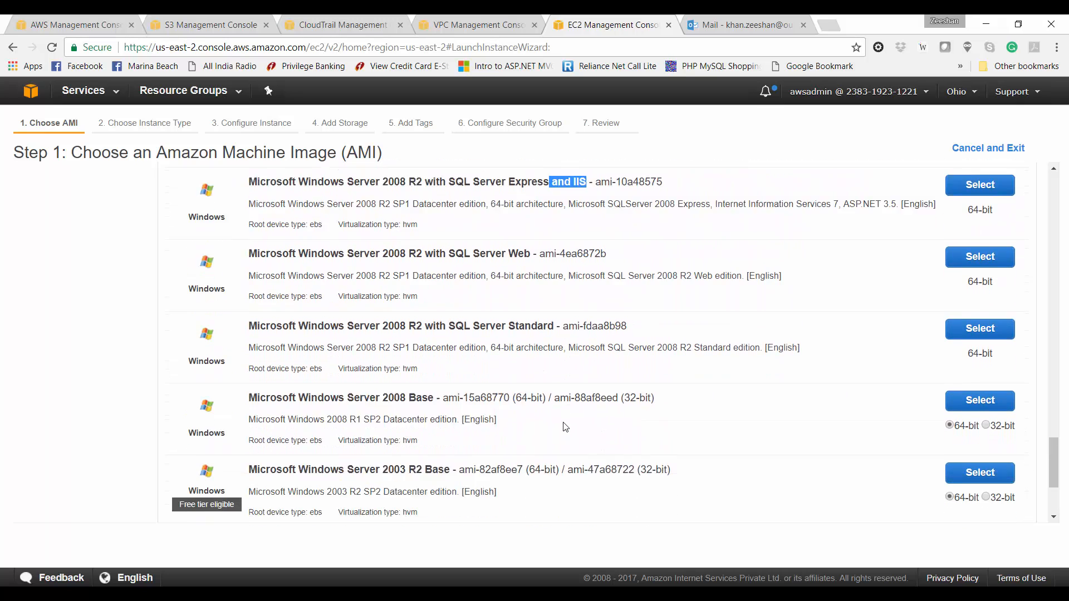
scroll(565, 426, "up", 5)
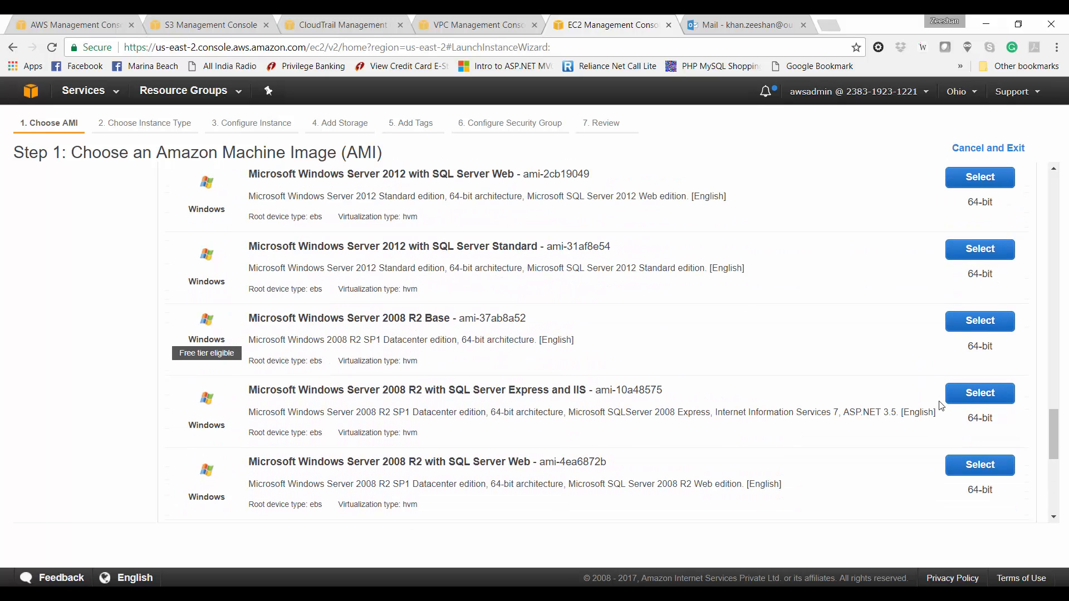
Step: Pick the Windows Server 2008 R2 SQL Server Express and IIS AMI with t2.small, then proceed
left_click(968, 399)
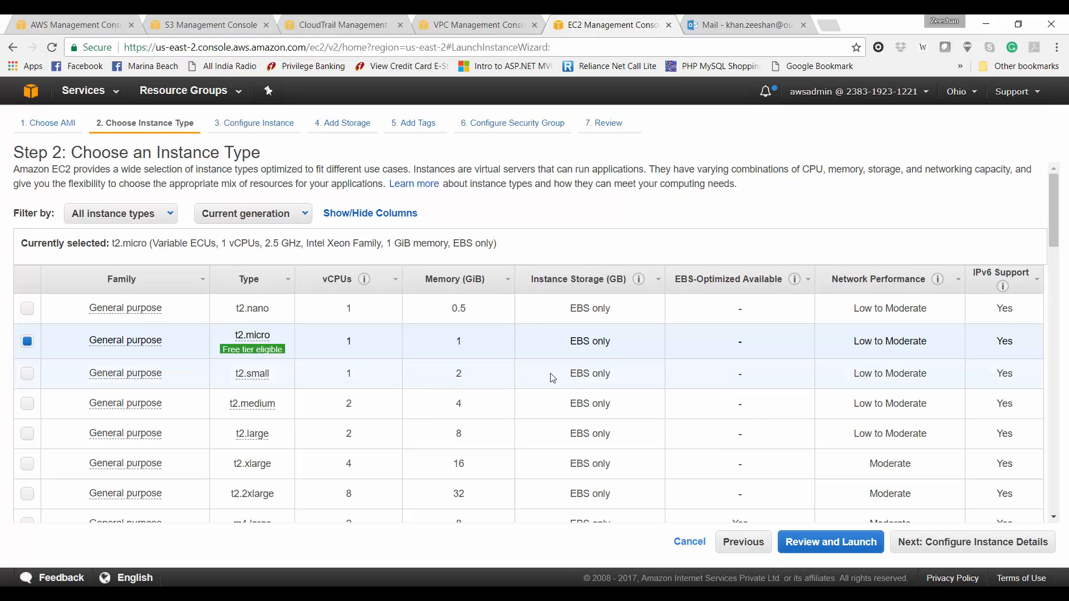
left_click(508, 375)
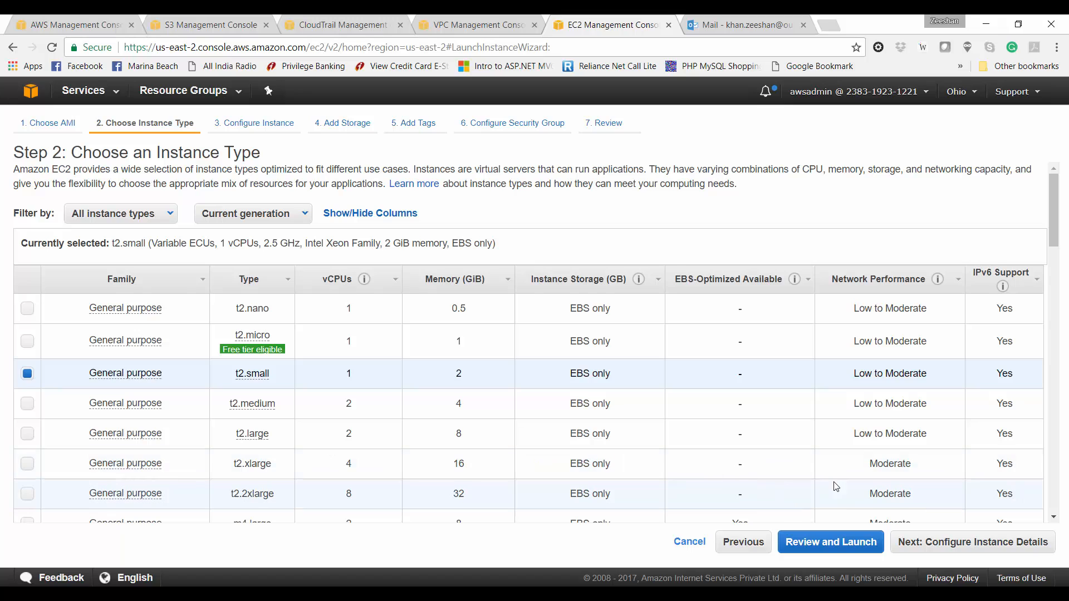
left_click(969, 543)
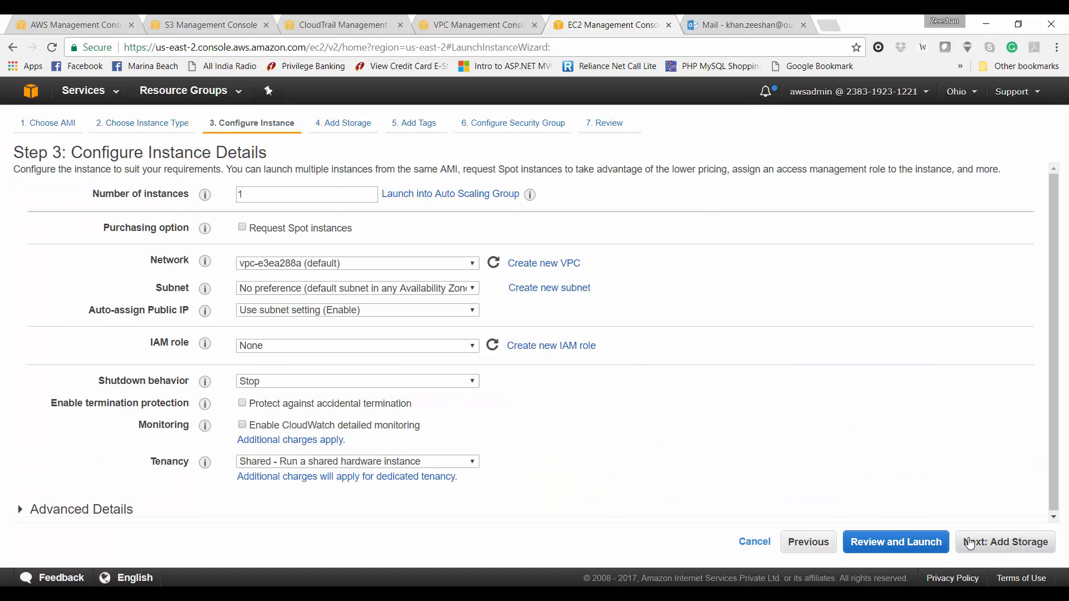
Step: Put the instance in VPC vpc-66d1920f, Public subnet 1-2a, with auto-assigned public IP enabled
left_click(460, 262)
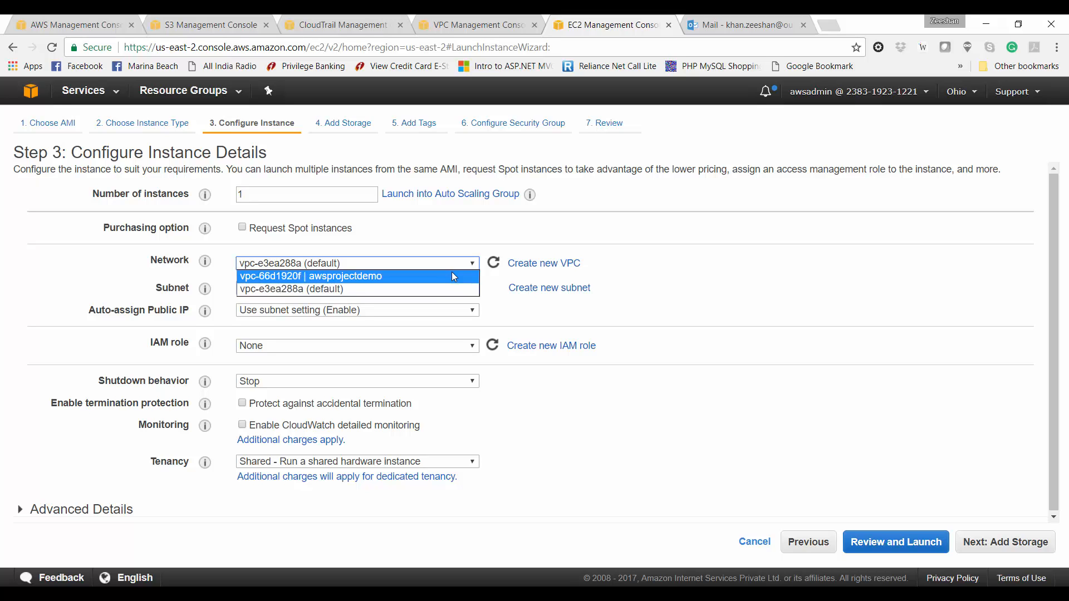
left_click(454, 277)
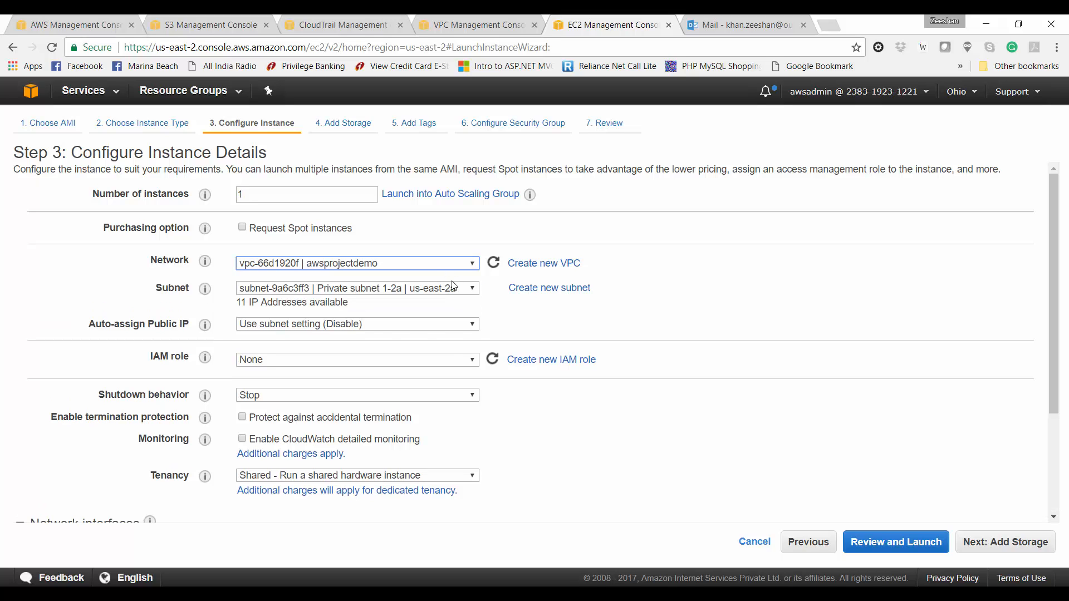
left_click(455, 288)
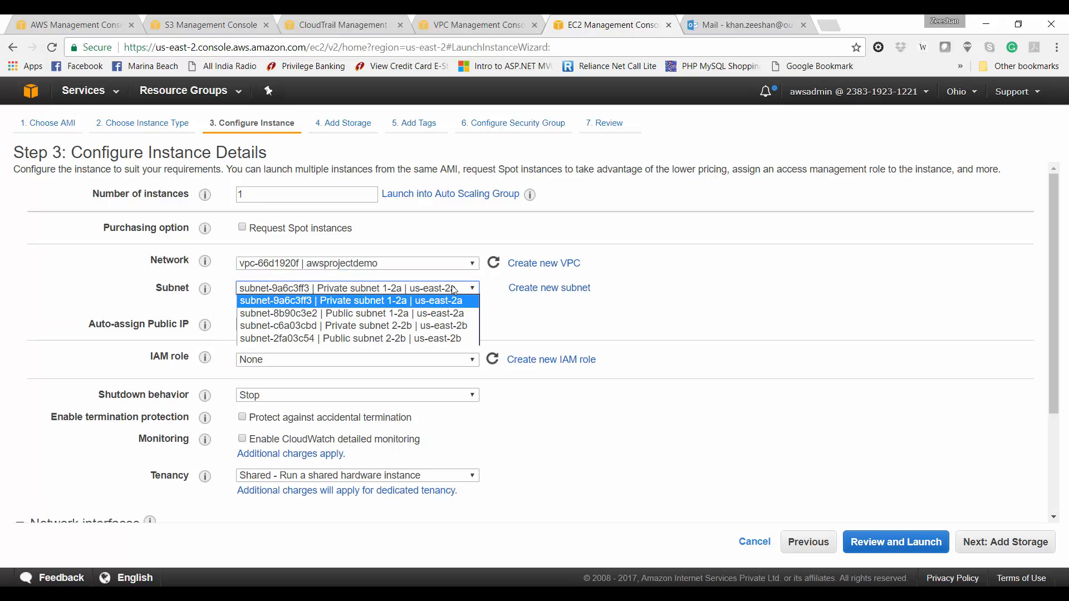
left_click(450, 314)
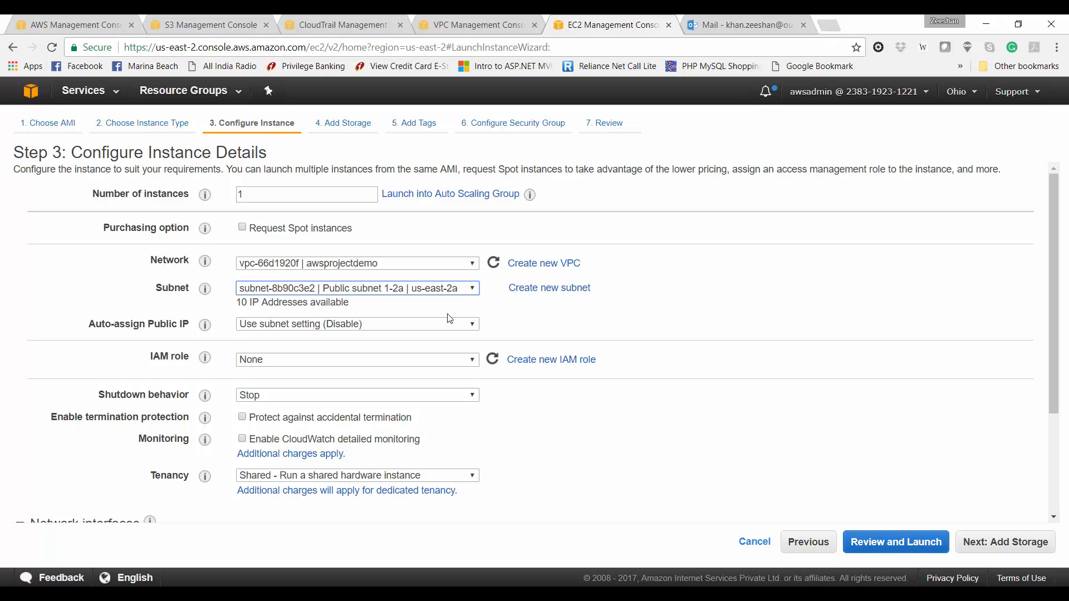
left_click(442, 327)
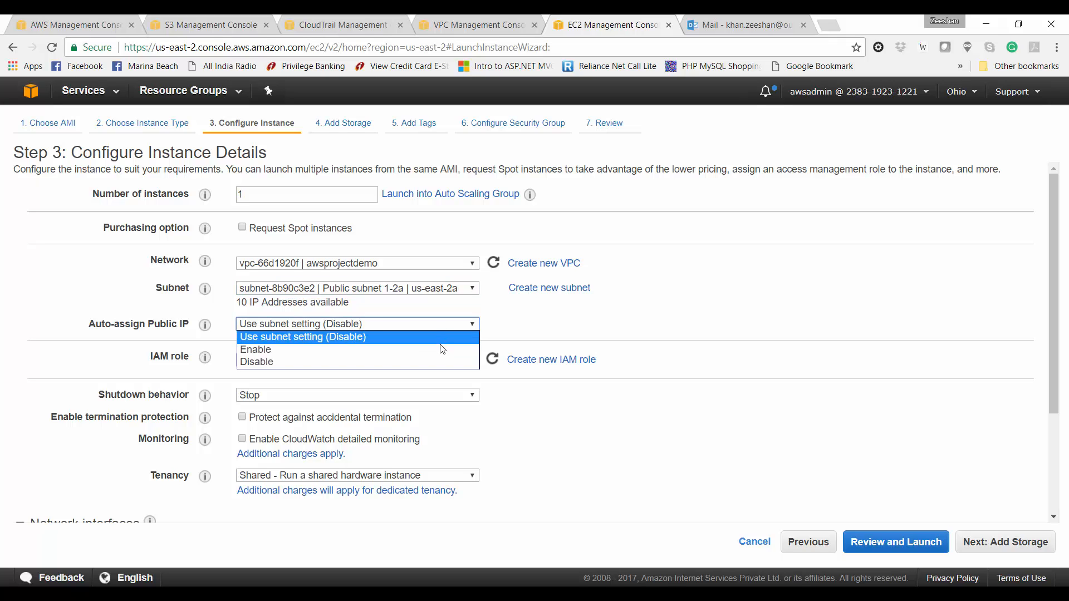
left_click(441, 349)
Step: Enable termination protection and continue to the storage step
scroll(502, 443, "down", 1)
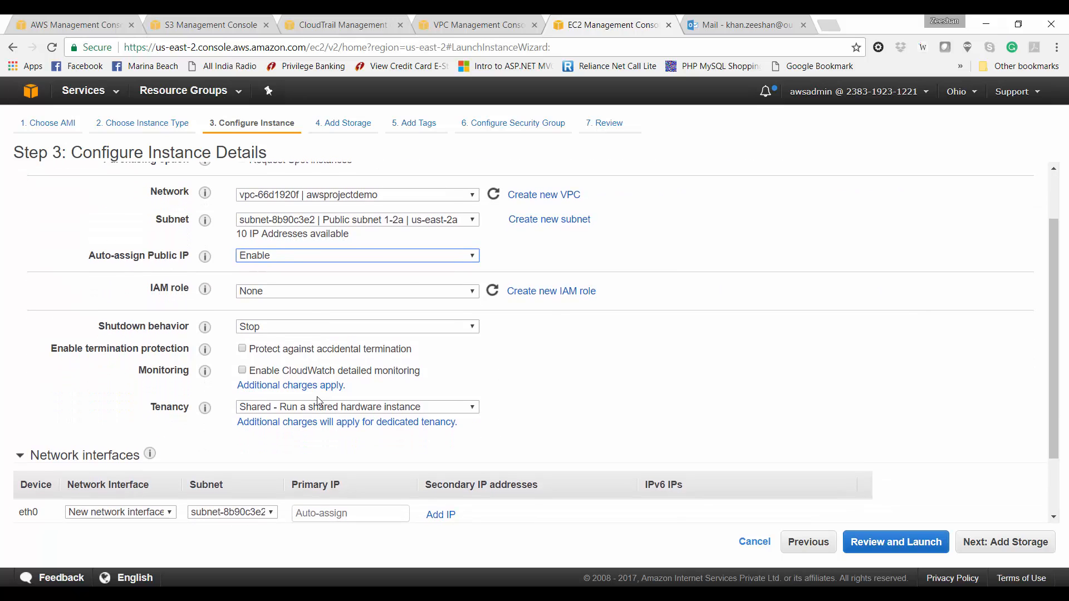
left_click(242, 349)
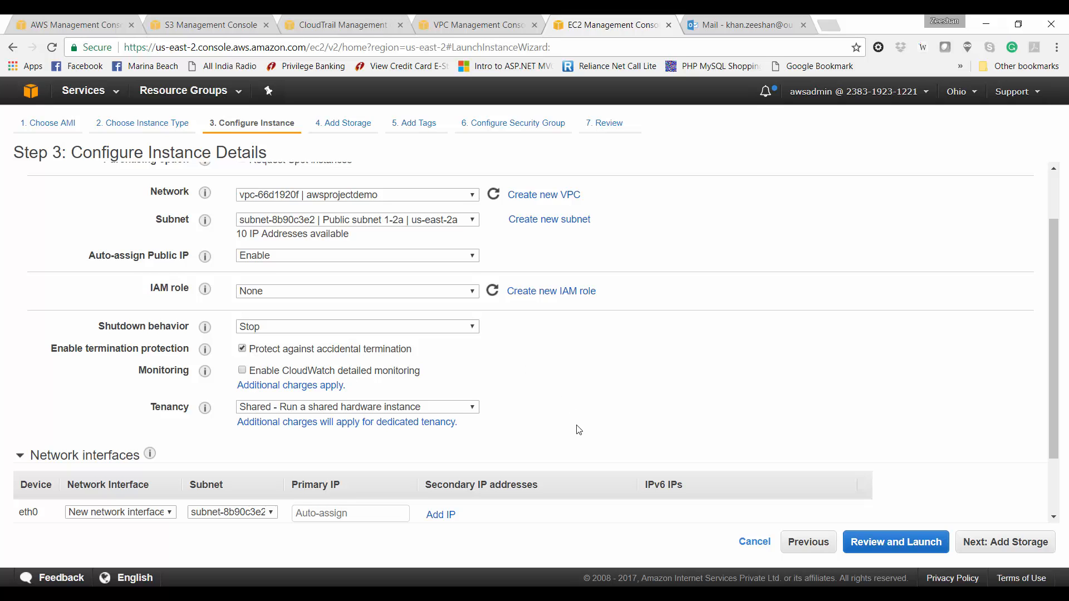
scroll(576, 430, "down", 1)
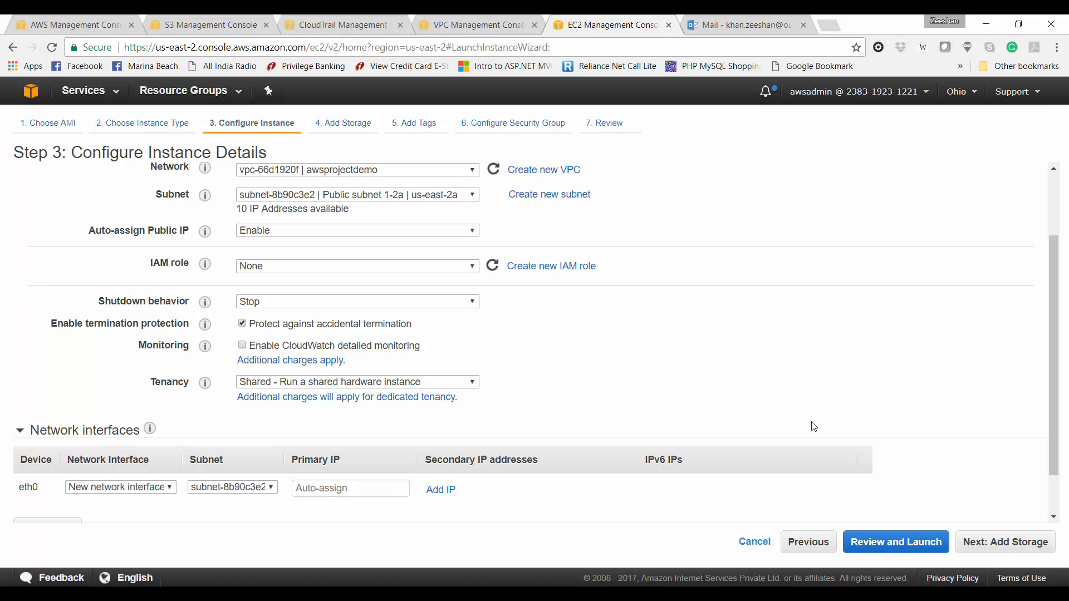
left_click(983, 544)
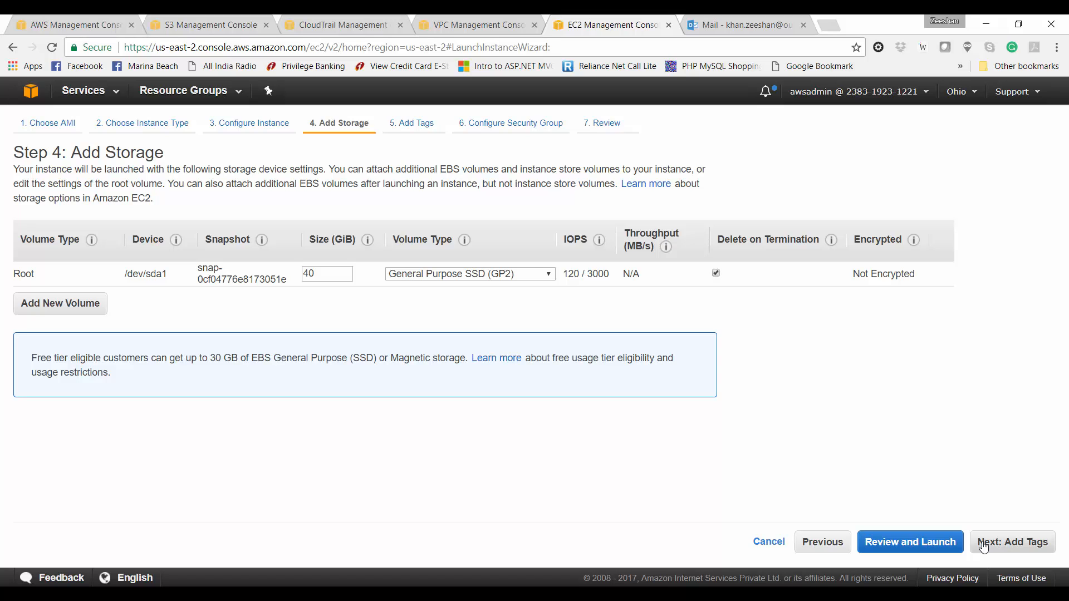
Step: Add a Name tag with value WebServer-1
left_click(983, 544)
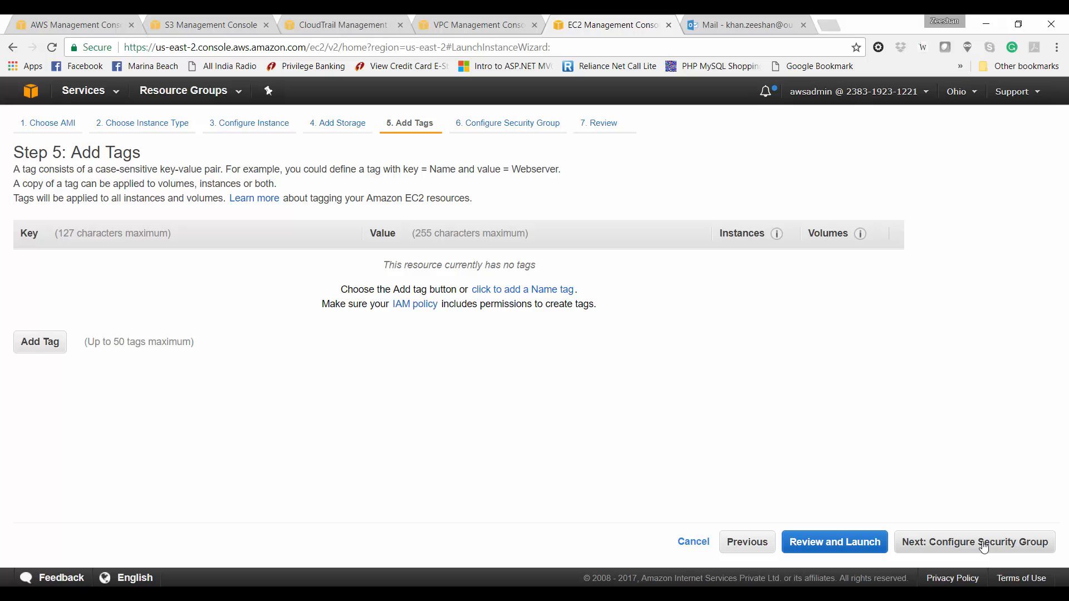
left_click(38, 342)
type("Name")
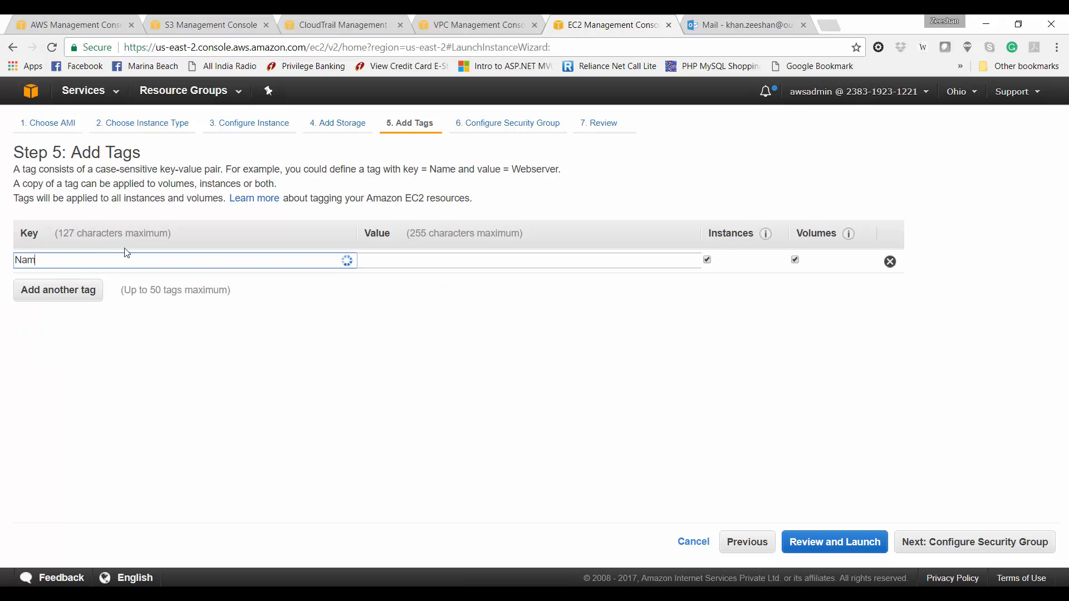
key("Tab")
type("Web")
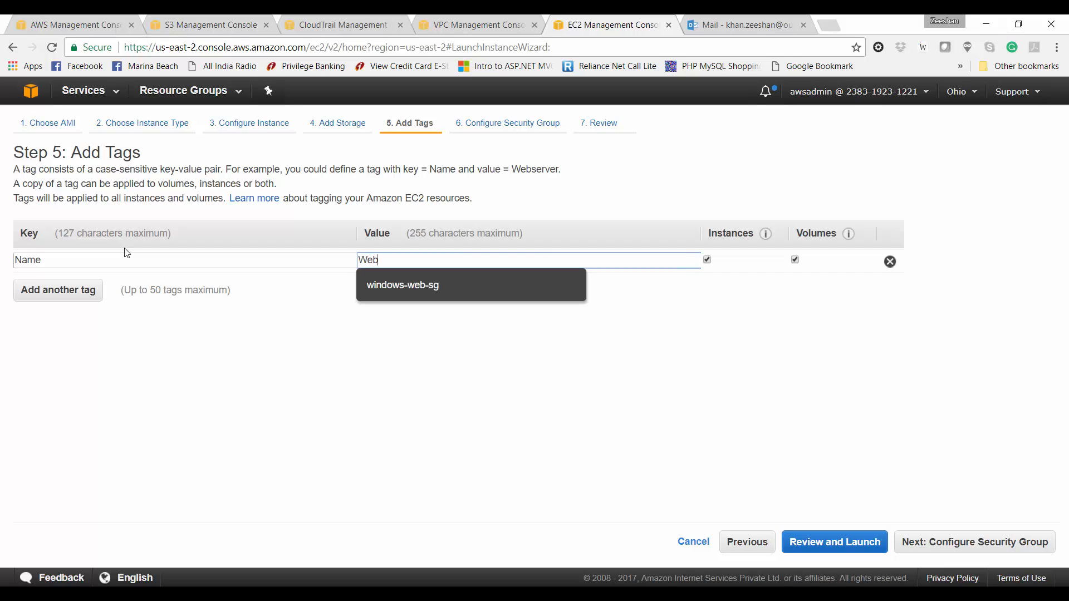
type("Server-1")
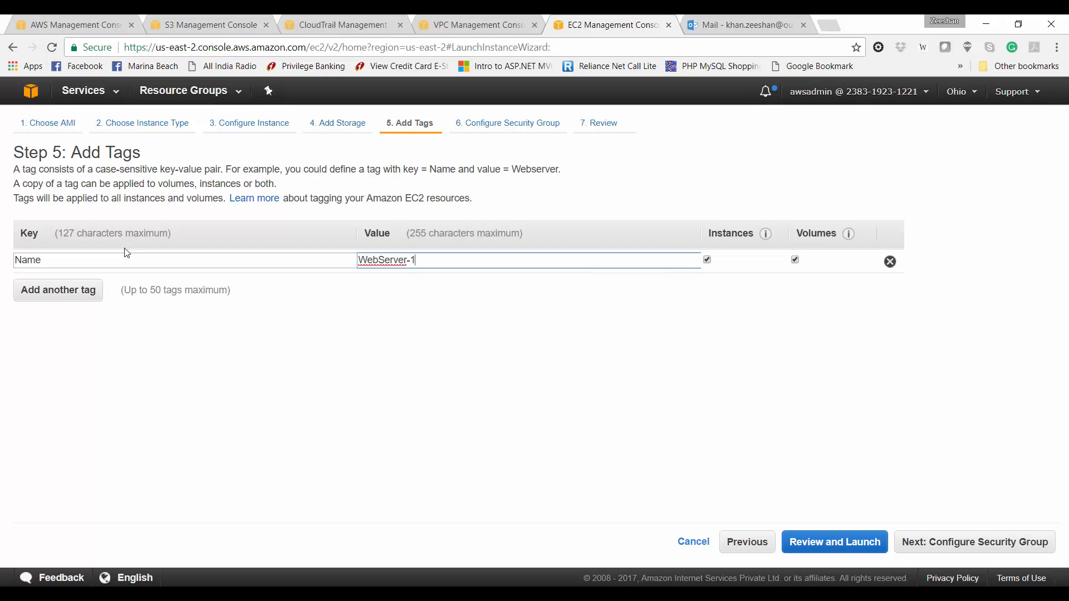
Step: Add a Purpose tag with value Project Demo
left_click(37, 290)
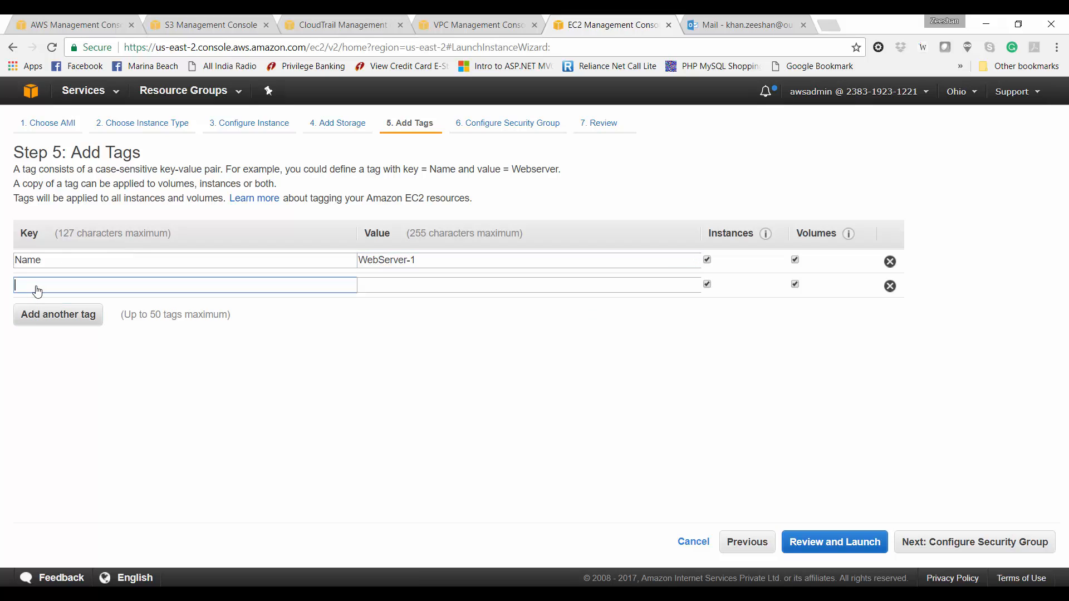
type("Purpose")
key("Tab")
type("Pro")
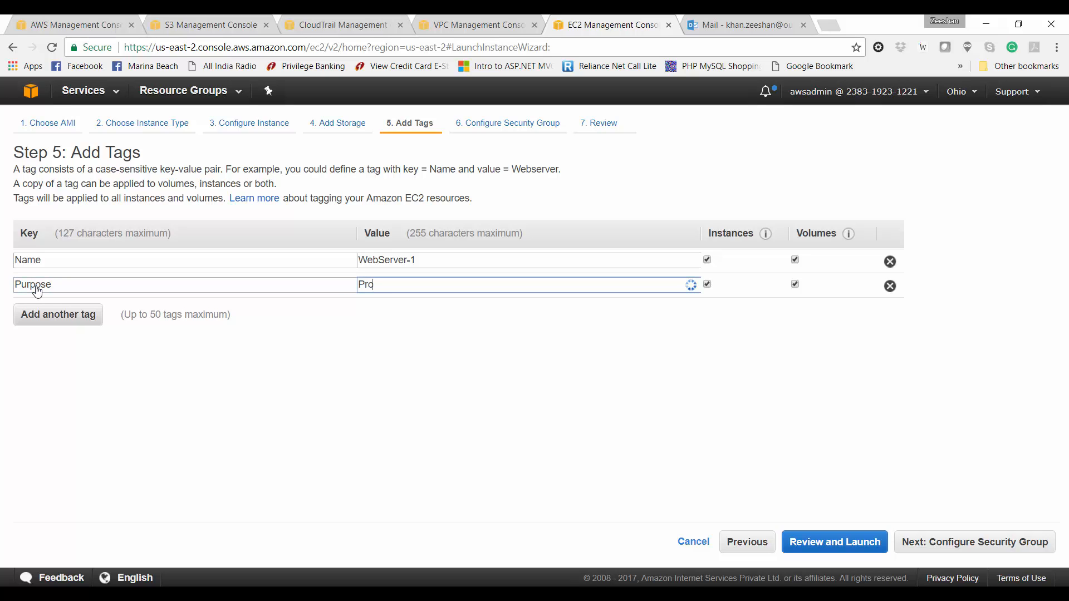
type("ject Demo")
Step: Attach the existing windows-web-sg security group to the instance
left_click(928, 543)
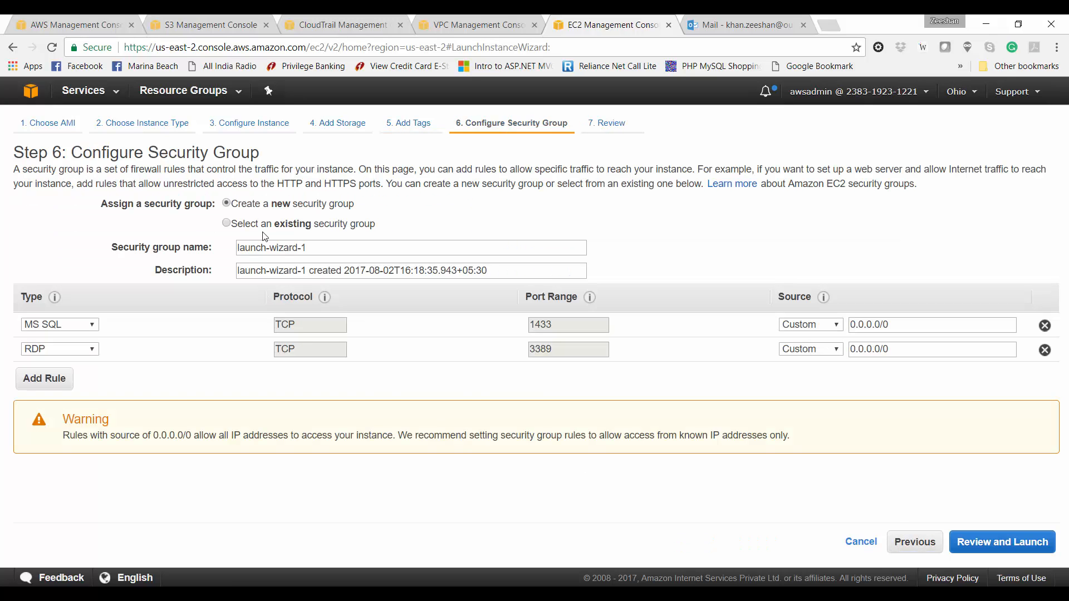
left_click(267, 225)
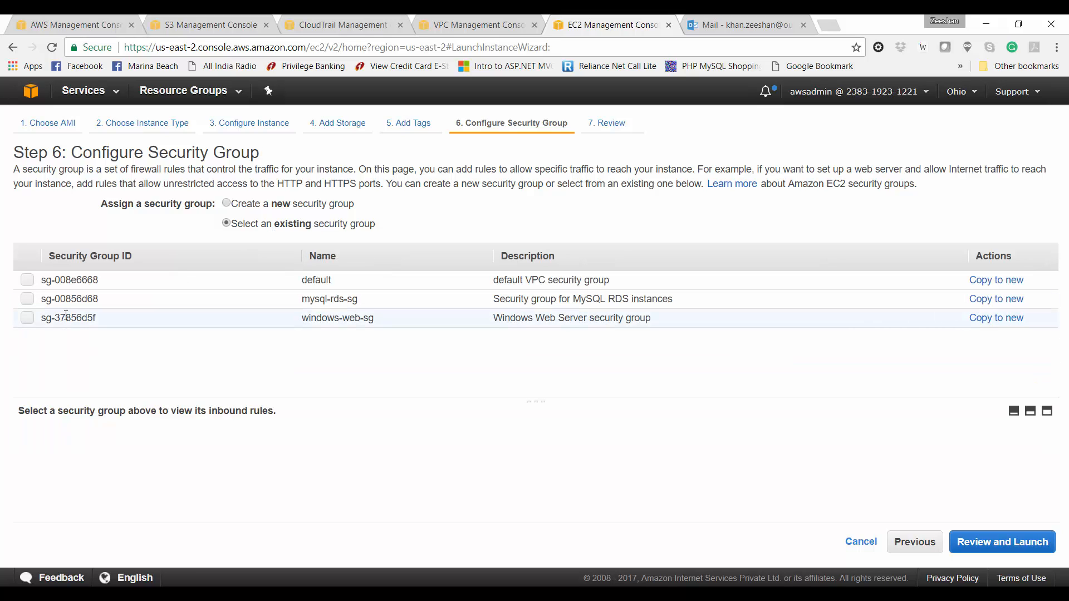
left_click(28, 319)
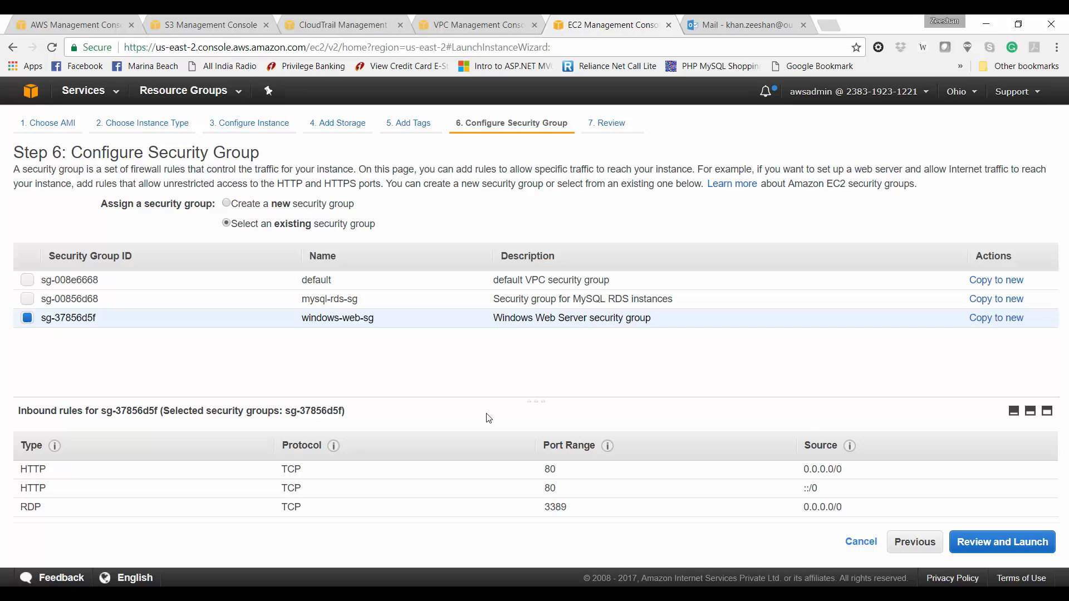
Step: Accept the port 1433 warning, review the launch settings and launch
left_click(1007, 547)
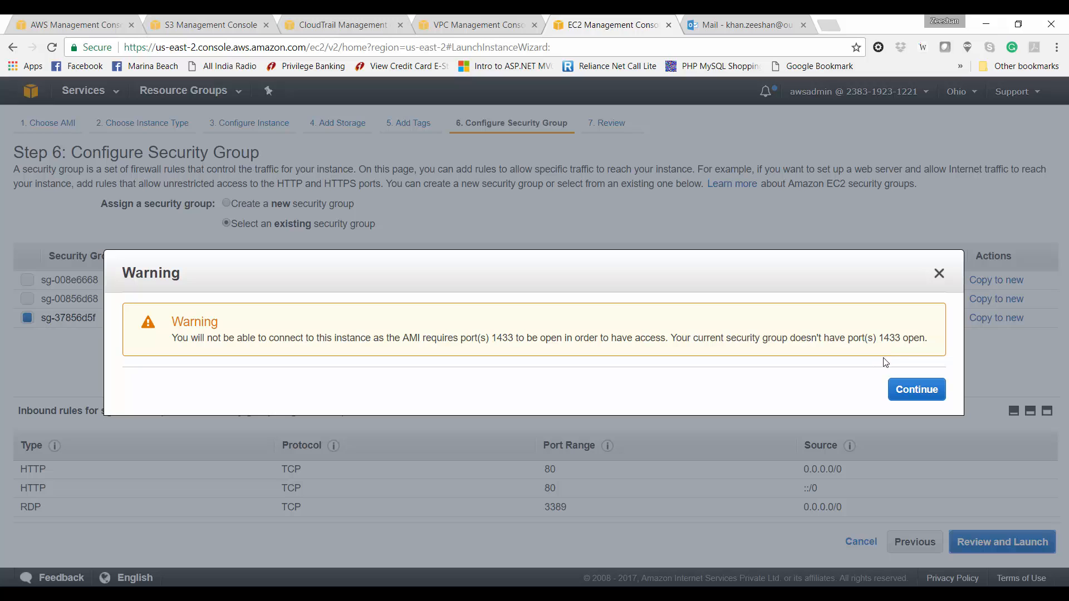
left_click(938, 274)
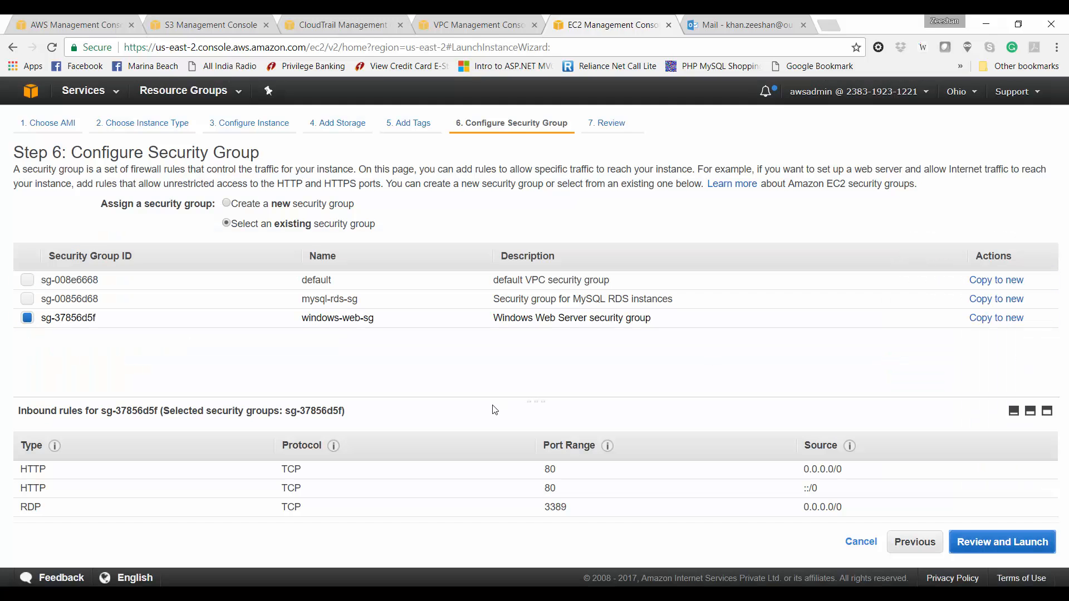
left_click(1002, 542)
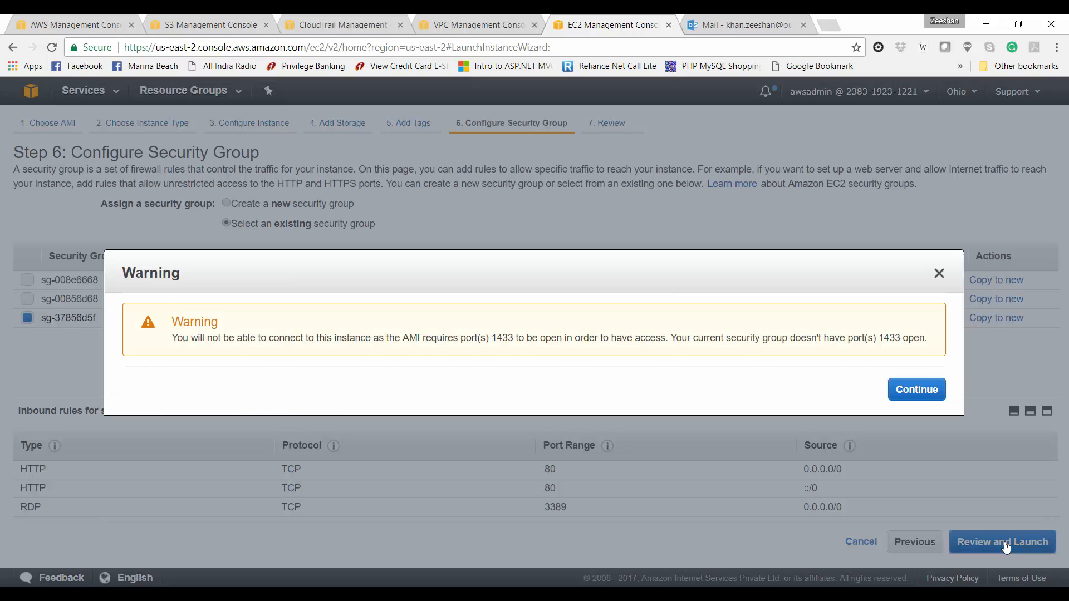
left_click(915, 390)
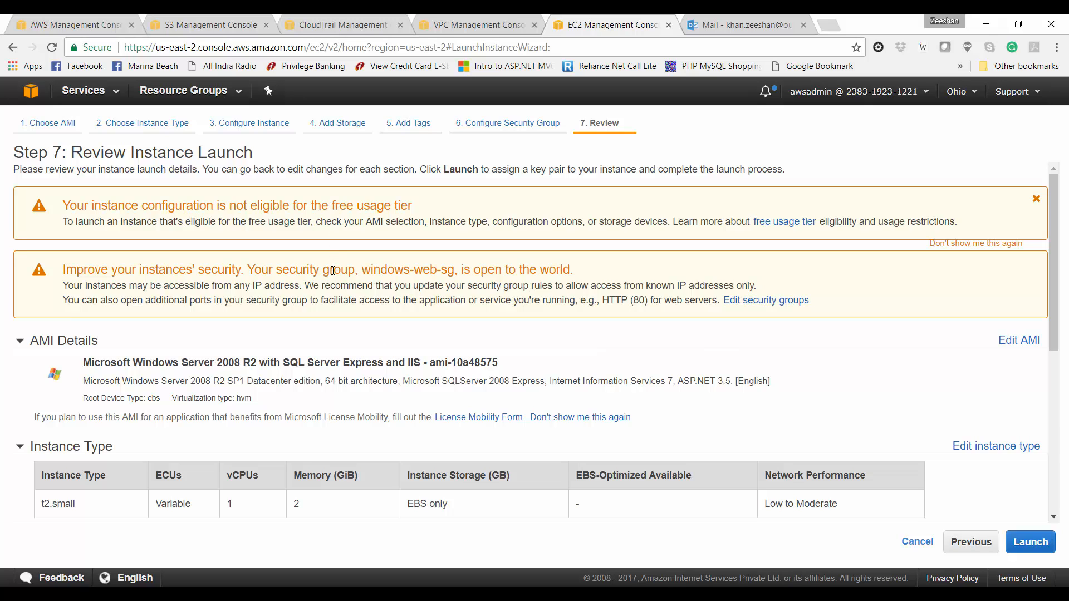
scroll(332, 270, "down", 3)
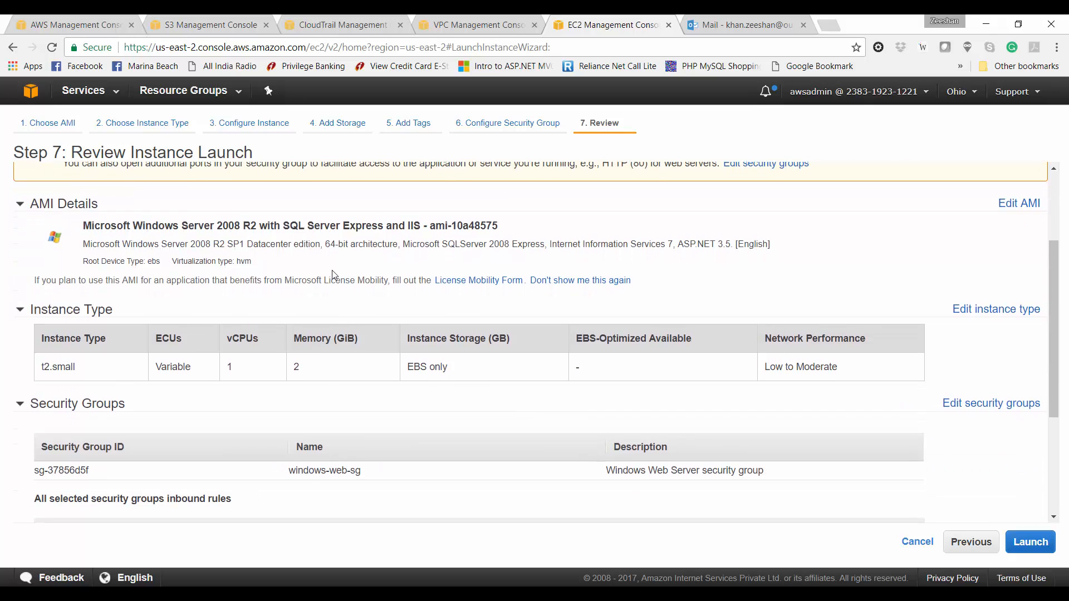
scroll(333, 274, "down", 3)
scroll(333, 275, "down", 1)
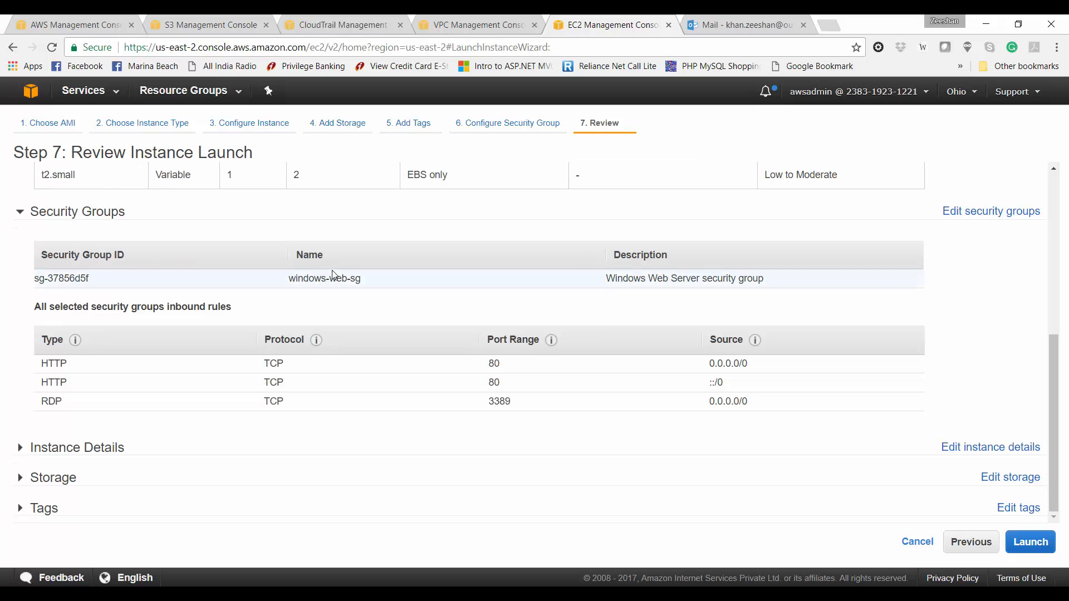
left_click(1031, 542)
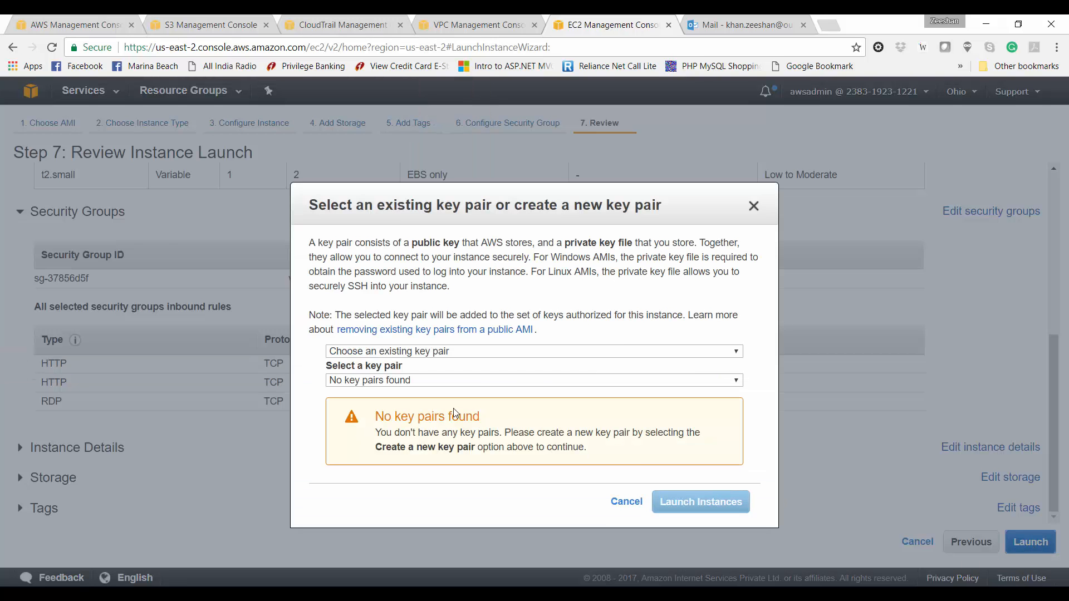
Step: Create key pair projectdemo, save projectdemo.pem to the Desktop, and launch the instance
left_click(462, 351)
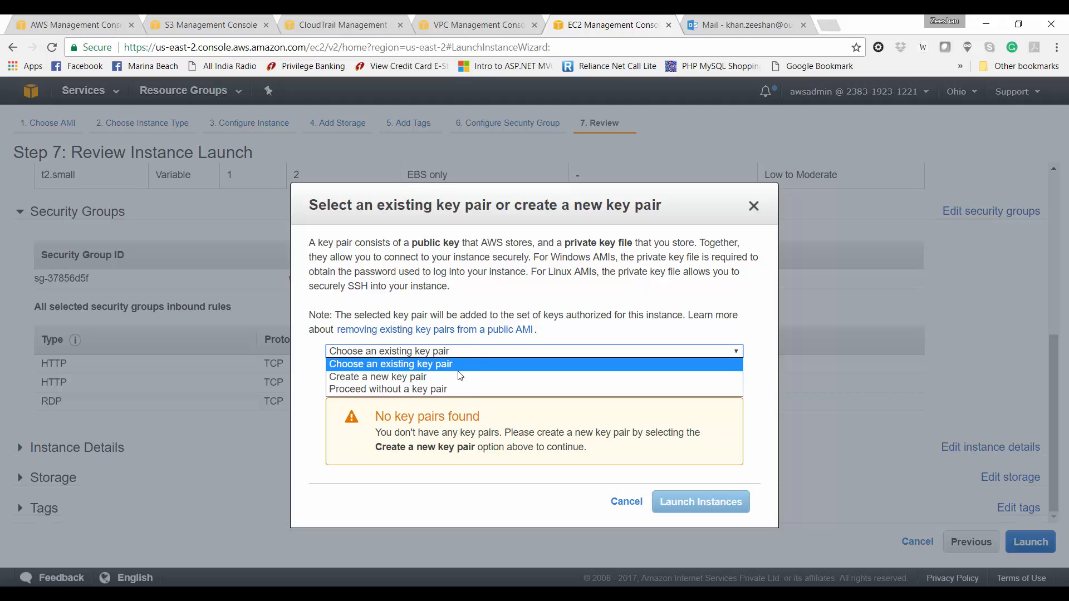
left_click(458, 374)
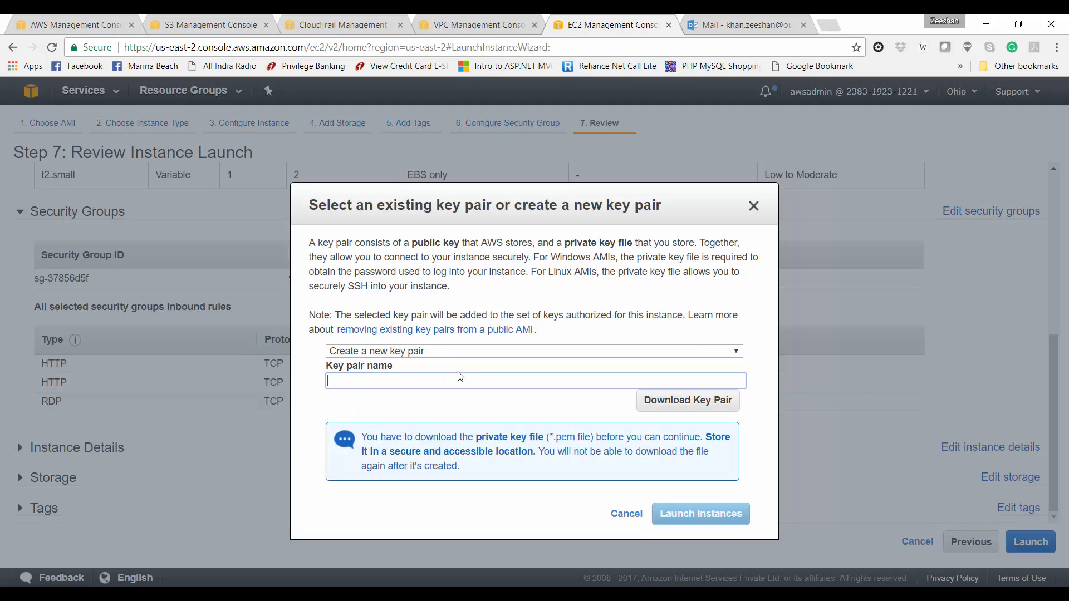
type("projectdemo")
left_click(692, 411)
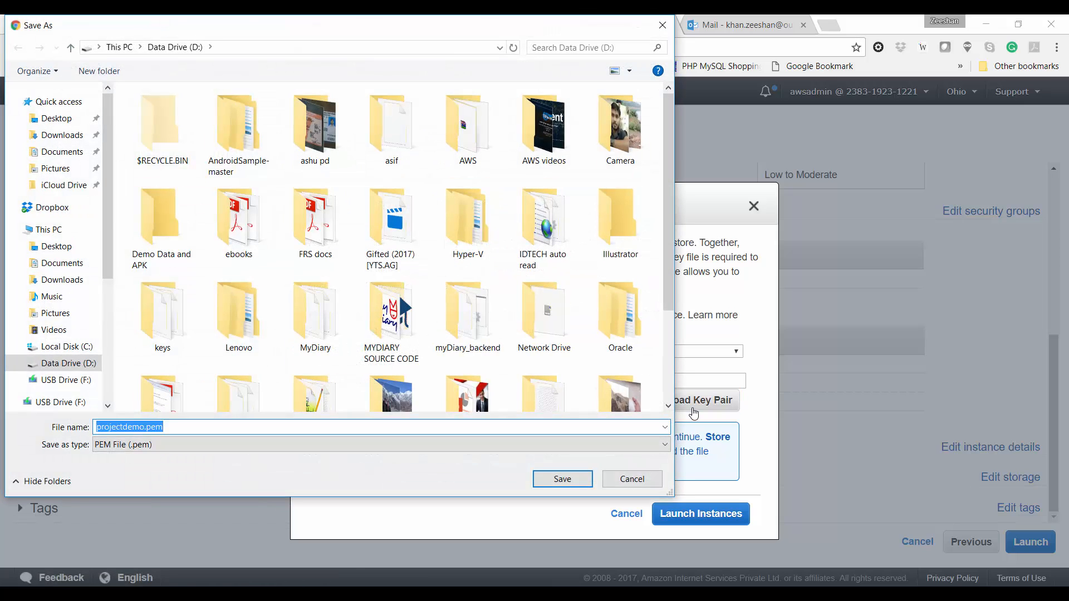
left_click(78, 119)
left_click(566, 479)
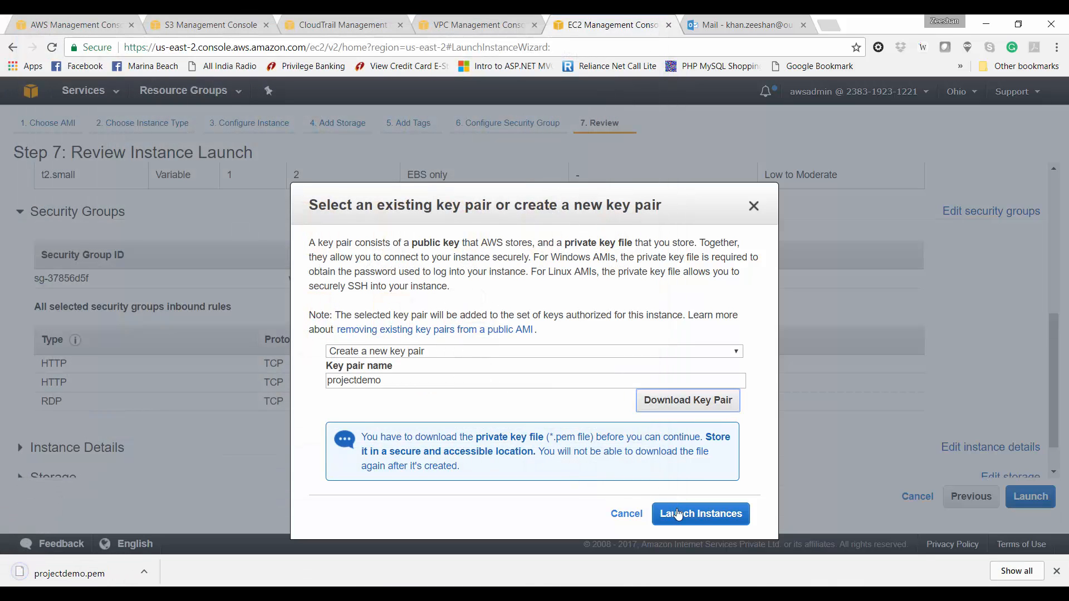
left_click(677, 513)
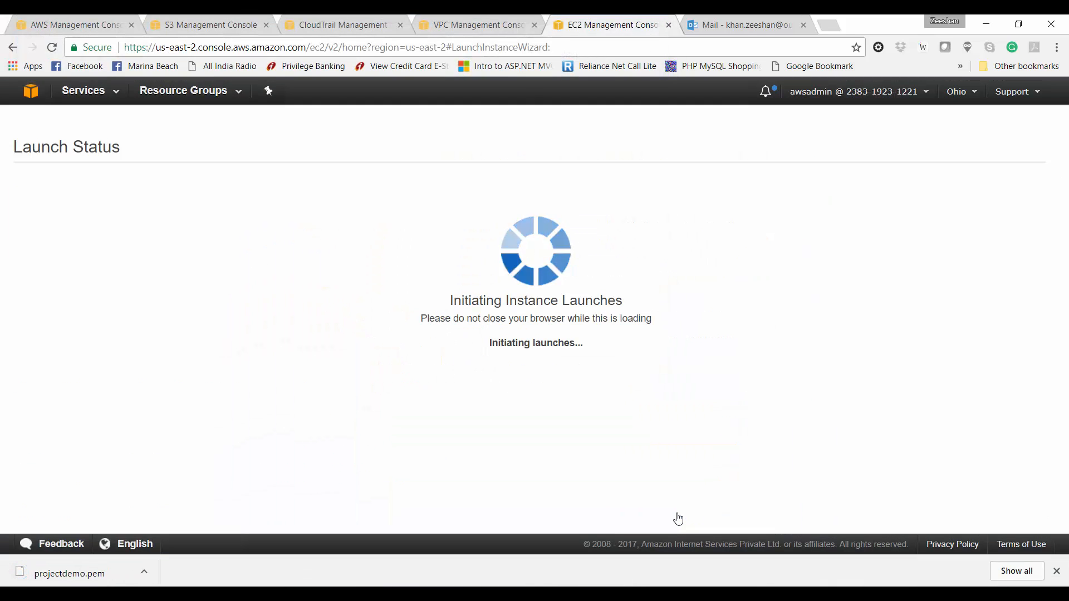
Step: Open WebServer-1 in the instances list and highlight its private IP 10.0.0.14
left_click(340, 353)
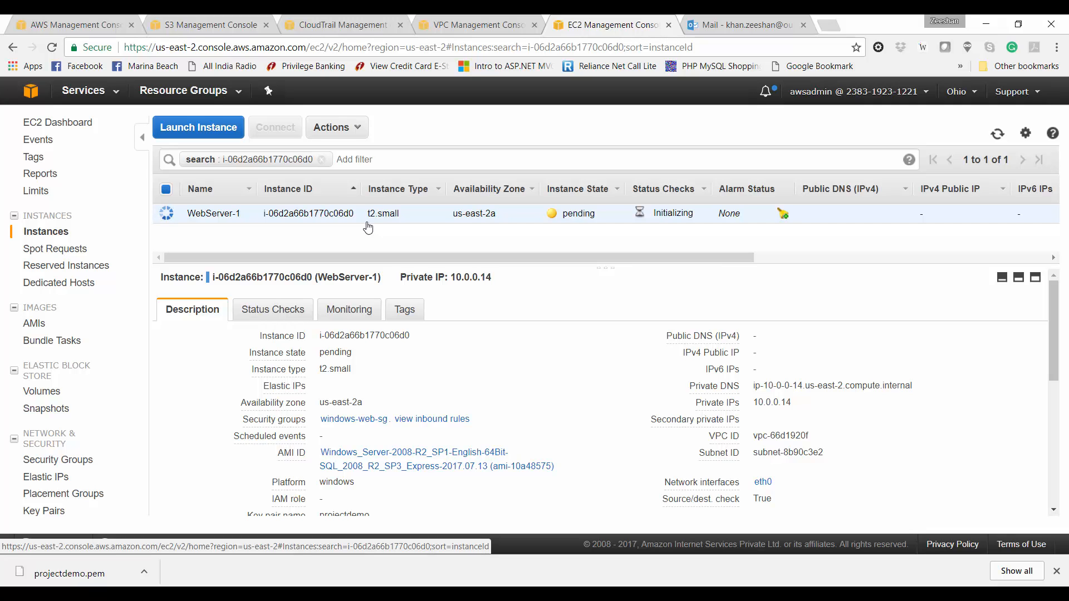
triple_click(790, 403)
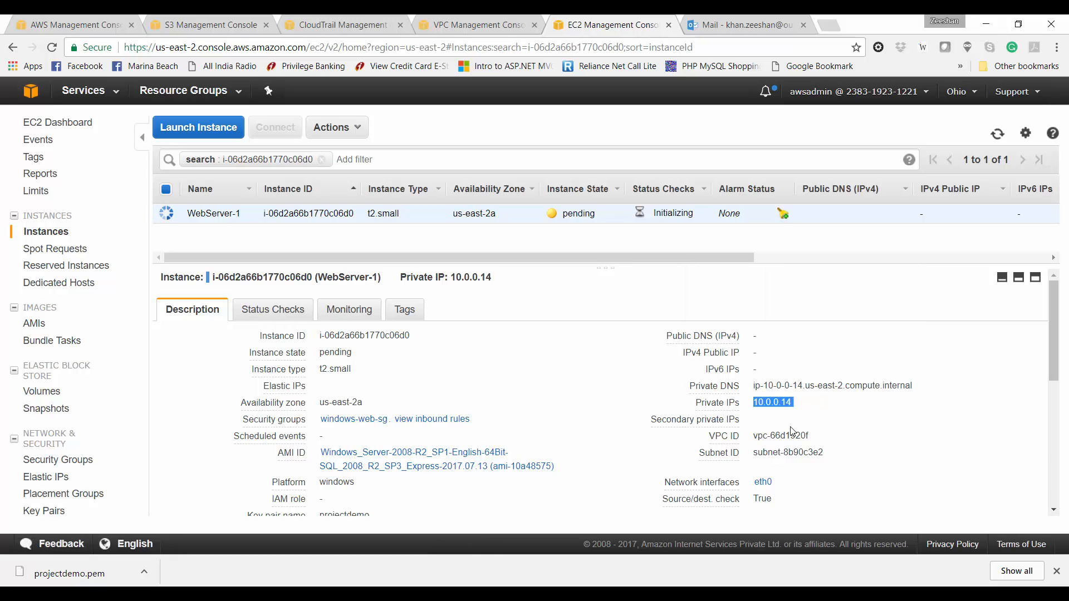
left_click(791, 429)
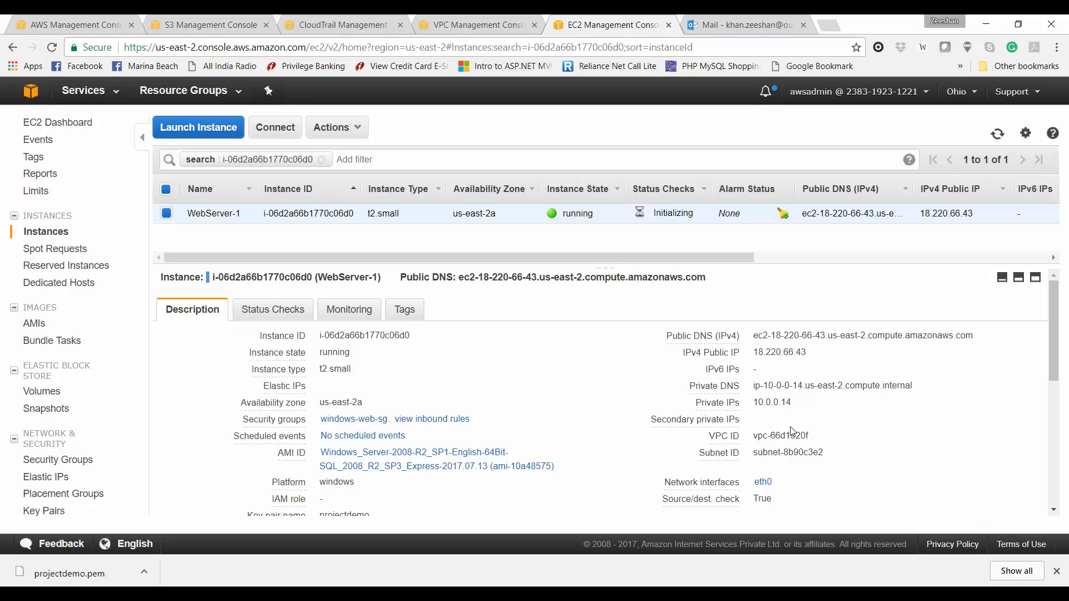
Step: Save WebServer-1's remote desktop file and request its Administrator password
left_click(283, 129)
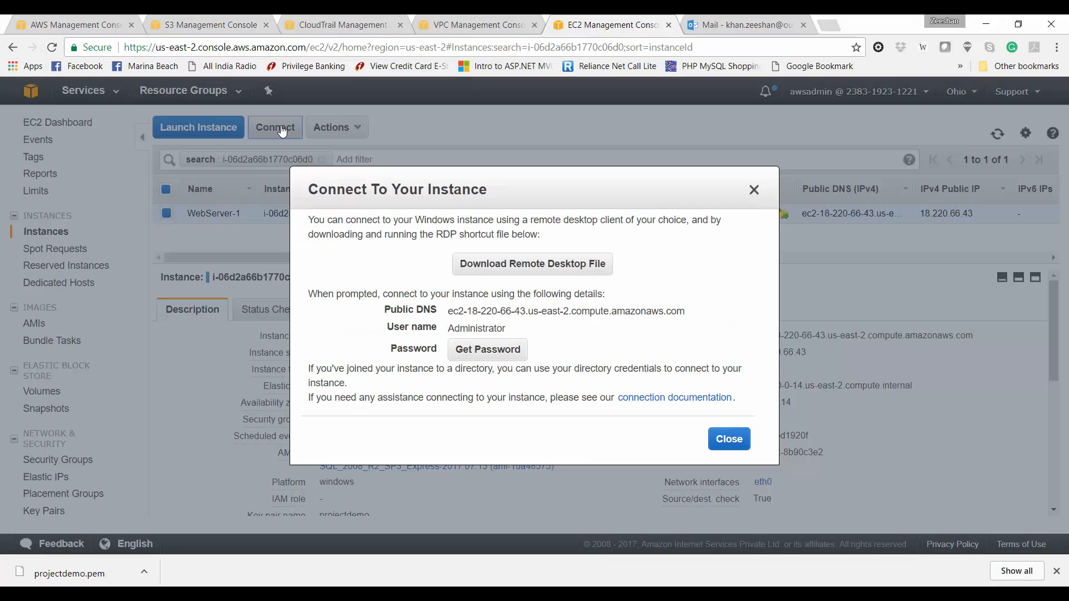
left_click(526, 271)
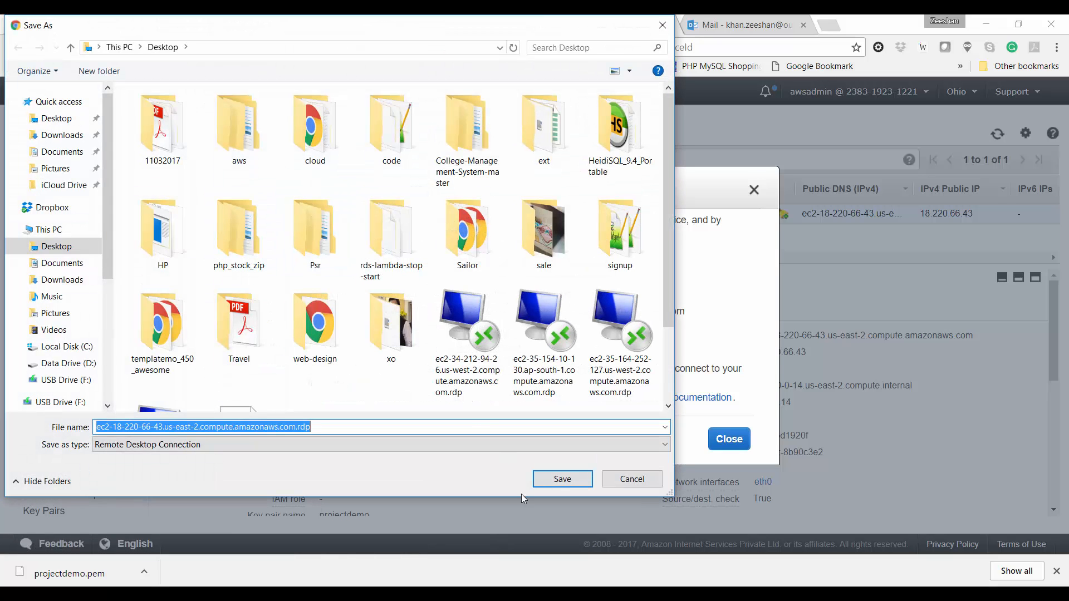
key("Return")
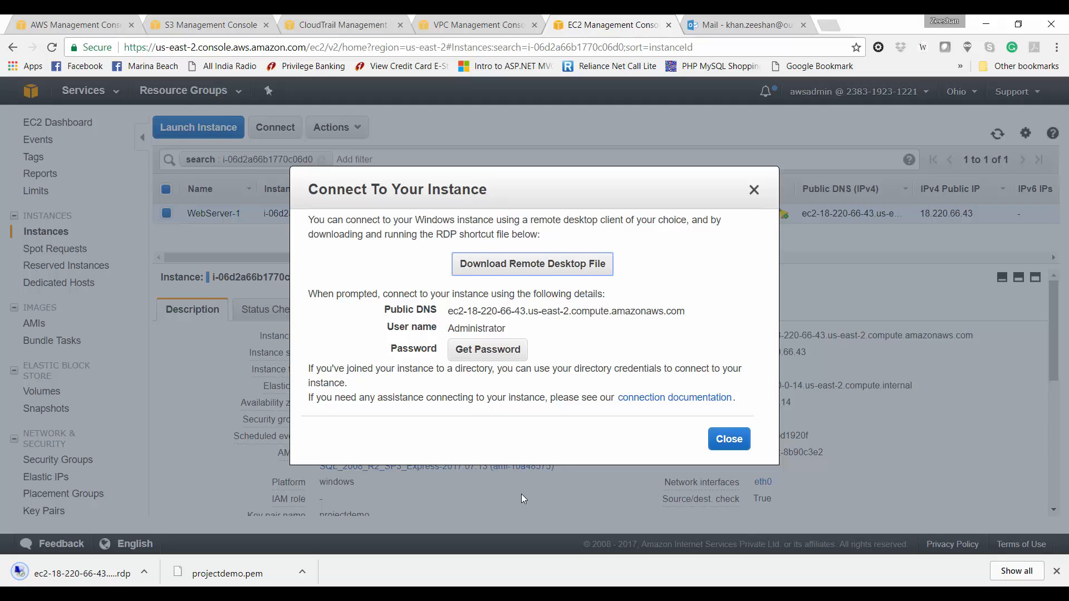
left_click(501, 354)
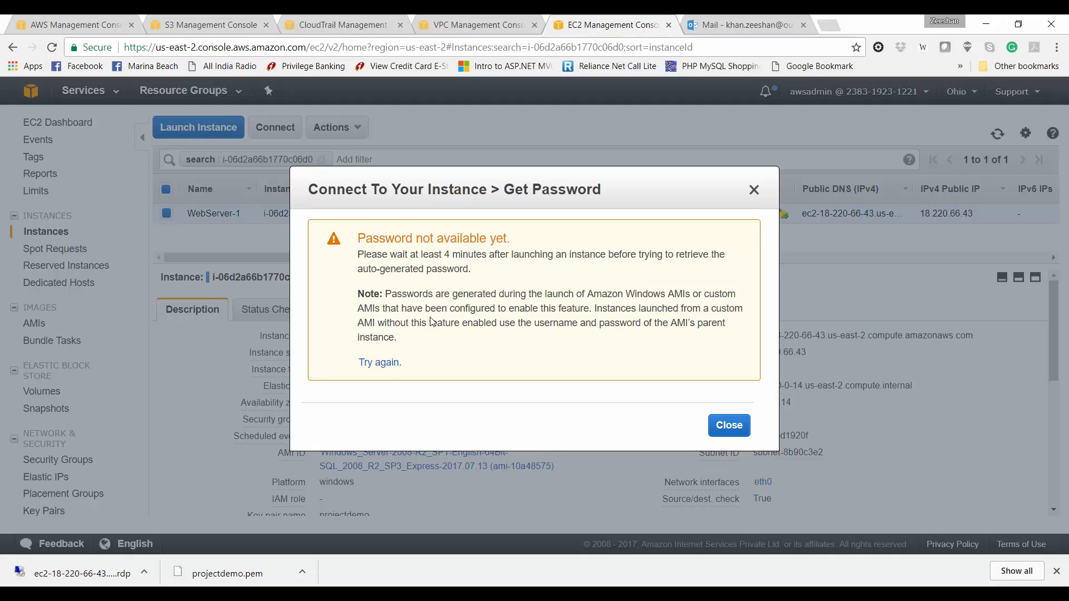
Step: Decrypt the Administrator password using projectdemo.pem, select it, and open the downloaded RDP file
left_click(383, 363)
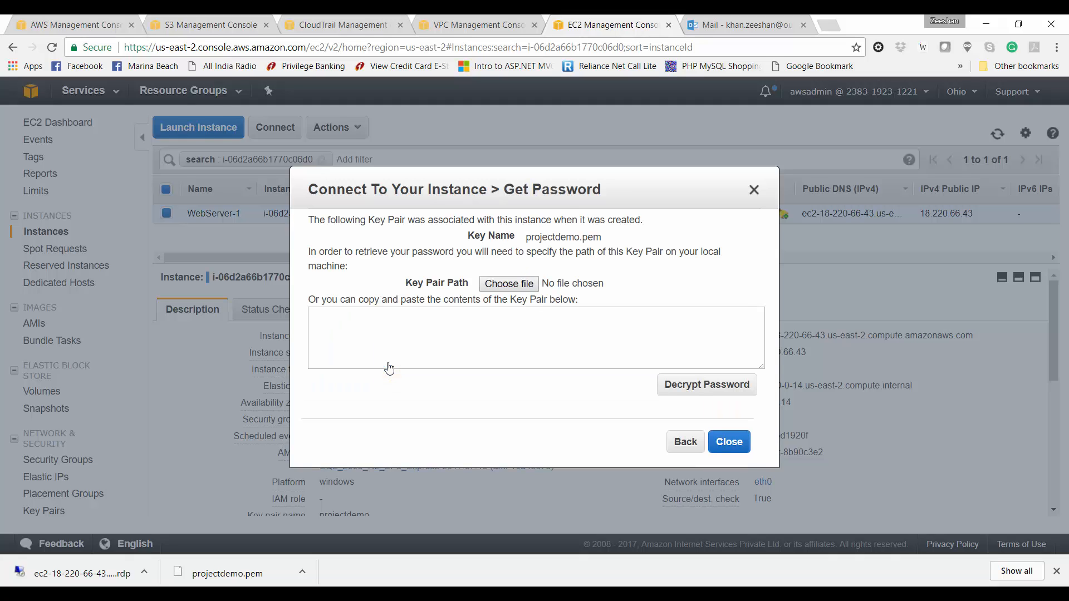
left_click(504, 284)
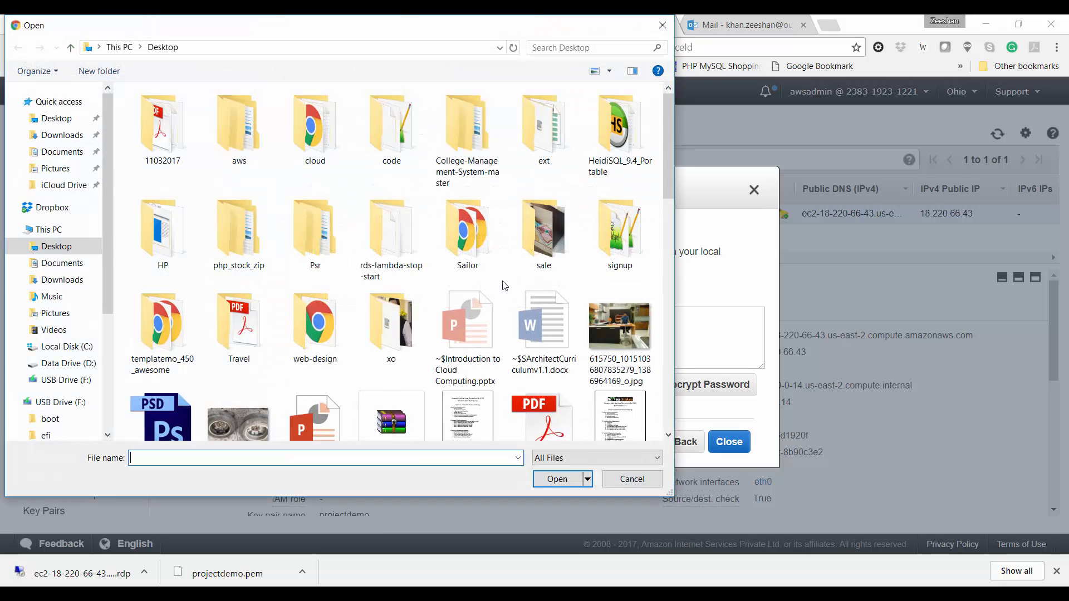
left_click(49, 118)
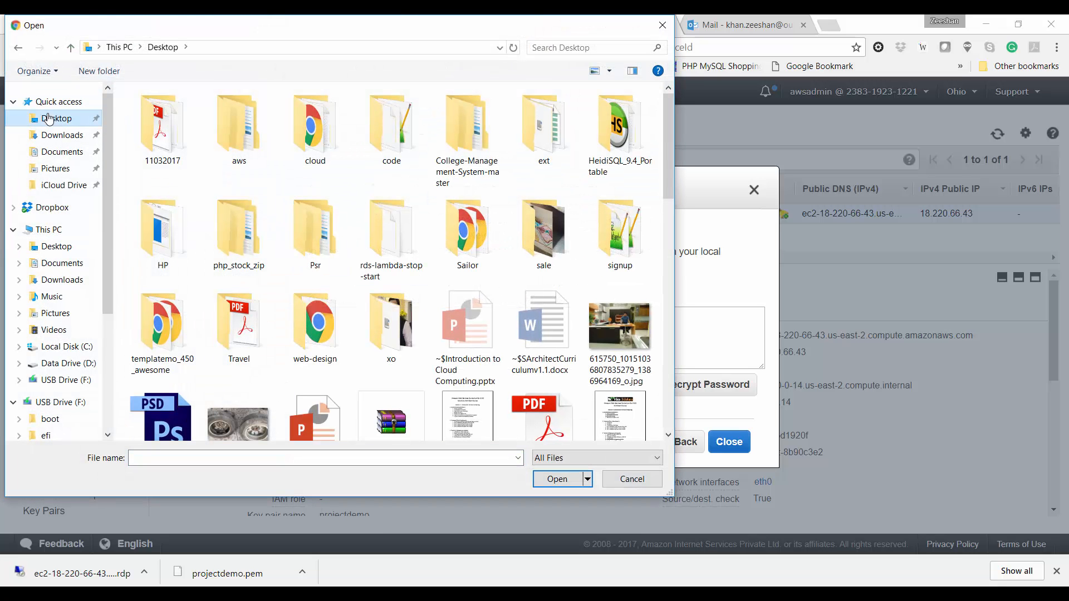
scroll(511, 354, "down", 10)
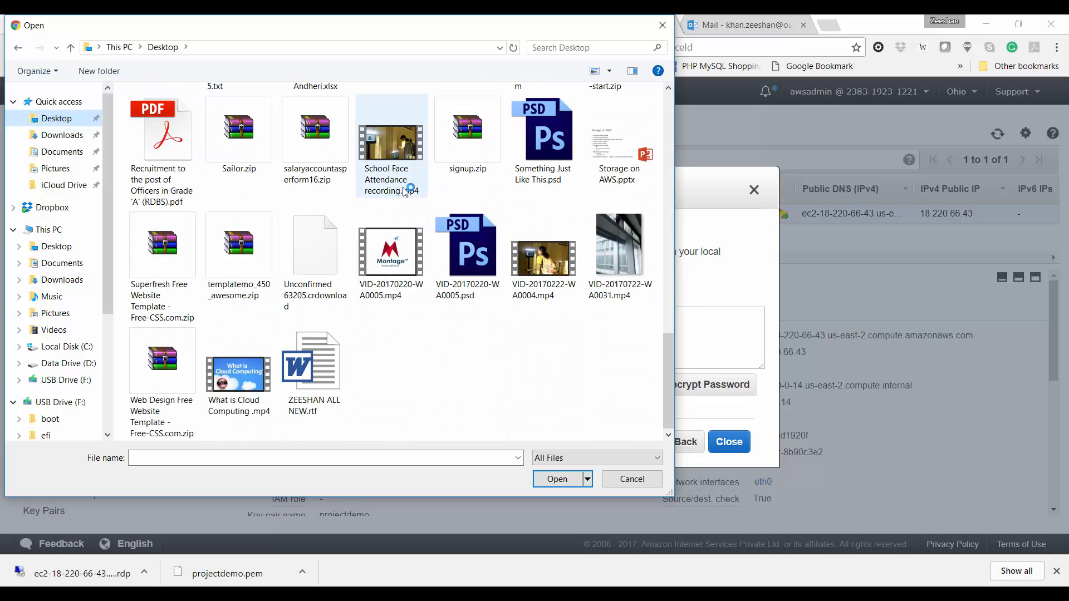
scroll(449, 159, "up", 2)
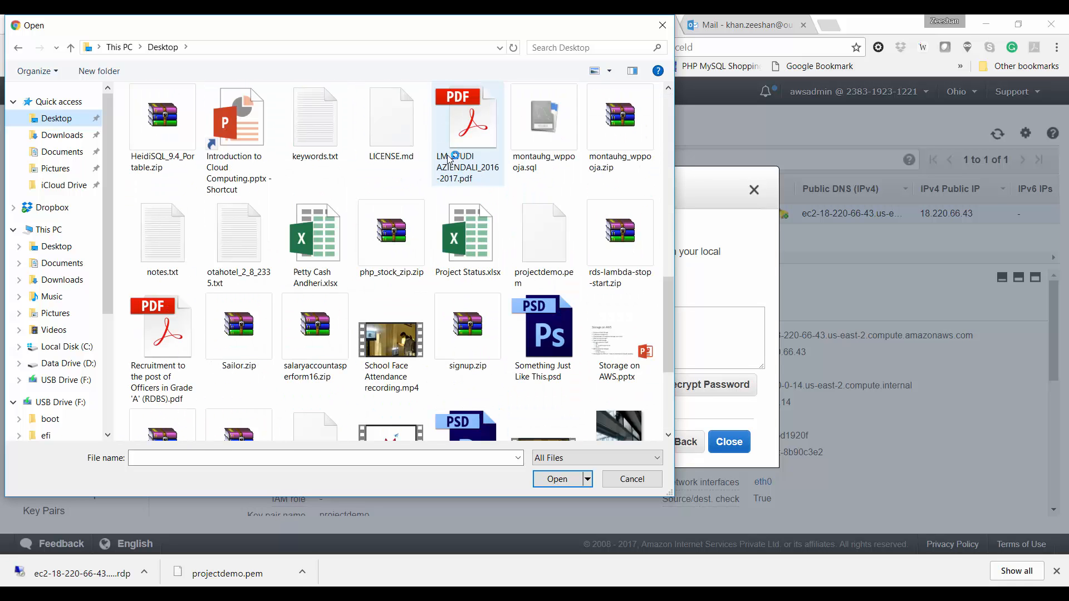
double_click(537, 250)
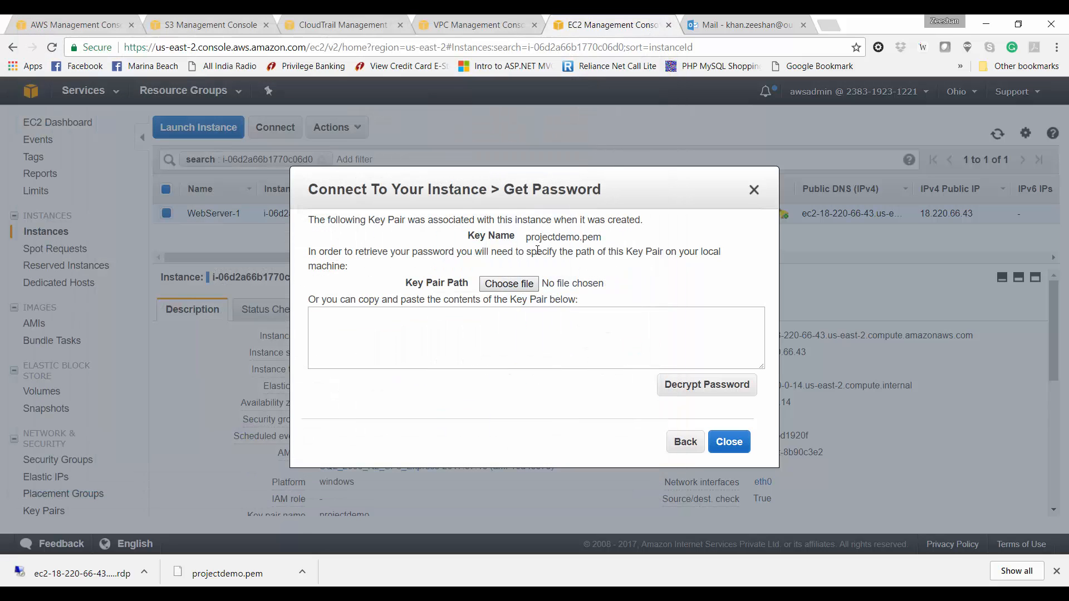
left_click(673, 385)
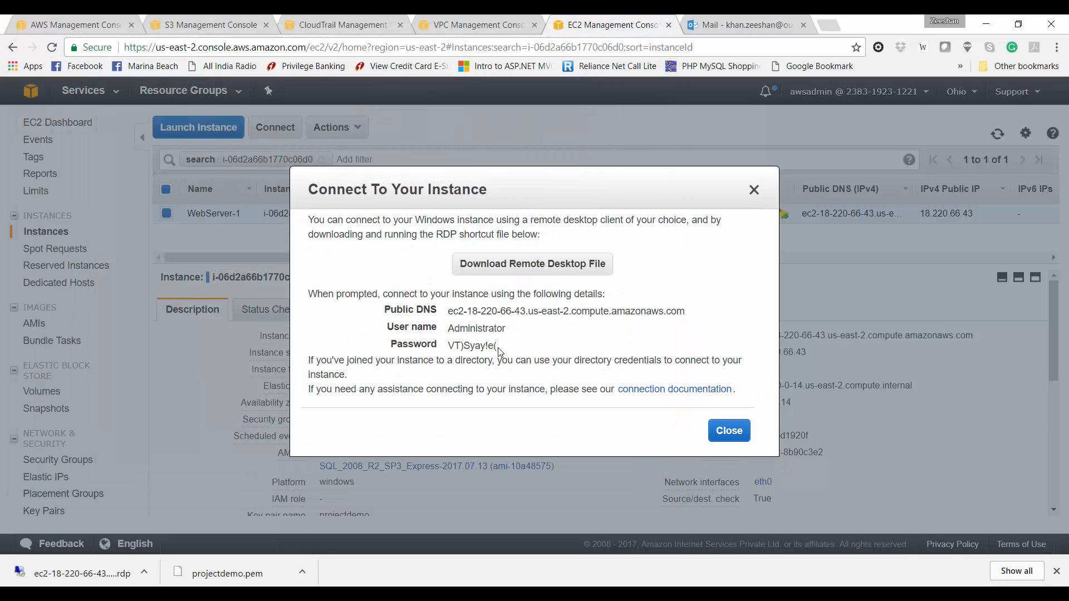
left_click_drag(497, 346, 449, 345)
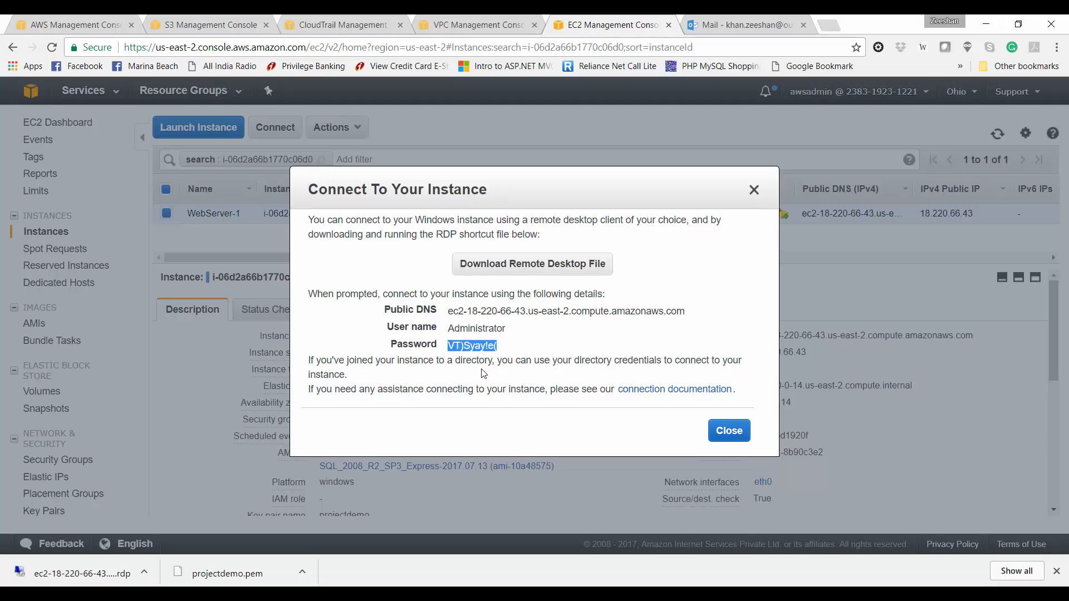
left_click(104, 576)
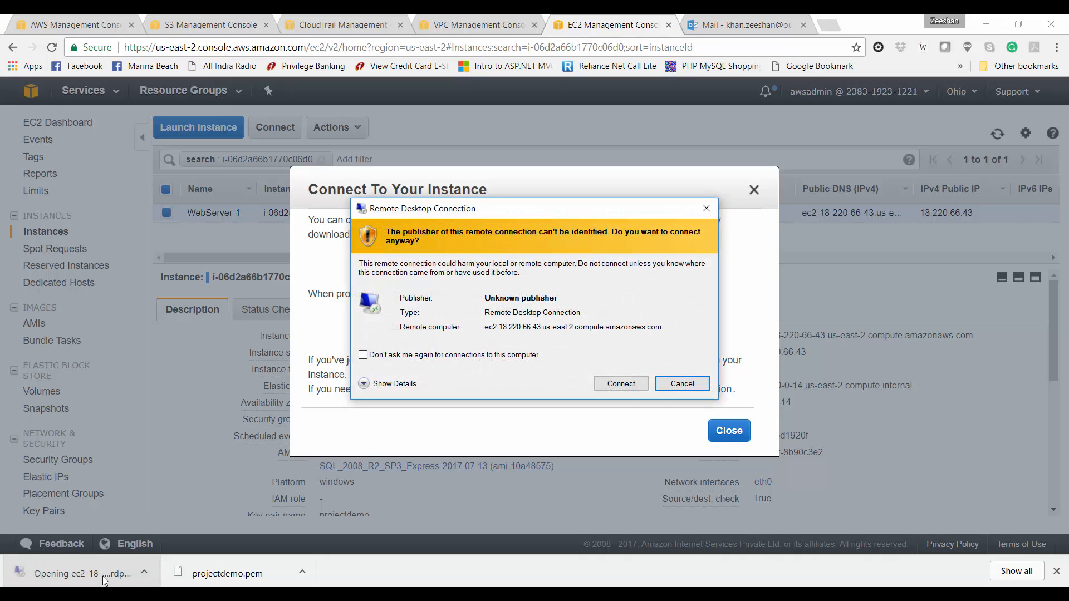
Step: Log in to WebServer-1 with the pasted Administrator password, accepting publisher and certificate warnings
key("Left")
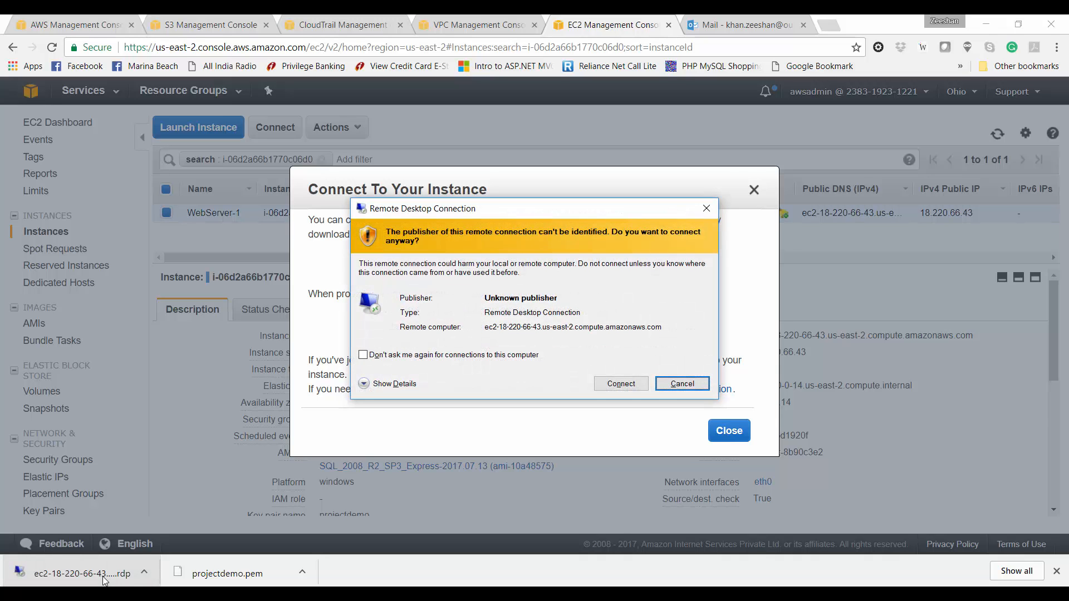
key("Return")
key("ctrl+v")
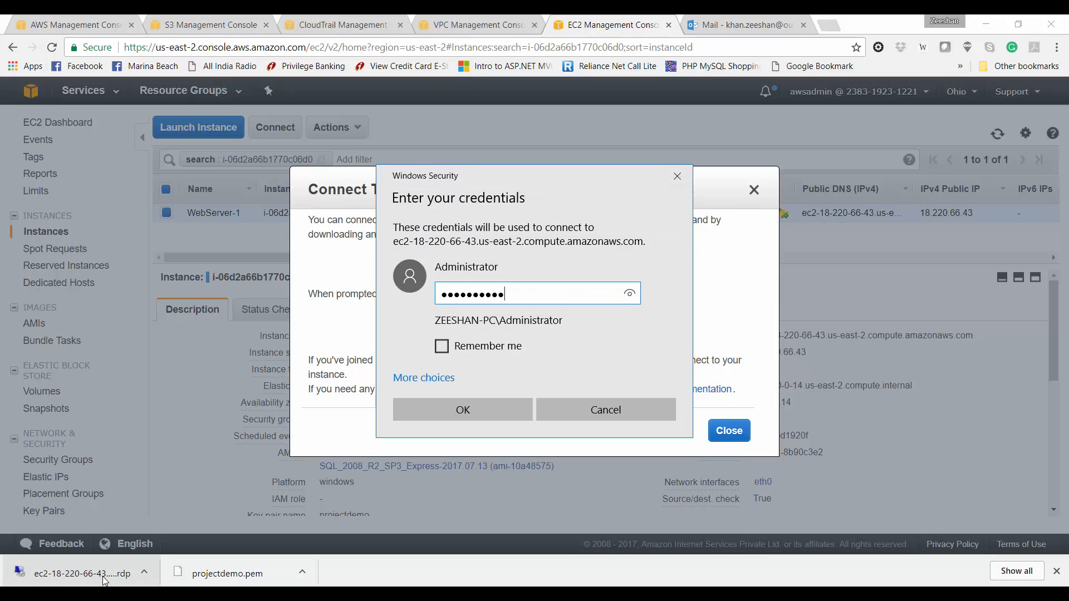
key("Return")
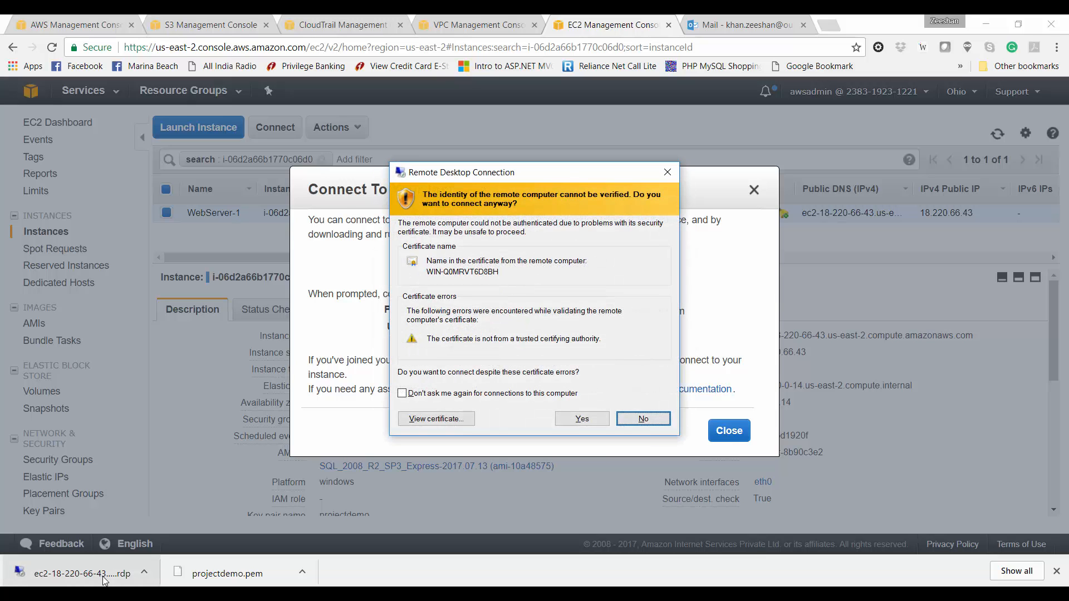
key("Tab")
key("Tab")
key("Tab")
key("Return")
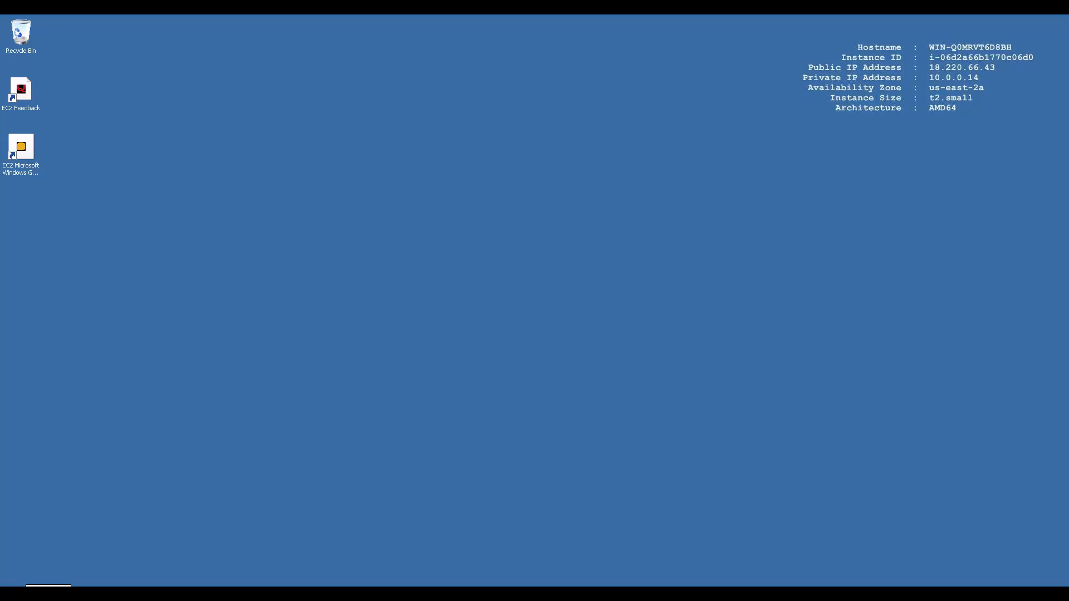
Step: Launch IIS Manager from a Start search for 'iis' and show the WIN-Q0MRVT6D8BH server home page
key("super")
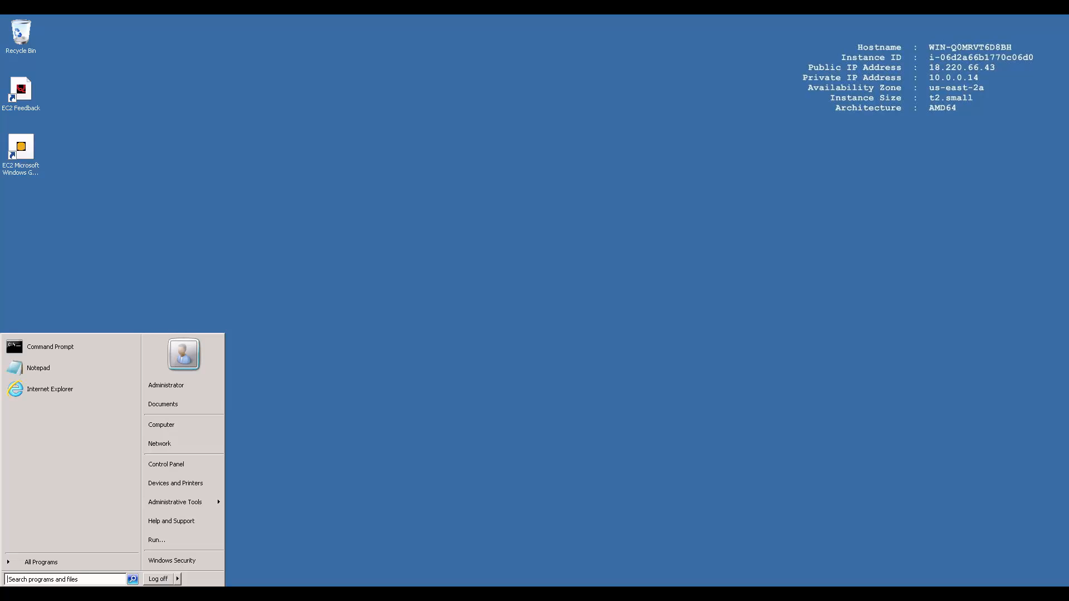
type("iis")
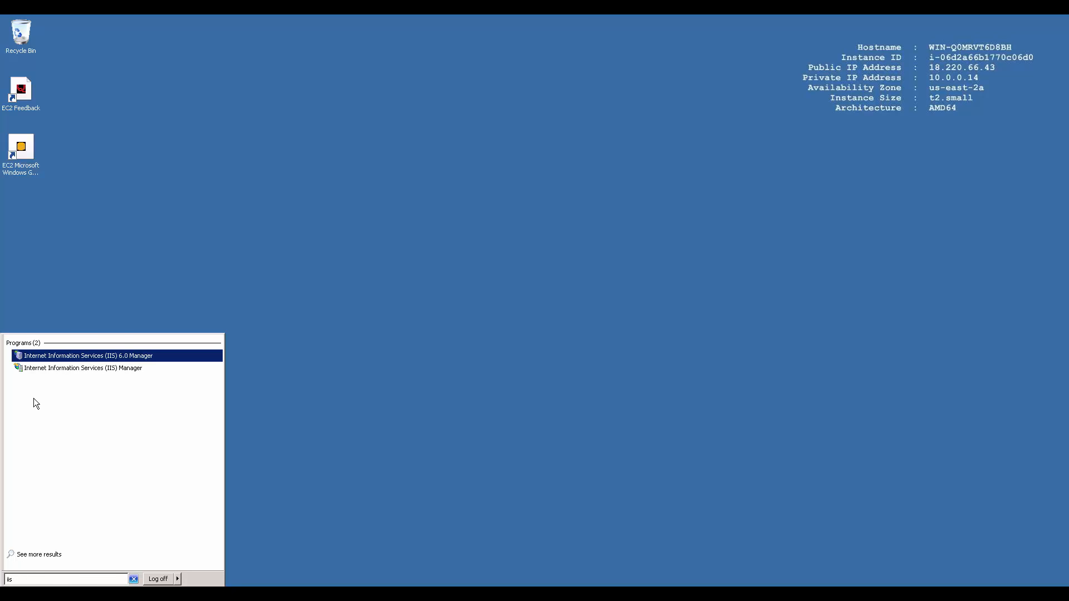
left_click(67, 370)
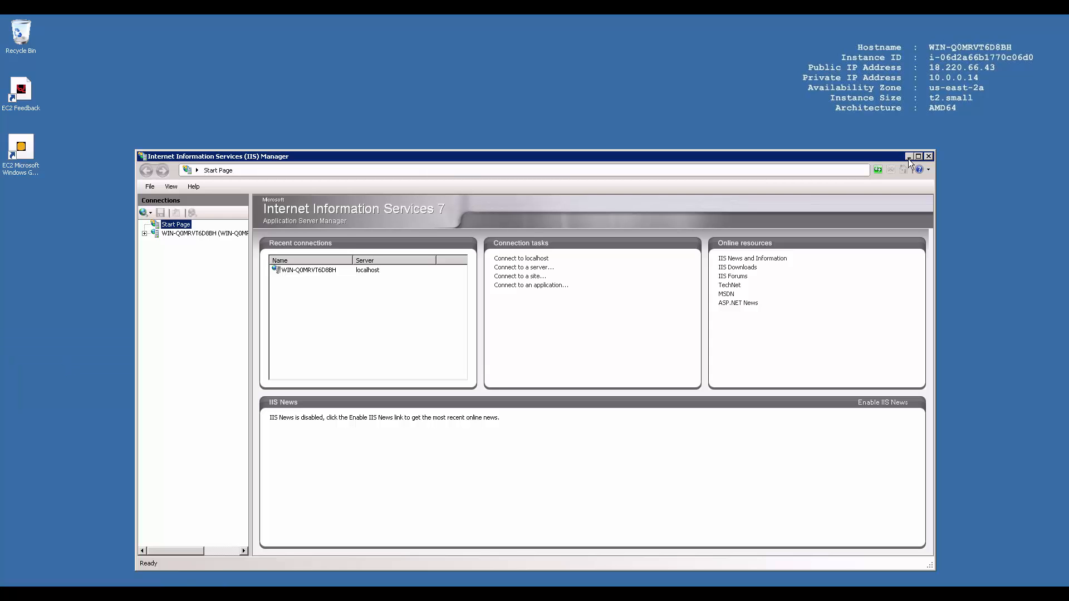
left_click(198, 234)
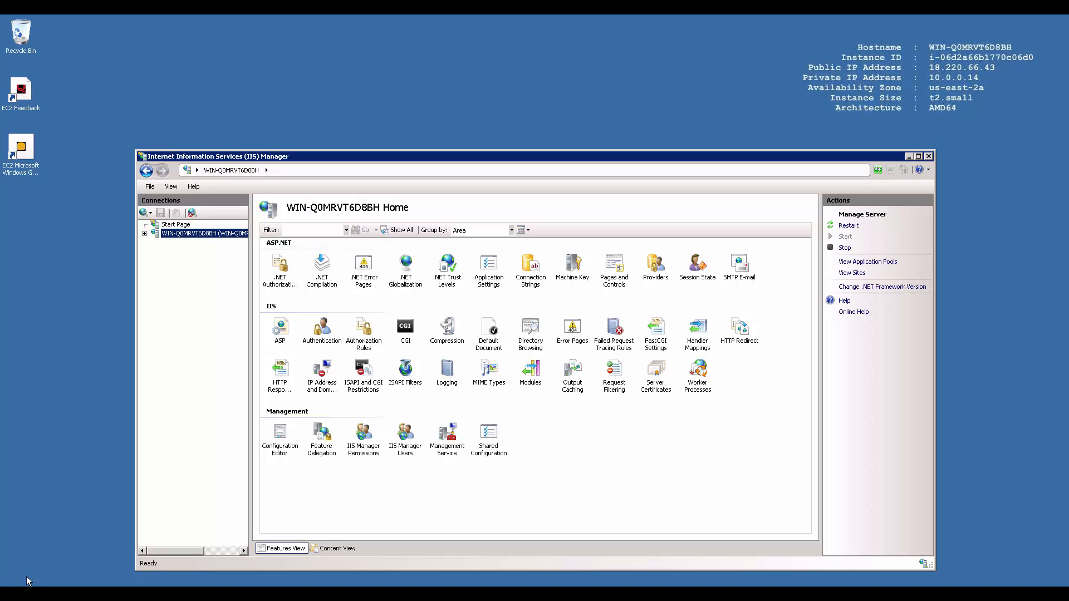
key("super")
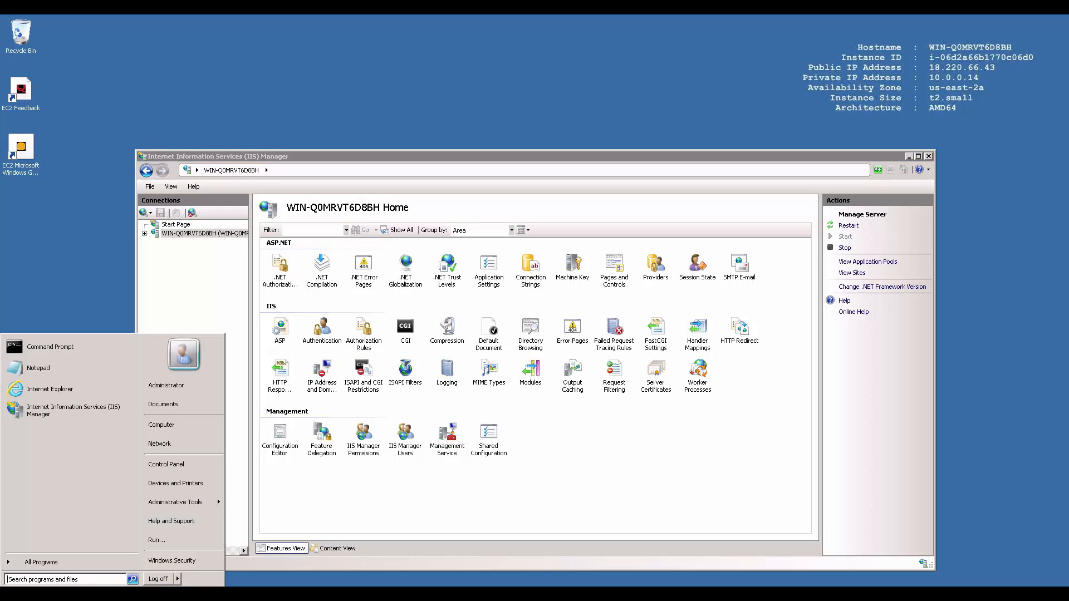
Step: Search 'web platform installer' in Internet Explorer, download it from Microsoft's page and run it
left_click(71, 389)
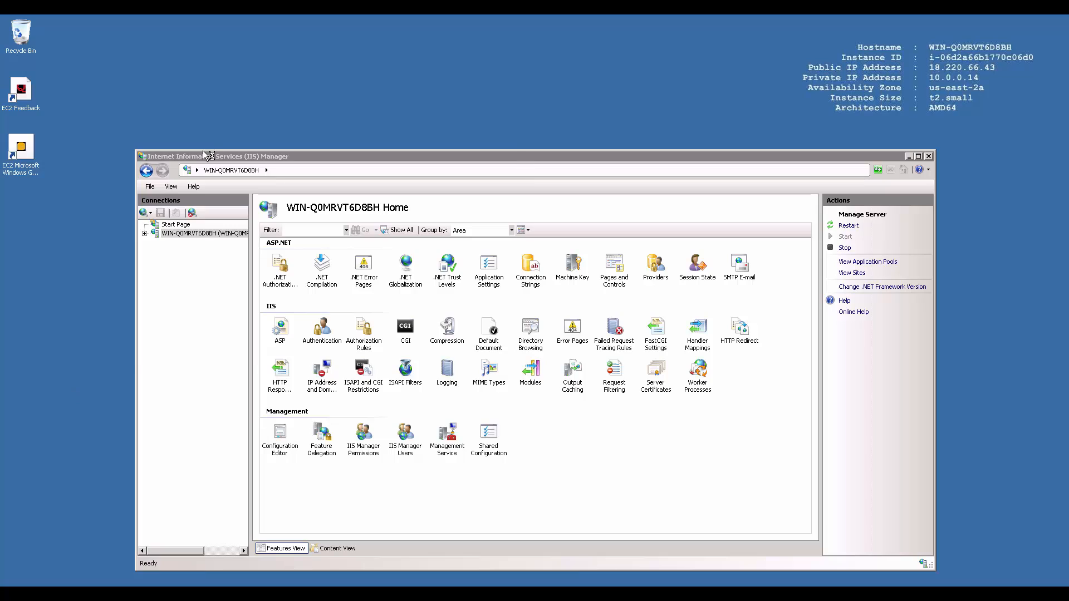
type("we")
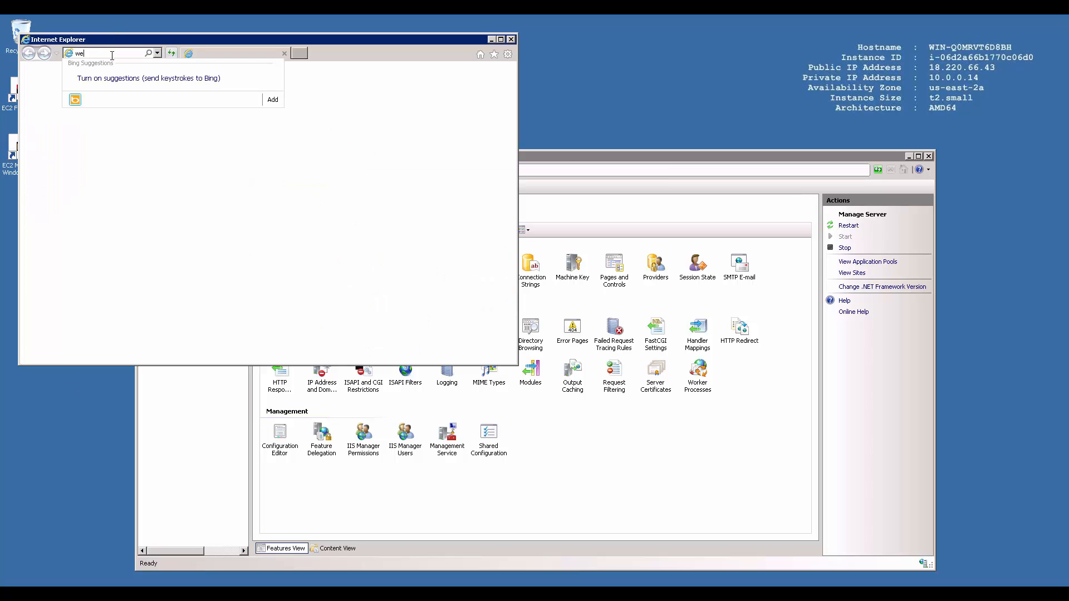
type("b platform installer")
key("Return")
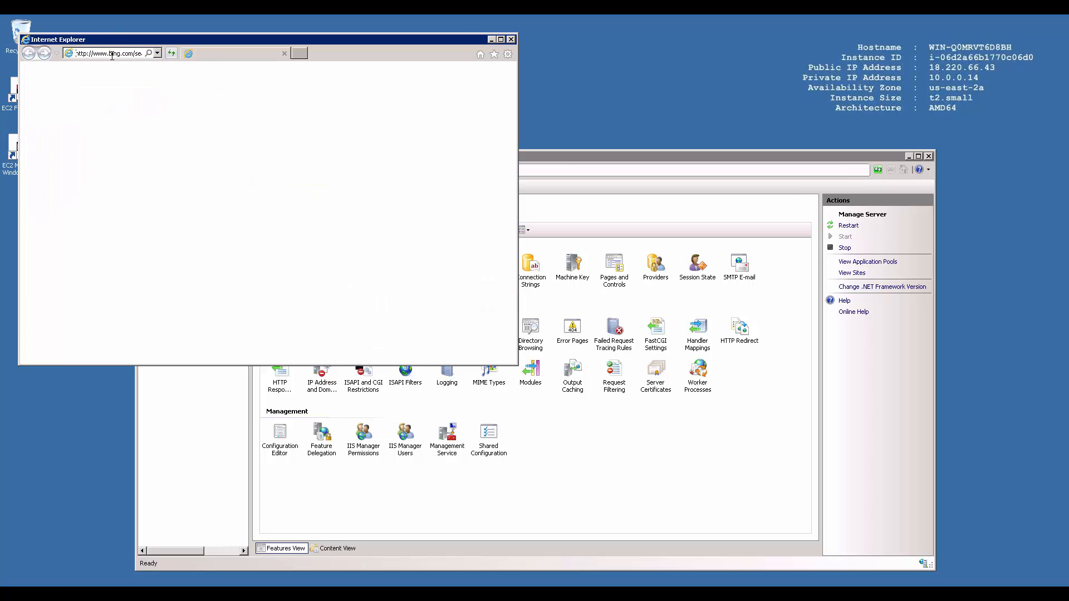
left_click(160, 216)
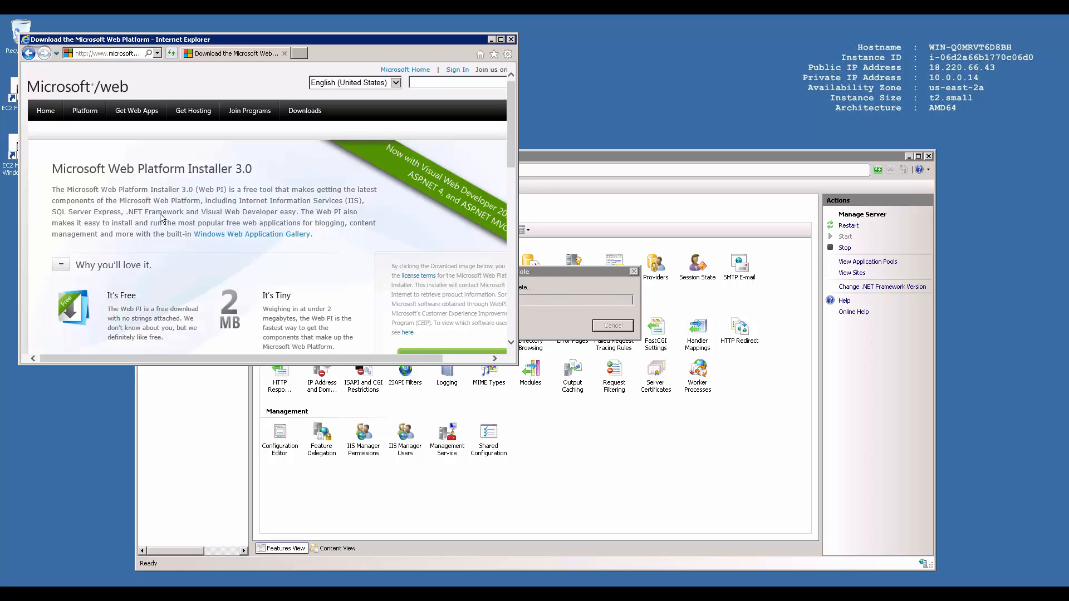
left_click(501, 39)
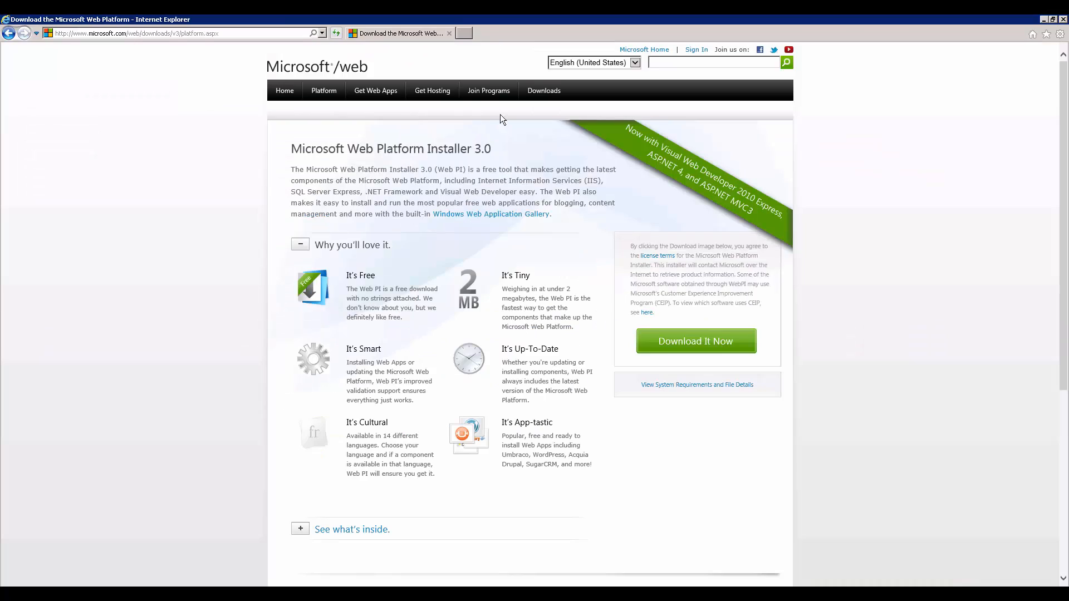
left_click(662, 346)
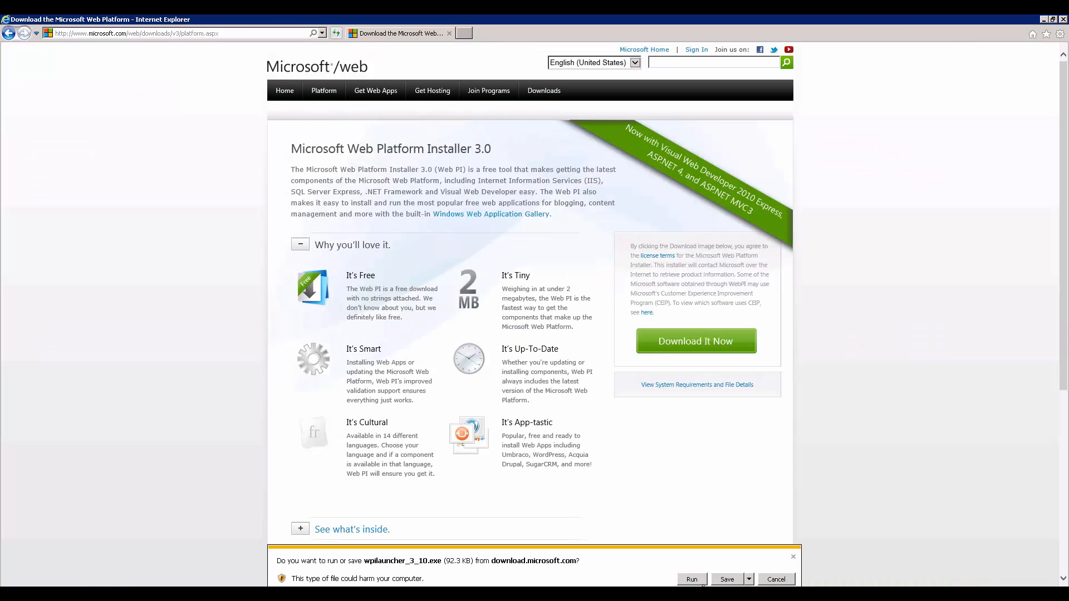
left_click(693, 578)
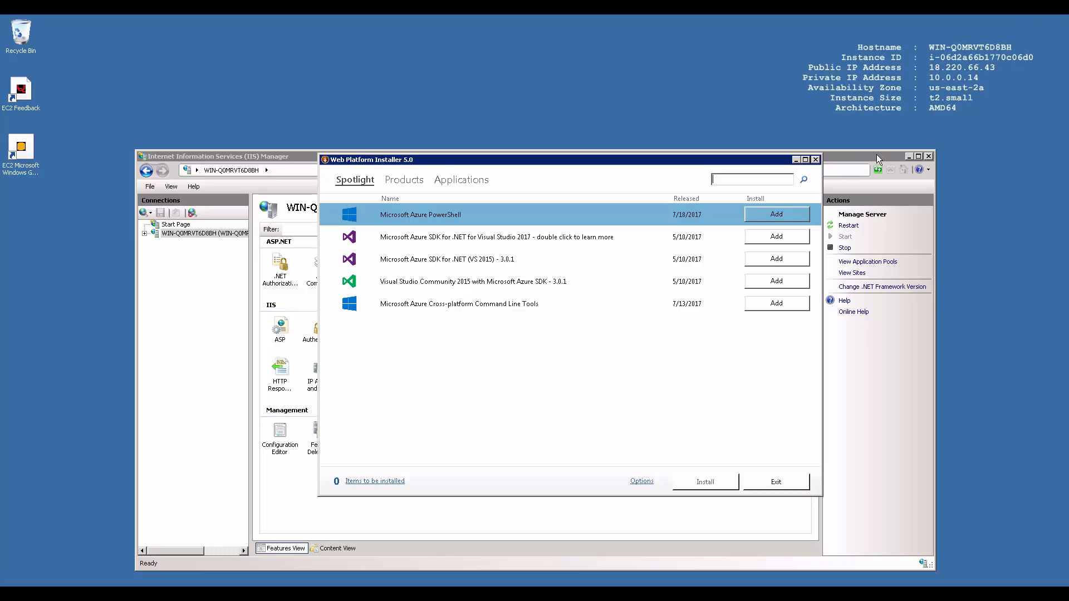
Step: Close IIS Manager, search the catalogue for 'php' and add PHP 5.6.31 to the install list
left_click(928, 157)
type("php")
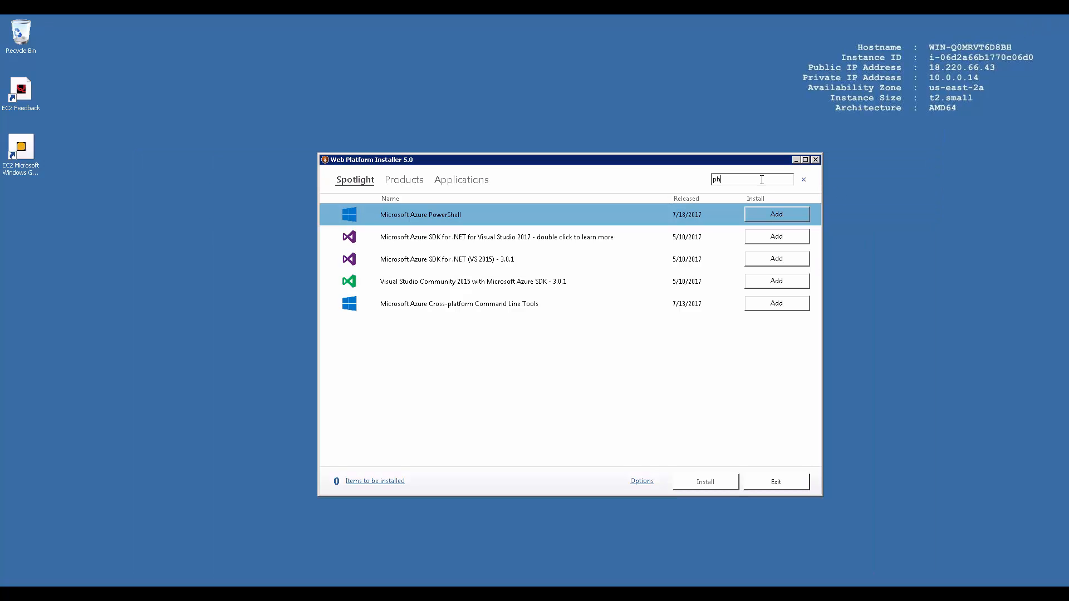
key("Return")
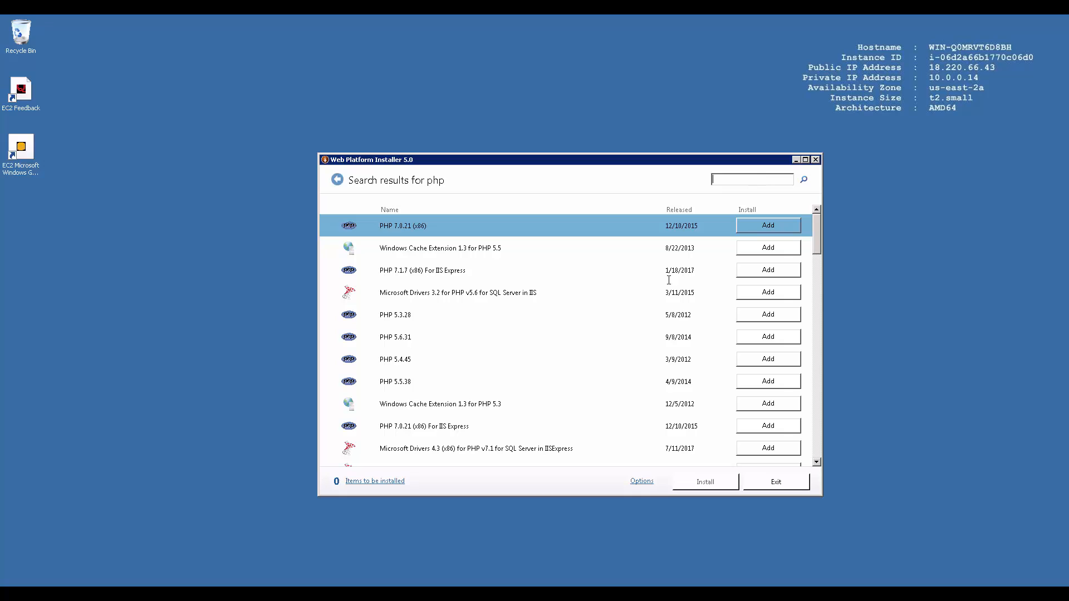
left_click(567, 335)
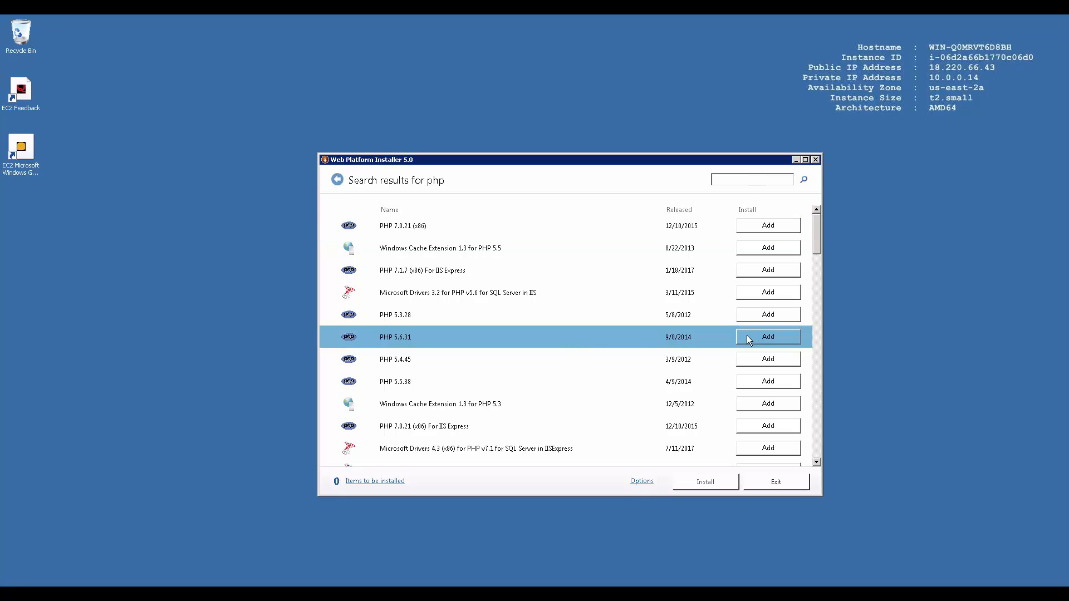
left_click(761, 336)
Step: Review the four queued items, then install them after accepting the license terms
left_click(395, 481)
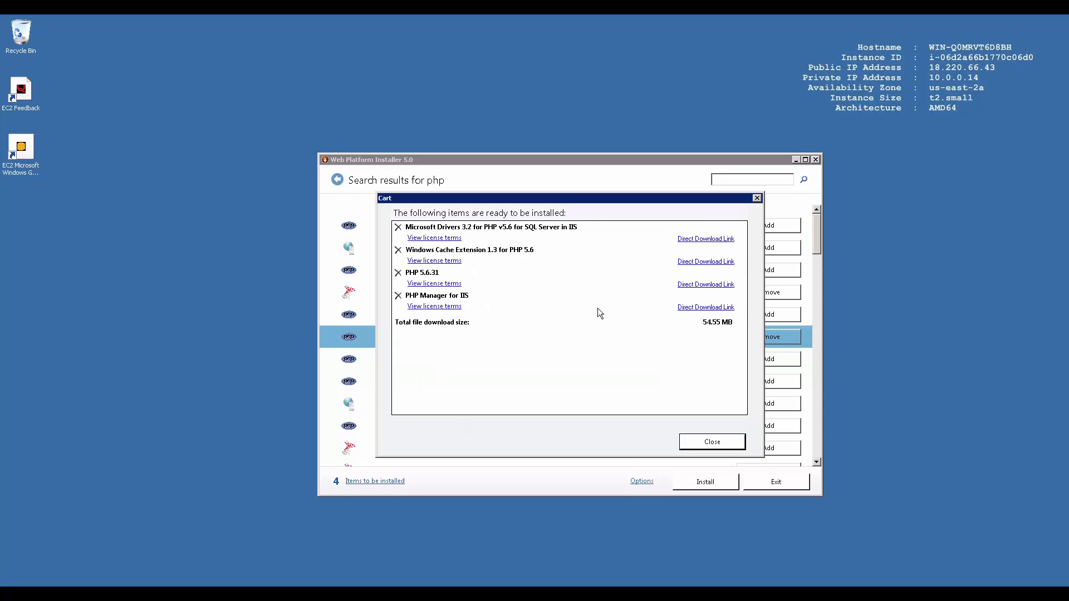
left_click(695, 444)
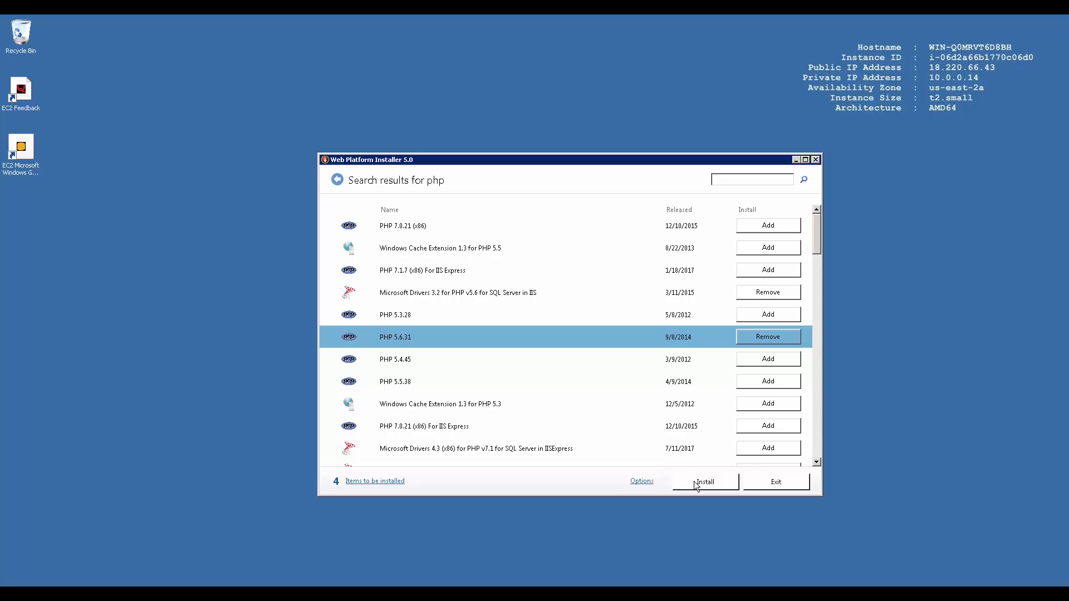
left_click(705, 482)
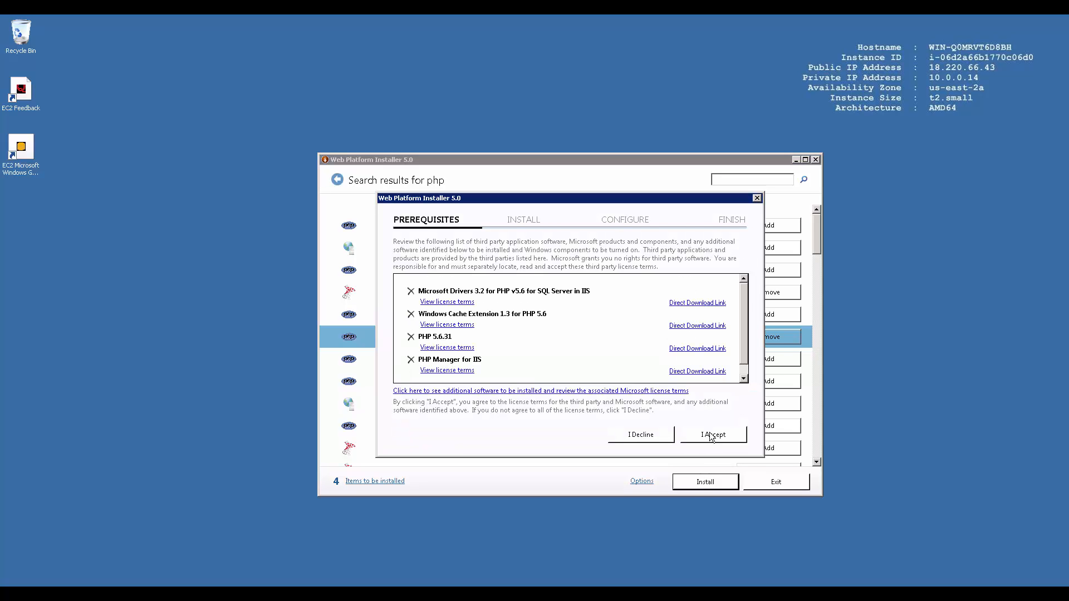
left_click(711, 434)
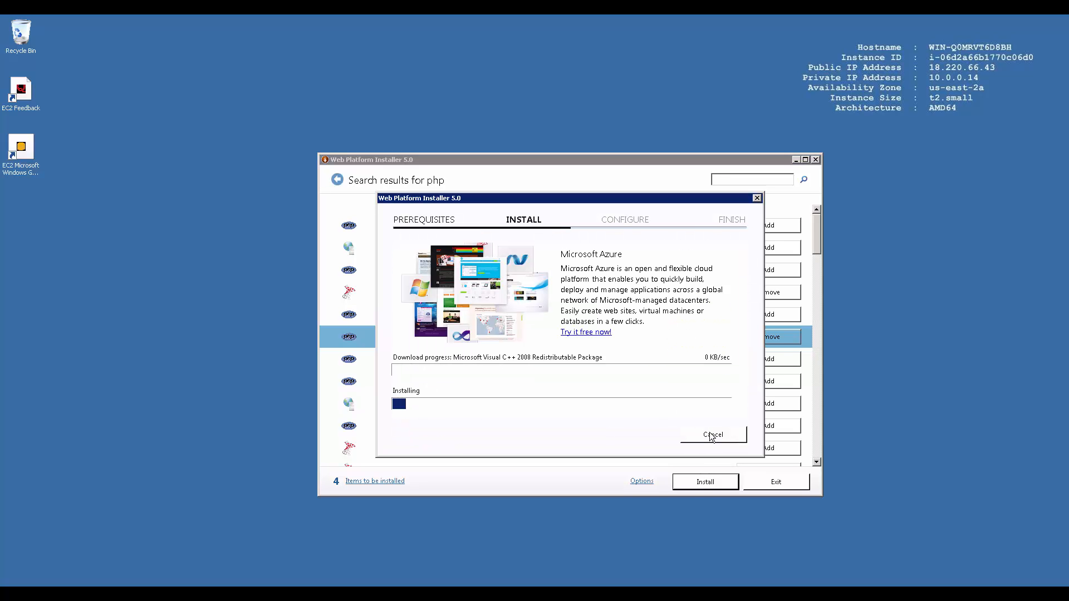
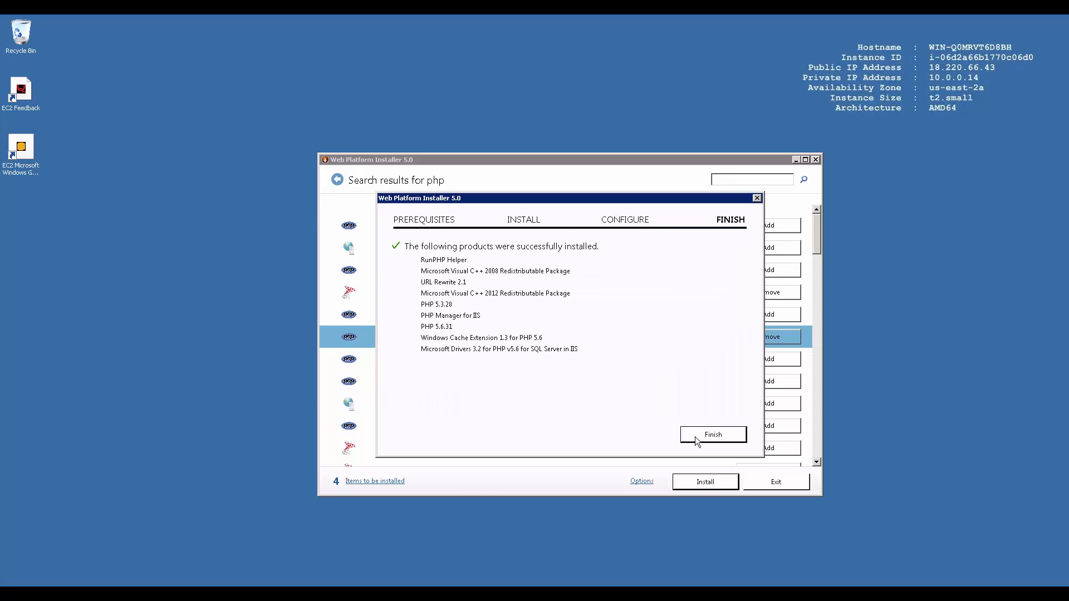
Step: Finish the PHP 5.6.31 installation and exit Web Platform Installer
left_click(696, 441)
left_click(759, 483)
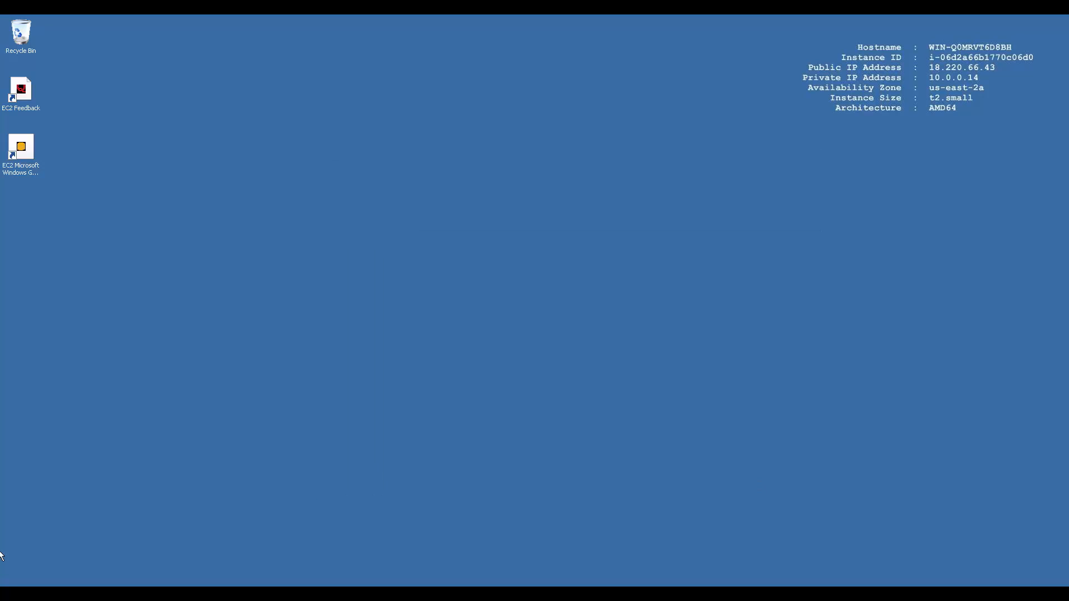
key("super")
Step: Launch IIS Manager and open the server's Default Document settings
left_click(93, 411)
double_click(286, 268)
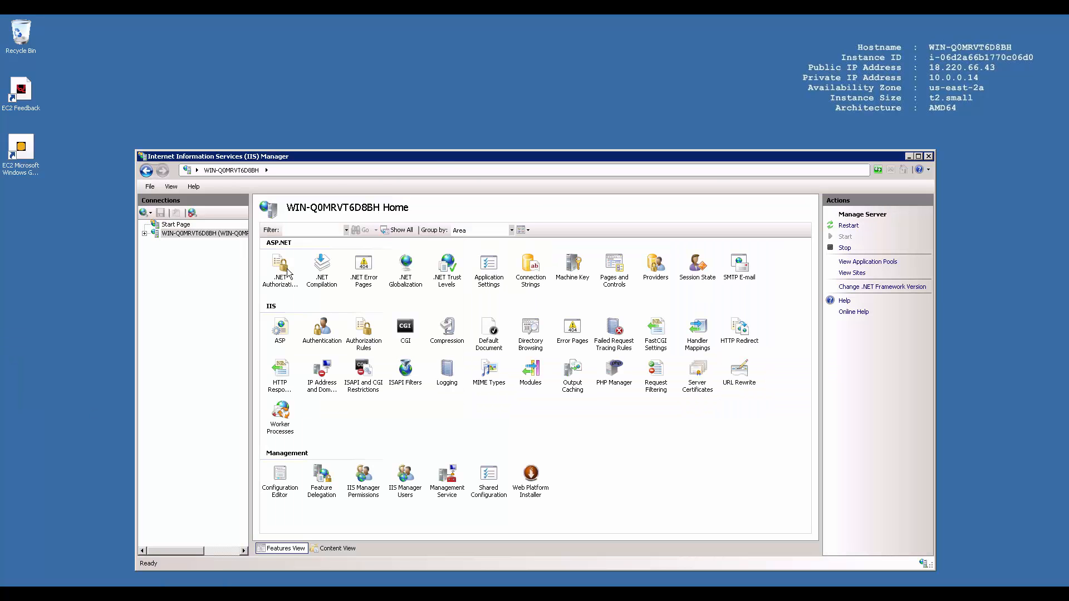
left_click(620, 383)
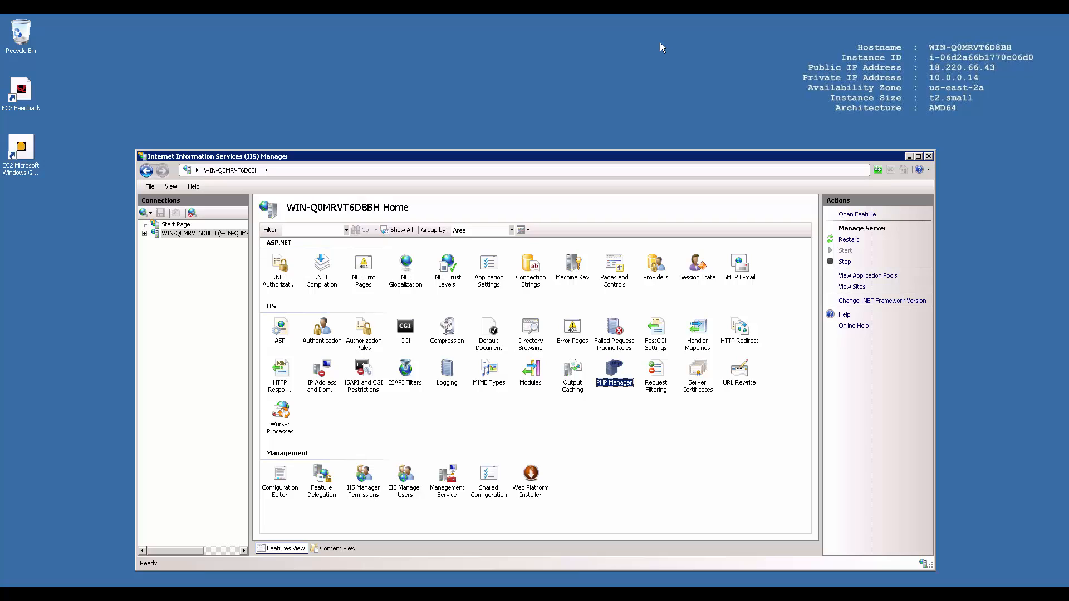
double_click(486, 334)
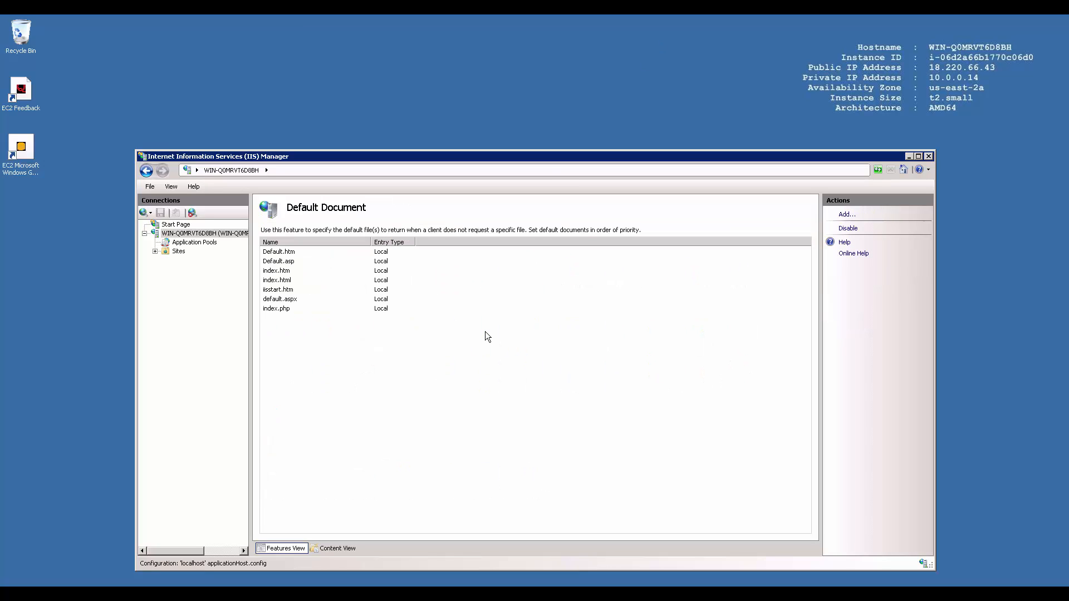
Step: Move index.php to the top of the default documents list
left_click(298, 308)
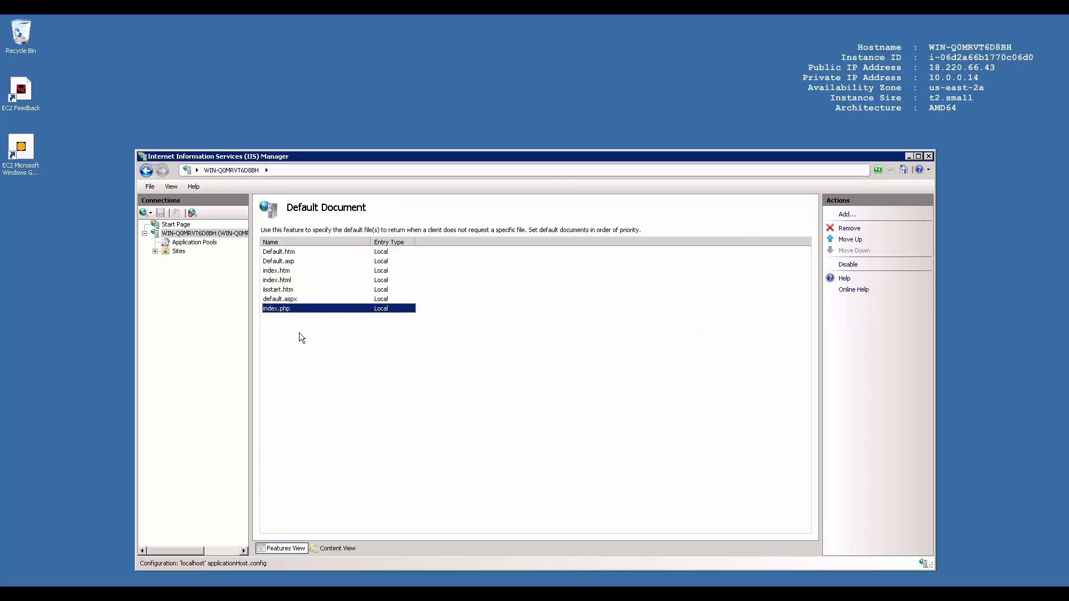
left_click(852, 241)
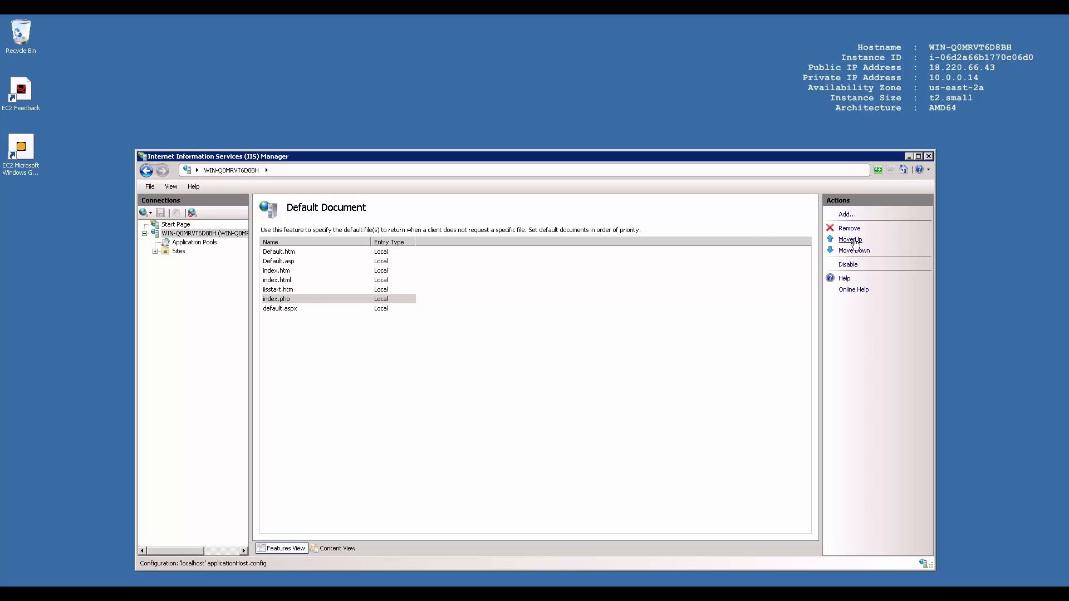
left_click(855, 243)
left_click(855, 243)
left_click(855, 243)
left_click(855, 242)
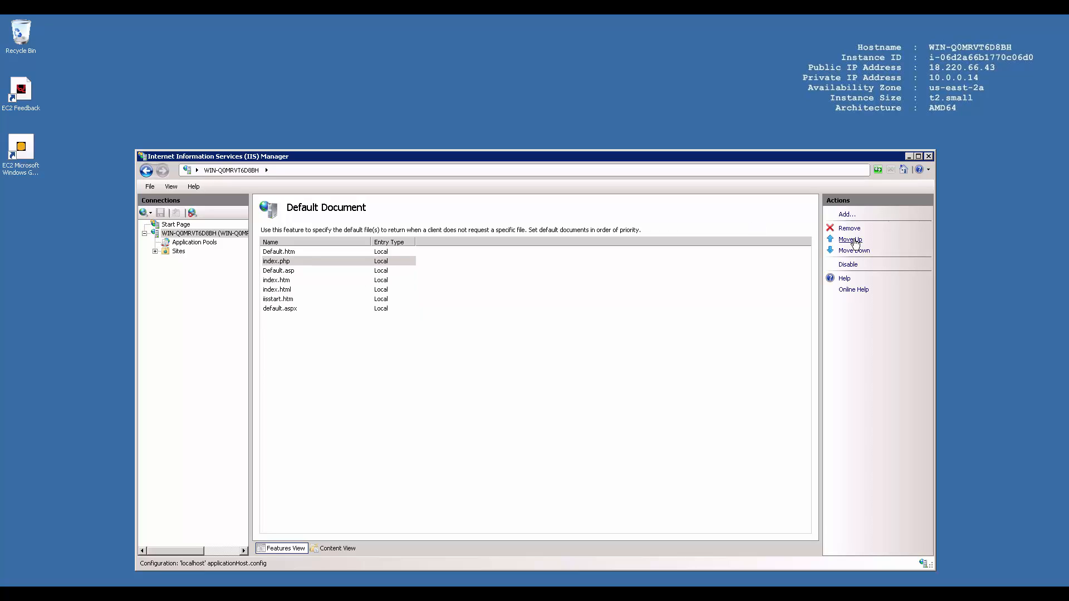
left_click(855, 242)
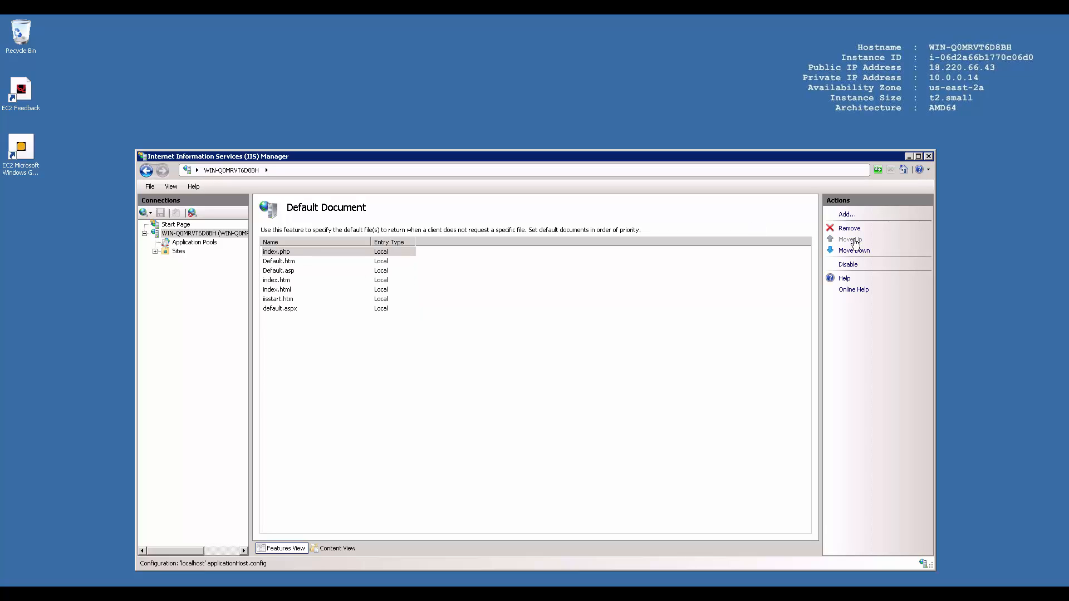
left_click(292, 257)
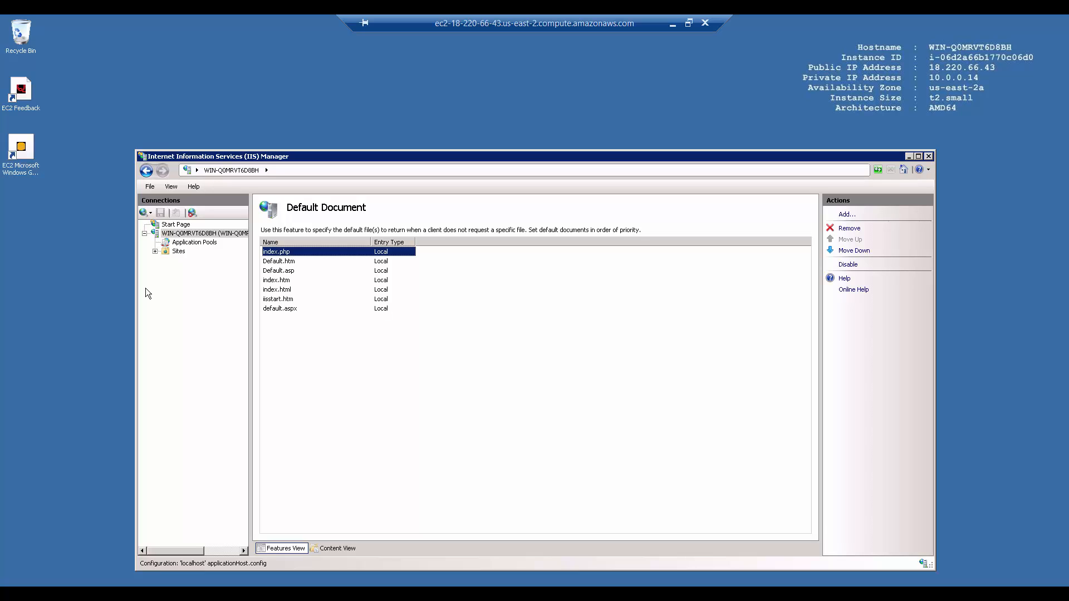
Step: Expand Sites and open the Default Web Site's home page
left_click(155, 252)
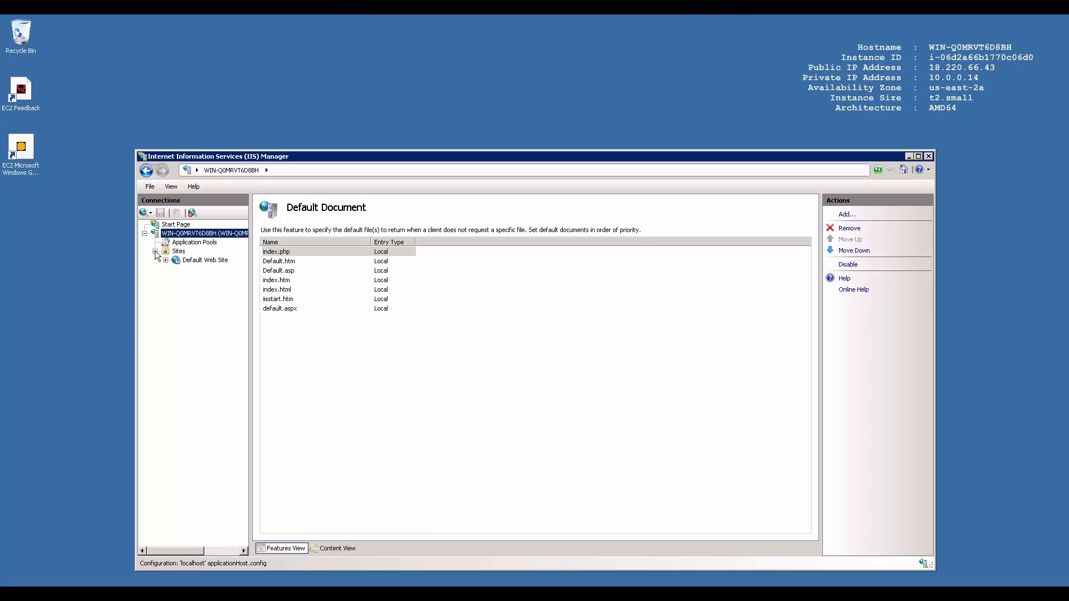
left_click(186, 260)
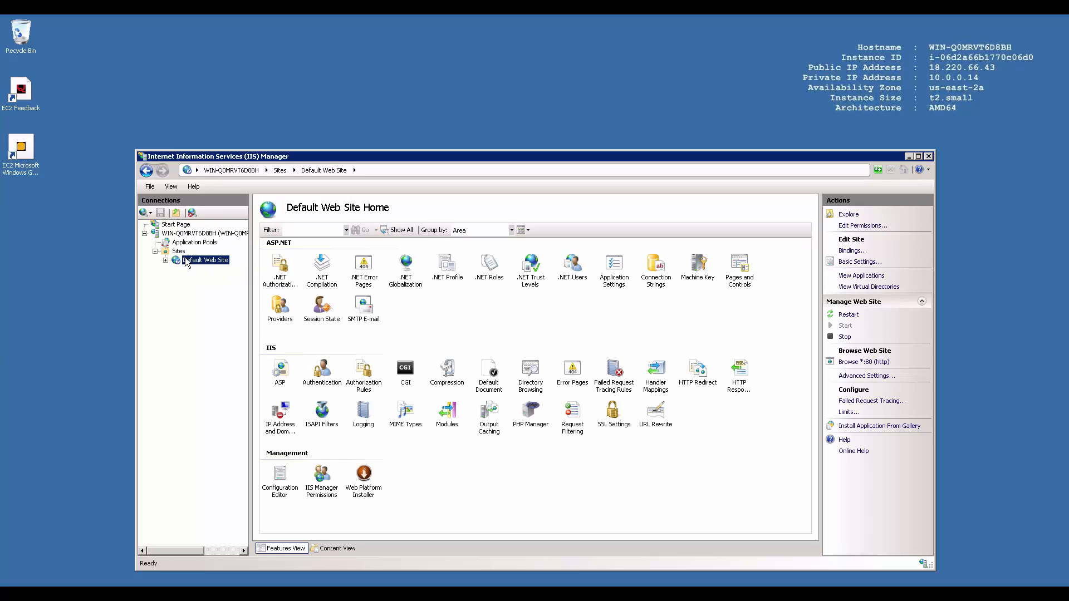
left_click(850, 216)
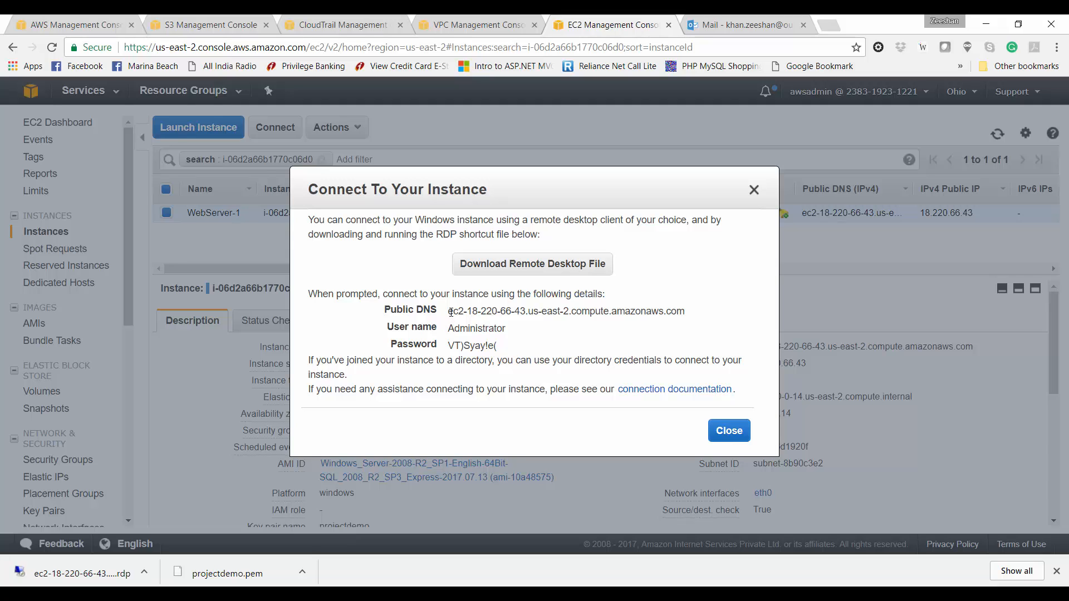
Step: Load the instance's public DNS in a private browser window, then return to the remote server
triple_click(451, 312)
right_click(469, 312)
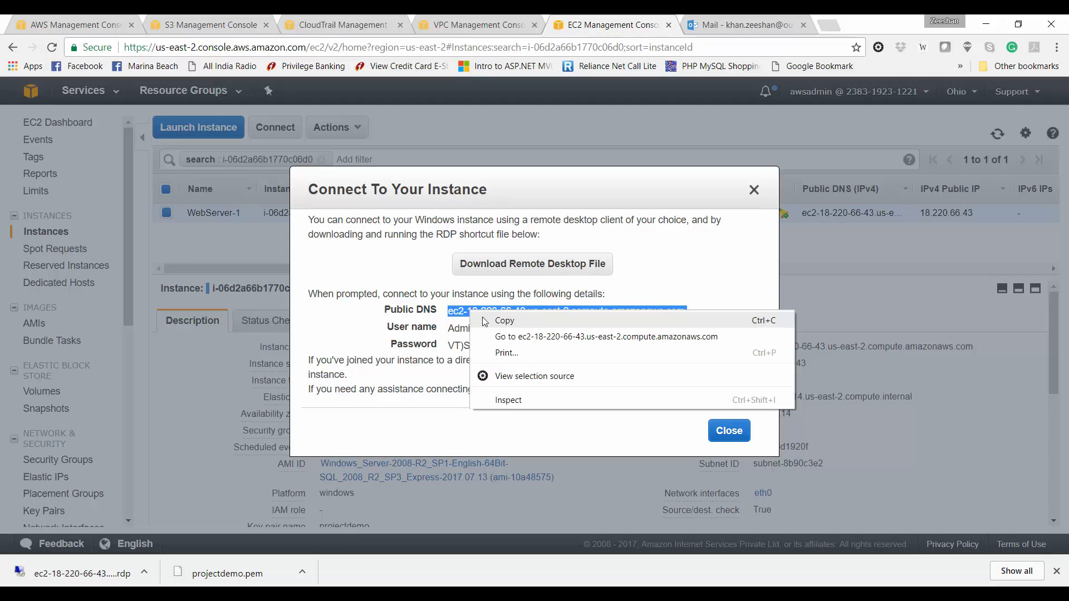
left_click(484, 322)
key("ctrl+shift+n")
key("ctrl+v")
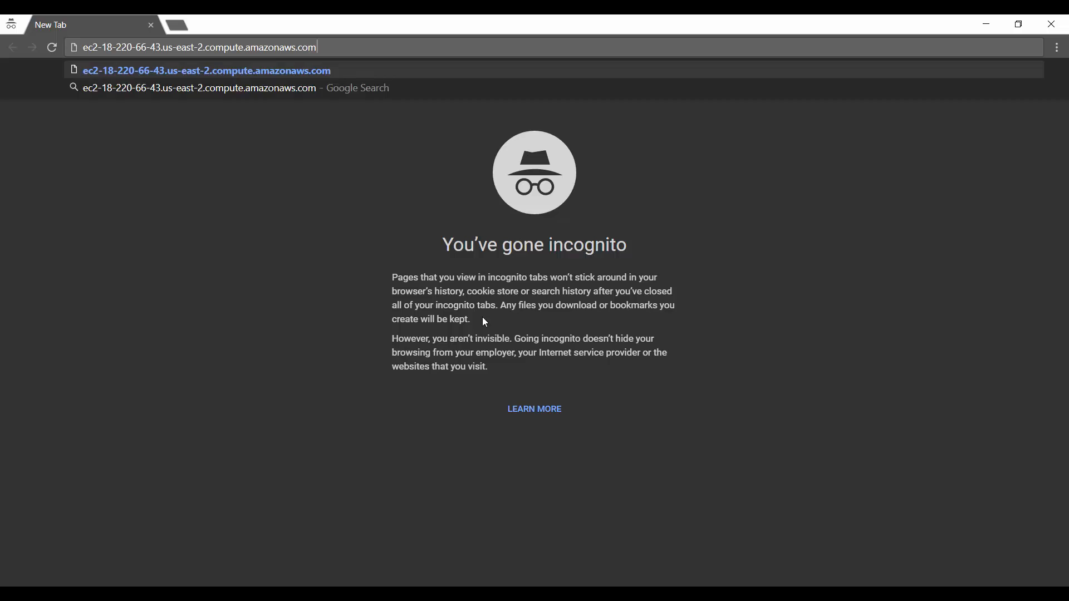
key("Return")
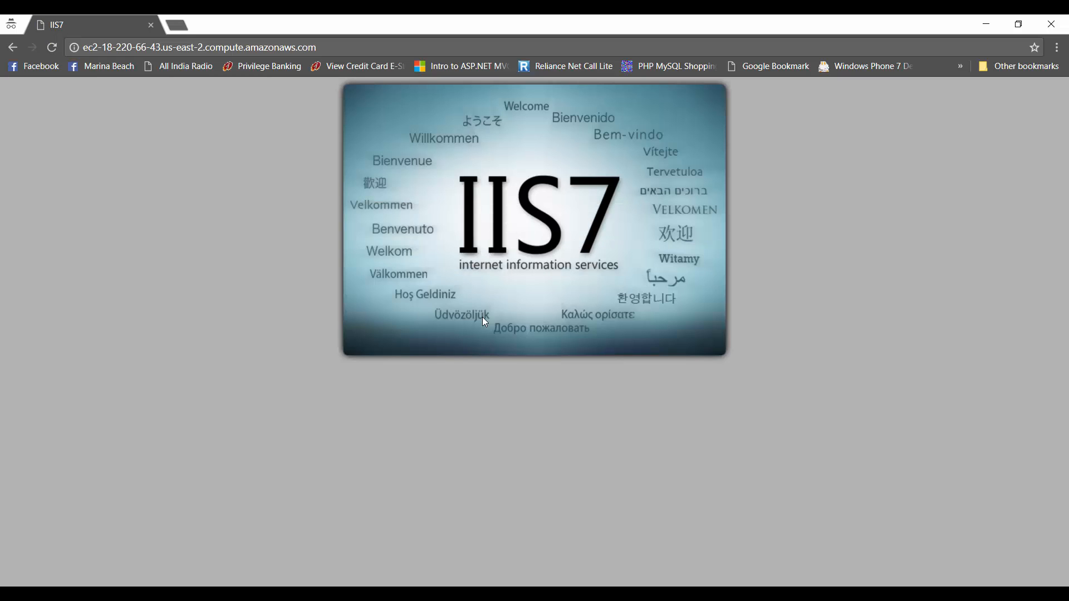
mouse_move(482, 569)
left_click(474, 540)
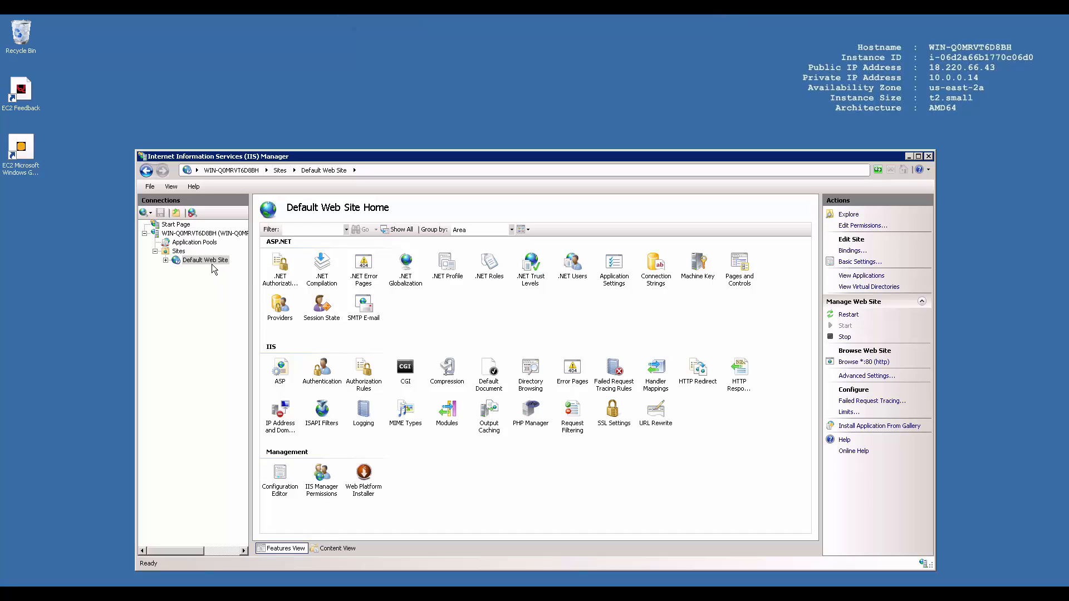
Step: Open the Default Web Site's wwwroot folder and delete its three default files
left_click(212, 265)
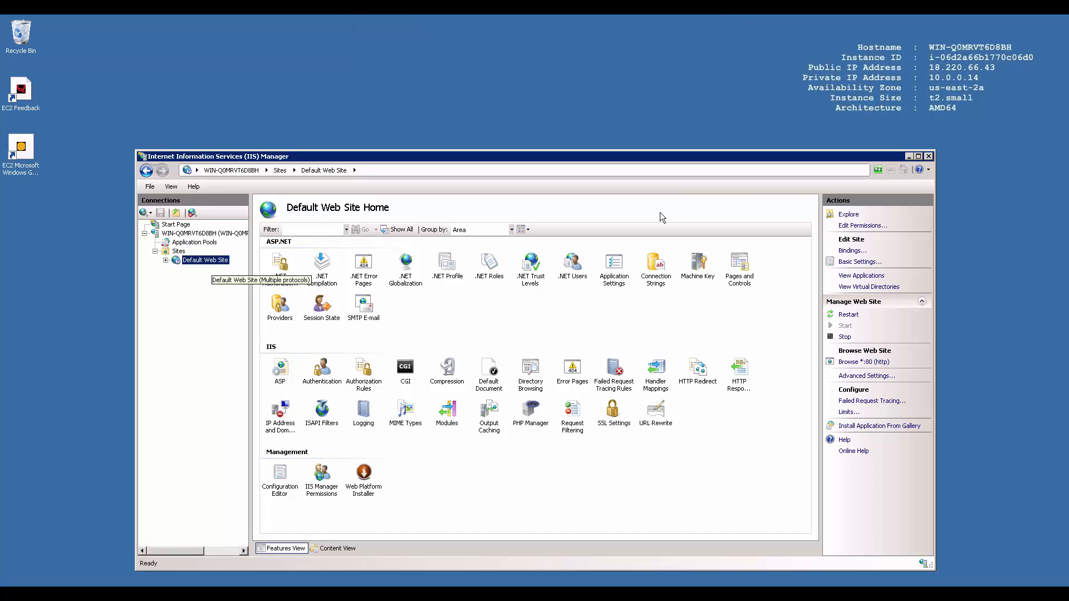
left_click(848, 215)
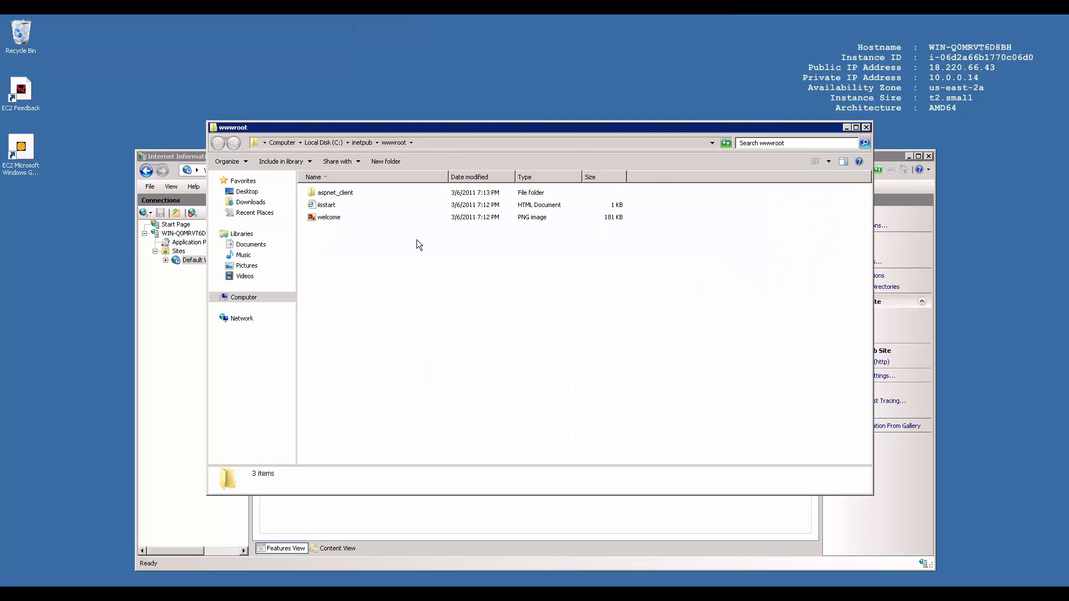
left_click_drag(349, 279, 337, 205)
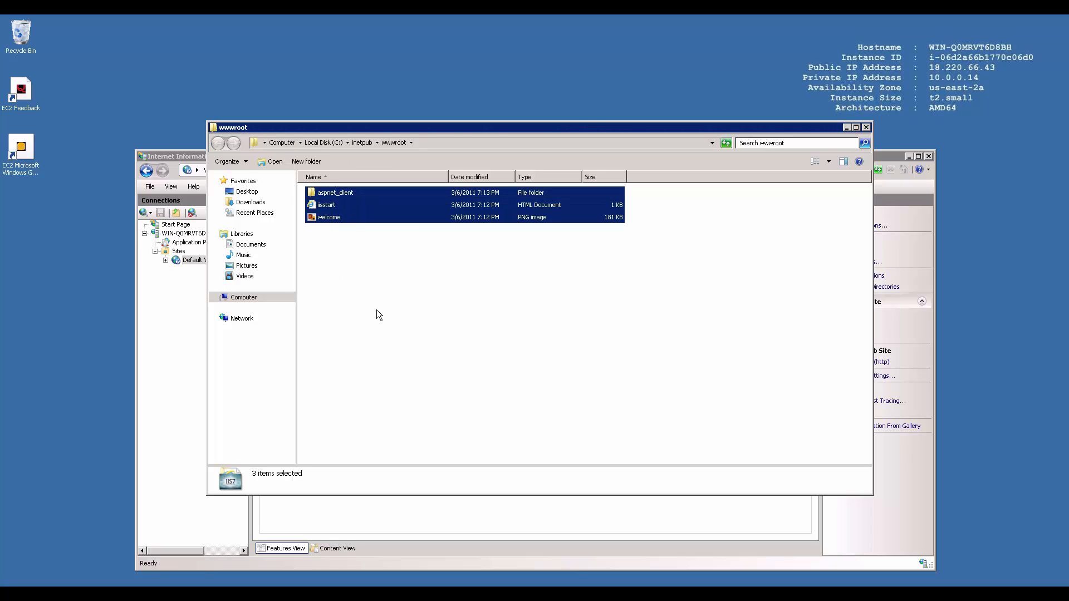
key("Delete")
key("Return")
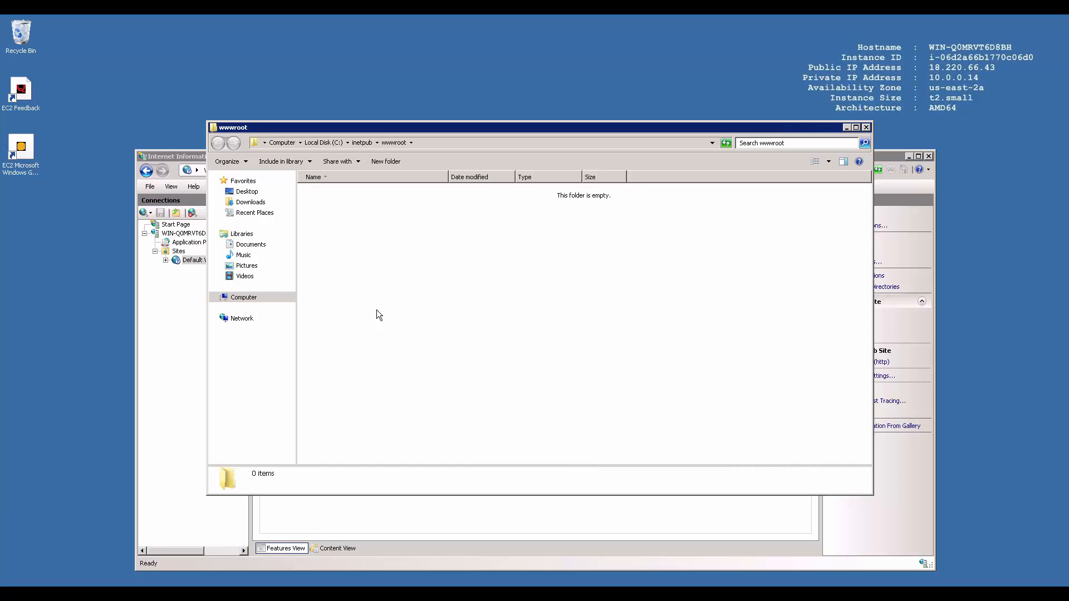
Step: Paste all items from Downloads\project into wwwroot, then switch back to the browser
left_click(248, 202)
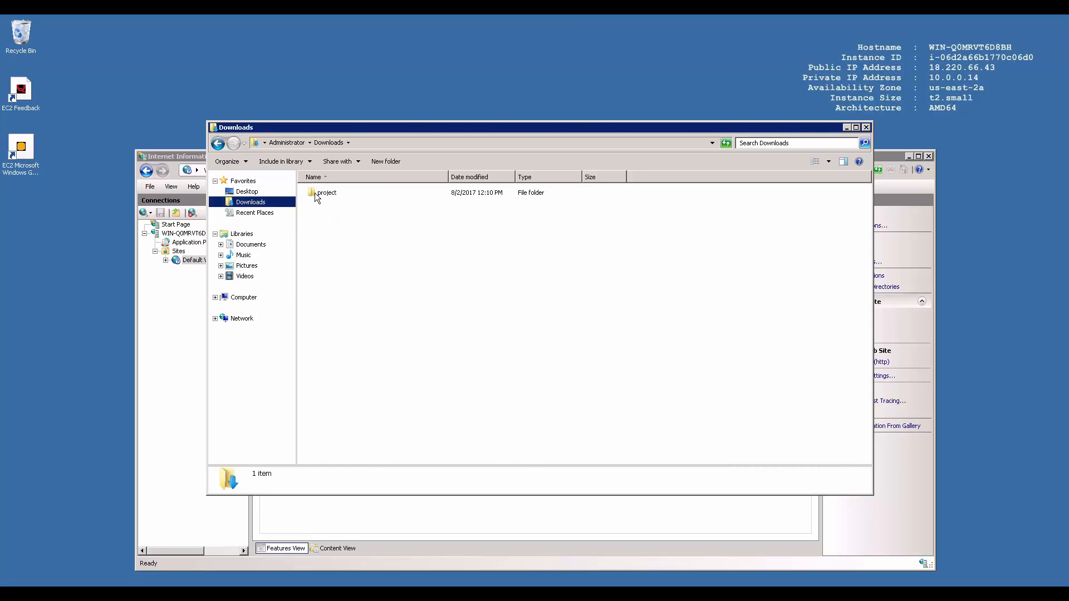
double_click(316, 196)
key("ctrl+a")
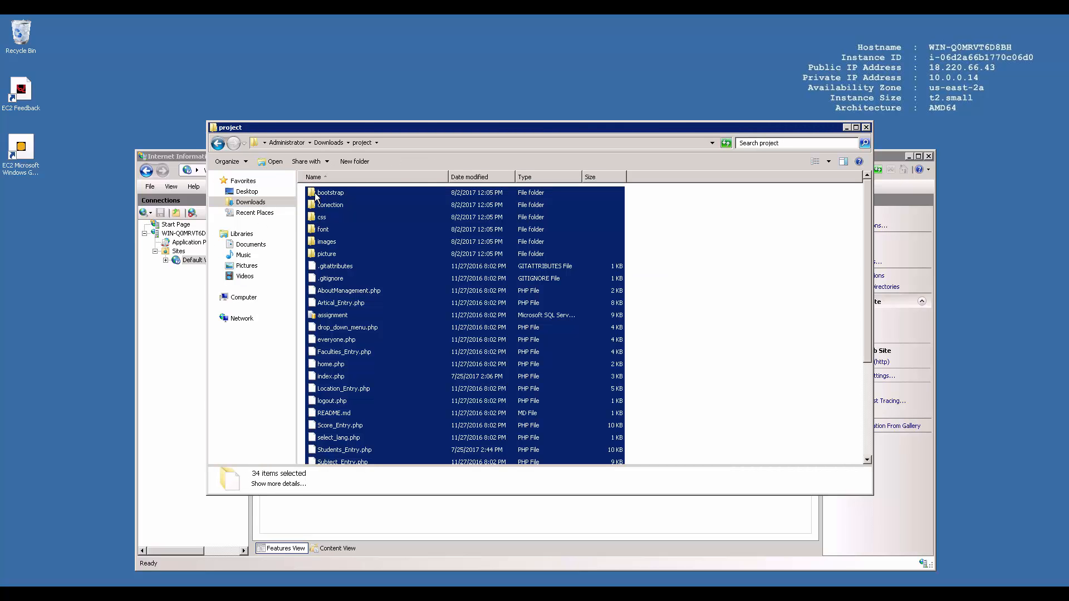
key("BackSpace")
key("BackSpace")
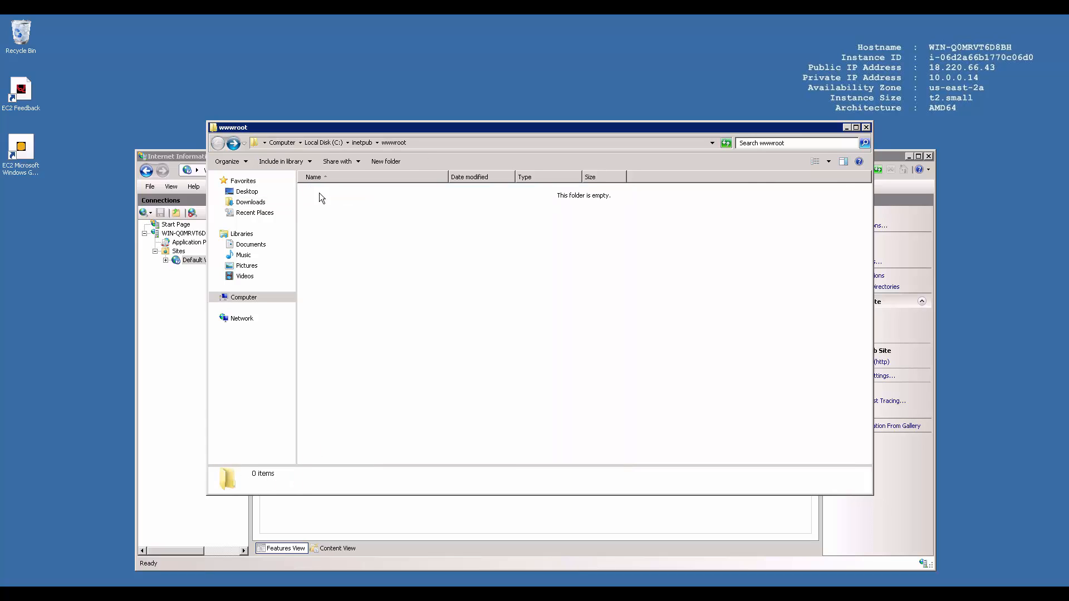
right_click(376, 232)
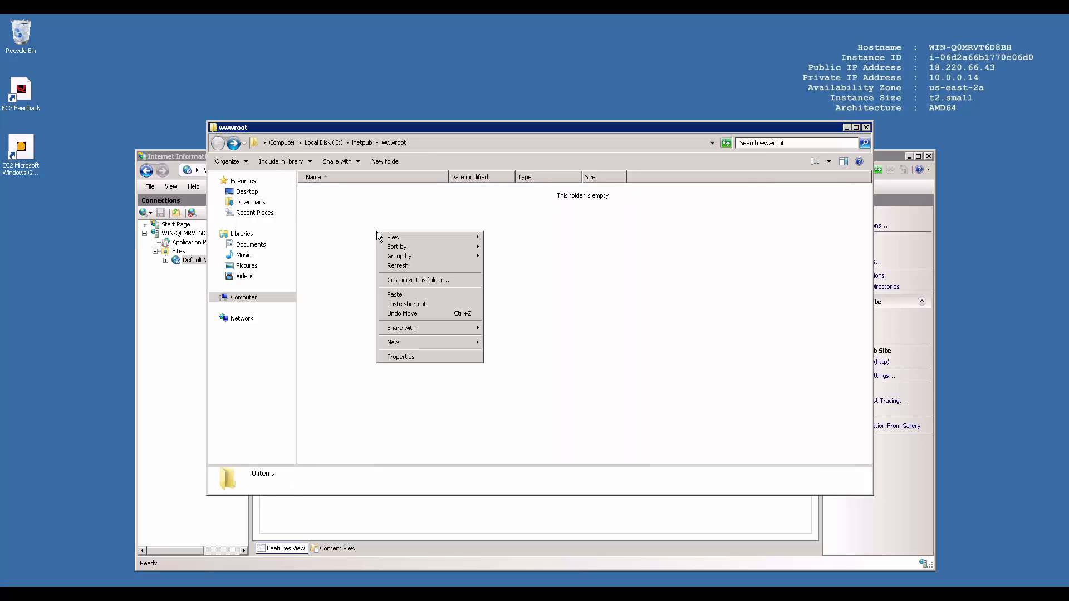
left_click(408, 300)
mouse_move(614, 17)
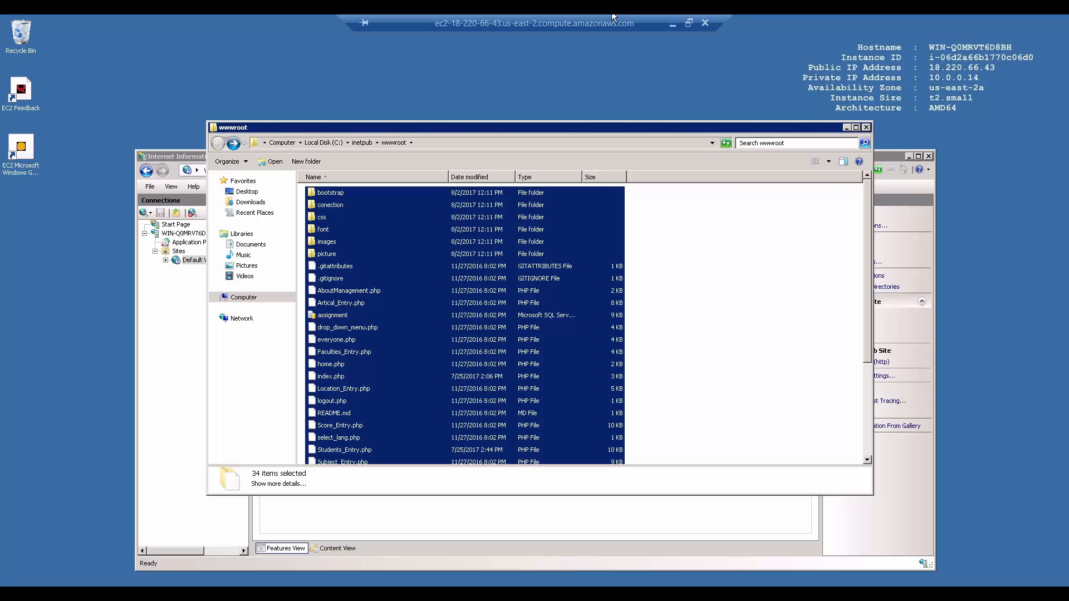
left_click(671, 22)
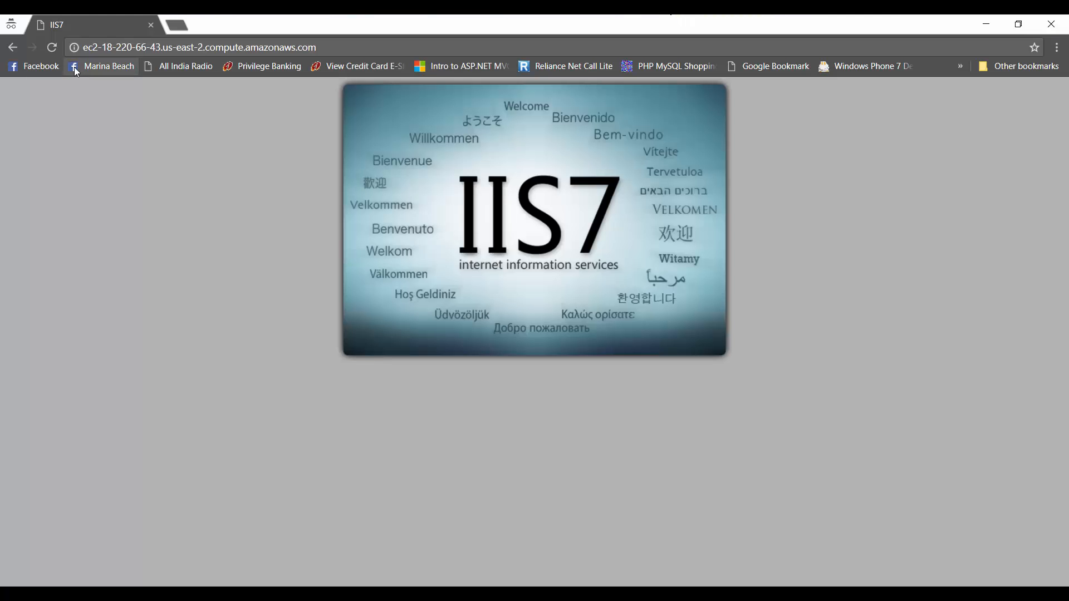
Step: Reload the site, then browse the conection folder and the wwwroot files
left_click(51, 49)
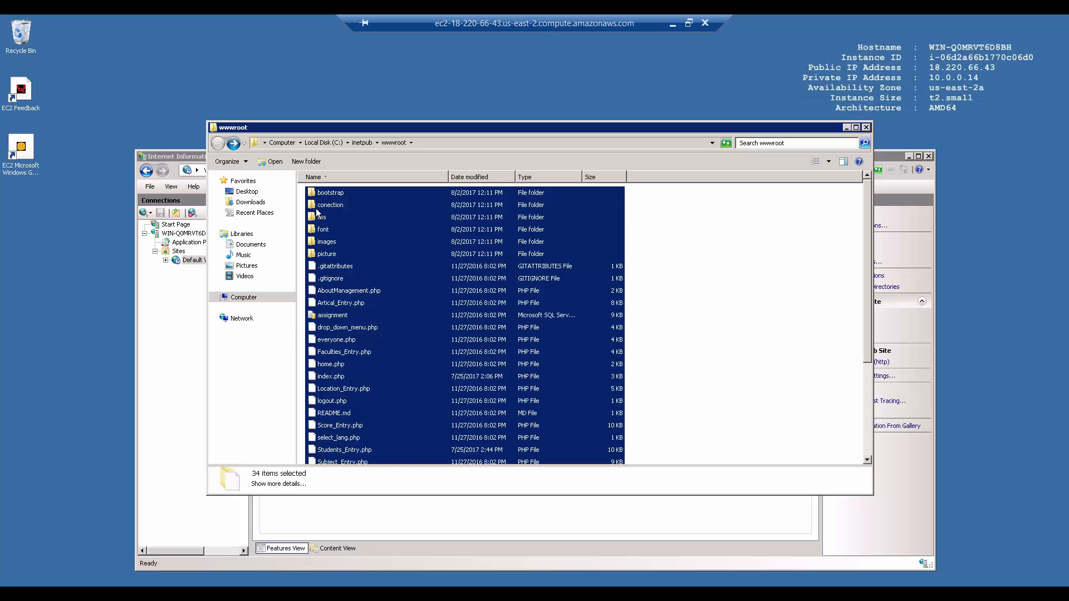
left_click(319, 211)
double_click(318, 210)
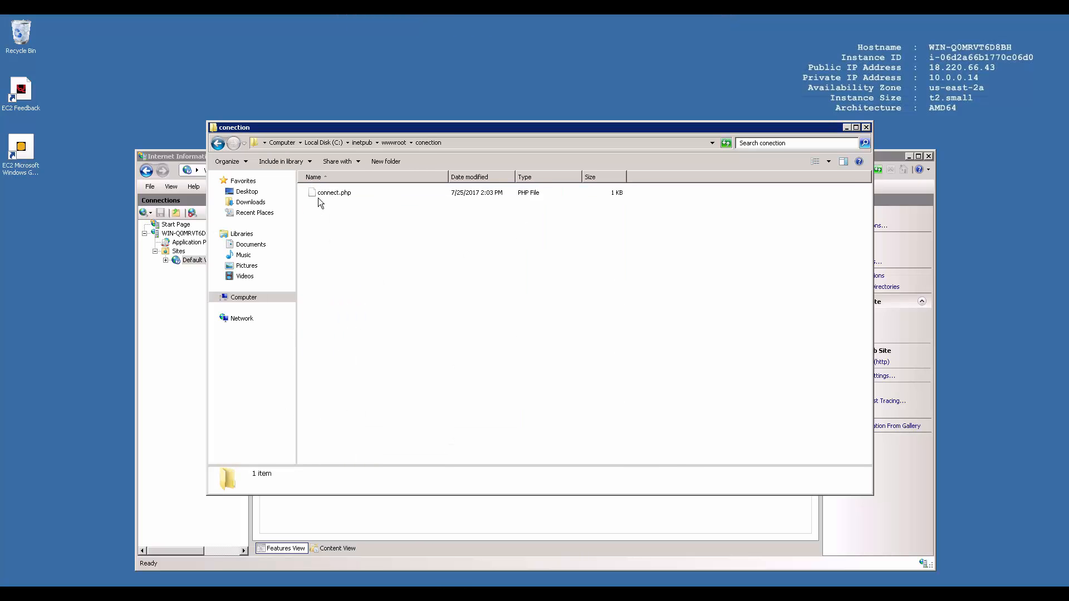
left_click(322, 193)
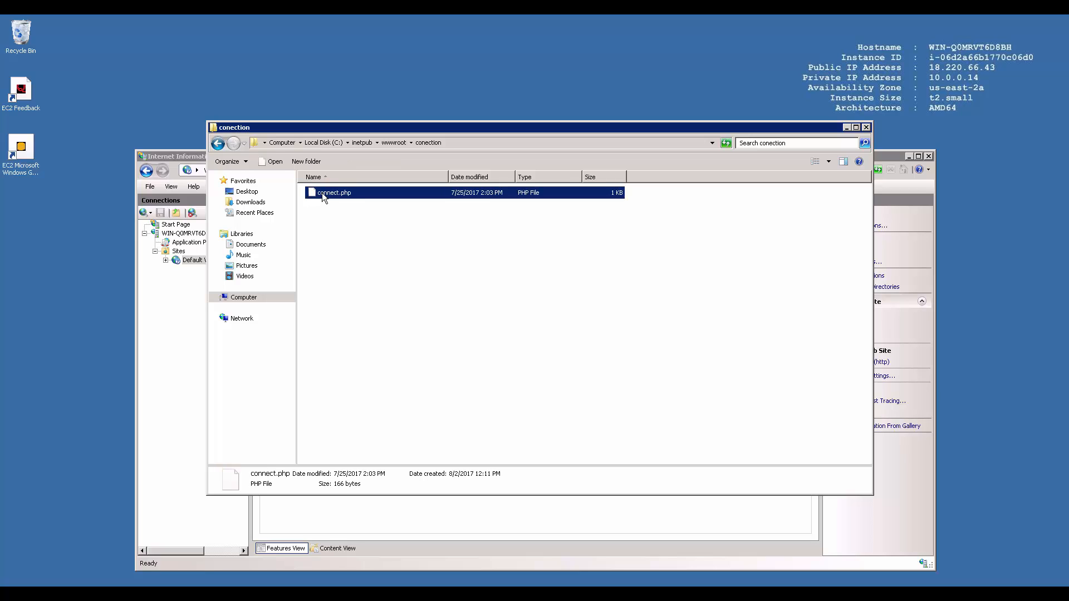
key("BackSpace")
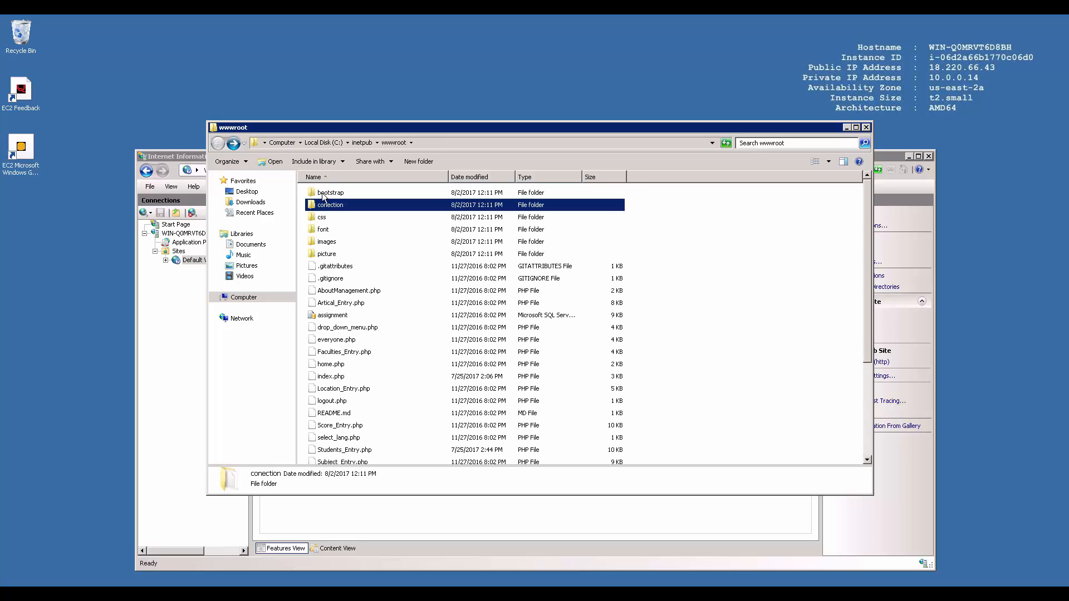
left_click(347, 317)
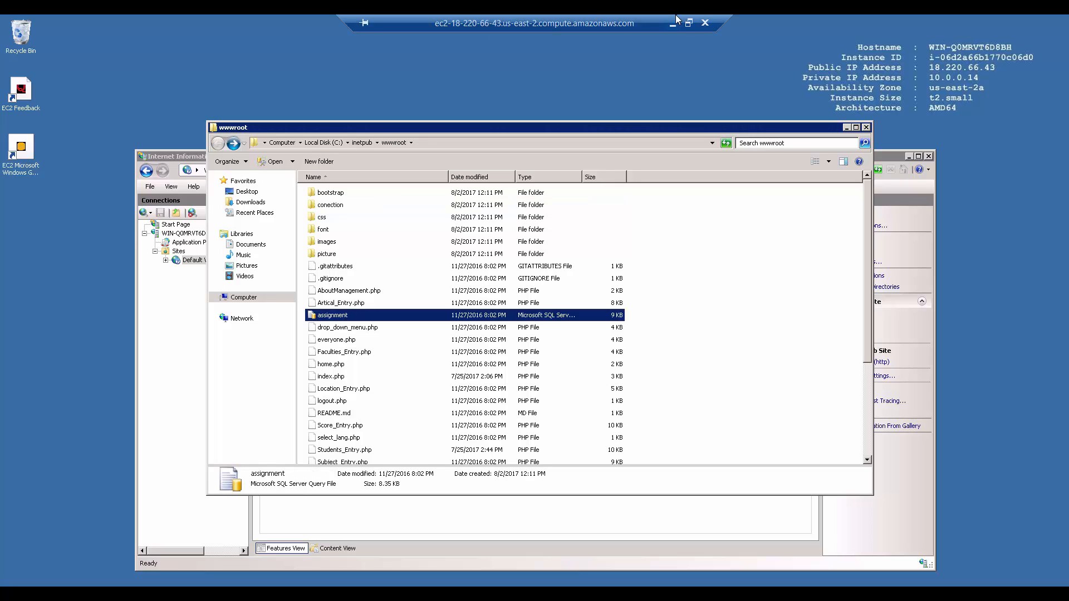
Step: Minimize the remote desktop and close the EC2 Connect To Your Instance dialog
left_click(677, 18)
key("alt+Tab")
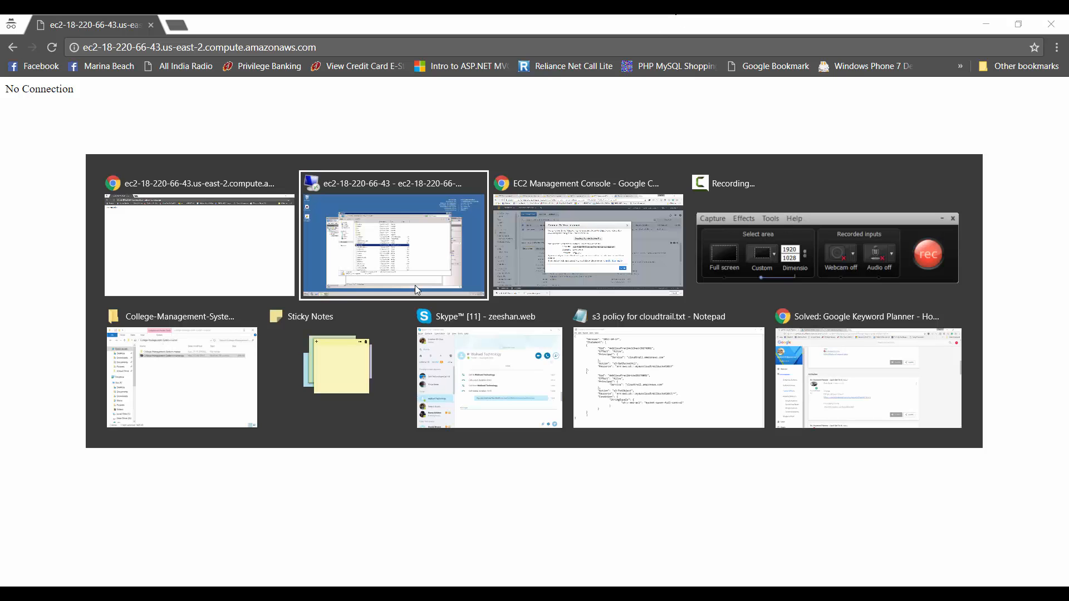
key("Tab")
left_click(727, 432)
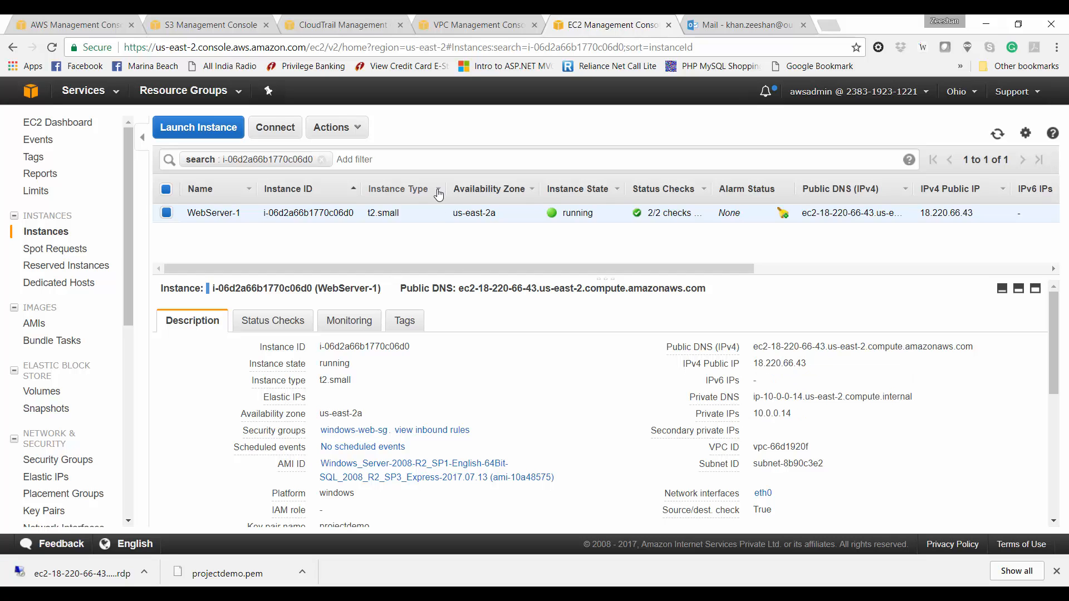
Step: Create an image of WebServer-1 named windows-web-php, described 'Windows with IIS, SQLSRV and PHP'
left_click(364, 132)
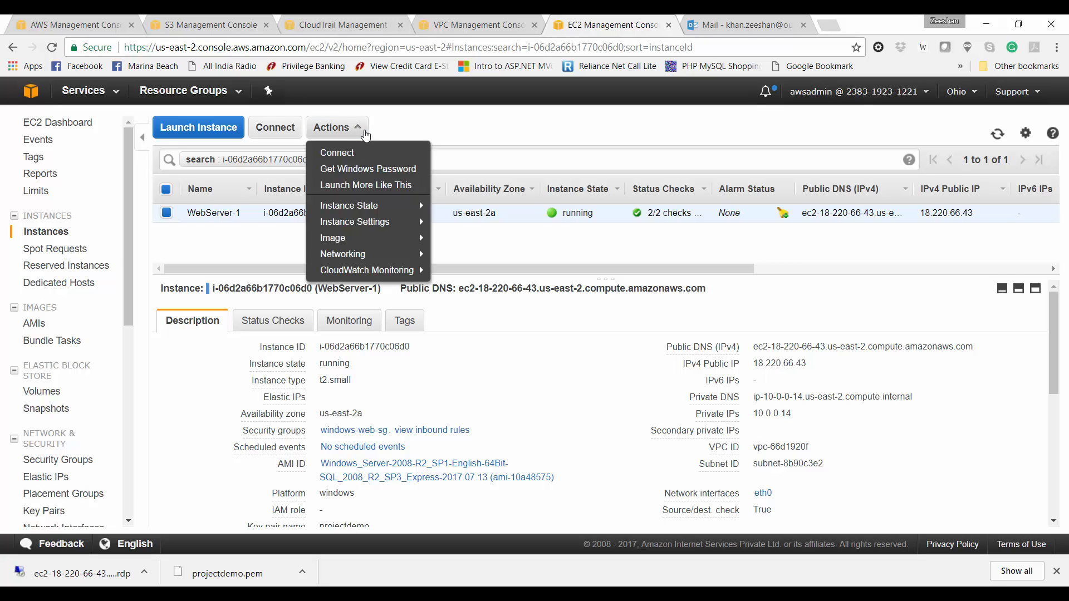
mouse_move(376, 238)
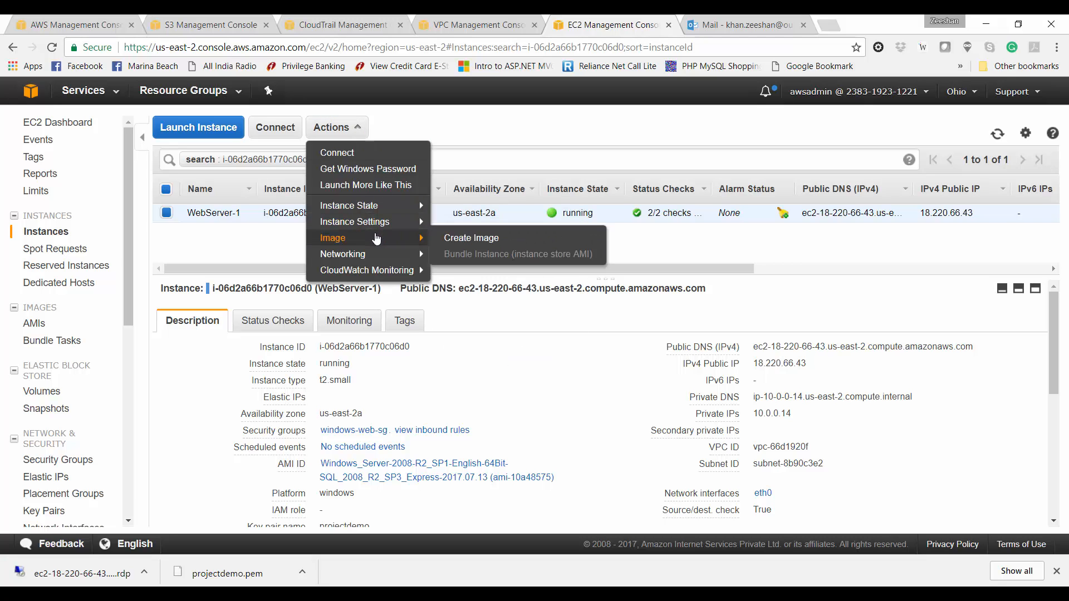
left_click(465, 242)
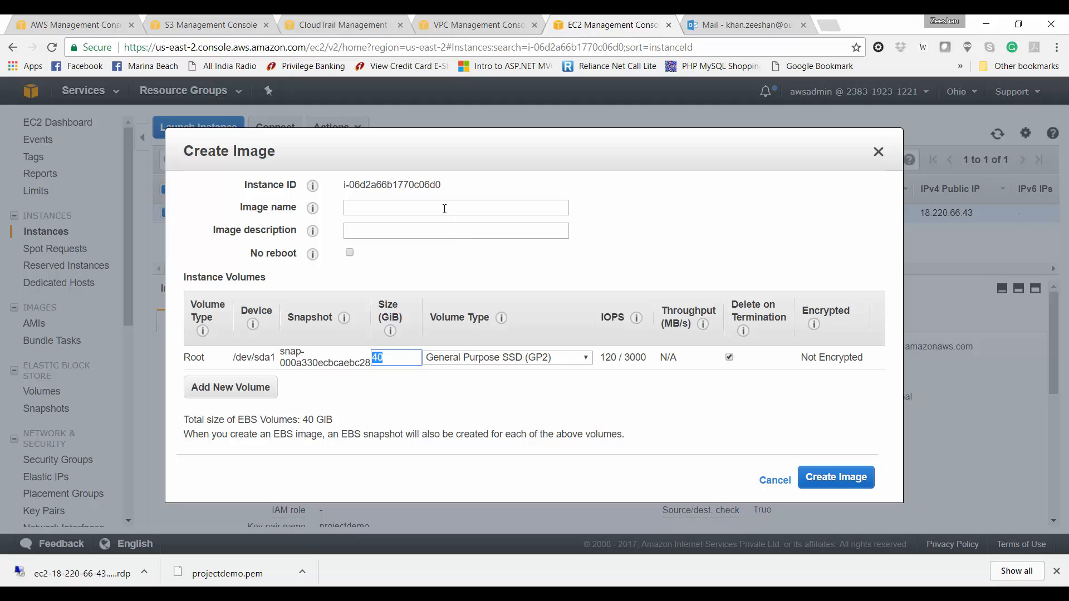
left_click(444, 209)
type("windows")
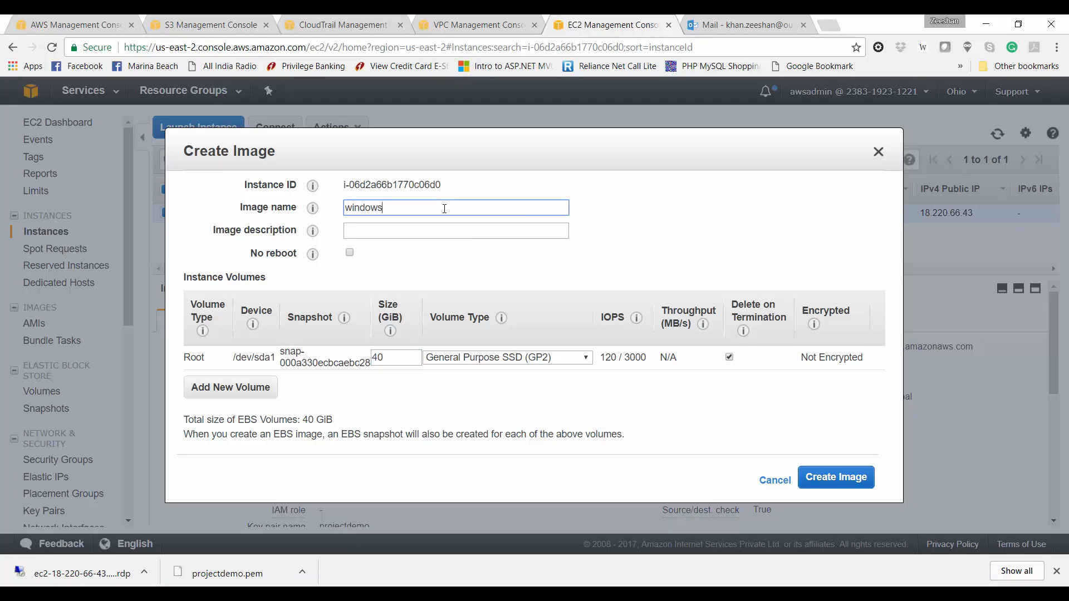
type("-web-php")
key("Tab")
type("W")
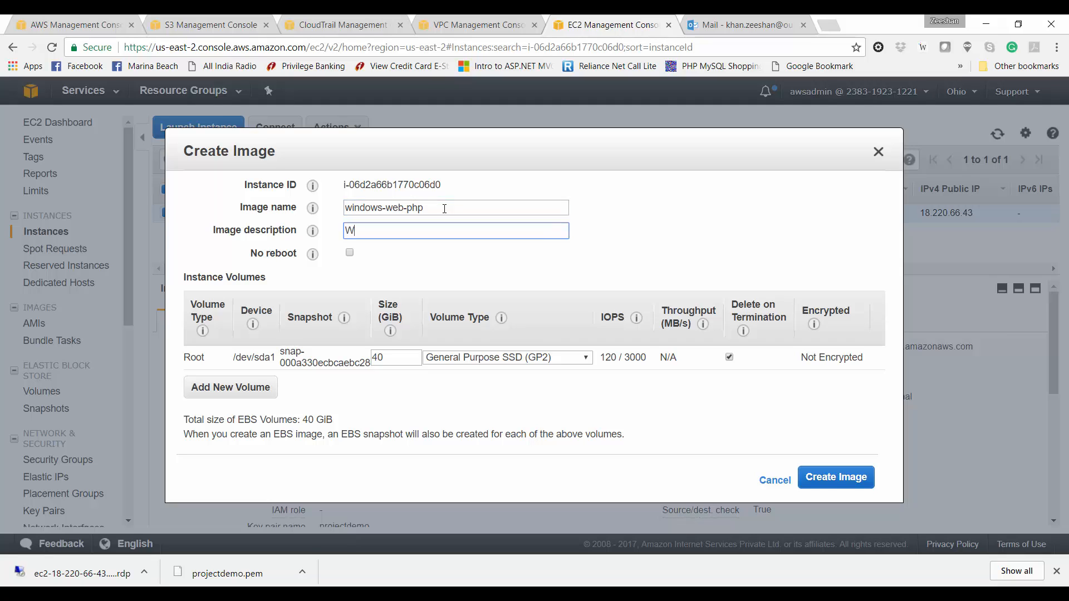
type("indows with IIS, SQLSRV and ")
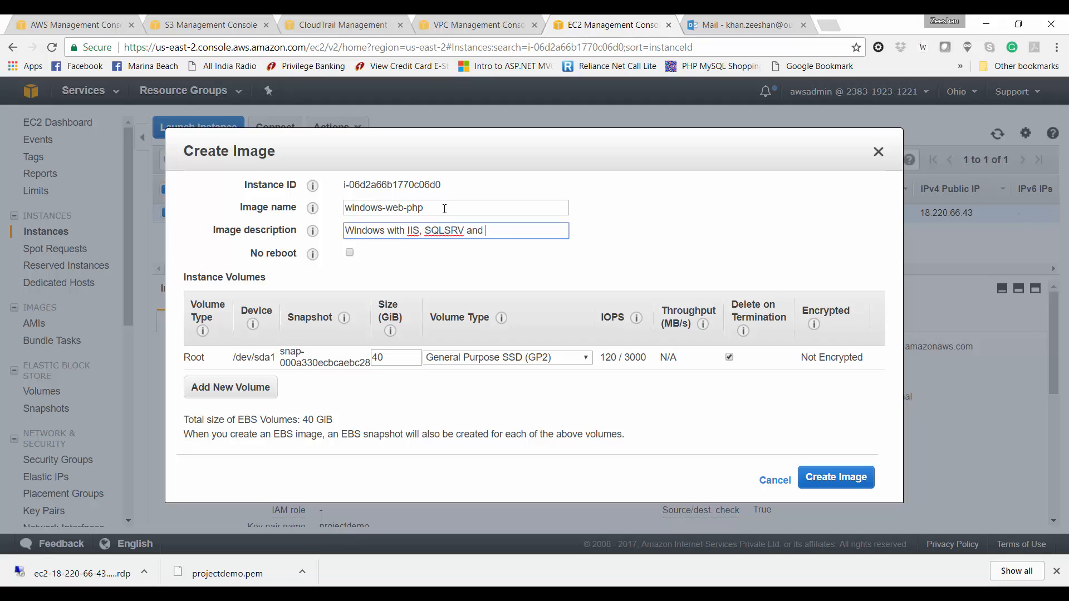
type("PHP")
left_click(827, 483)
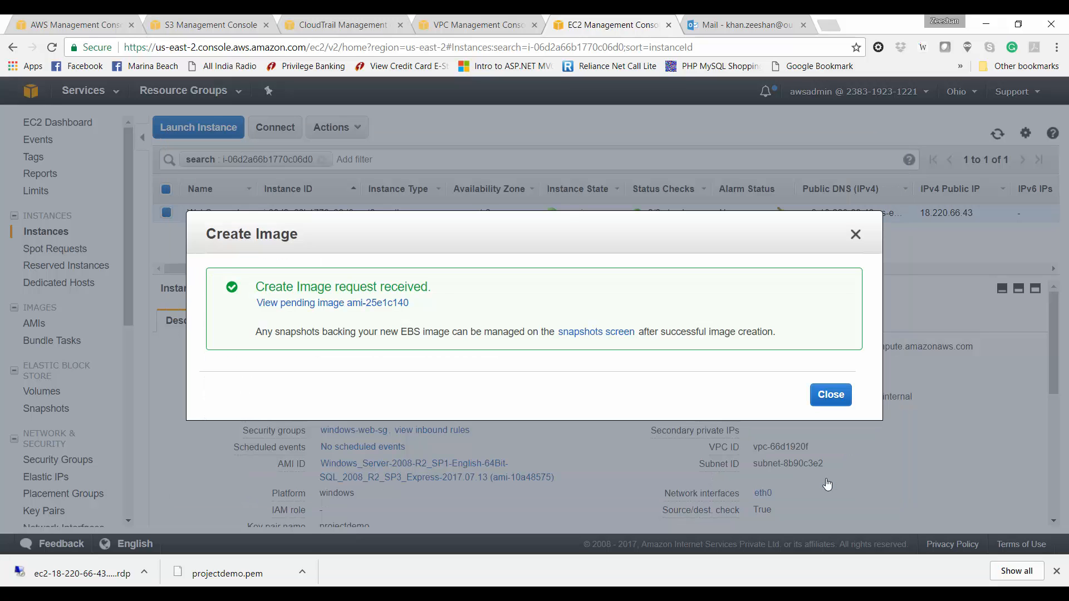
left_click(334, 304)
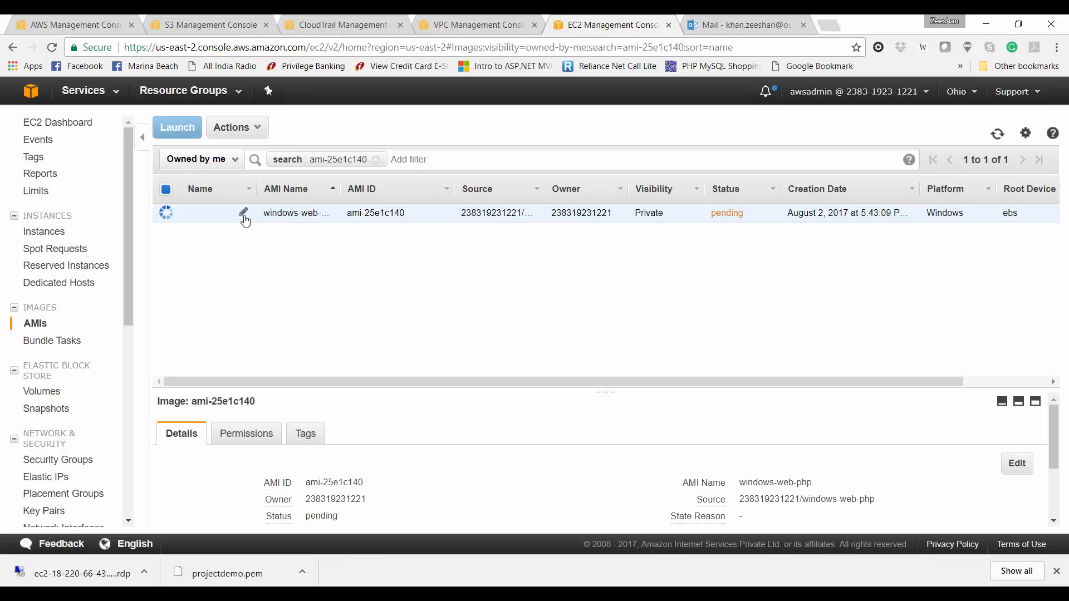
Step: Name the pending AMI windows-php, refresh the list, then go to the RDS service
left_click(244, 216)
type("windo")
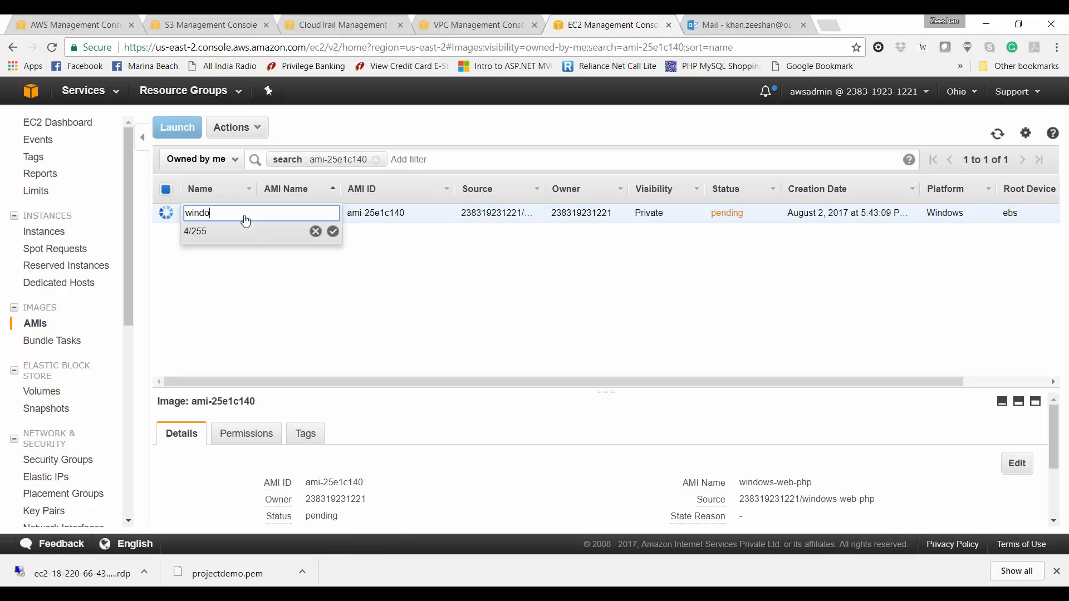
type("ws-php")
key("Return")
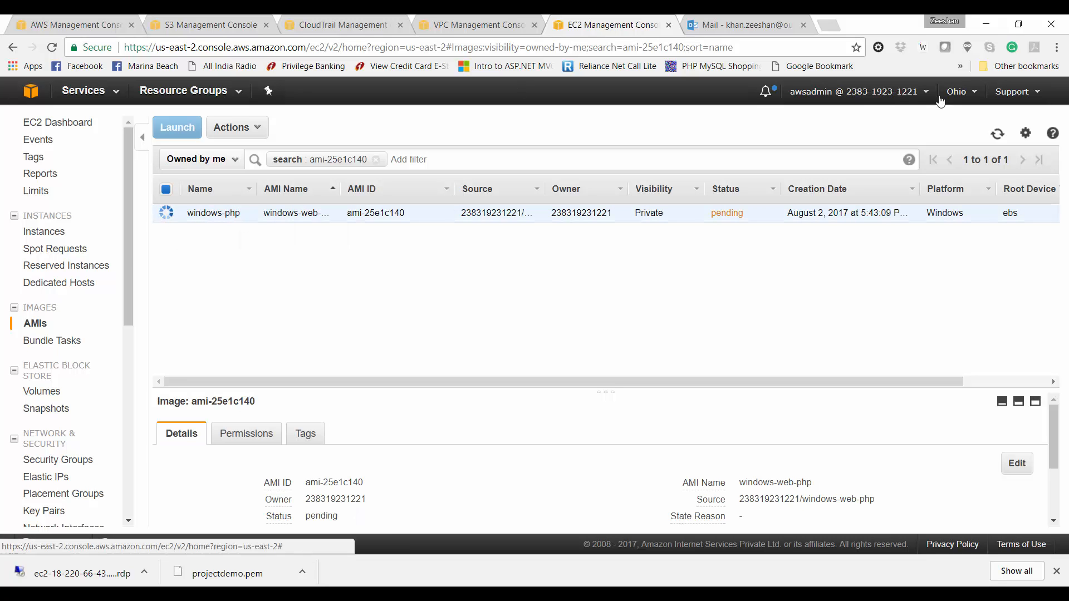
left_click(999, 135)
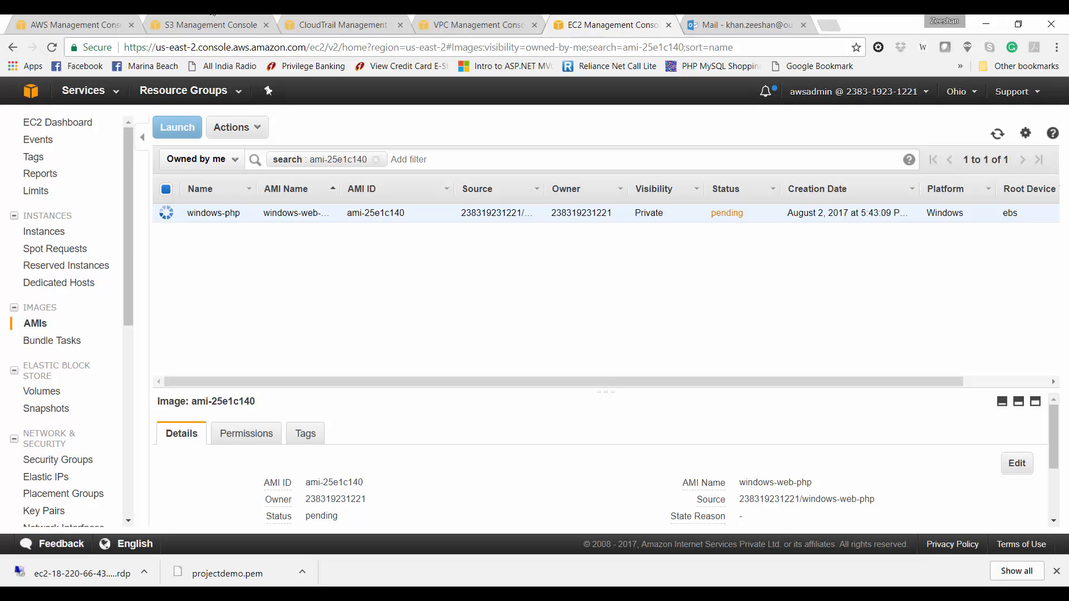
left_click(73, 24)
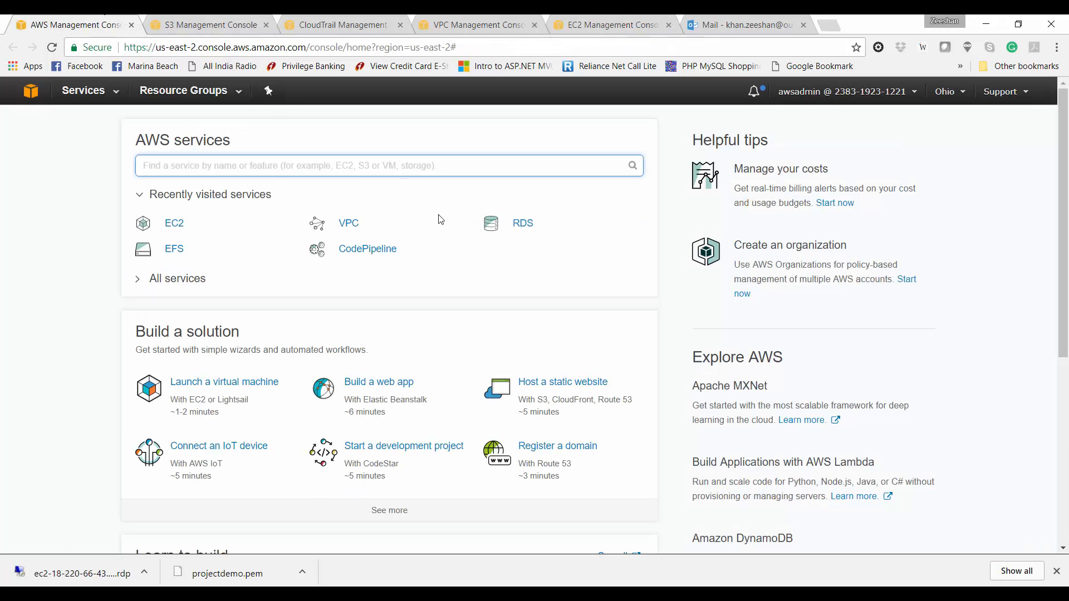
left_click(521, 225)
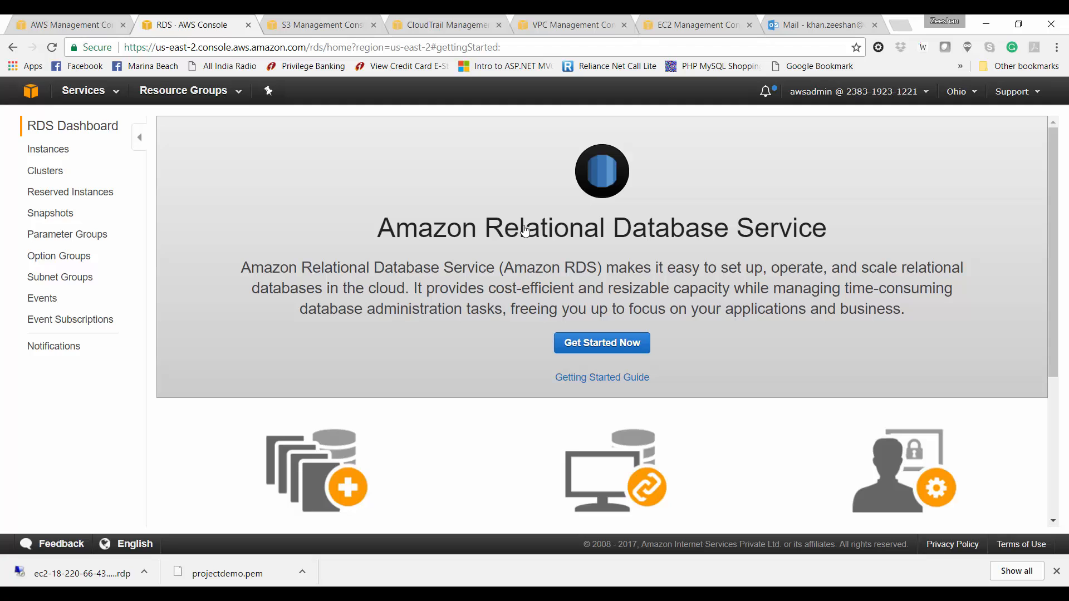
Step: Start a new DB instance launch using MySQL's Dev/Test option
left_click(618, 346)
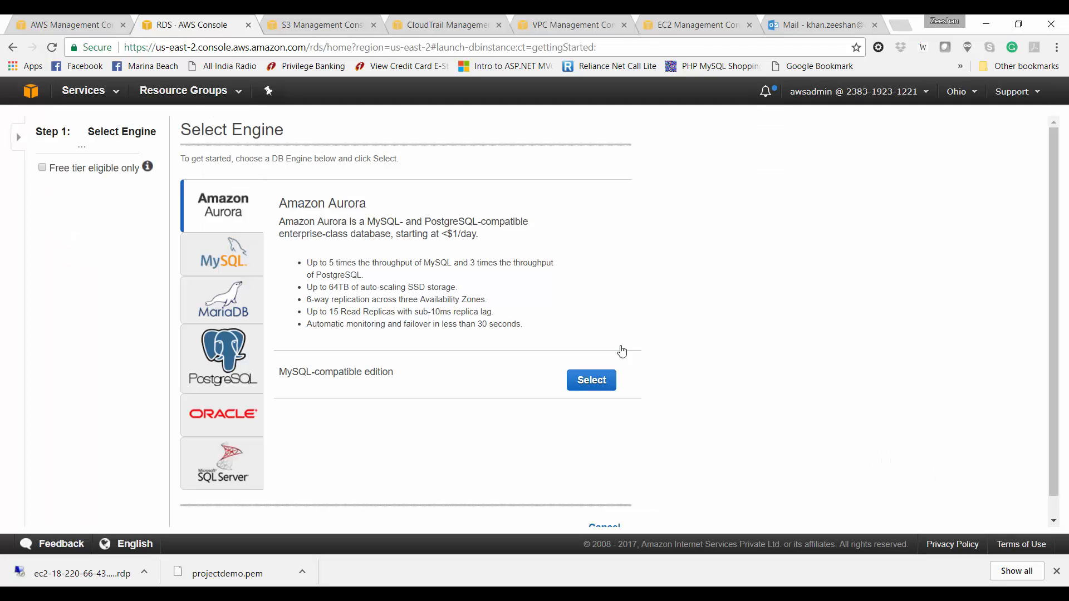
left_click(207, 255)
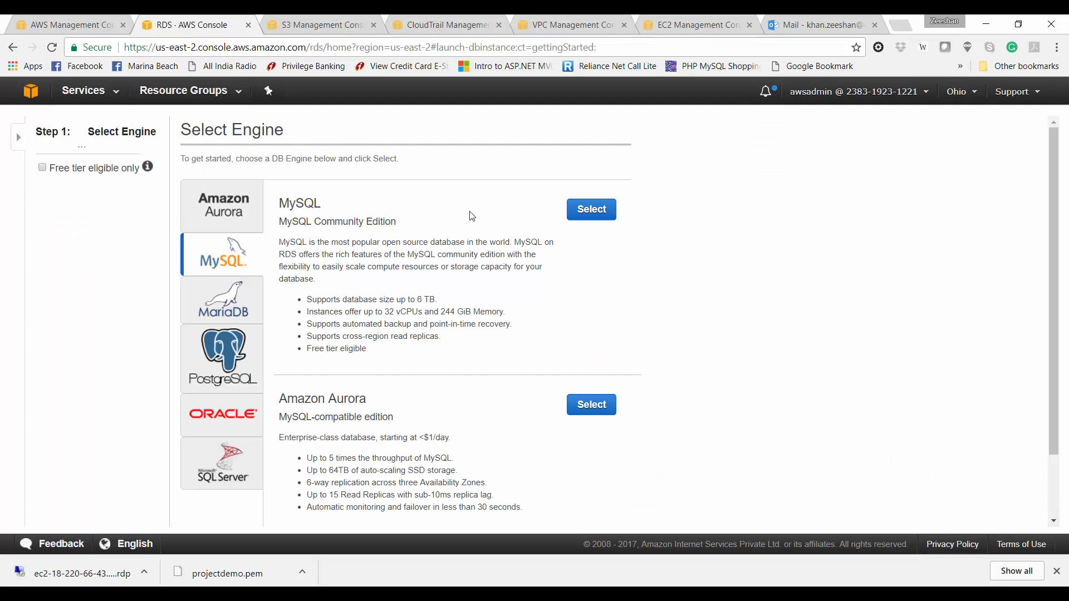
left_click(593, 209)
left_click(594, 210)
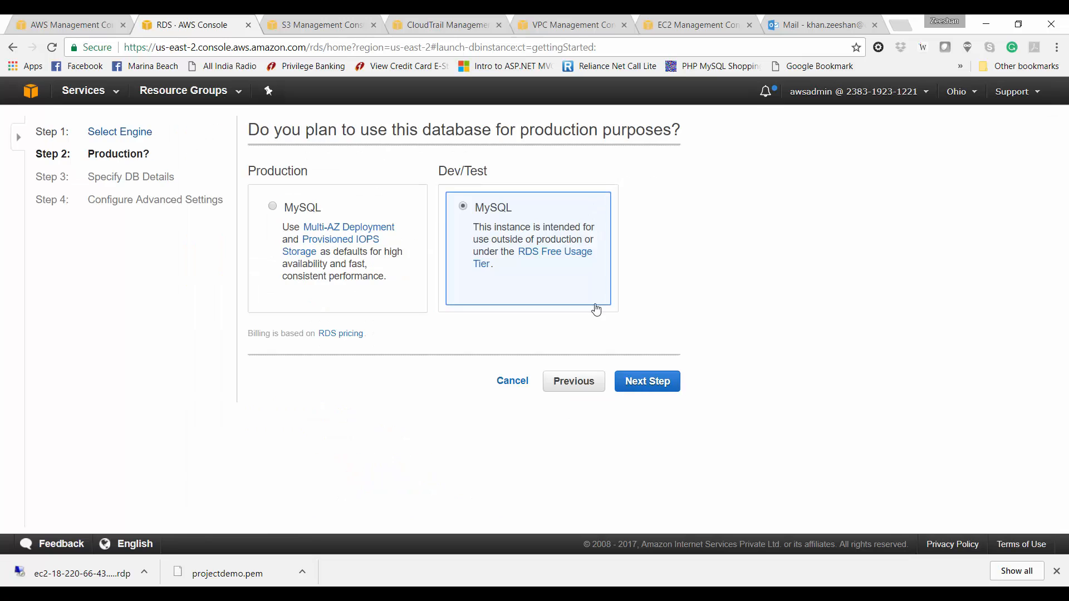
left_click(641, 388)
Step: Choose db.t2.micro, no Multi-AZ deployment, and General Purpose (SSD) storage
left_click(484, 411)
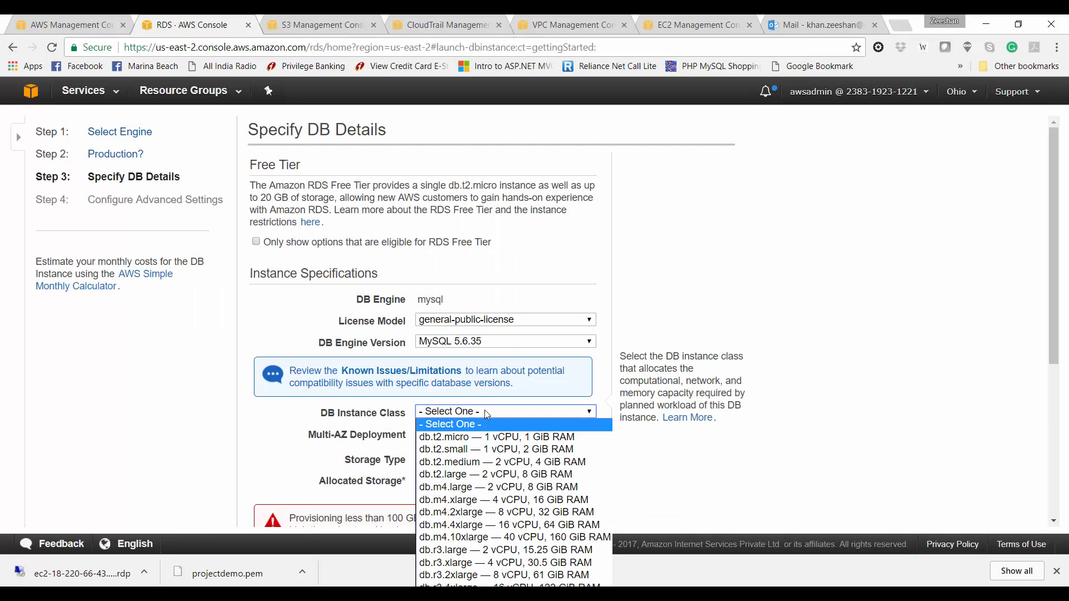
left_click(488, 437)
scroll(551, 239, "down", 3)
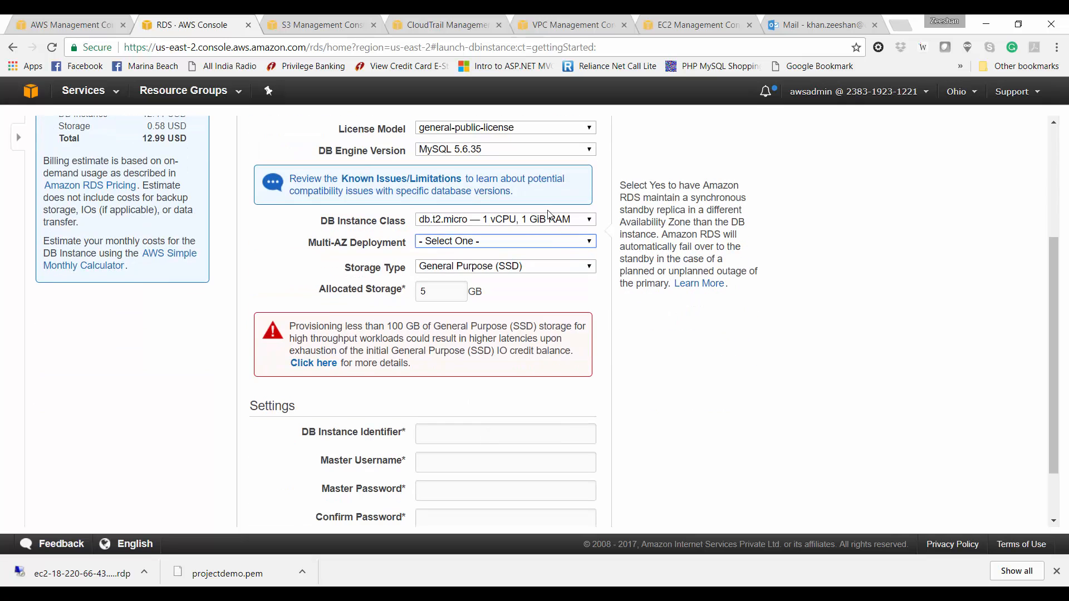
left_click(551, 244)
left_click(552, 264)
left_click(551, 266)
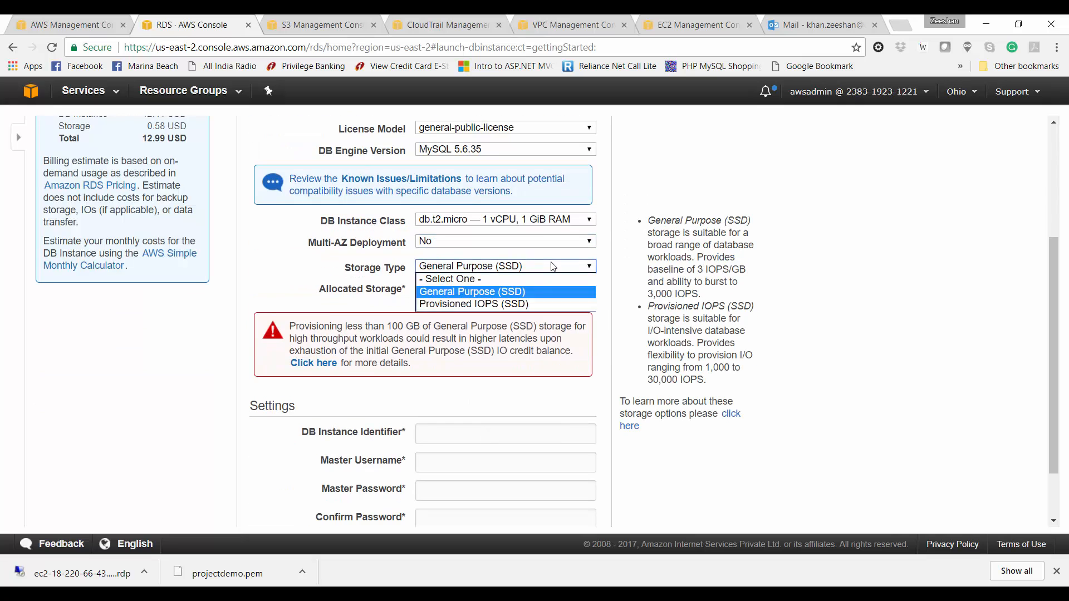
left_click(505, 292)
scroll(490, 392, "down", 2)
Step: Enter DB identifier projectdemo, master username root, and the master password
left_click(506, 368)
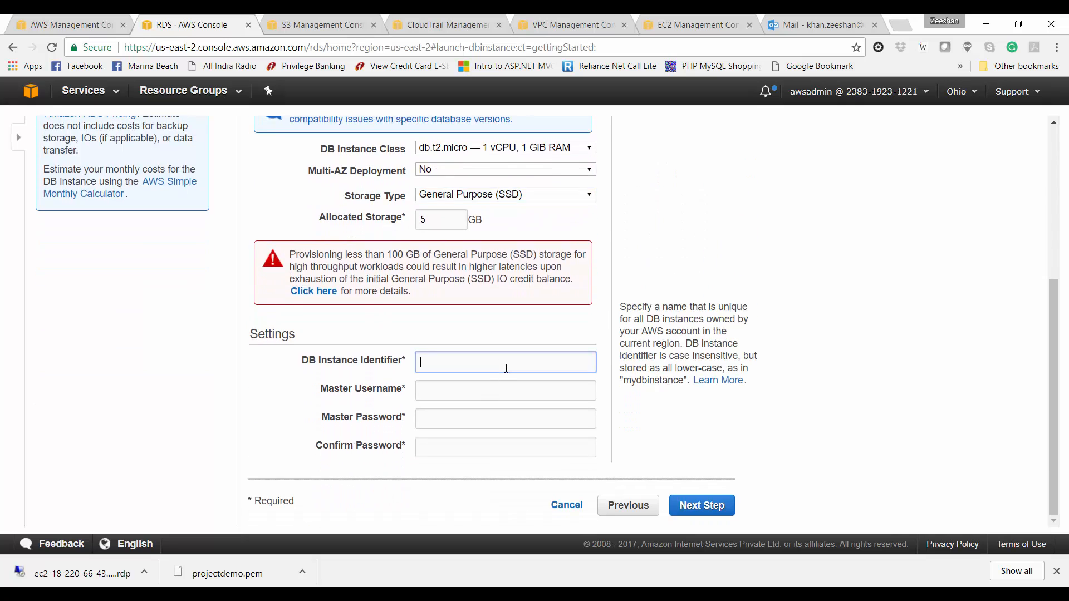
type("projectdemo")
key("Tab")
type("root")
key("Tab")
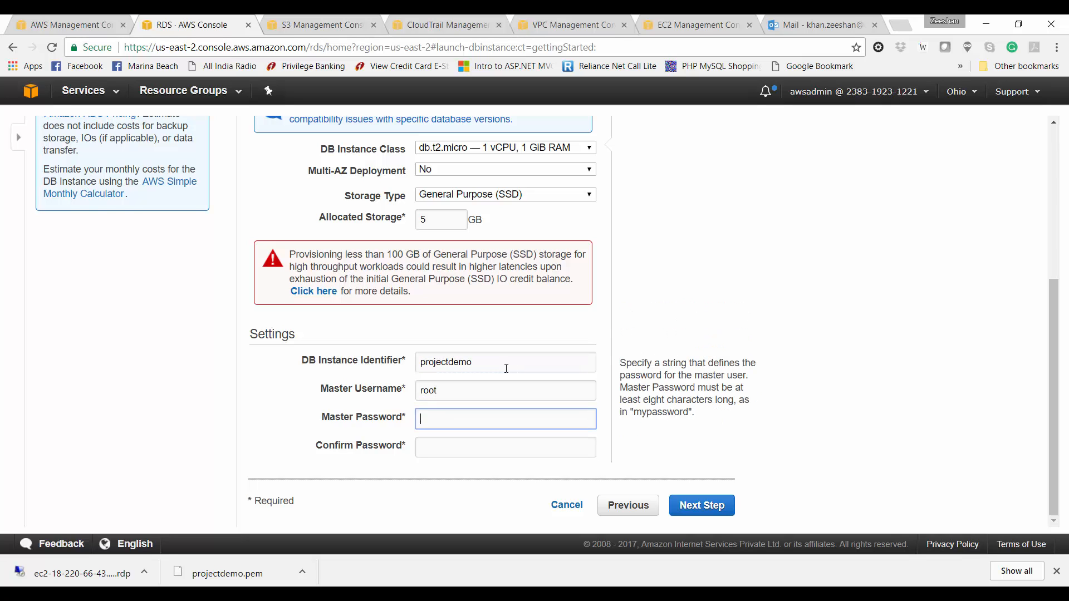
type("•••••••••••")
key("Tab")
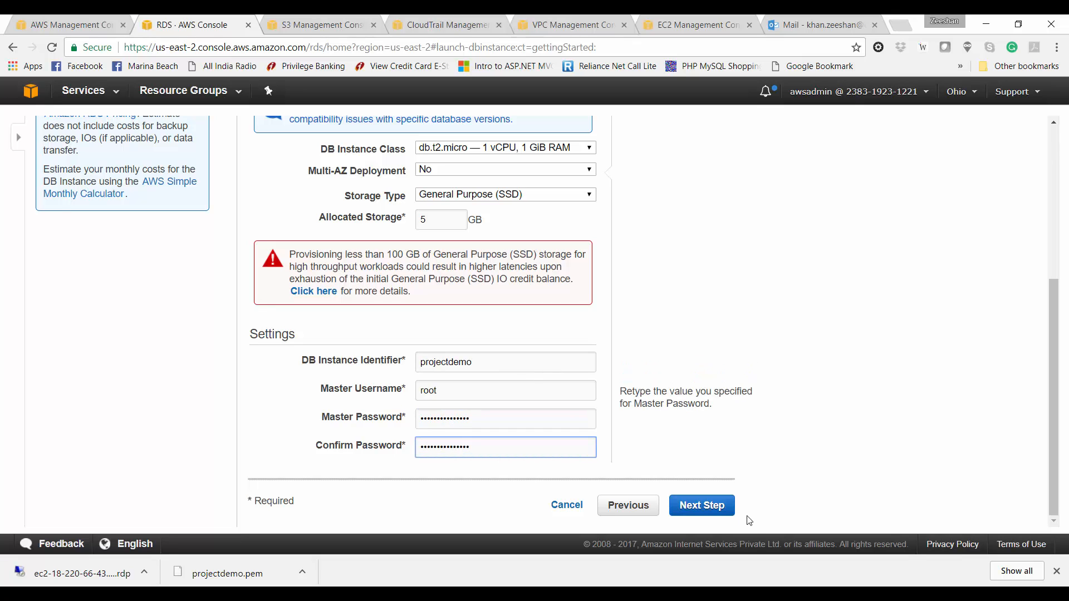
Step: Pick the awsprojectdemo VPC, find no usable subnet group, and cancel the DB launch
left_click(707, 514)
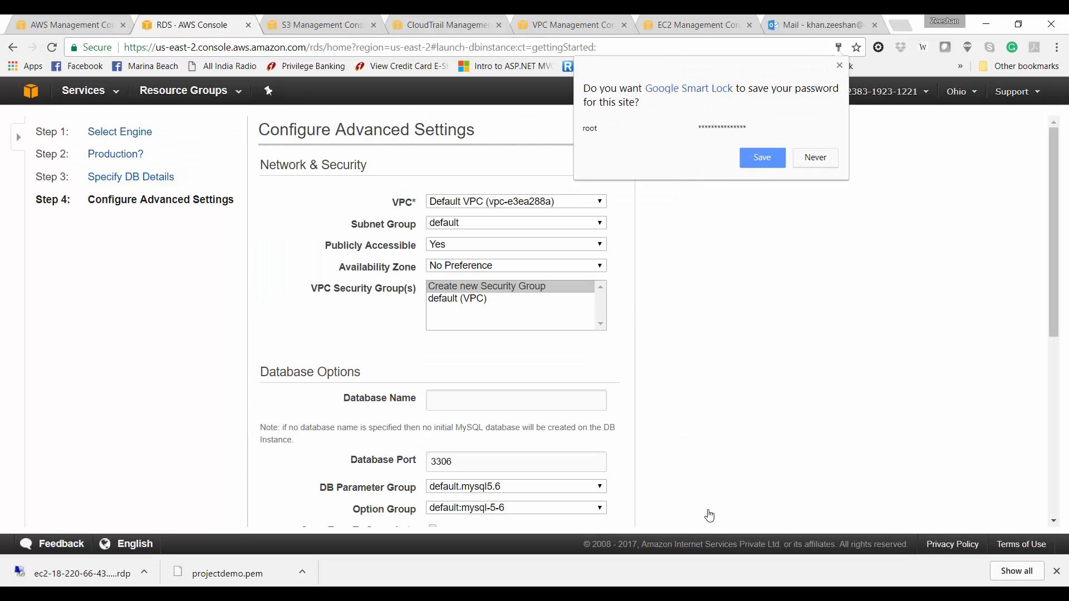
left_click(815, 158)
left_click(521, 202)
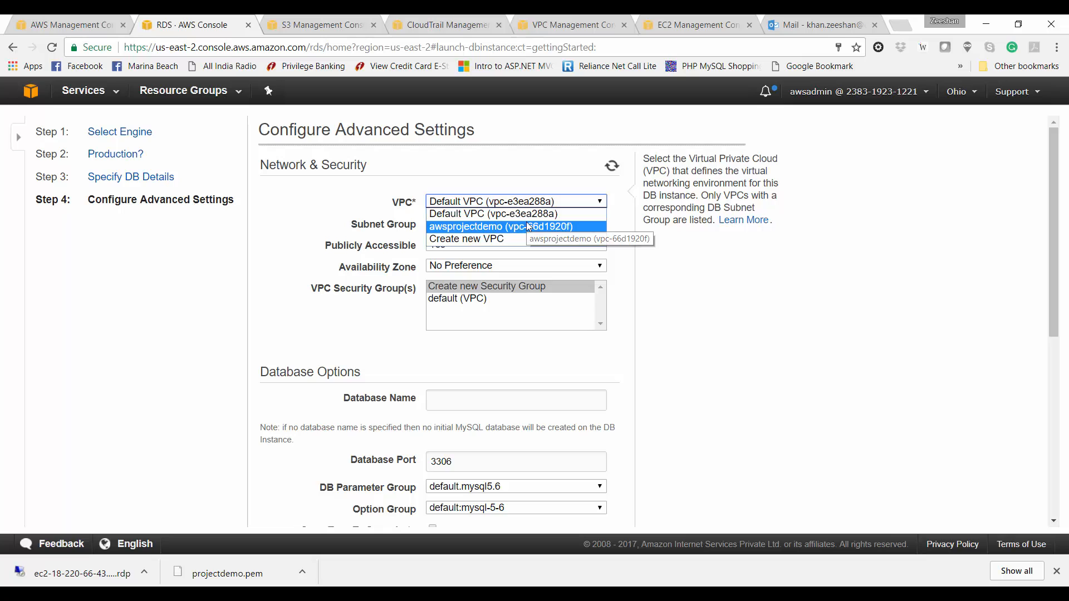
left_click(528, 226)
left_click(529, 223)
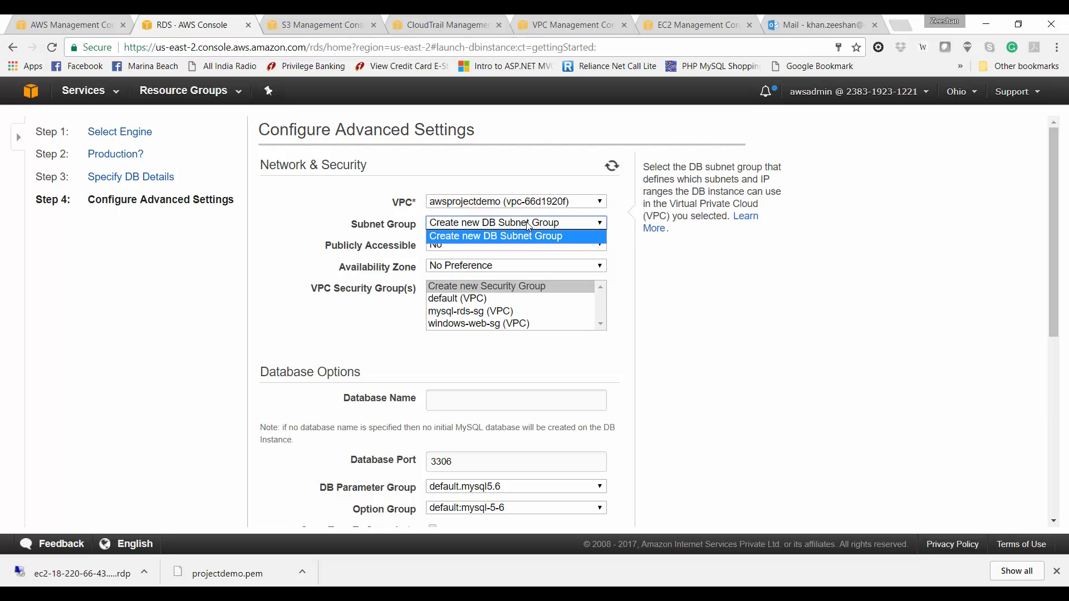
left_click(697, 265)
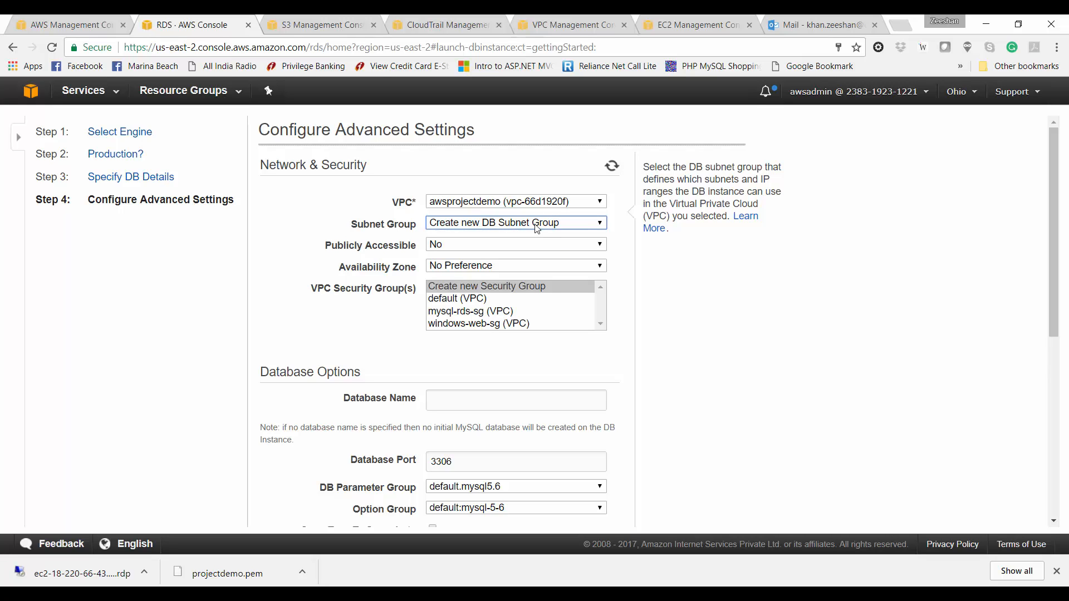
scroll(635, 322, "down", 6)
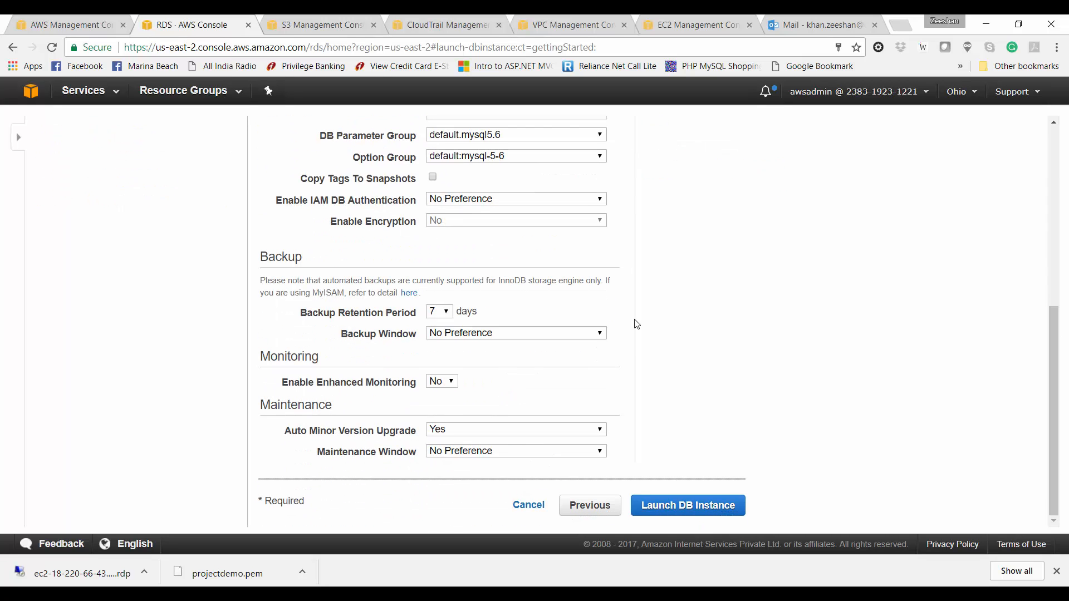
left_click(529, 506)
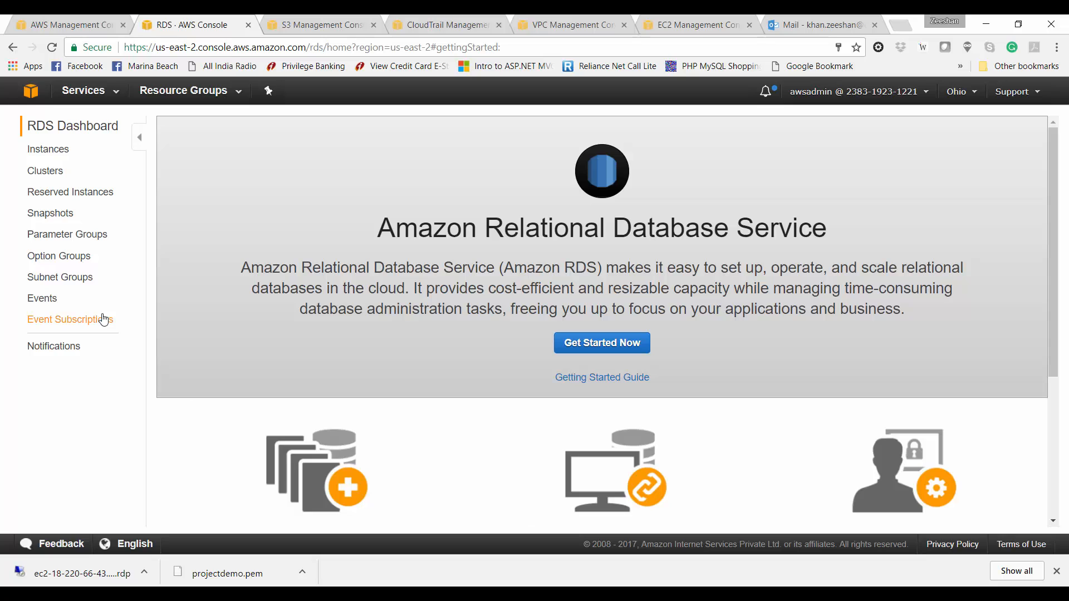
Step: Start DB subnet group projectdemo with a description, on the awsprojectdemo VPC
left_click(83, 286)
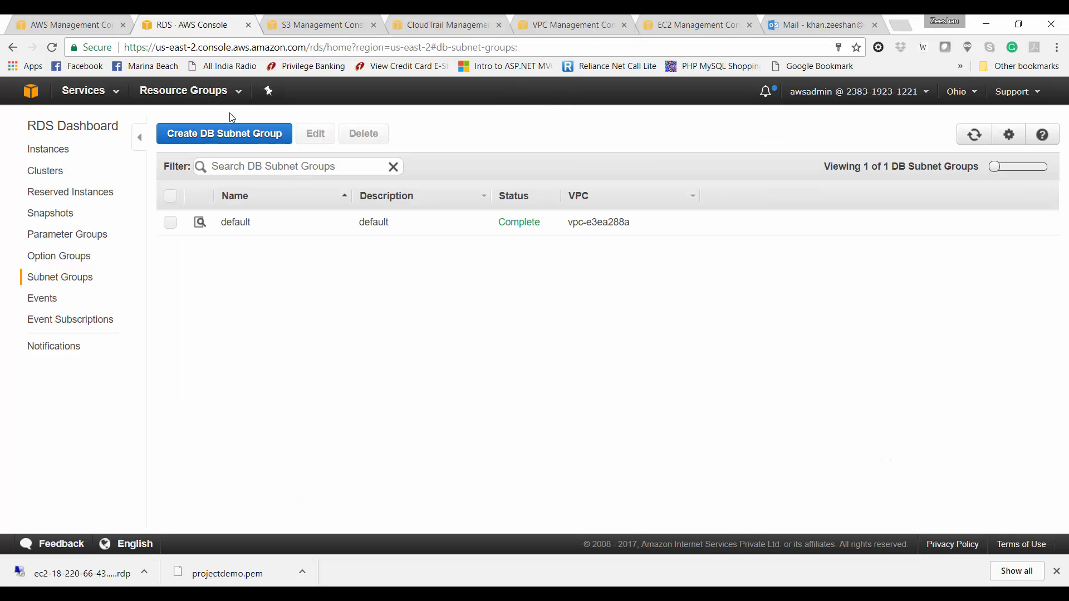
left_click(231, 137)
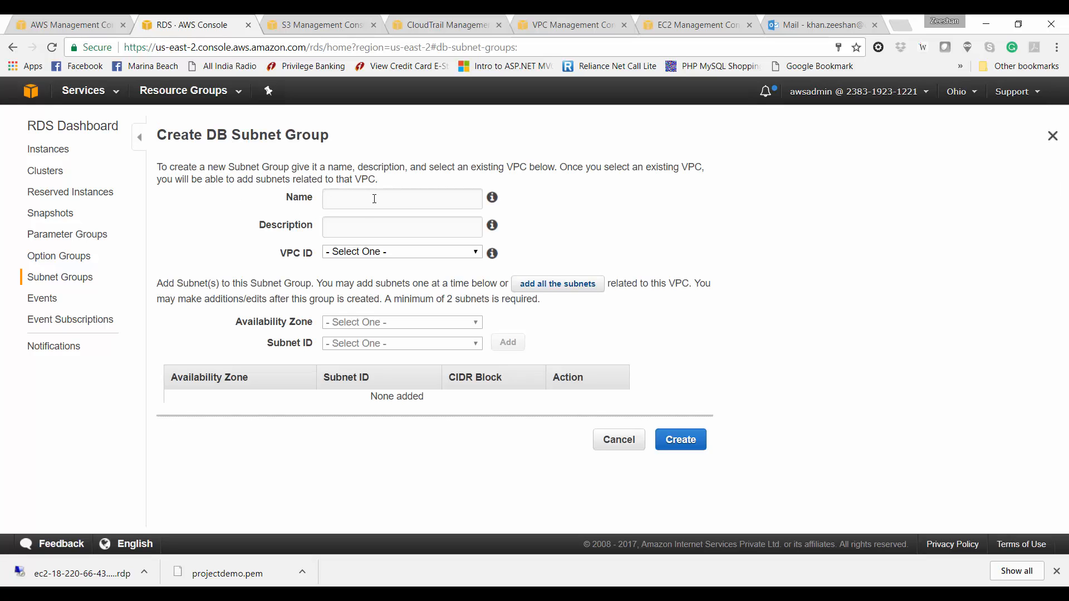
left_click(374, 198)
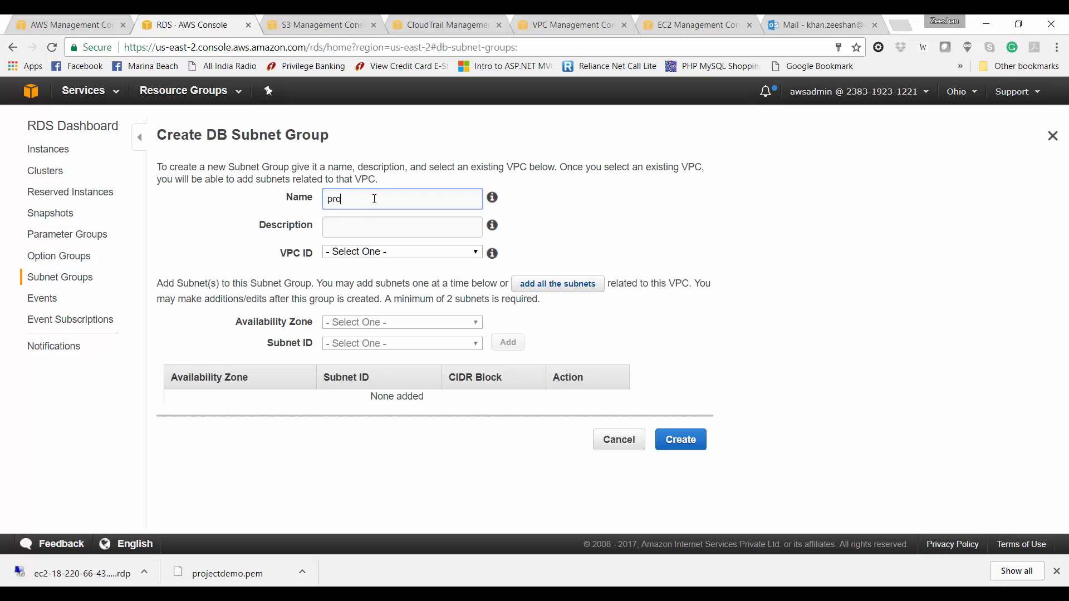
left_click(403, 234)
type("Subnet")
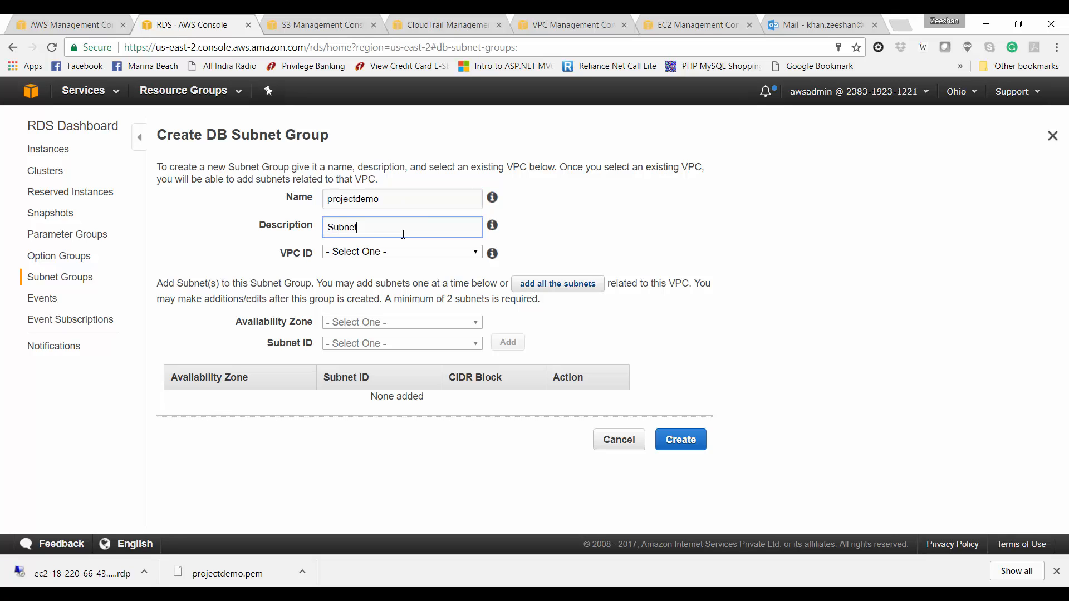
type(" group for project demo")
left_click(401, 253)
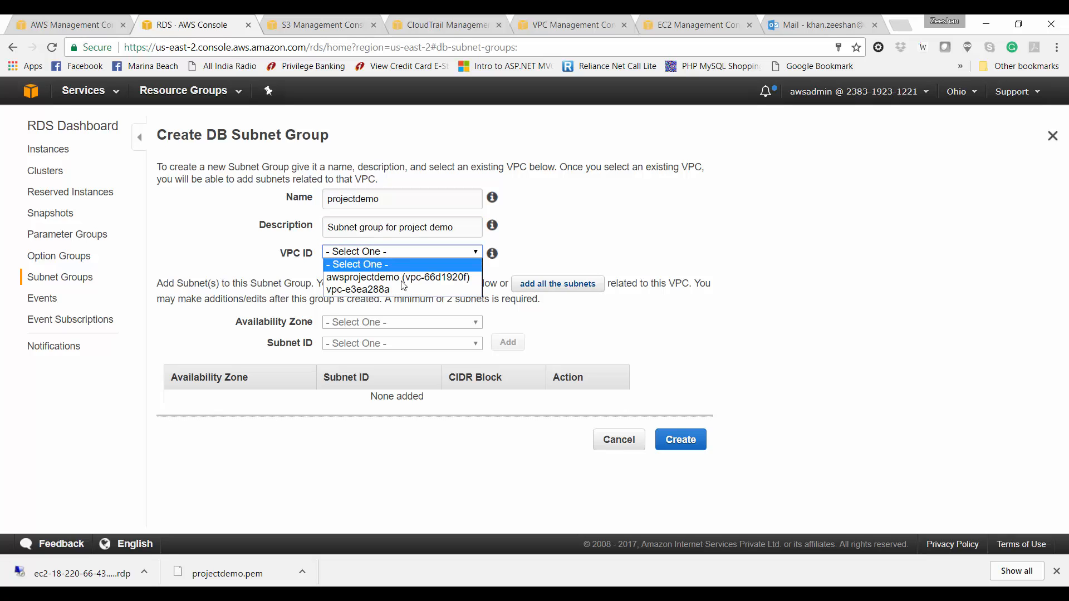
left_click(404, 288)
left_click(448, 251)
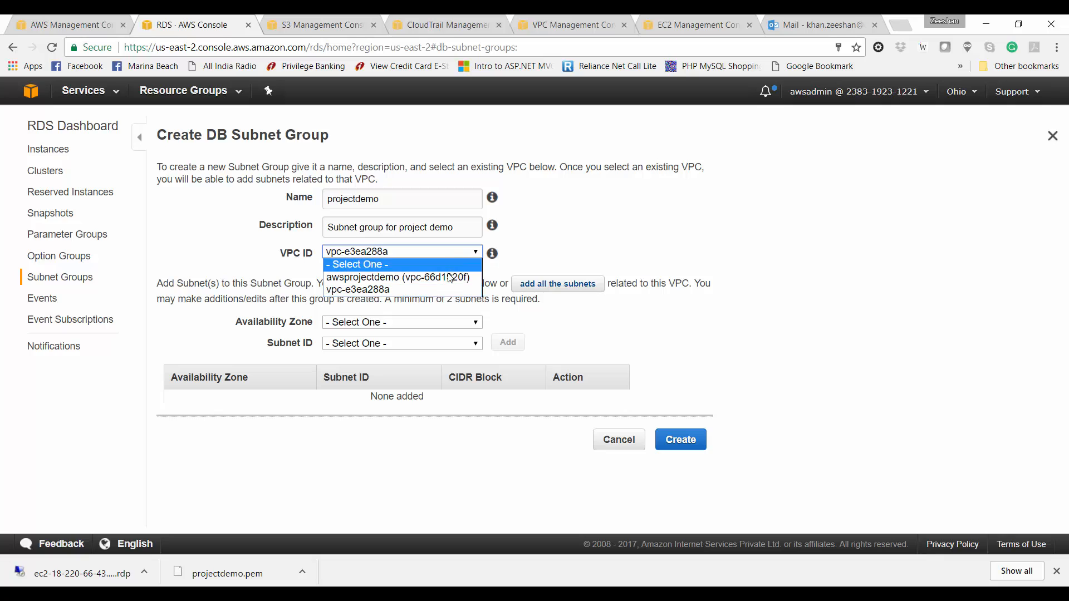
left_click(450, 278)
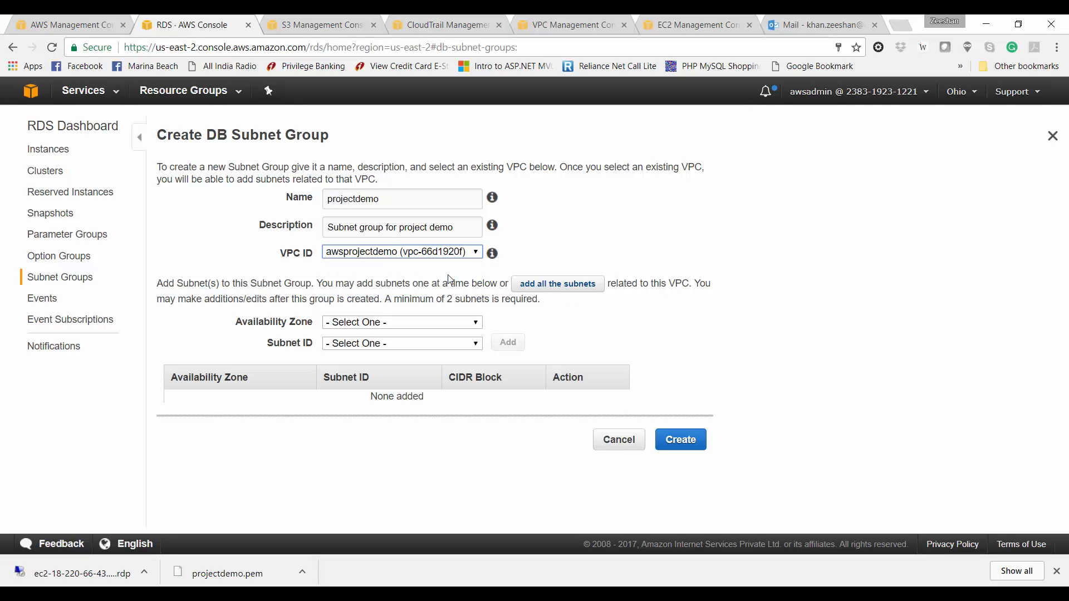
Step: Add subnets 10.0.0.16/28 (us-east-2a) and 10.0.0.48/28 (us-east-2b), then view the VPC subnets
left_click(388, 322)
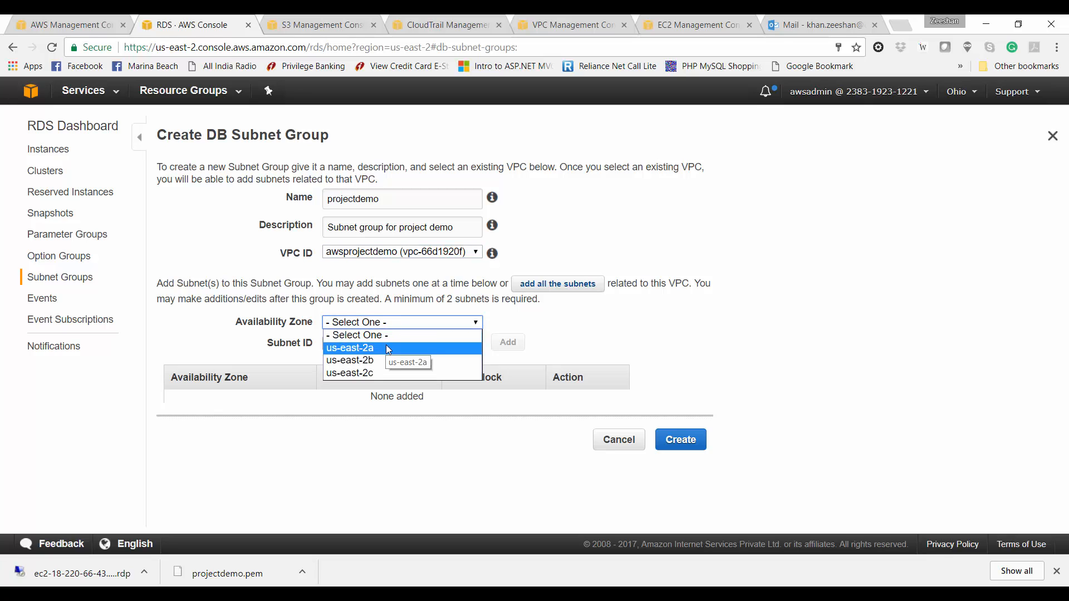
left_click(386, 345)
left_click(388, 347)
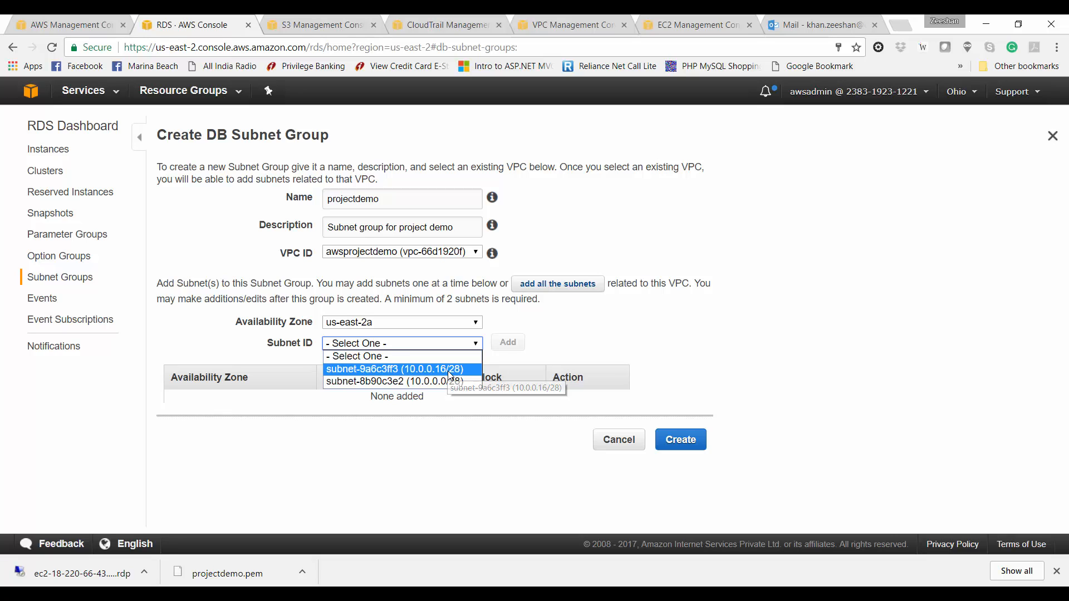
left_click(450, 371)
left_click(503, 345)
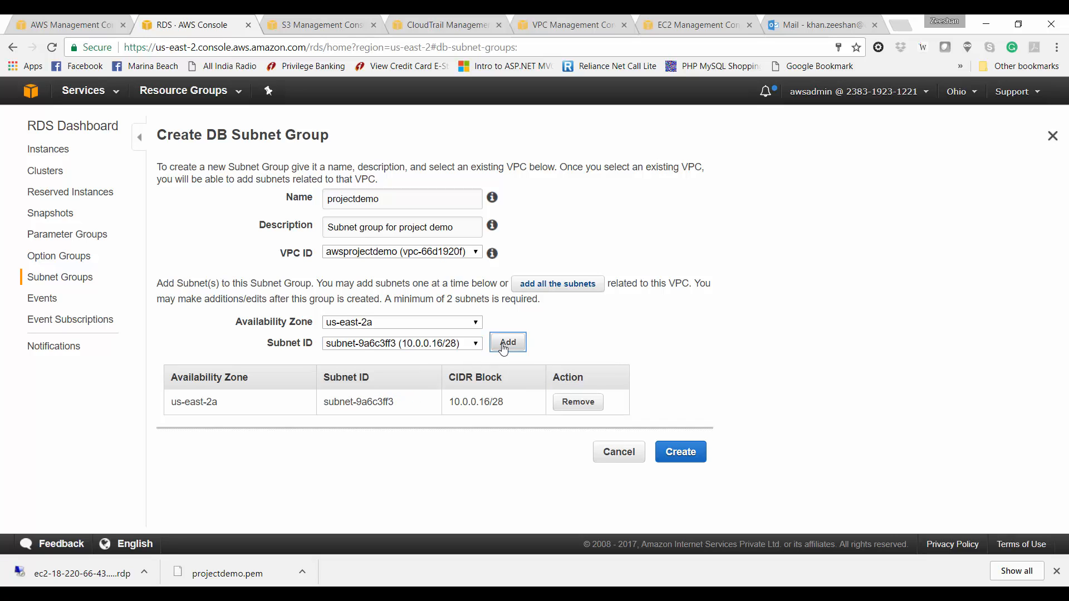
left_click(411, 327)
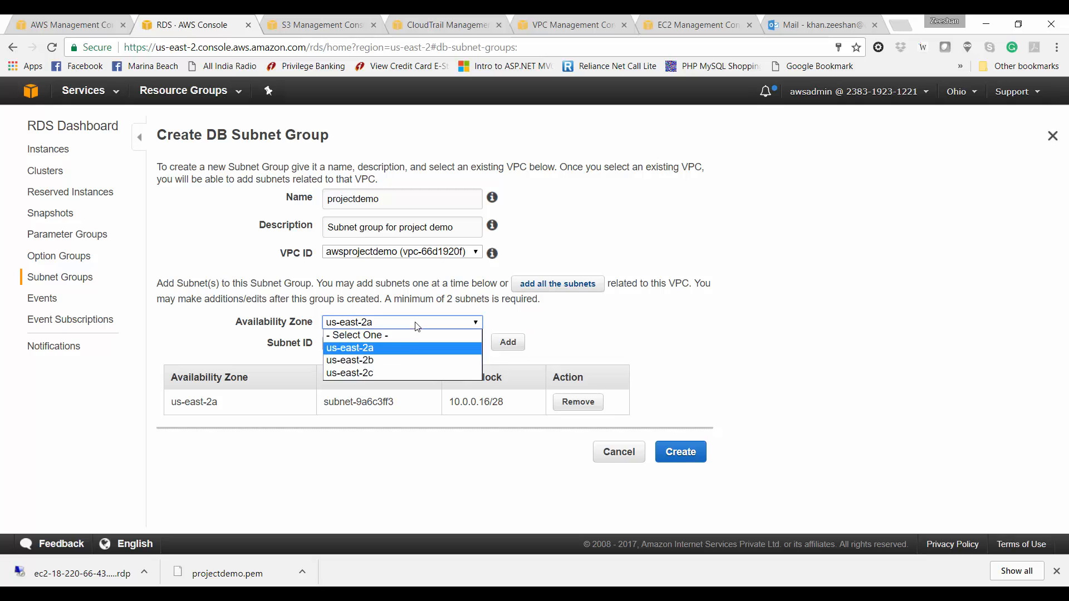
left_click(420, 362)
left_click(440, 345)
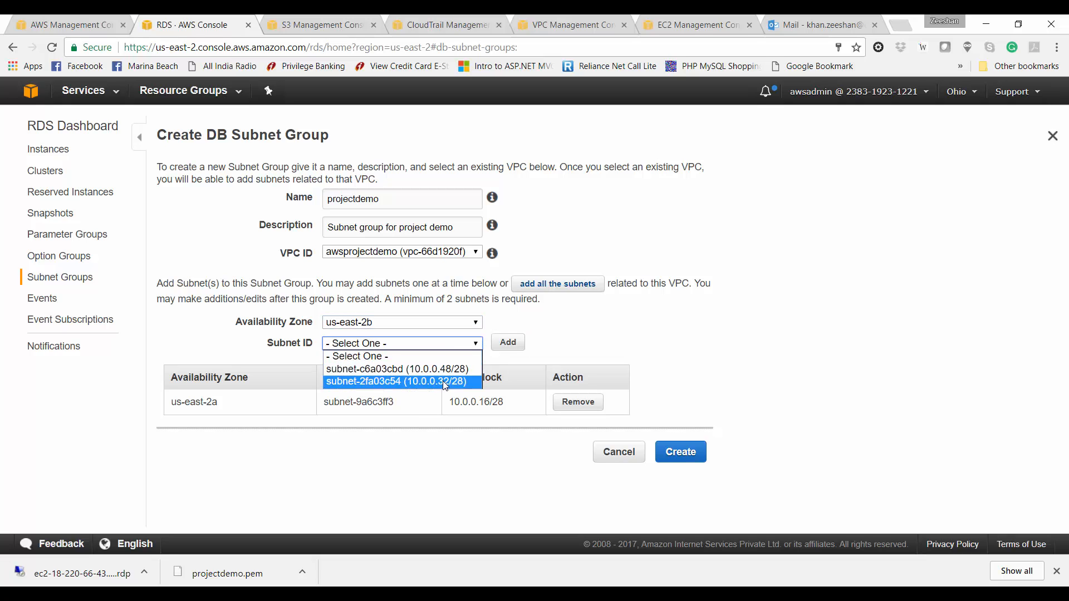
left_click(449, 370)
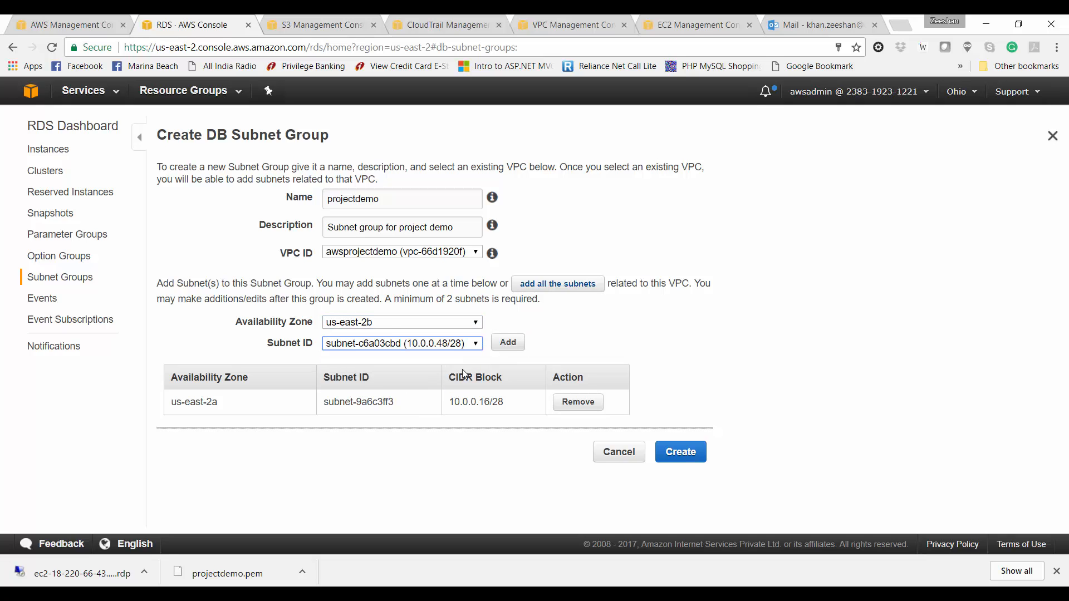
left_click(505, 343)
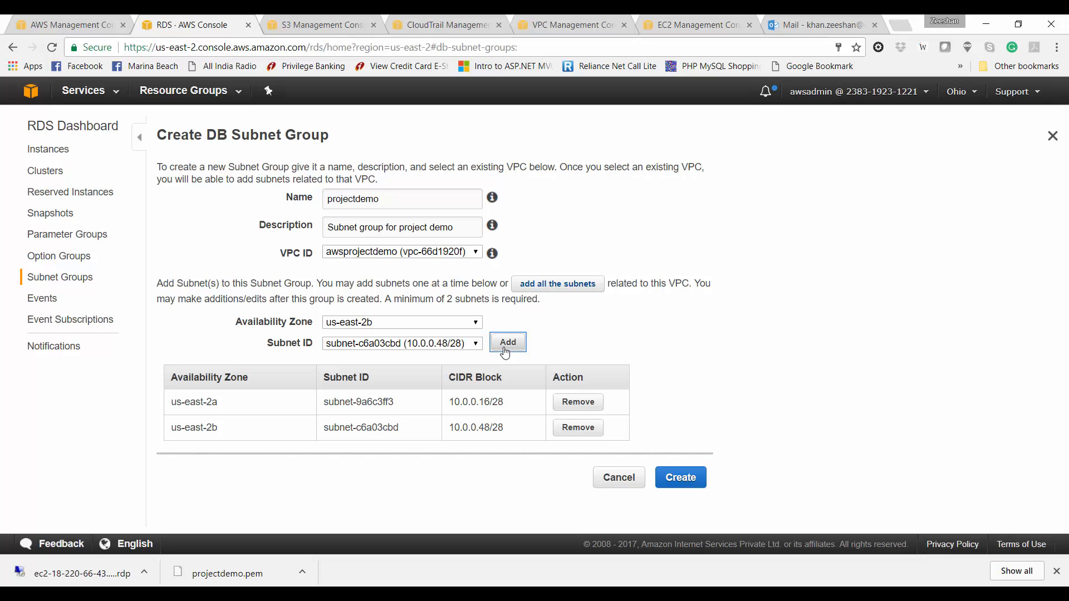
left_click(559, 20)
left_click(28, 255)
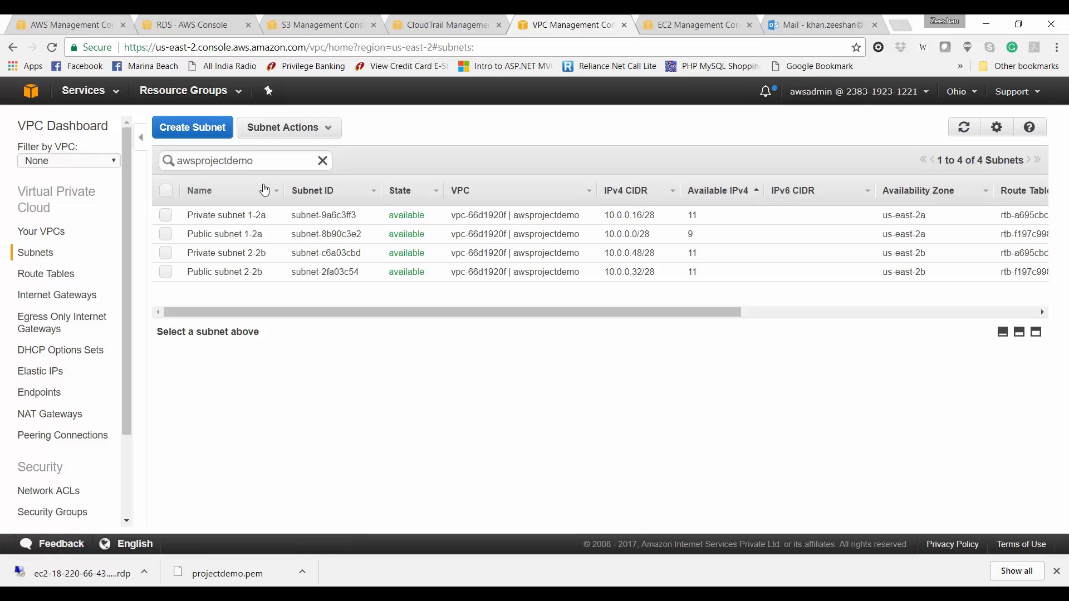
Step: Filter subnets by 'awsprojectdemo', check Private subnet 1-2a and 2-2b IDs, then return to RDS
left_click(165, 215)
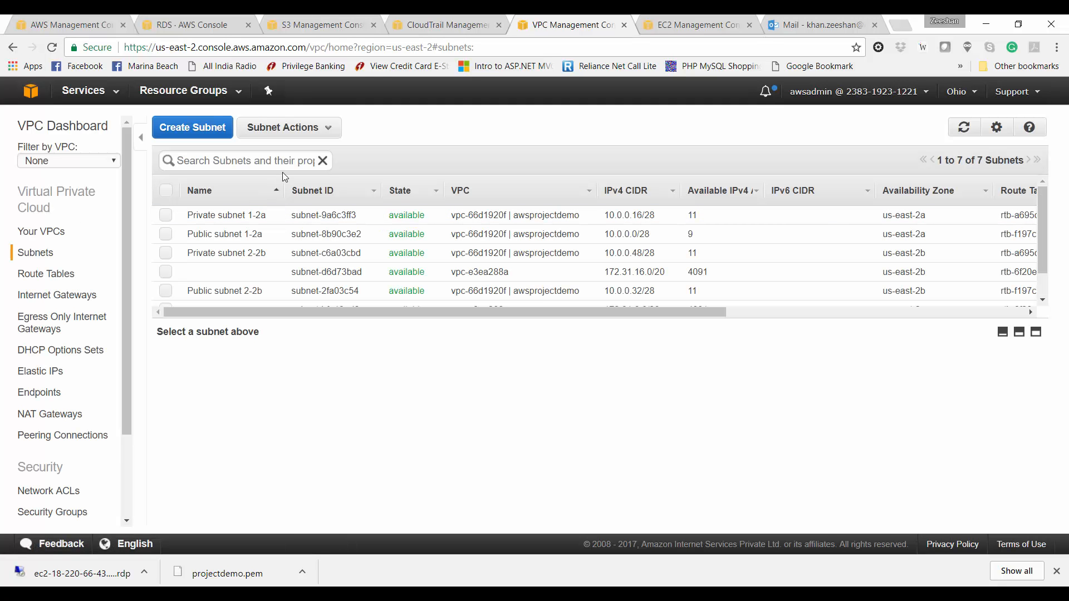
left_click(277, 160)
type("awsproje")
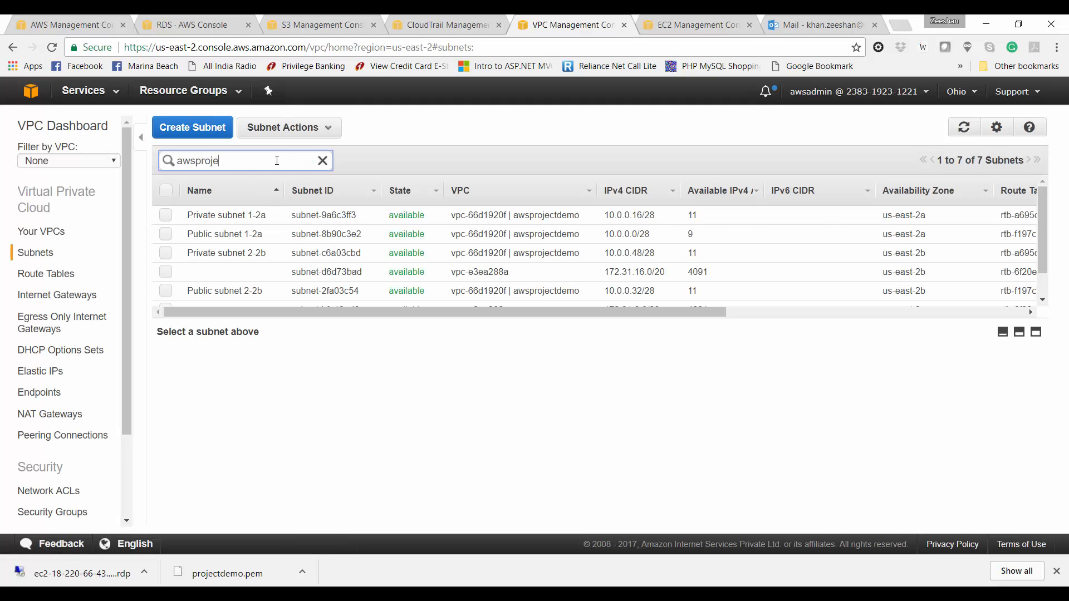
type("ctdemo")
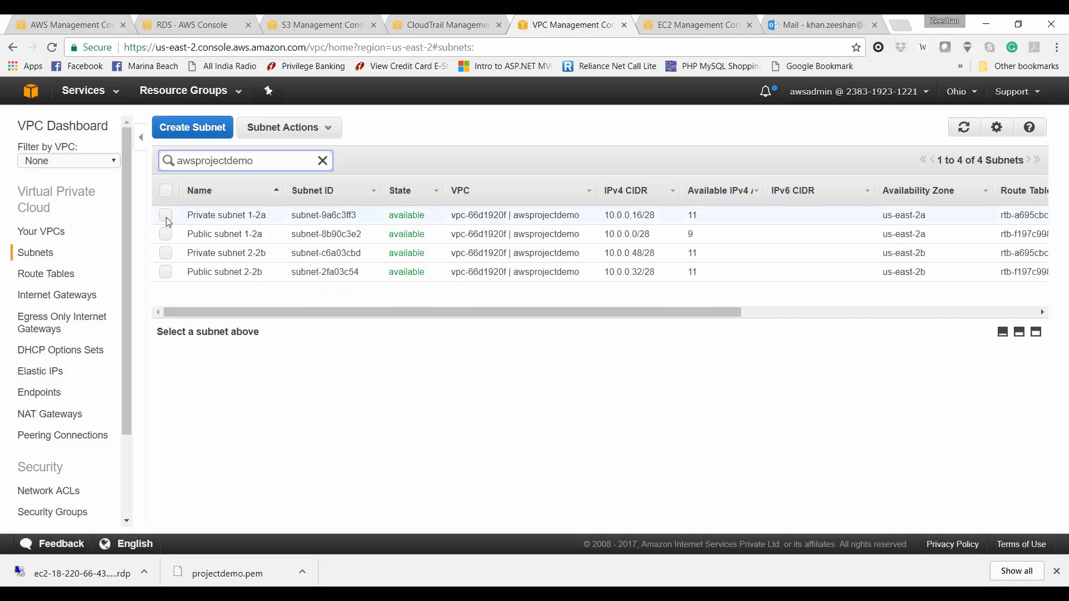
left_click(165, 214)
left_click(165, 253)
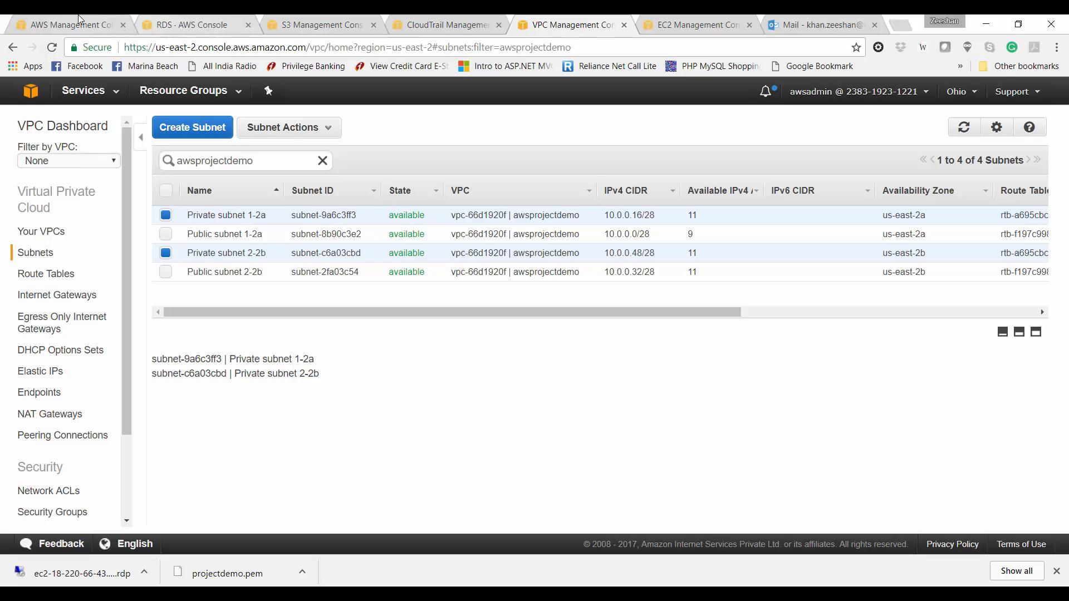
left_click(225, 22)
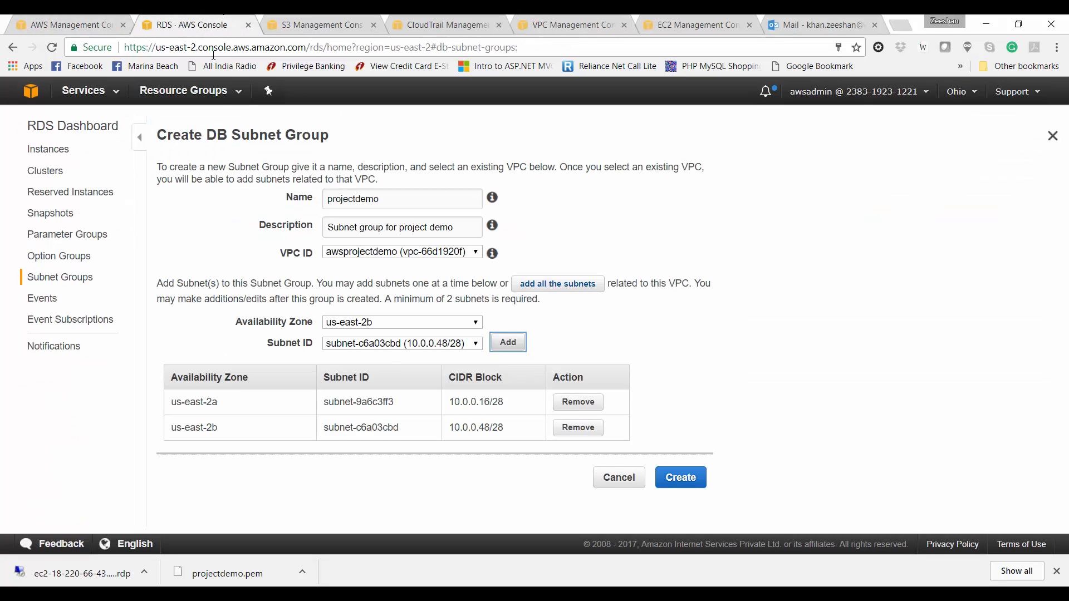
Step: Create the projectdemo DB subnet group, refresh the subnet group list, and go to DB Instances
left_click(678, 477)
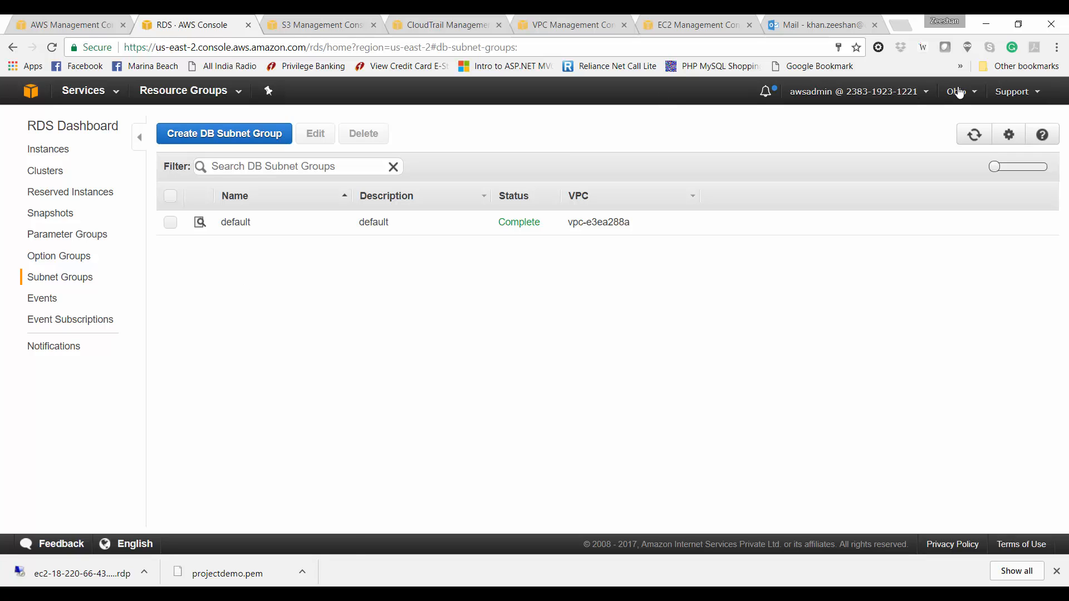
left_click(975, 136)
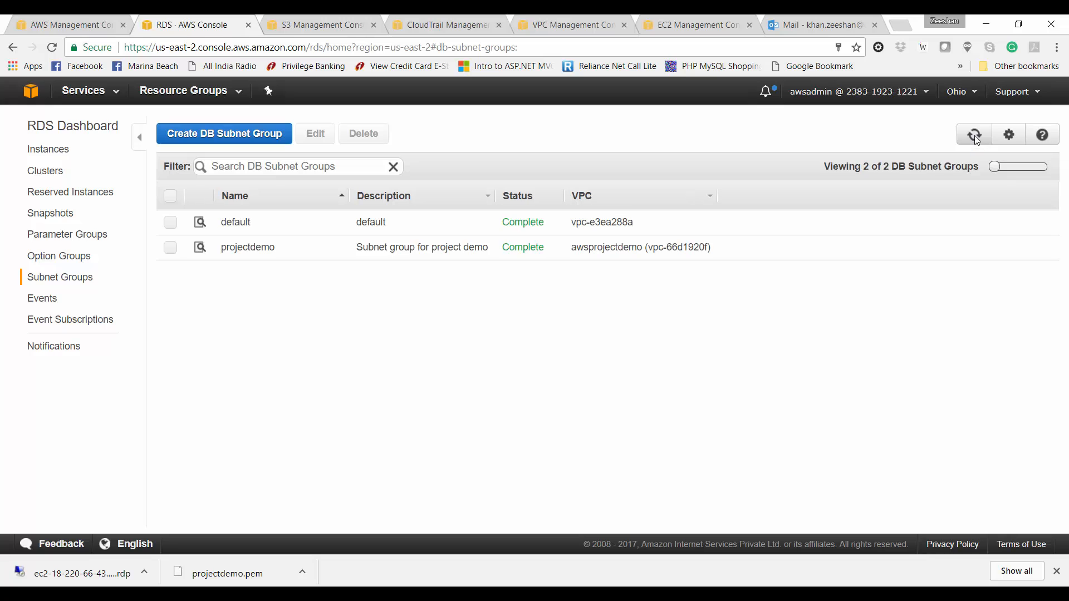
left_click(48, 149)
Step: Launch a new DB instance with the MySQL engine and the Dev/Test option
left_click(185, 144)
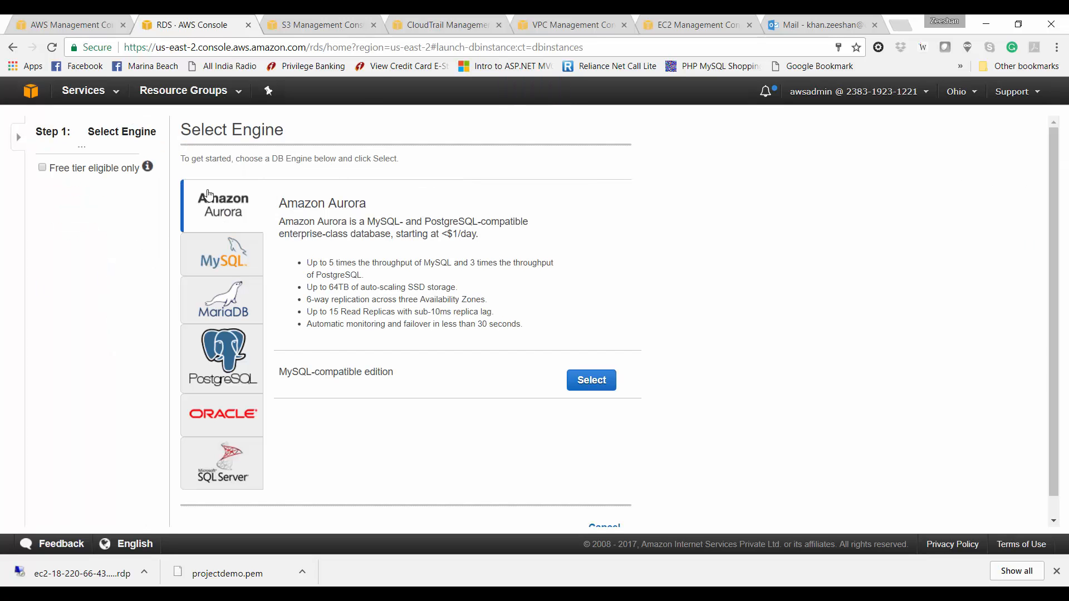
left_click(222, 259)
left_click(590, 208)
left_click(597, 210)
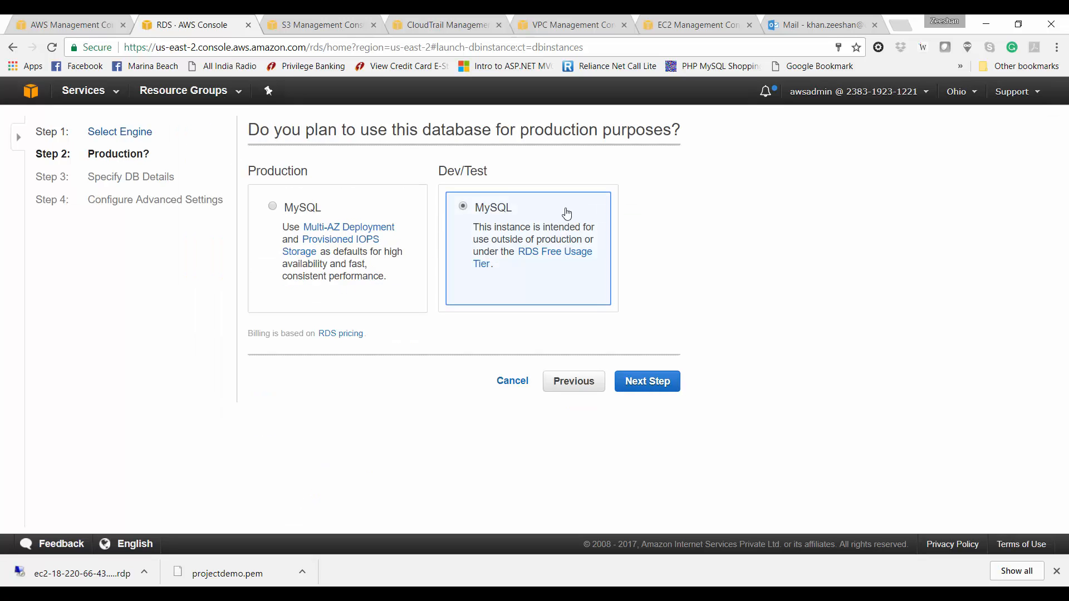
left_click(628, 380)
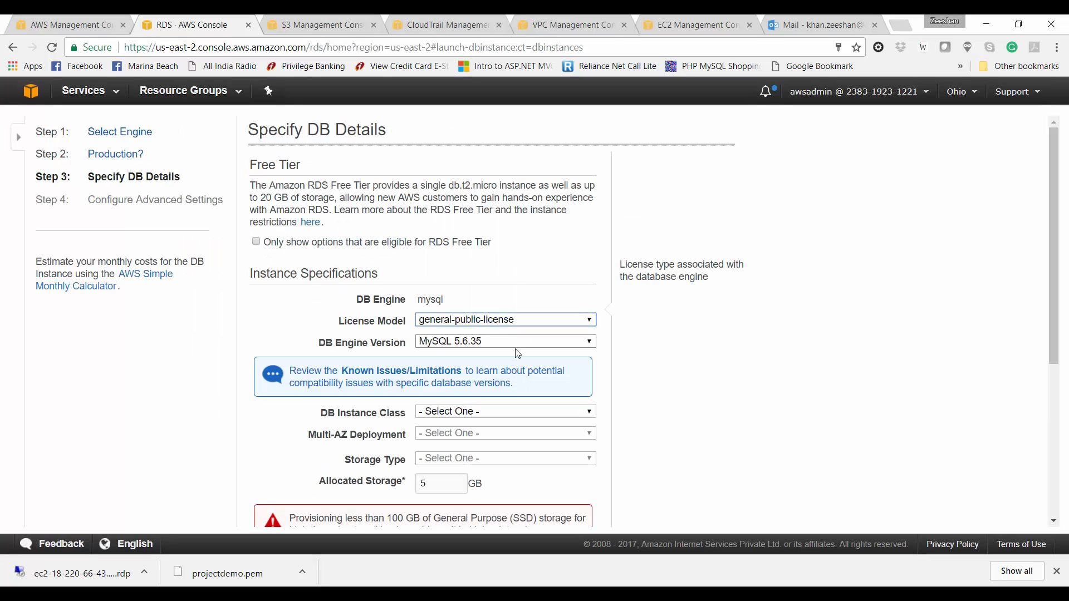
Step: Choose db.t2.micro instance class, Multi-AZ No, and General Purpose (SSD) storage
scroll(697, 401, "down", 5)
left_click(493, 149)
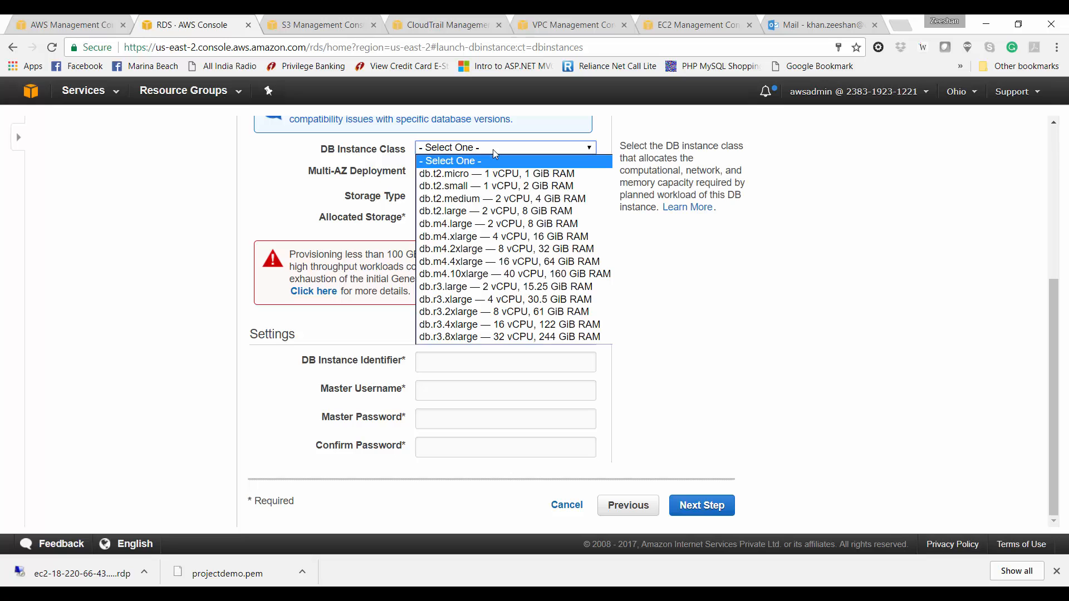
left_click(492, 168)
left_click(492, 169)
left_click(489, 195)
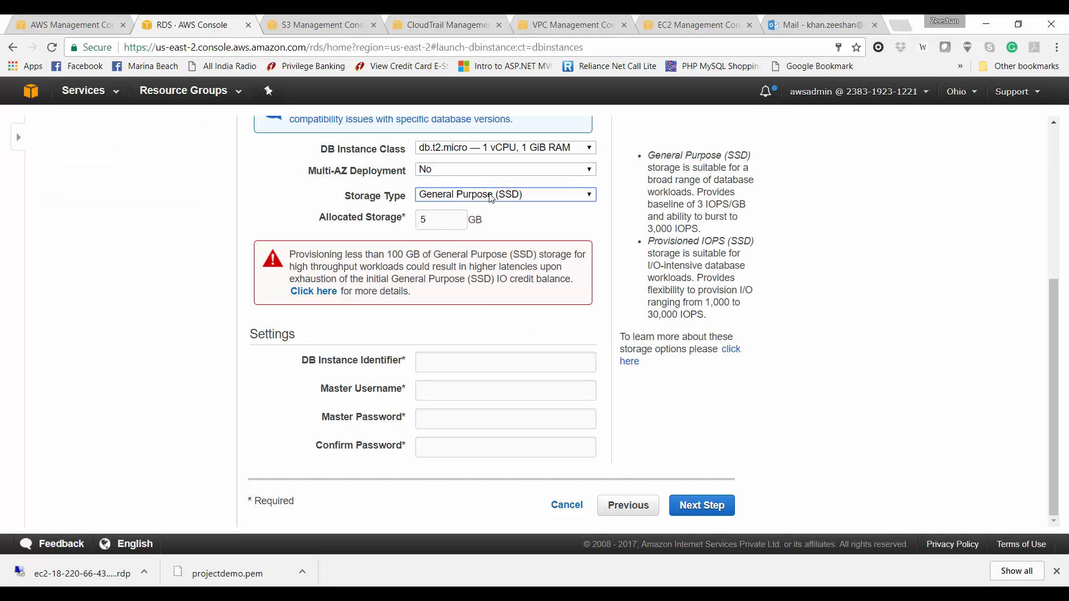
left_click(487, 196)
left_click(485, 201)
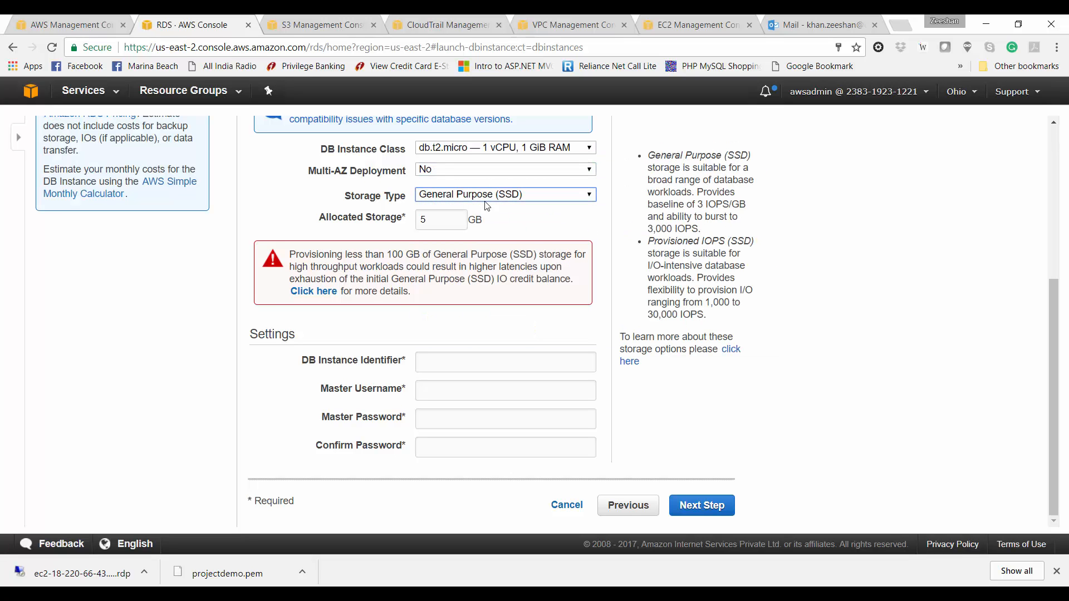
Step: Enter identifier projectdemo, master username root and the master password, then continue
left_click(450, 363)
type("projectde")
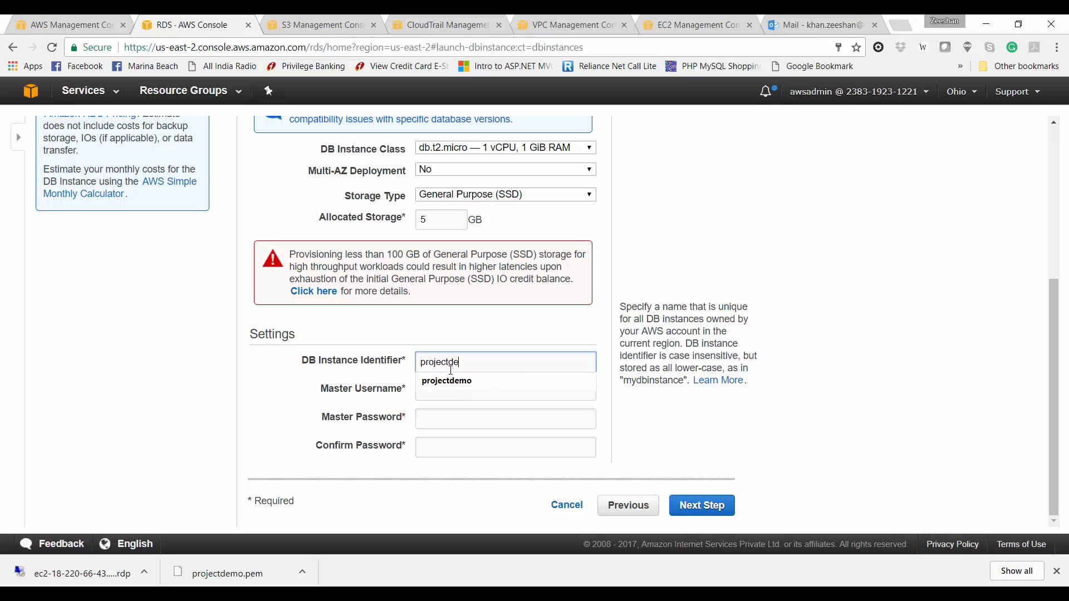
type("mo")
key("Tab")
type("root")
key("Tab")
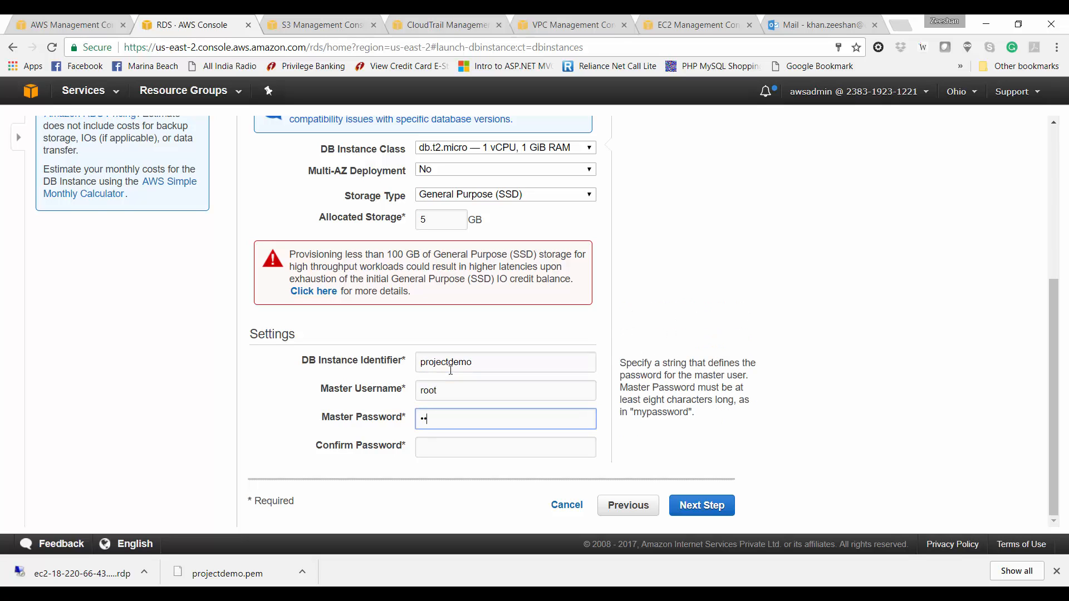
type("••••")
key("Tab")
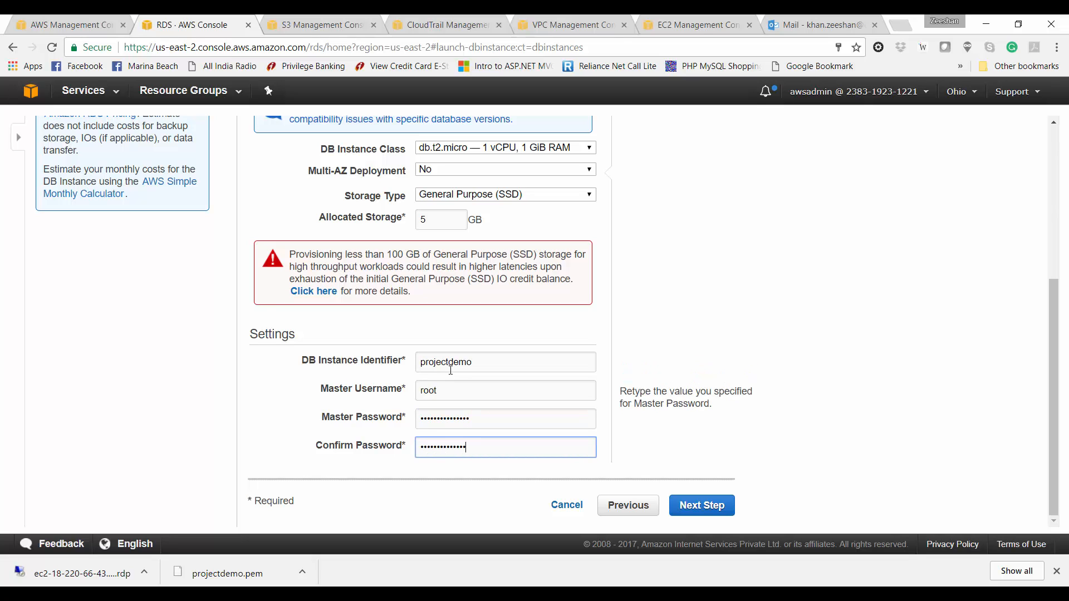
left_click(700, 506)
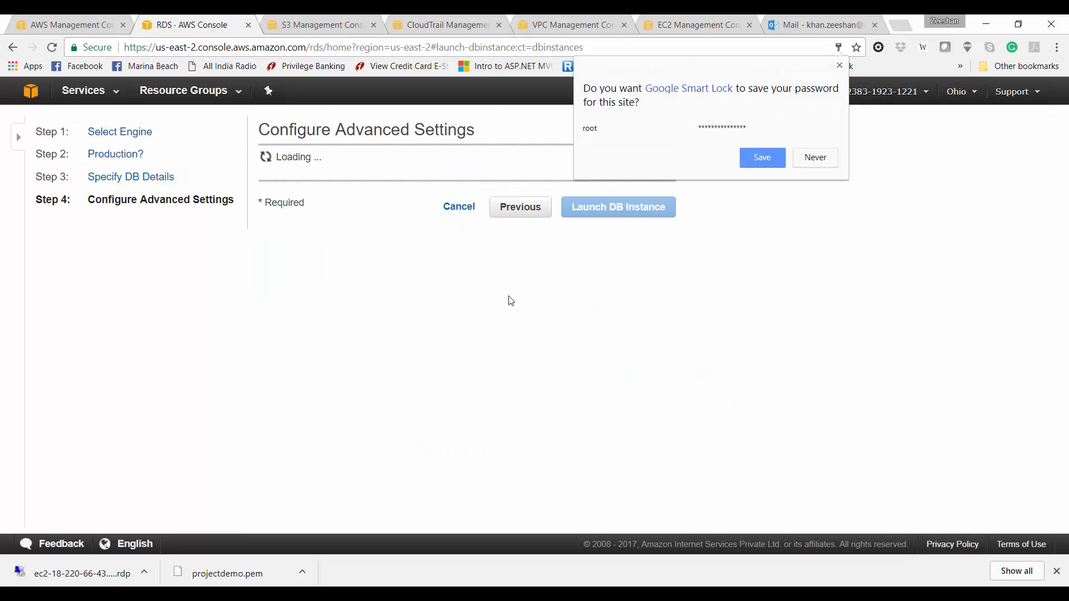
Step: Use VPC awsprojectdemo, not publicly accessible, zone us-east-2a, security group mysql-rds-sg
left_click(835, 157)
left_click(569, 203)
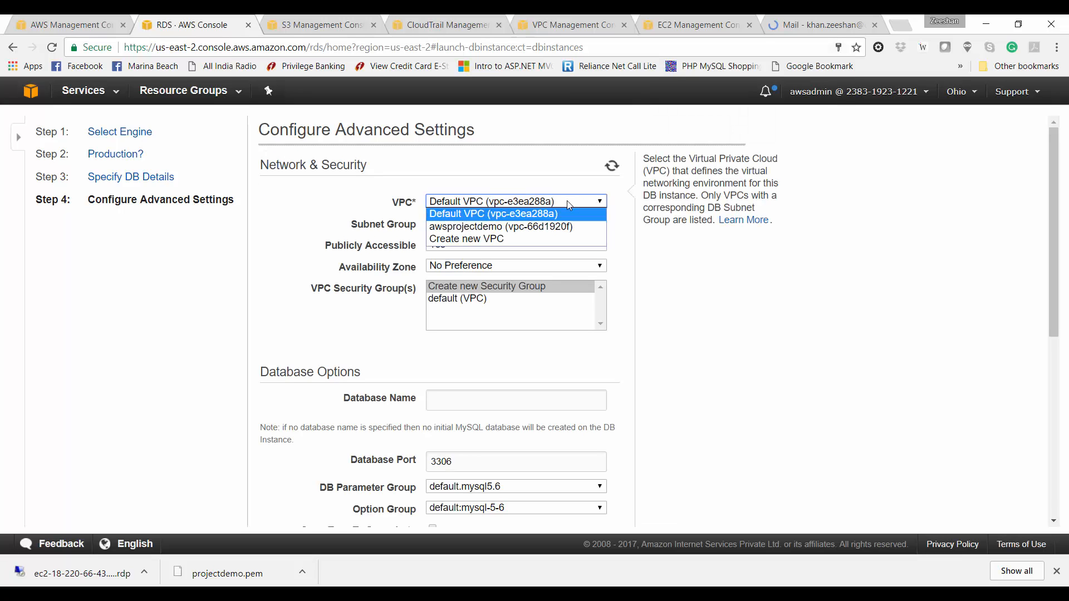
left_click(563, 226)
left_click(562, 224)
left_click(562, 223)
left_click(563, 224)
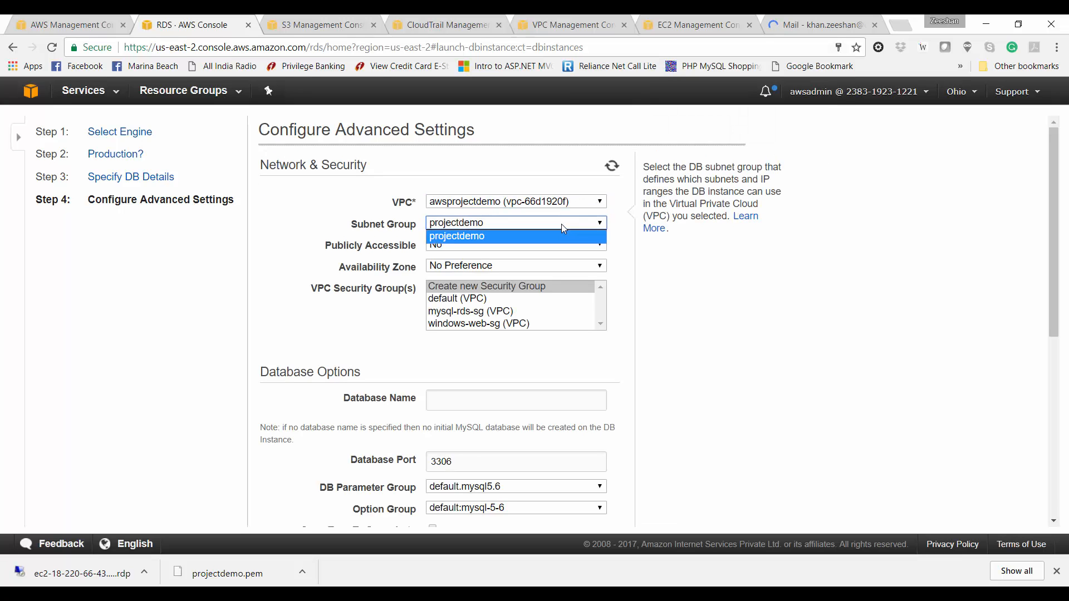
left_click(562, 224)
left_click(530, 245)
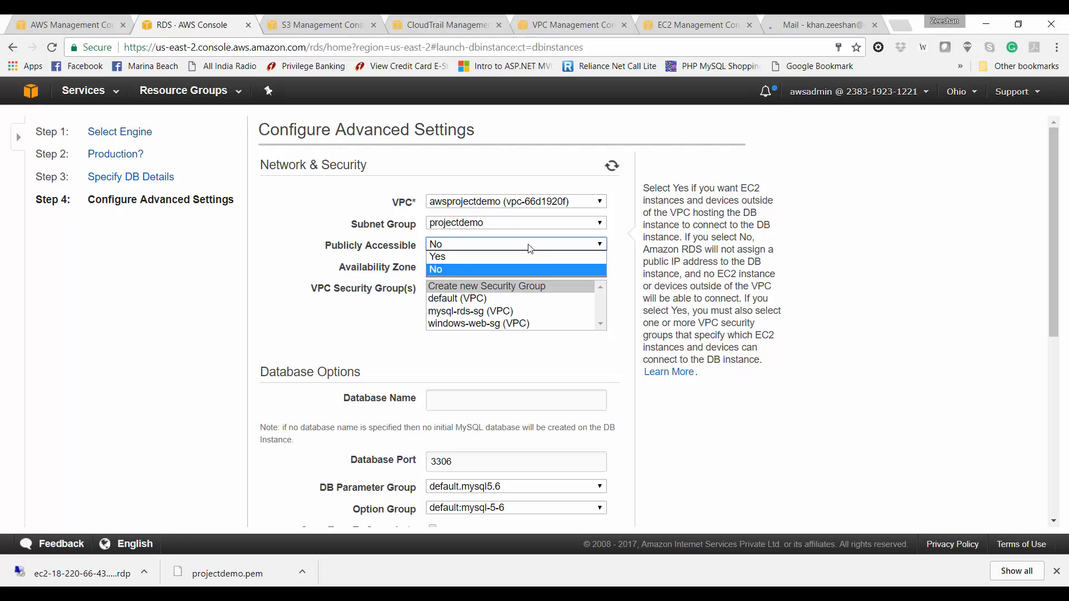
left_click(530, 245)
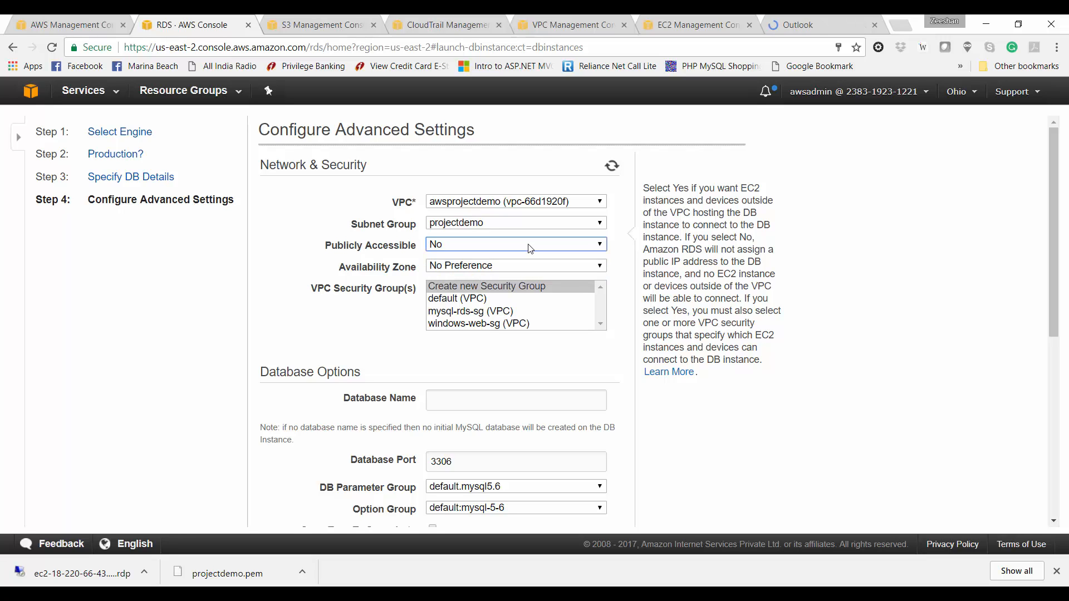
left_click(505, 265)
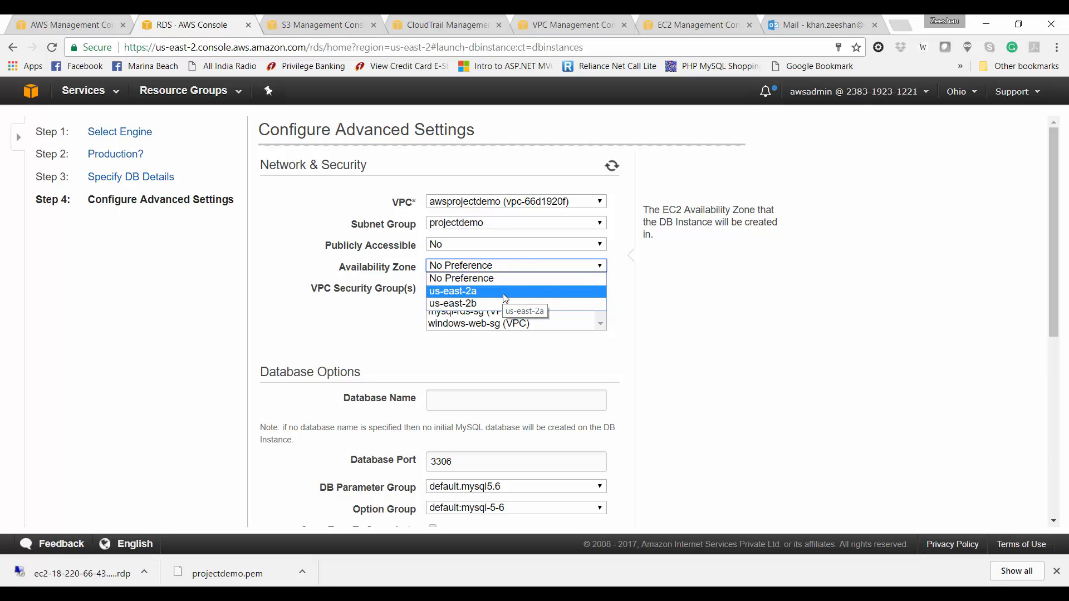
left_click(506, 291)
left_click(492, 312)
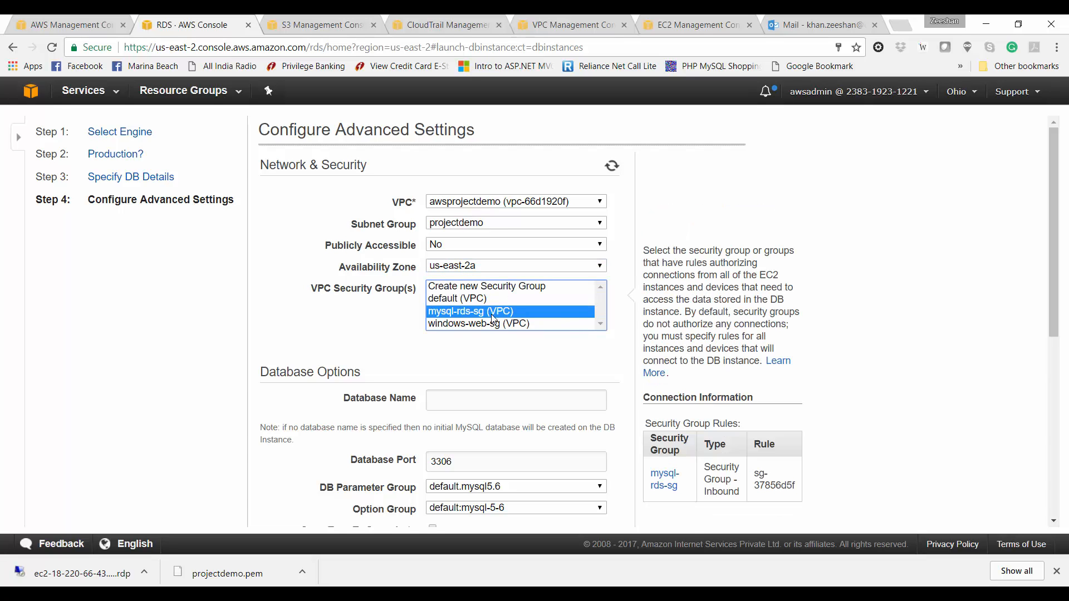
Step: Set the database name to projectdemo
left_click(476, 400)
type("awsprojectdemo")
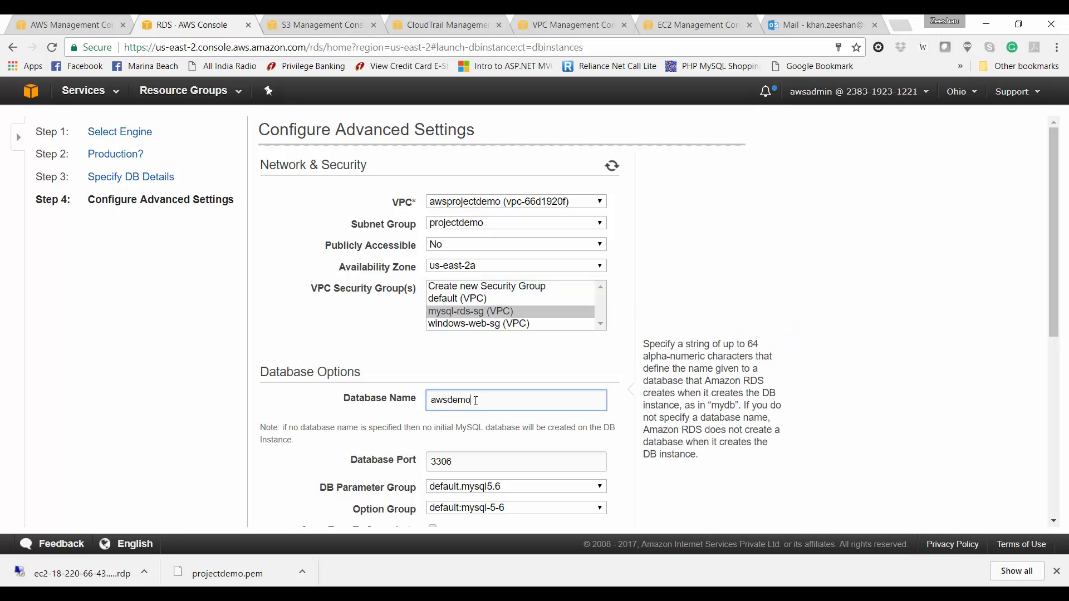
key("ctrl+a")
type("projectdemo")
scroll(238, 433, "down", 1)
scroll(239, 433, "down", 3)
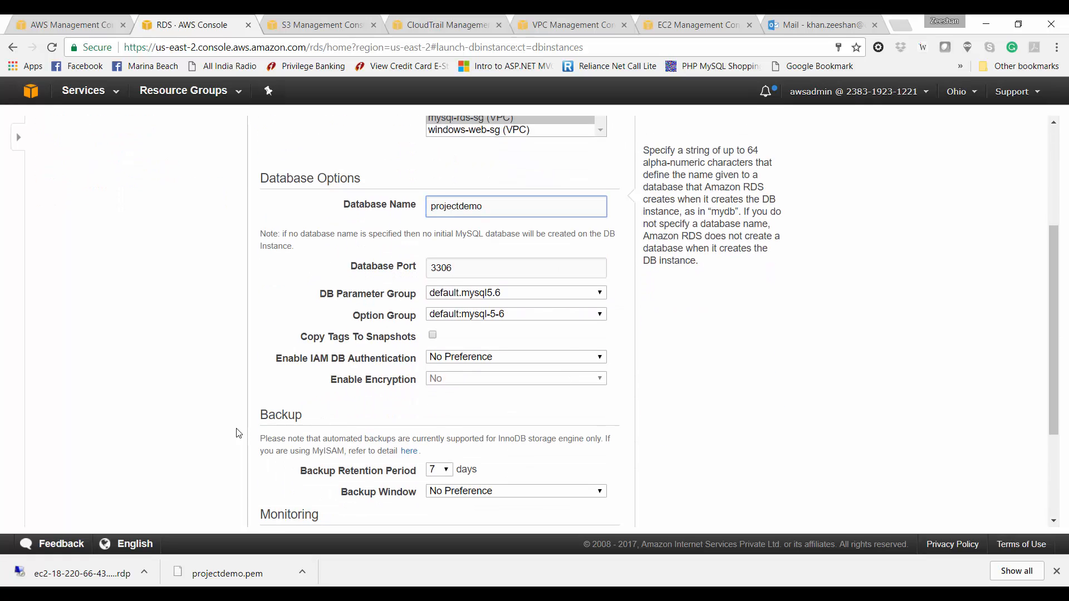
Step: Set backup retention to 0 days and launch the DB instance
left_click(447, 359)
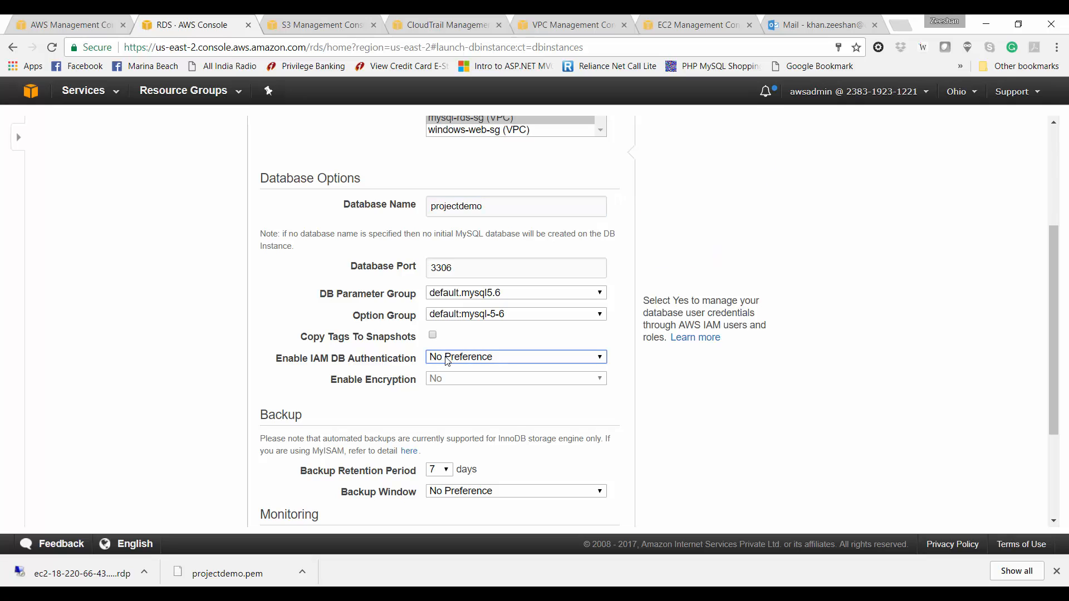
scroll(451, 350, "down", 2)
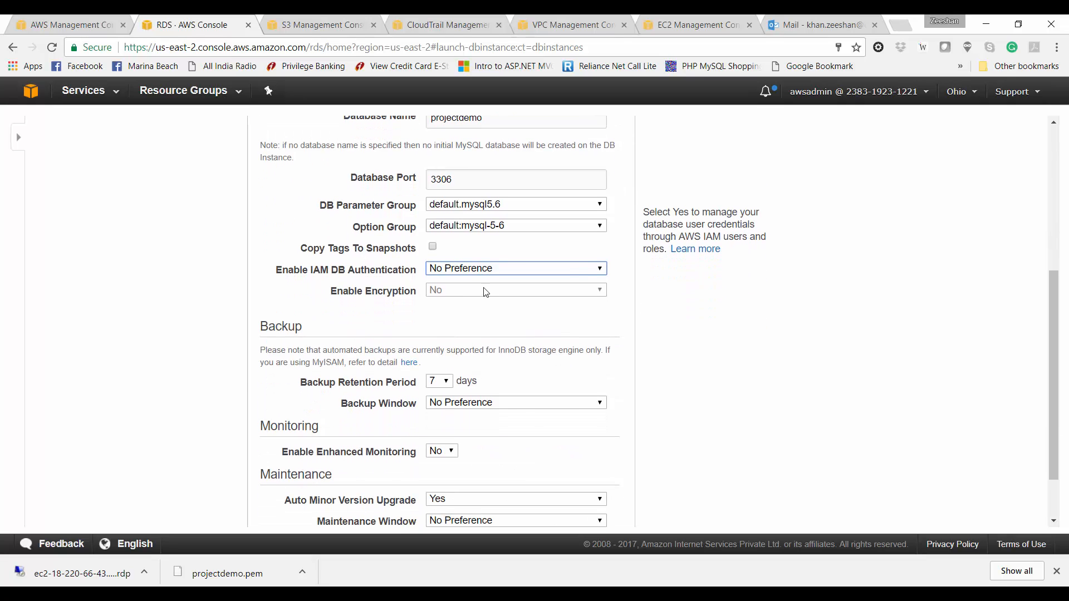
left_click(445, 381)
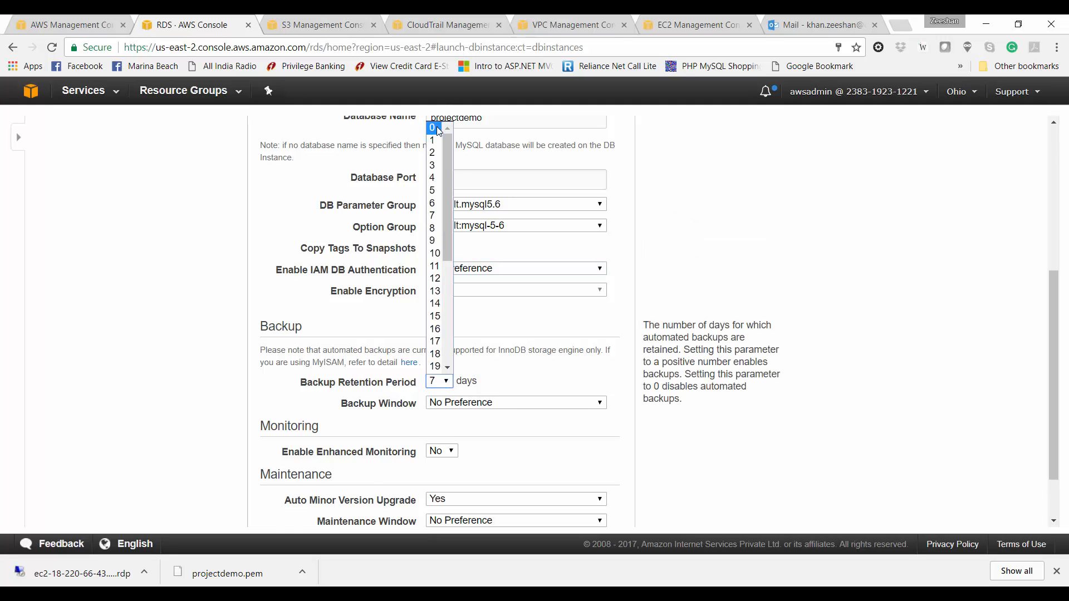
left_click(439, 129)
scroll(382, 376, "down", 3)
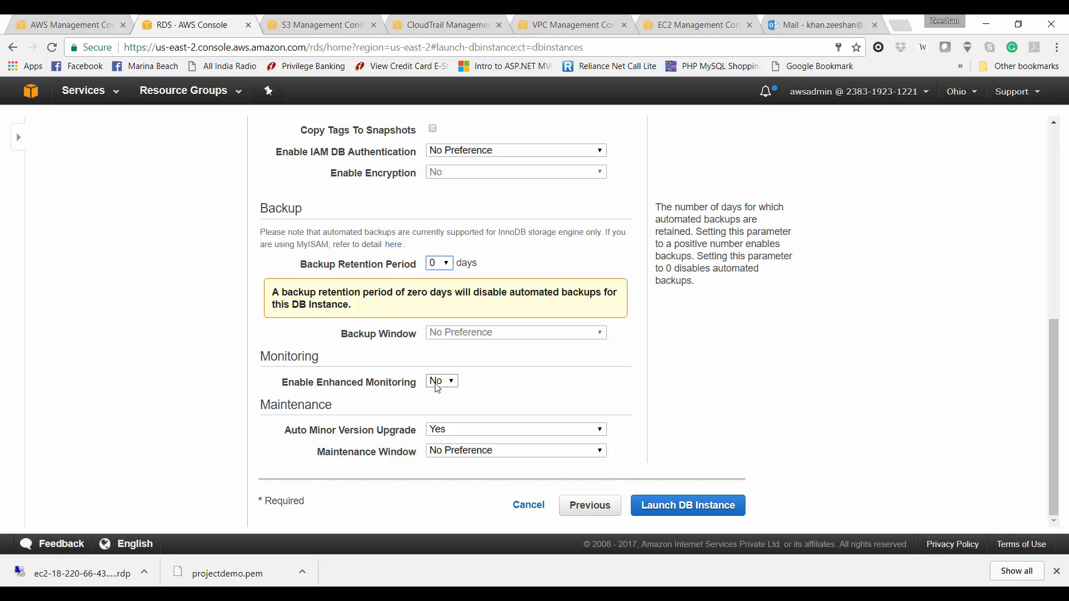
left_click(482, 432)
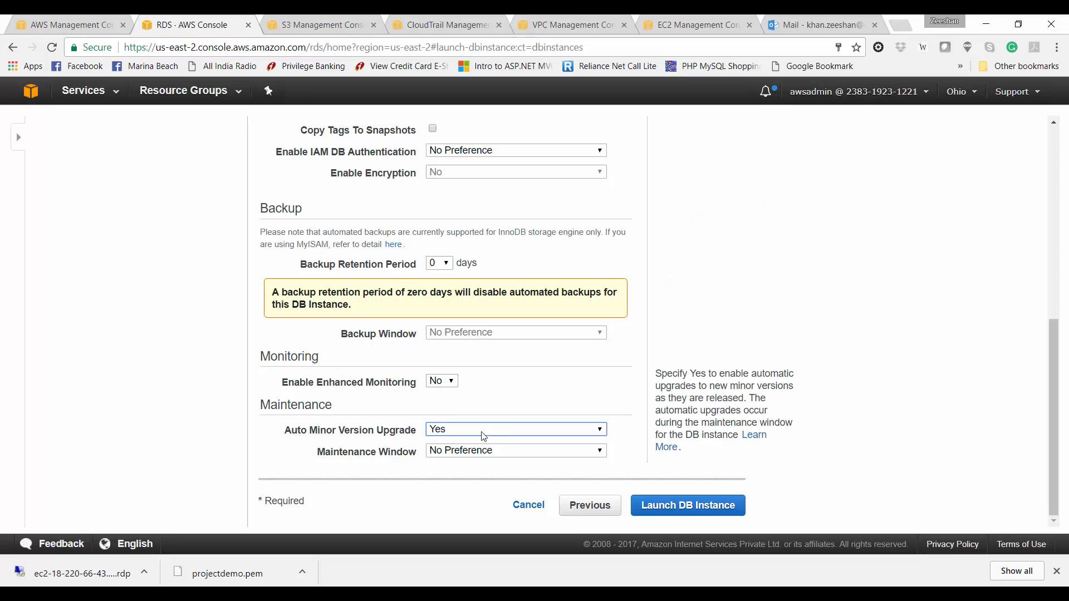
left_click(667, 508)
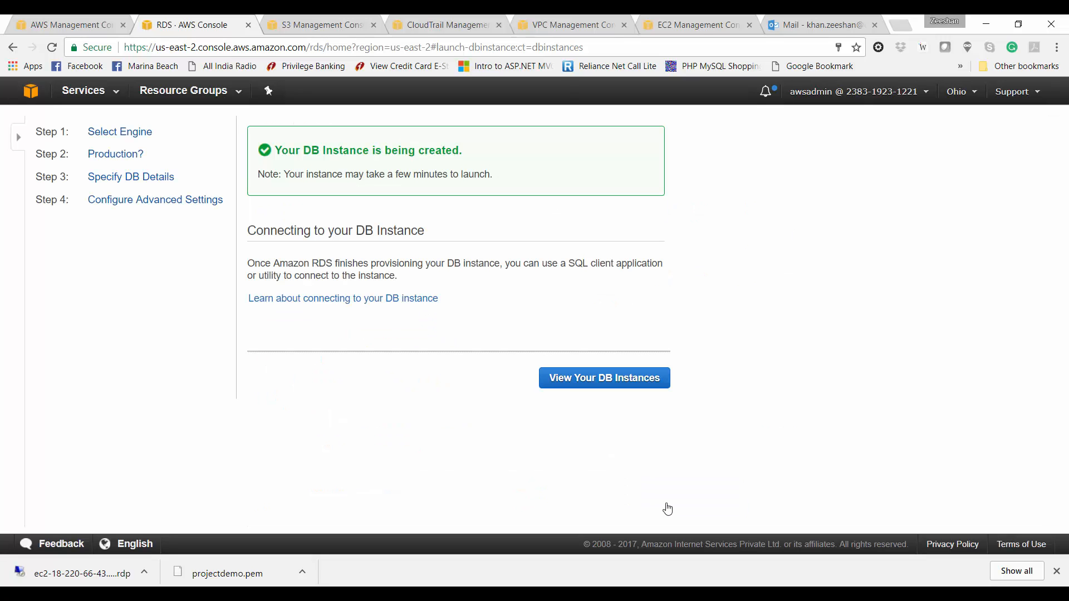
Step: Copy the projectdemo instance's endpoint address from the DB Instances list
left_click(594, 384)
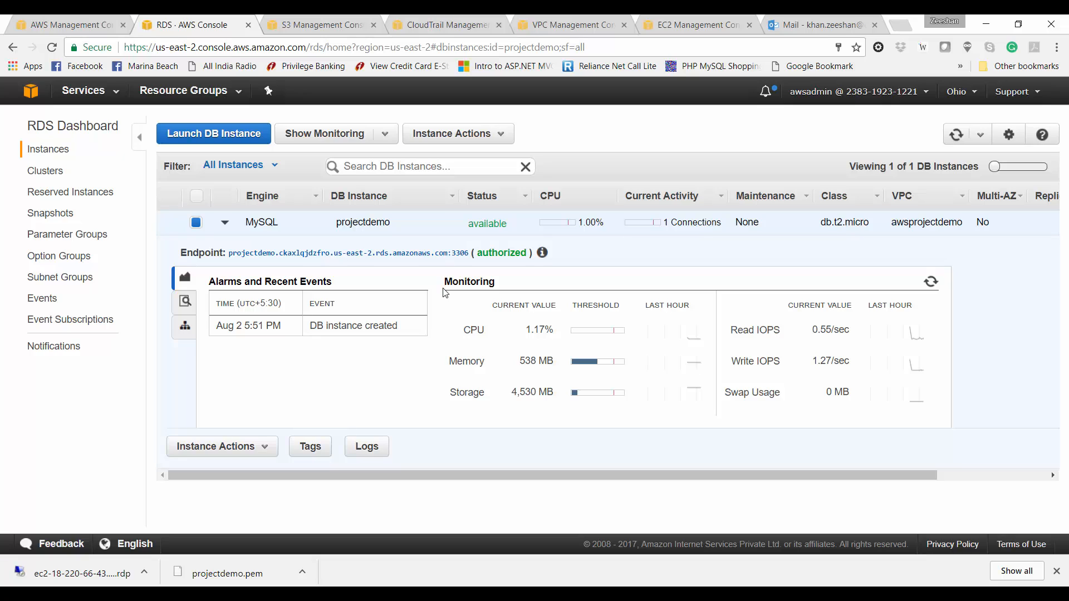
double_click(287, 253)
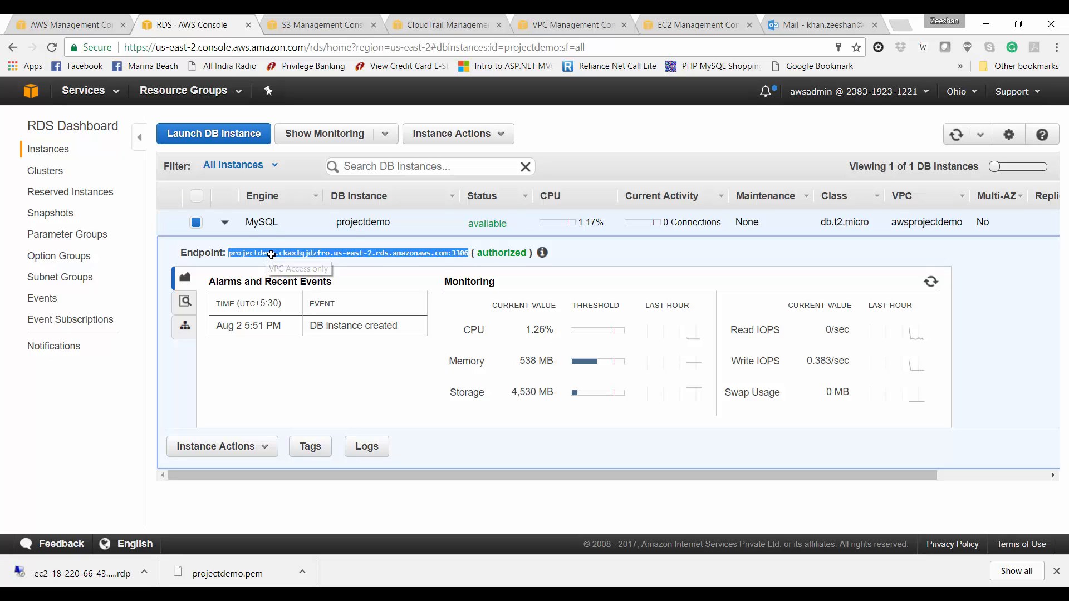
right_click(287, 253)
left_click(290, 268)
Step: In connect.php, replace localhost with the RDS endpoint, enter the master password, and save
left_click(463, 594)
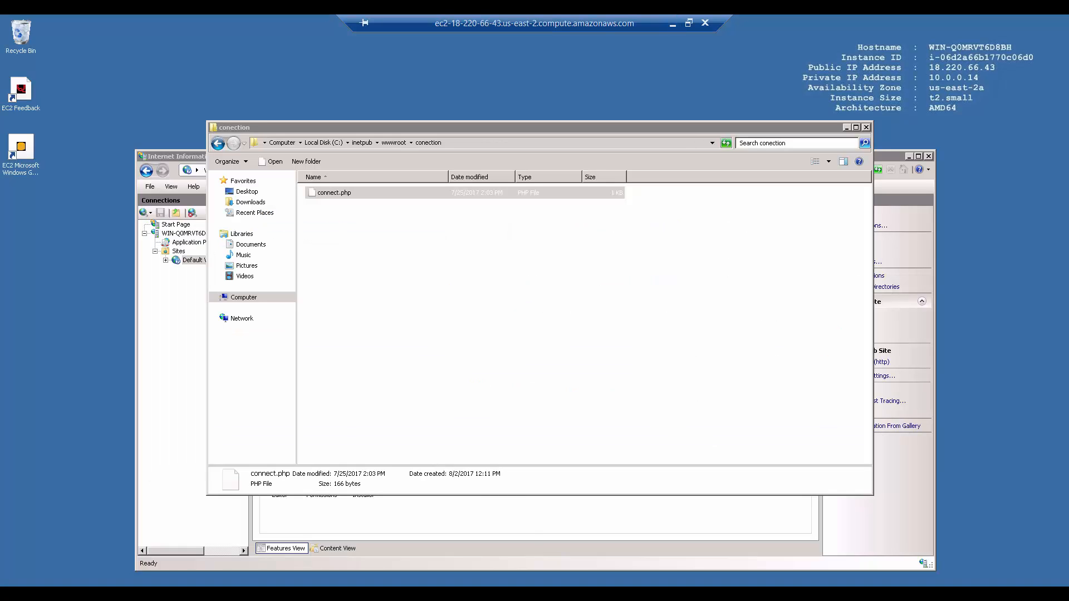
right_click(323, 194)
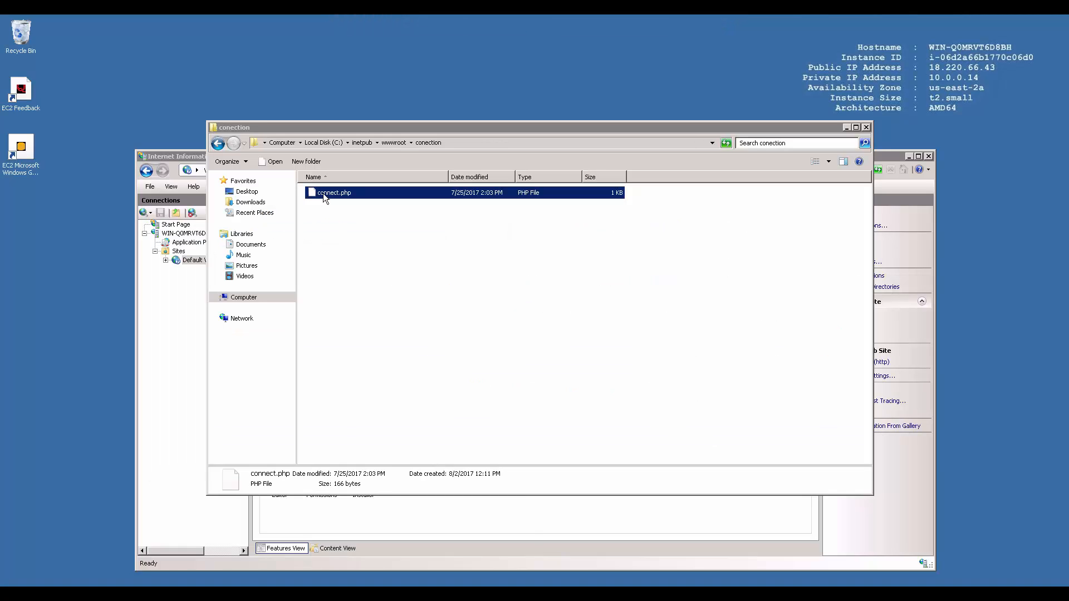
left_click(338, 210)
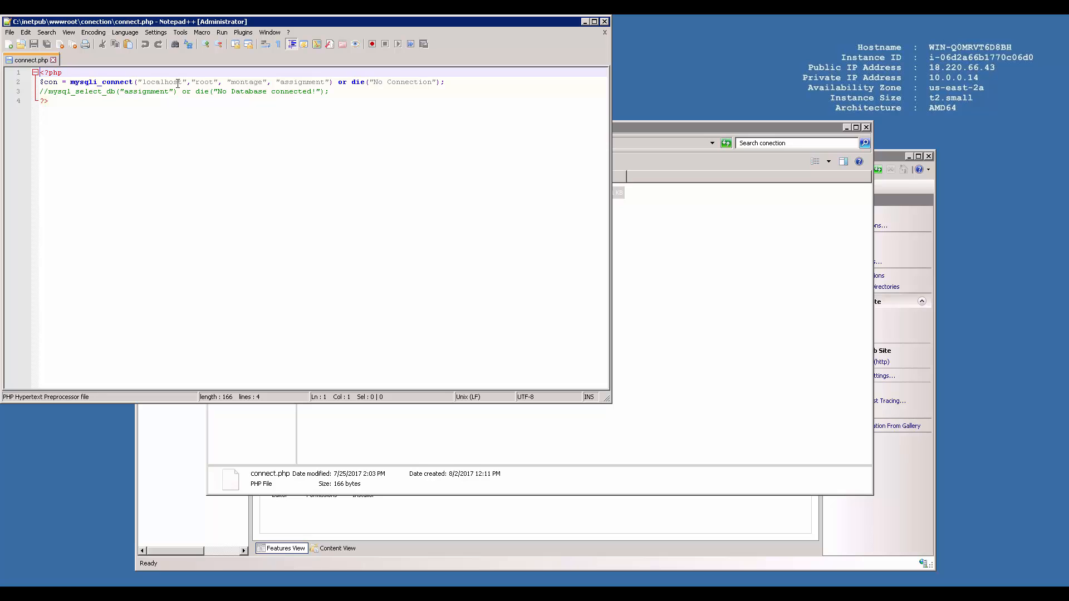
double_click(152, 81)
key("ctrl+v")
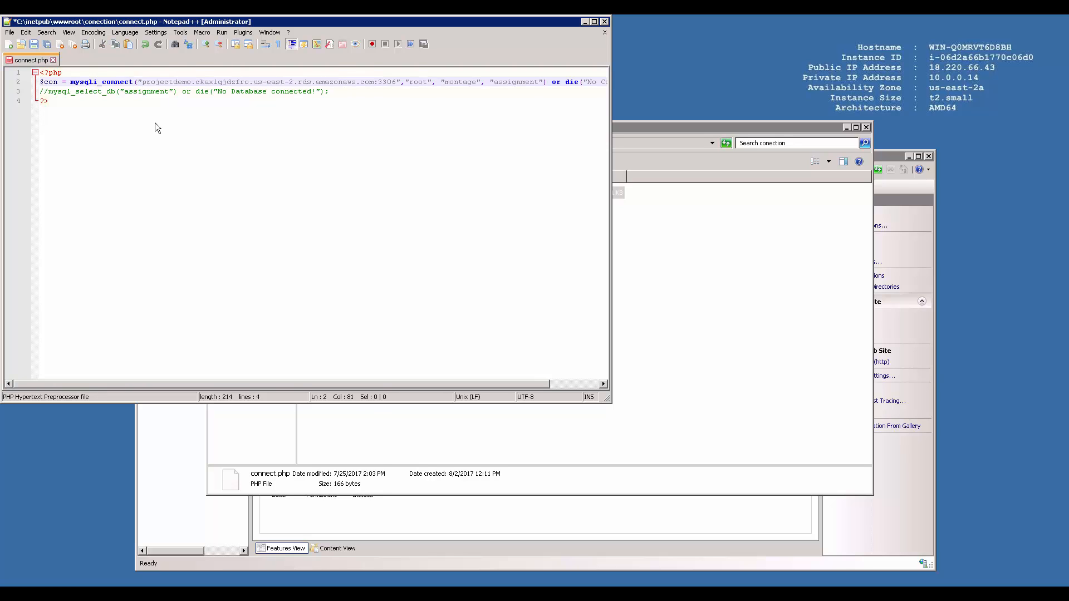
key("BackSpace")
key("BackSpace")
key("BackSpace")
key("BackSpace")
key("BackSpace")
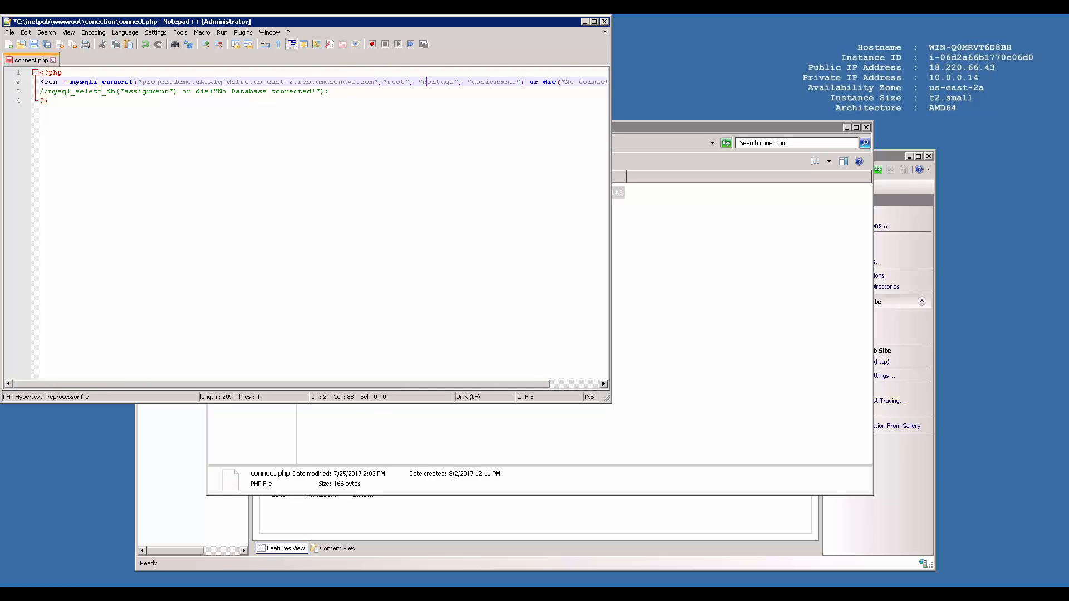
double_click(429, 84)
type("projectdemopa")
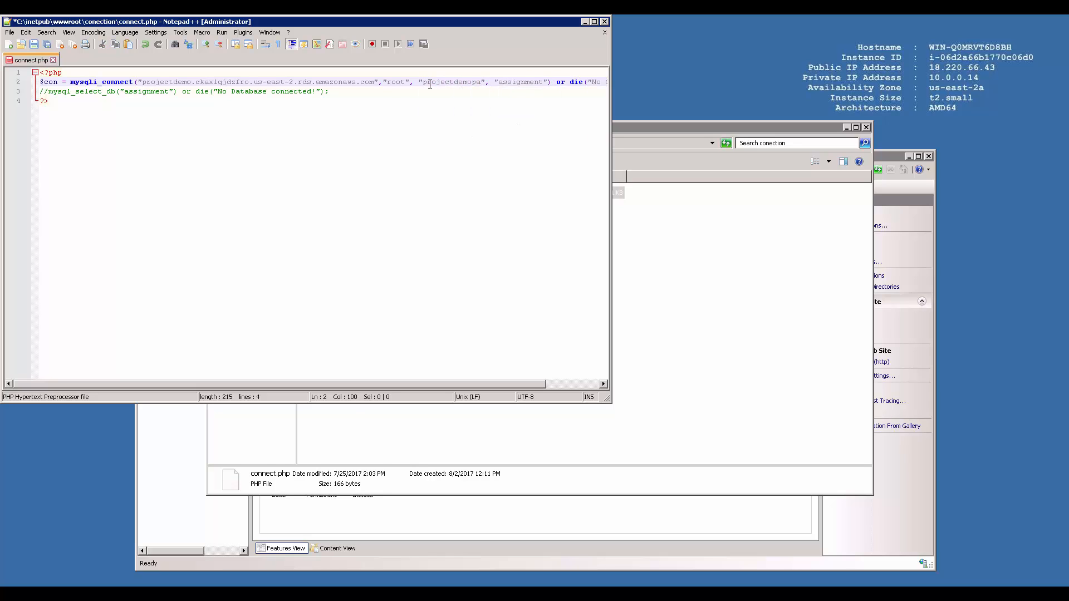
type("ss")
key("ctrl+s")
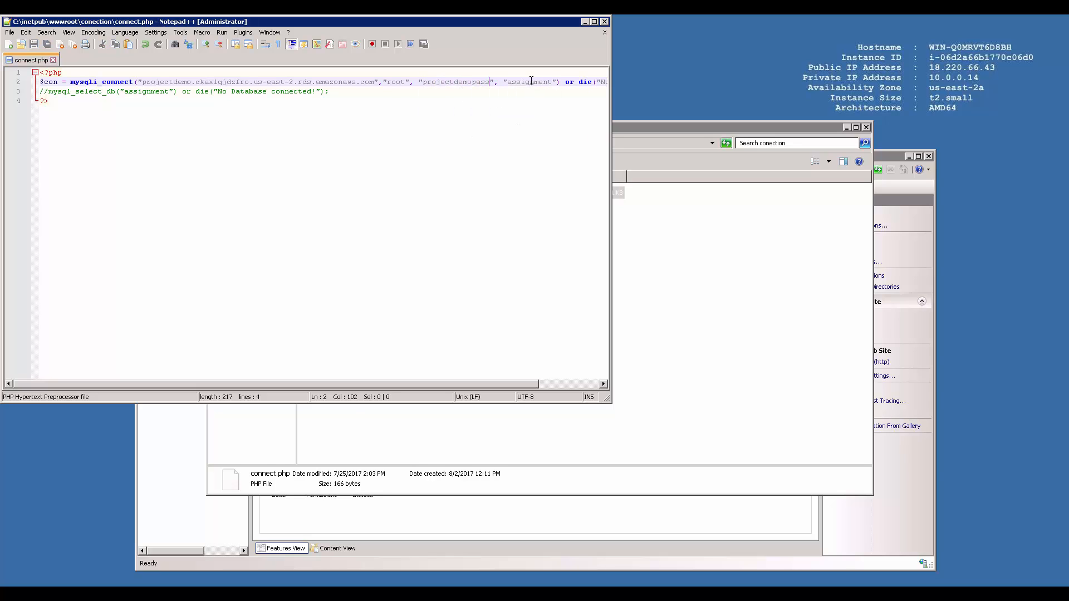
Step: Change the database name 'assignment' to 'projectdemo' on line 2, save, and enlarge the window
double_click(531, 81)
type("projectdemo")
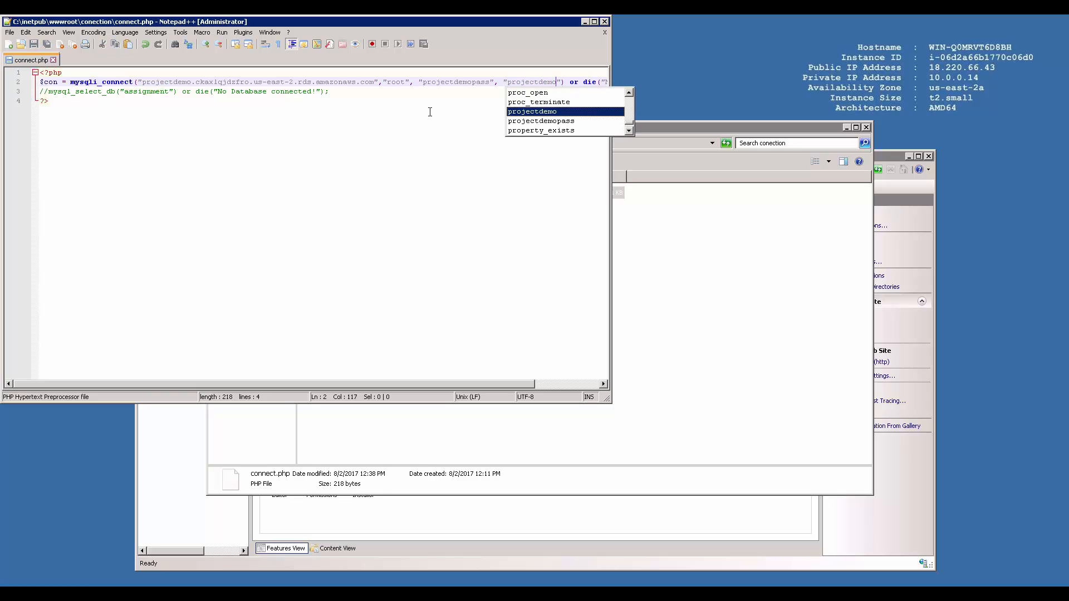
key("End")
key("ctrl+s")
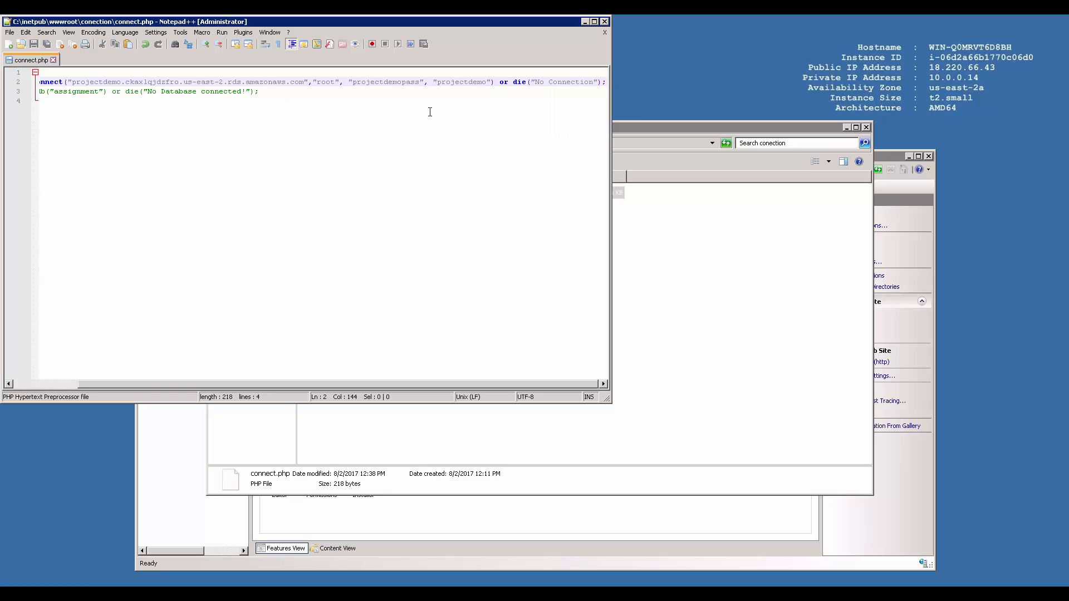
key("Home")
left_click_drag(608, 401, 682, 416)
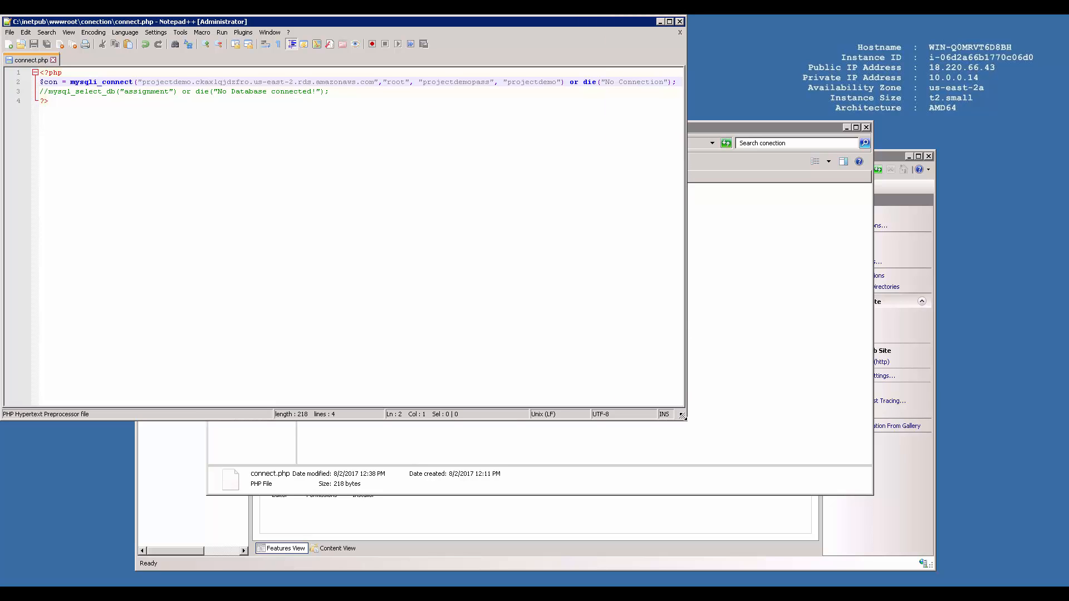
Step: Launch HeidiSQL, delete the old Unnamed session, and create a new session
key("super")
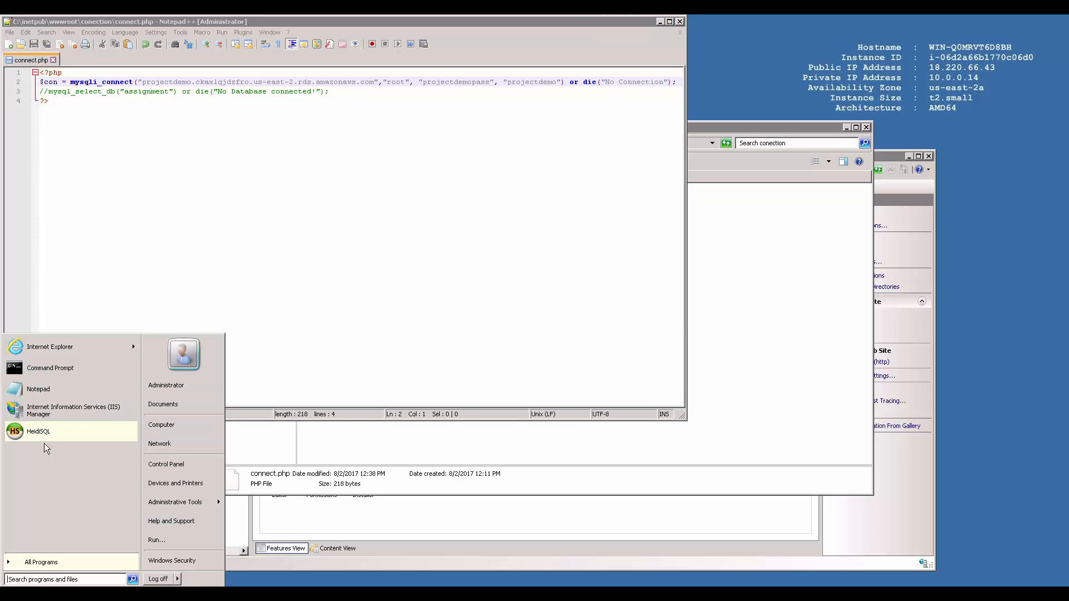
left_click(49, 435)
left_click(366, 180)
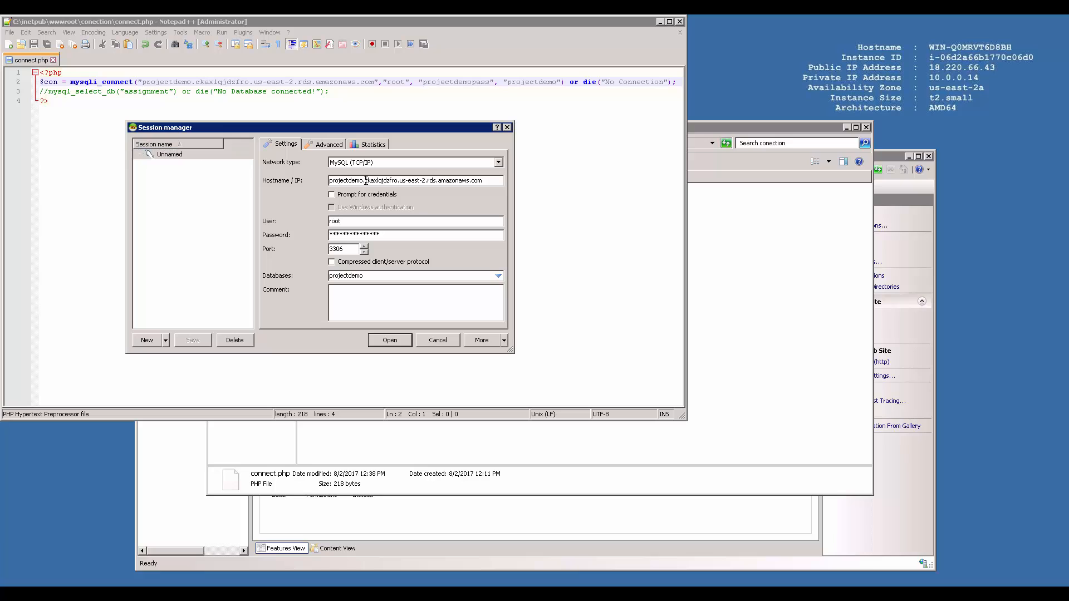
left_click(170, 155)
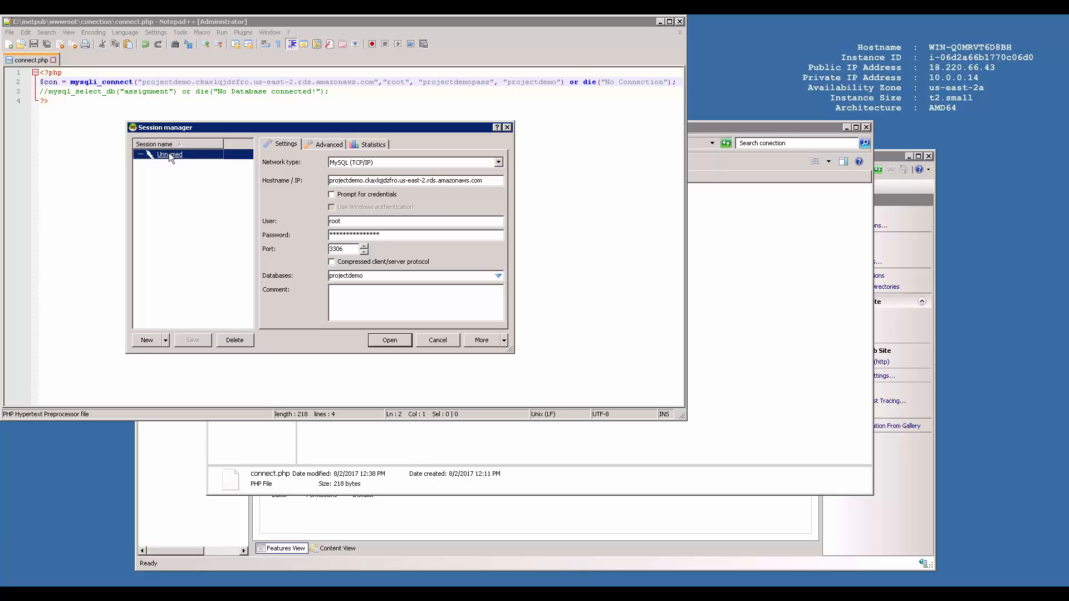
left_click(234, 341)
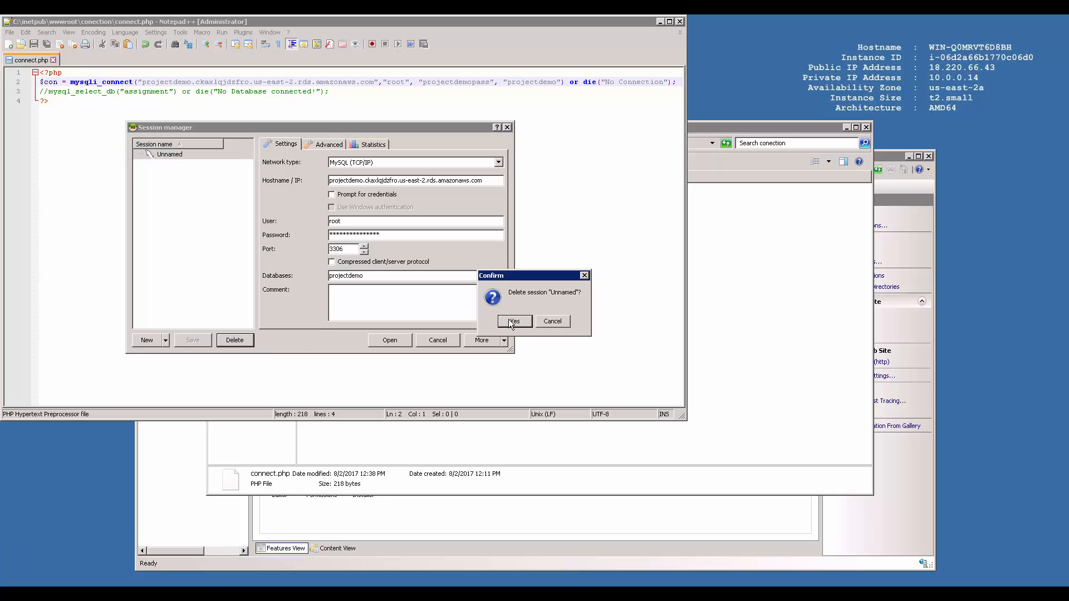
left_click(505, 322)
left_click(148, 340)
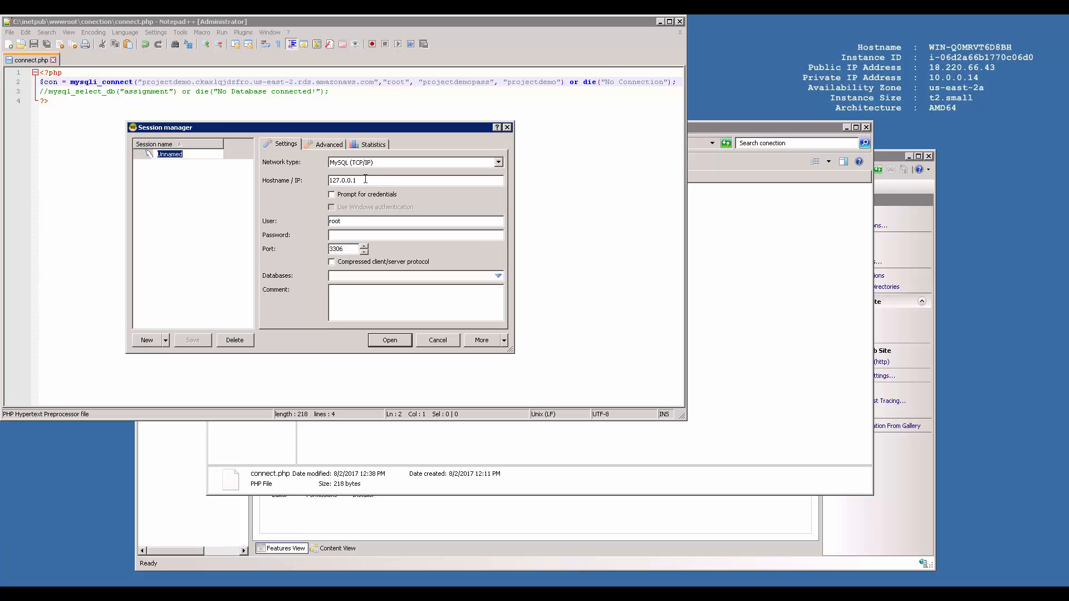
Step: Set the host to the RDS endpoint with the master password, connect, and save the session
key("ctrl+v")
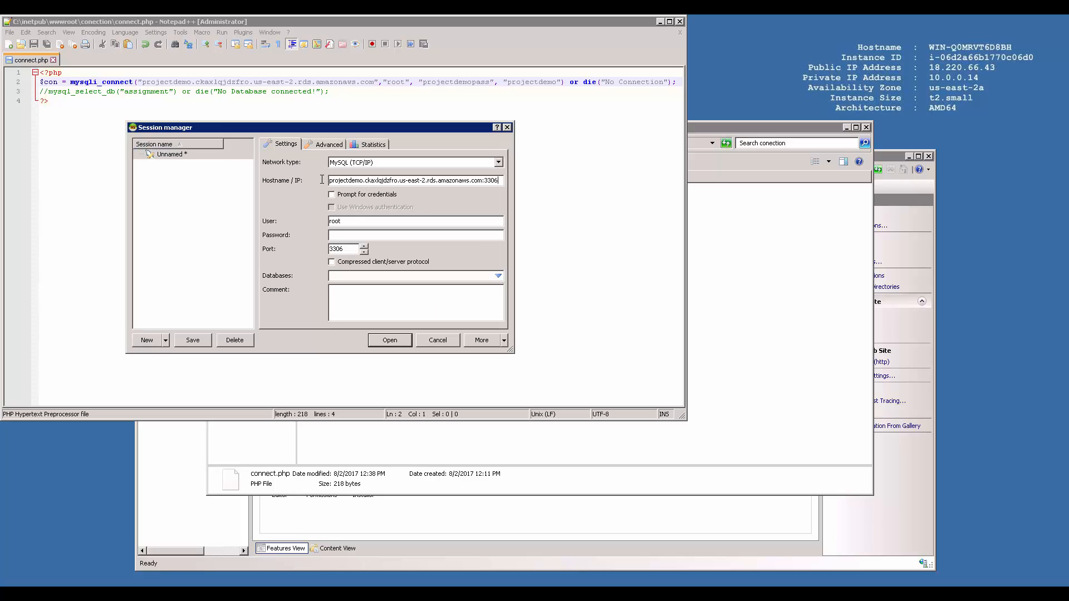
key("BackSpace")
key("BackSpace")
type("proje")
type("projectde")
left_click(398, 343)
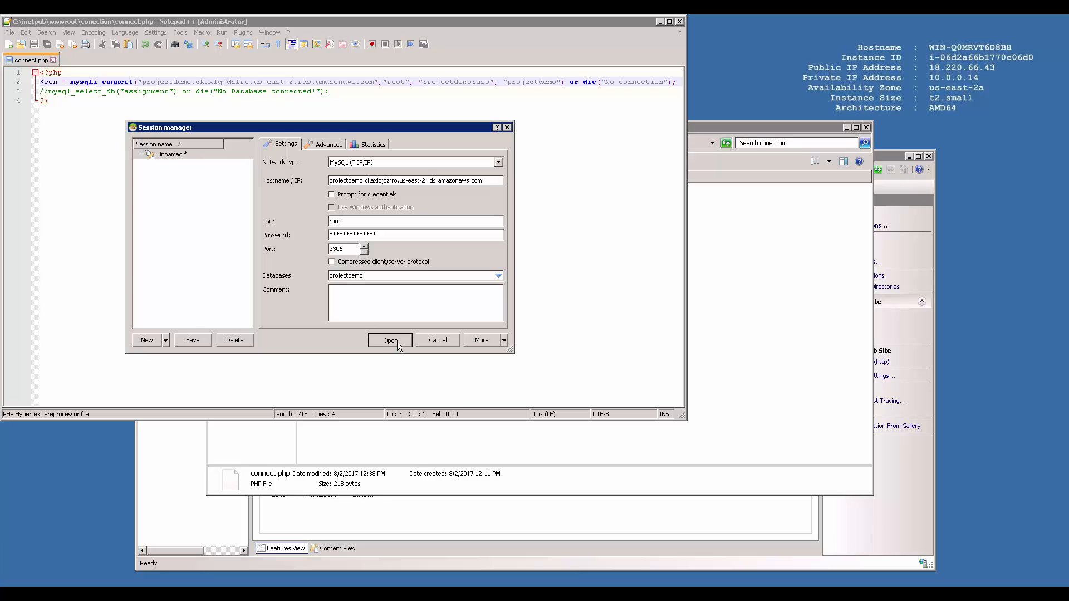
left_click(534, 322)
double_click(416, 234)
type("projectdemopass")
left_click(390, 340)
left_click(496, 324)
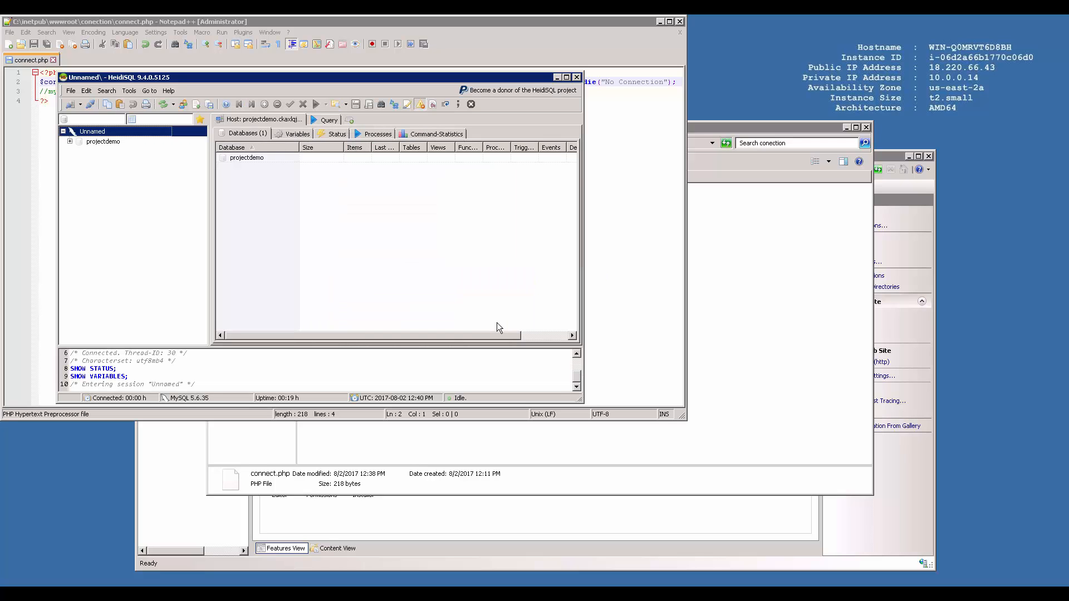
Step: Maximize HeidiSQL and load assignment.sql into a new query editor
left_click(567, 77)
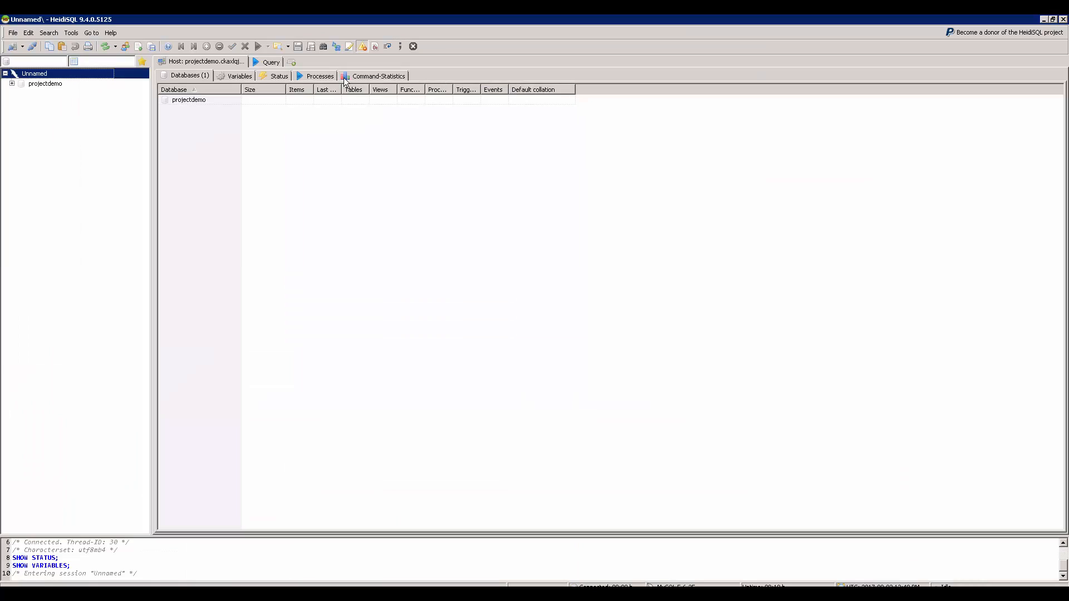
left_click(266, 62)
left_click(12, 84)
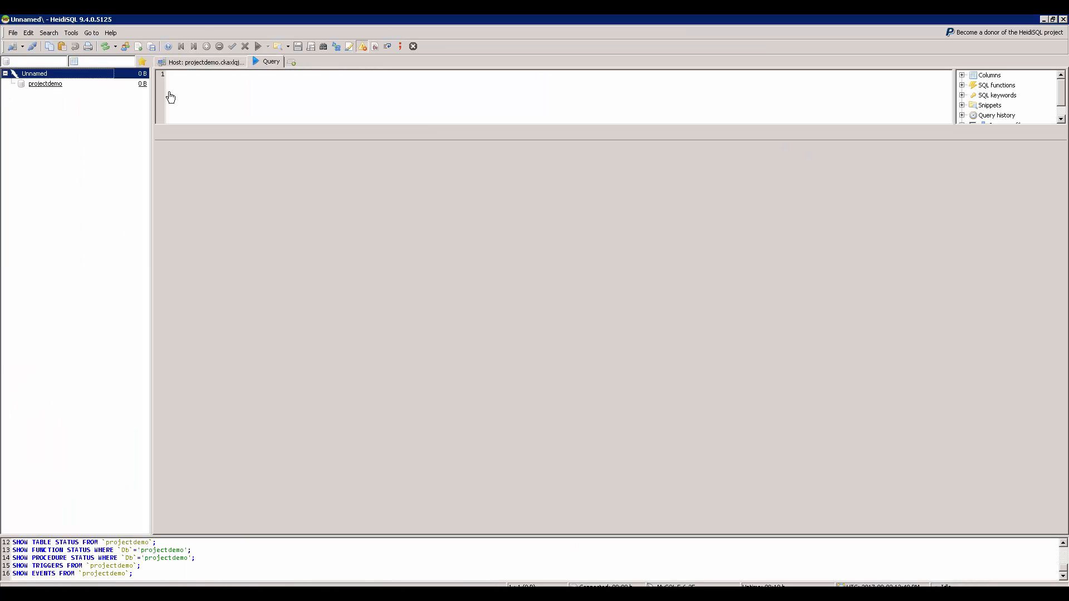
left_click(11, 33)
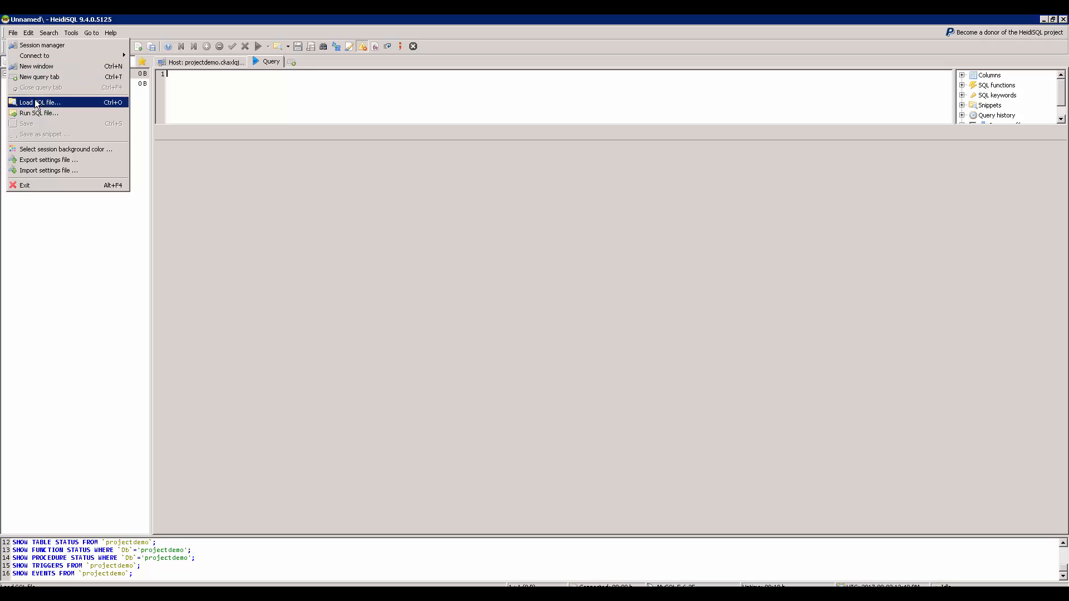
left_click(34, 103)
double_click(462, 236)
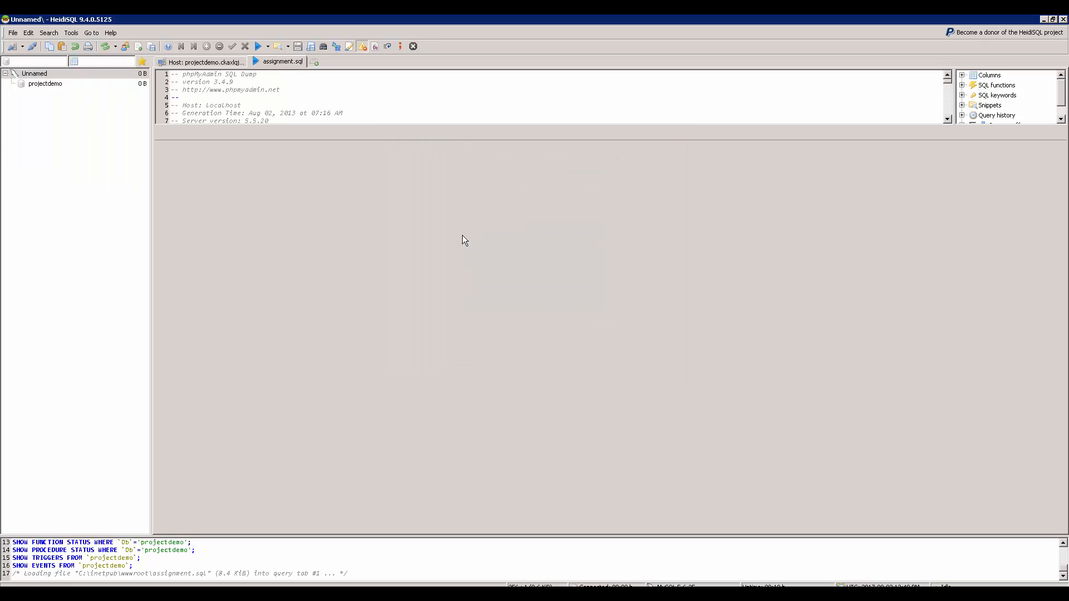
Step: Run the script against projectdemo, refresh the tables, and minimize HeidiSQL and Remote Desktop
left_click(257, 46)
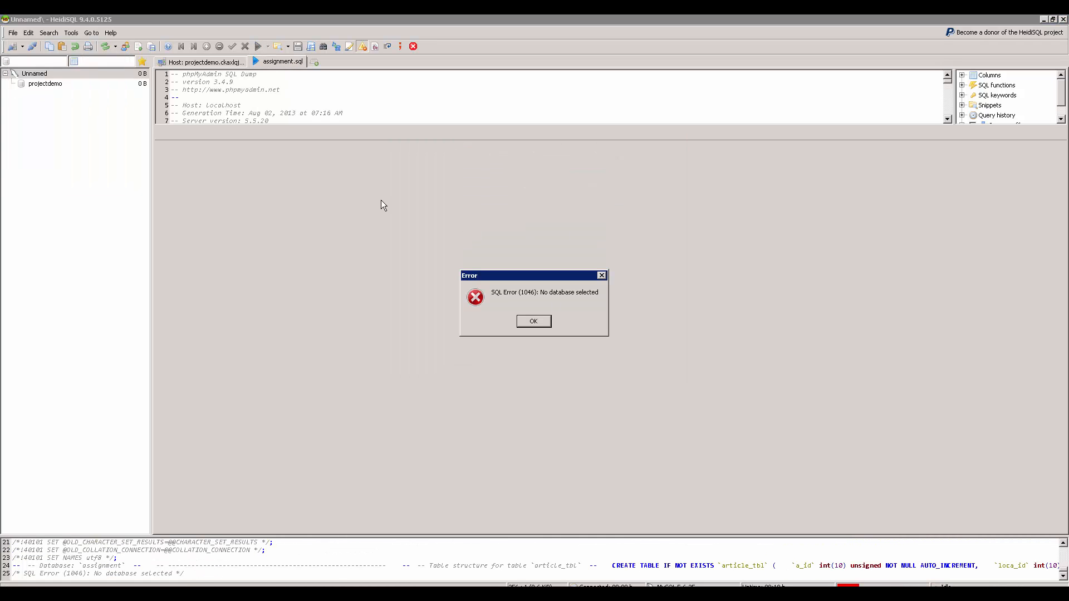
left_click(536, 321)
left_click(47, 86)
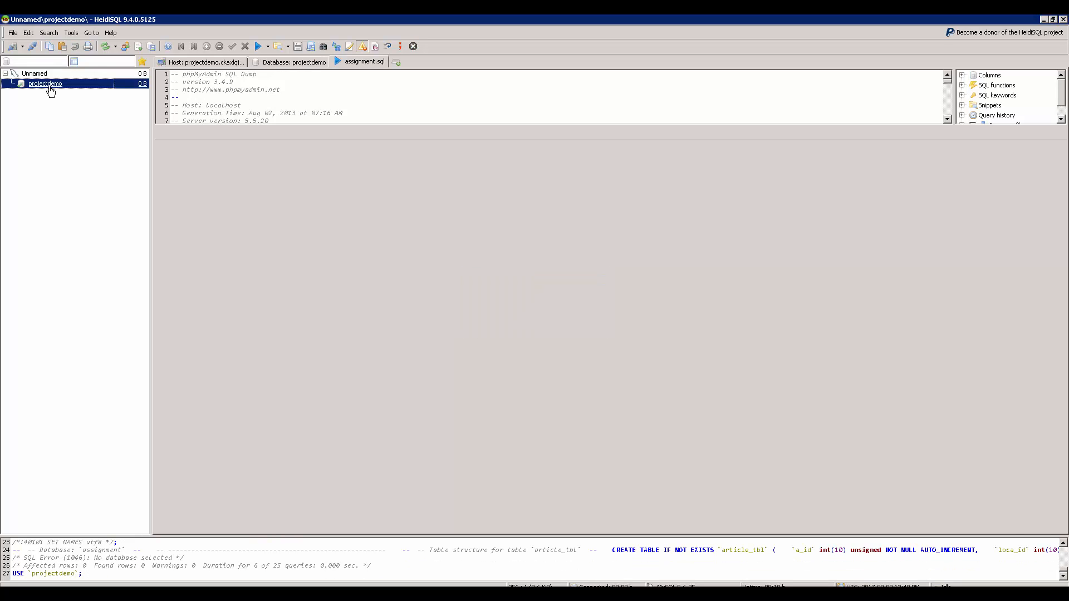
left_click(258, 47)
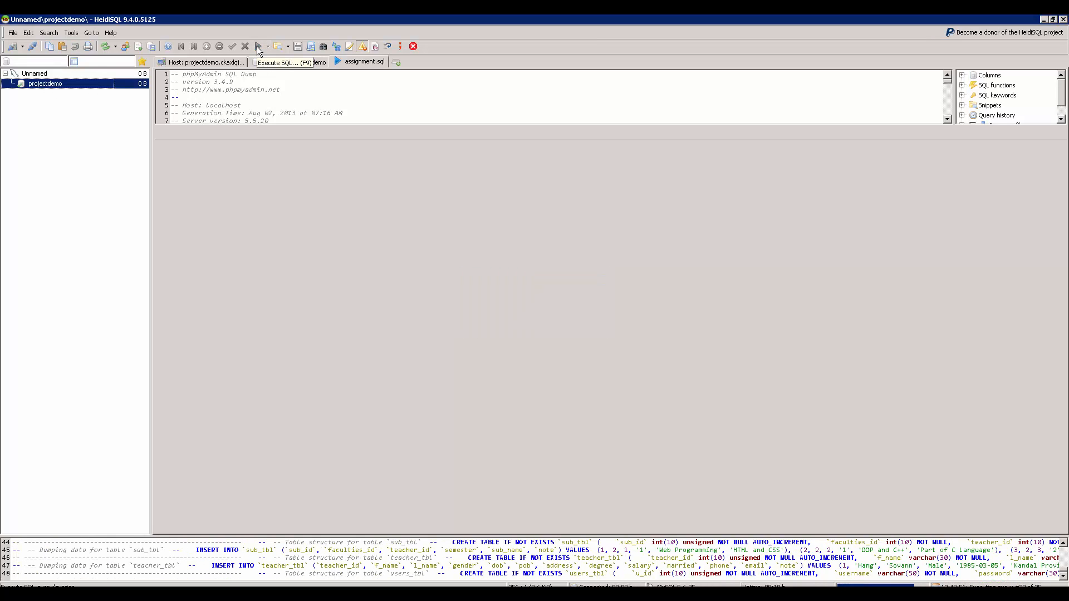
left_click(105, 48)
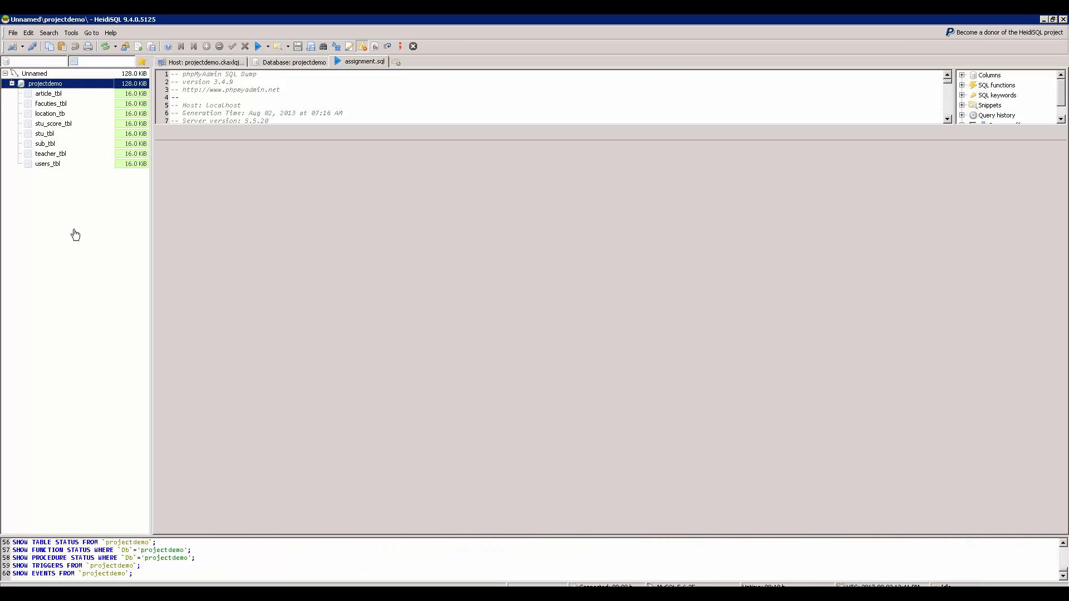
left_click(1044, 19)
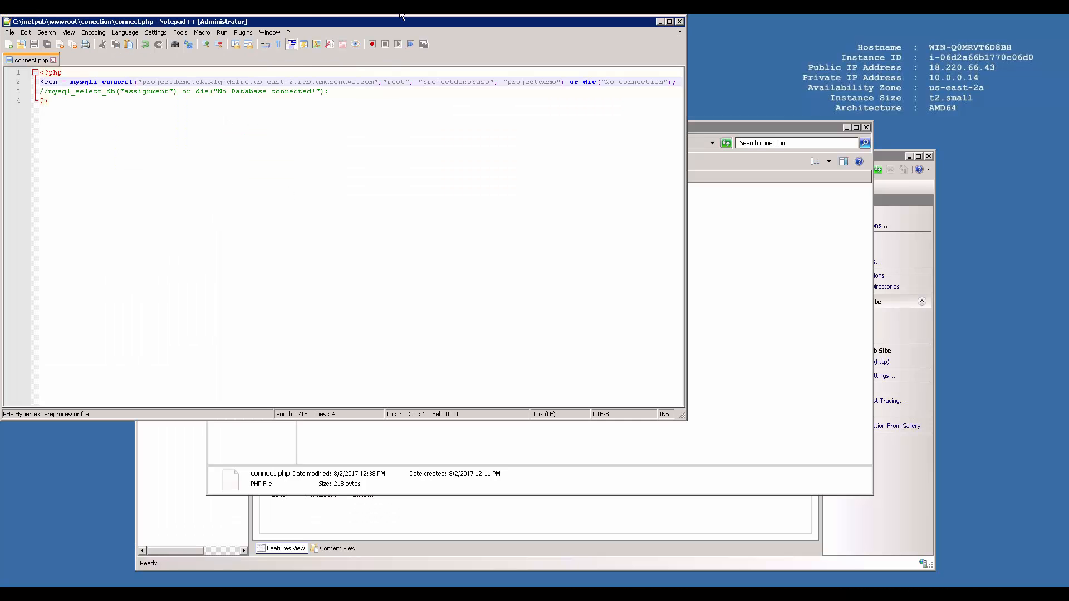
left_click(666, 20)
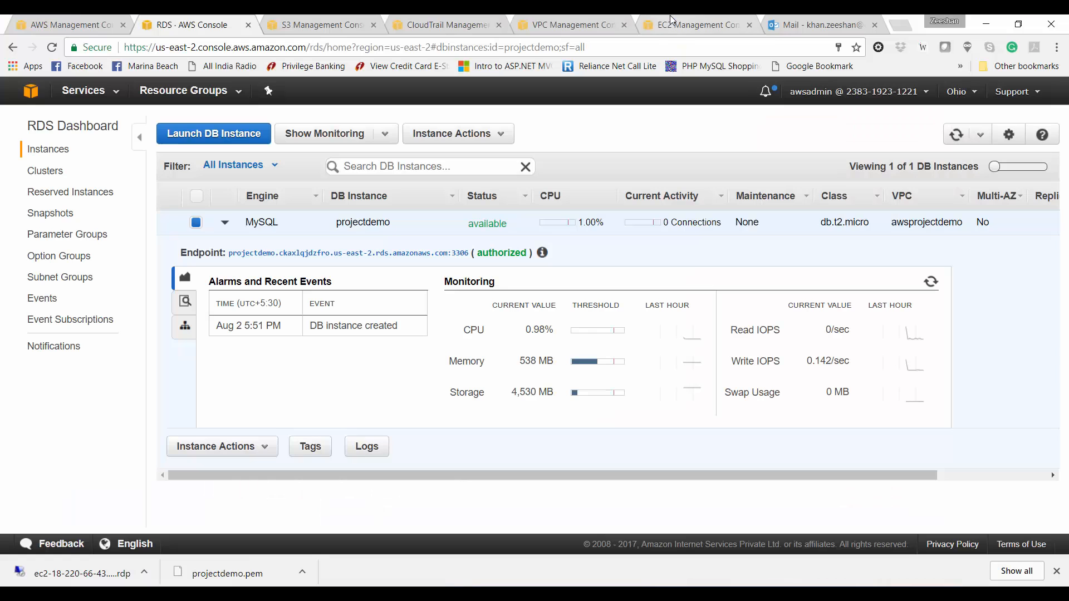
Step: Reload the college site in the browser, then return to the AWS console
left_click(198, 579)
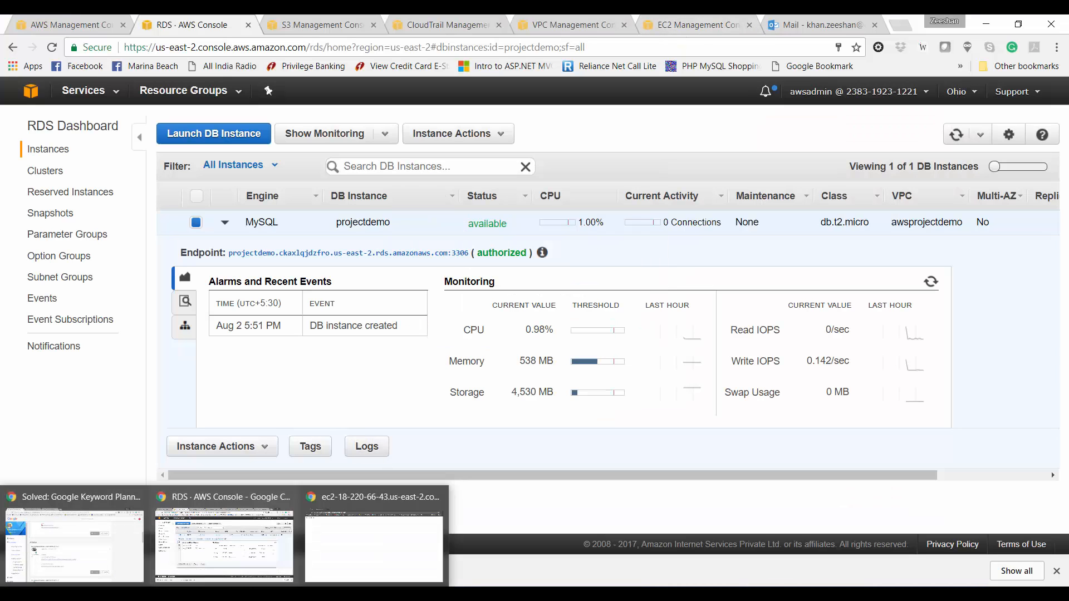
left_click(363, 539)
left_click(51, 48)
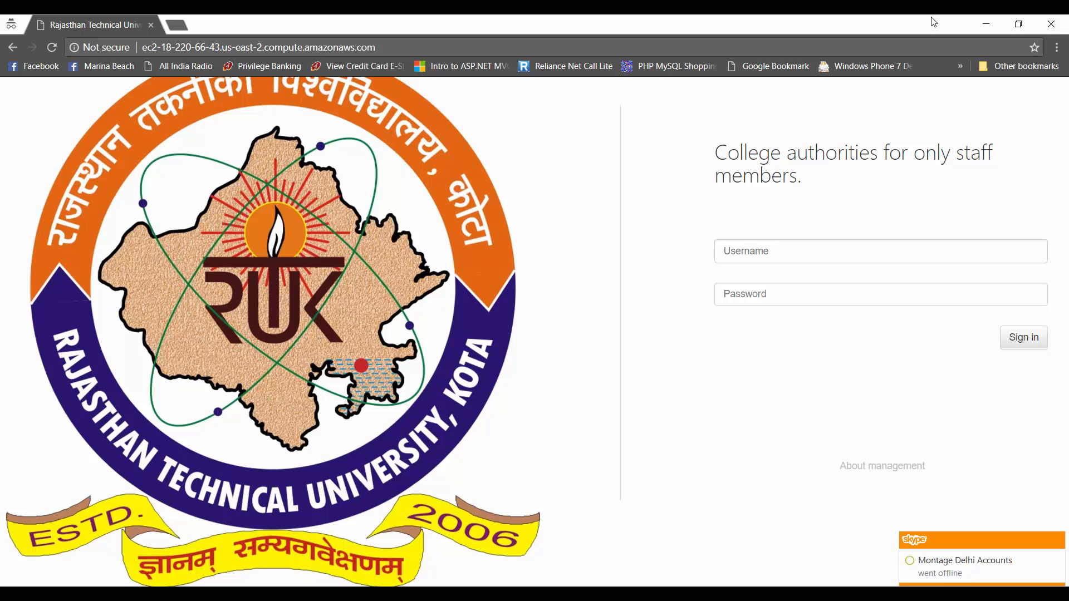
key("alt+Tab")
Step: Start a new S3 bucket named projectdemobucket in US East (Ohio)
left_click(321, 24)
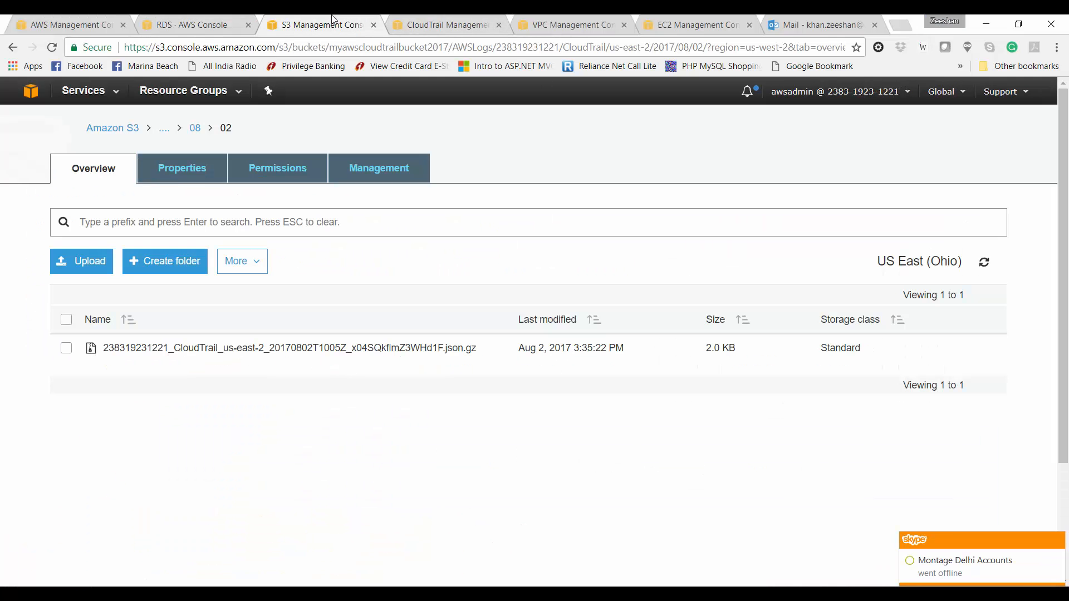
left_click(120, 129)
left_click(95, 246)
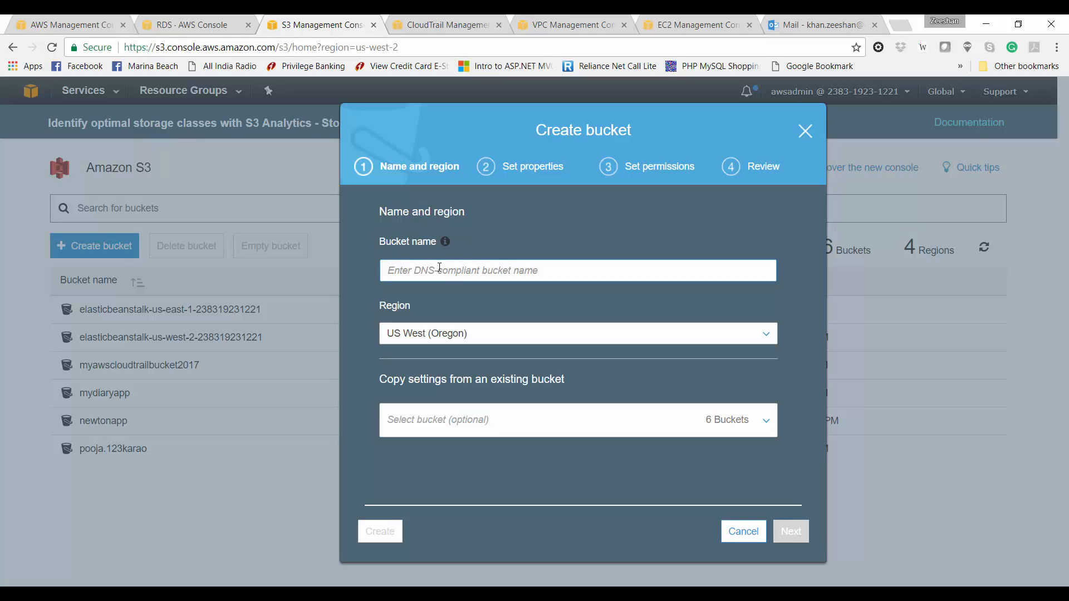
type("projectdemob")
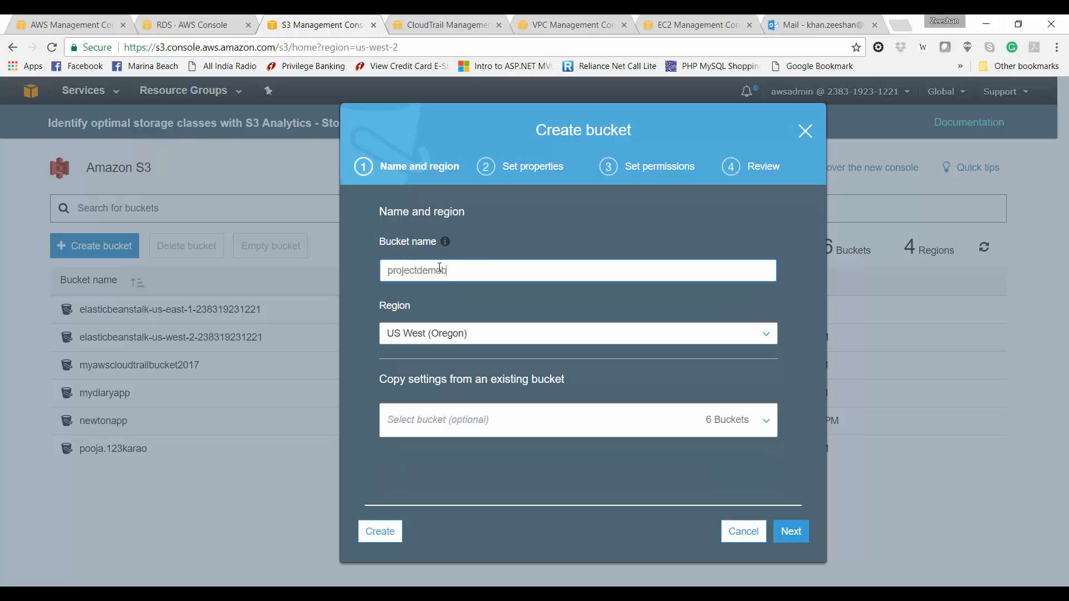
type("ucket")
left_click(482, 334)
type("c")
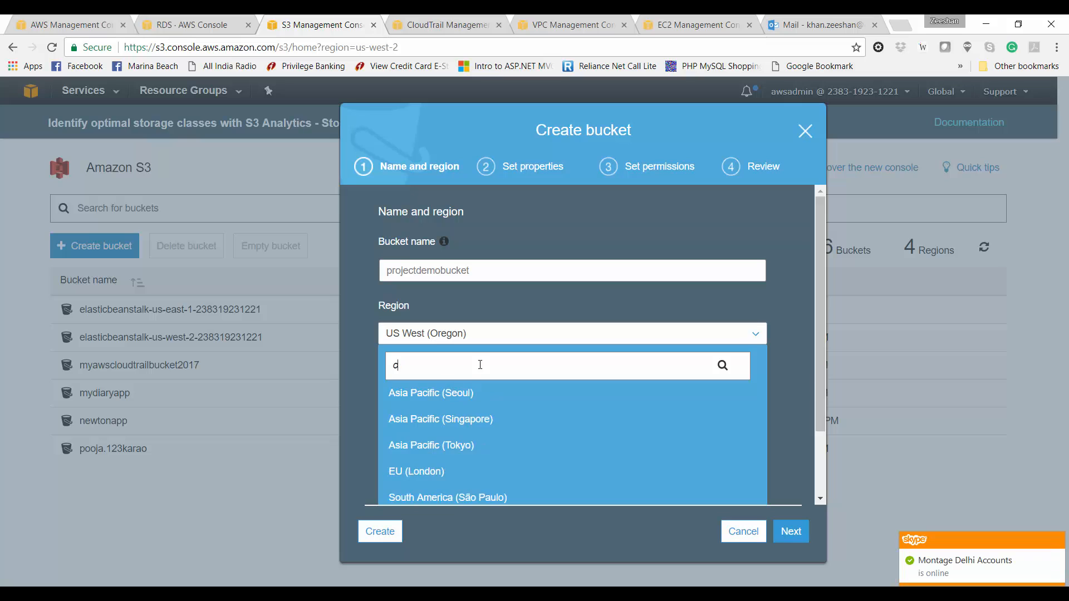
type("hio")
left_click(477, 390)
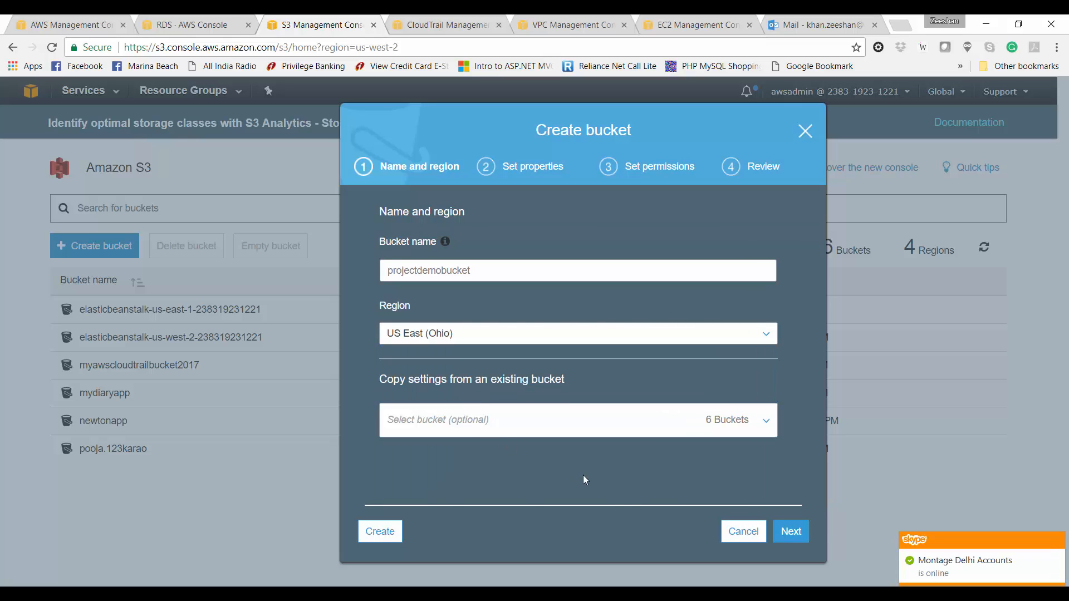
left_click(793, 529)
left_click(796, 530)
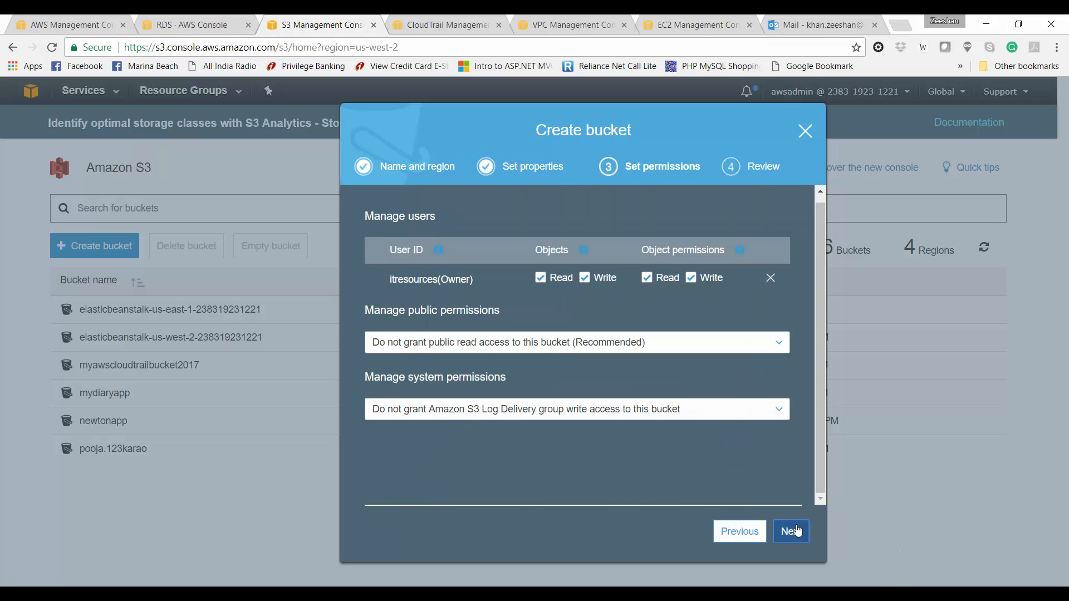
Step: Enable access logging to projectdemobucket with log prefix 'lo'
left_click(741, 532)
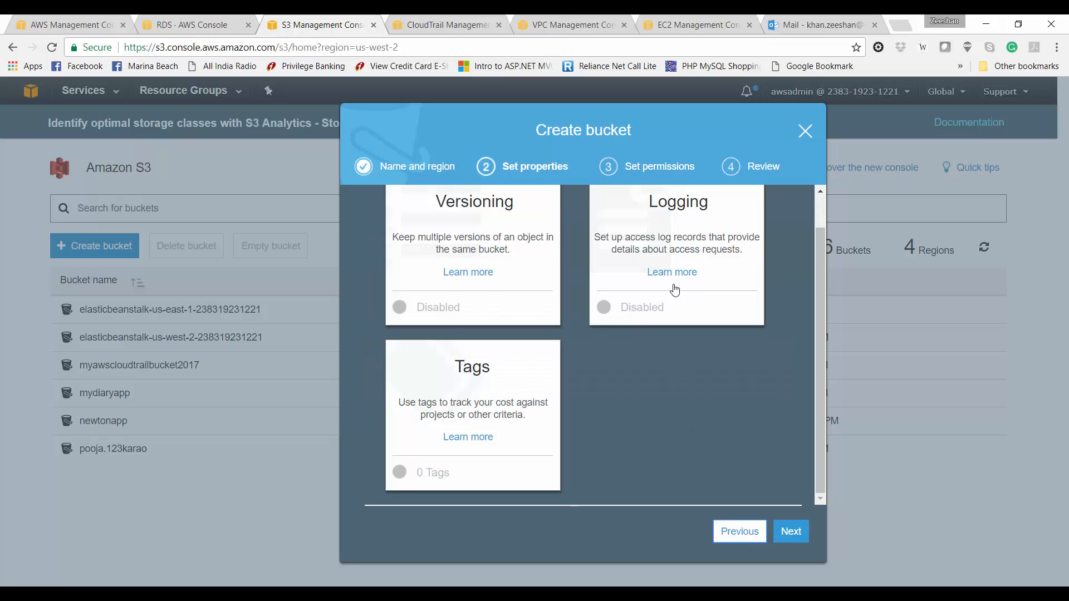
left_click(653, 306)
left_click(500, 270)
left_click(539, 322)
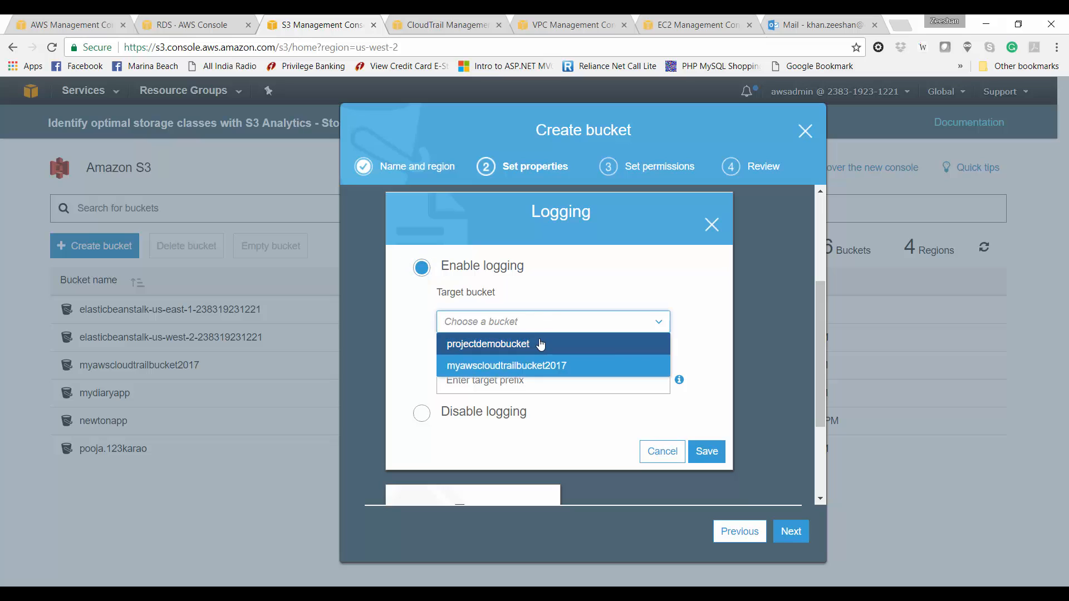
left_click(538, 344)
left_click(543, 377)
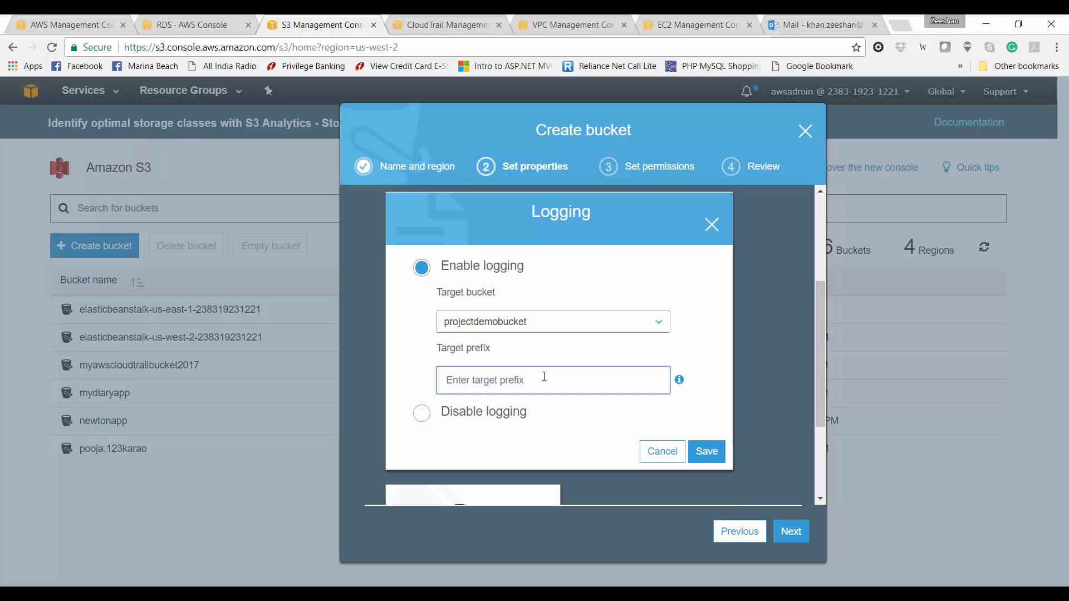
type("log")
mouse_move(681, 384)
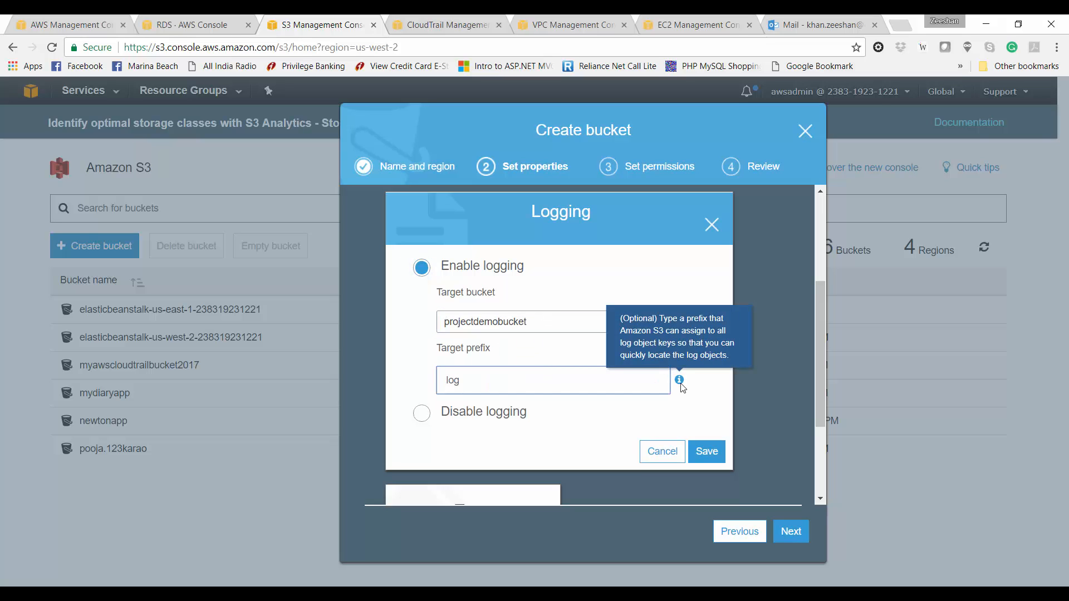
left_click(706, 451)
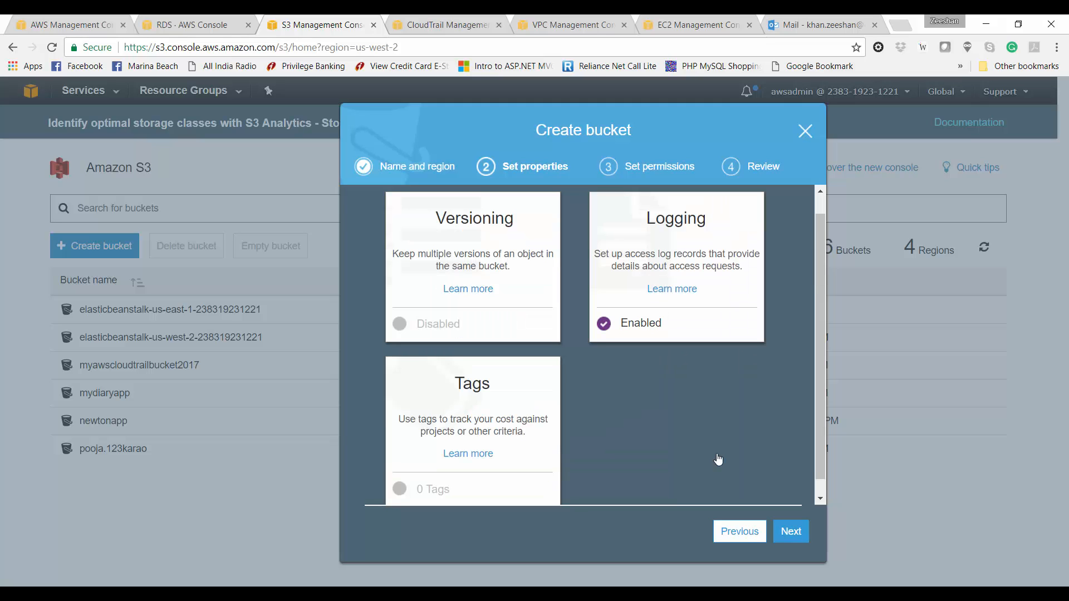
Step: Enable versioning, grant public read access, and create the bucket
left_click(487, 326)
left_click(421, 265)
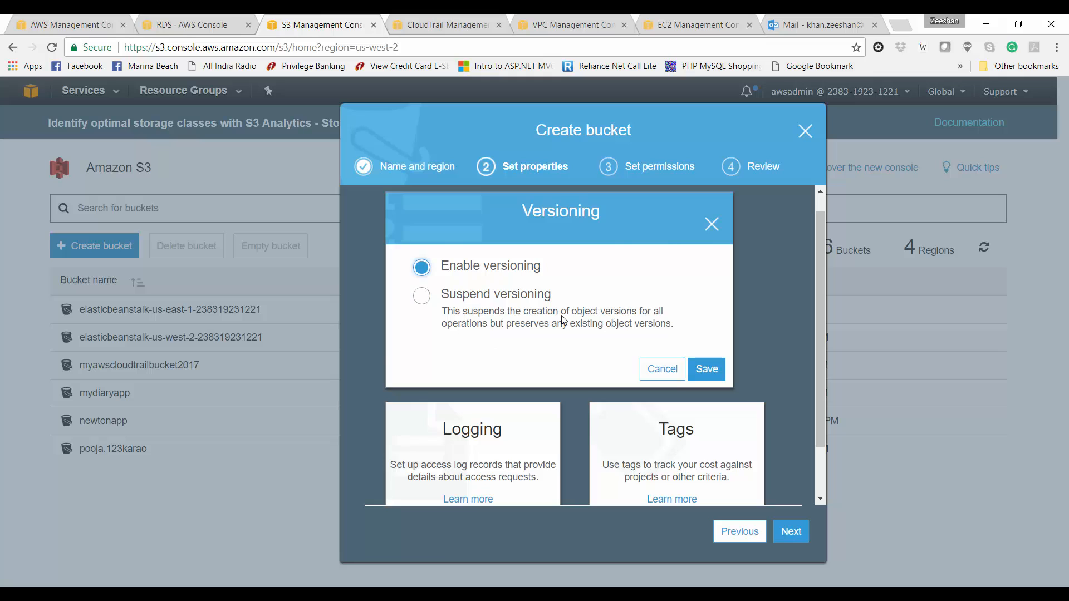
left_click(706, 368)
left_click(783, 532)
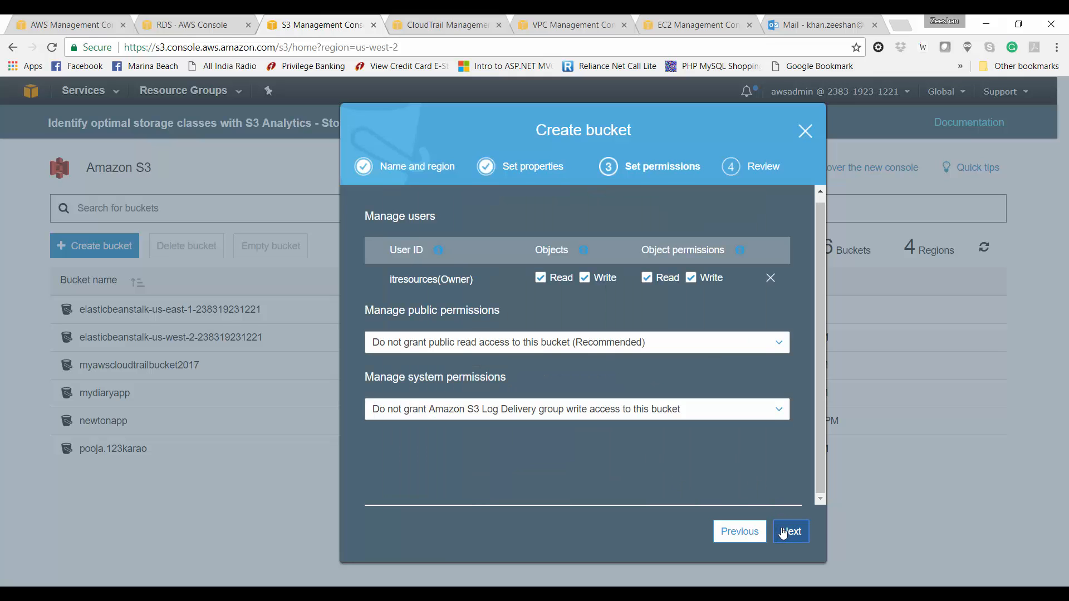
left_click(778, 343)
left_click(704, 391)
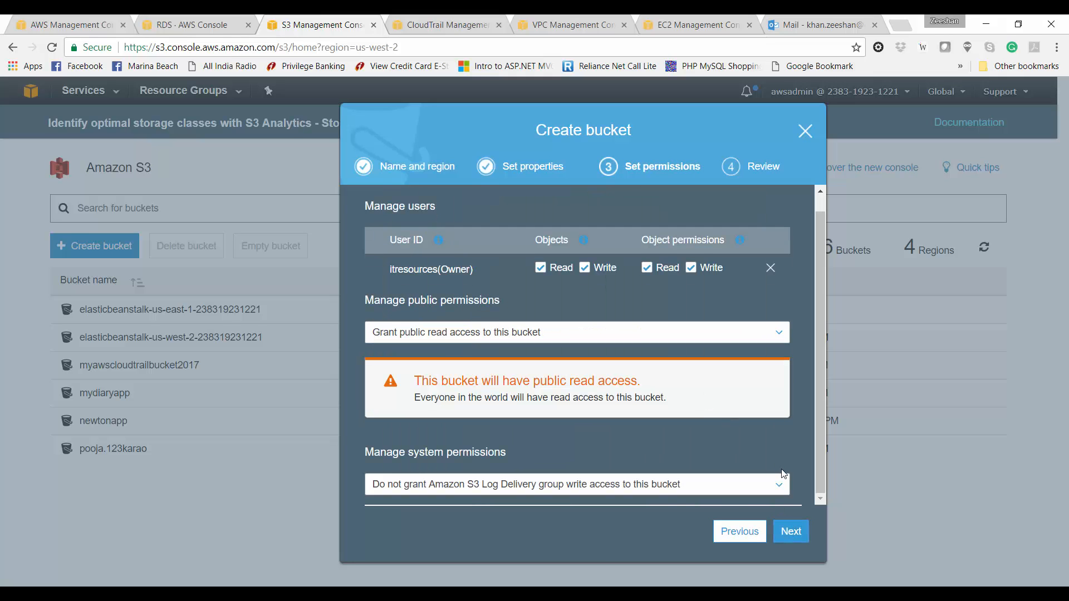
left_click(789, 532)
left_click(788, 536)
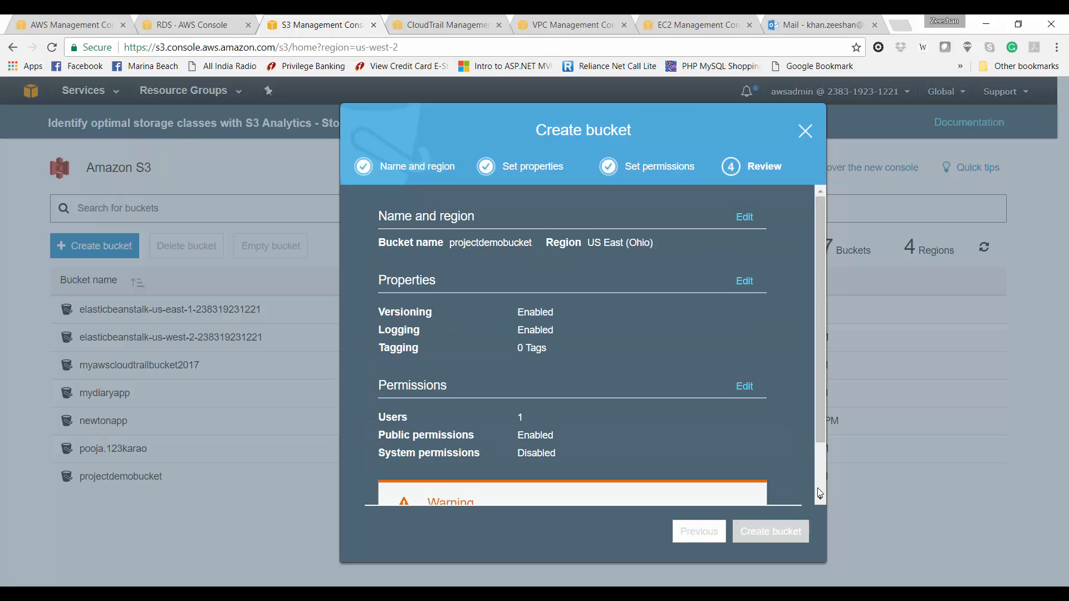
left_click(819, 493)
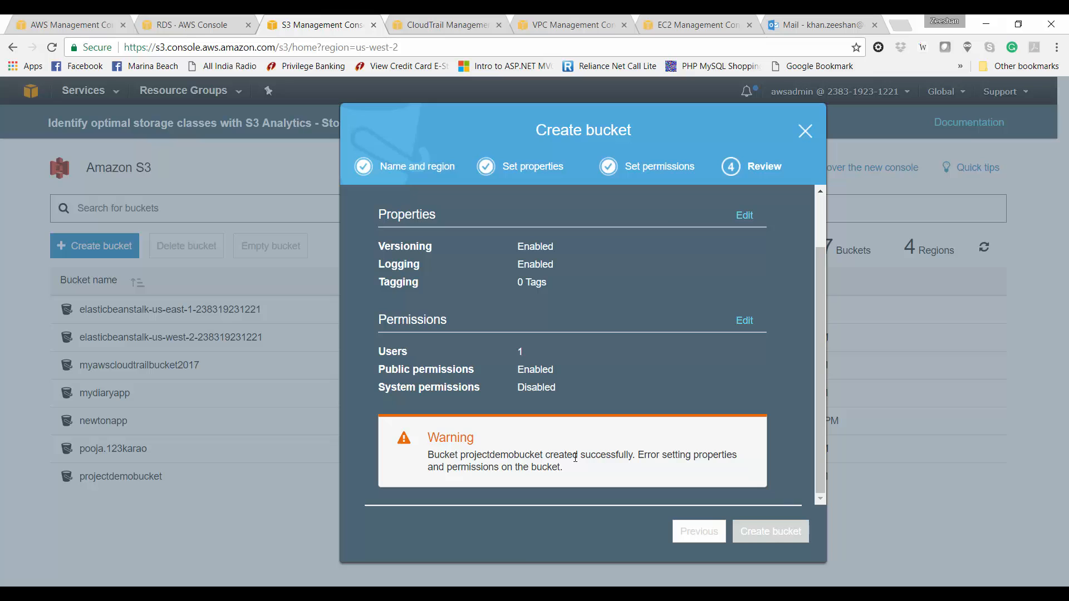
Step: Enable access logging on projectdemobucket into myawscloudtrailbucket2017 with prefix 'webalog_'
left_click(806, 131)
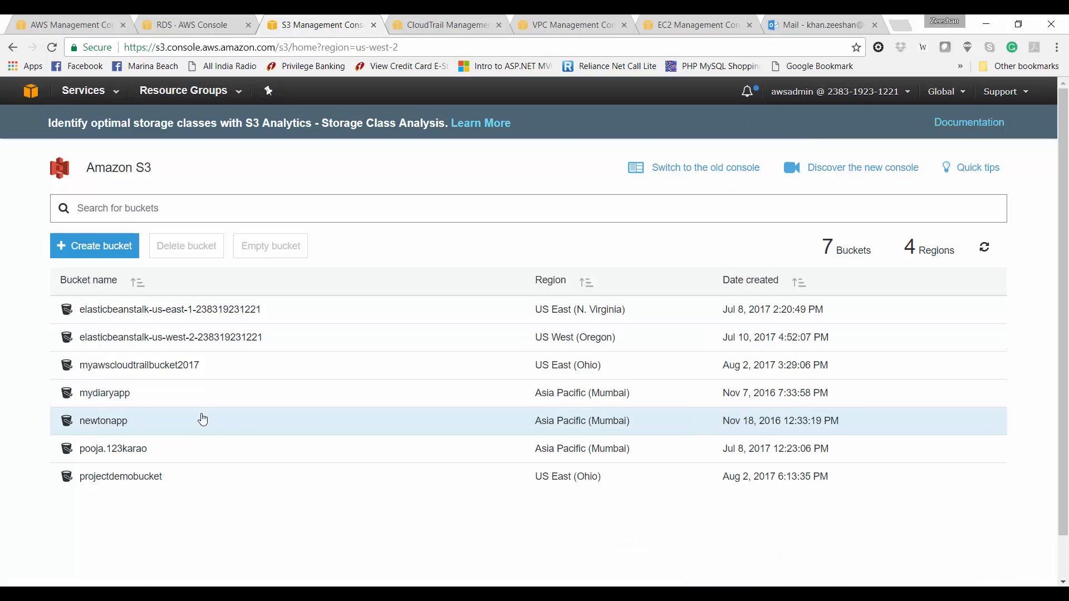
left_click(144, 484)
left_click(204, 174)
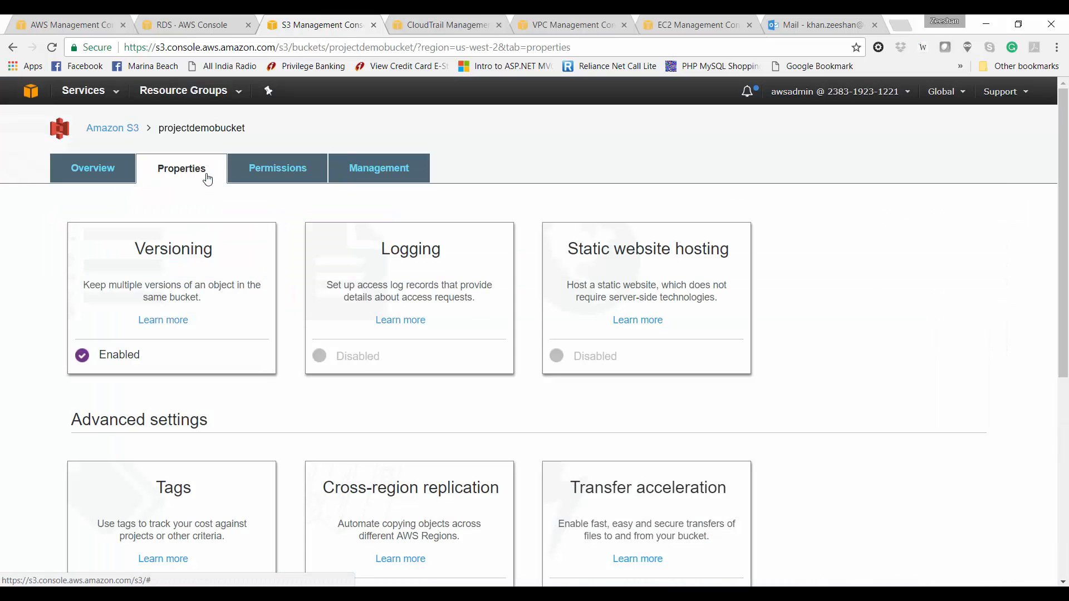
left_click(372, 358)
left_click(410, 157)
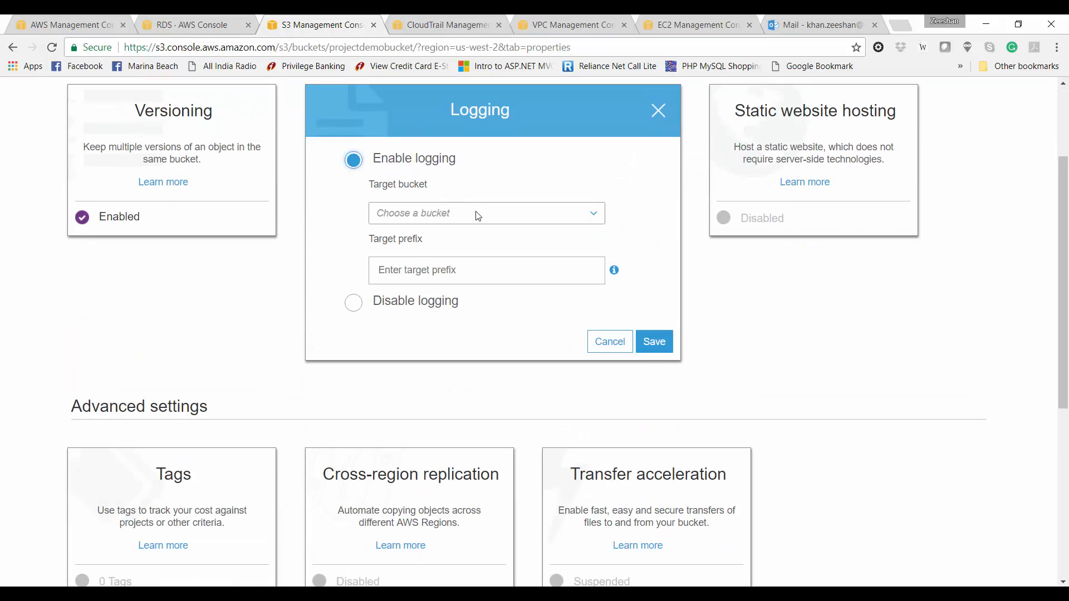
left_click(571, 213)
left_click(554, 235)
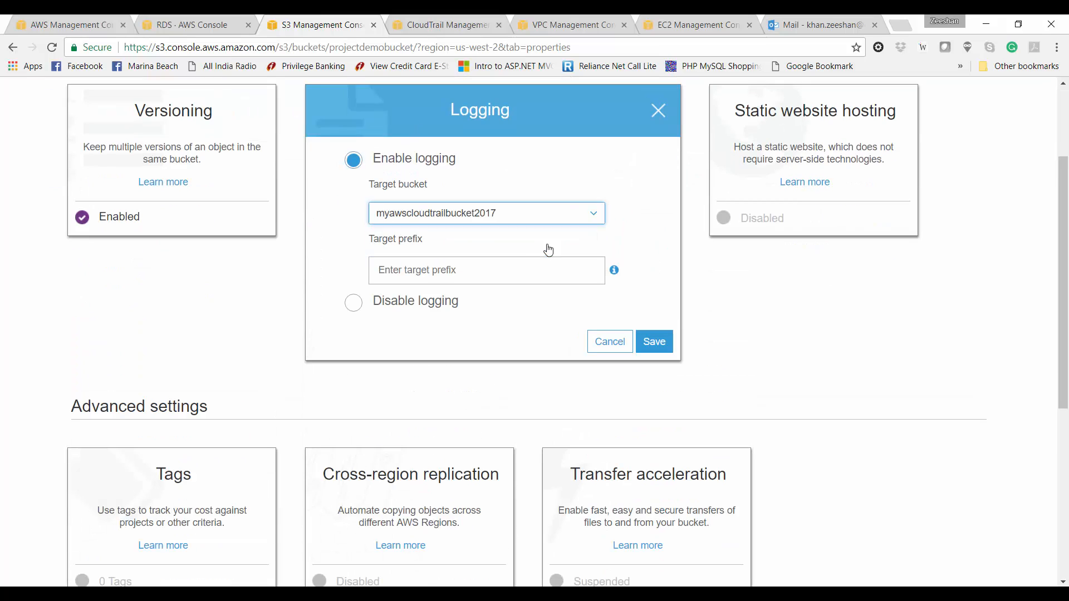
left_click(529, 262)
type("weba")
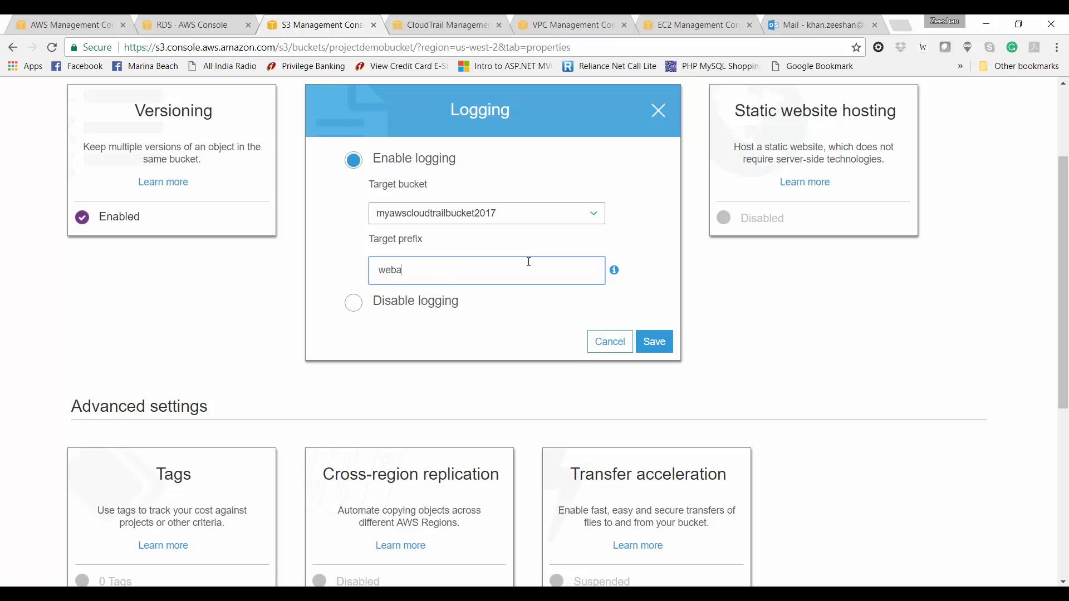
type("log_")
left_click(652, 342)
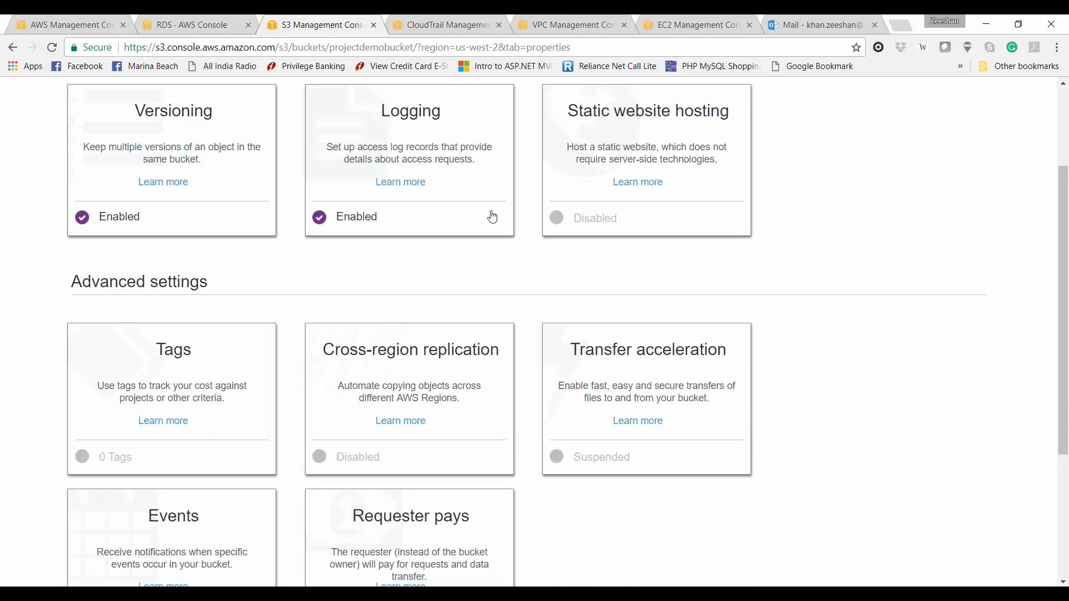
Step: Look through projectdemobucket's permissions, access control list, analytics, metrics and inventory views
scroll(492, 217, "up", 3)
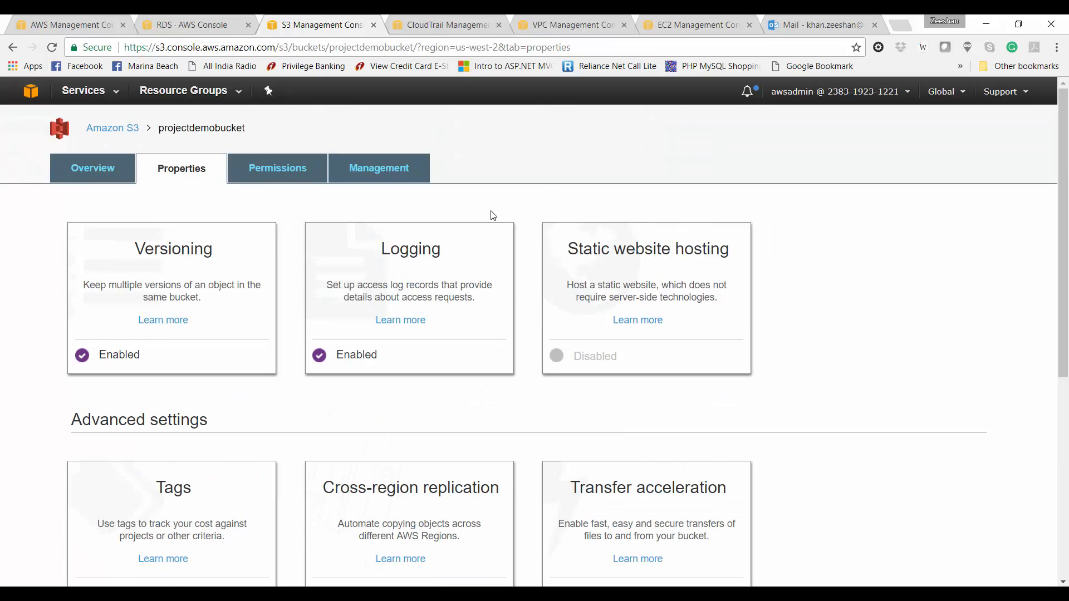
left_click(295, 172)
left_click(117, 171)
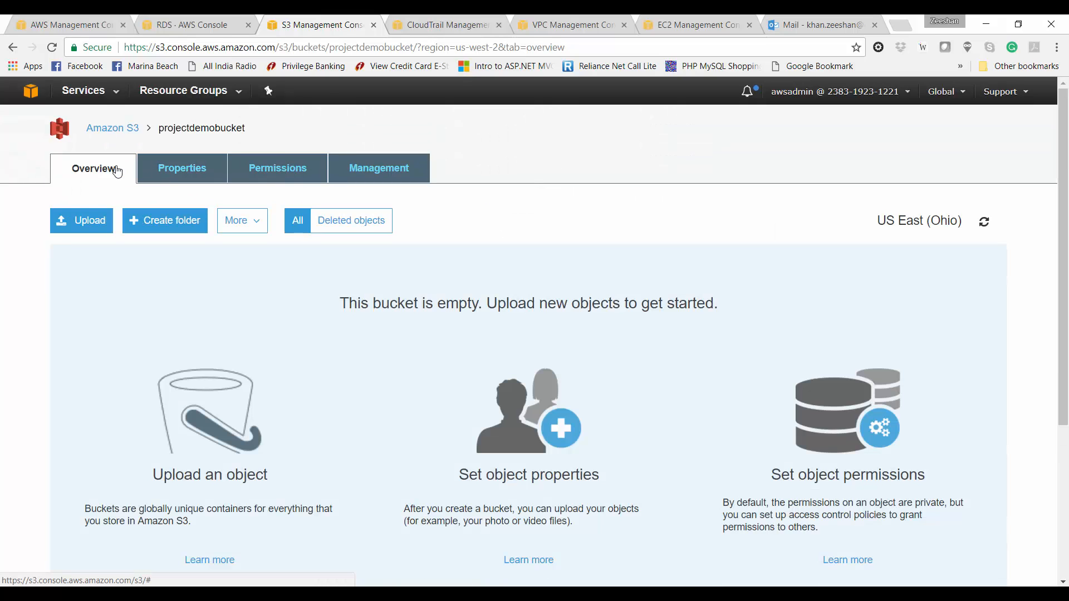
left_click(309, 170)
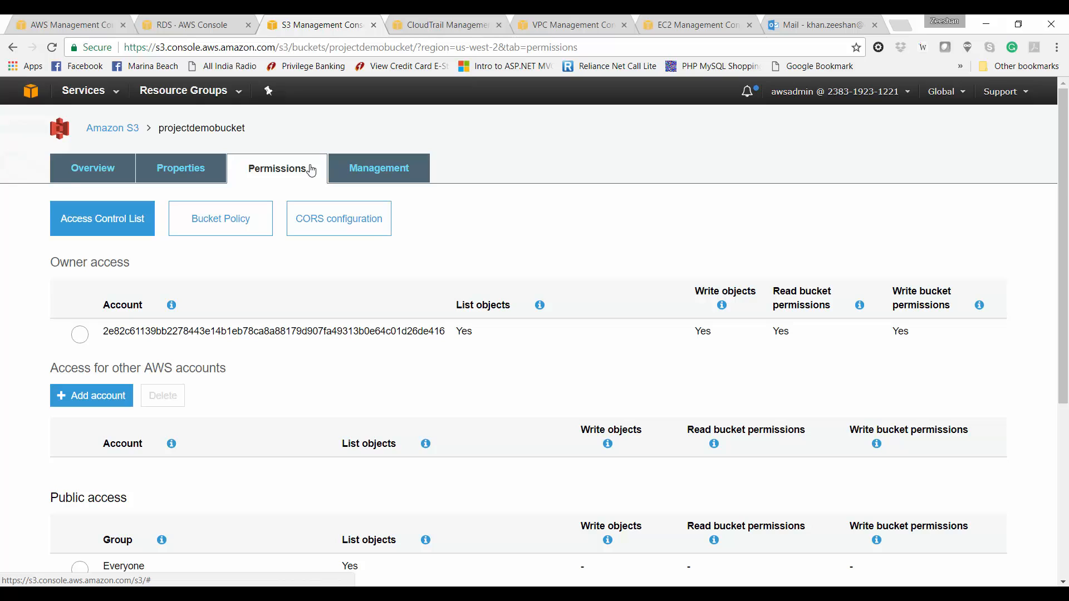
scroll(301, 449, "down", 5)
scroll(146, 289, "up", 5)
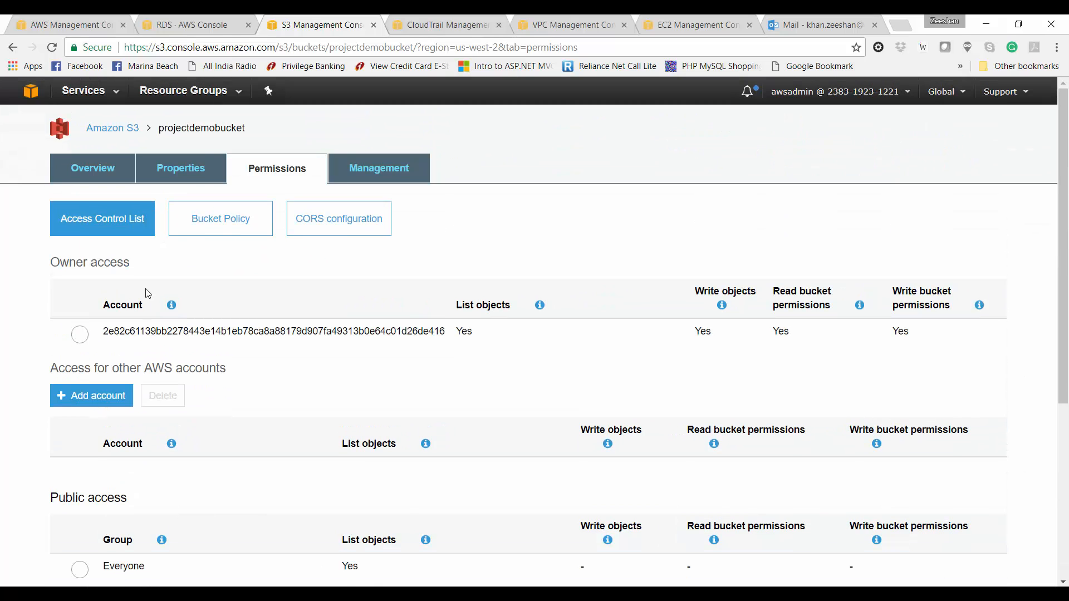
left_click(340, 168)
left_click(256, 222)
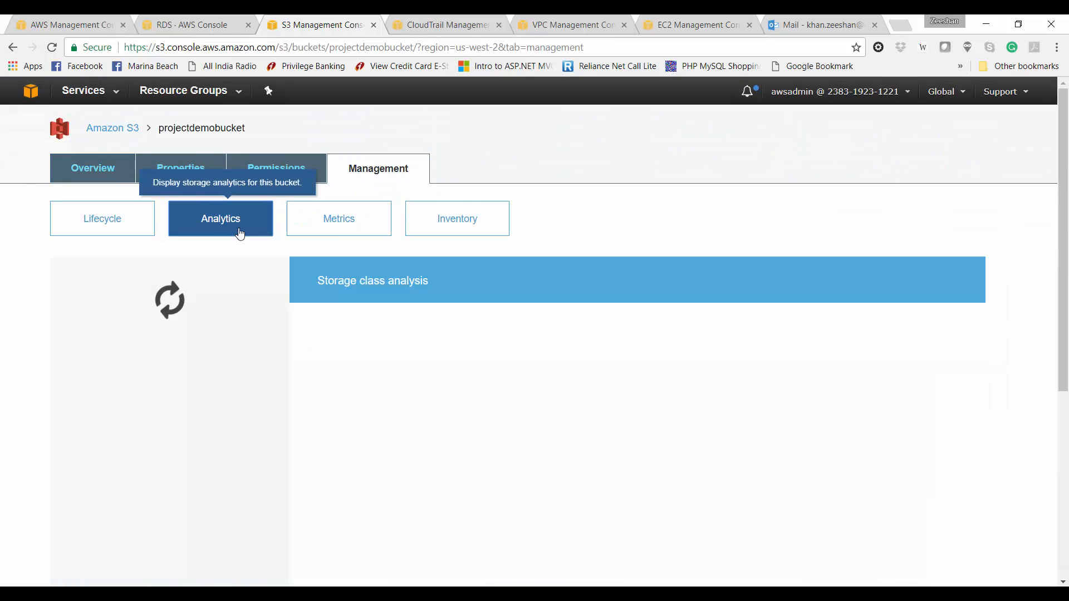
left_click(318, 224)
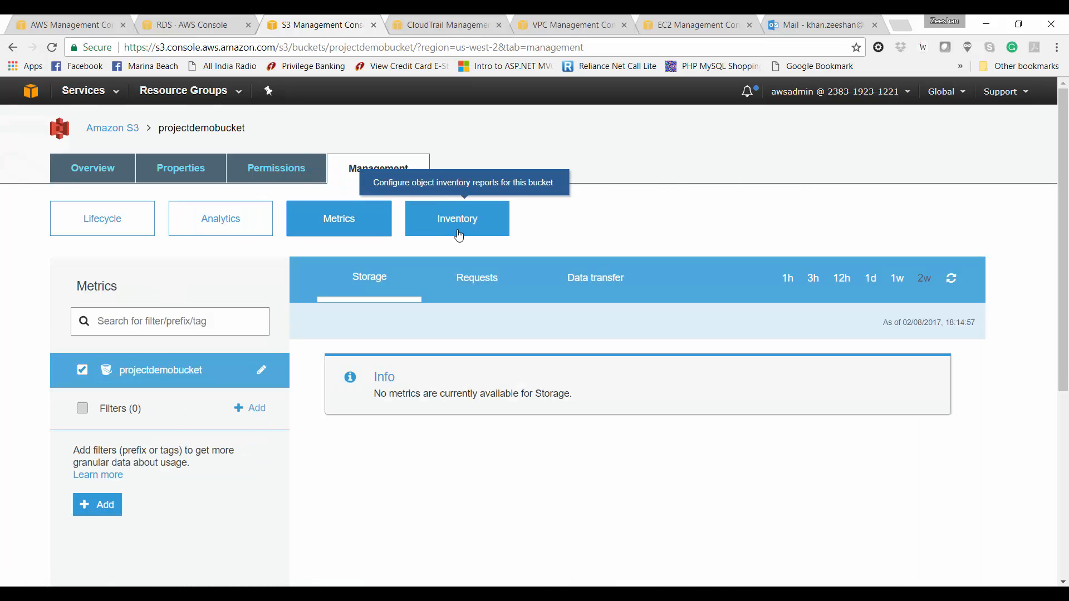
left_click(458, 234)
Step: Upload the images folder from File Explorer into projectdemobucket
left_click(93, 169)
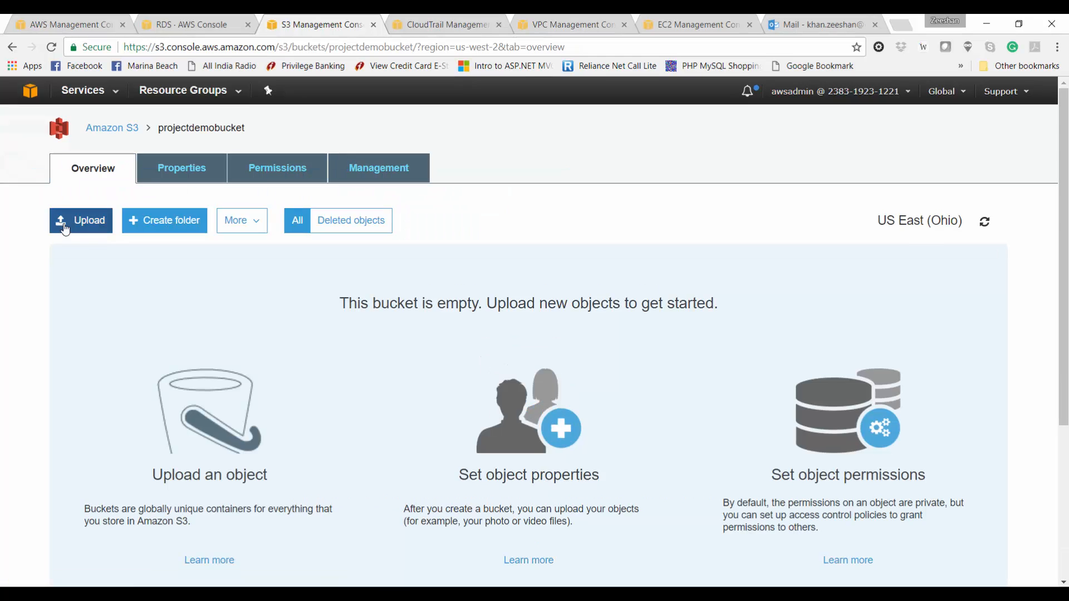
left_click(65, 227)
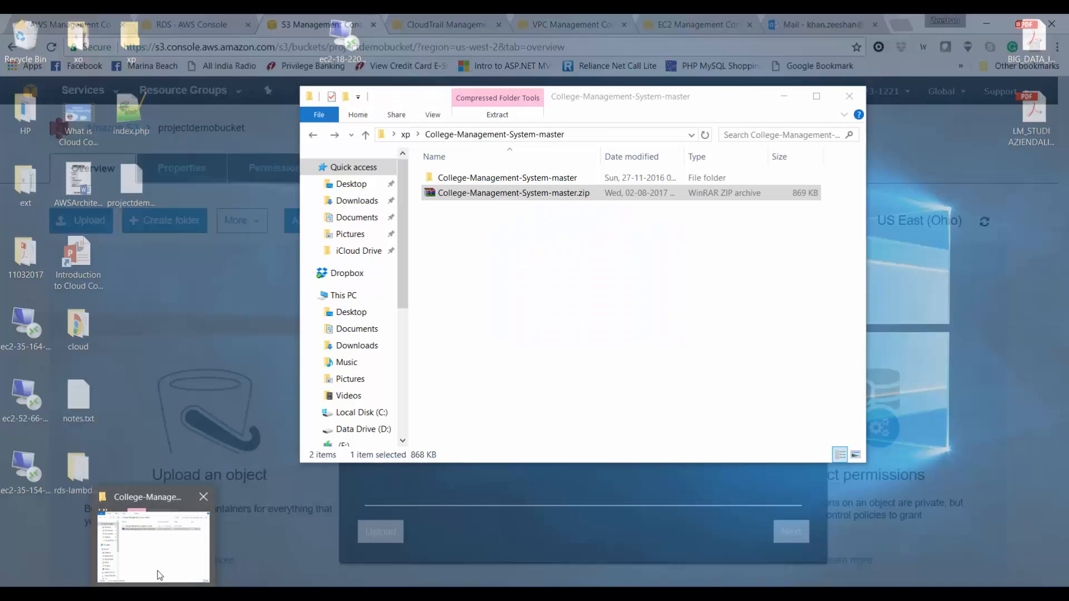
left_click(157, 573)
left_click_drag(489, 239, 604, 482)
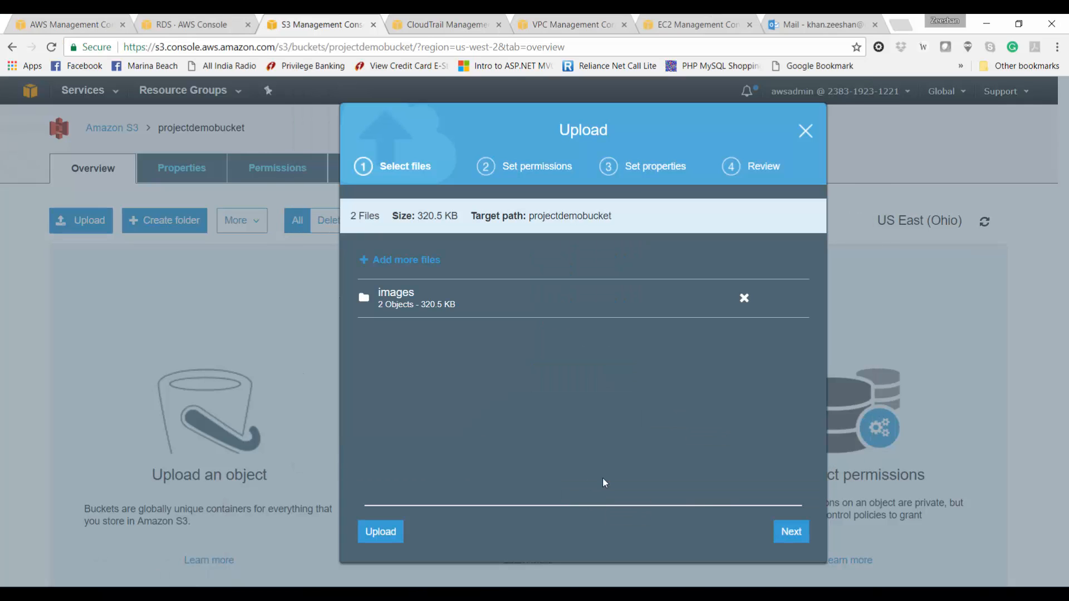
left_click(381, 532)
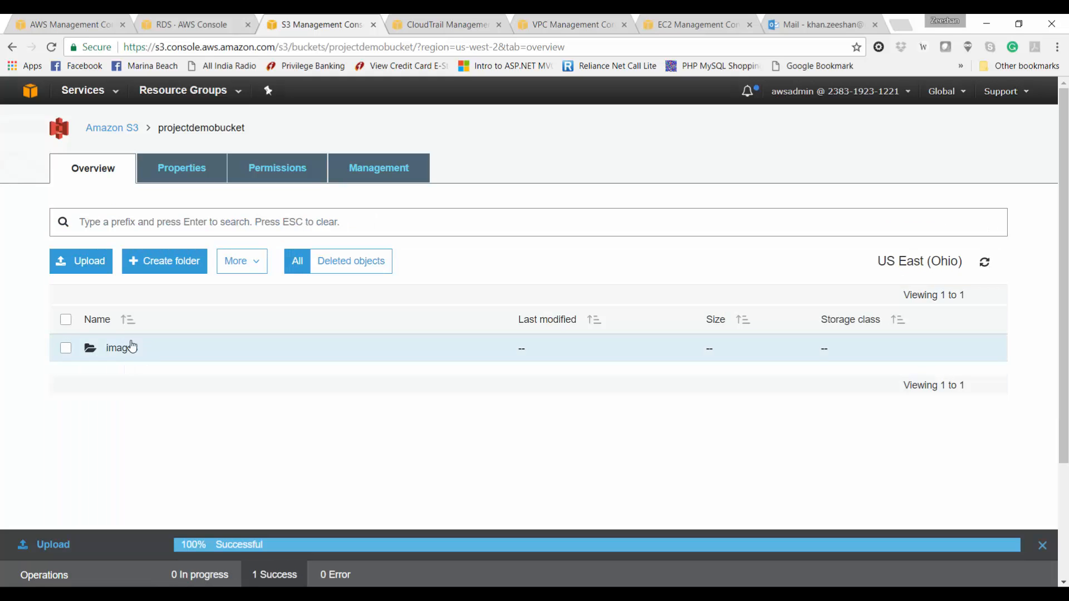
Step: Open the images folder and select img21.jpg's public Link URL
left_click(131, 348)
left_click(203, 351)
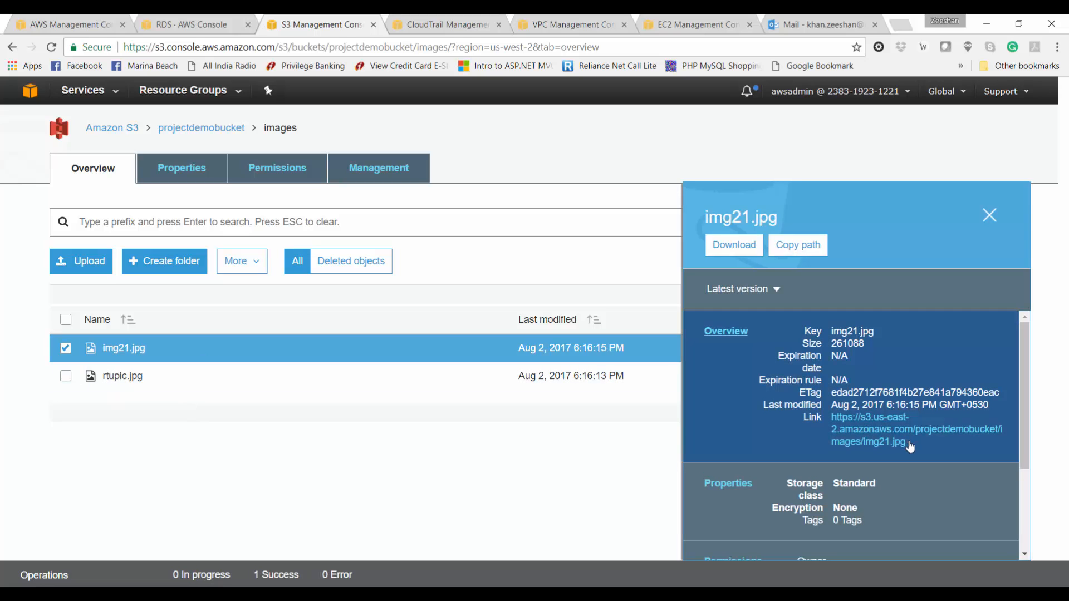
left_click_drag(910, 446, 833, 419)
key("ctrl+c")
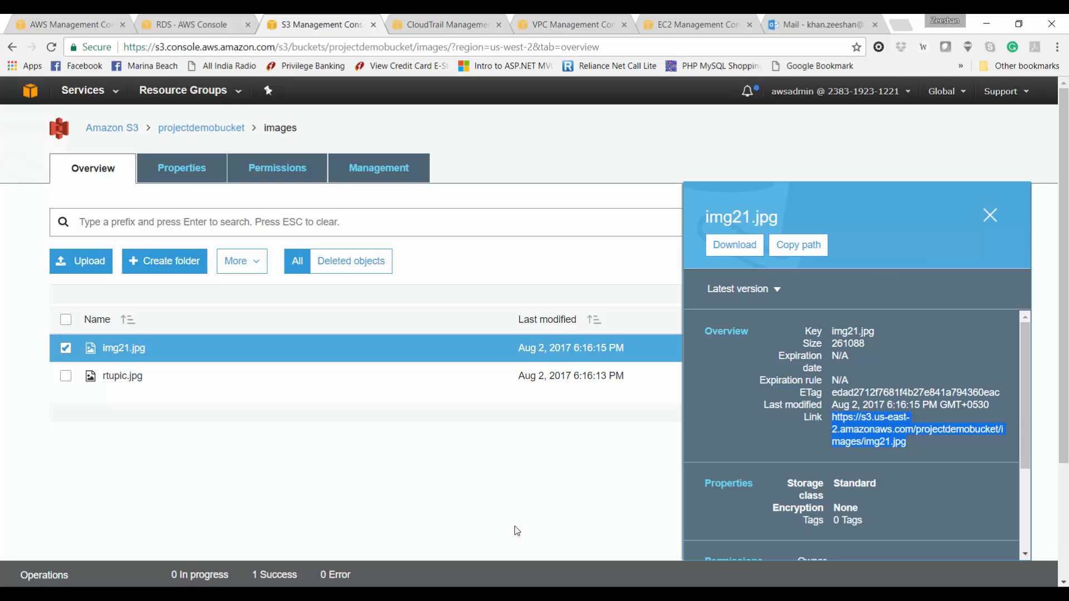
Step: On the remote server, browse the images folder and view the end of index.php
left_click(406, 584)
key("Return")
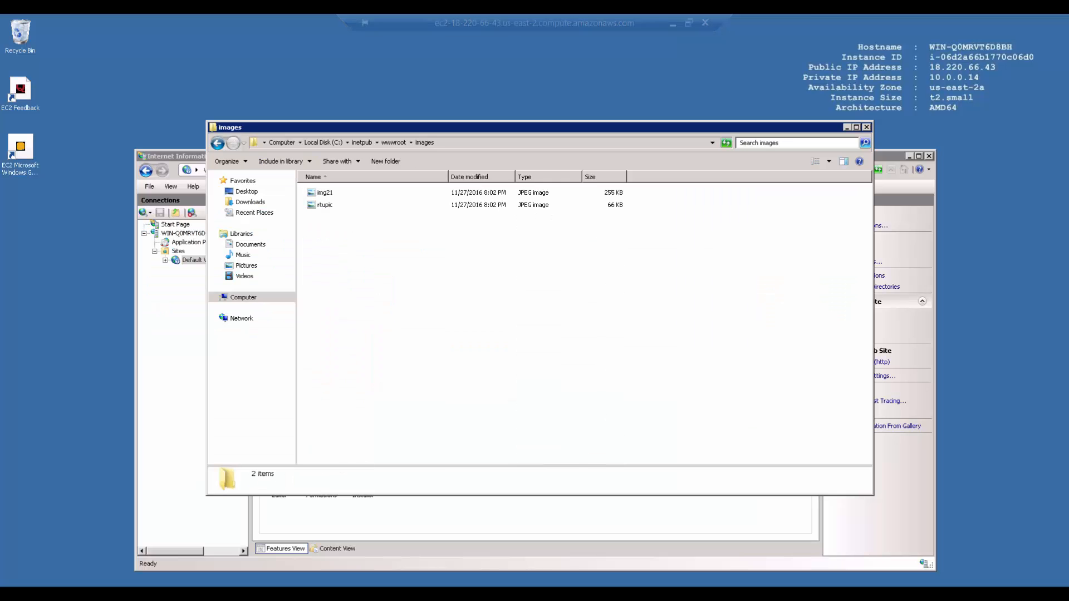
key("Down")
key("Down")
key("BackSpace")
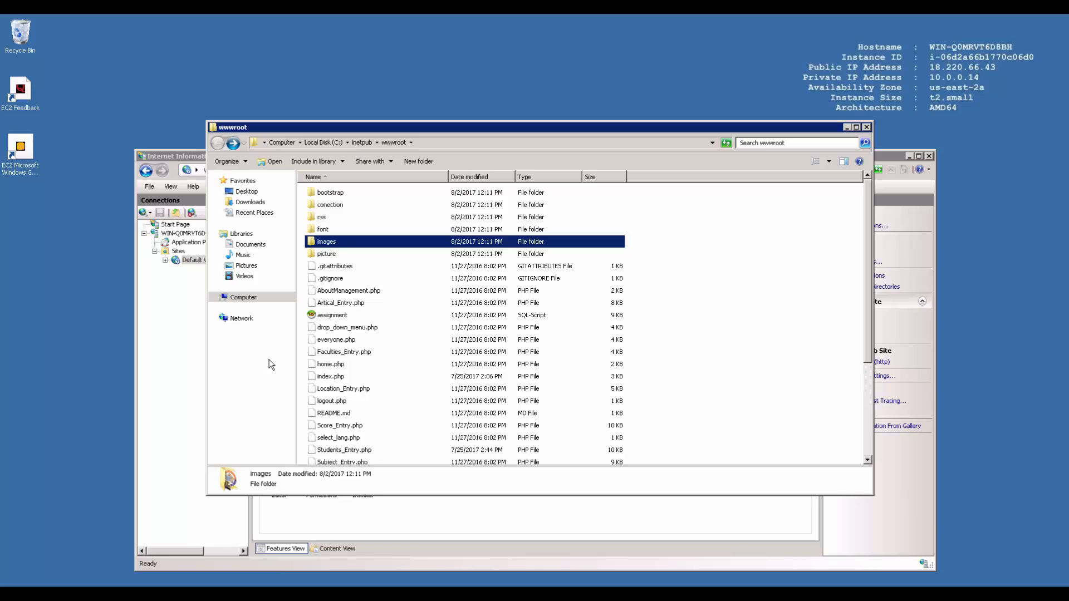
right_click(322, 376)
left_click(338, 395)
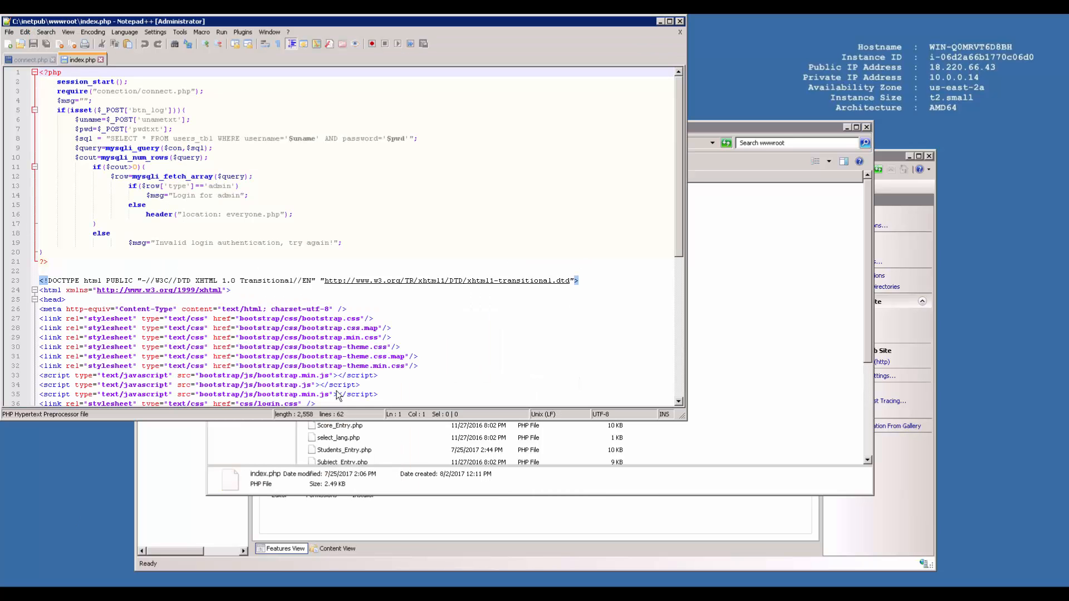
left_click(404, 251)
key("Page_Down")
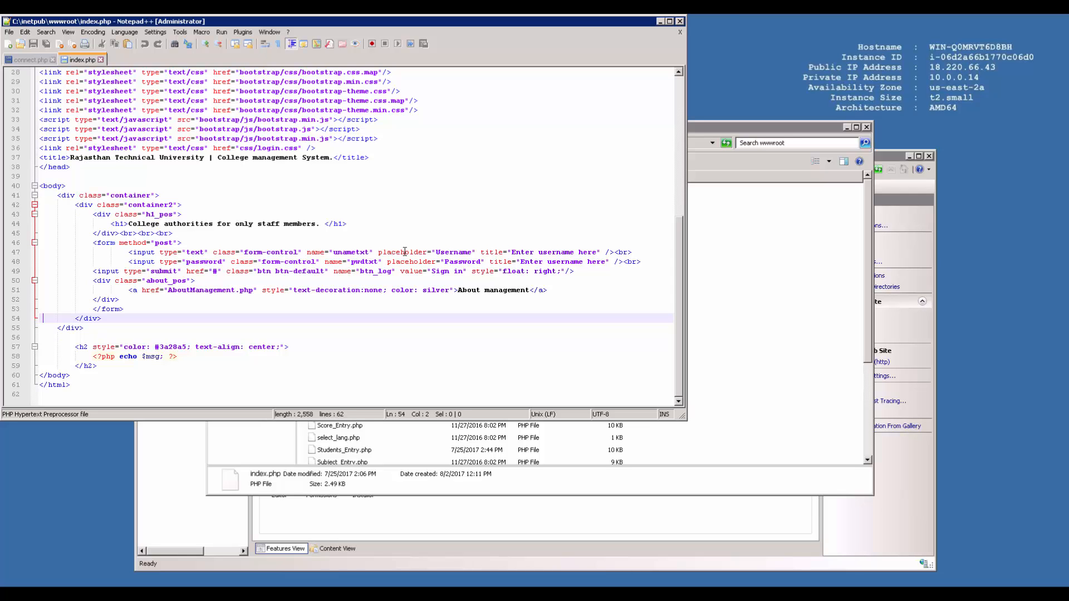
Step: Inspect the college login page's logo in Chrome's developer tools
left_click(640, 16)
key("alt+Tab")
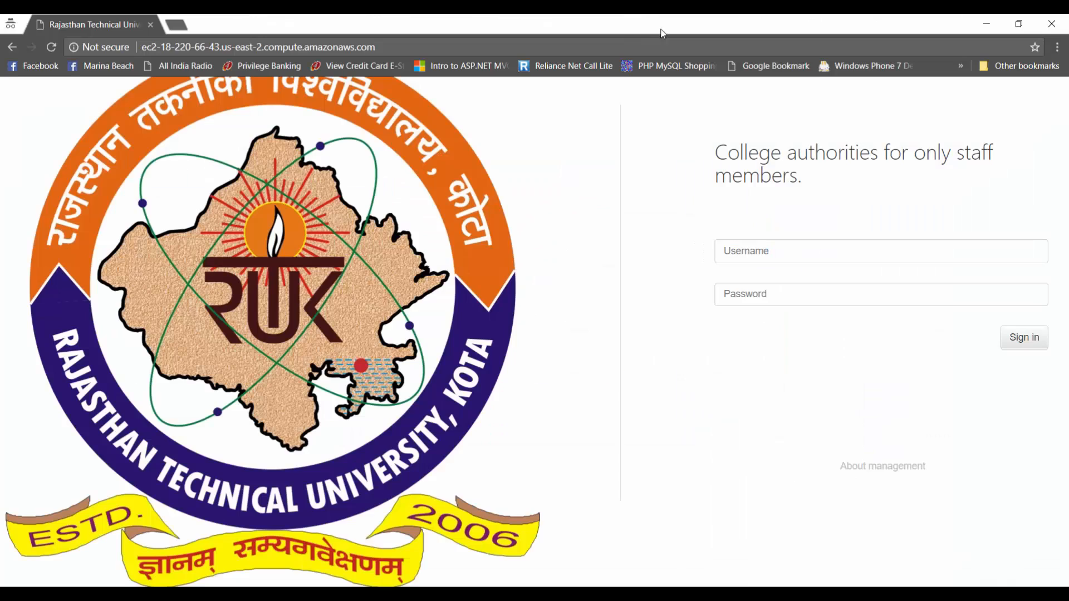
right_click(365, 138)
left_click(418, 295)
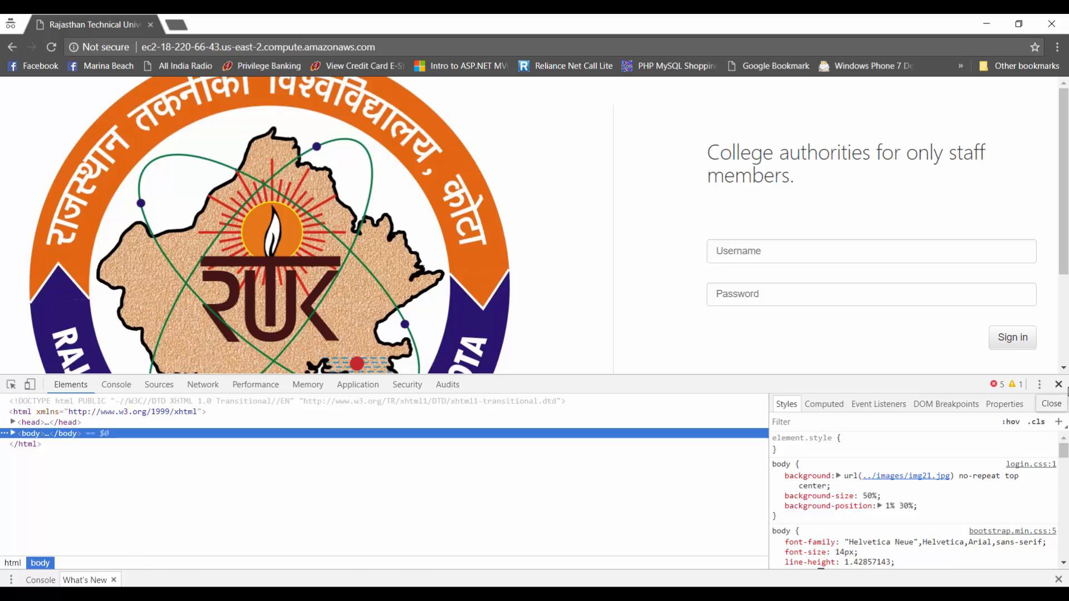
left_click(1058, 384)
key("alt+Tab")
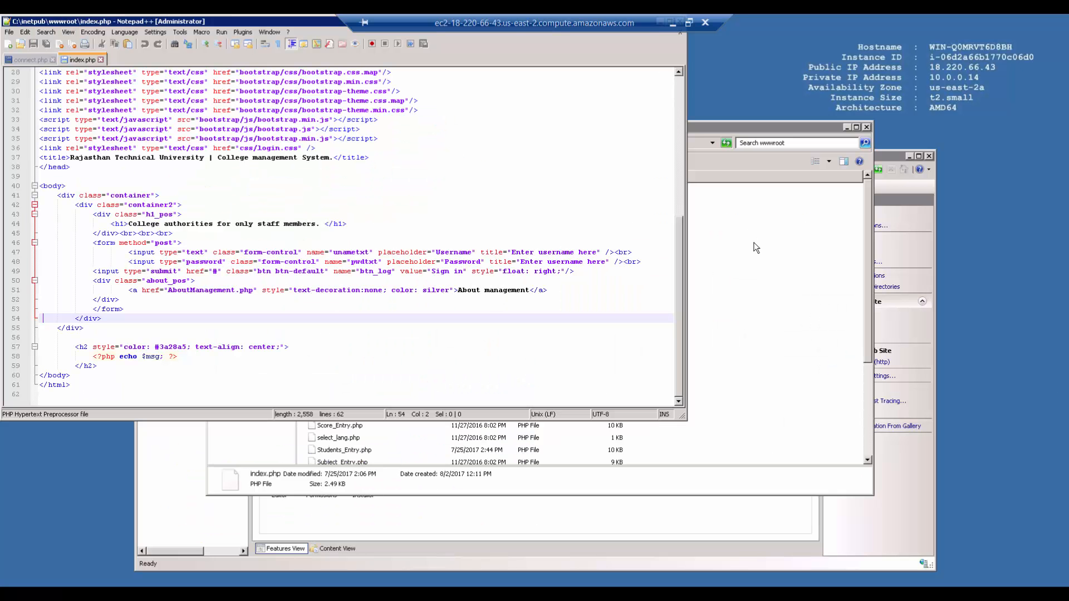
Step: In login.css, replace line 2's '../images/img21.jpg' with img21.jpg's S3 URL
left_click(757, 248)
double_click(321, 217)
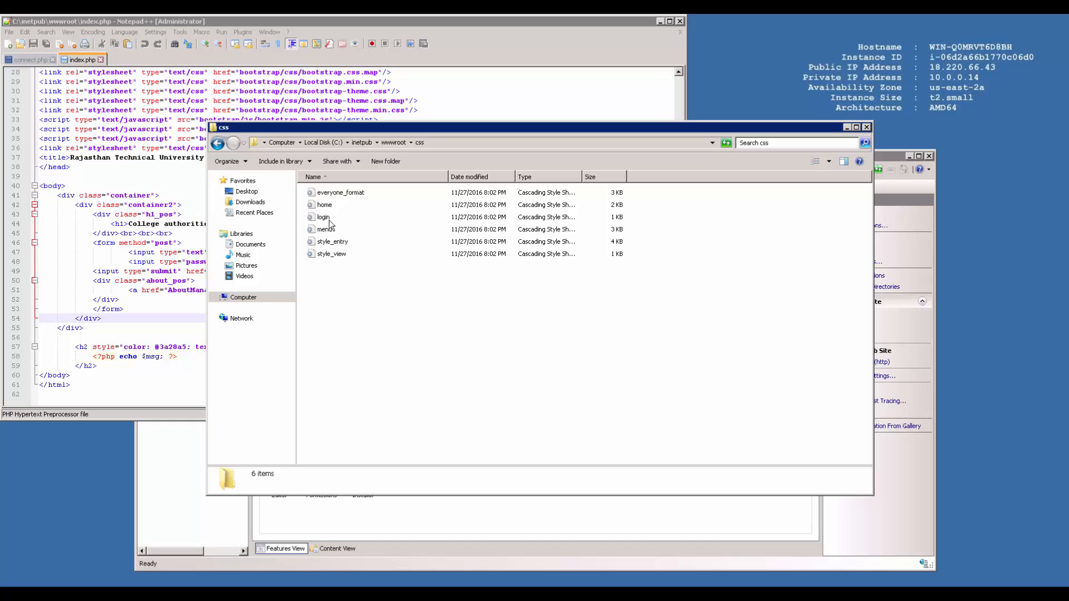
left_click(324, 218)
right_click(327, 219)
left_click(348, 250)
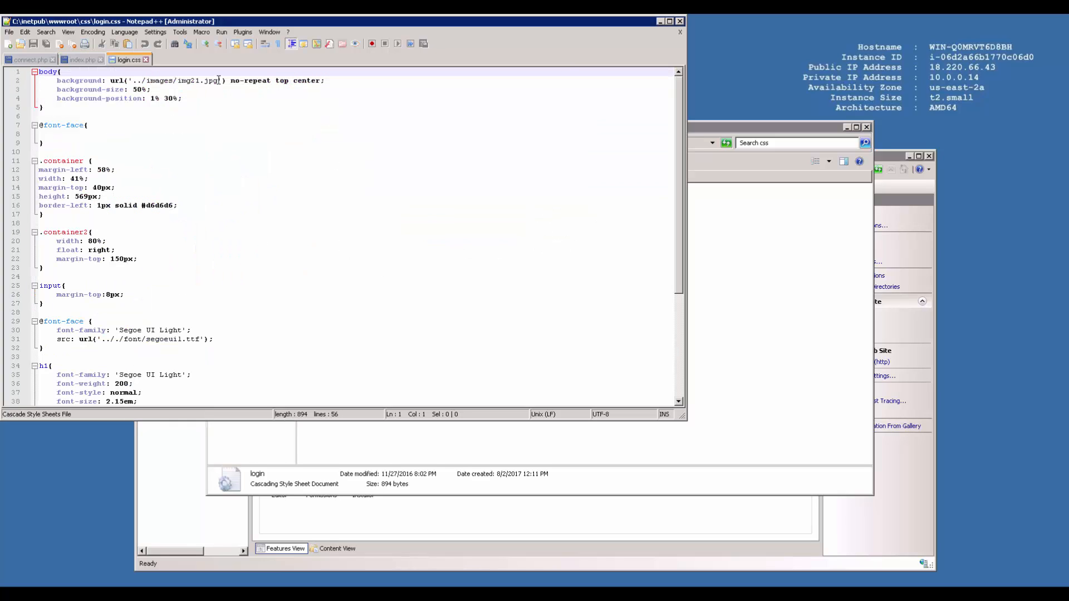
left_click_drag(219, 80, 132, 80)
key("ctrl+v")
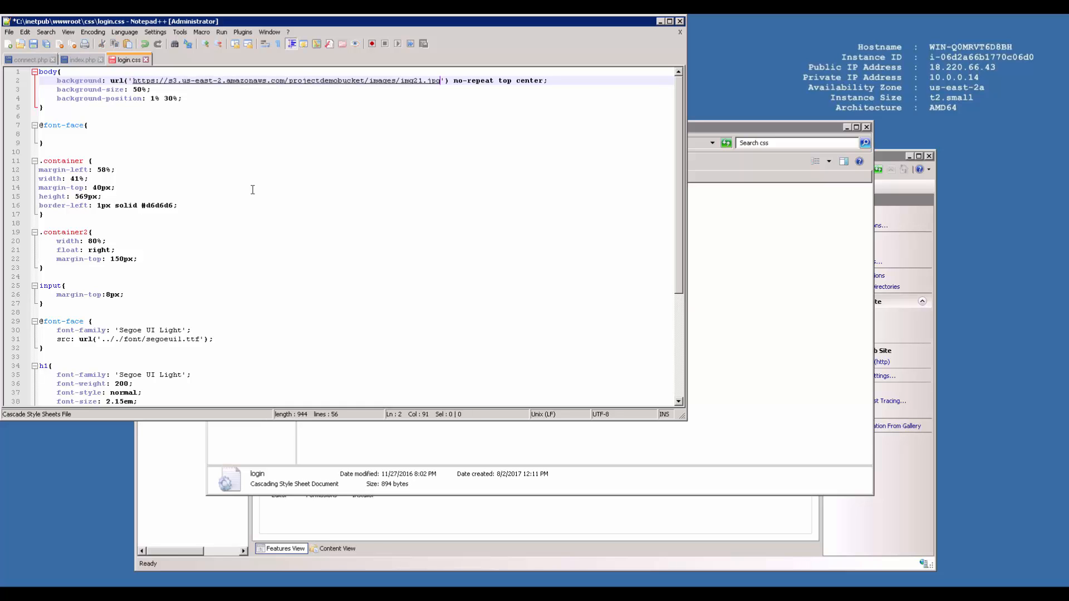
Step: Save login.css, reload the login page in DevTools, and read the 403 Forbidden console error
key("ctrl+s")
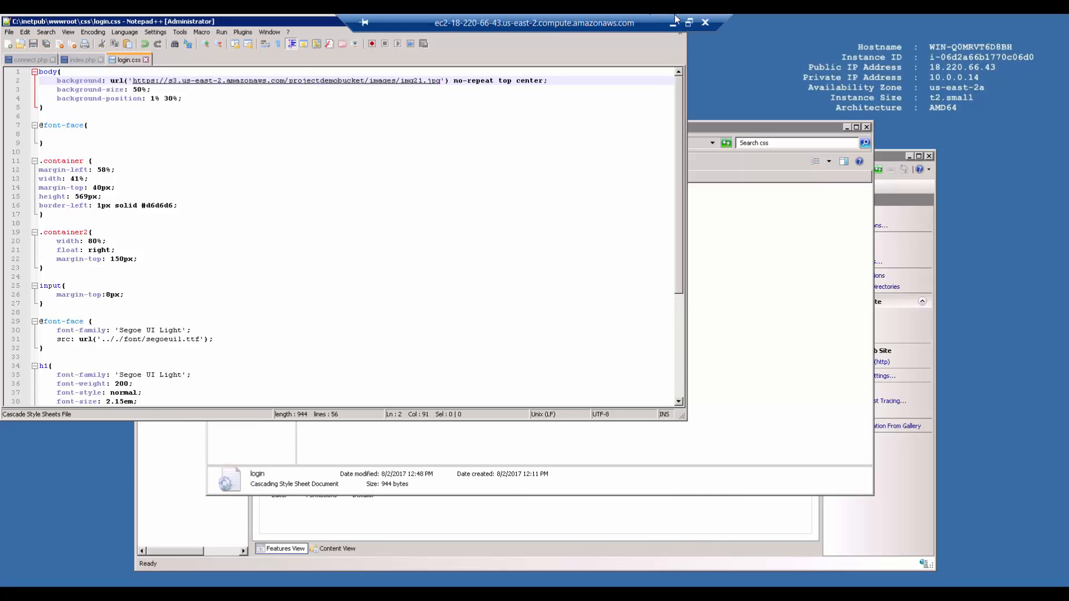
left_click(677, 20)
right_click(389, 200)
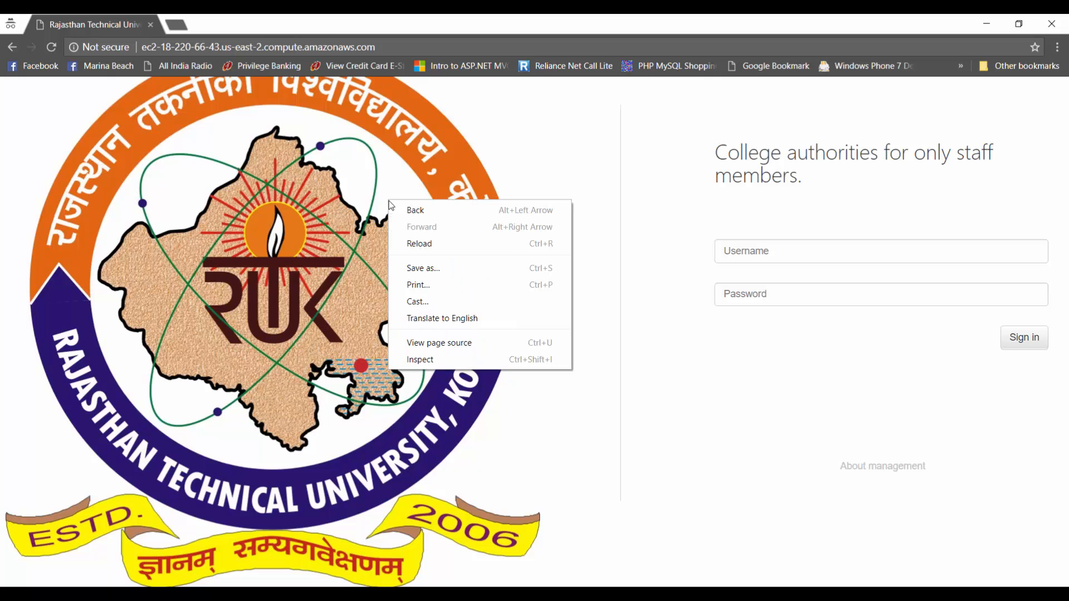
left_click(425, 360)
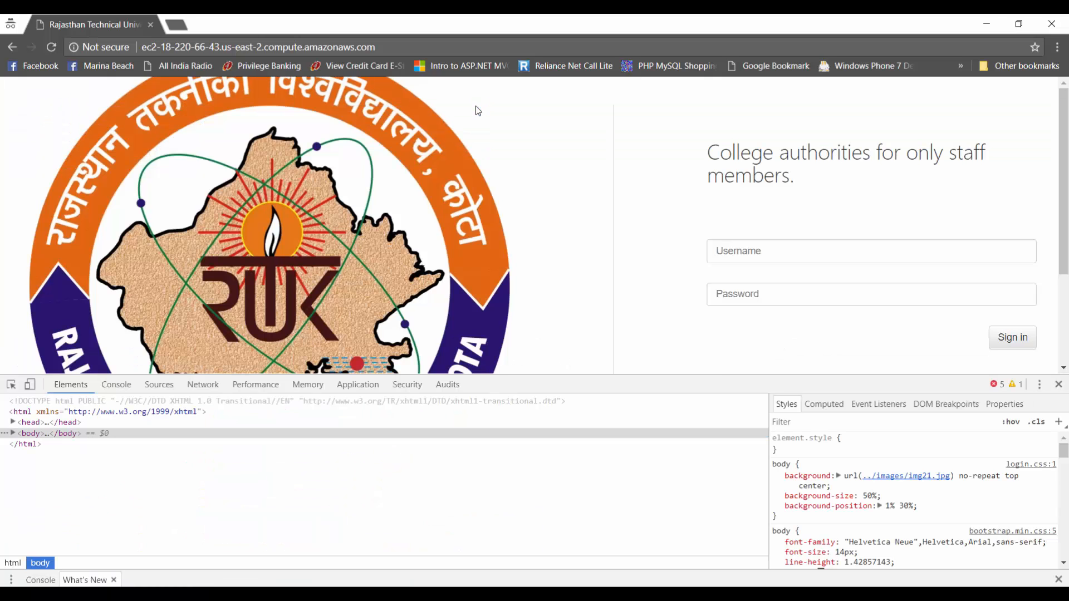
left_click(51, 47)
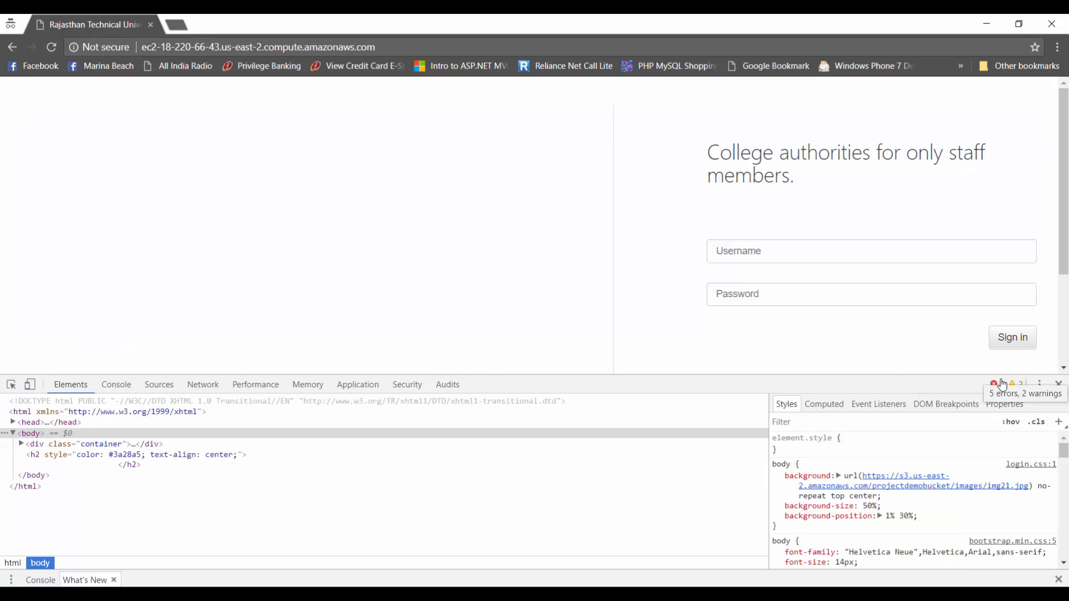
left_click(998, 385)
left_click(116, 386)
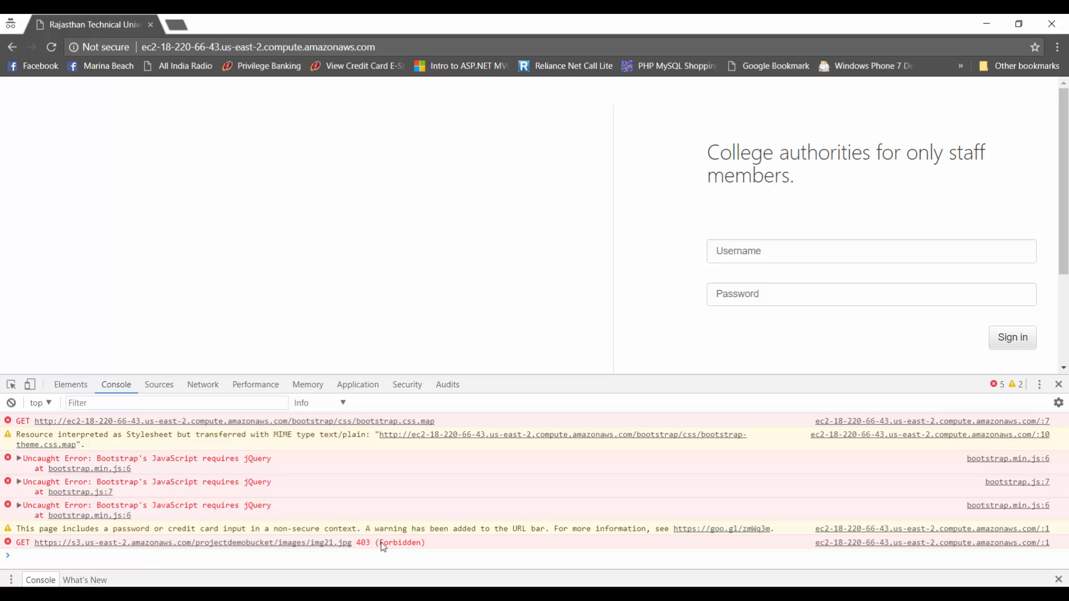
Step: Load img21.jpg's S3 URL in an incognito tab, getting Access Denied
left_click(176, 24)
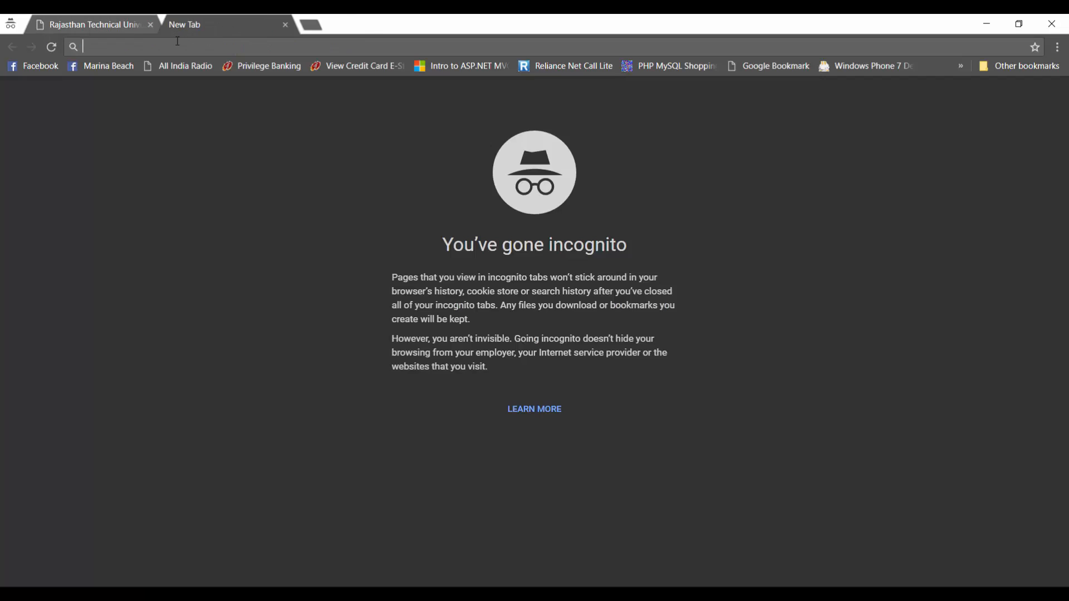
right_click(180, 48)
left_click(209, 134)
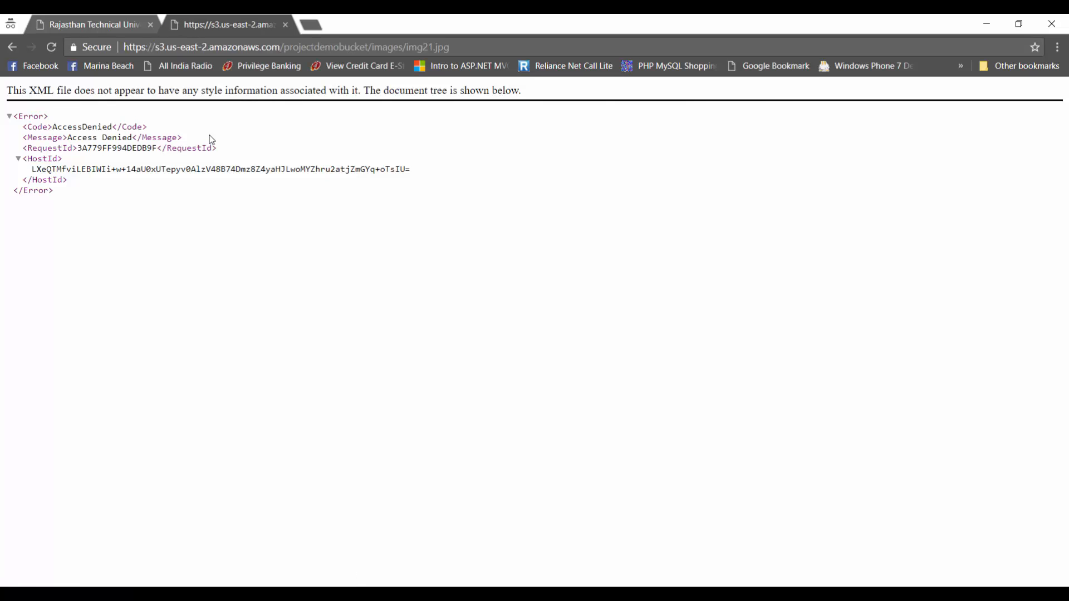
Step: Open projectdemobucket's Bucket Policy editor and copy the ARN arn:aws:s3:::projectdemobucket
mouse_move(184, 590)
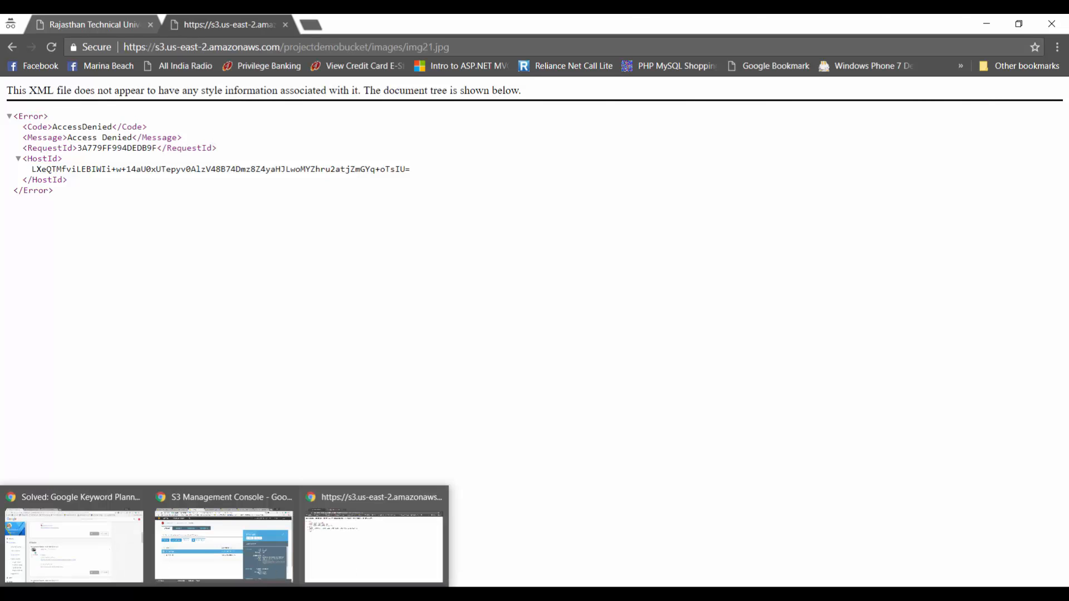
left_click(210, 540)
scroll(771, 472, "down", 3)
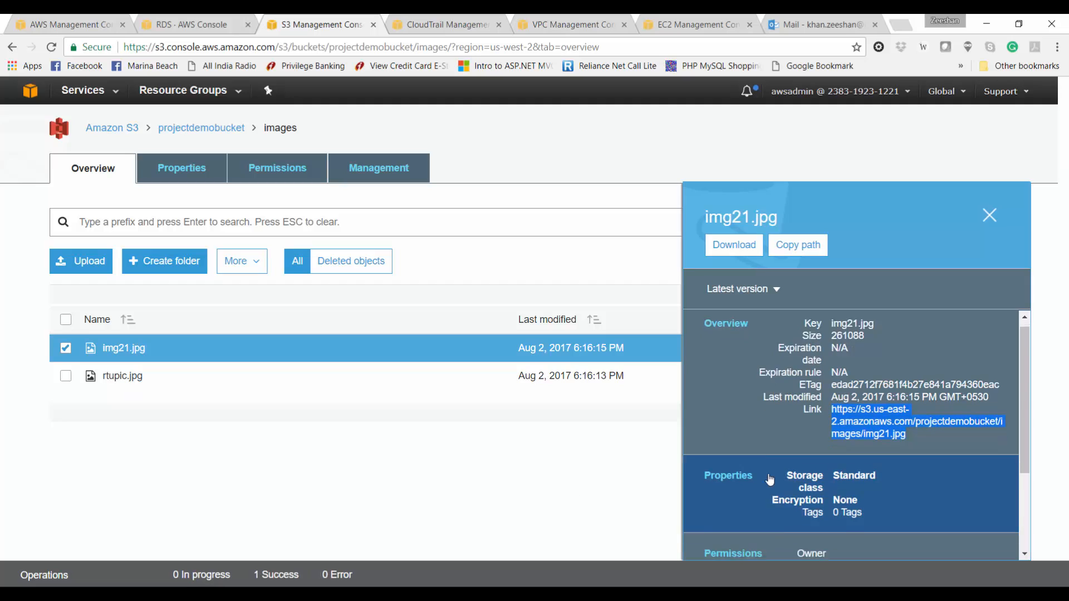
scroll(772, 472, "up", 2)
scroll(772, 472, "up", 1)
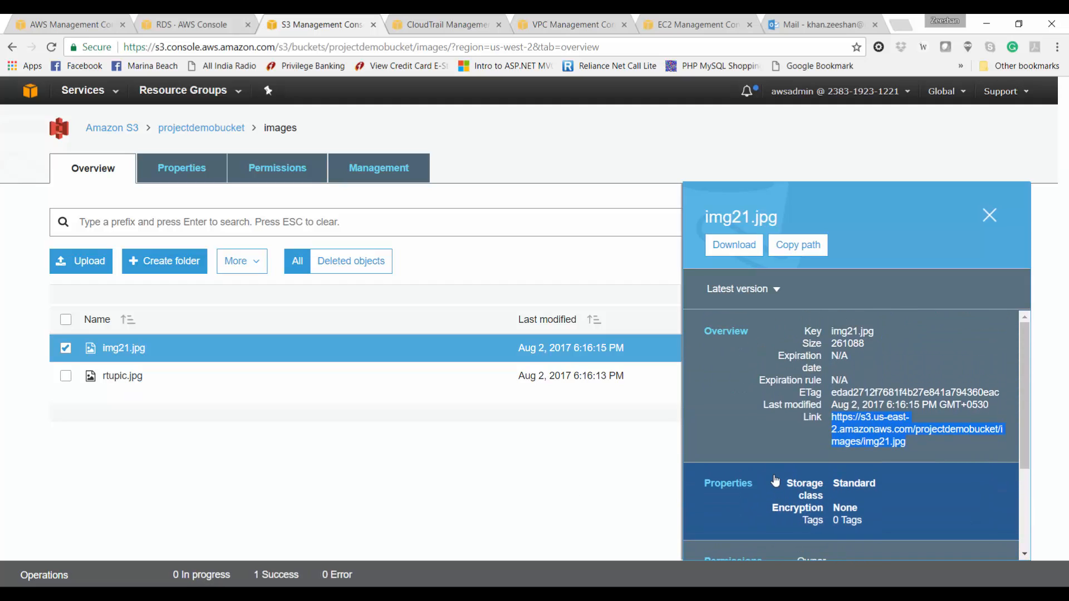
left_click(989, 215)
left_click(214, 129)
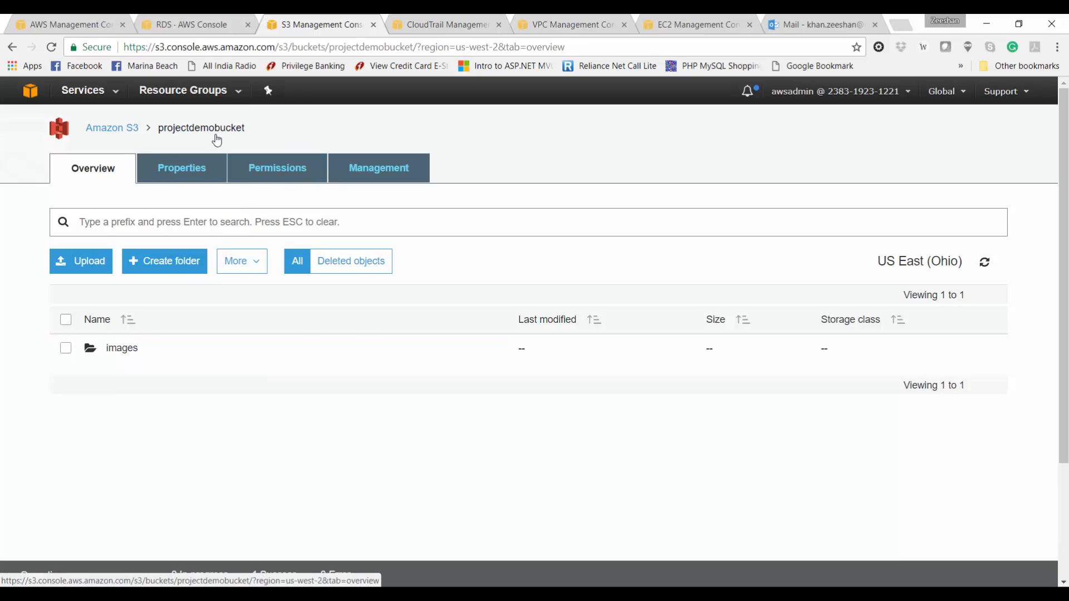
left_click(261, 174)
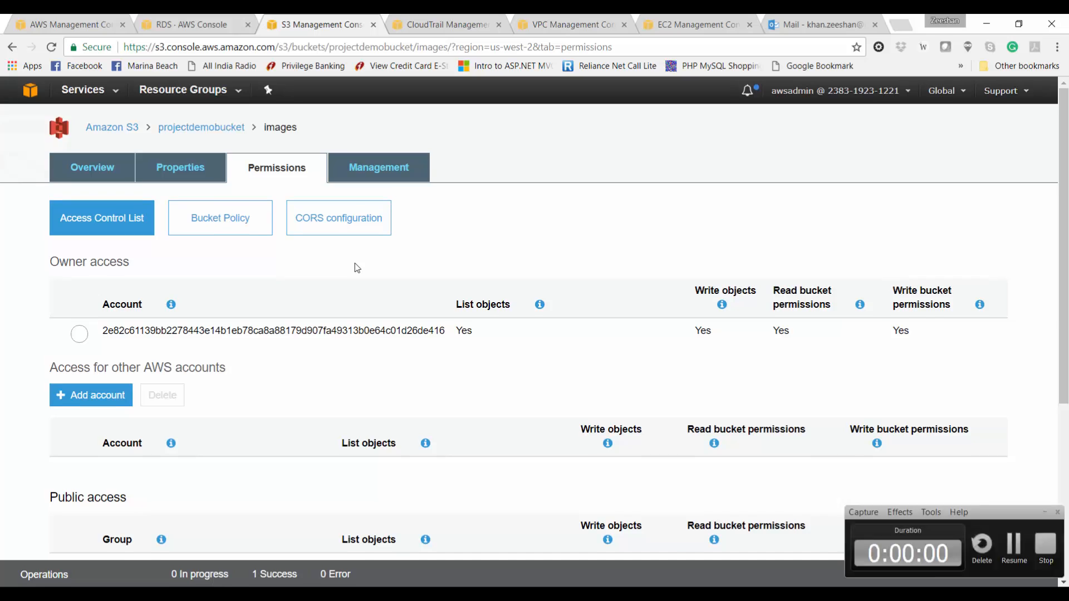
left_click(250, 227)
scroll(251, 234, "down", 3)
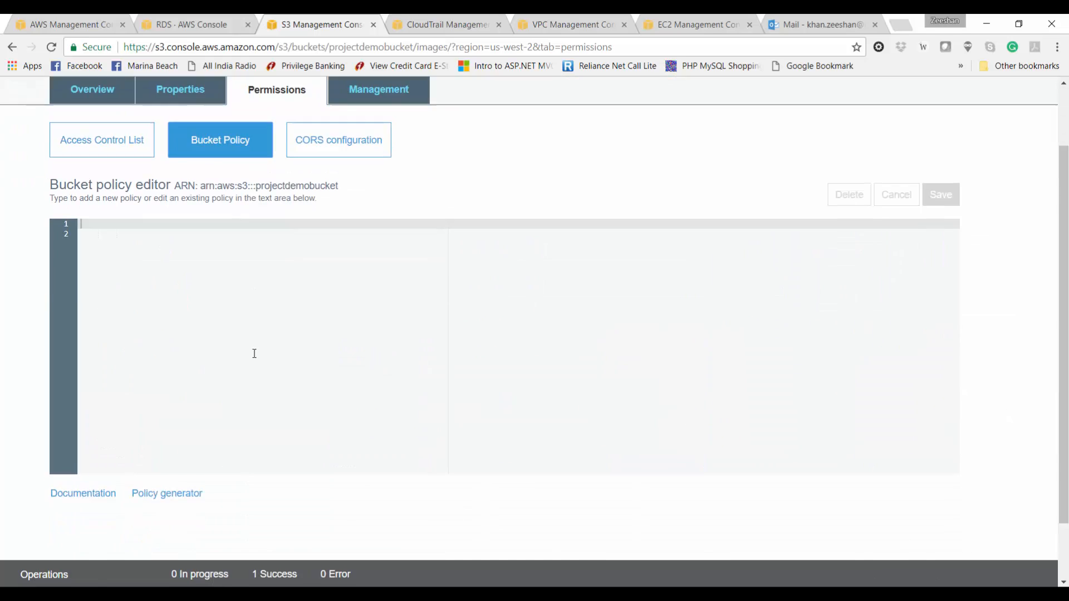
left_click_drag(340, 115, 194, 114)
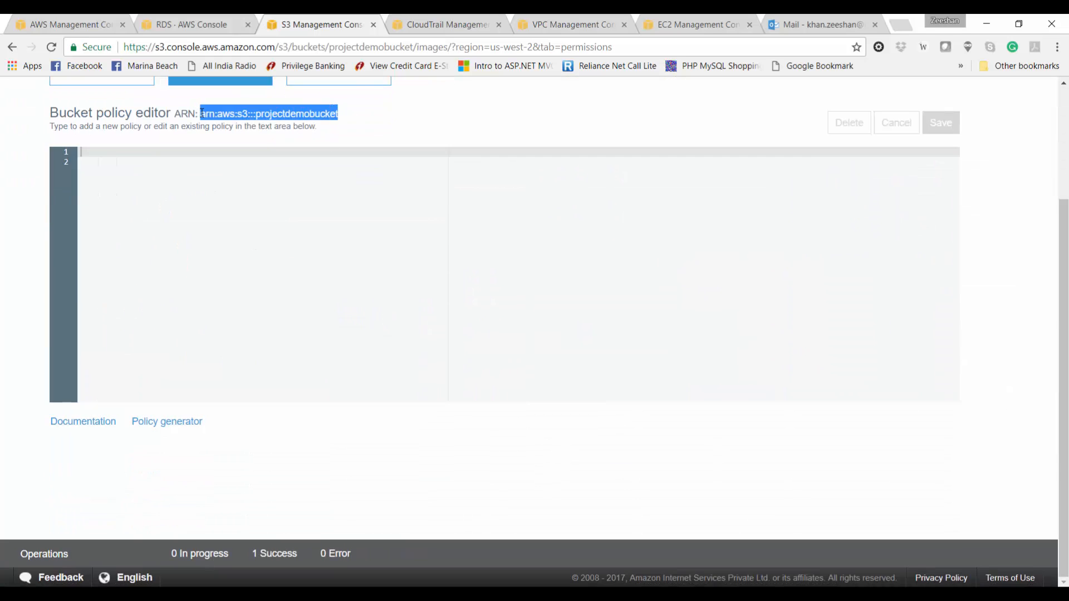
Step: Add an S3 Bucket Policy statement allowing Principal * s3:GetObject on arn:aws:s3:::projectdemobucket/*
left_click(166, 423)
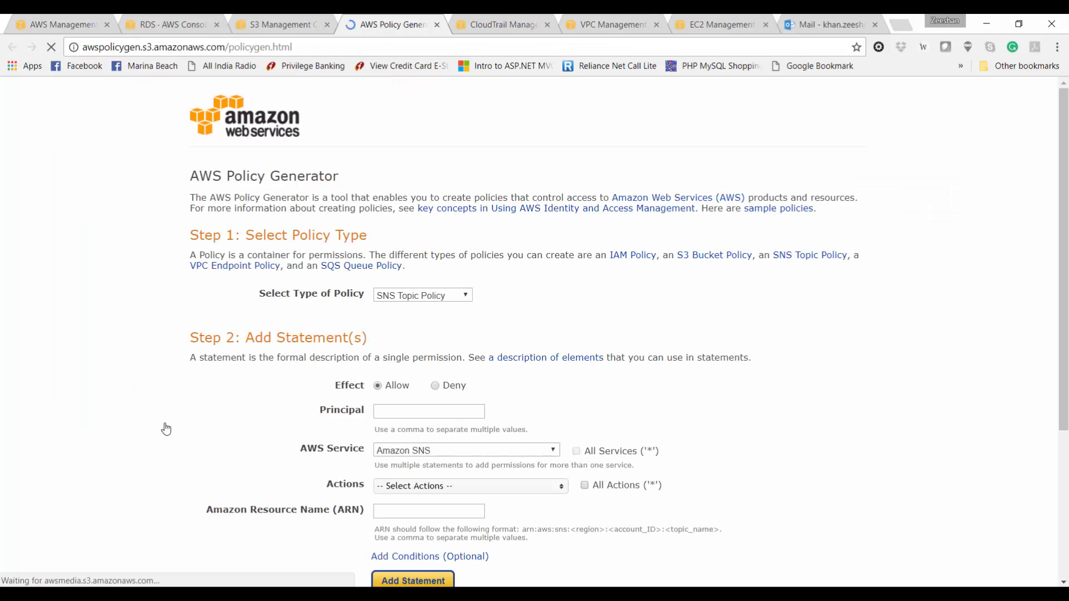
left_click(423, 295)
left_click(412, 319)
left_click(409, 411)
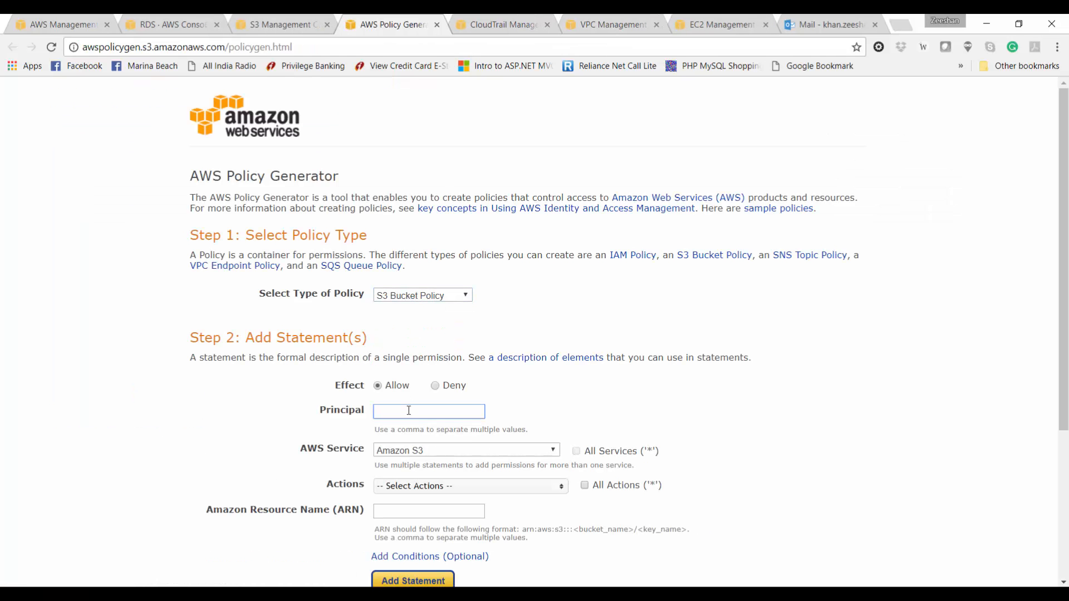
type("*")
key("Return")
scroll(452, 446, "down", 3)
left_click(507, 303)
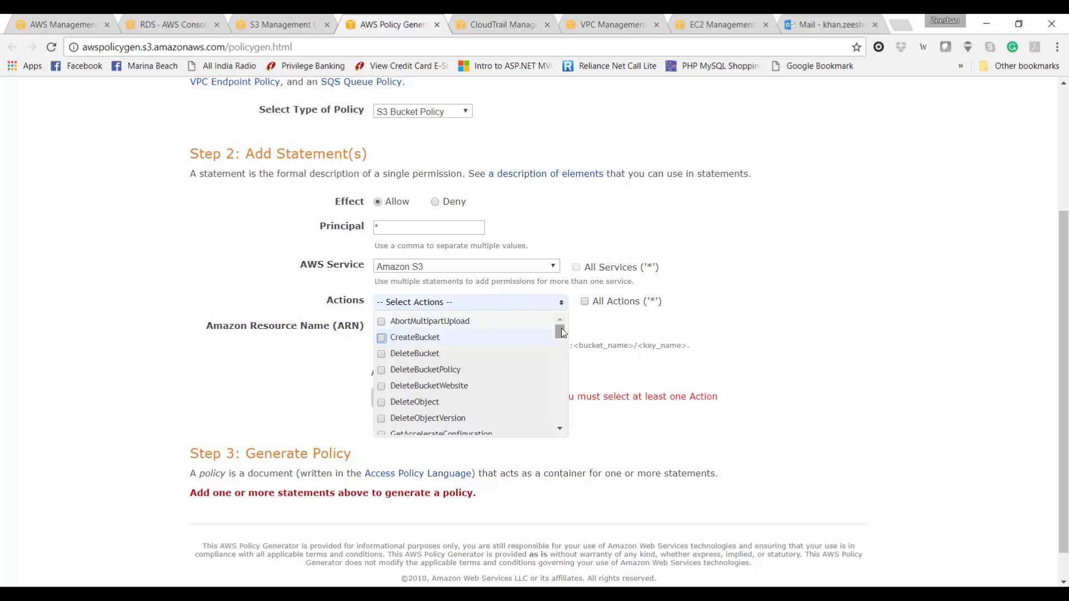
left_click_drag(560, 333, 559, 358)
left_click(492, 372)
left_click(625, 362)
left_click(462, 329)
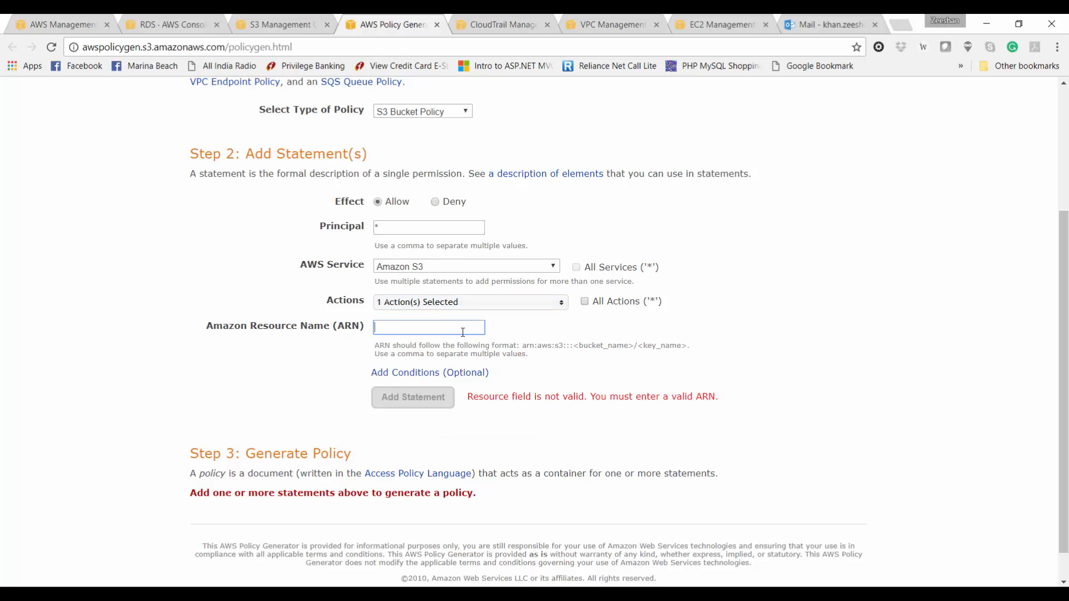
type("arn:aws:s3:::projectdemobucket/*")
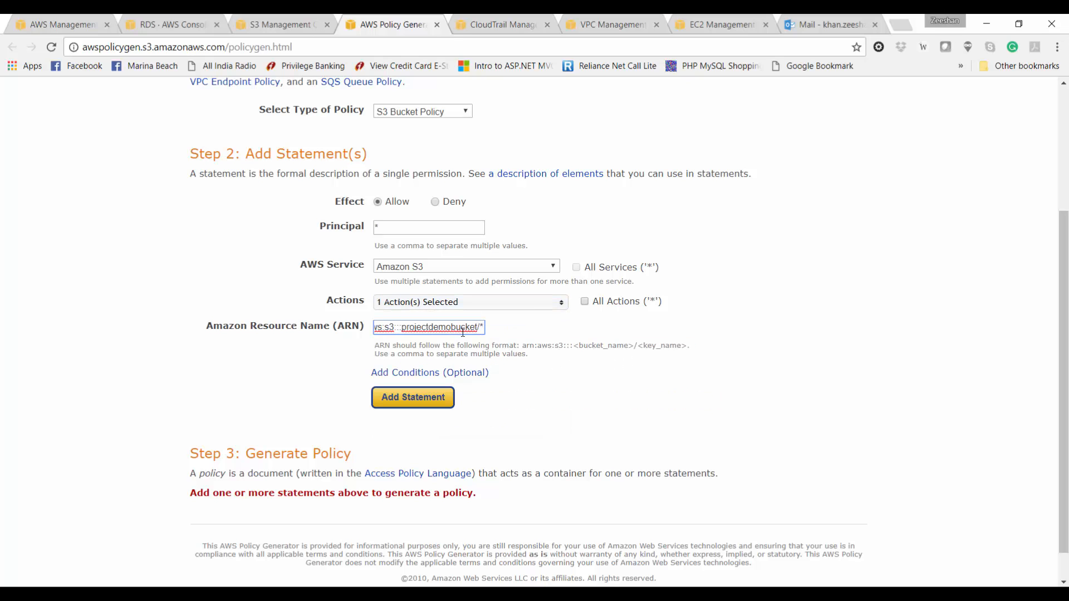
left_click(430, 395)
Step: Generate the policy JSON and copy all of it
scroll(427, 401, "down", 3)
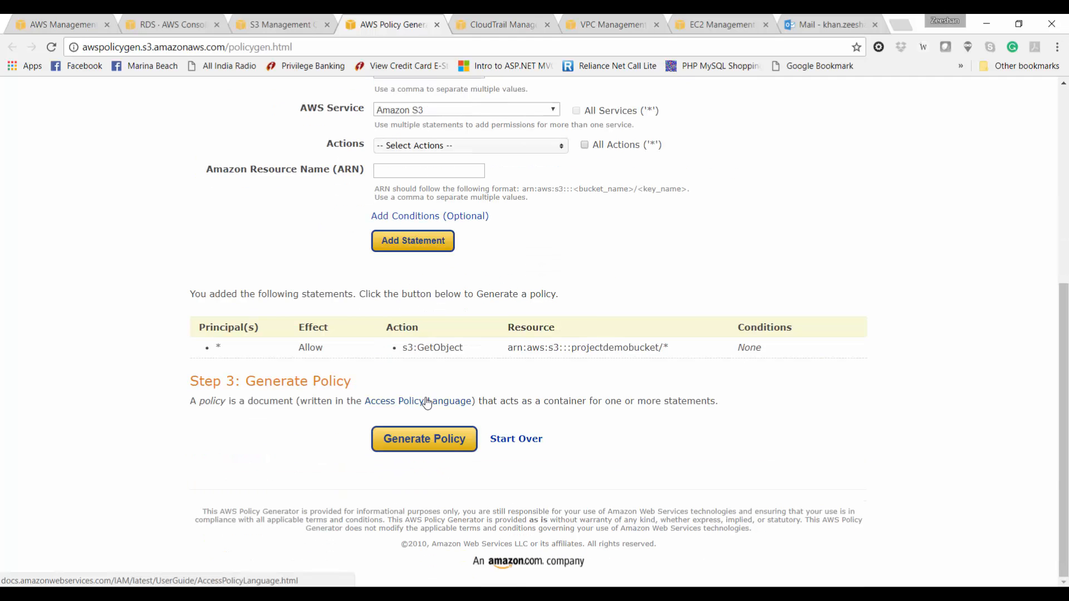
left_click(433, 440)
left_click(299, 347)
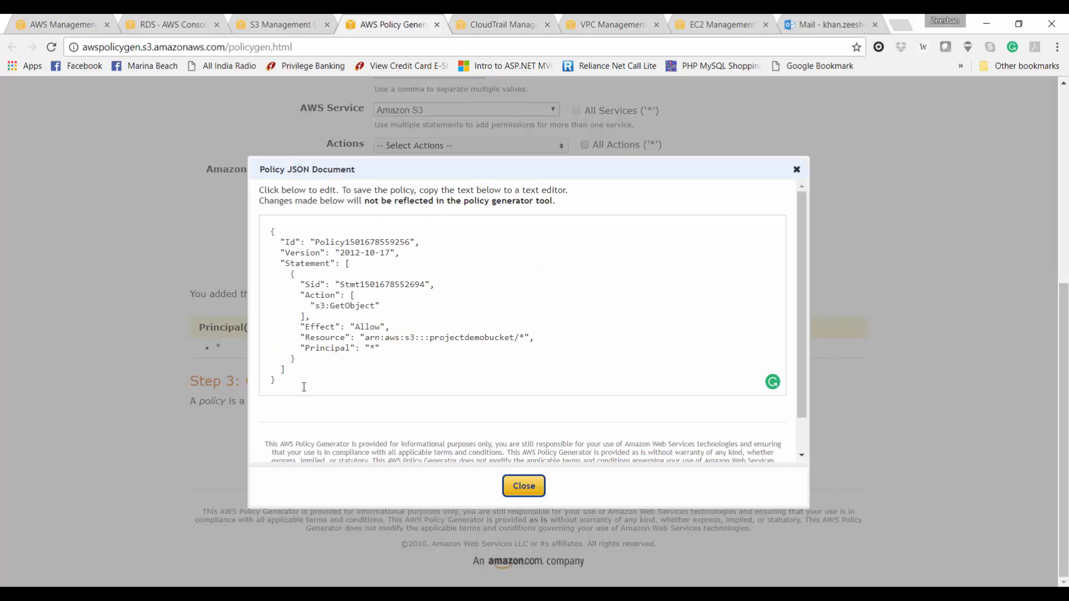
key("ctrl+a")
key("ctrl+c")
key("ctrl+shift+Tab")
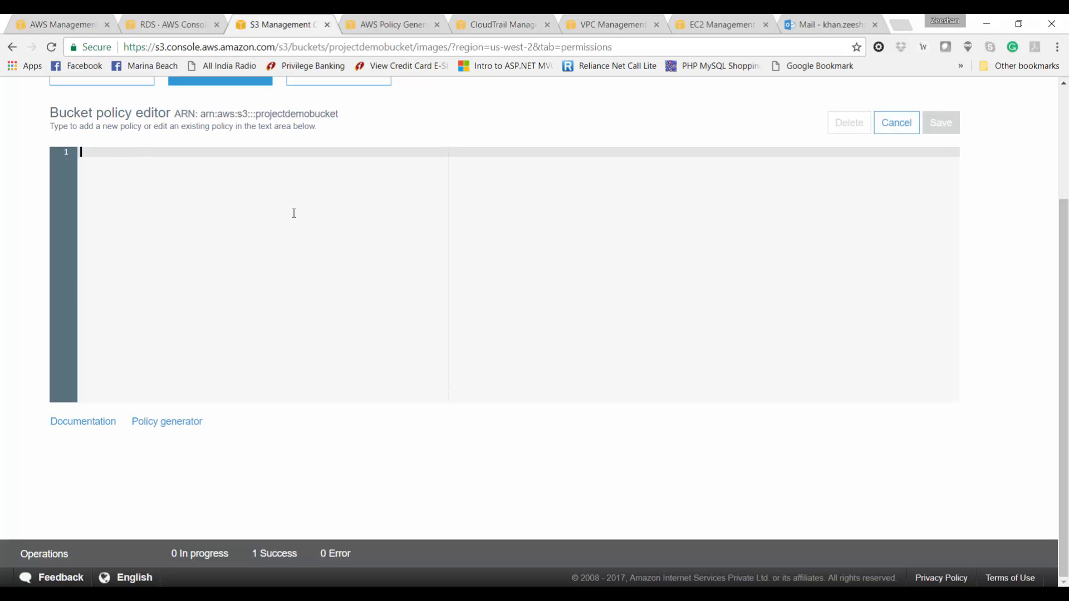
Step: Save the pasted public-read policy, then open img21.jpg's public link to confirm it loads
key("ctrl+v")
left_click(941, 123)
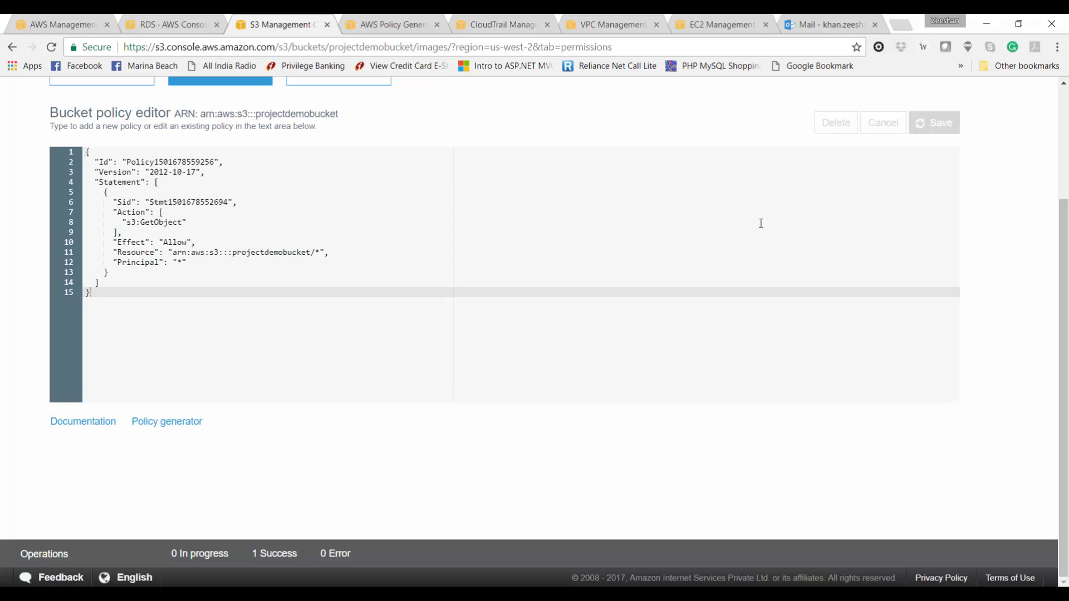
scroll(179, 162, "up", 3)
left_click(179, 136)
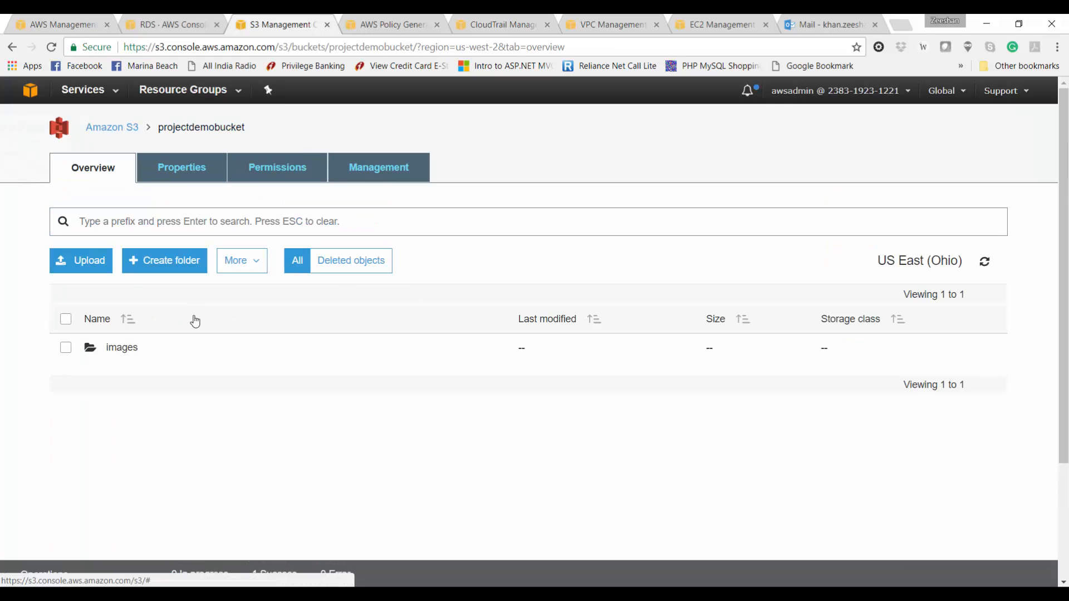
left_click(122, 348)
left_click(199, 351)
left_click(833, 419)
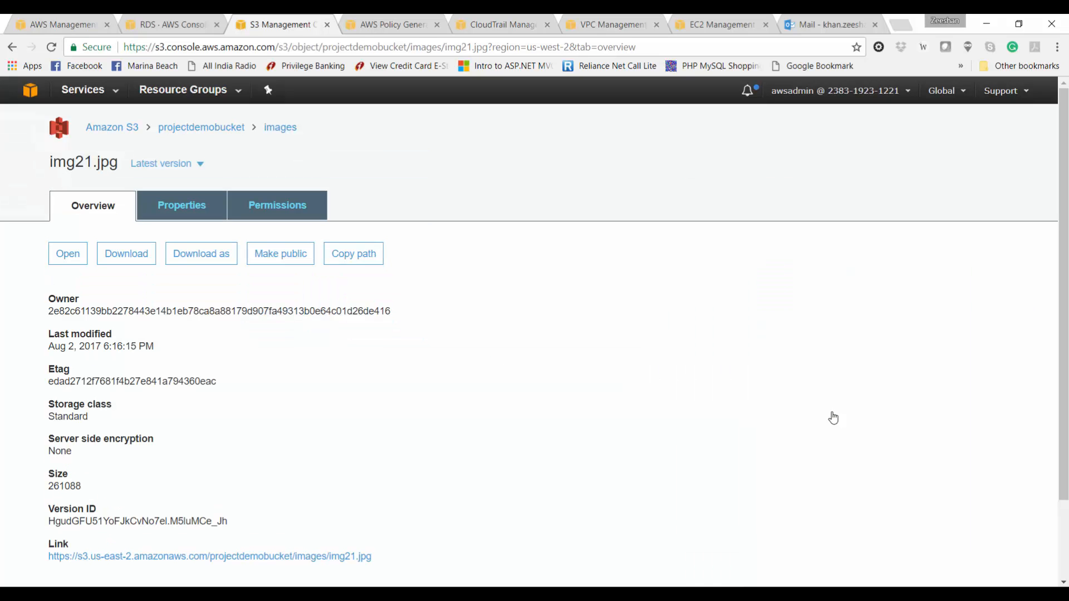
left_click(366, 556)
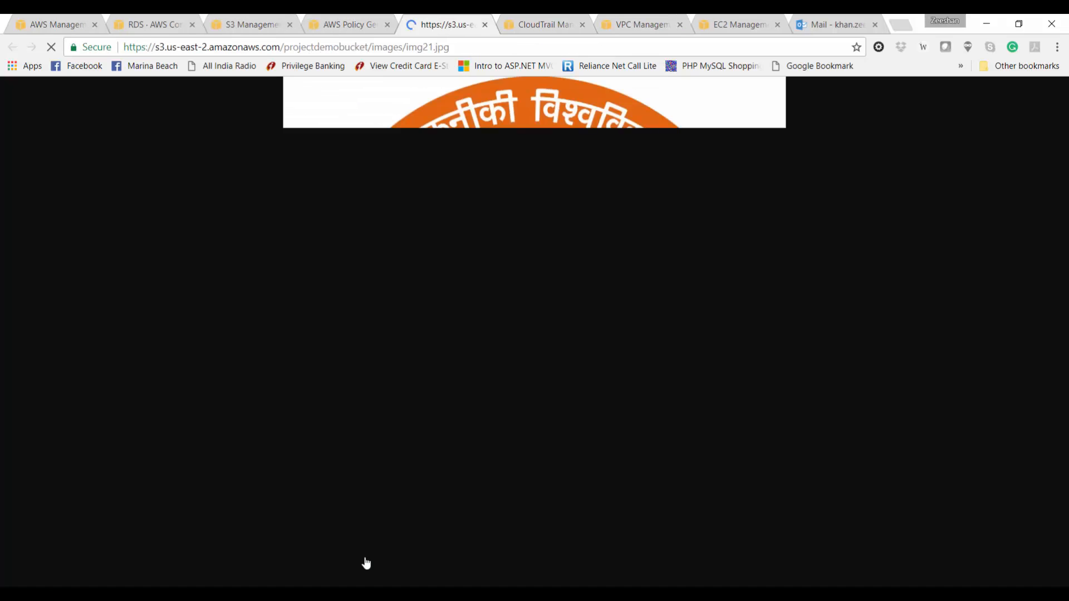
Step: Reload the college login page so the S3-hosted image appears, and close DevTools
key("alt+Tab")
key("ctrl+shift+Tab")
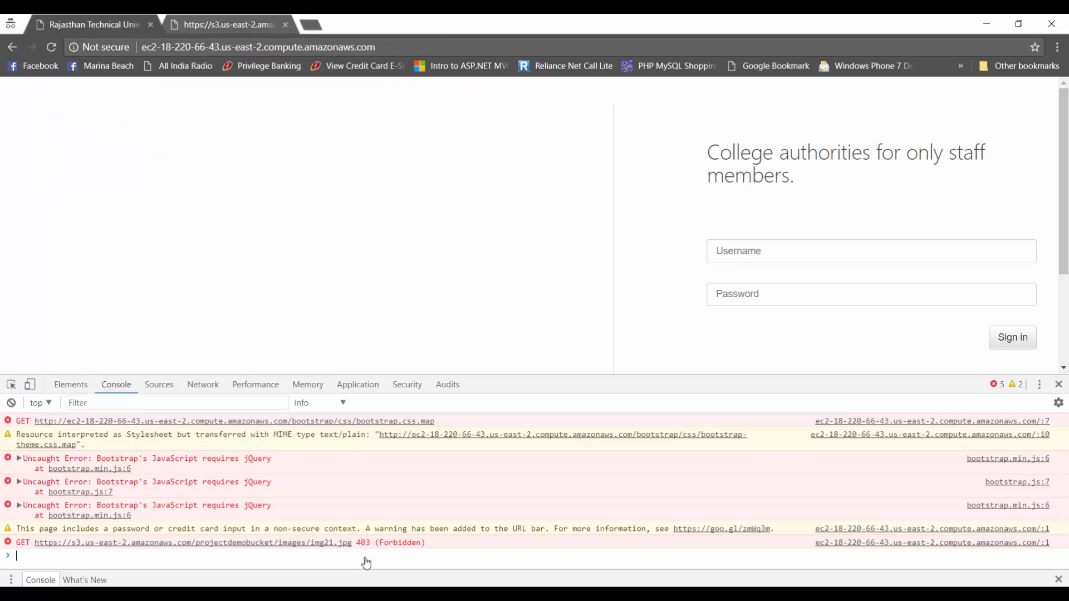
key("F5")
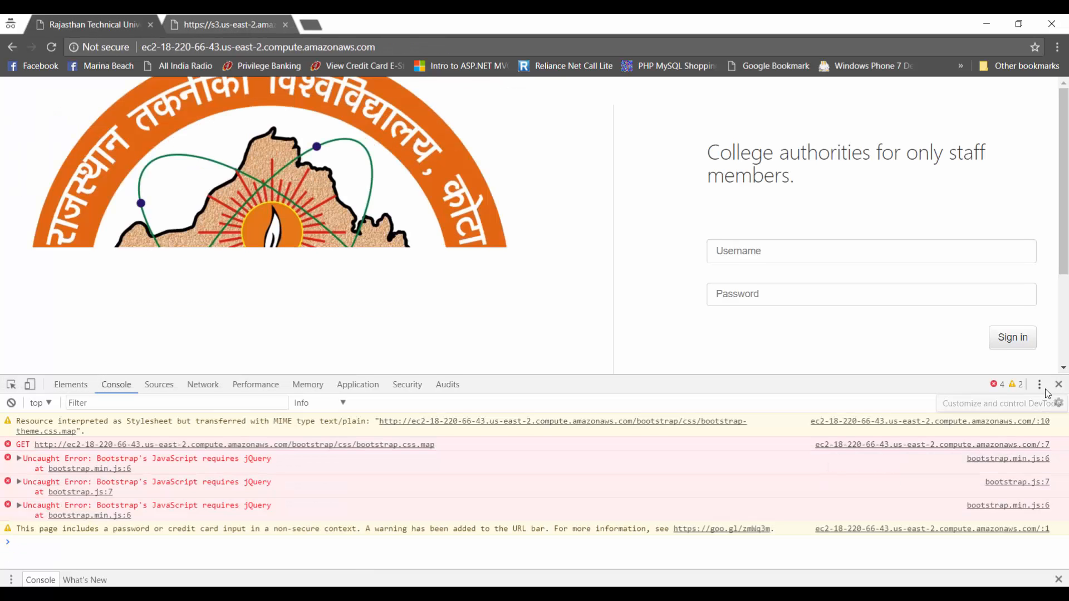
left_click(1059, 384)
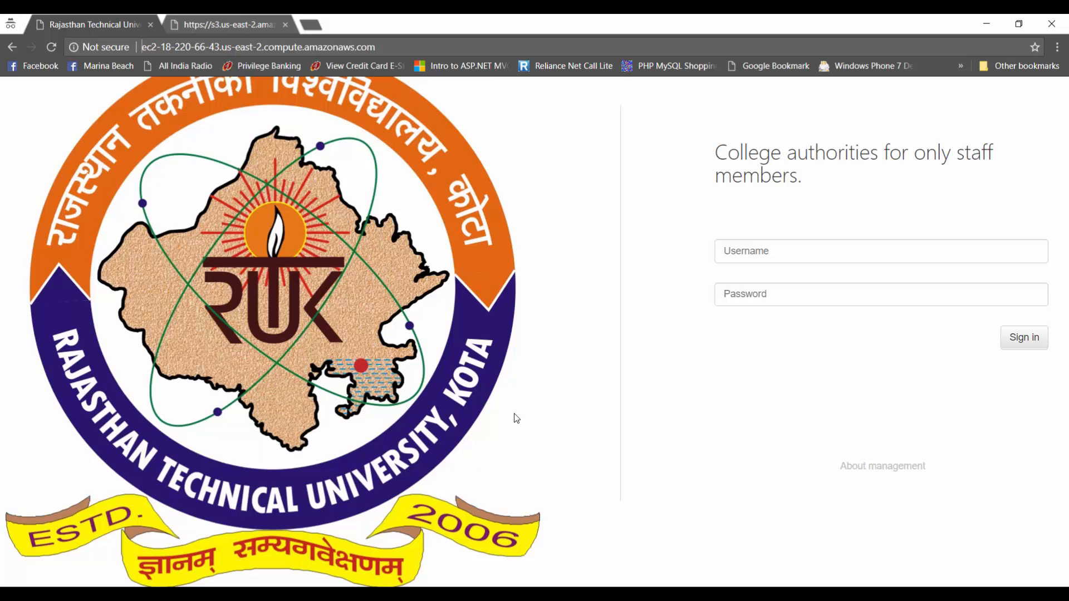
Step: Sign in to the College Management System with the admin staff account
left_click(727, 250)
type("a")
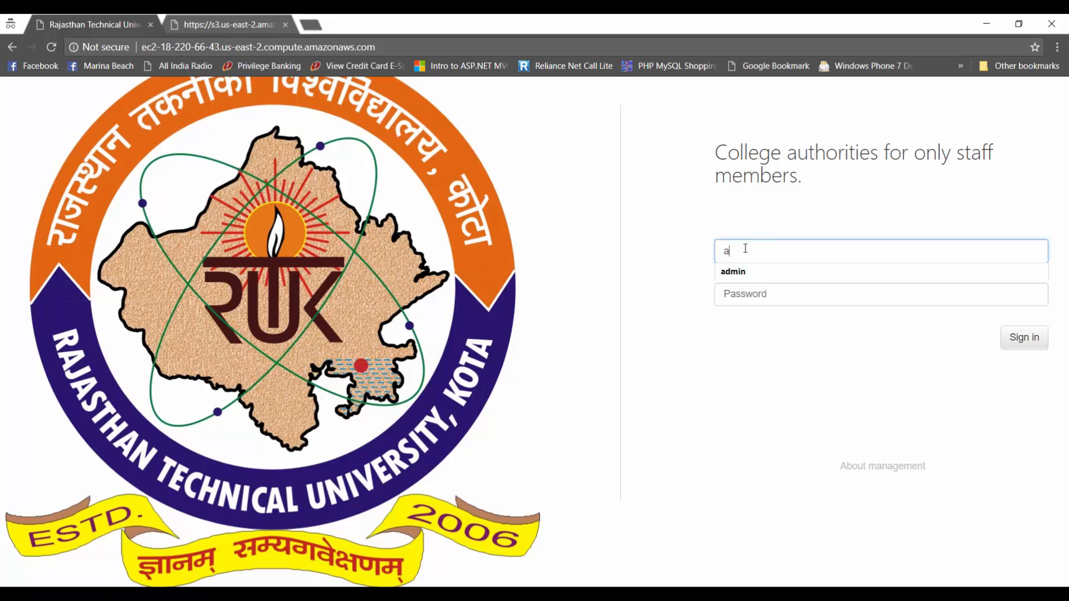
type("dmin")
key("Tab")
type("a")
left_click(1024, 339)
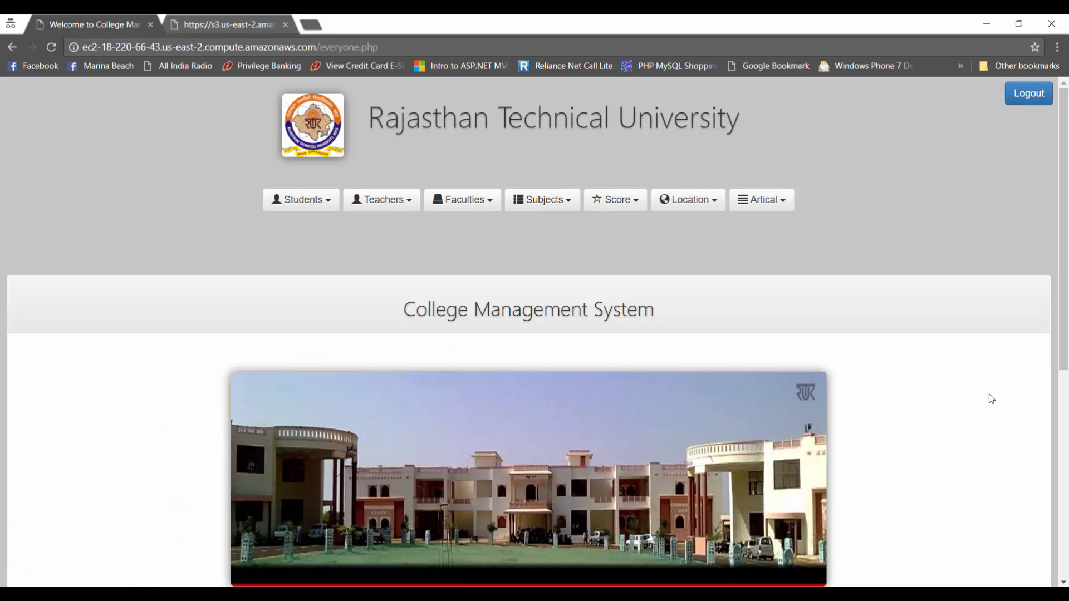
Step: Delete student records 4 and 3 from the View Students list
left_click(311, 205)
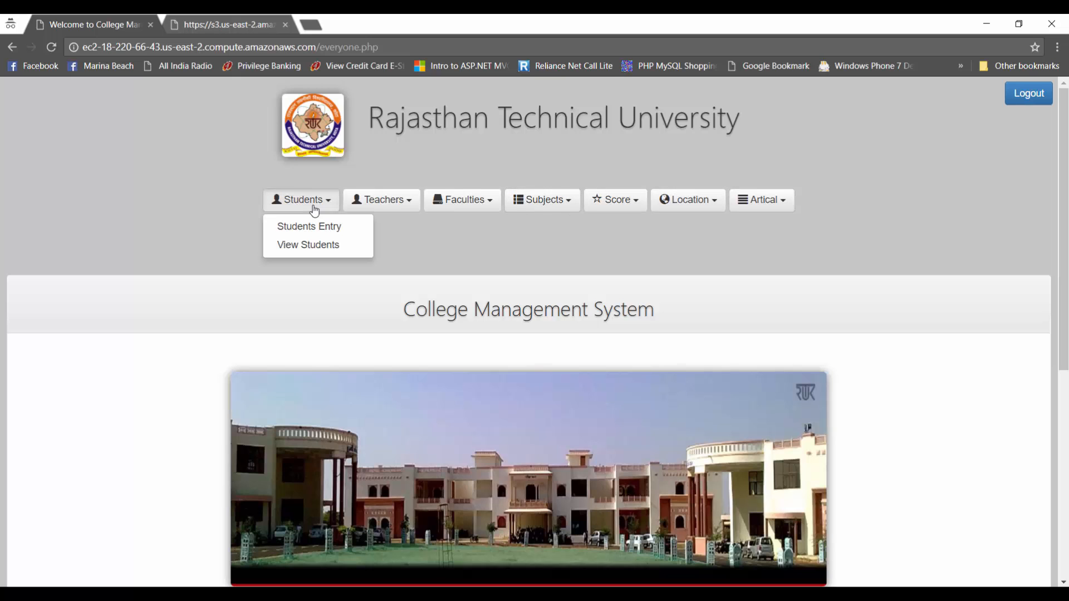
left_click(306, 246)
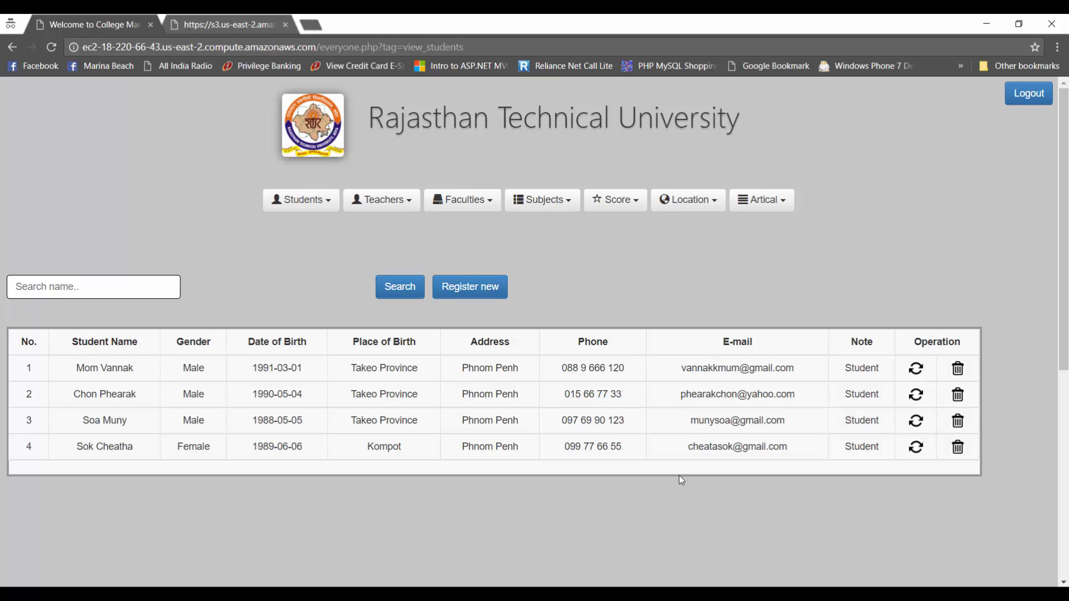
left_click(958, 448)
left_click(958, 481)
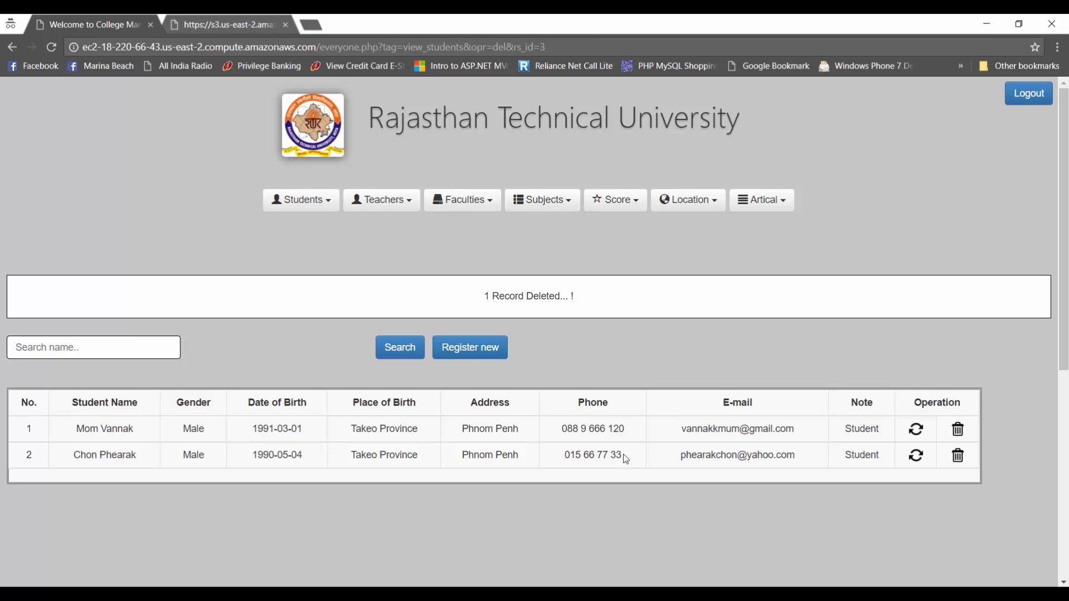
Step: Edit student 2's phone number and update the record
left_click_drag(625, 459, 603, 456)
left_click(916, 455)
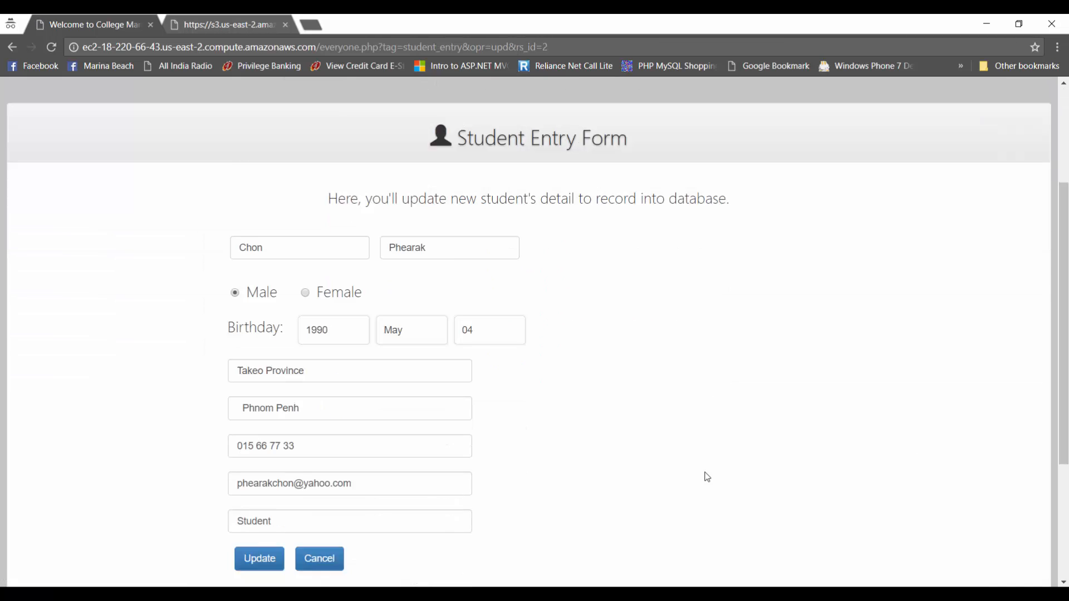
scroll(707, 477, "down", 3)
left_click(332, 324)
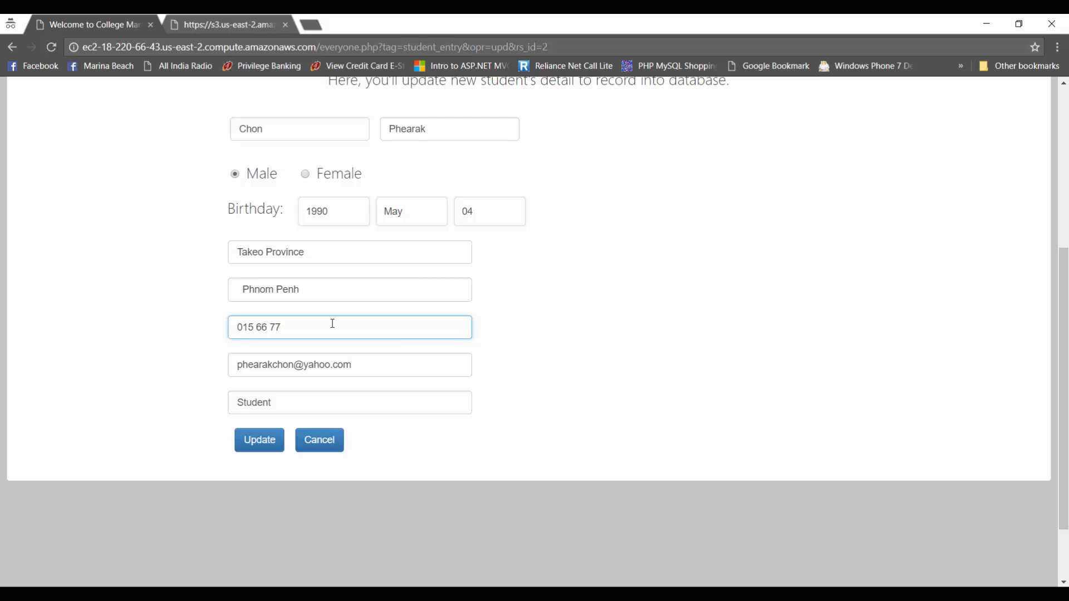
left_click(257, 441)
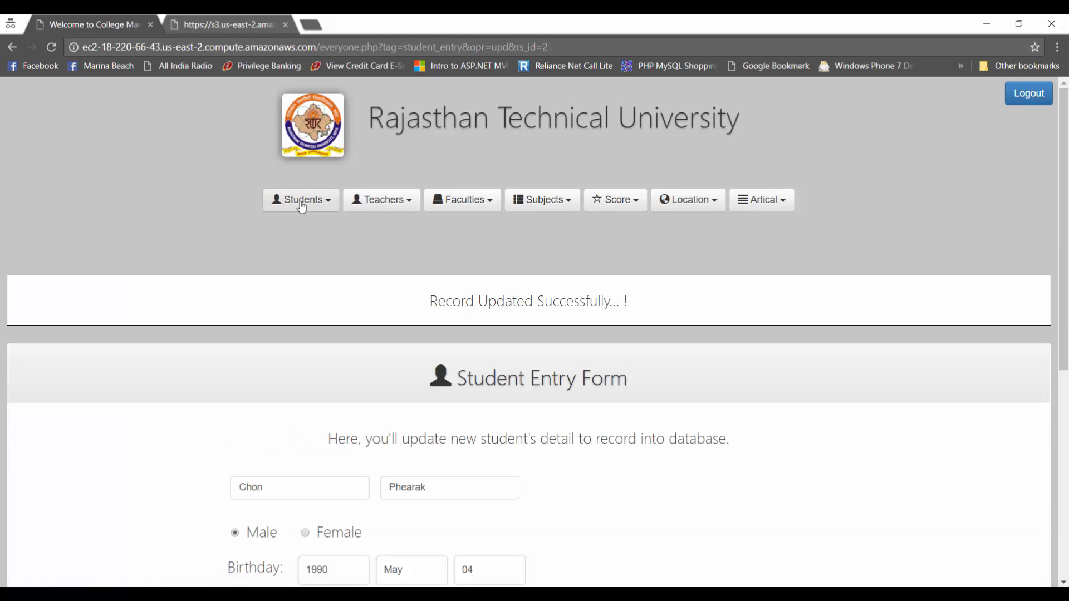
Step: Search the student list for the name 'mom'
left_click(301, 202)
left_click(302, 243)
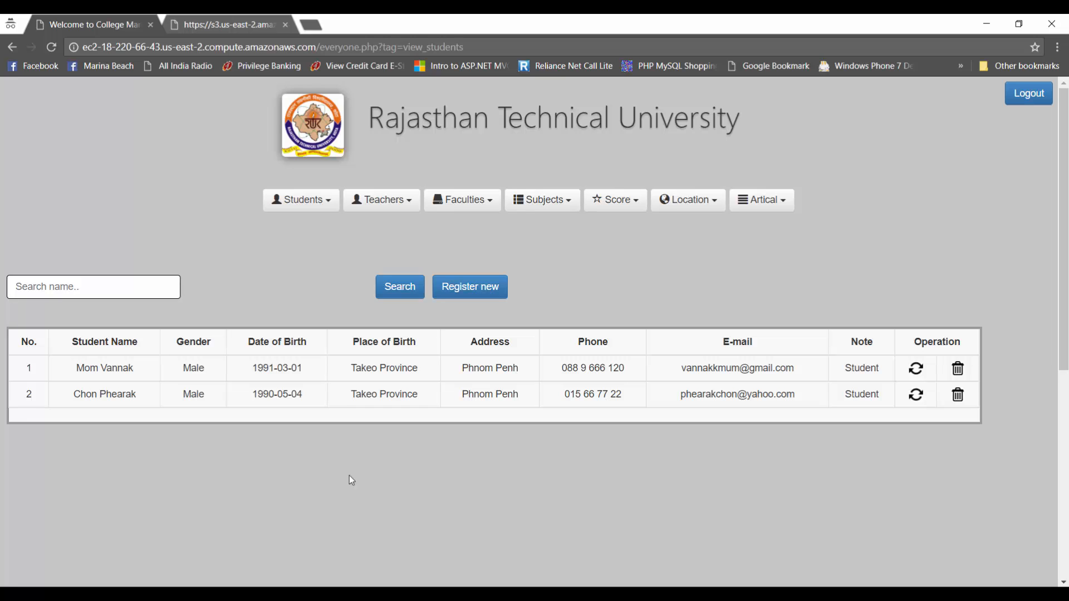
left_click(140, 279)
type("mom")
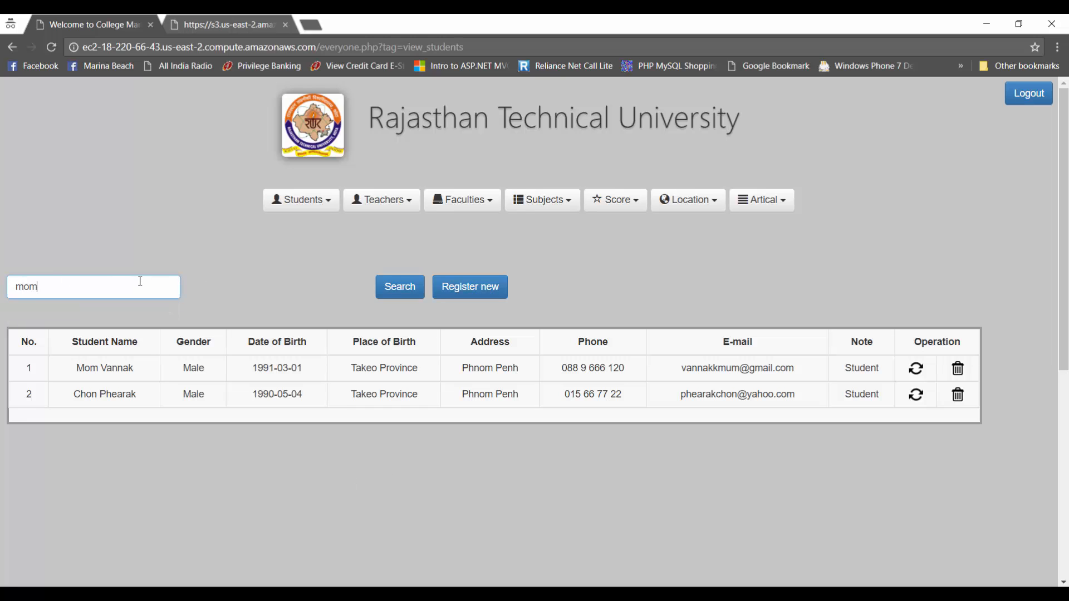
left_click(401, 289)
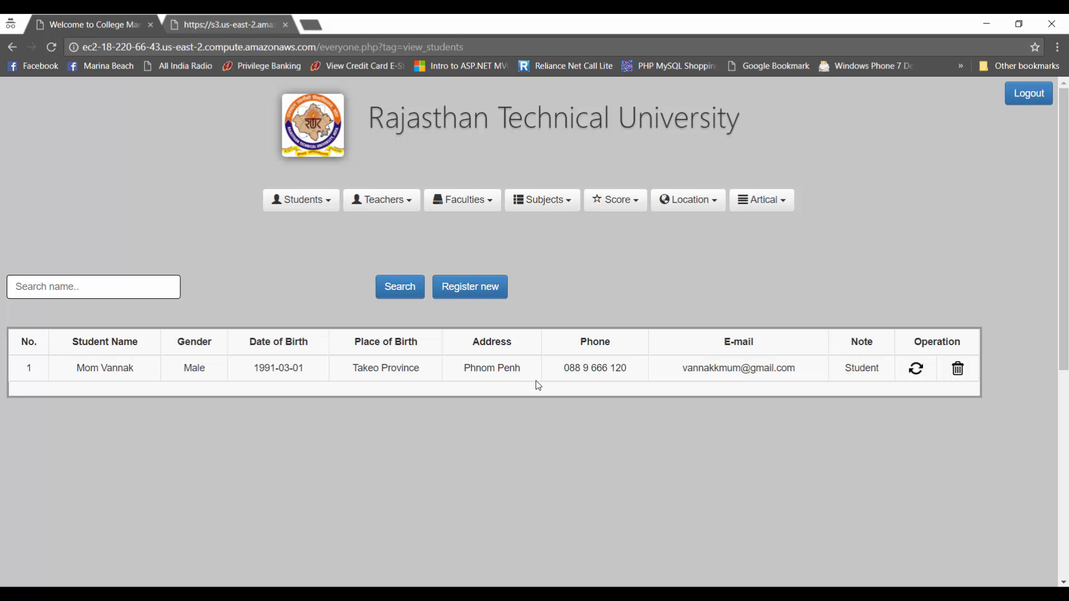
Step: Open the blank Students Entry form, then log out to the staff login page
left_click(291, 205)
left_click(295, 224)
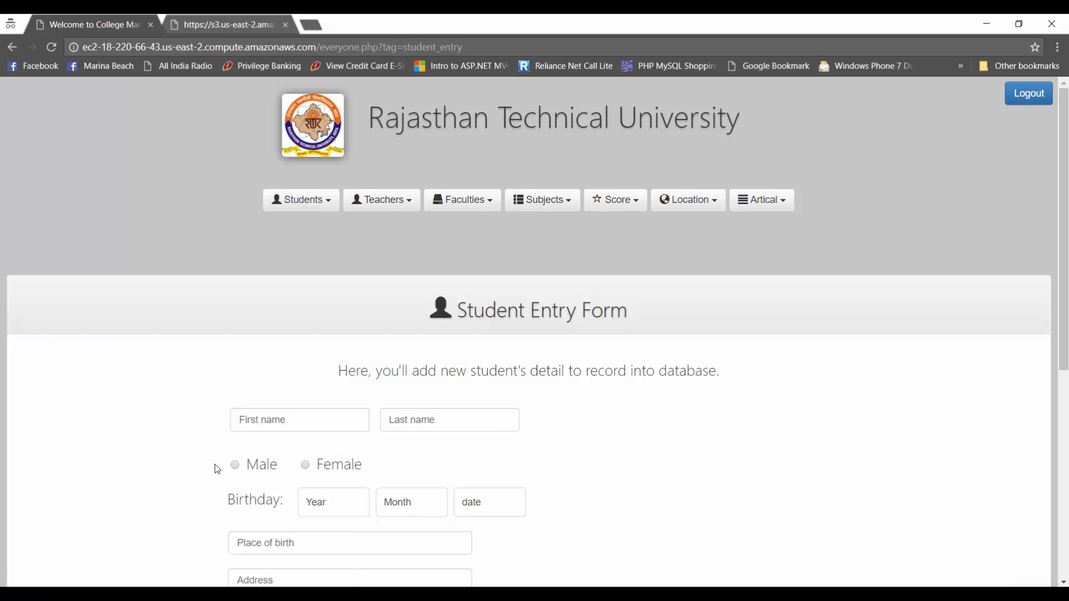
scroll(317, 140, "down", 5)
scroll(314, 403, "up", 5)
left_click(1030, 93)
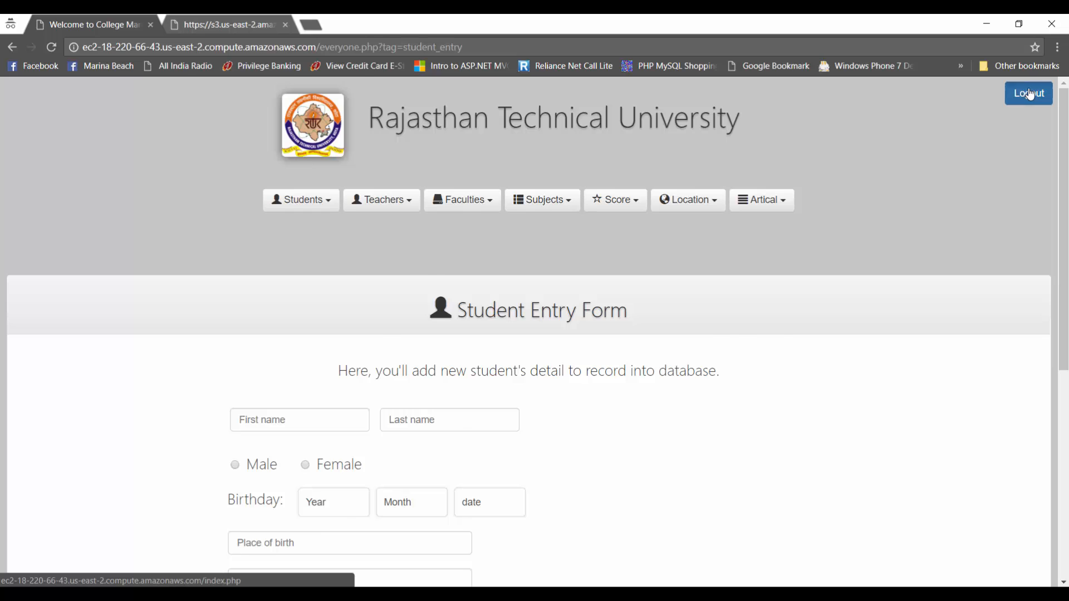
left_click(800, 246)
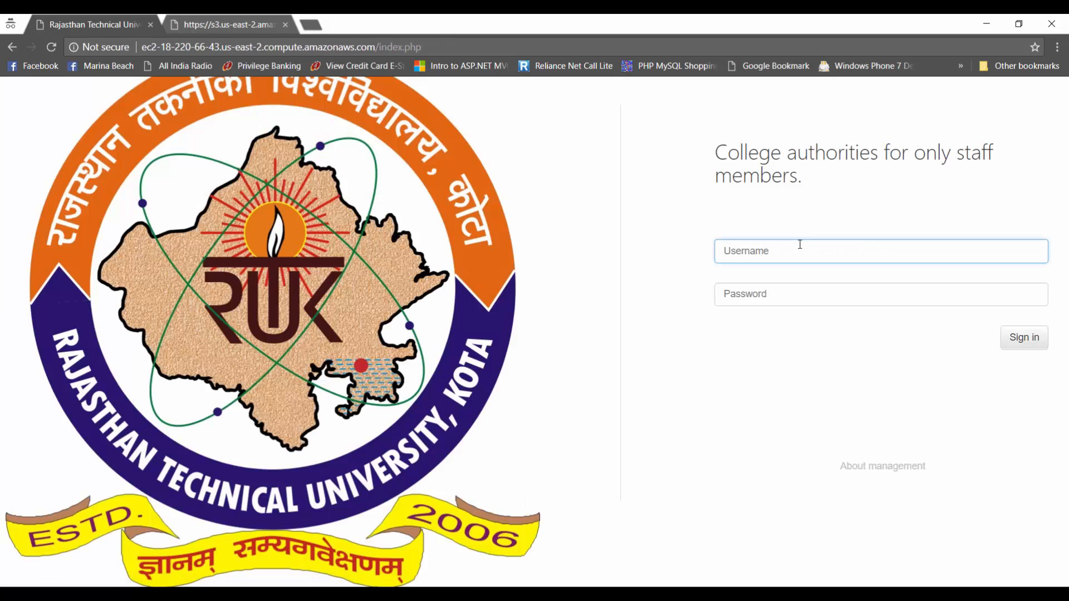
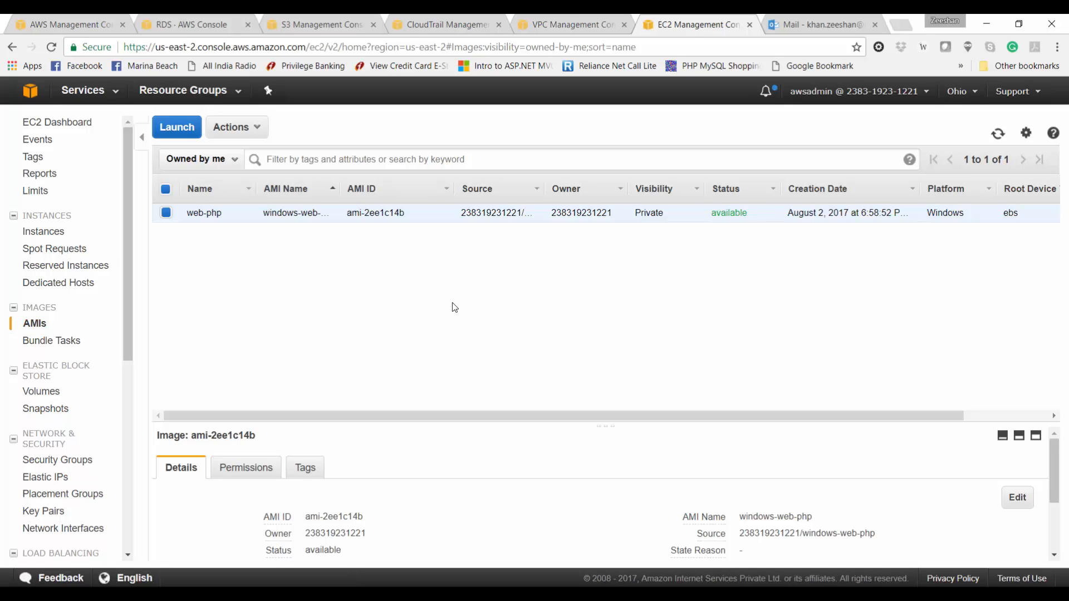
Step: Begin creating a new Classic Load Balancer from the Load Balancers page
left_click(229, 127)
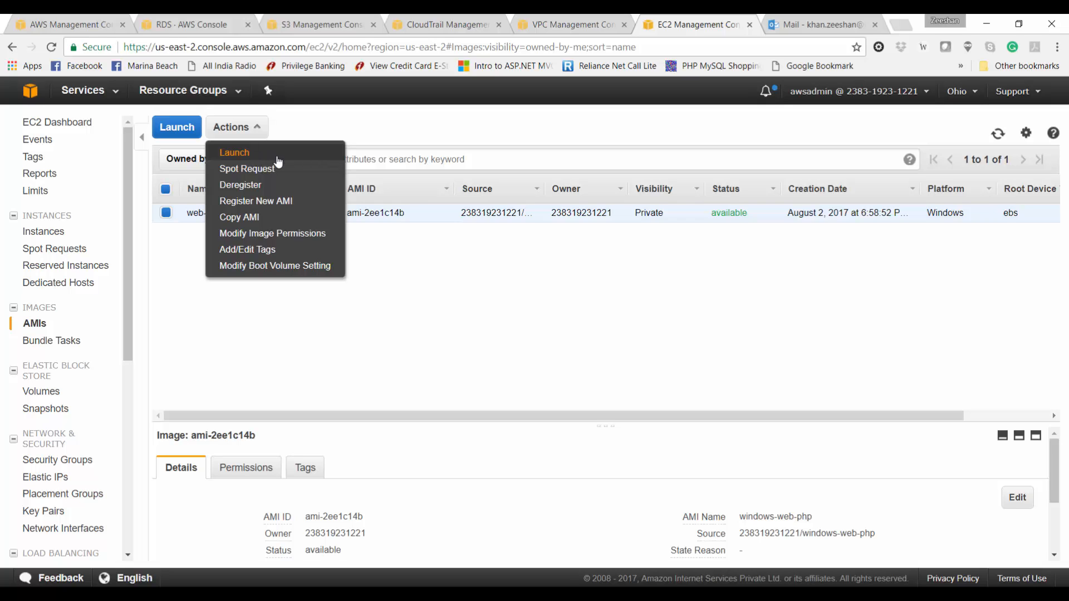
left_click_drag(127, 282, 127, 417)
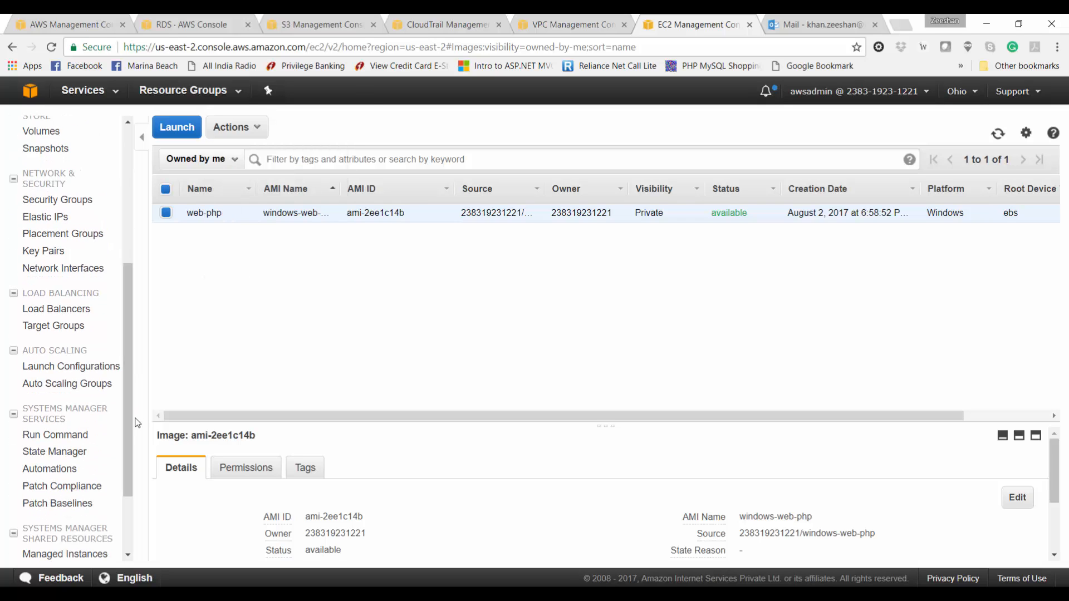
left_click(65, 315)
left_click(184, 126)
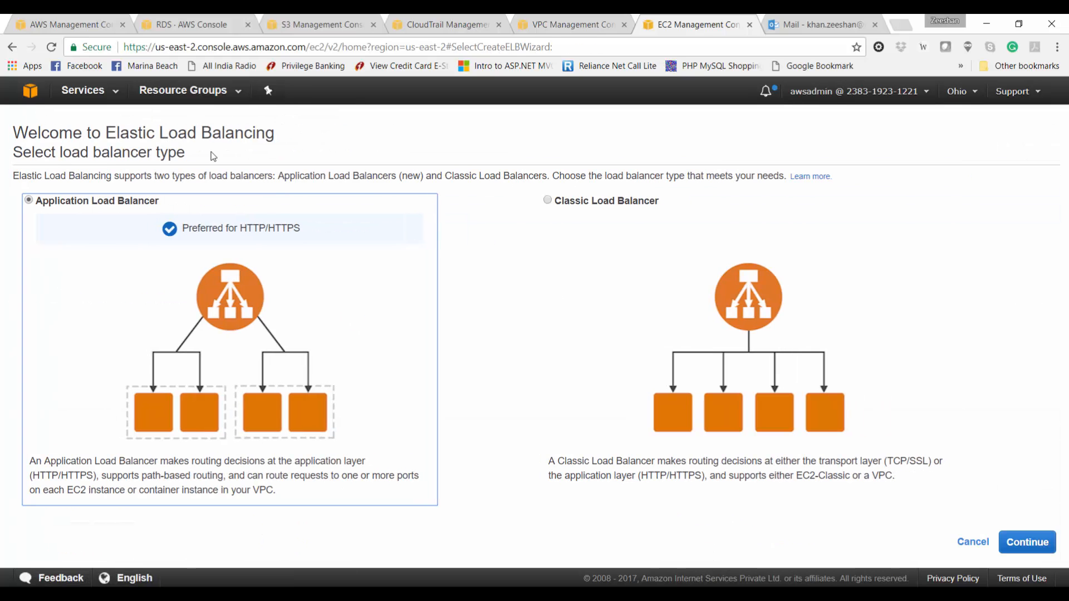
left_click(554, 206)
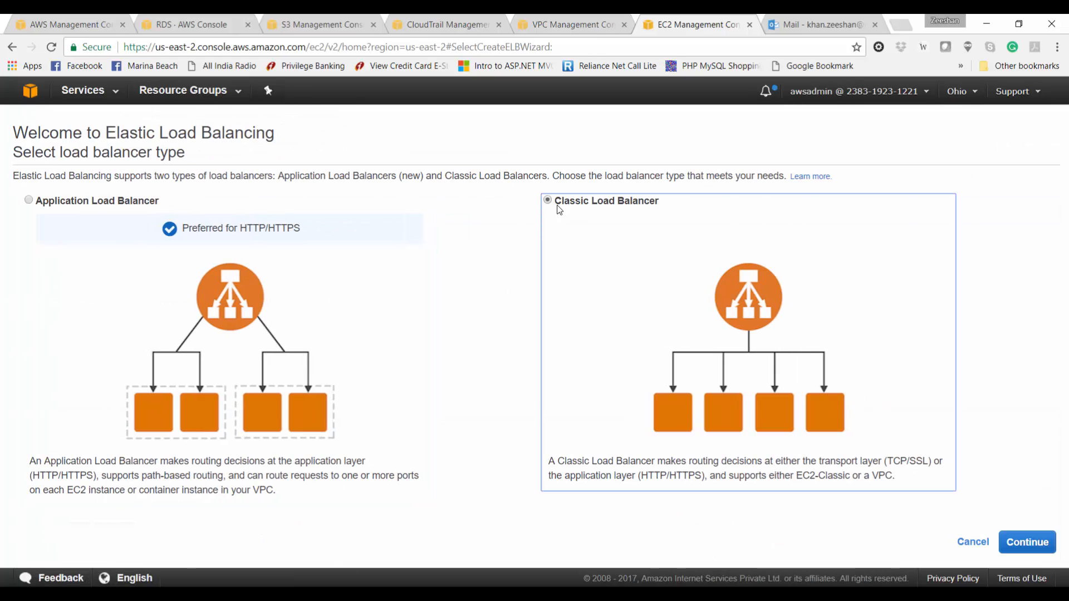
left_click(1023, 541)
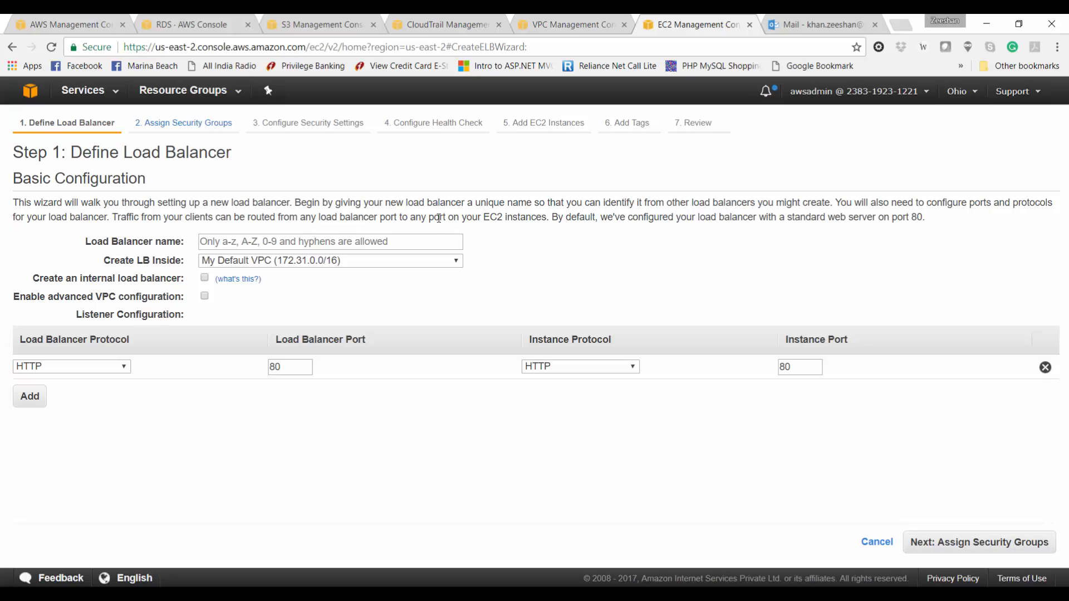
Step: Name it projectdemo in the awsprojectdemo VPC with Public subnets 1-2a and 2-2b
left_click(436, 244)
type("projectdemo")
left_click(433, 259)
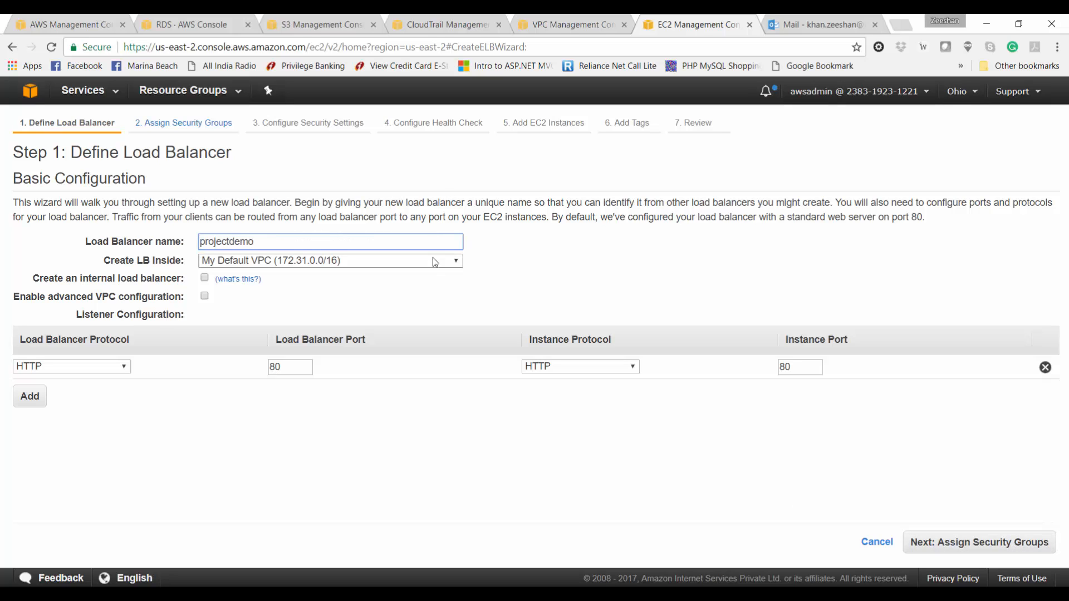
left_click(434, 286)
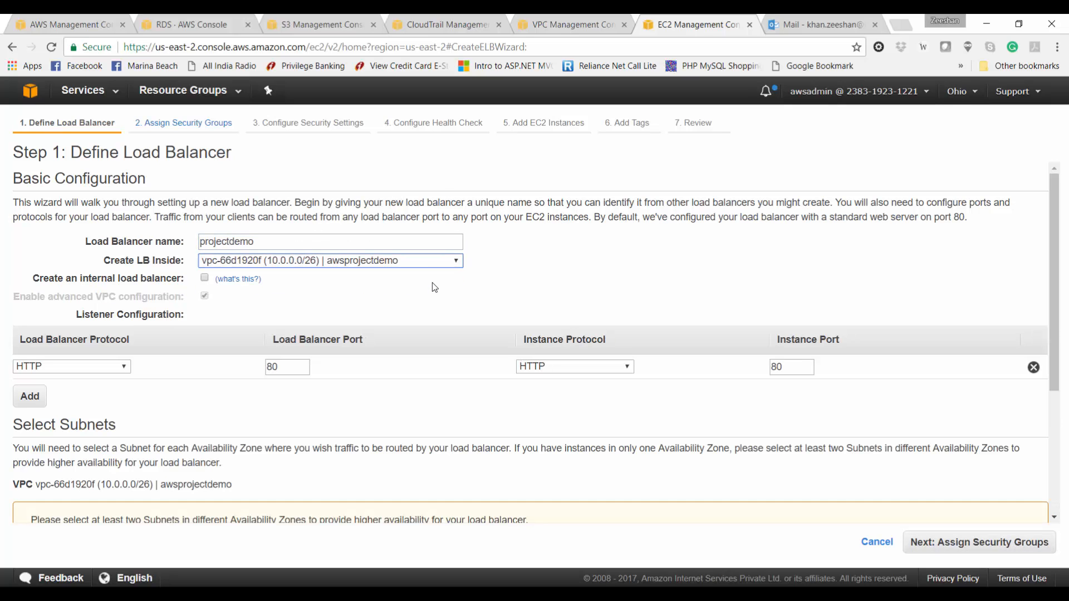
scroll(434, 401, "down", 3)
scroll(434, 401, "up", 1)
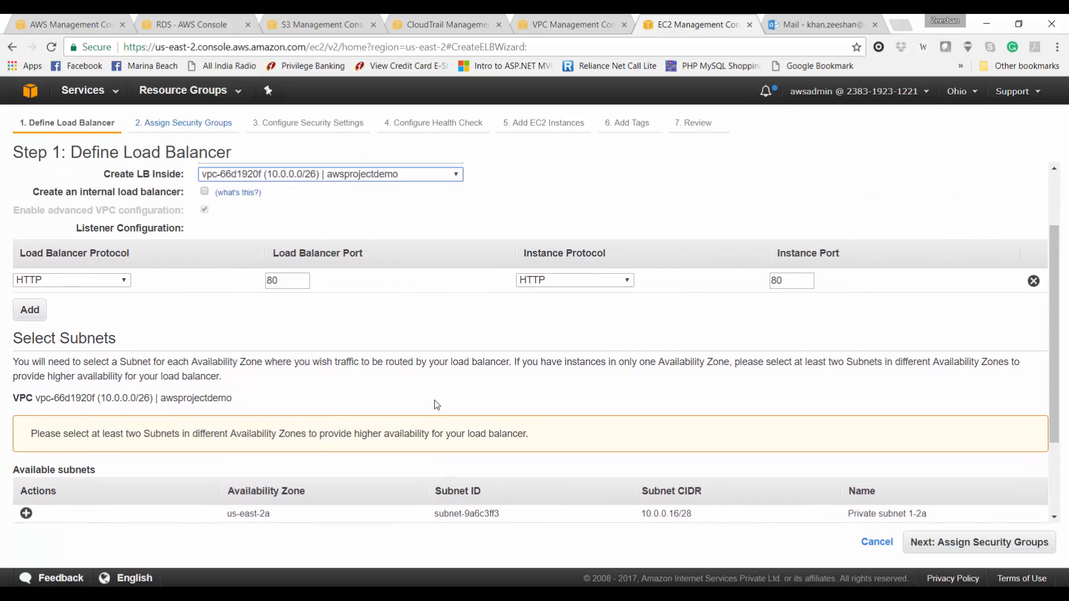
scroll(358, 418, "down", 2)
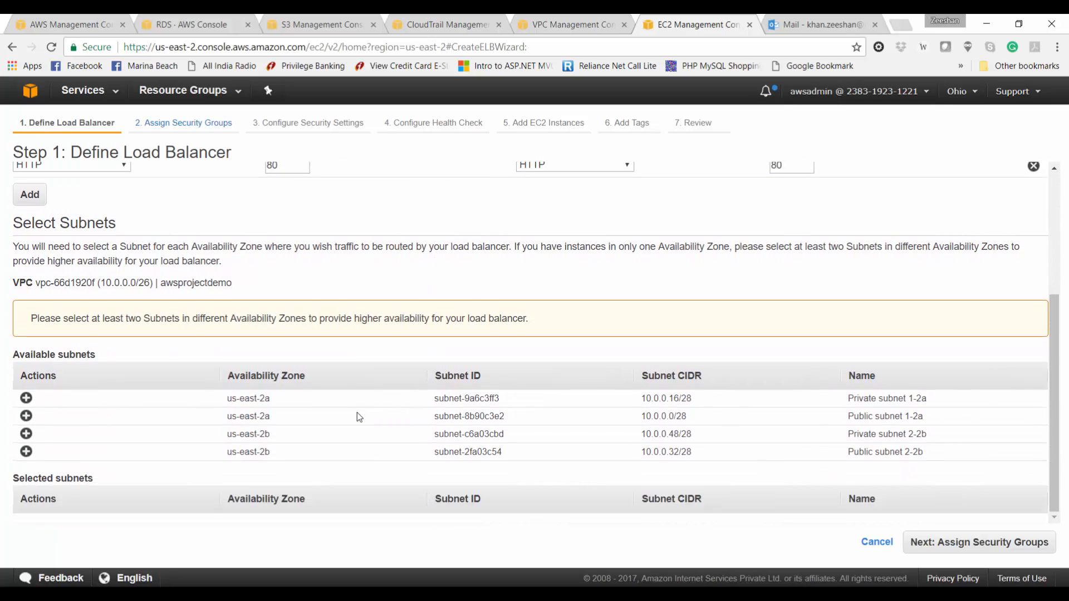
left_click(26, 416)
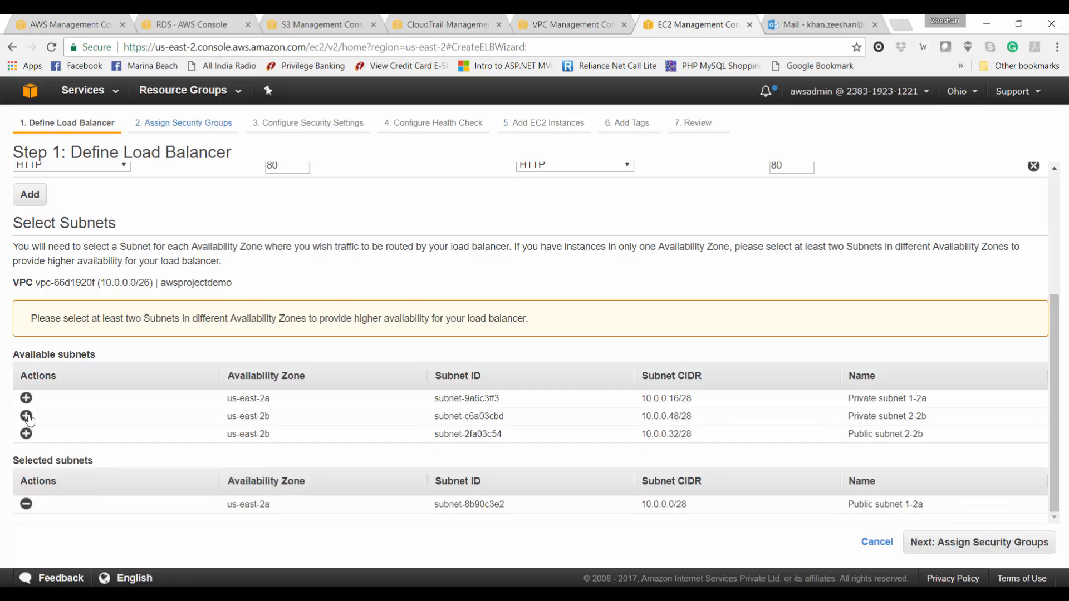
left_click(27, 433)
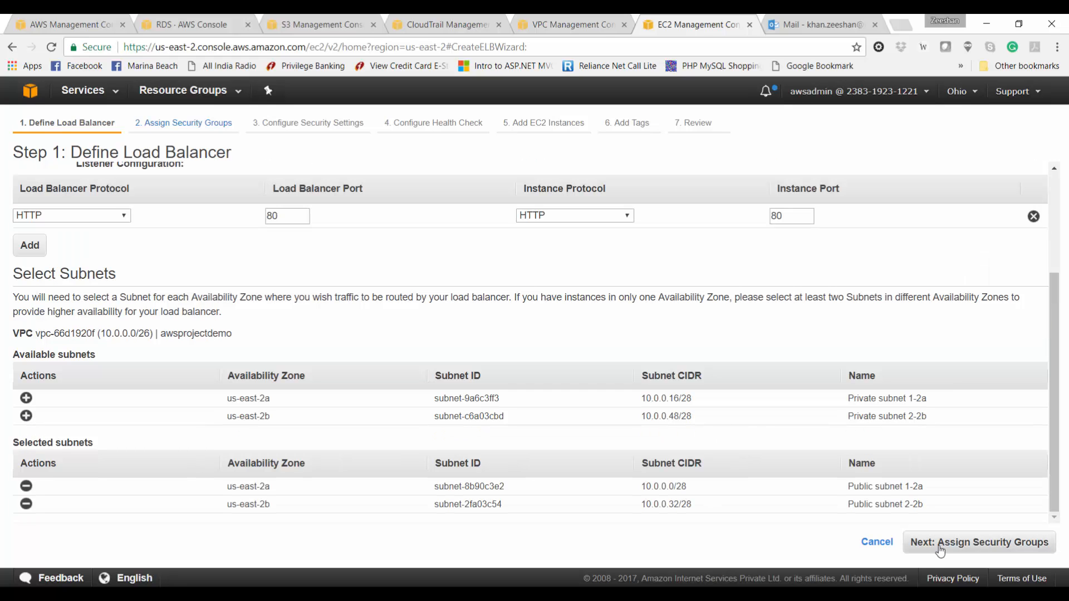
left_click_drag(1051, 352, 1004, 462)
Step: Assign the windows-web-sg security group instead of the default one
left_click(980, 542)
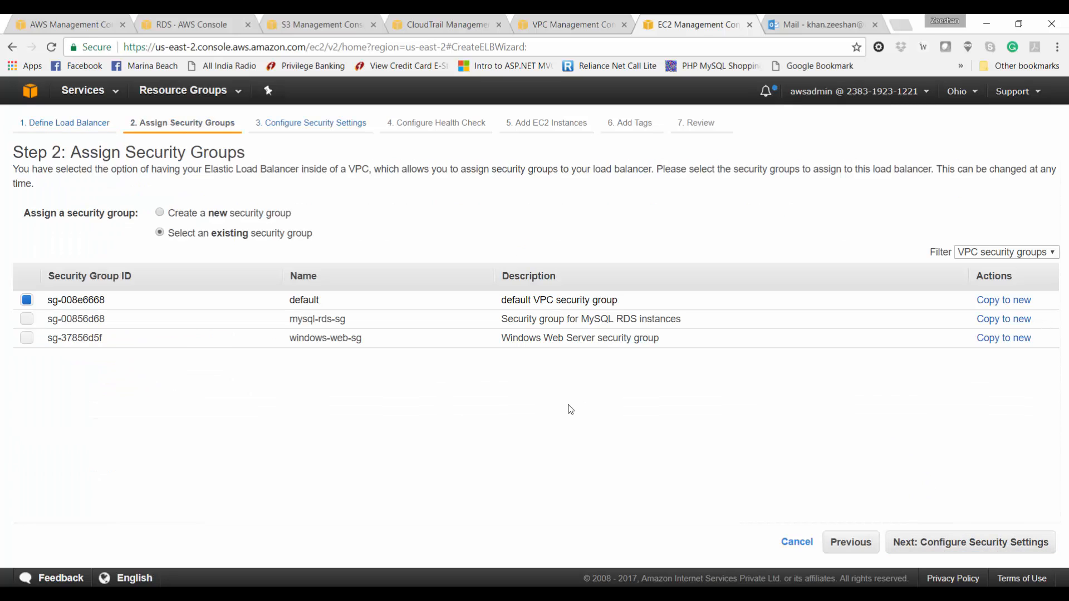
left_click(27, 300)
left_click(26, 338)
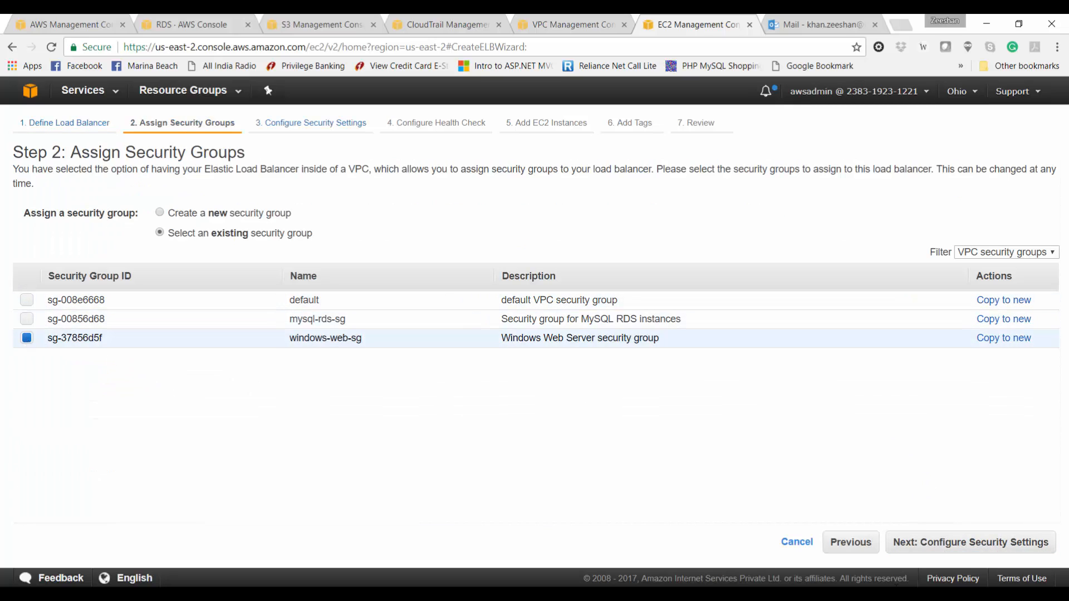
left_click(973, 543)
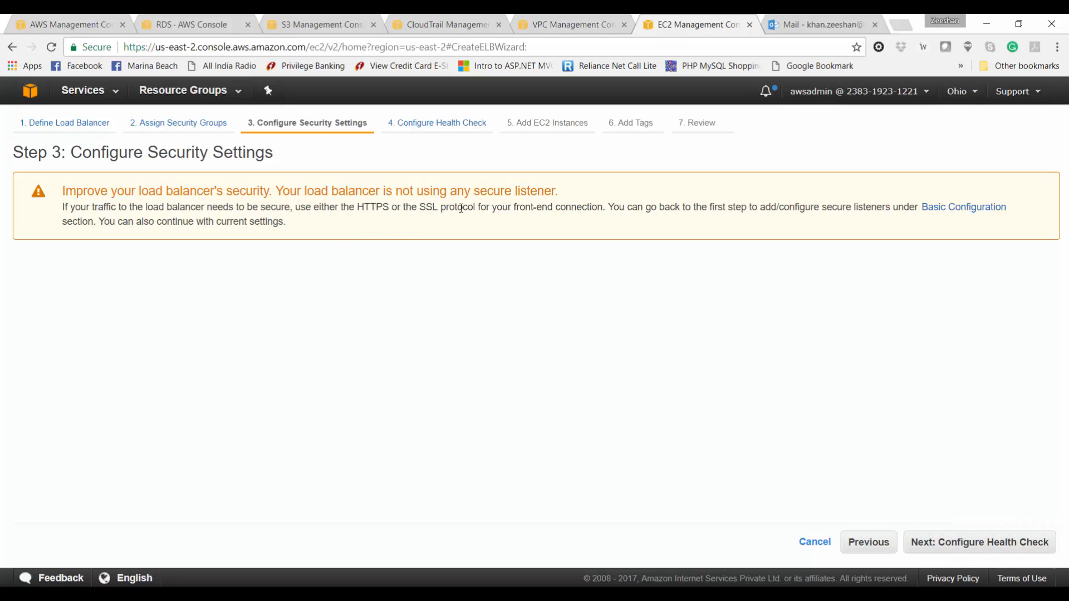
Step: Change the health check ping path to /index.php
left_click(945, 542)
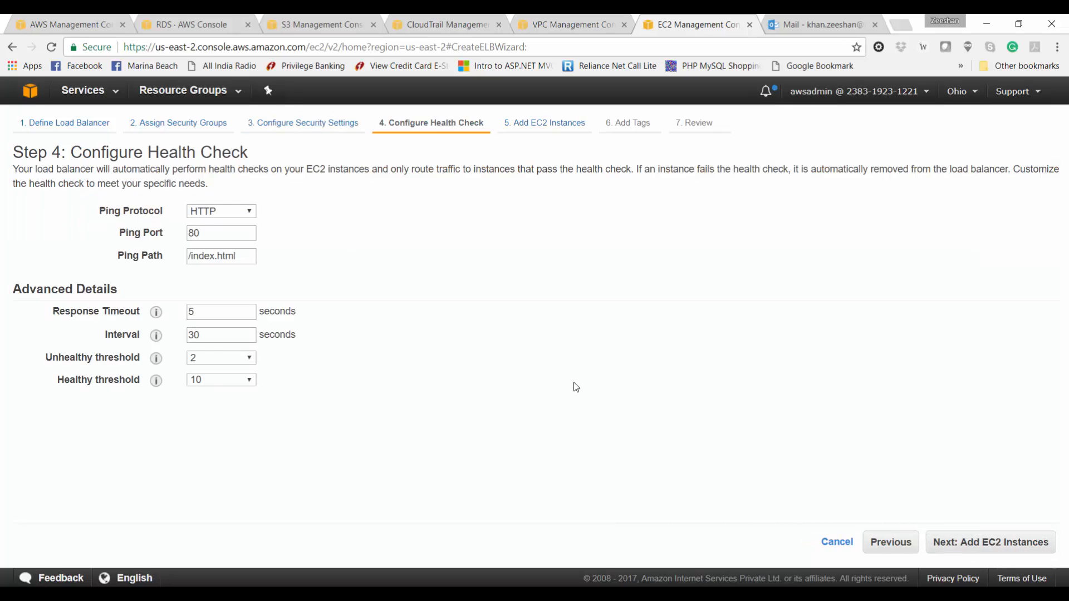
double_click(224, 256)
type("php")
left_click(381, 373)
Step: Add WebServer-1, tag Name=web-loadbalancer, and create the load balancer
left_click(967, 542)
left_click(27, 245)
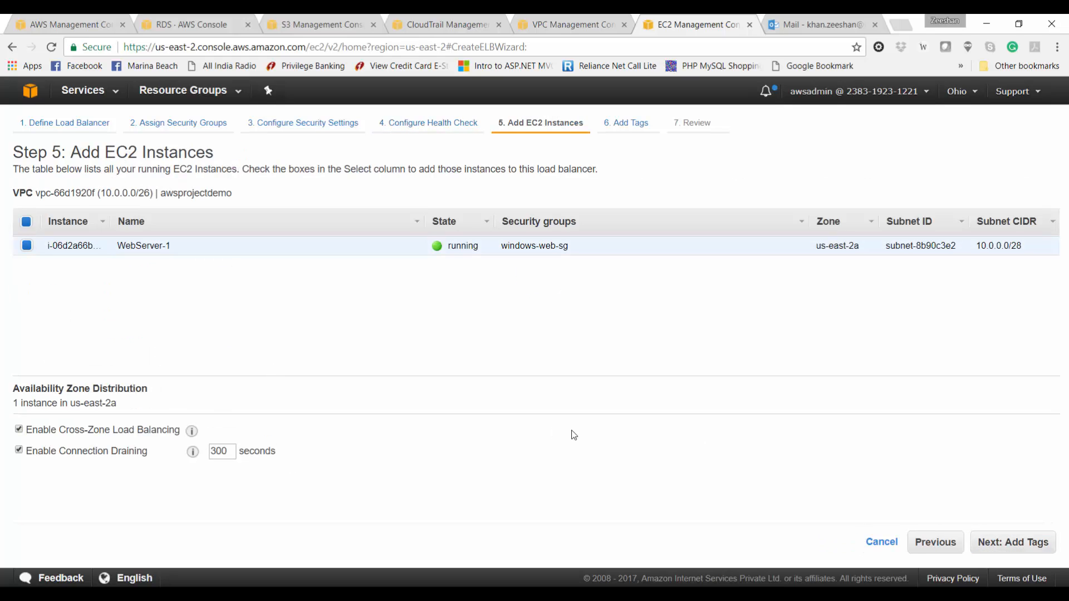
left_click(999, 543)
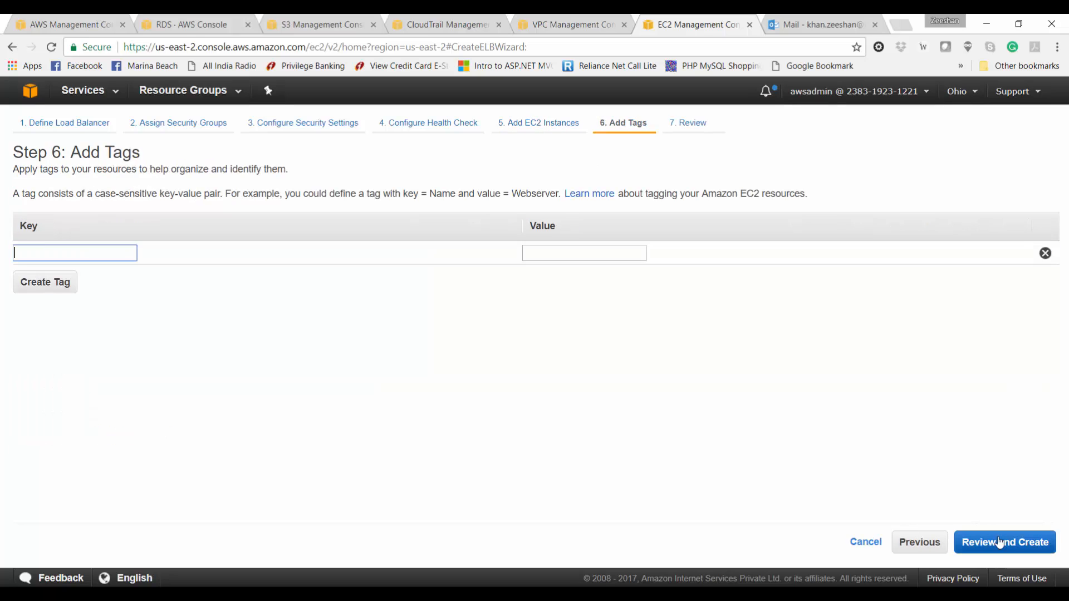
type("Name")
key("Tab")
type("web-load")
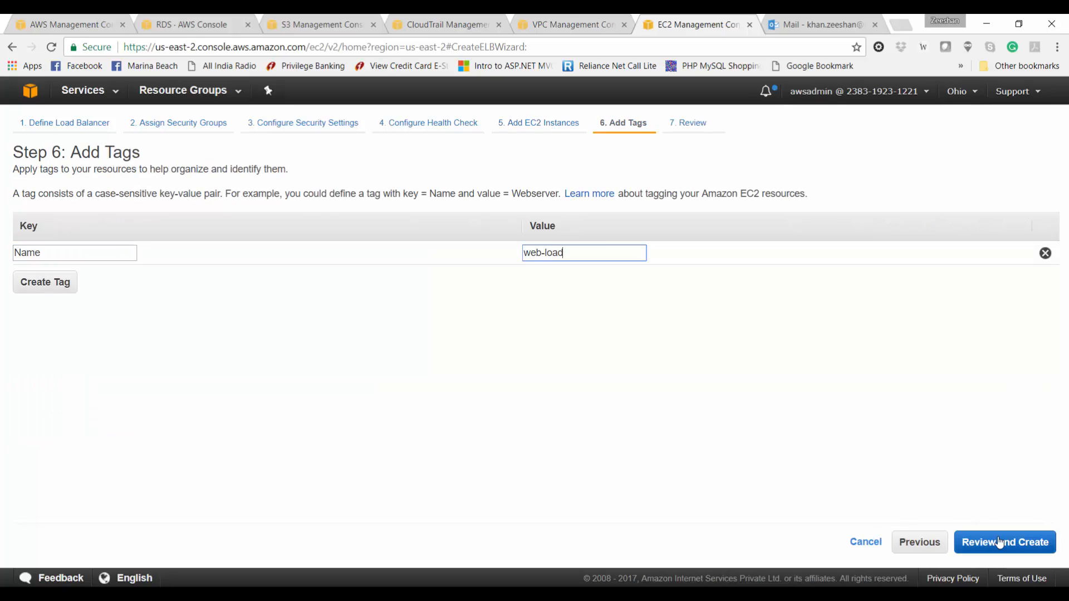
type("balane")
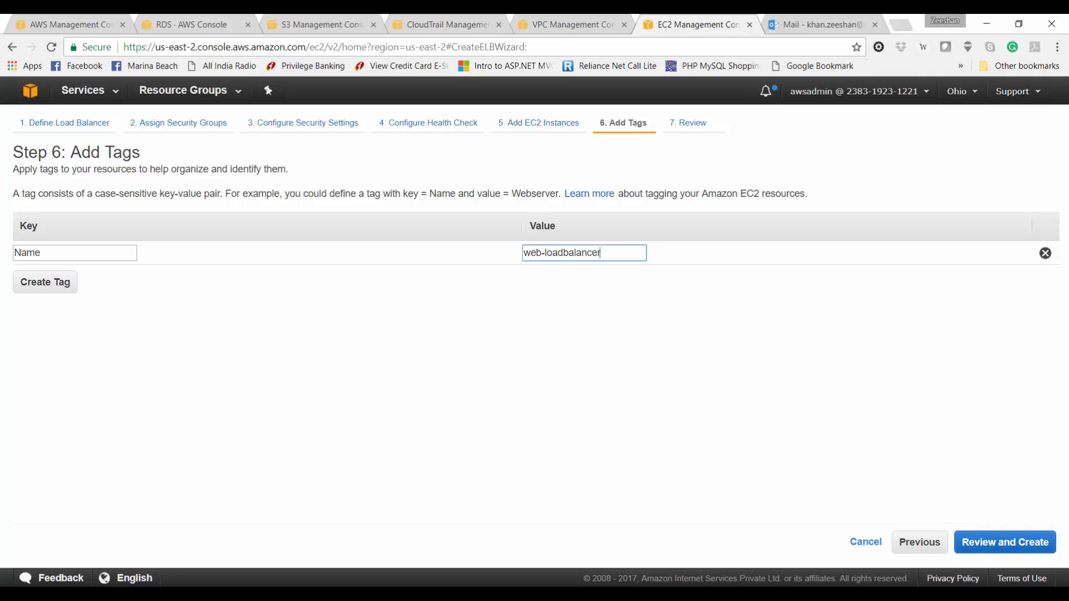
left_click(1000, 542)
left_click(1031, 548)
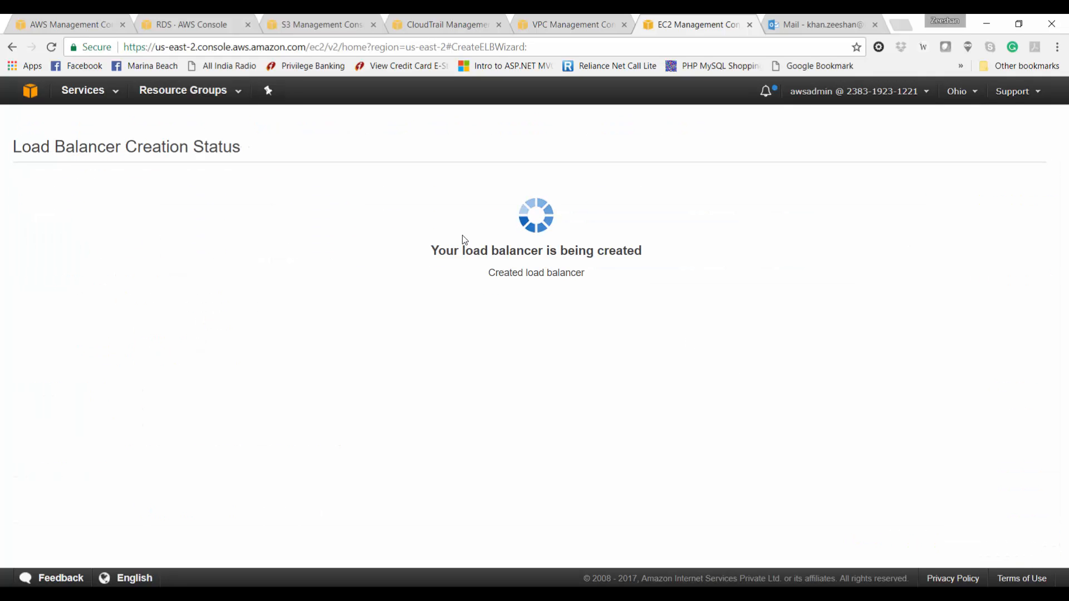
Step: Copy projectdemo's DNS name and load it in a new incognito Chrome tab
left_click(162, 223)
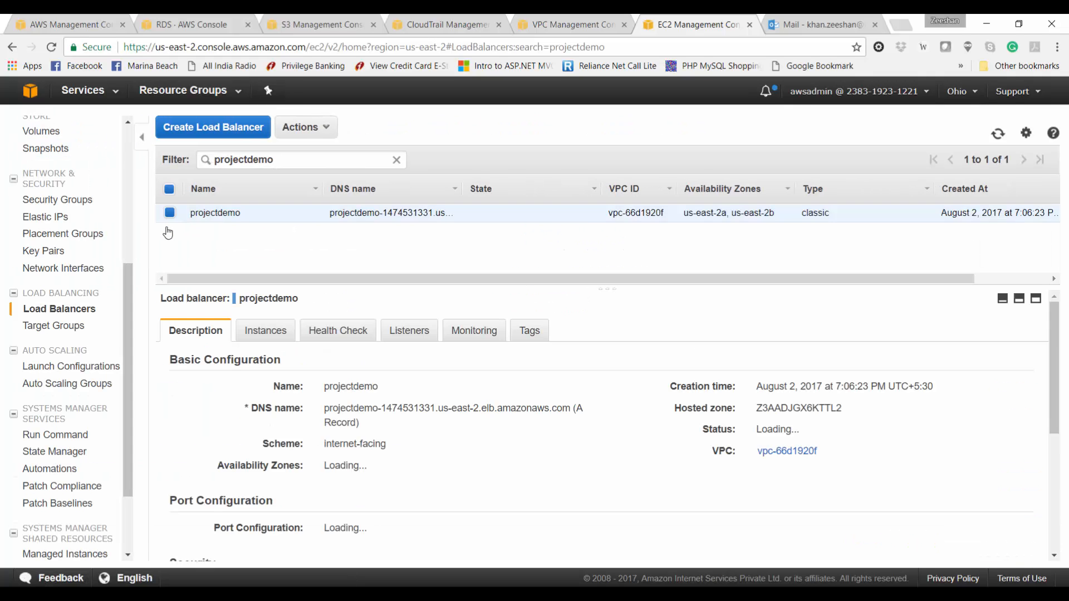
left_click_drag(325, 409, 568, 410)
key("ctrl+c")
key("alt+Tab")
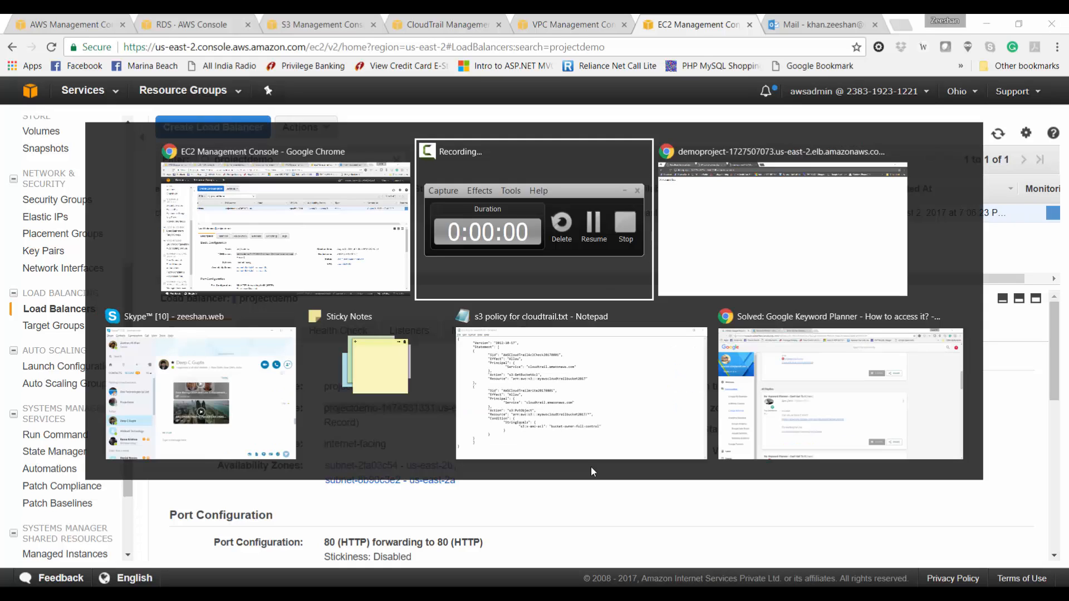
key("ctrl+w")
key("ctrl+t")
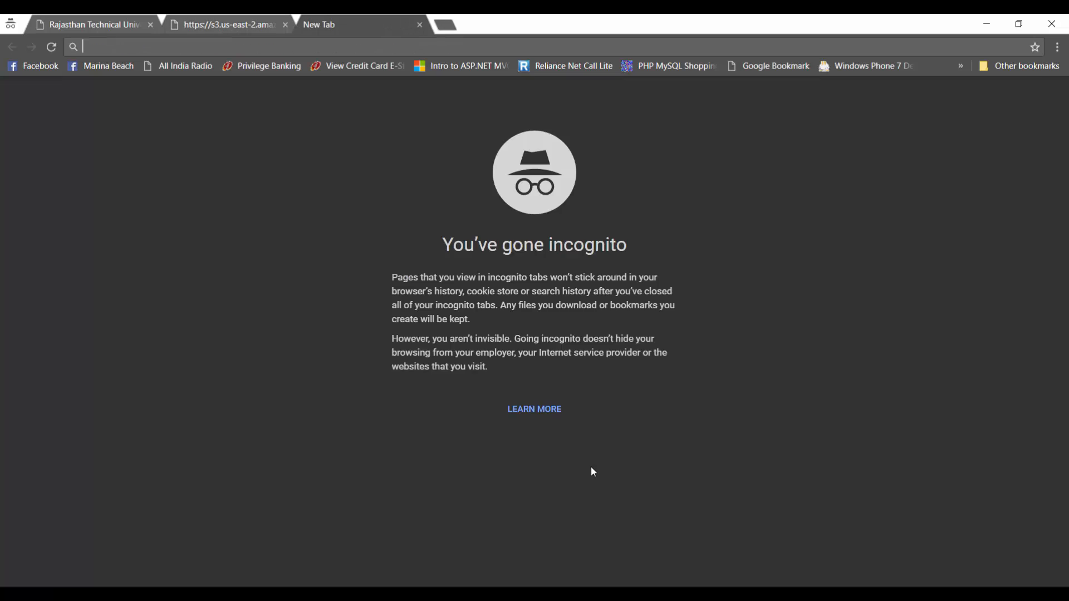
key("ctrl+v")
key("Return")
Step: Close the S3 access-denied tab and return to the load balancer details in the console
left_click(217, 23)
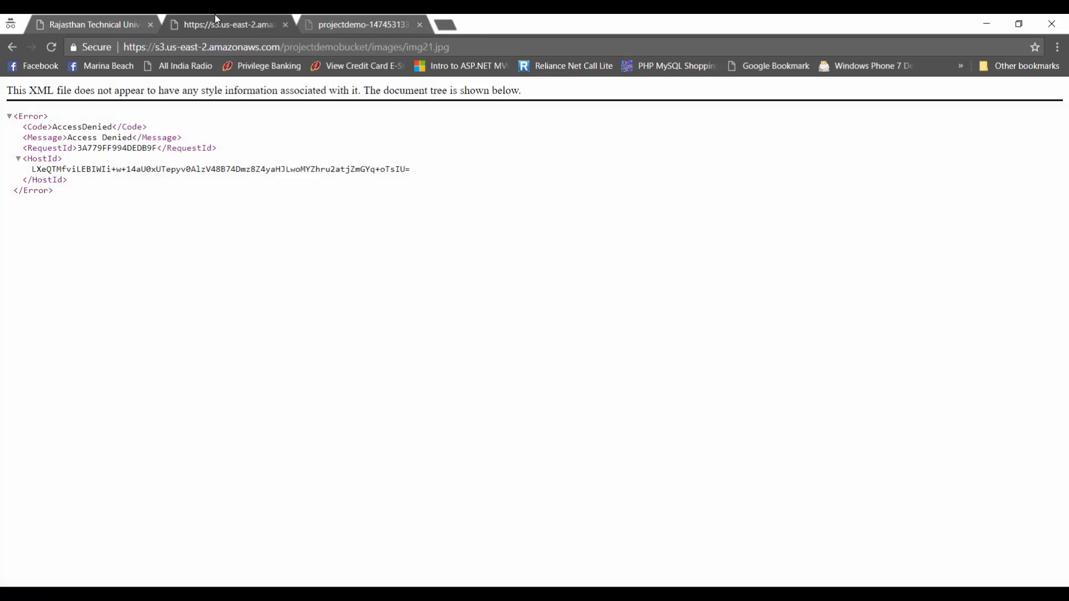
key("ctrl+w")
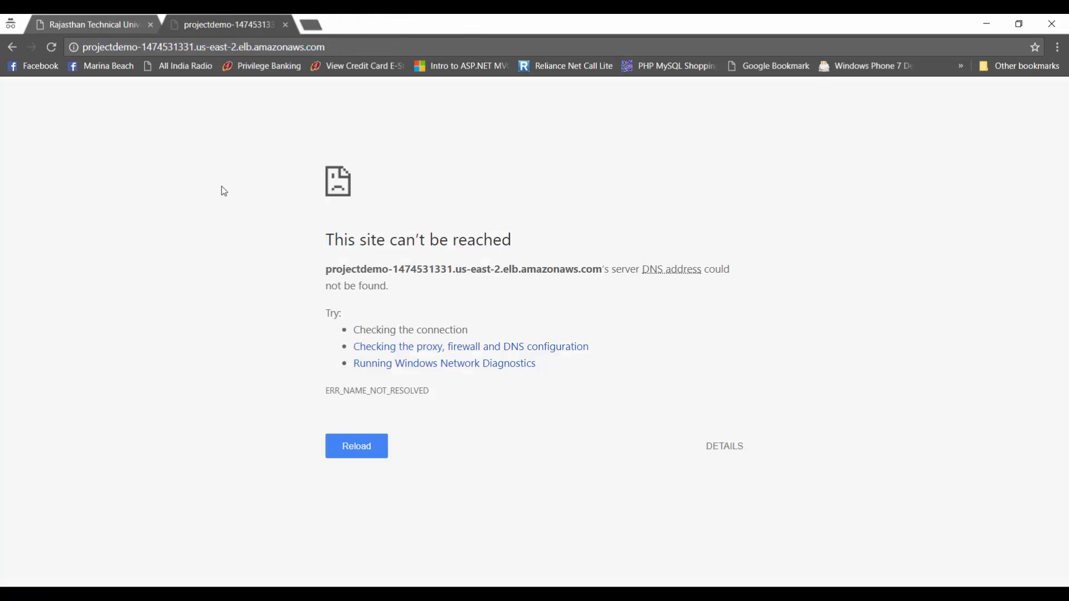
key("alt+Tab")
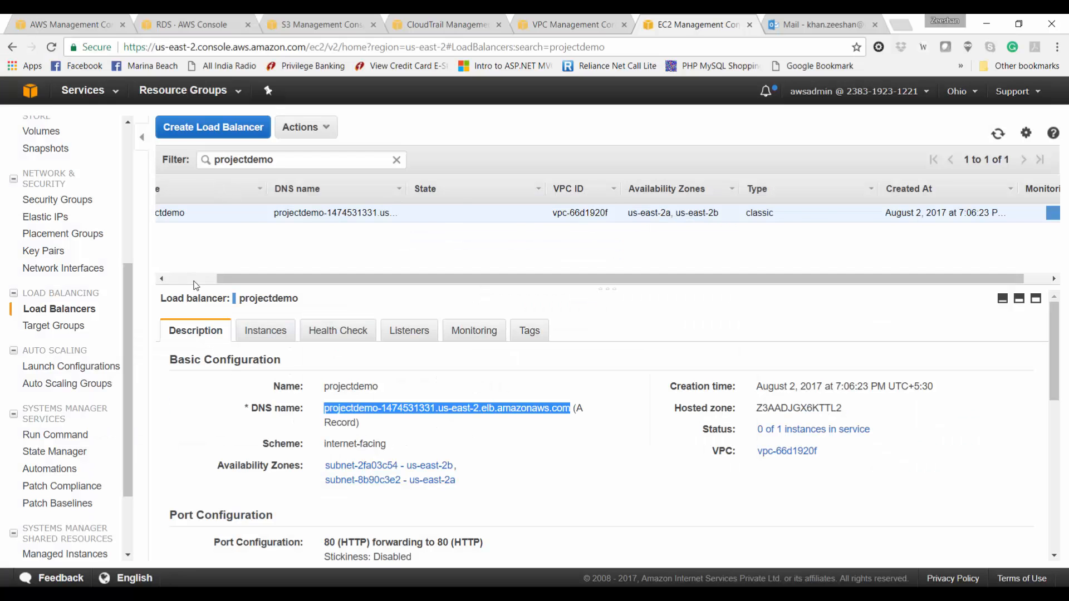
left_click(194, 280)
left_click(228, 252)
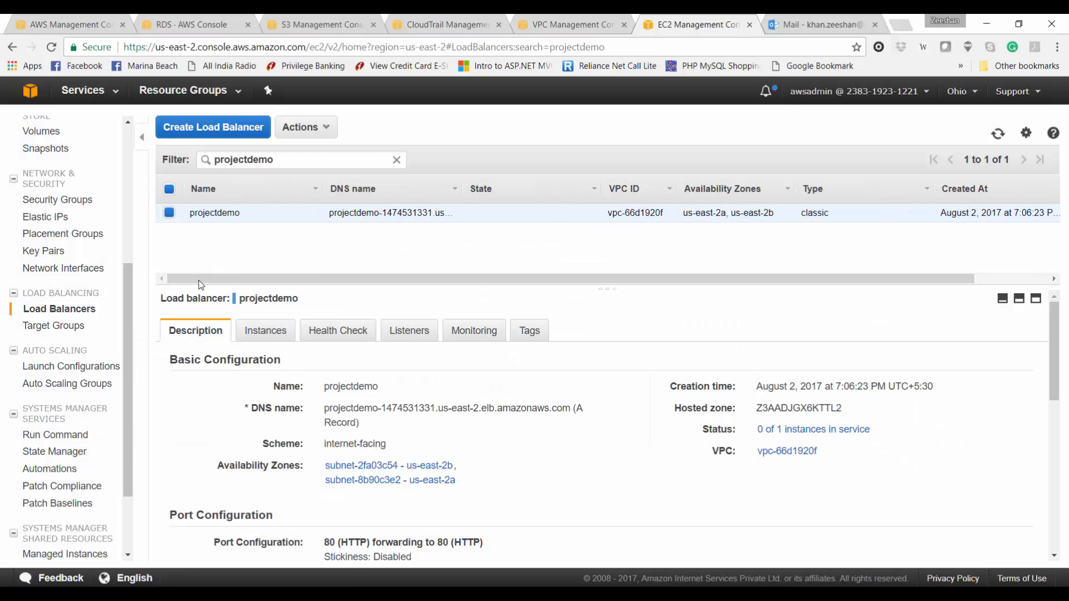
Step: Start a launch configuration from the windows-web-php AMI under My AMIs with t2.small
left_click(66, 371)
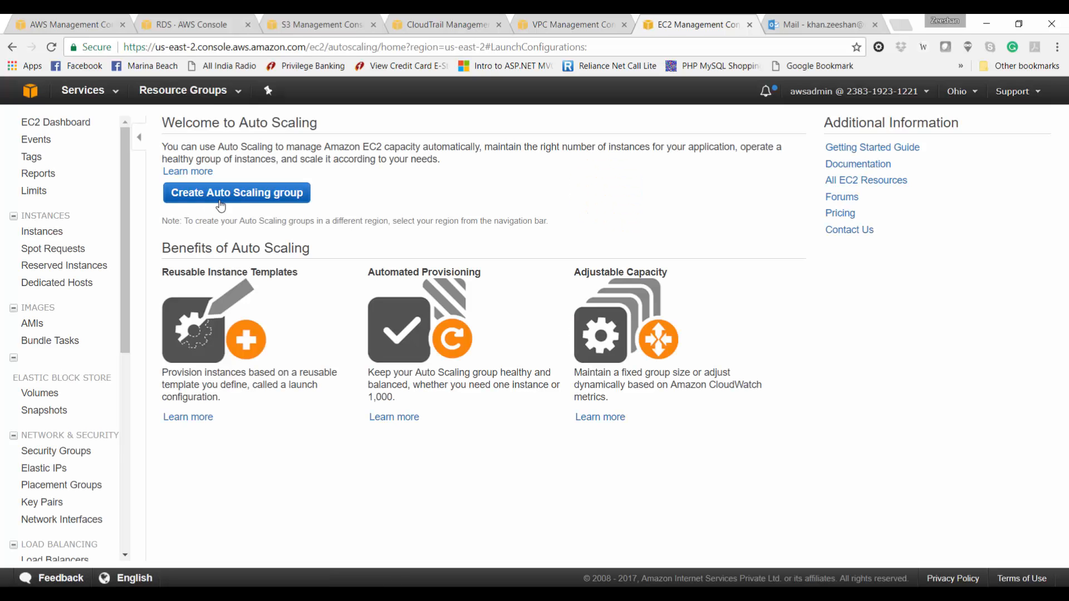
left_click(272, 194)
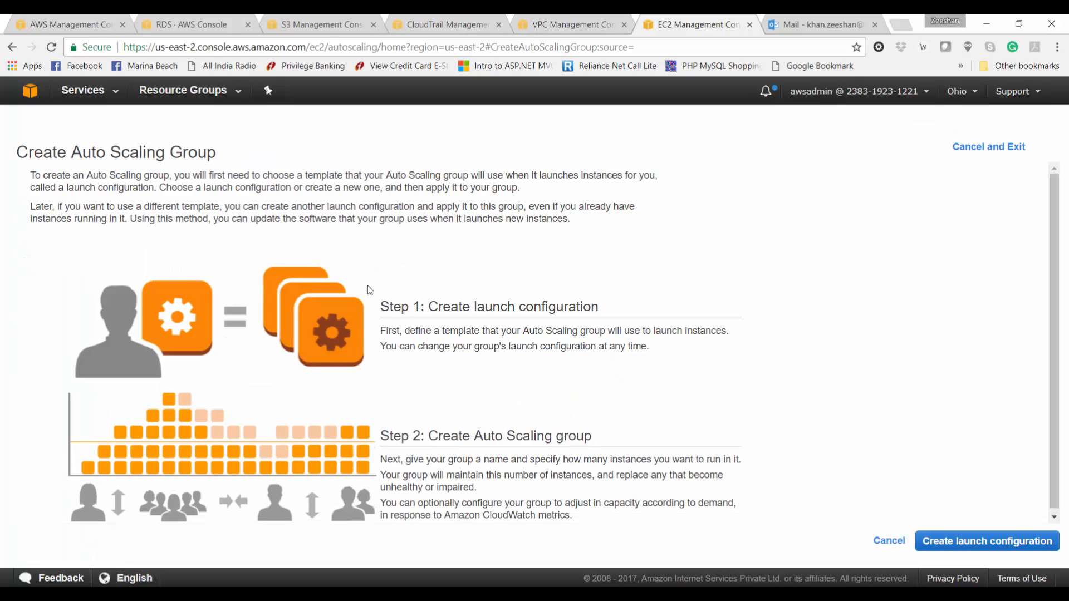
left_click(983, 554)
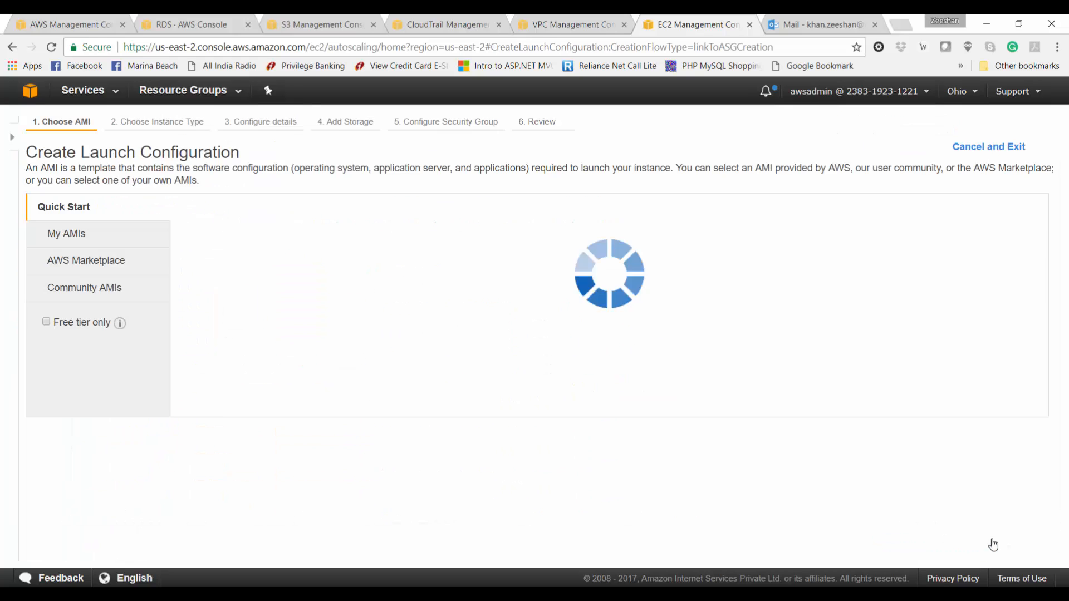
left_click(100, 232)
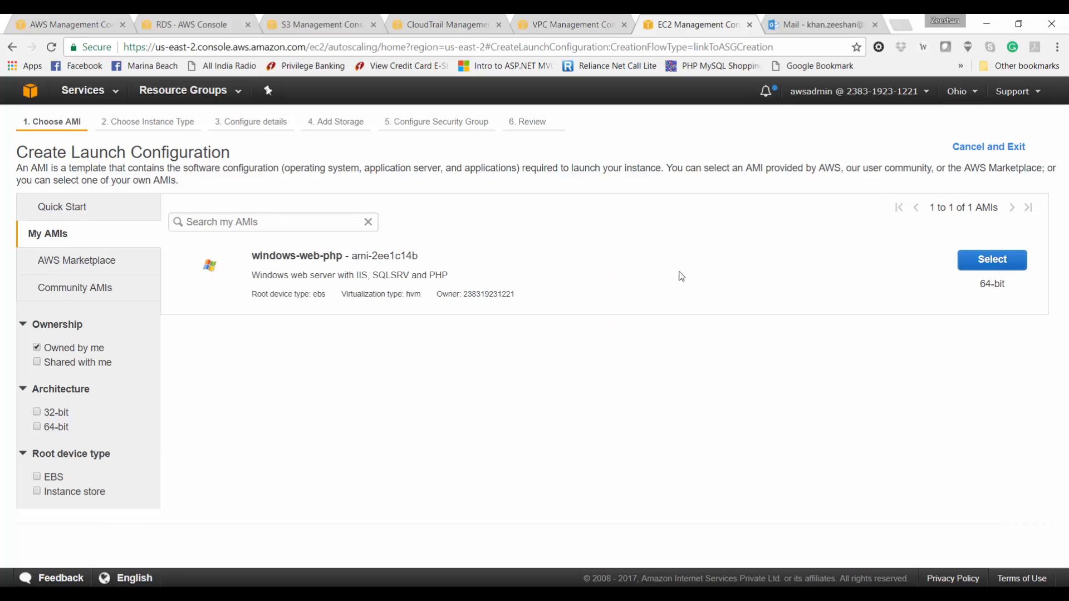
left_click(1001, 271)
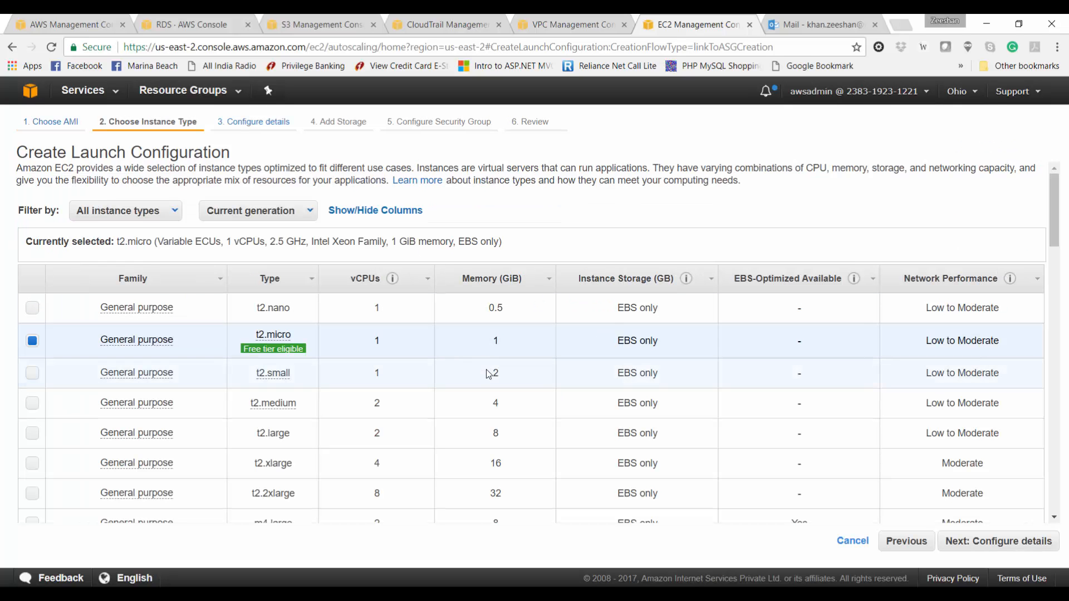
left_click(490, 373)
left_click(1042, 541)
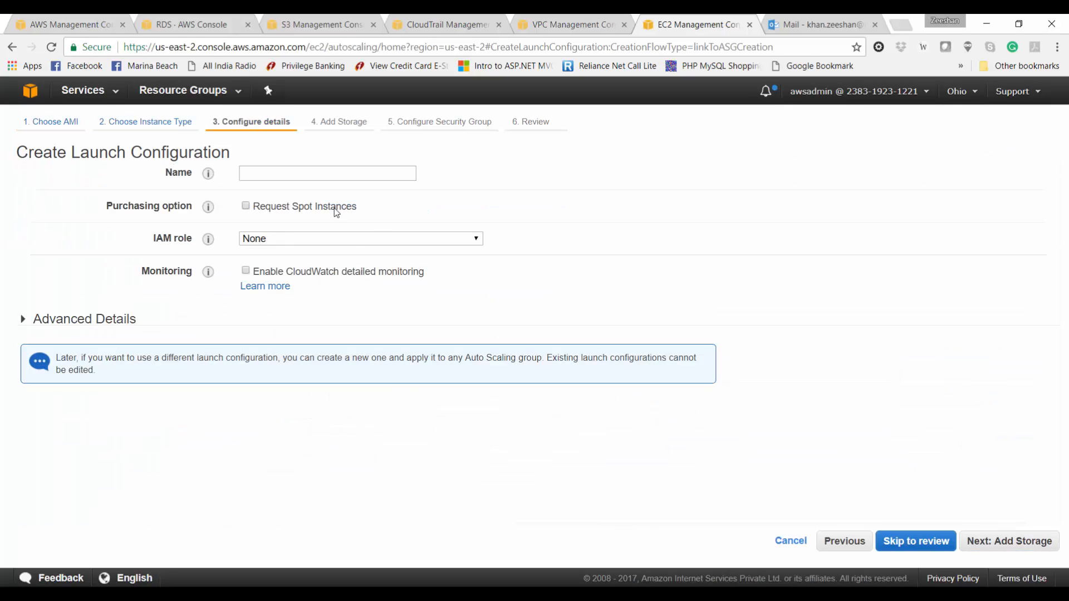
Step: Name the launch configuration web-autoscale-launch-config
left_click(353, 177)
type("web-autos")
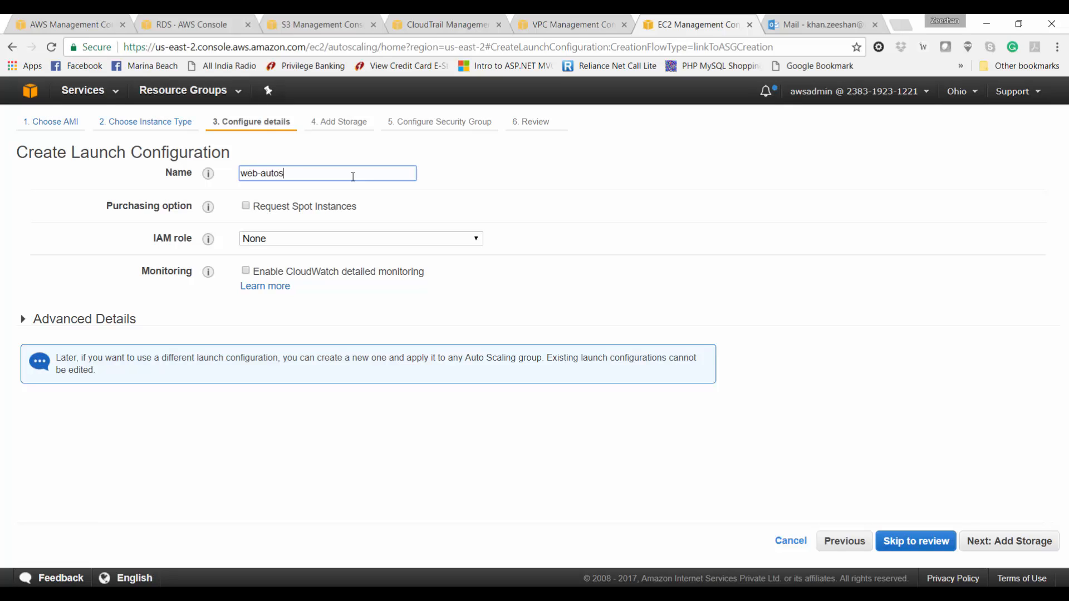
type("calelaunchconfig")
key("Left")
key("Left")
key("Left")
key("Left")
key("Left")
key("Left")
key("Left")
key("Left")
key("Left")
key("Left")
key("Left")
key("Left")
type("-")
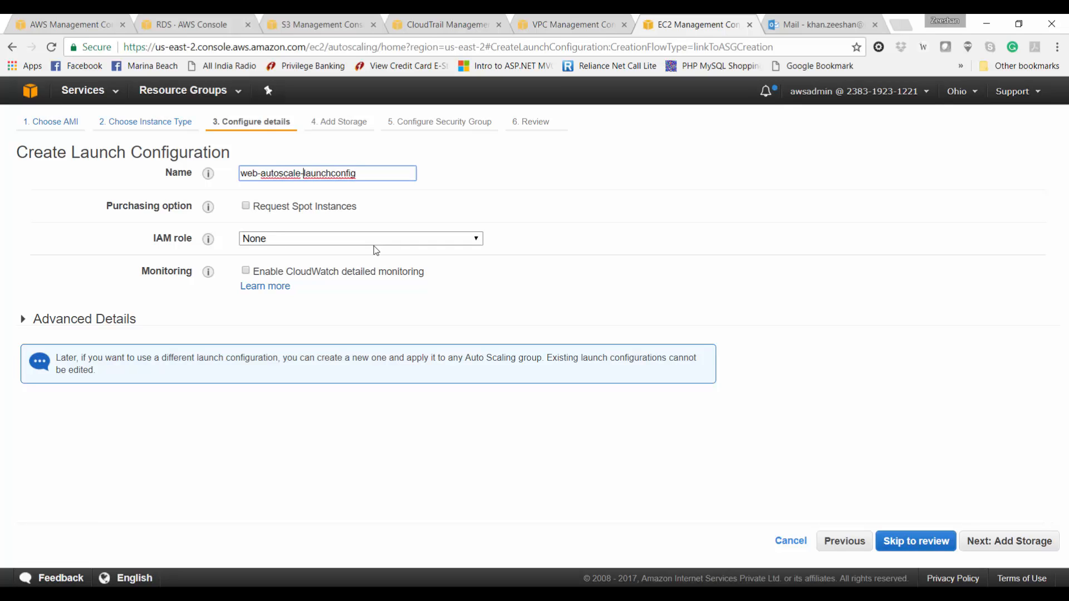
key("Right")
key("Right")
key("Right")
key("Right")
key("Right")
key("Right")
type("-")
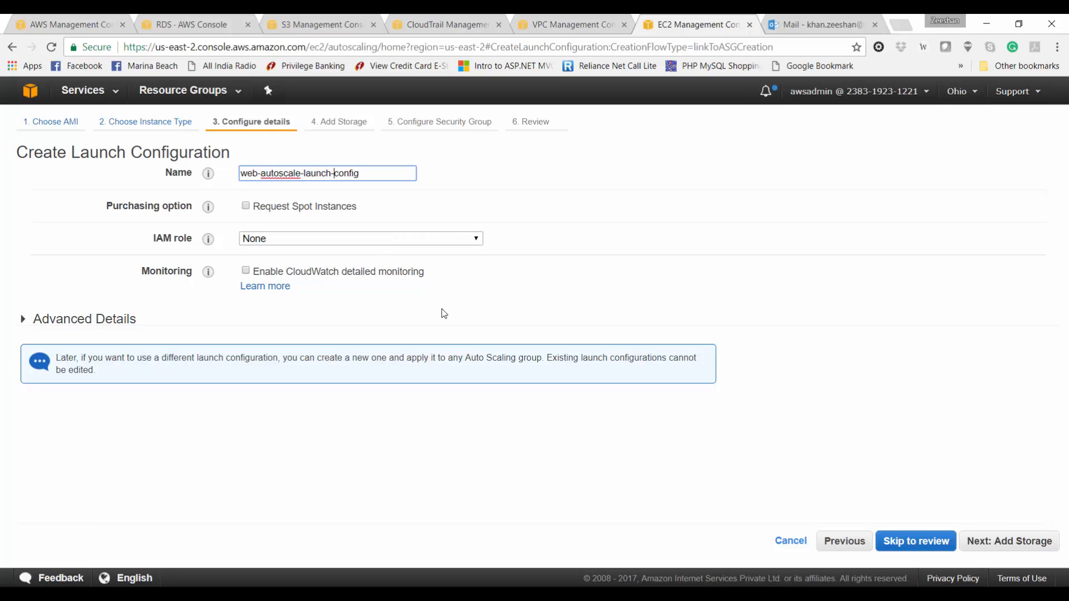
left_click(444, 313)
Step: Under Advanced Details, assign a public IP address to every instance
left_click(101, 318)
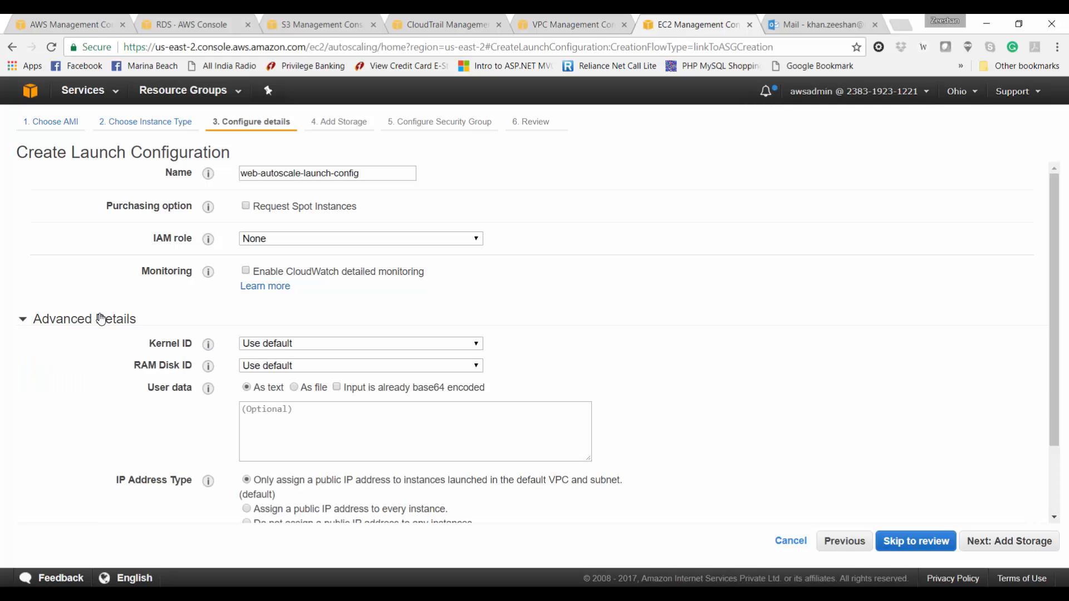
scroll(95, 398, "down", 2)
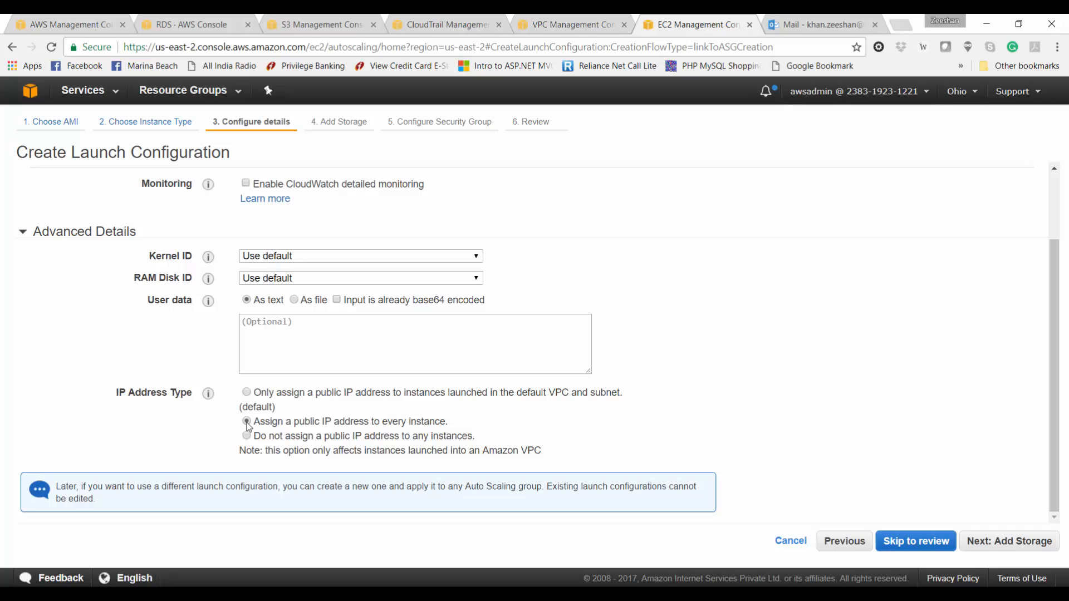
scroll(247, 424, "up", 1)
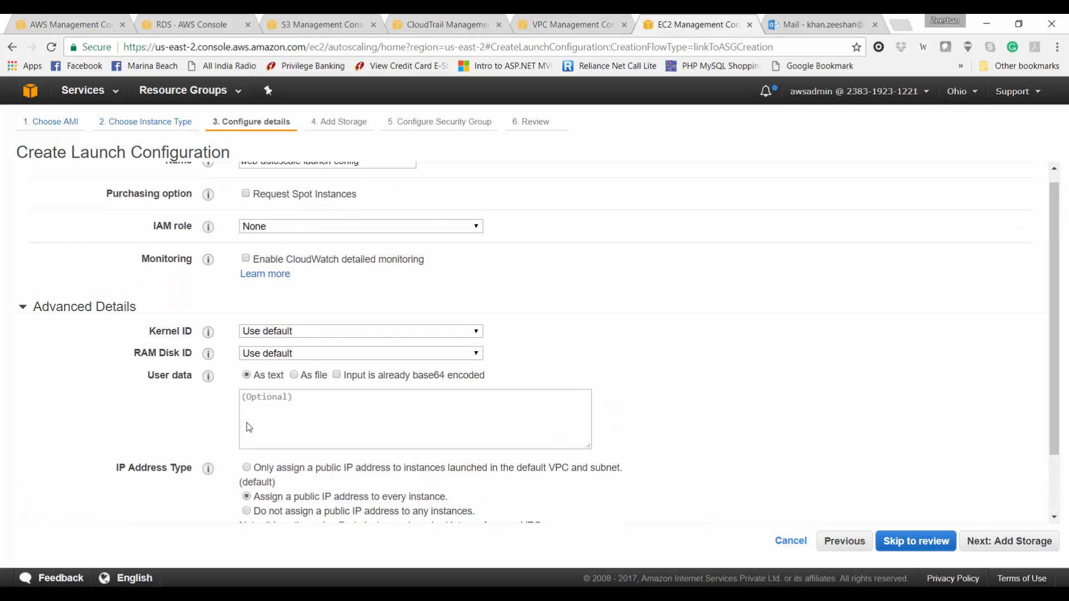
scroll(246, 422, "up", 1)
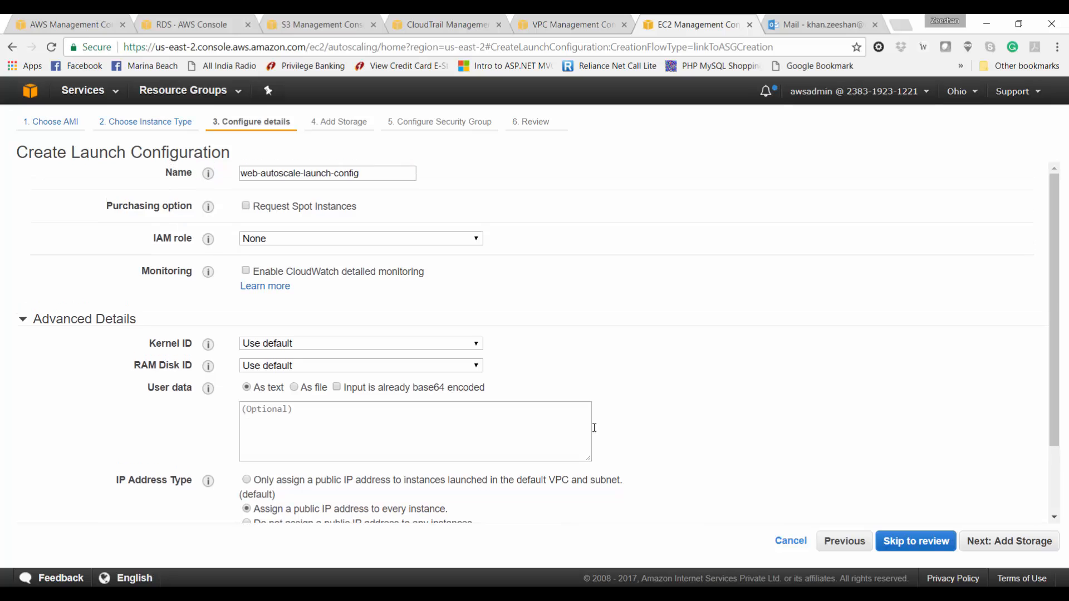
left_click(987, 542)
Step: Use the existing windows-web-sg security group and create the launch configuration
left_click(987, 543)
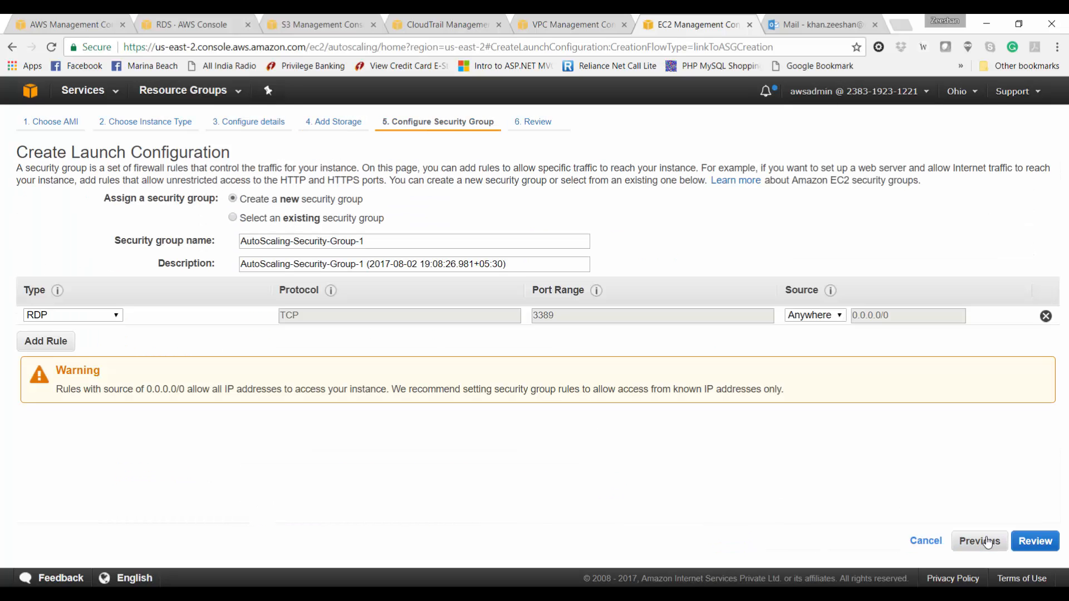
left_click(308, 221)
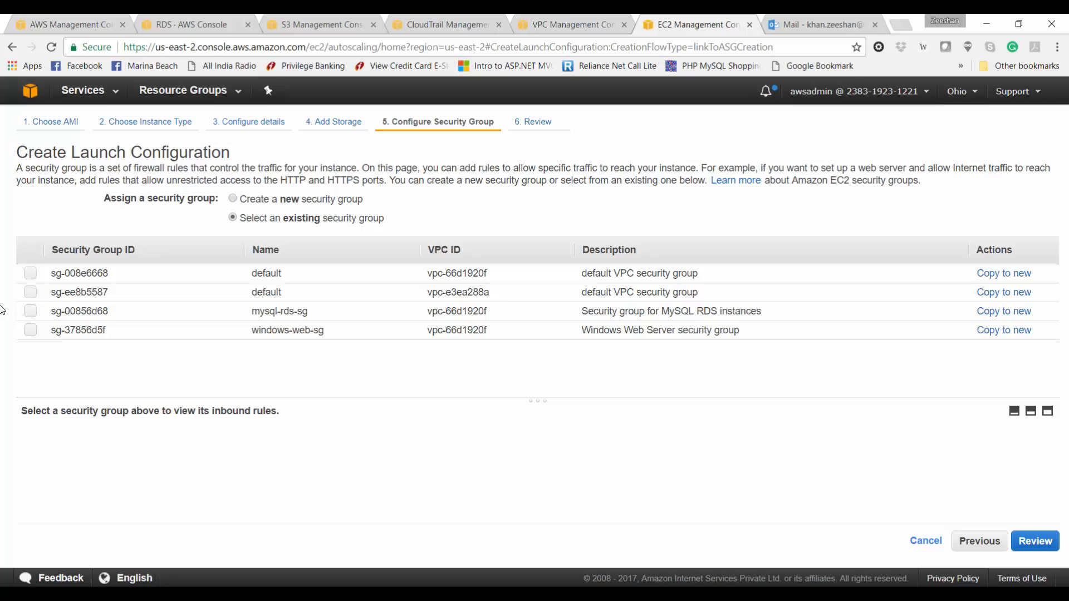
left_click(31, 331)
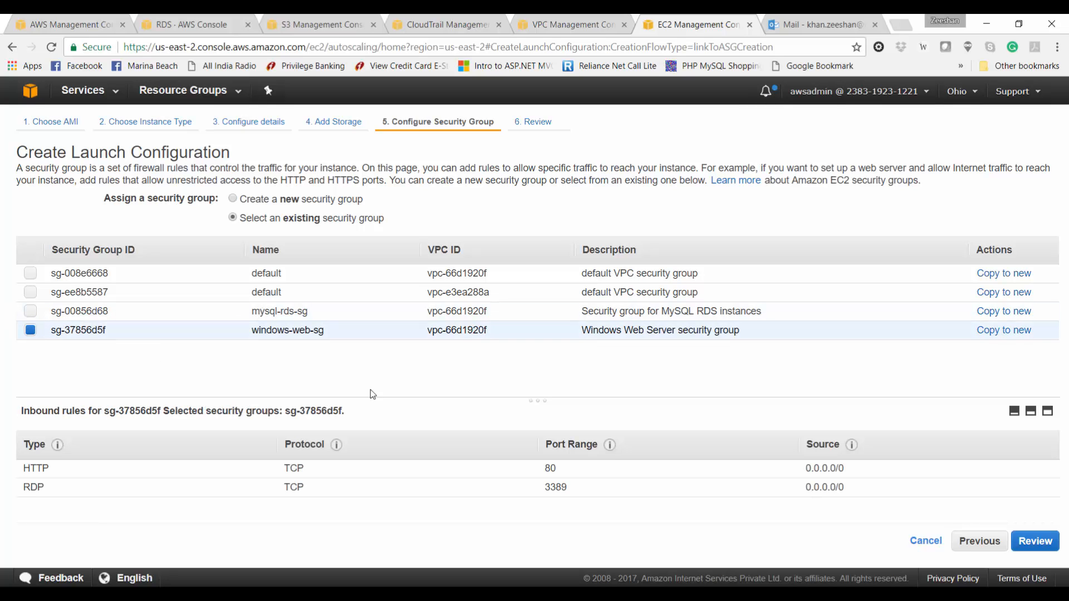
left_click(1031, 542)
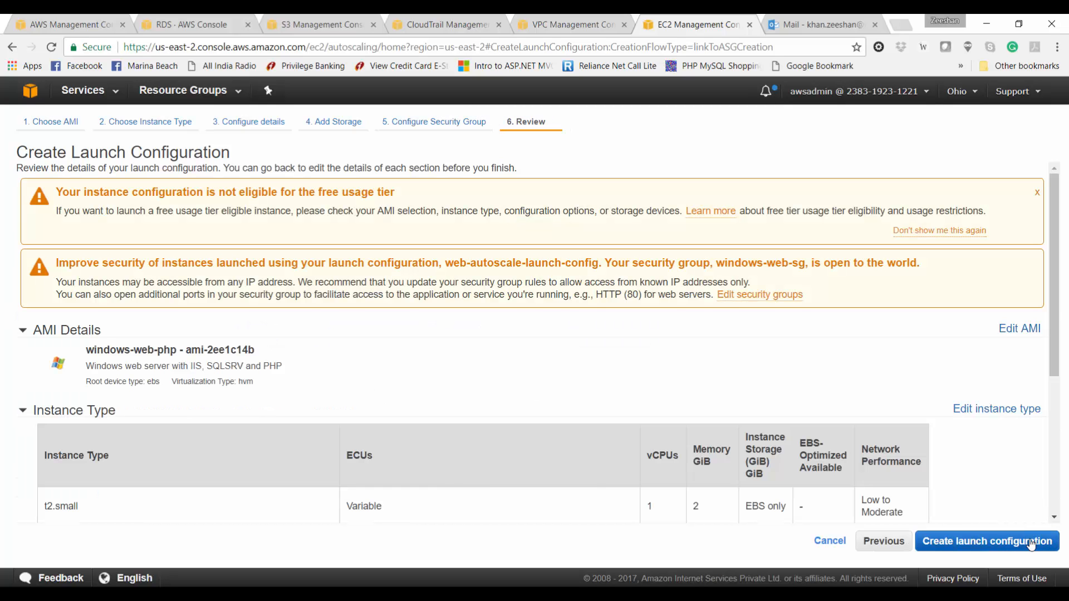
left_click(1031, 542)
left_click(417, 414)
left_click(637, 461)
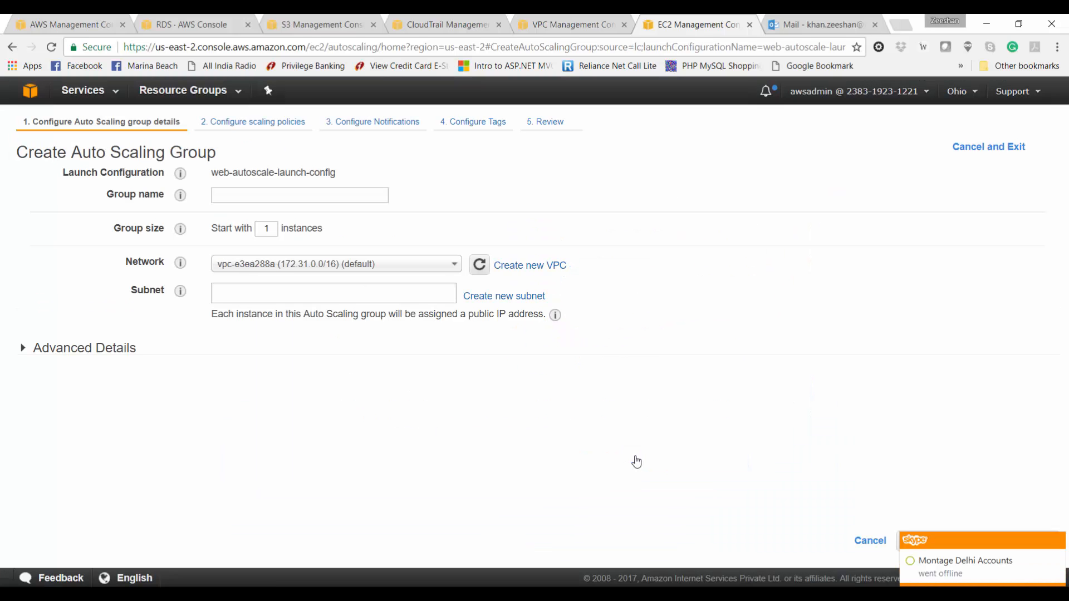
Step: Name the Auto Scaling group we-autoscale in the awsprojectdemo VPC, Public subnet 1-2a
left_click(347, 196)
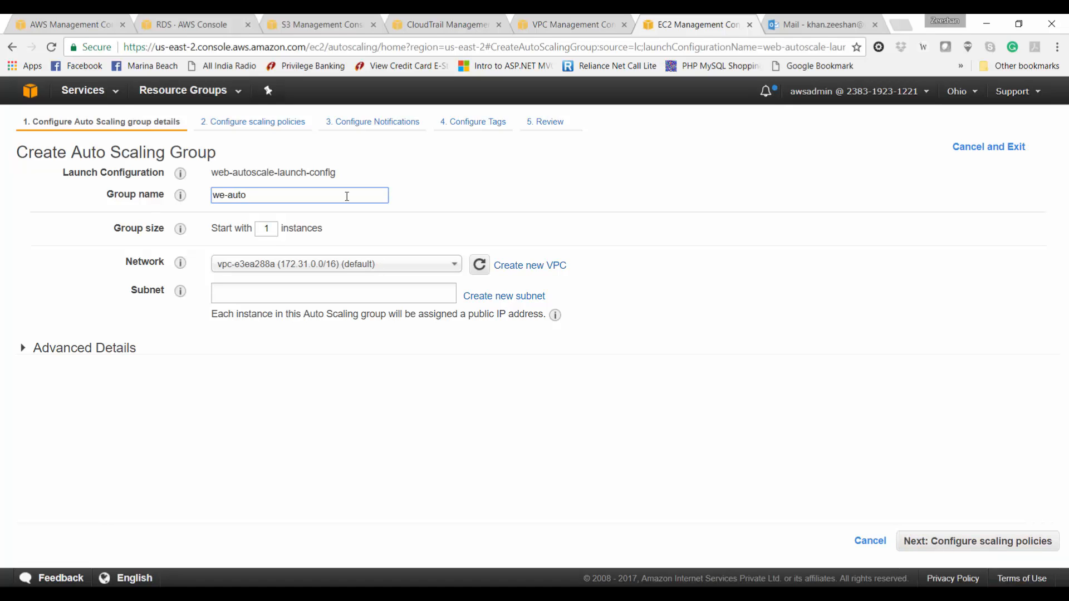
type("we-autoscale")
left_click(301, 266)
left_click(322, 283)
left_click(322, 285)
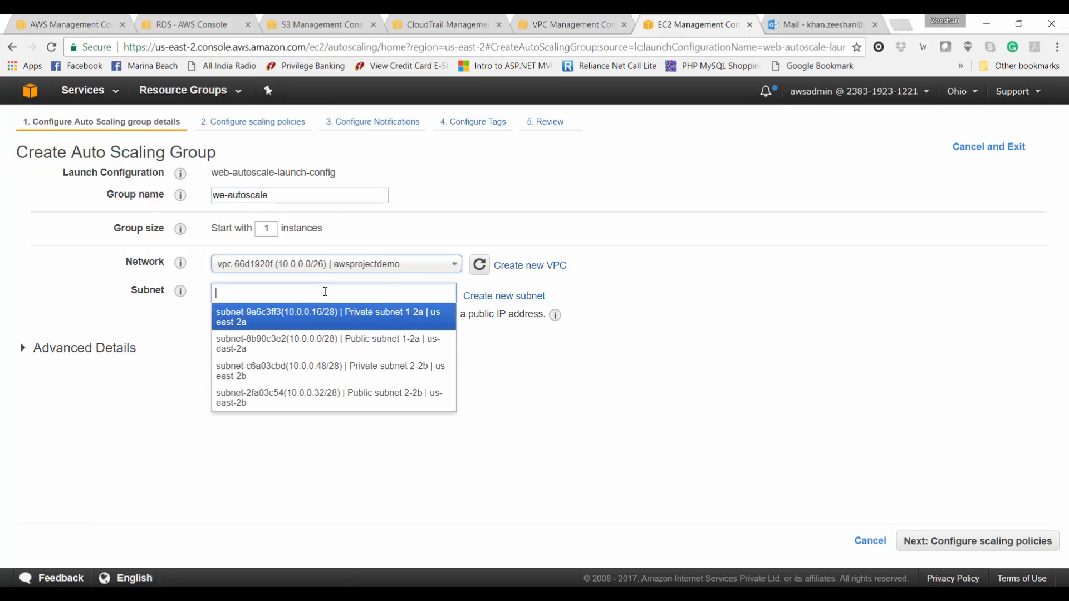
left_click(347, 342)
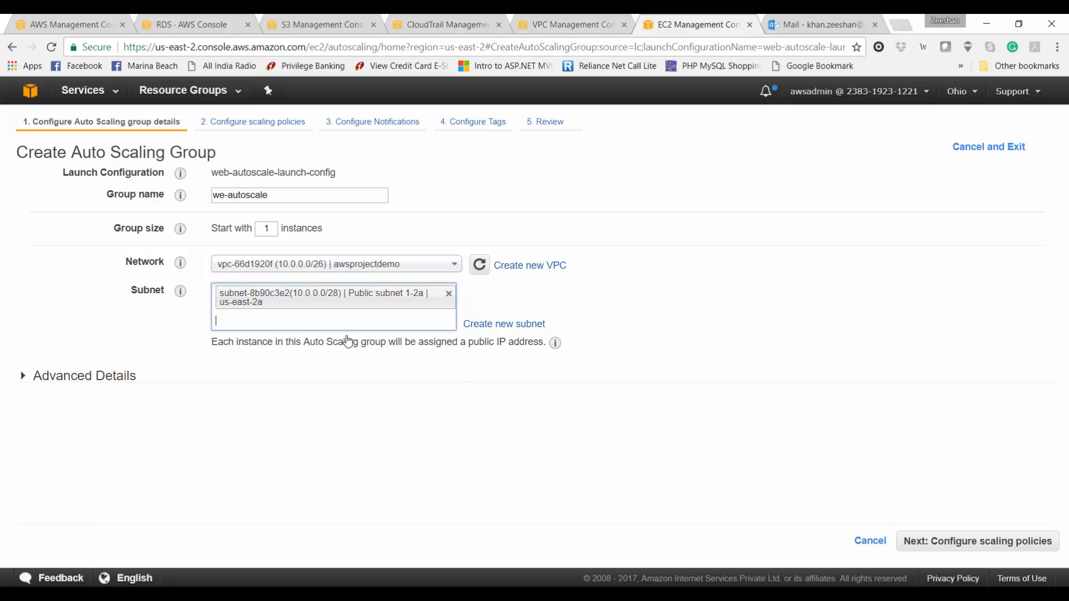
Step: Have the group receive traffic from the projectdemo classic load balancer, leaving instance protection unset
left_click(102, 376)
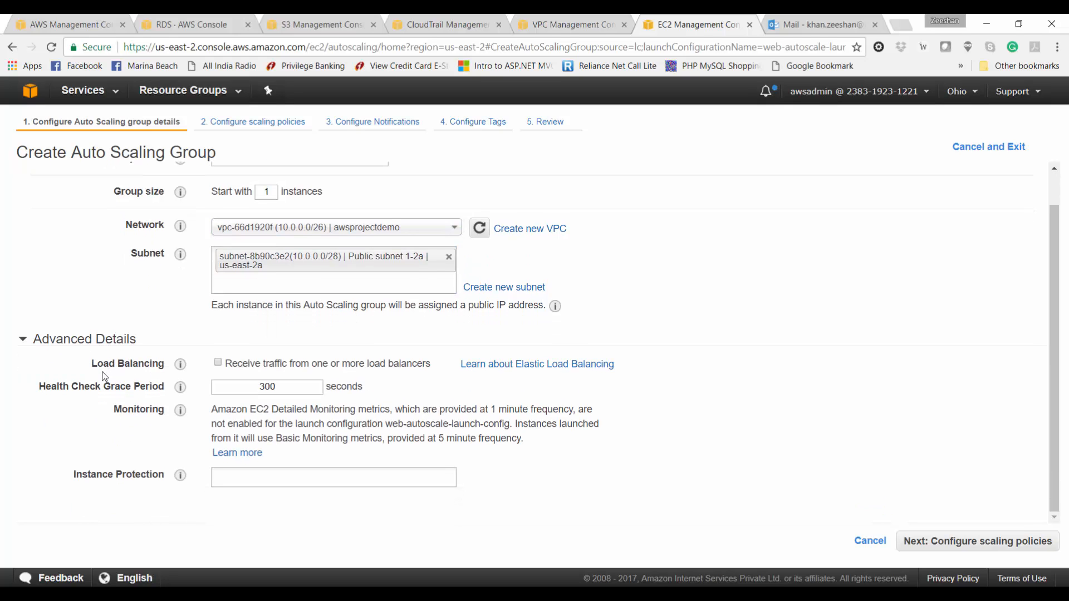
left_click(217, 362)
left_click(240, 394)
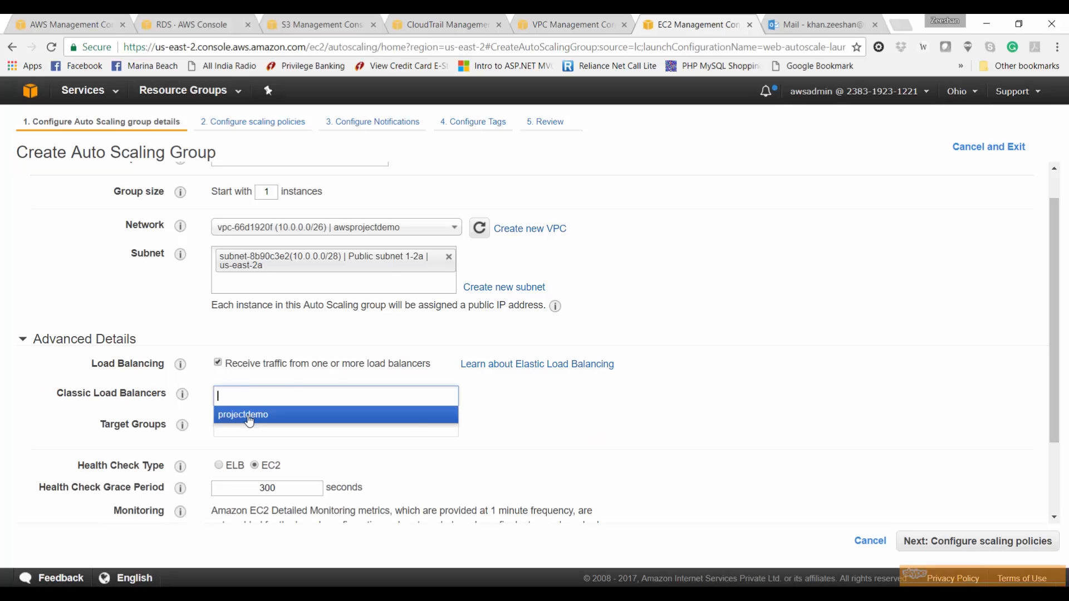
left_click(249, 416)
mouse_move(182, 427)
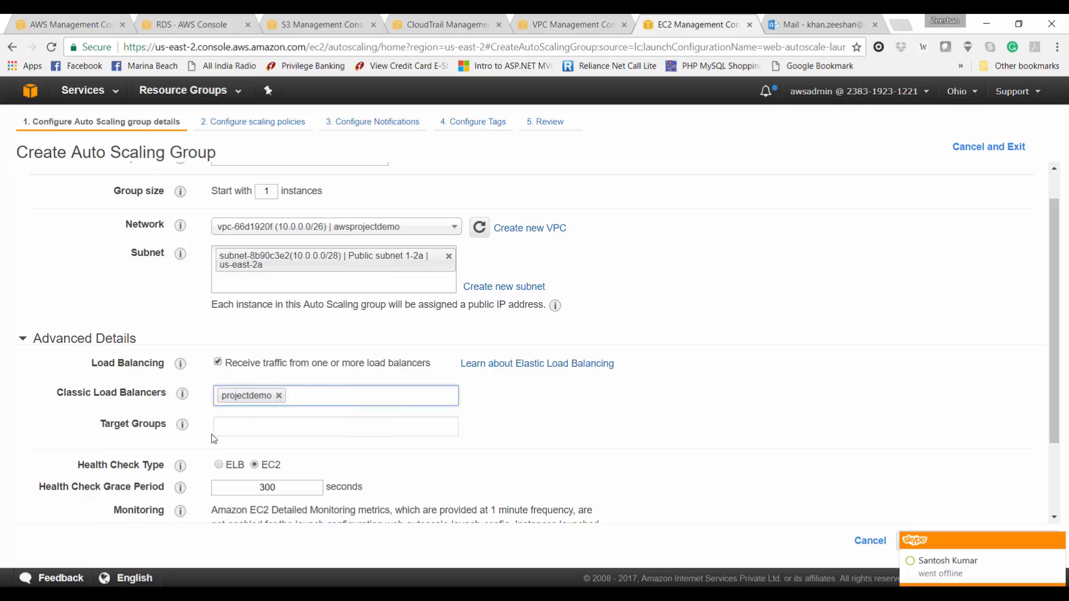
scroll(212, 434, "down", 2)
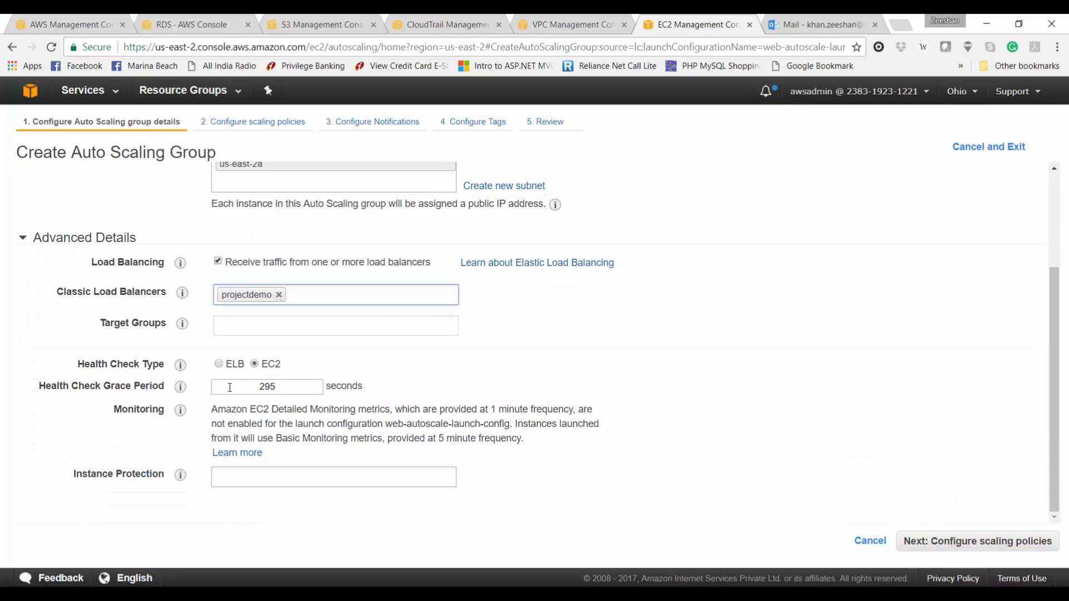
left_click(239, 477)
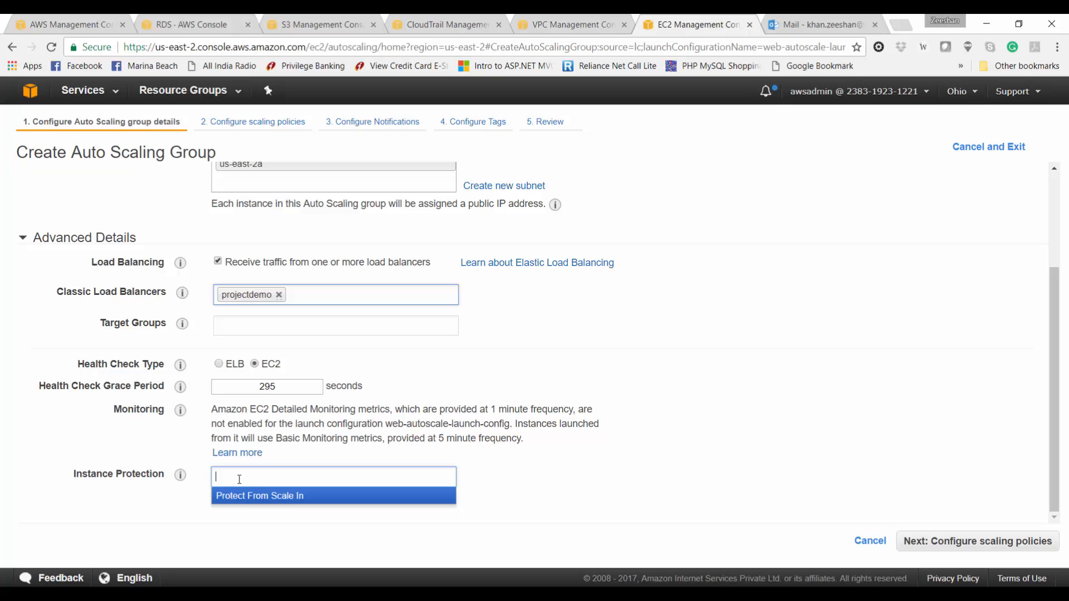
left_click(485, 471)
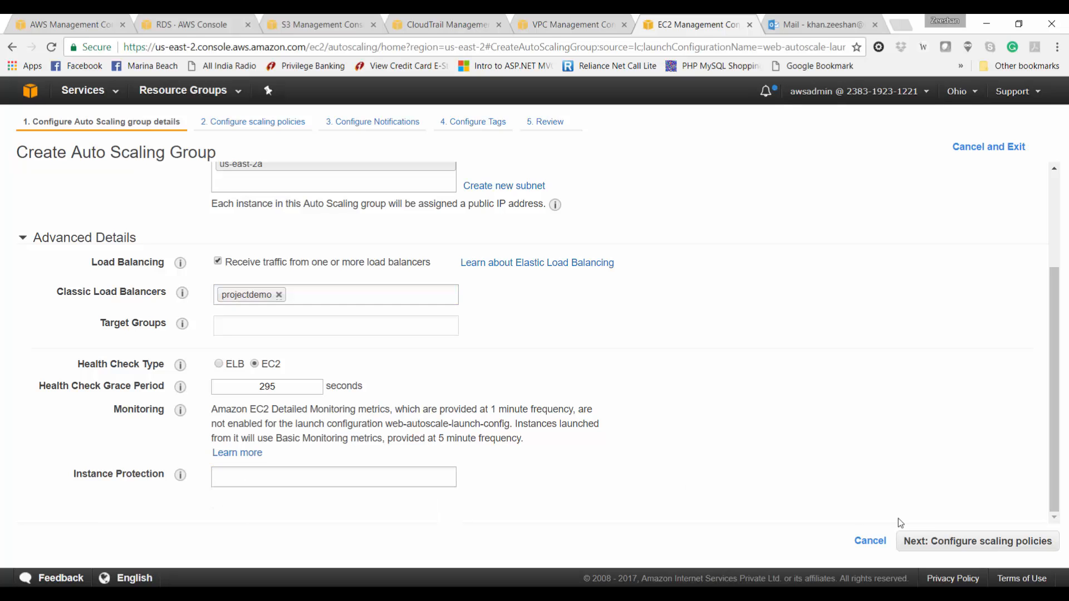
left_click(939, 543)
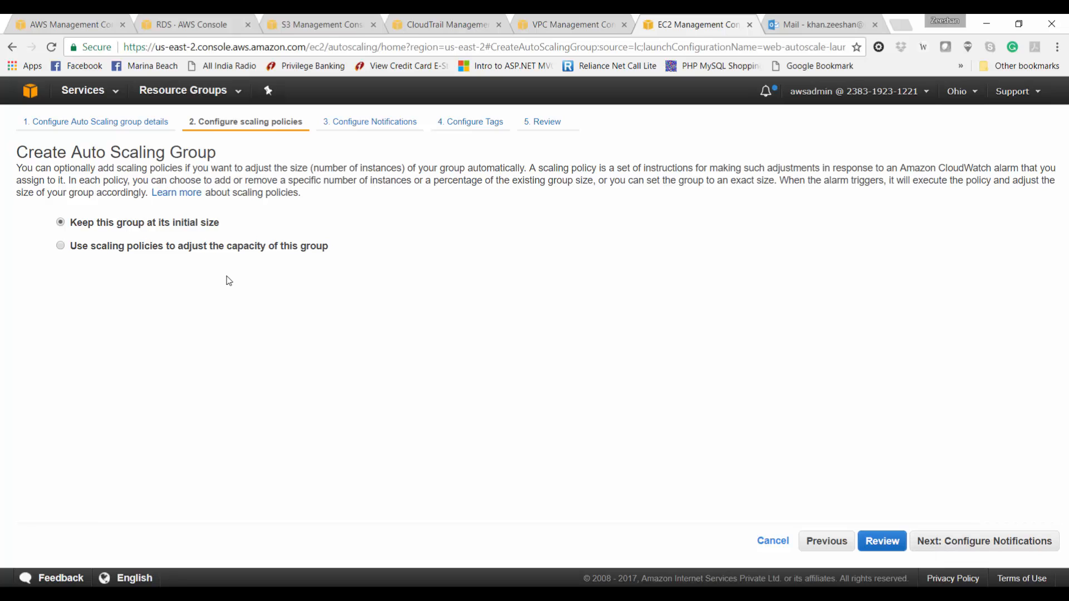
Step: Add a scaling policy: up to 4 instances, 90% average CPU target, 30-second warm-up
left_click(254, 246)
double_click(197, 285)
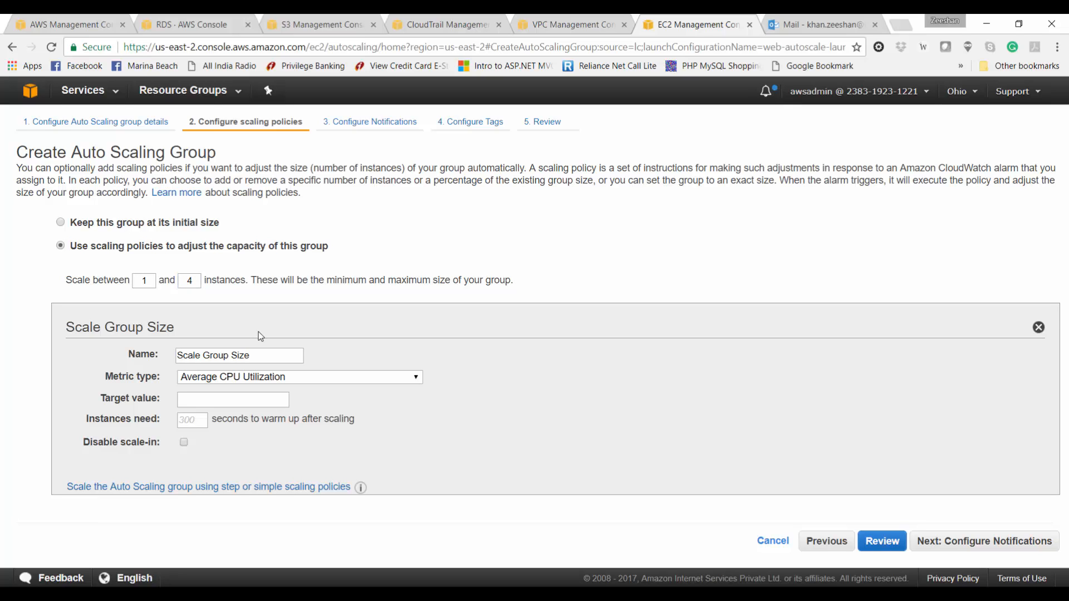
left_click(273, 400)
left_click(198, 425)
type("300")
left_click(949, 544)
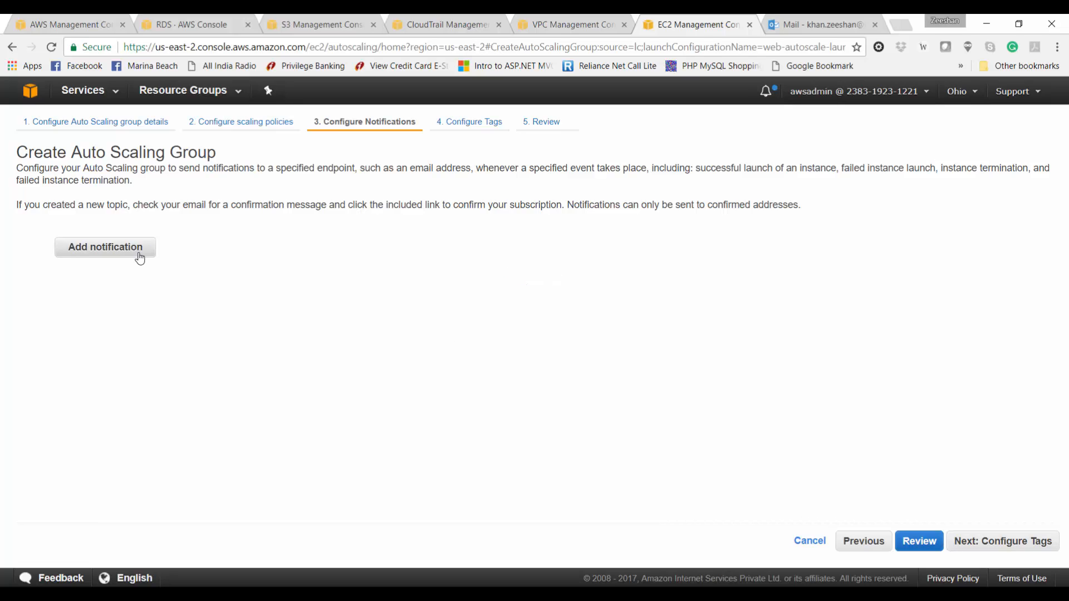
Step: Send launch, terminate and failure notifications to the existing topic, then review and create the group
left_click(139, 258)
left_click(262, 247)
left_click(299, 272)
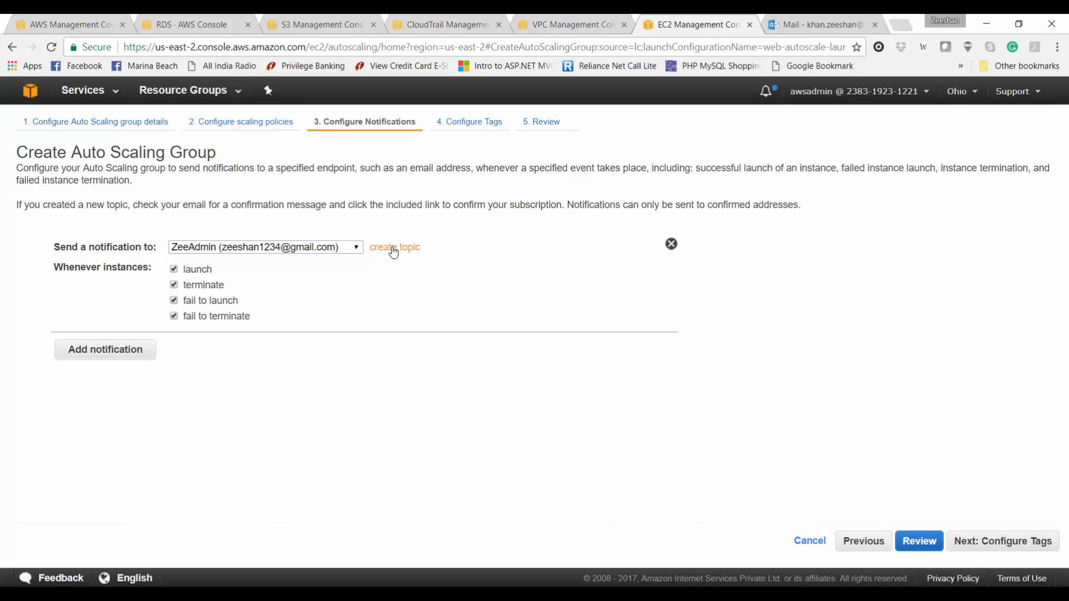
left_click(393, 248)
left_click(304, 266)
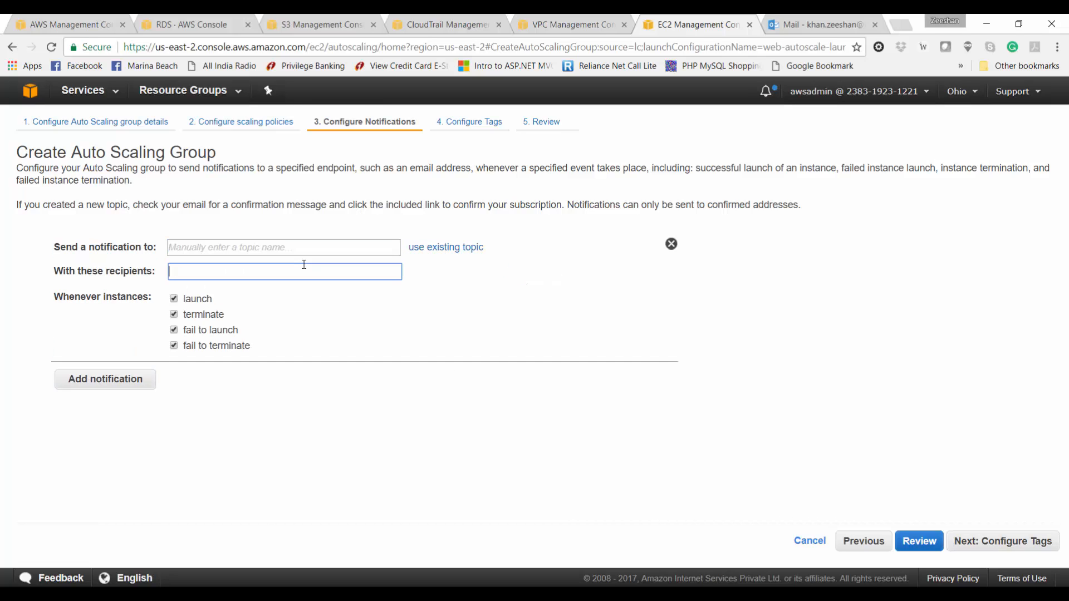
left_click(429, 246)
left_click(970, 543)
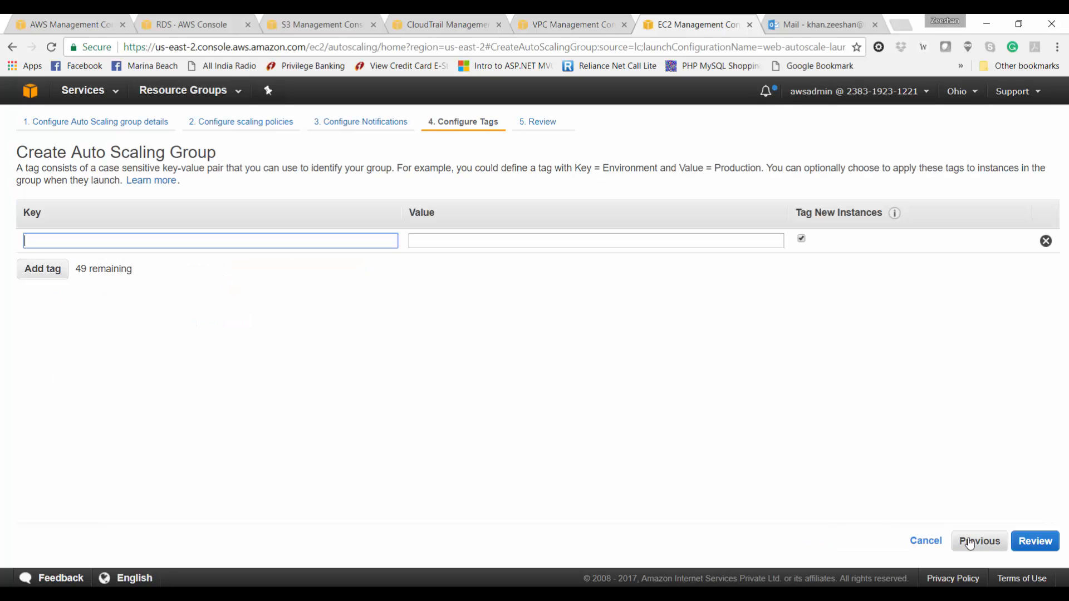
left_click(1035, 543)
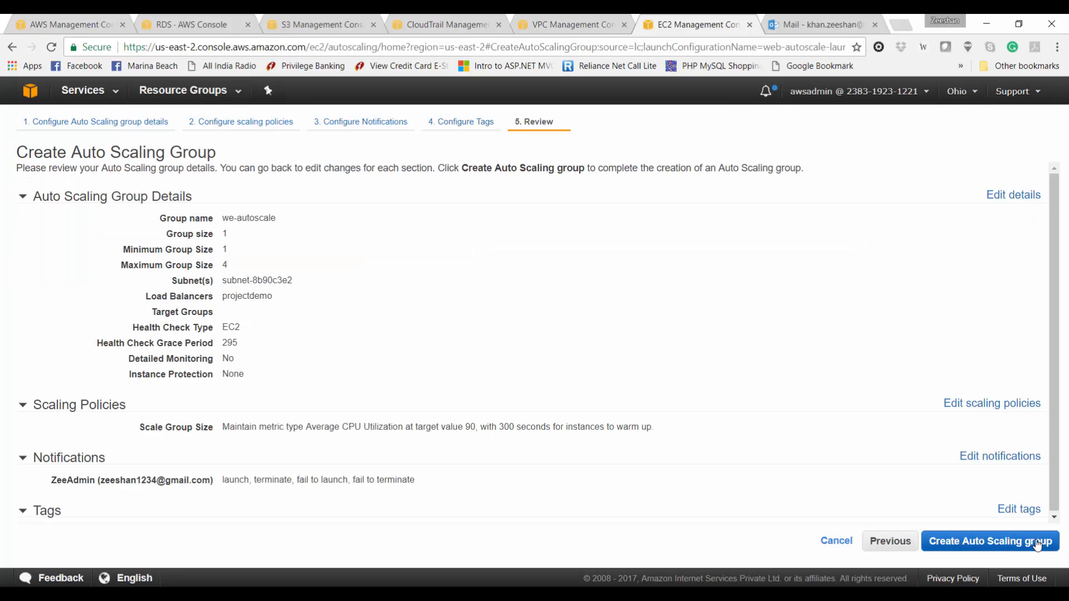
left_click(1037, 543)
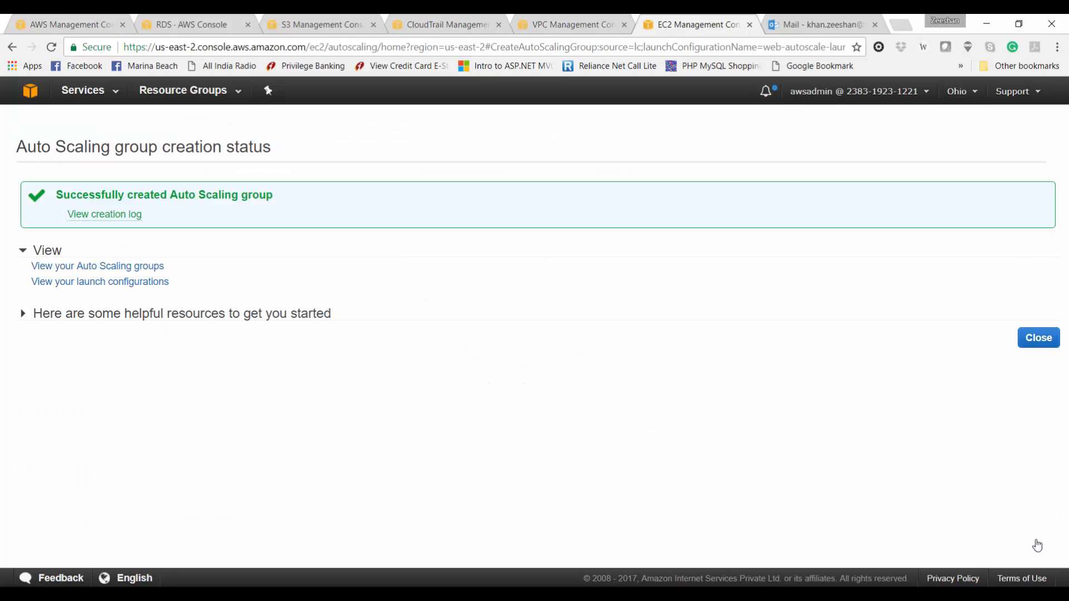
Step: Check the creation log and we-autoscale's Instances, Scaling Policies and Activity History, then open Load Balancers
left_click(133, 217)
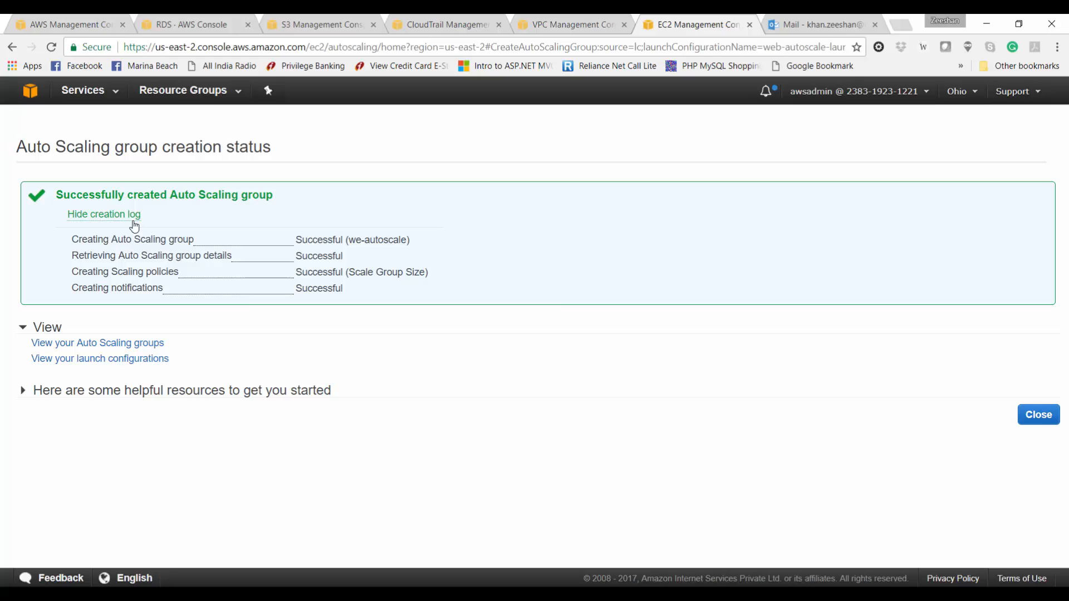
left_click(1039, 416)
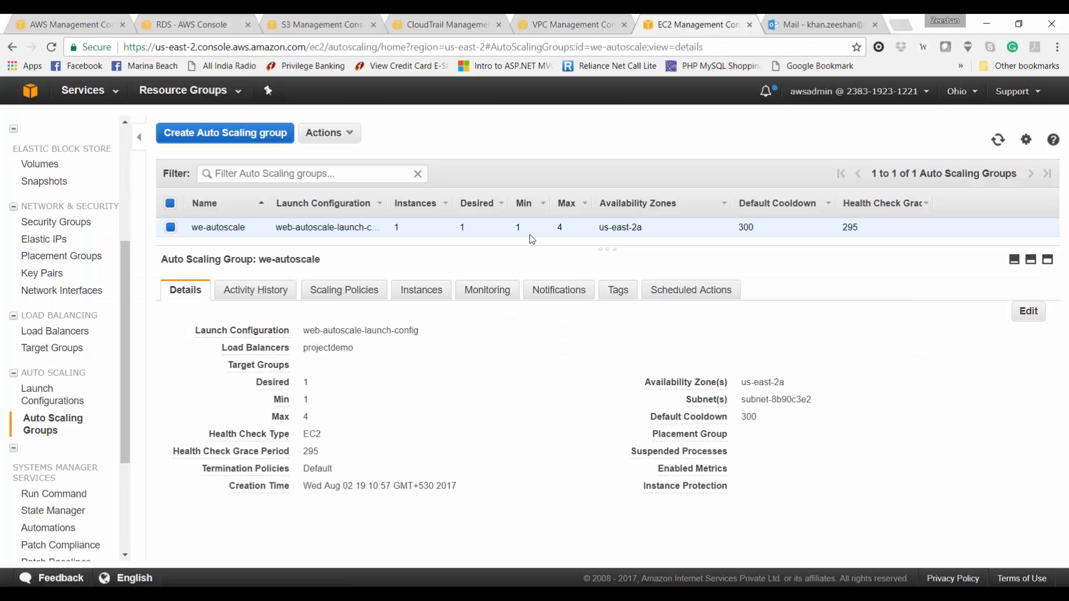
left_click(430, 295)
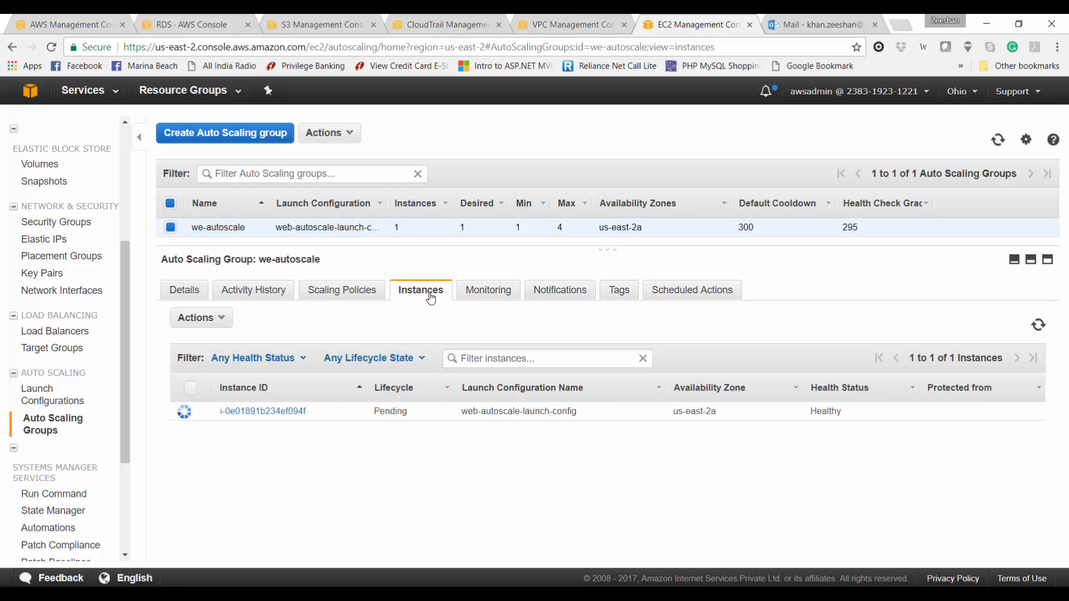
left_click(358, 290)
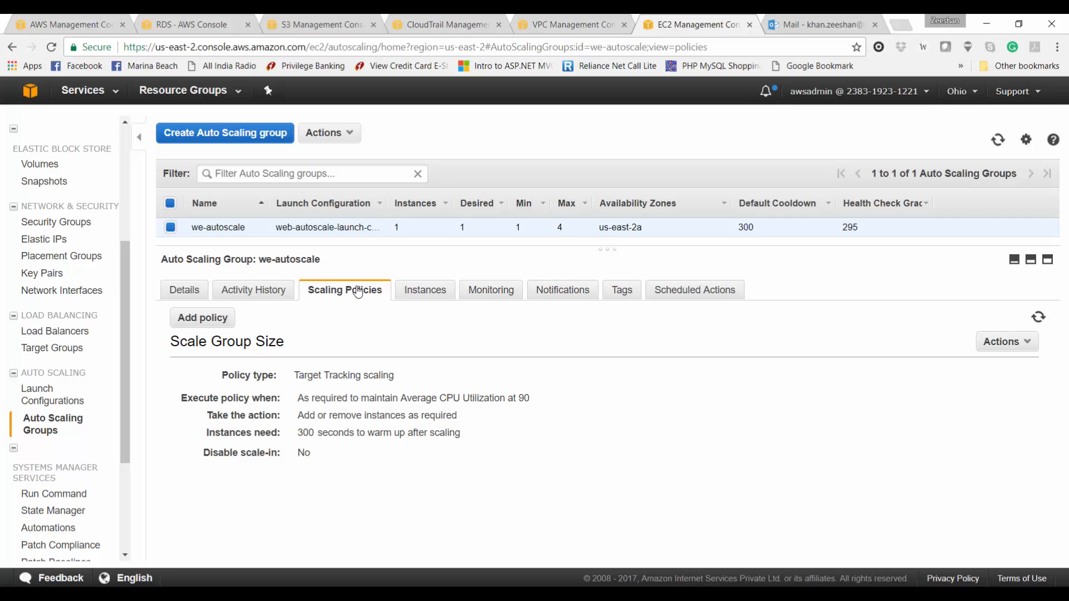
left_click(286, 292)
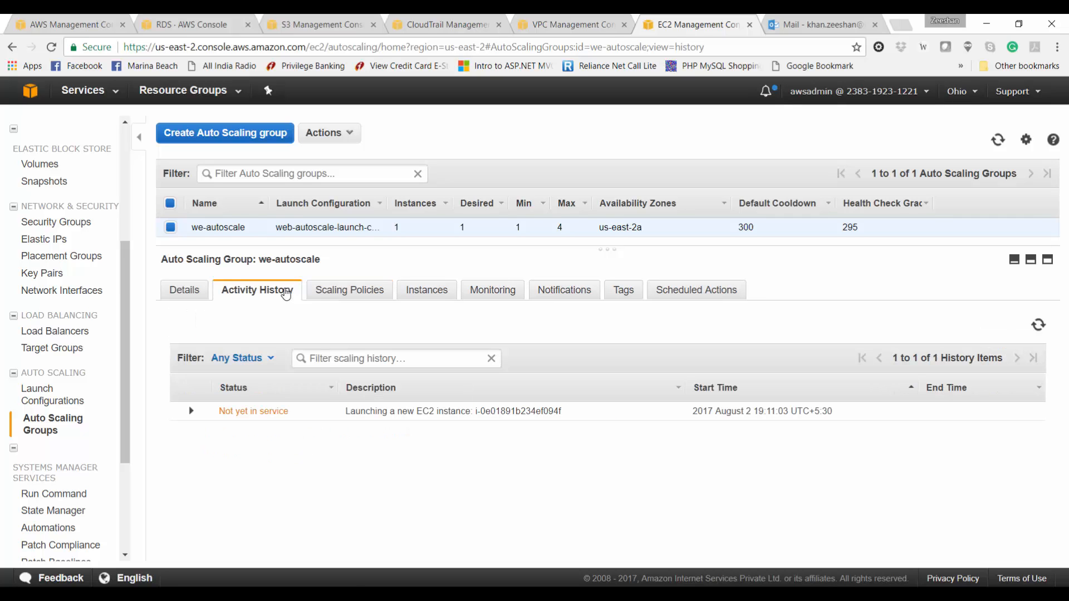
left_click(74, 331)
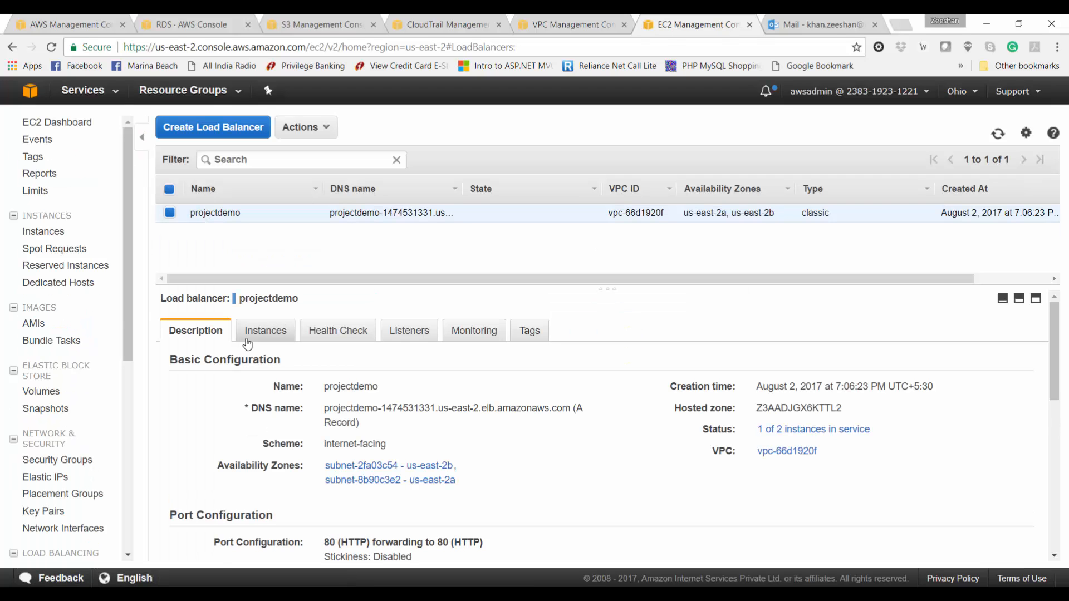
Step: Check which instances the load balancer serves, then open the full EC2 instance list
left_click(248, 338)
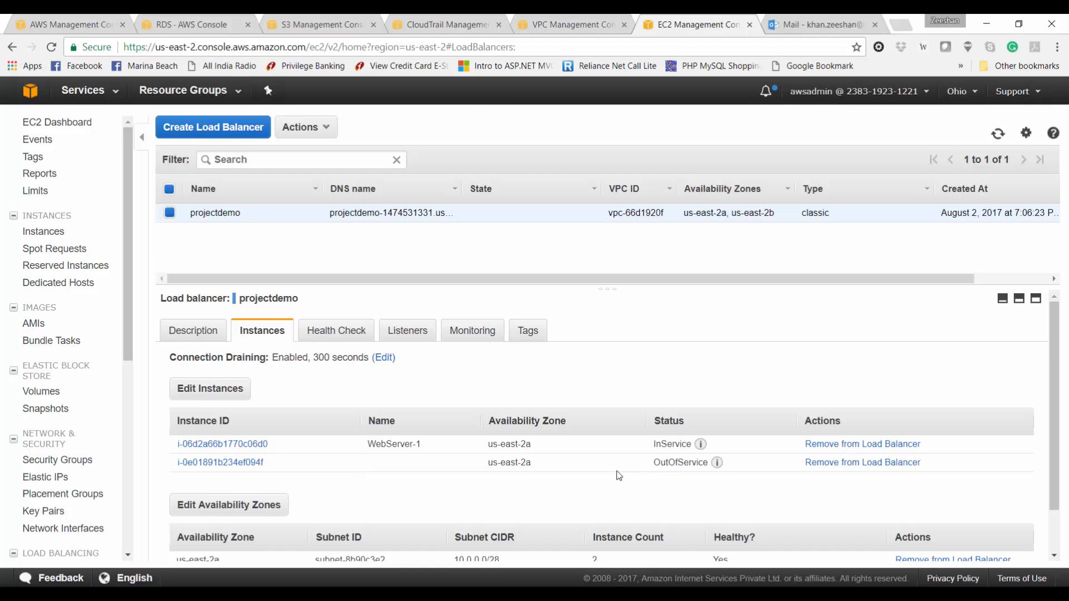
scroll(619, 476, "down", 2)
scroll(619, 476, "up", 2)
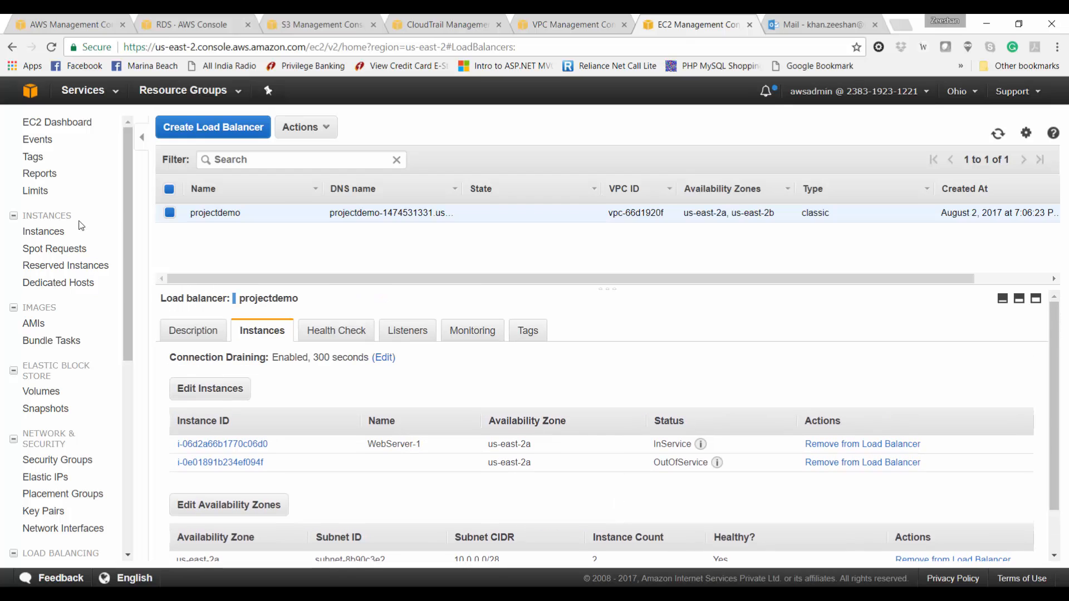
left_click(52, 238)
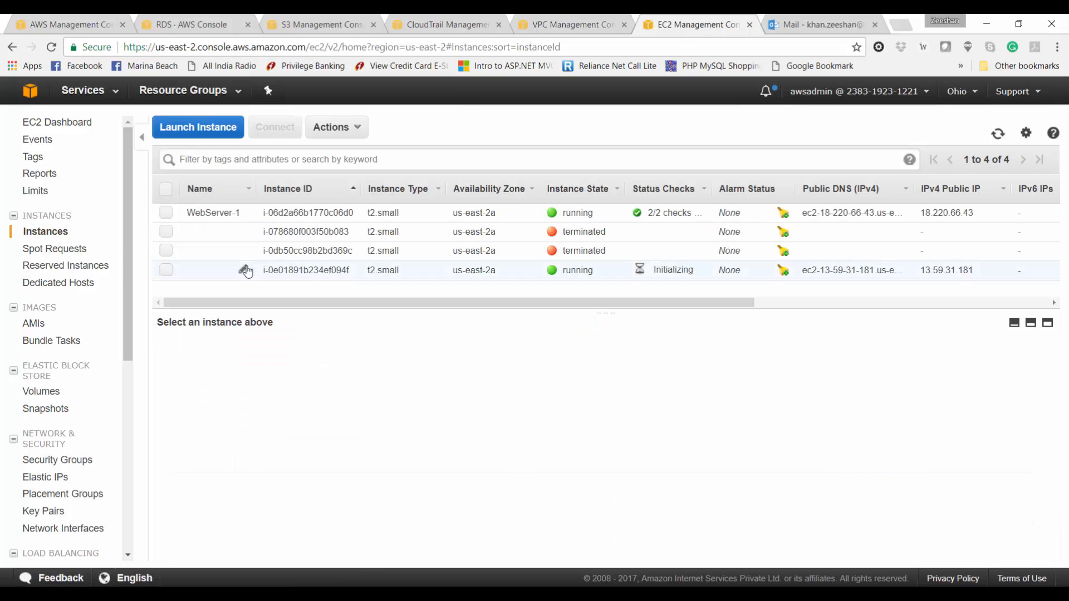
left_click(301, 159)
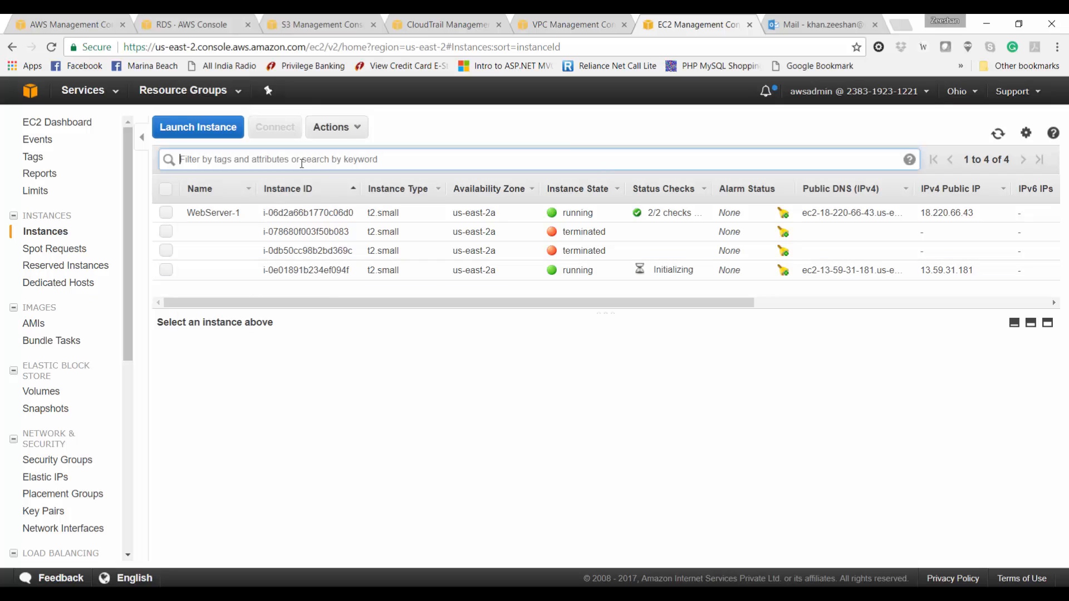
type("runnin")
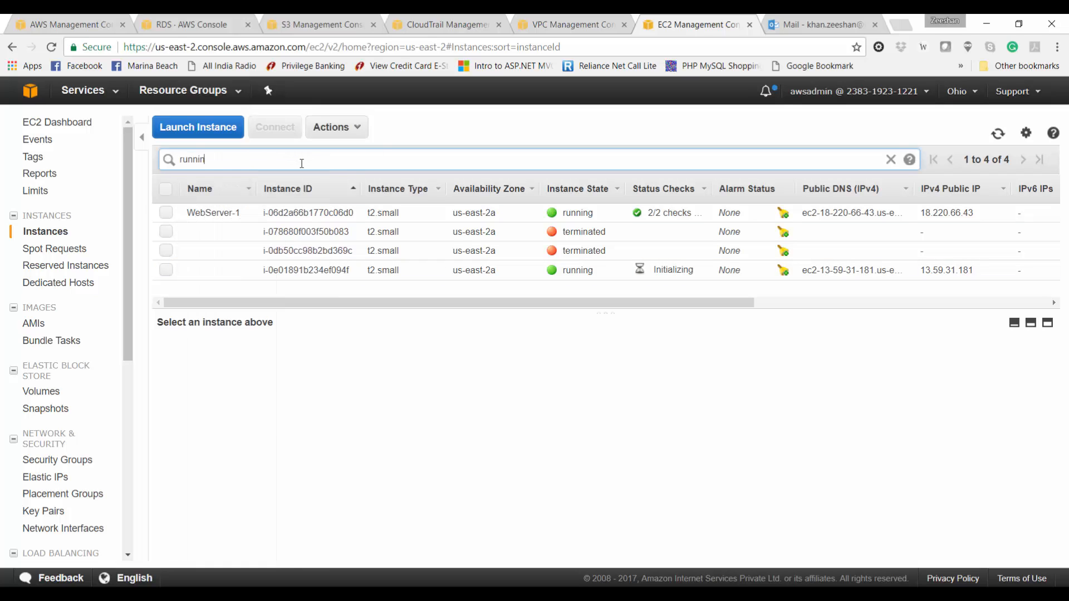
key("BackSpace")
key("BackSpace")
key("BackSpace")
key("BackSpace")
key("BackSpace")
key("BackSpace")
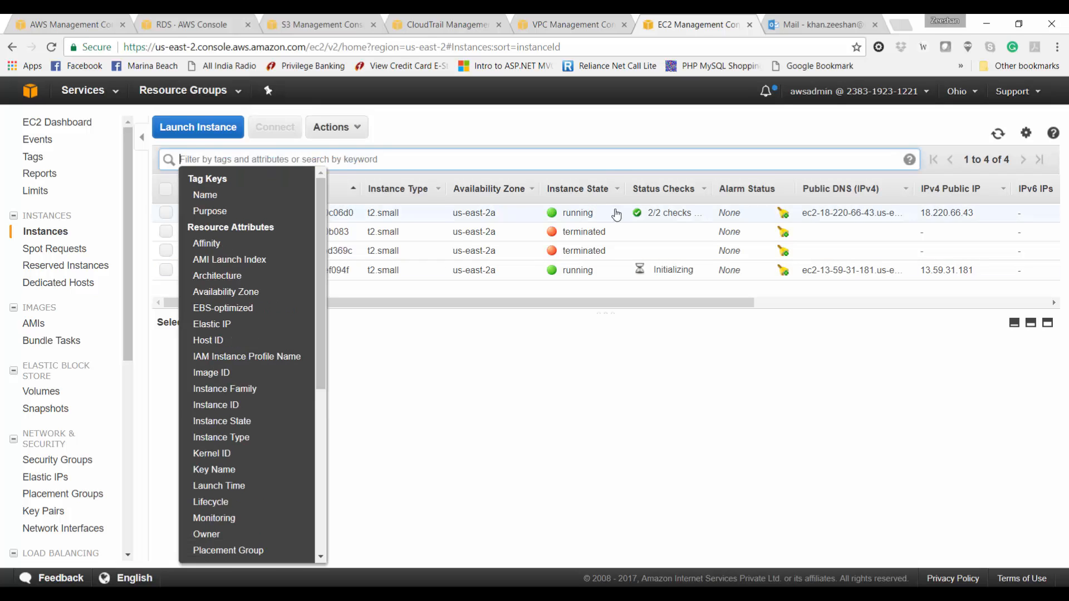
Step: Sort instances by state and name the new running instance WebServer-2
left_click(592, 192)
left_click(617, 191)
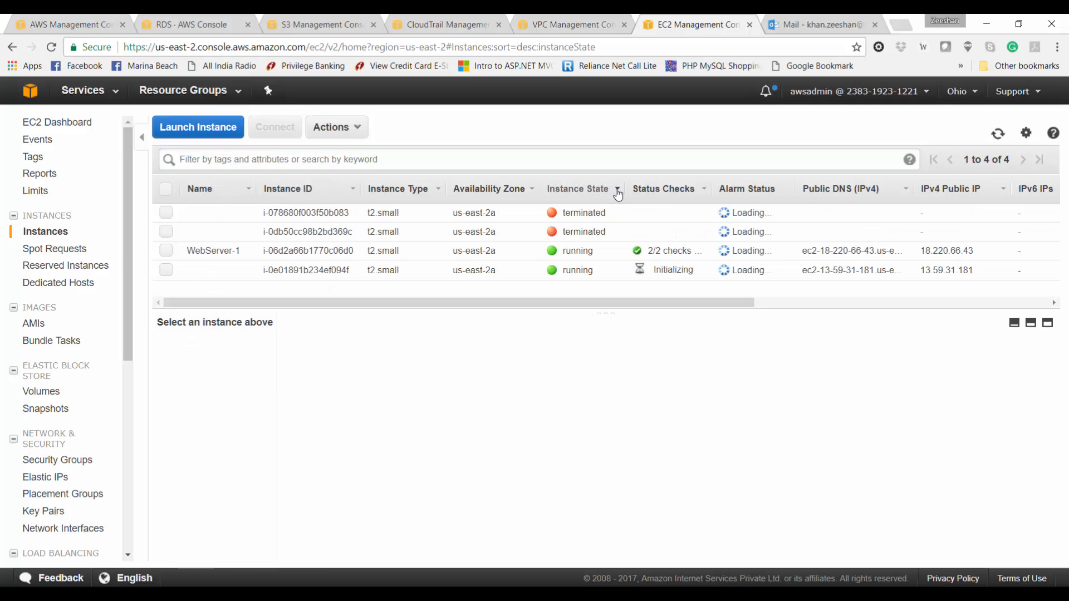
left_click(244, 233)
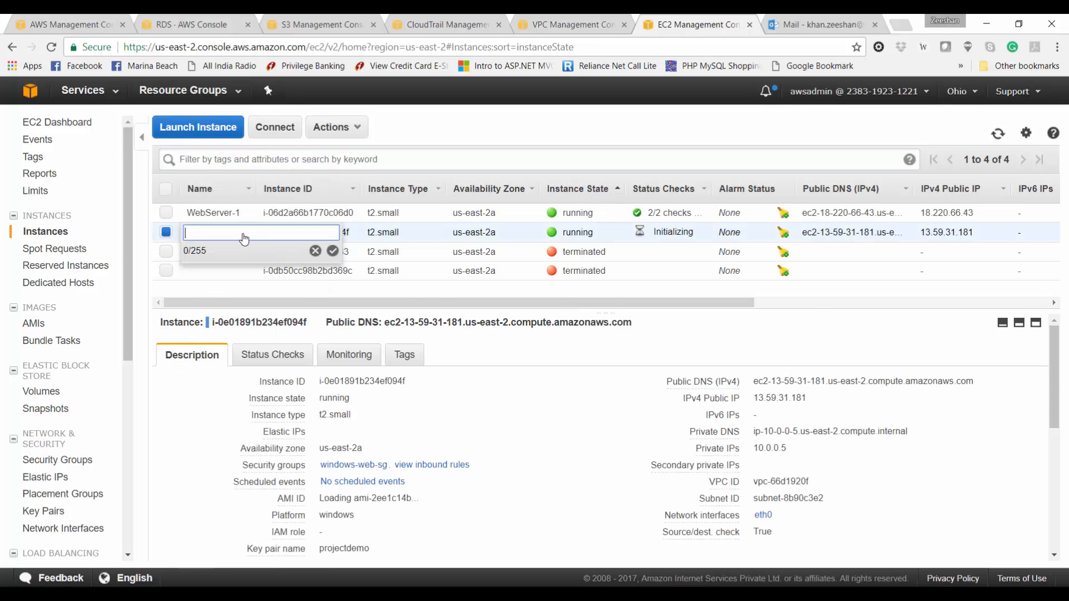
type("WebServer-2")
key("Return")
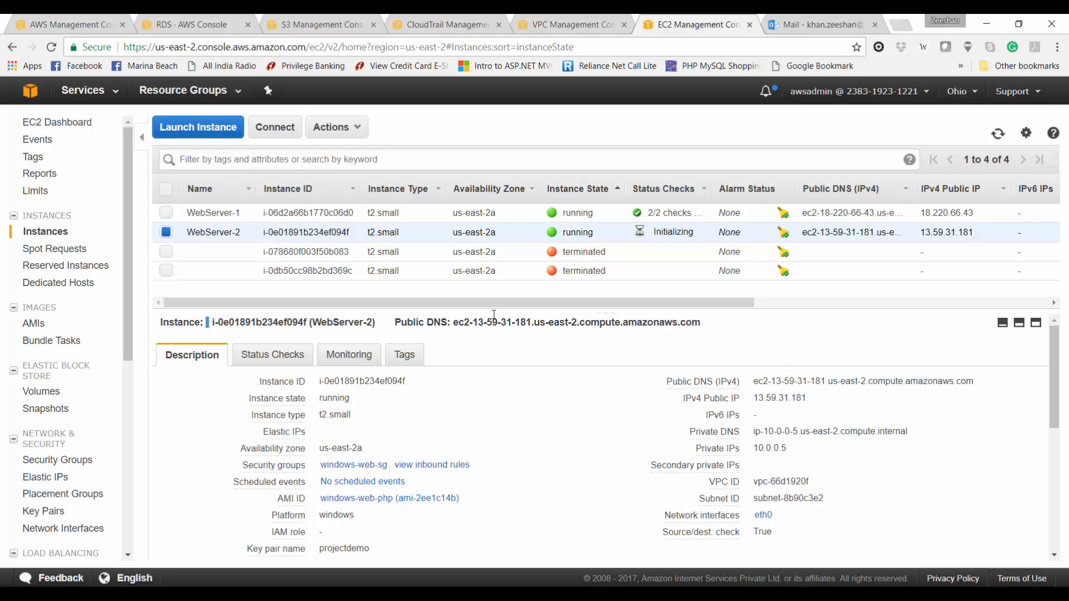
Step: Open the projectdemo load balancer's DNS name and configuration, then switch to the test browser
scroll(49, 461, "down", 2)
left_click(52, 462)
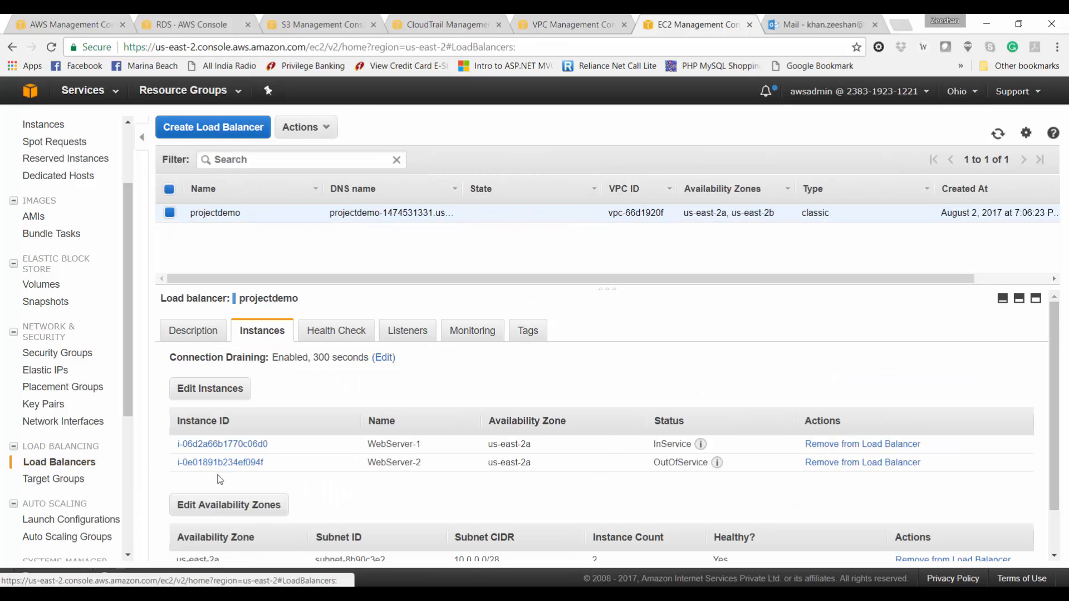
left_click(211, 337)
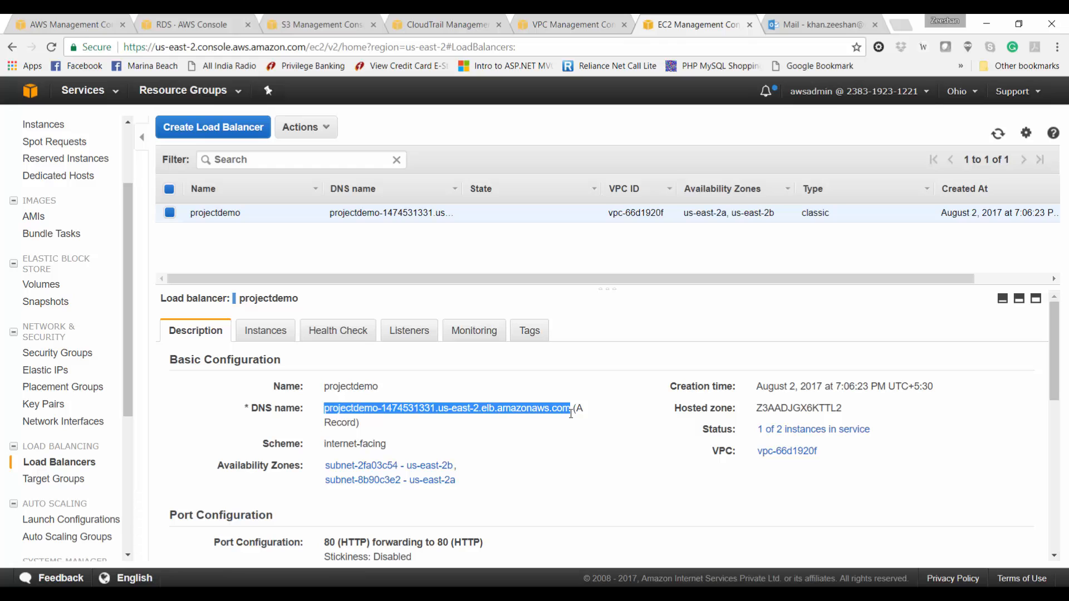
key("alt+Tab")
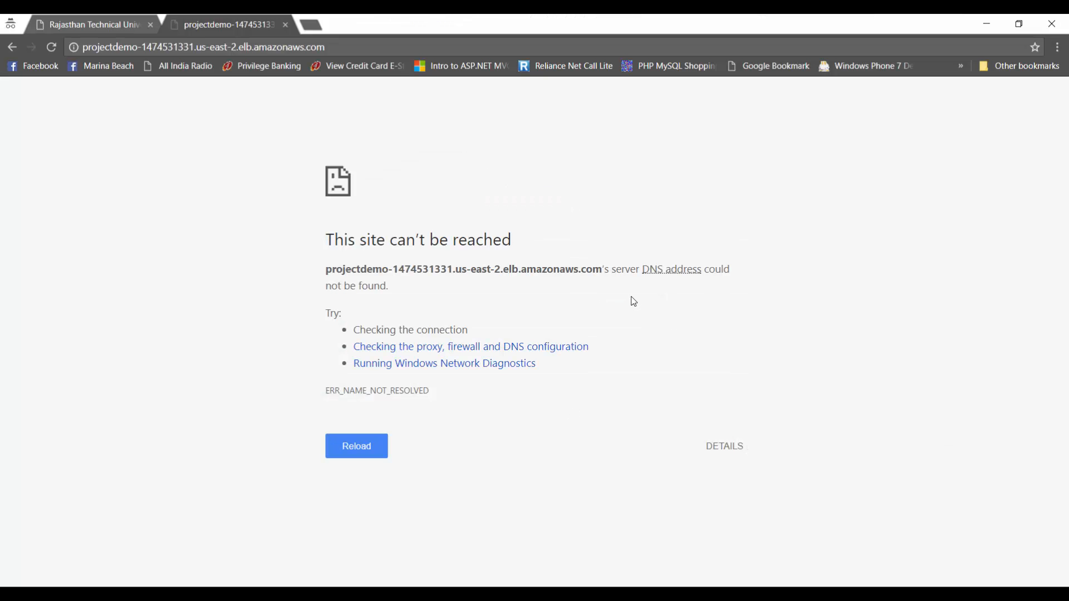
Step: Flush the DNS cache with ipconfig /flushdns in Command Prompt, then return to the EC2 console
key("super")
type("comm")
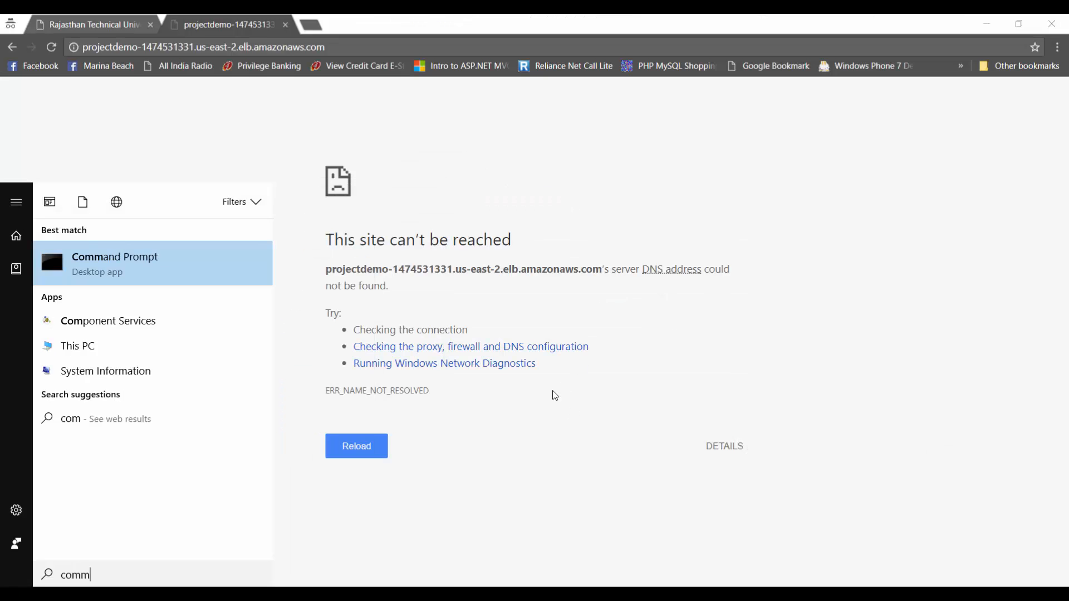
key("Return")
type("ipconfig /flu")
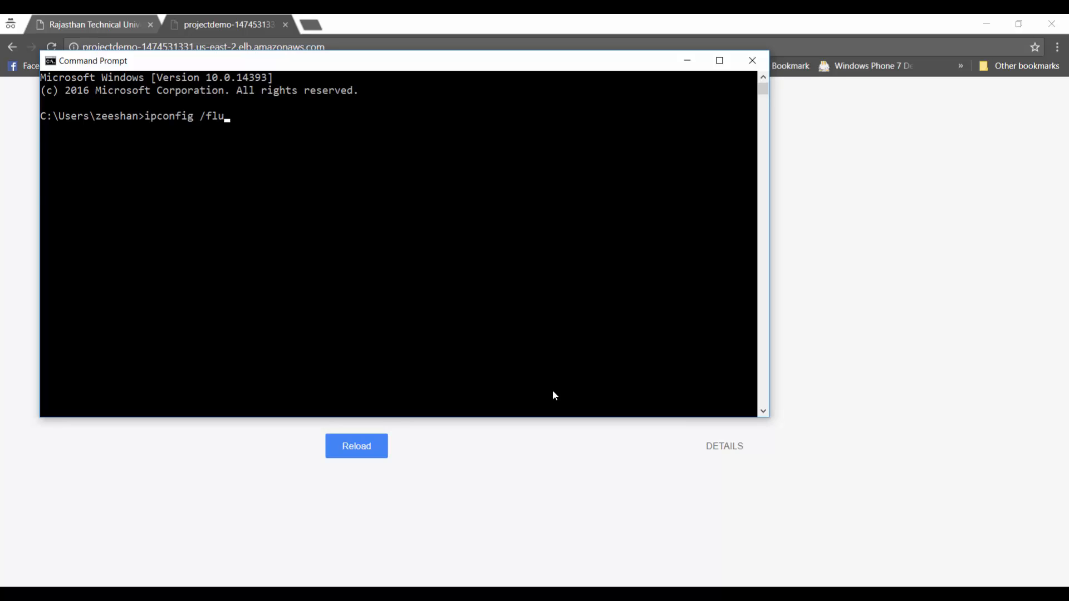
type("shdns")
key("Return")
type("exit")
key("Return")
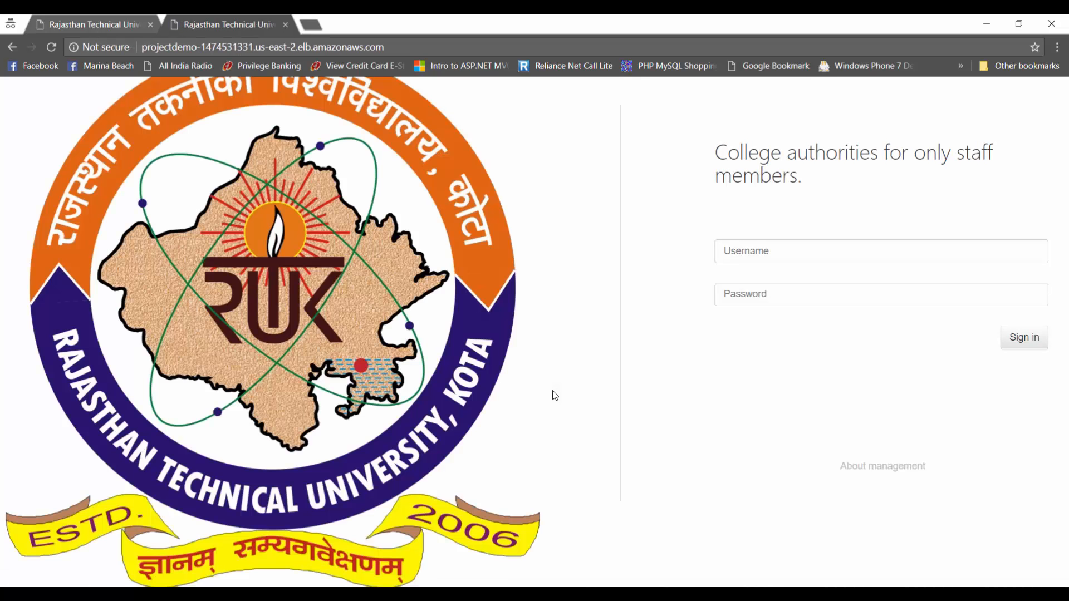
key("alt+Tab")
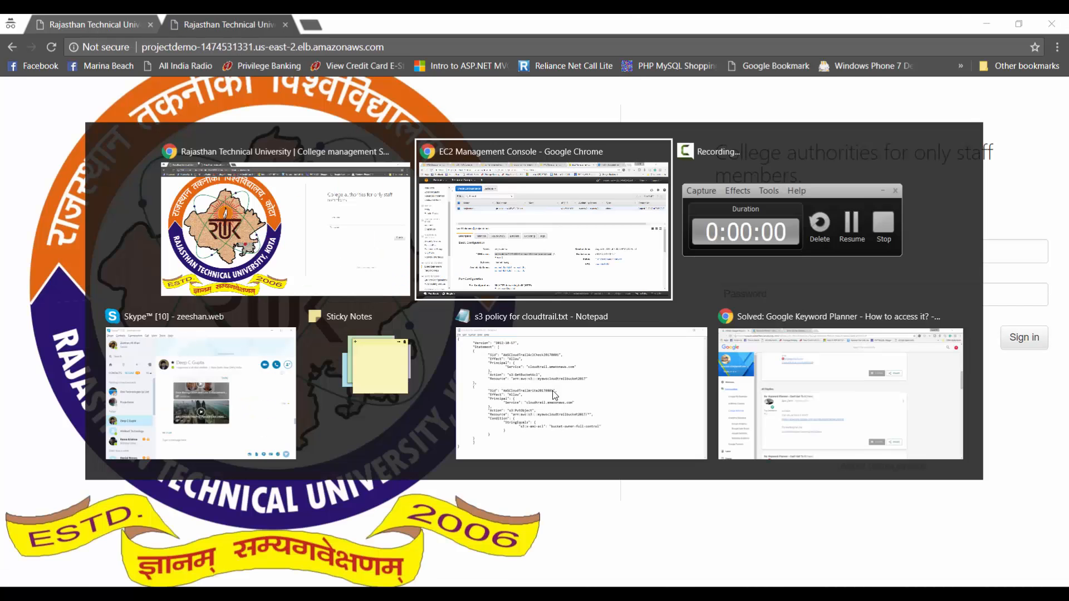
Step: Browse the target groups and launch configurations, then list the Auto Scaling groups
left_click(56, 479)
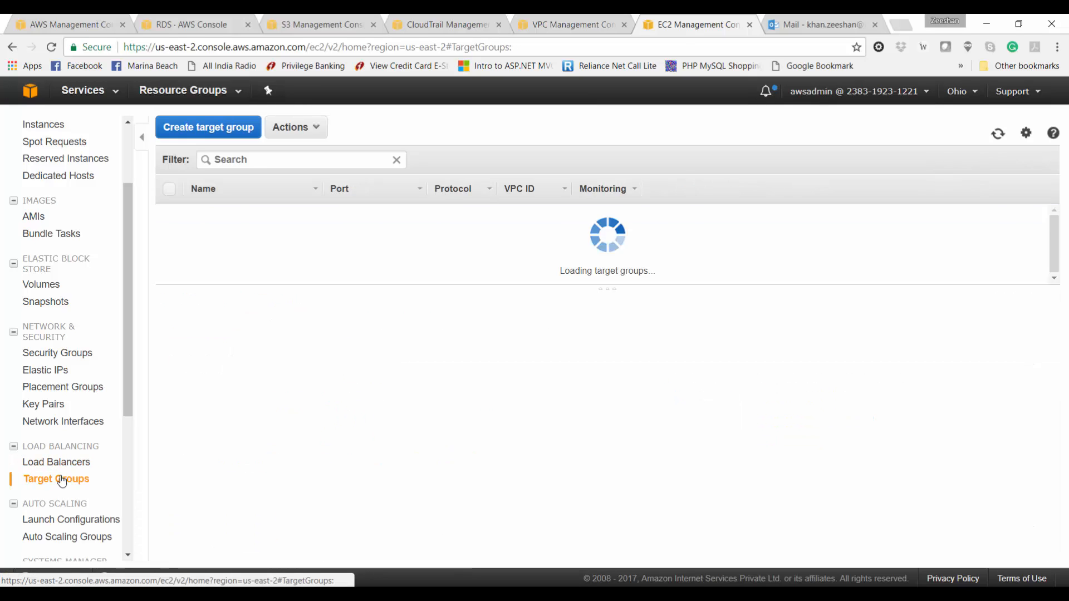
left_click(49, 520)
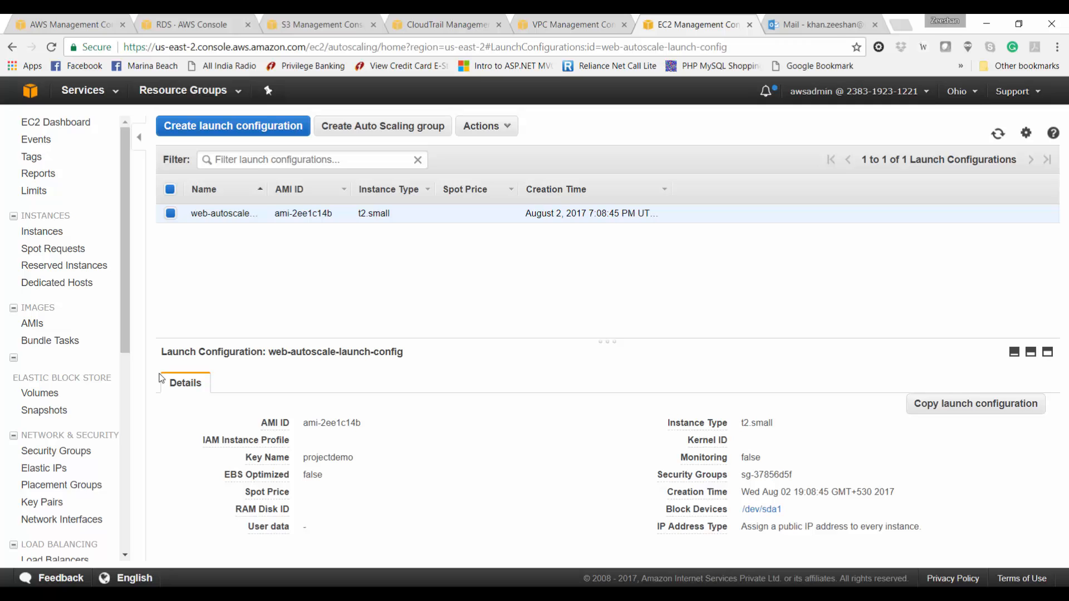
scroll(63, 467, "down", 3)
left_click(51, 493)
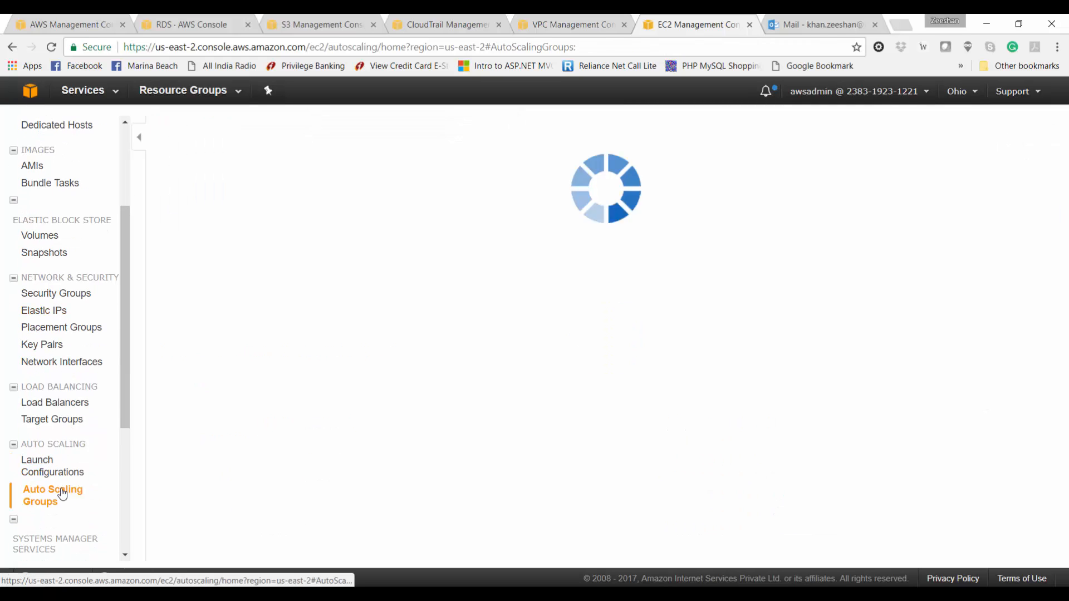
Step: Review we-autoscale's activity history, scaling policies, instances and monitoring graphs
left_click(224, 294)
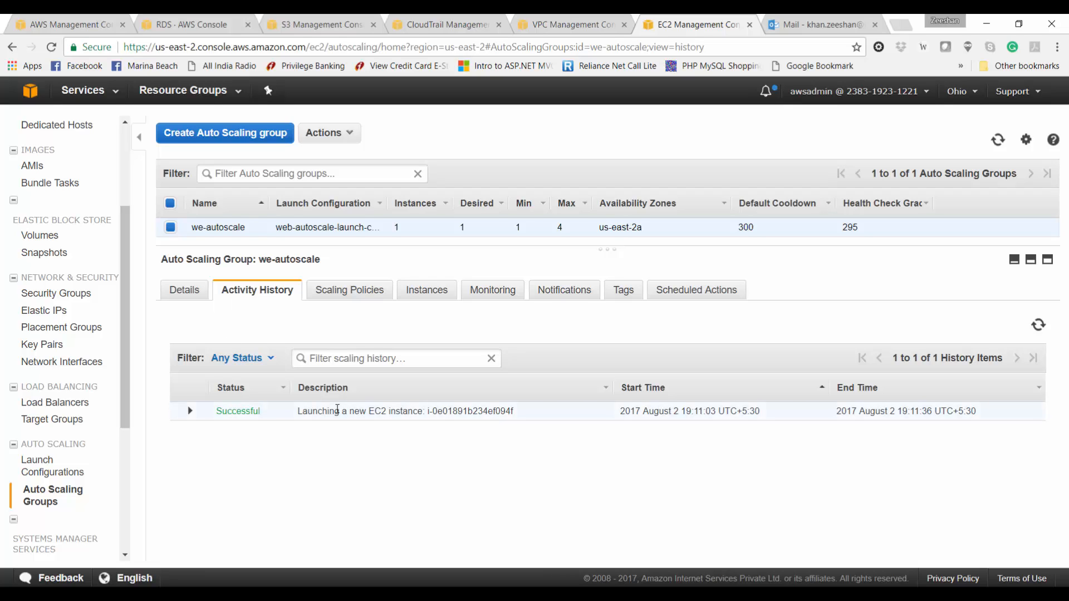
left_click(362, 292)
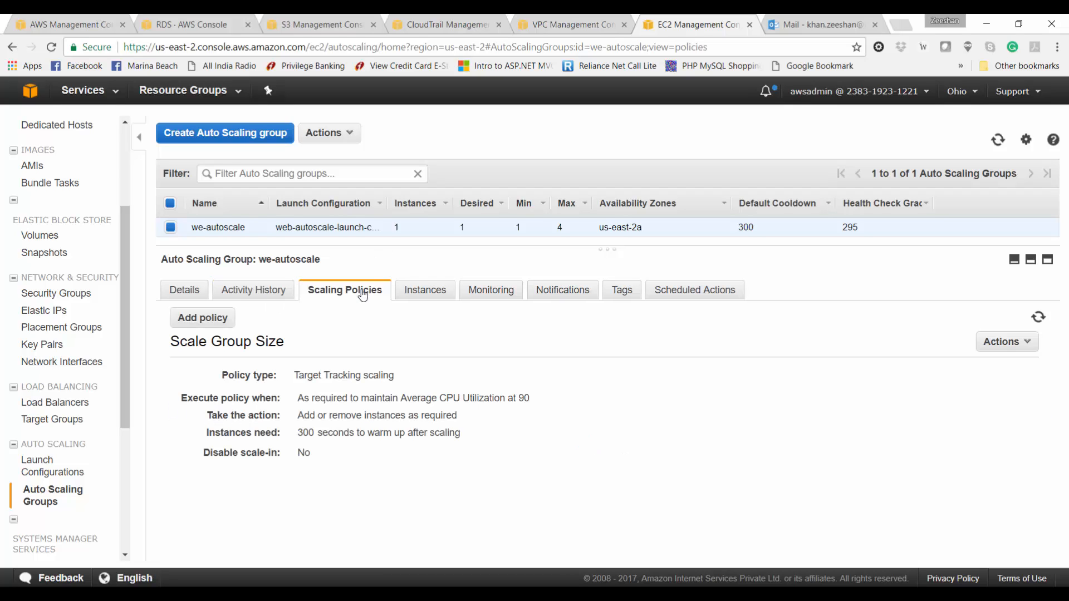
left_click(426, 300)
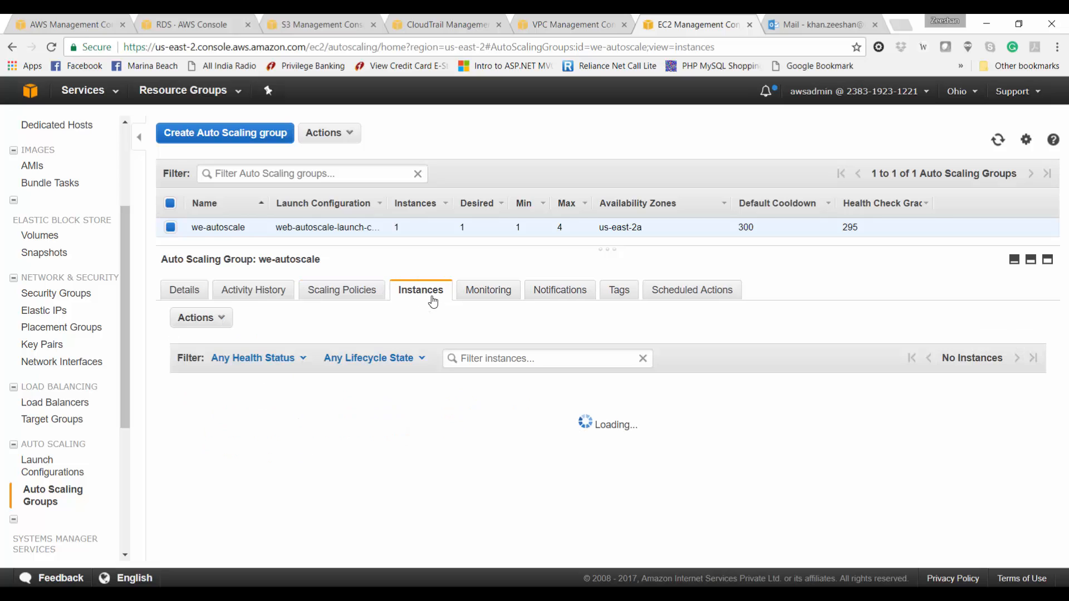
left_click(476, 300)
scroll(521, 487, "down", 3)
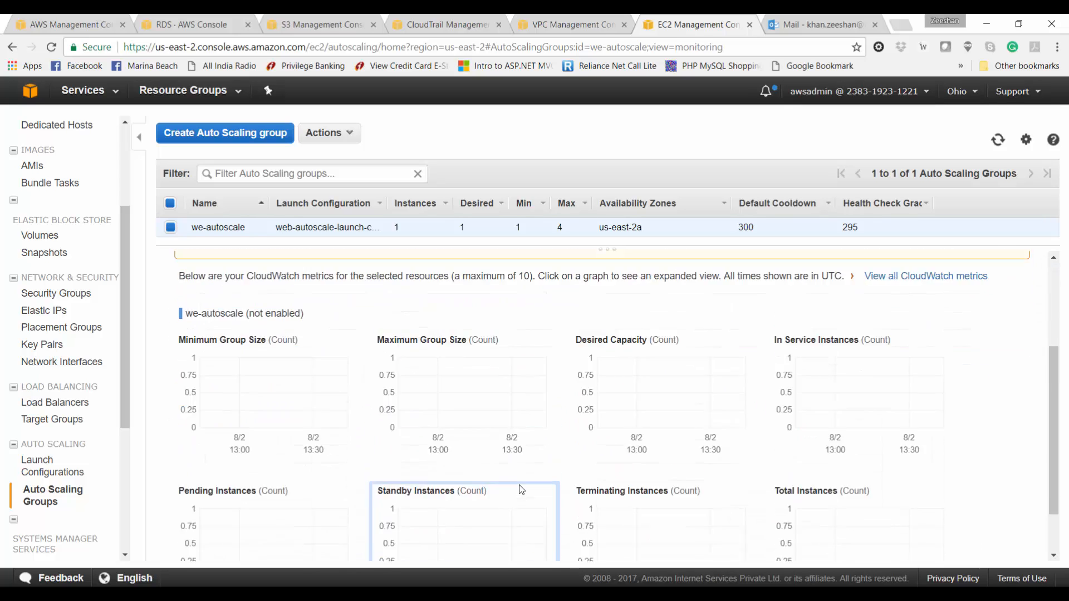
scroll(521, 489, "up", 3)
Step: Check the group's notifications, tags, scheduled actions and details, then go to EC2 Instances
left_click(575, 302)
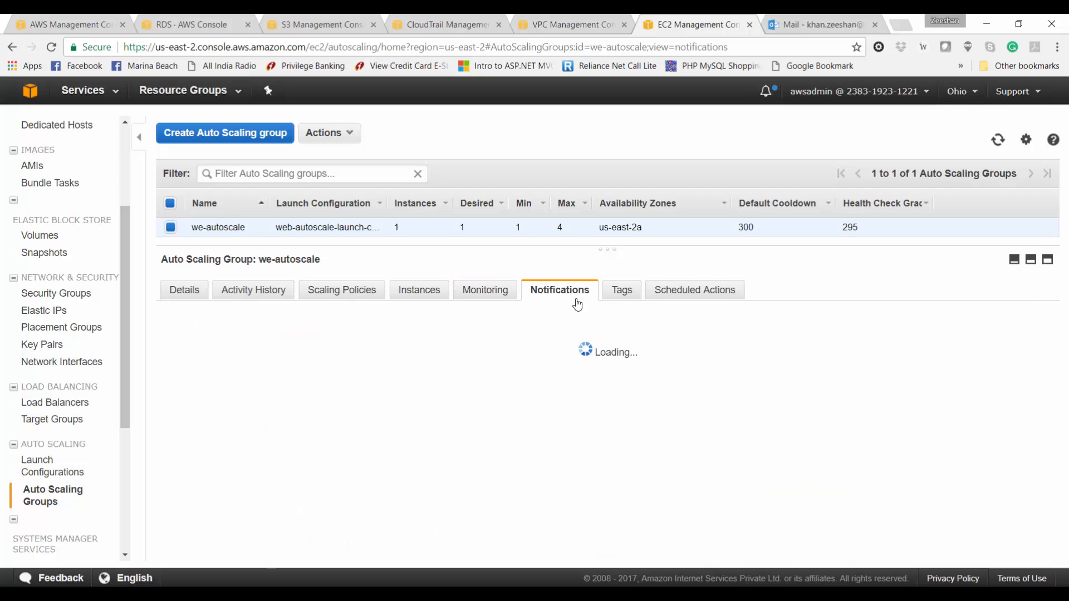
left_click(609, 299)
left_click(660, 298)
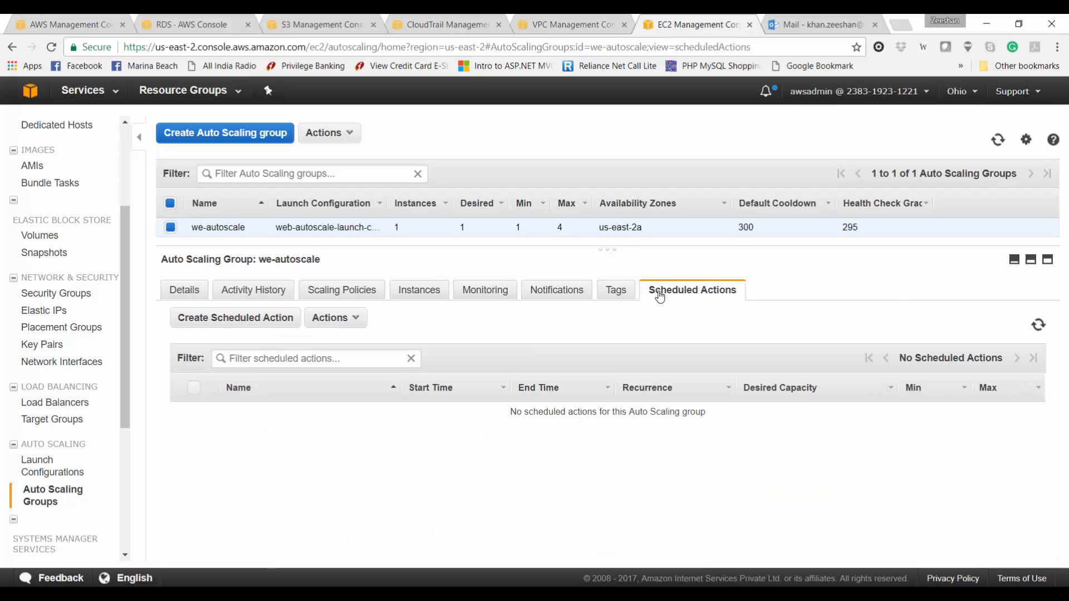
left_click(185, 290)
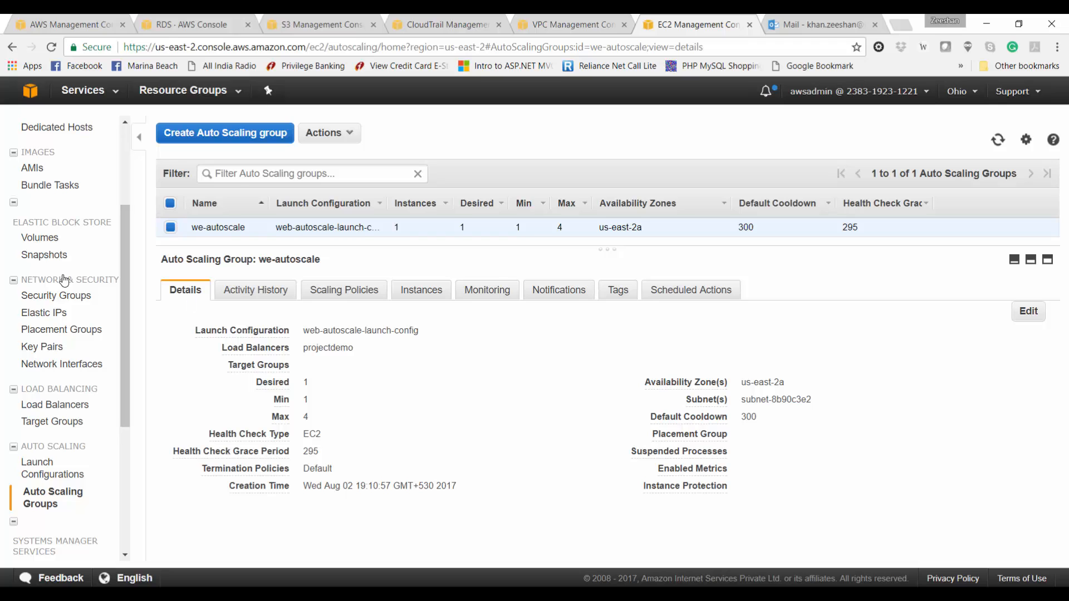
scroll(64, 278, "up", 3)
left_click(41, 231)
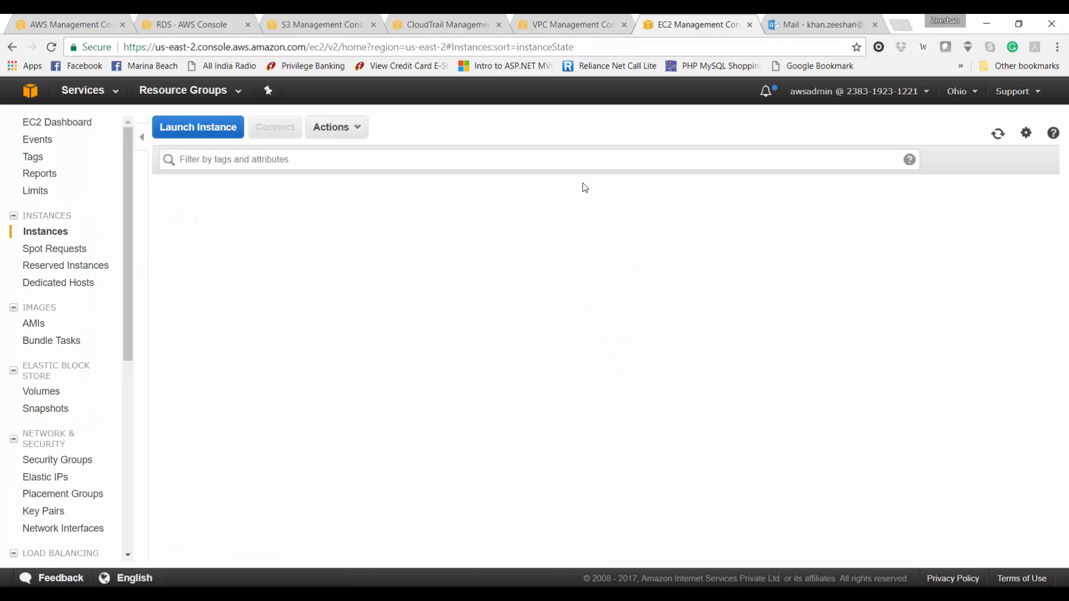
Step: Open CloudWatch from the console home with a 'cloudwa' search
key("ctrl+1")
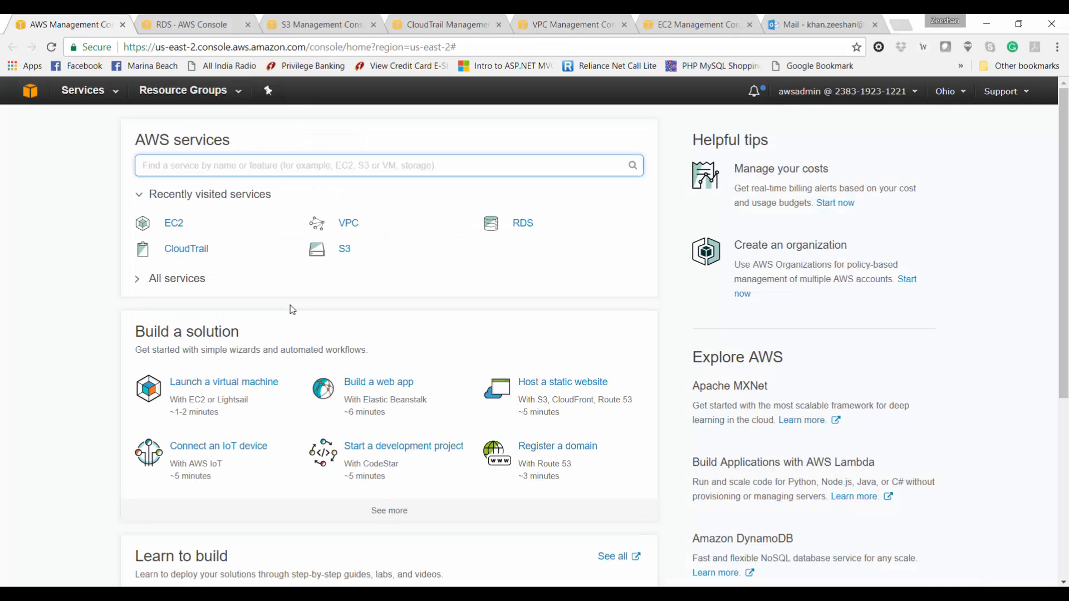
type("cloudwa")
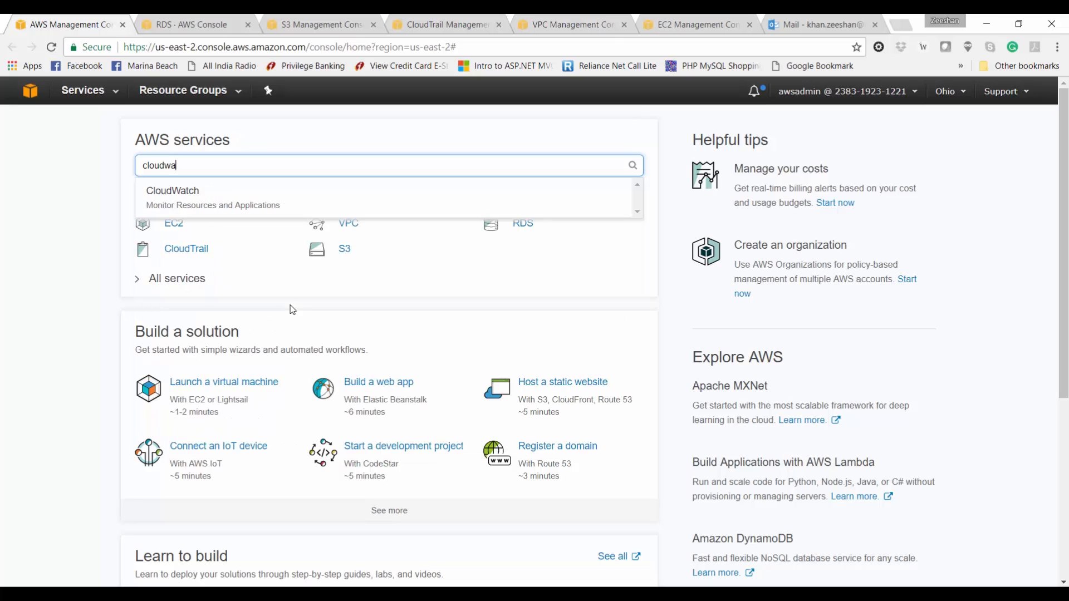
left_click(193, 194)
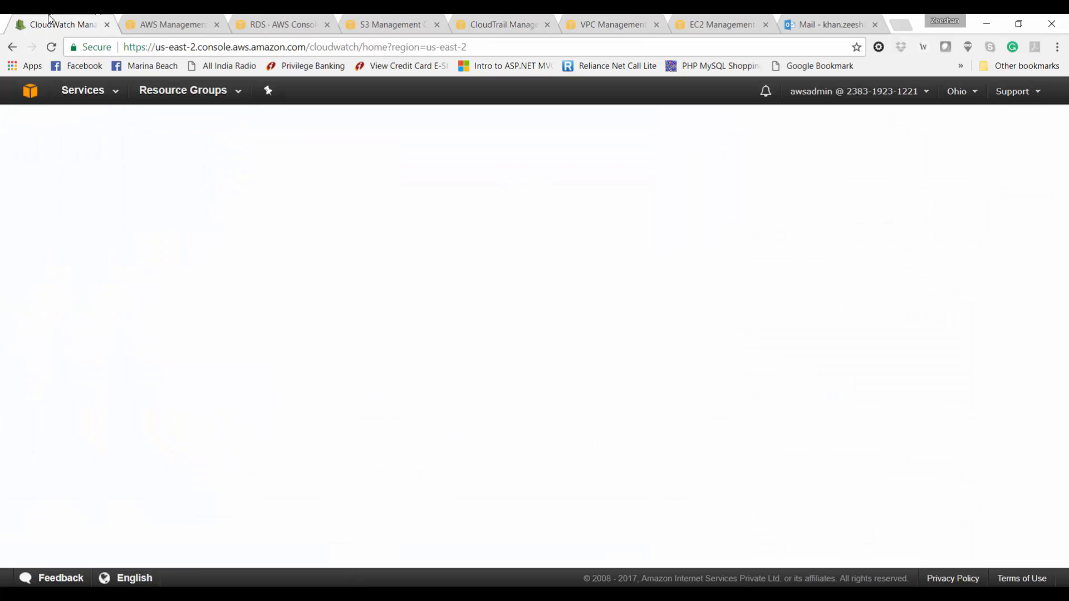
left_click_drag(52, 21, 161, 19)
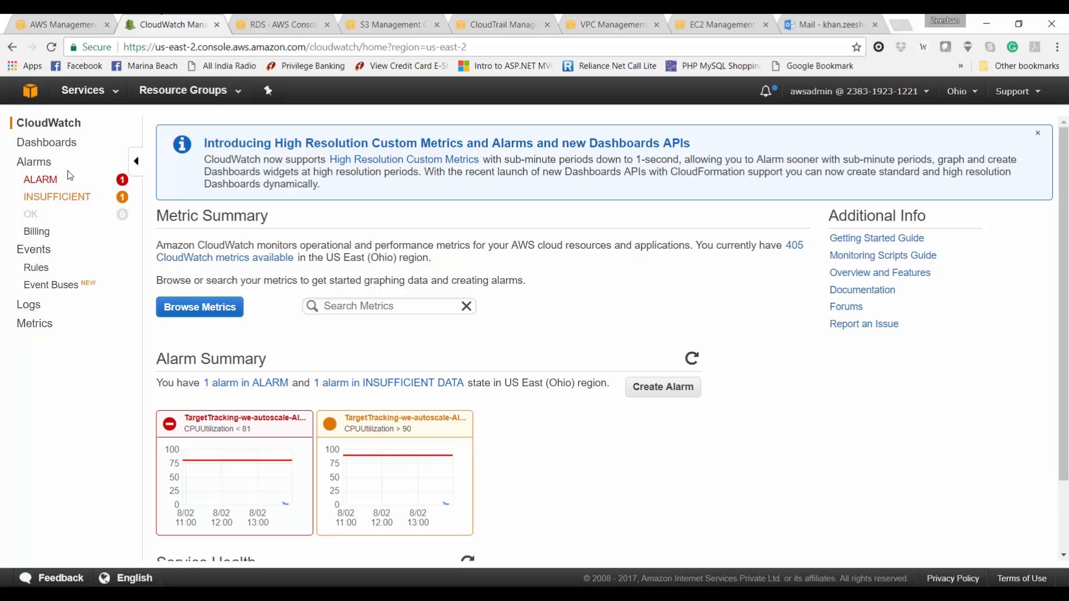
Step: Filter the alarms by ALARM, INSUFFICIENT and OK states, refreshing the list
left_click(49, 185)
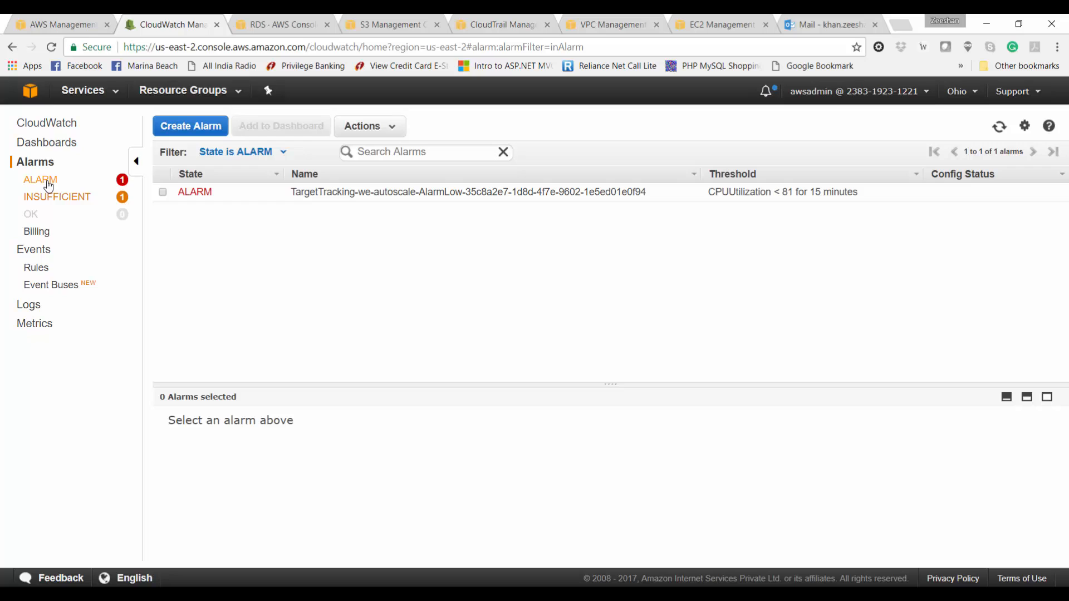
left_click(49, 200)
left_click(34, 218)
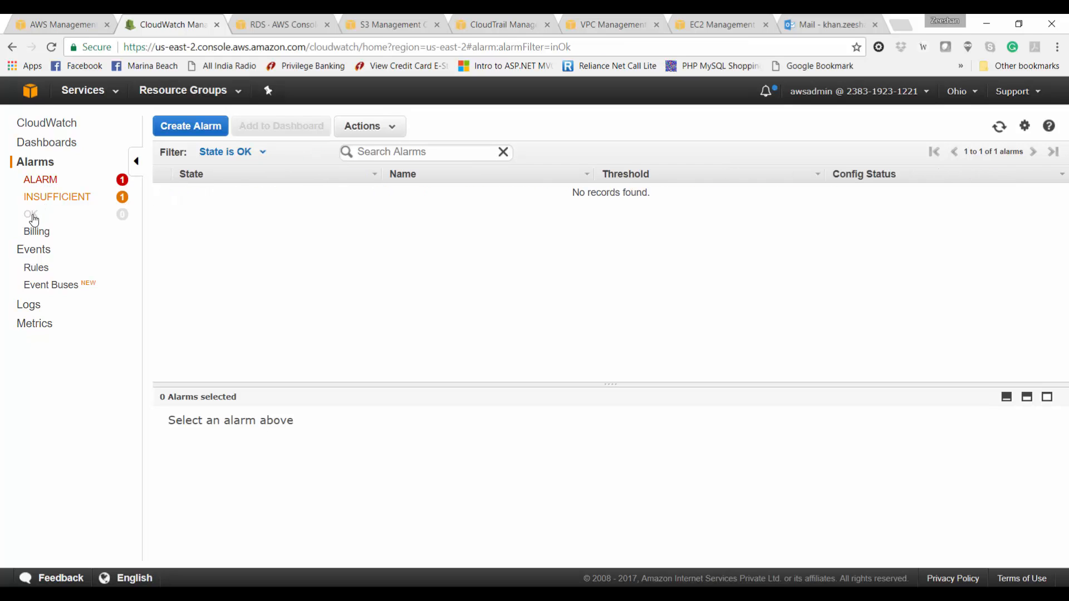
left_click(43, 205)
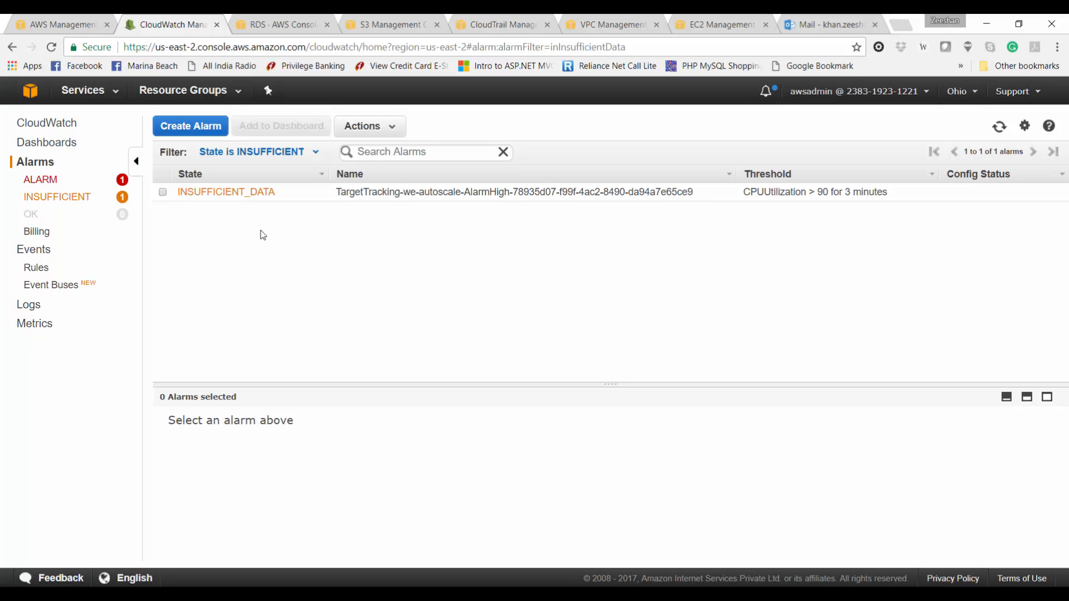
left_click(999, 127)
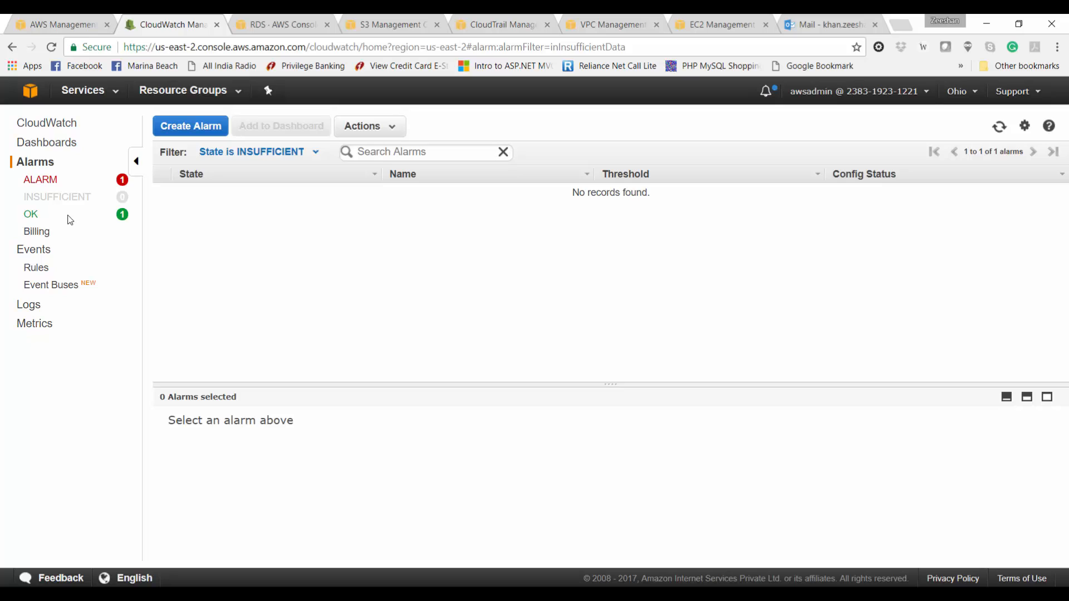
left_click(31, 214)
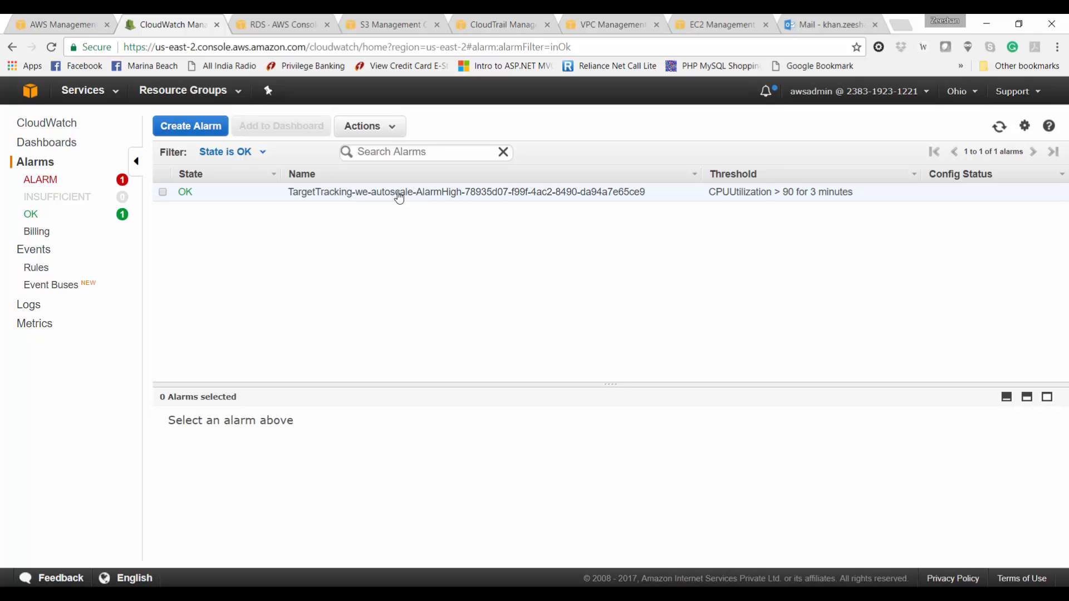
left_click(42, 180)
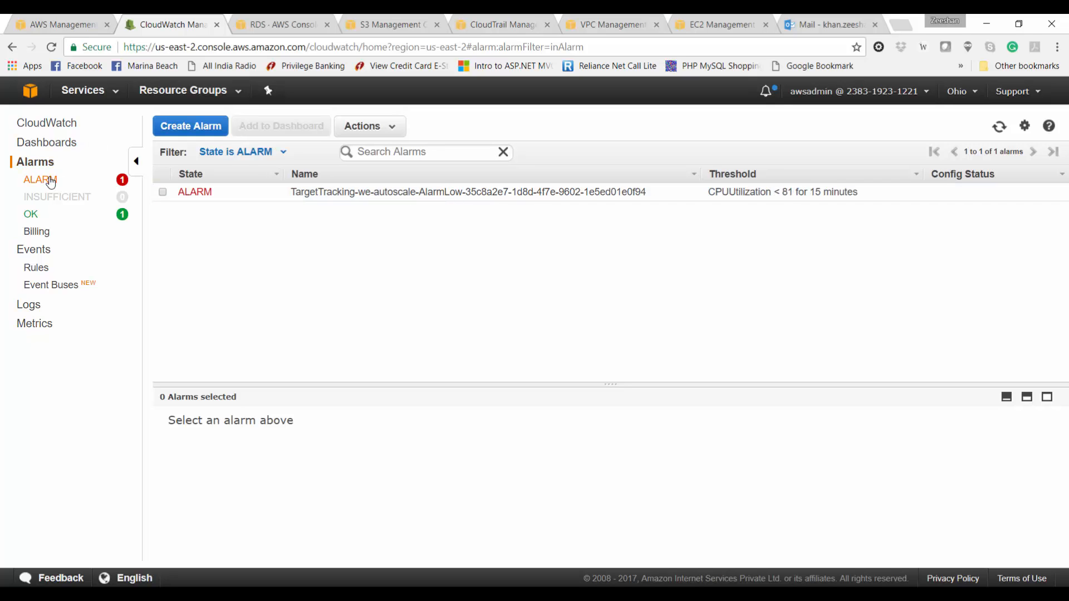
Step: Inspect AlarmLow in ALARM, then AlarmHigh in OK and its state-change history
left_click(162, 192)
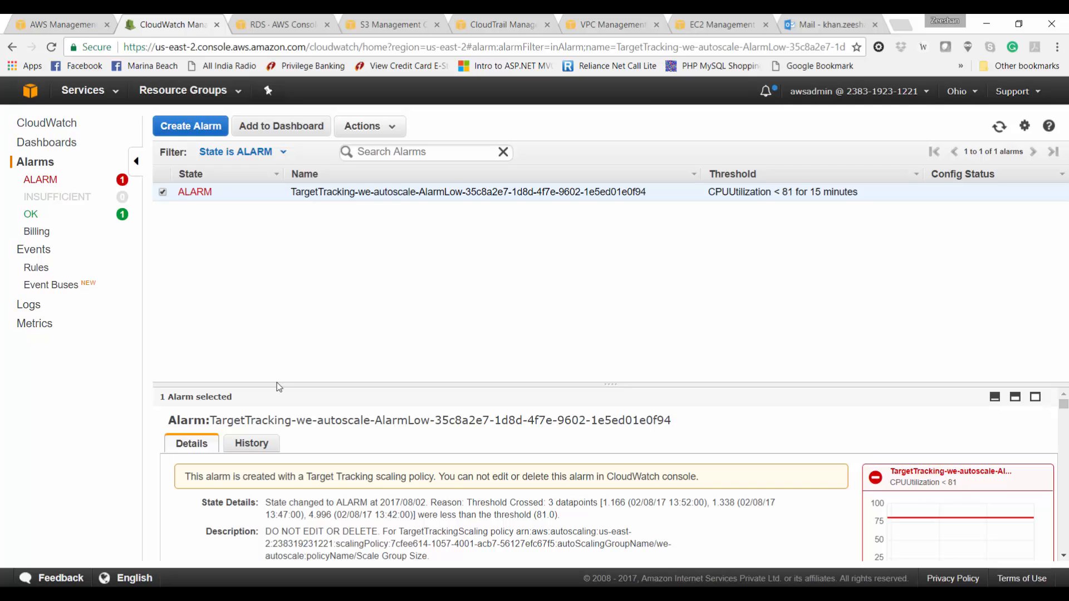
scroll(360, 524, "down", 2)
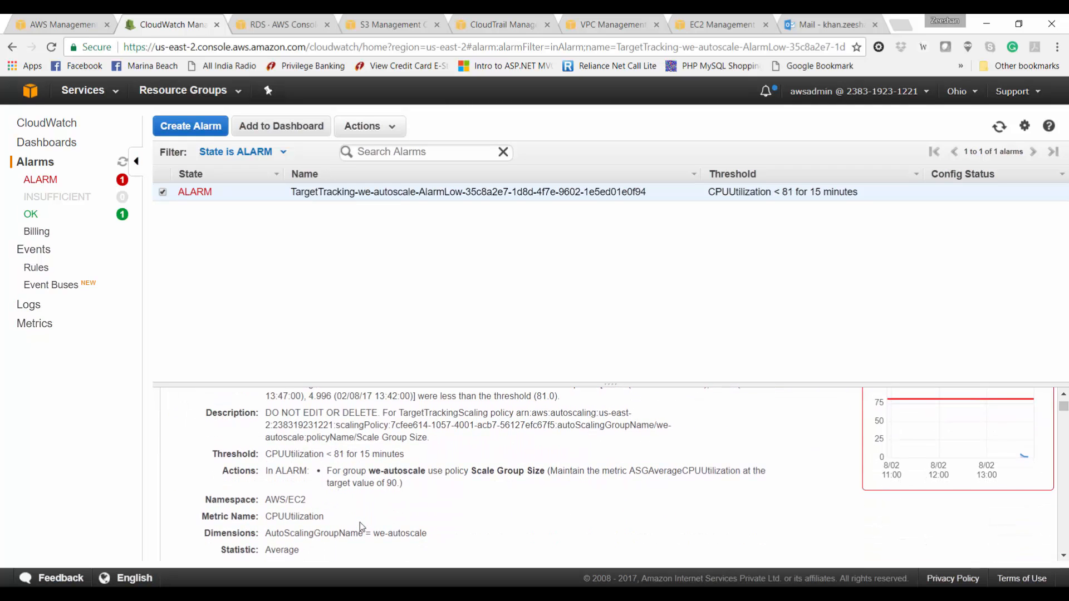
scroll(362, 526, "up", 2)
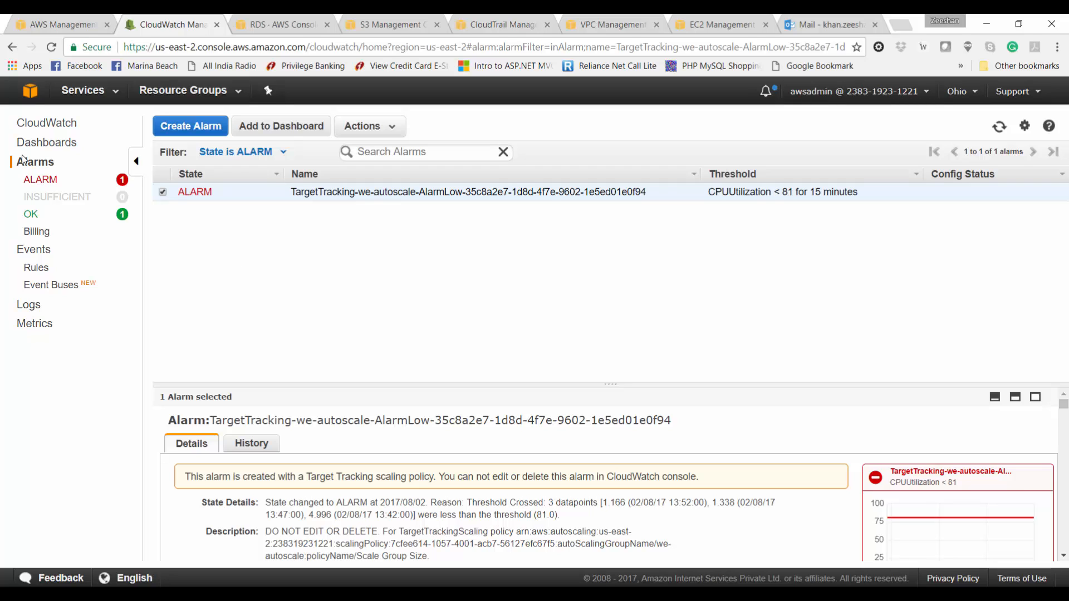
left_click(31, 216)
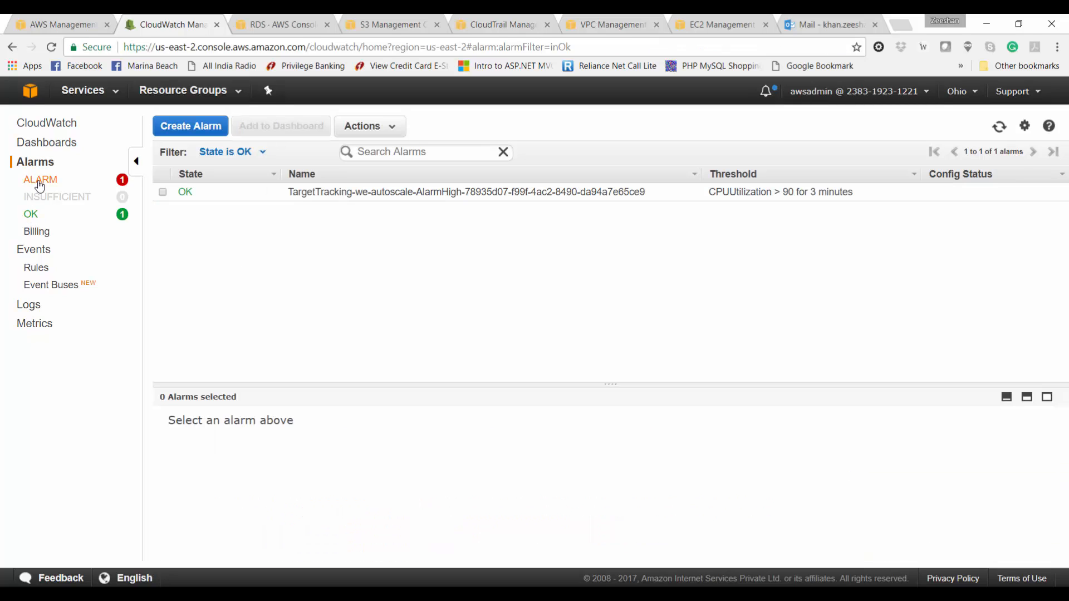
left_click(217, 192)
scroll(279, 527, "down", 1)
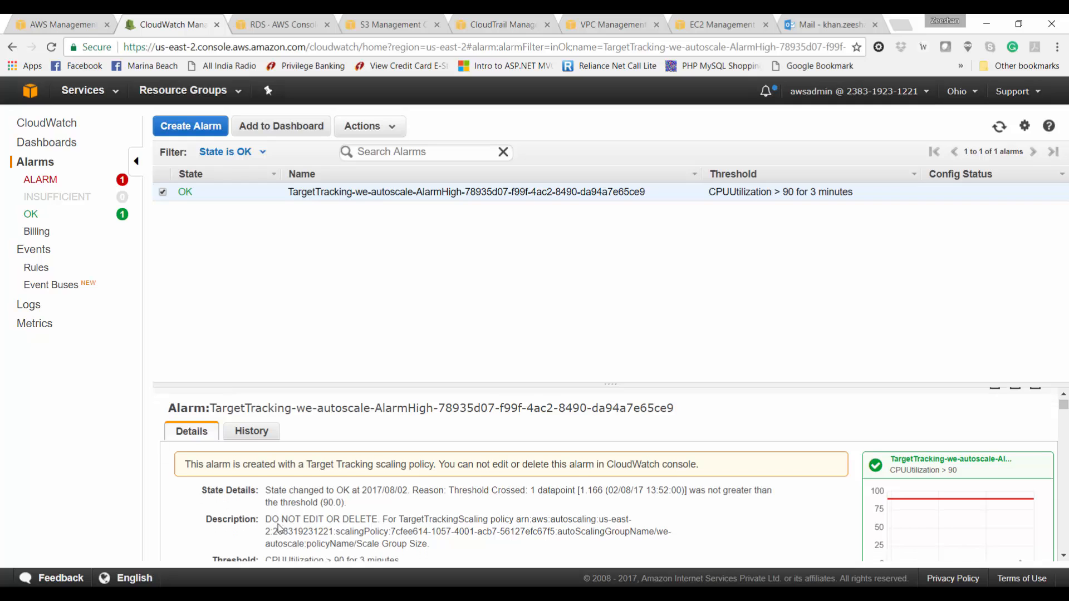
left_click(254, 432)
scroll(331, 543, "down", 1)
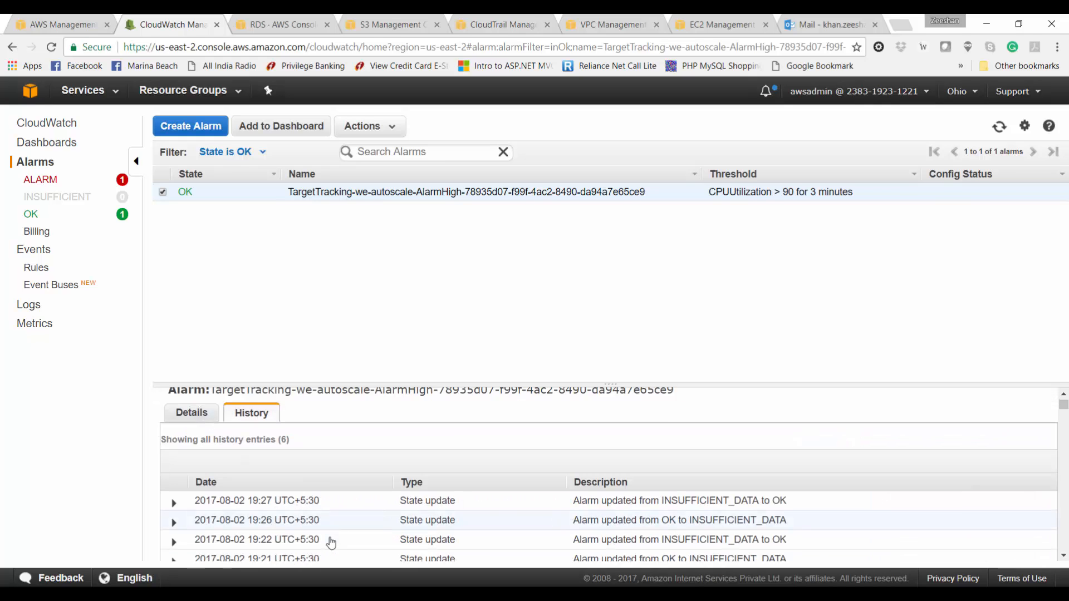
scroll(330, 542, "down", 3)
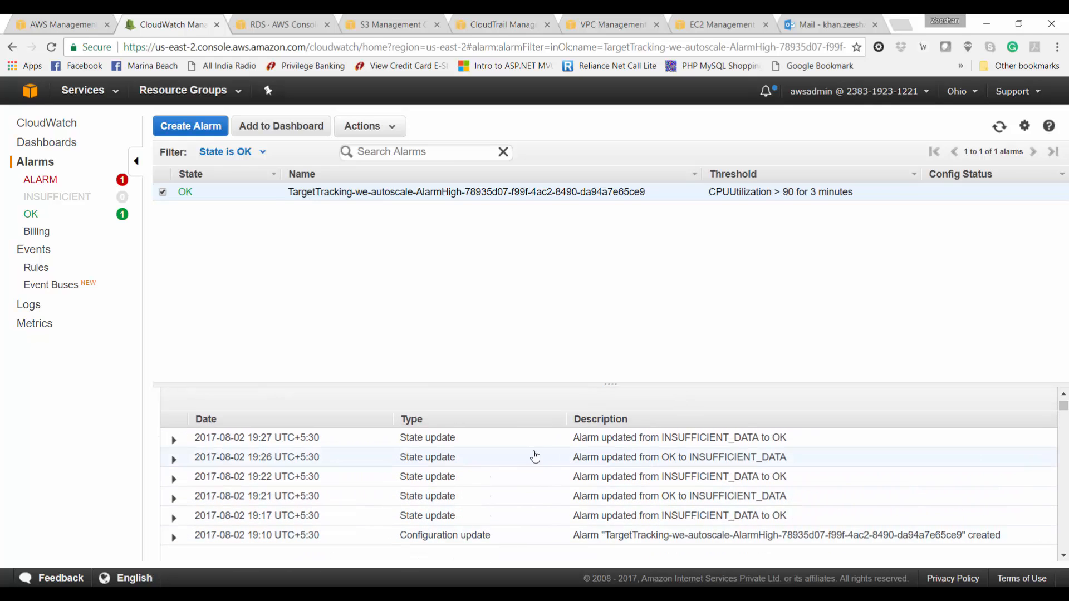
scroll(535, 456, "up", 3)
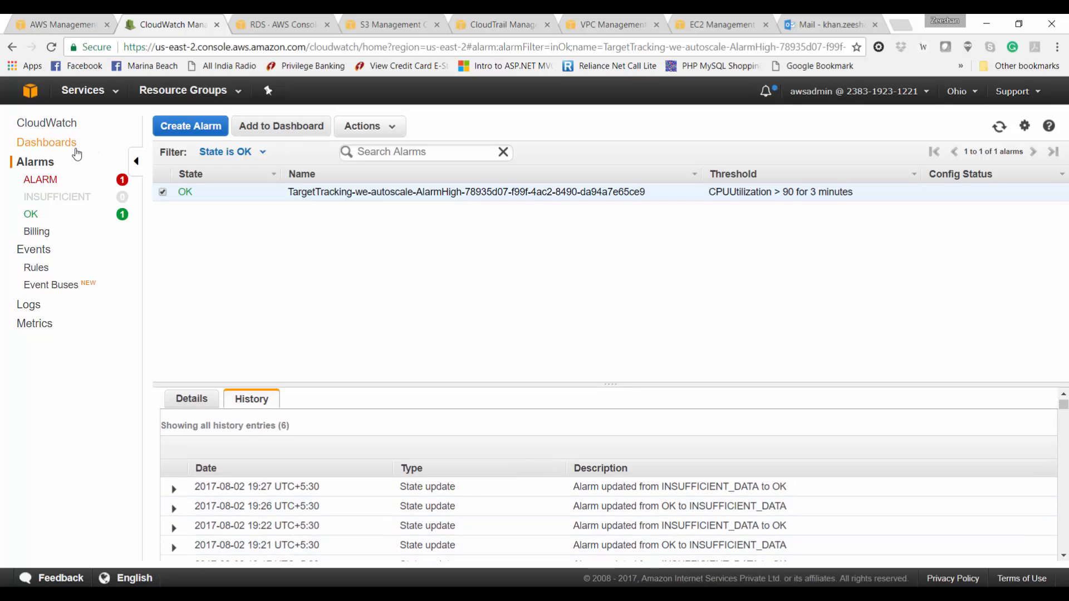
Step: Create a new CloudWatch dashboard named projectdemo
left_click(48, 144)
left_click(179, 153)
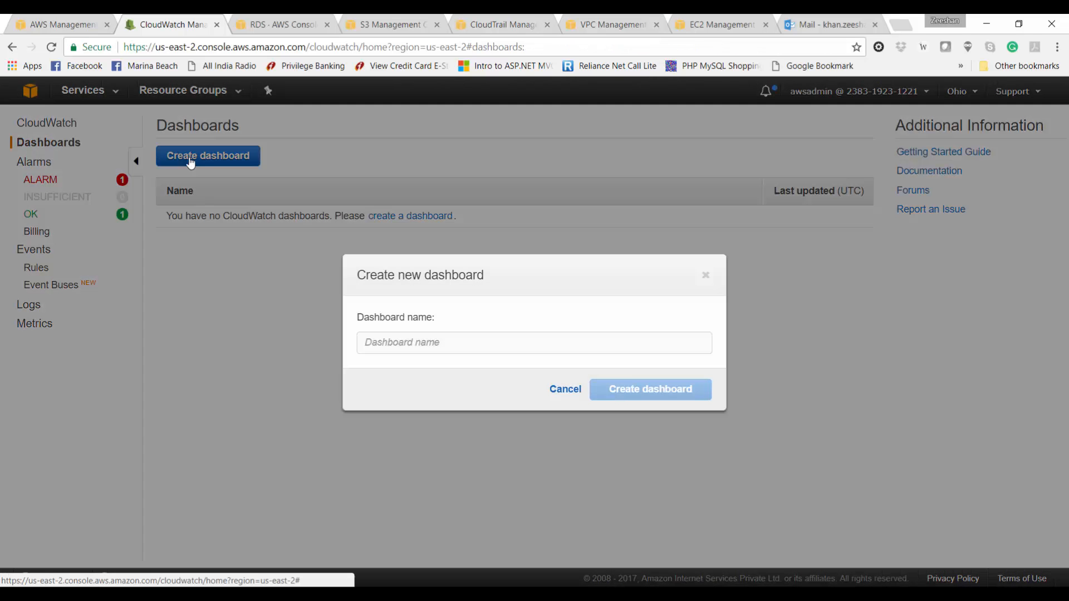
left_click(414, 340)
type("projectdemo")
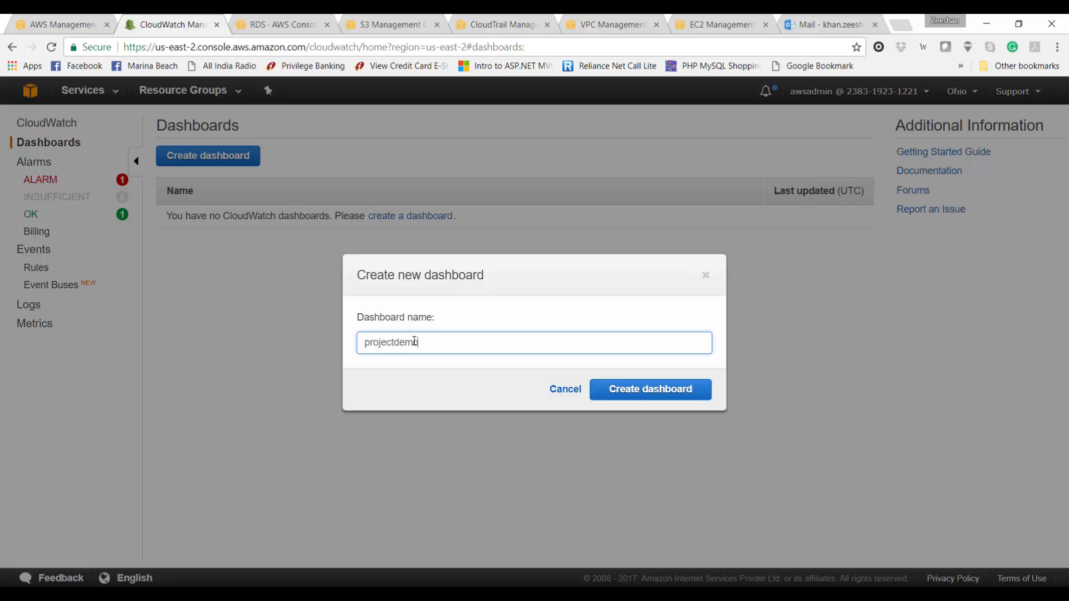
left_click(642, 389)
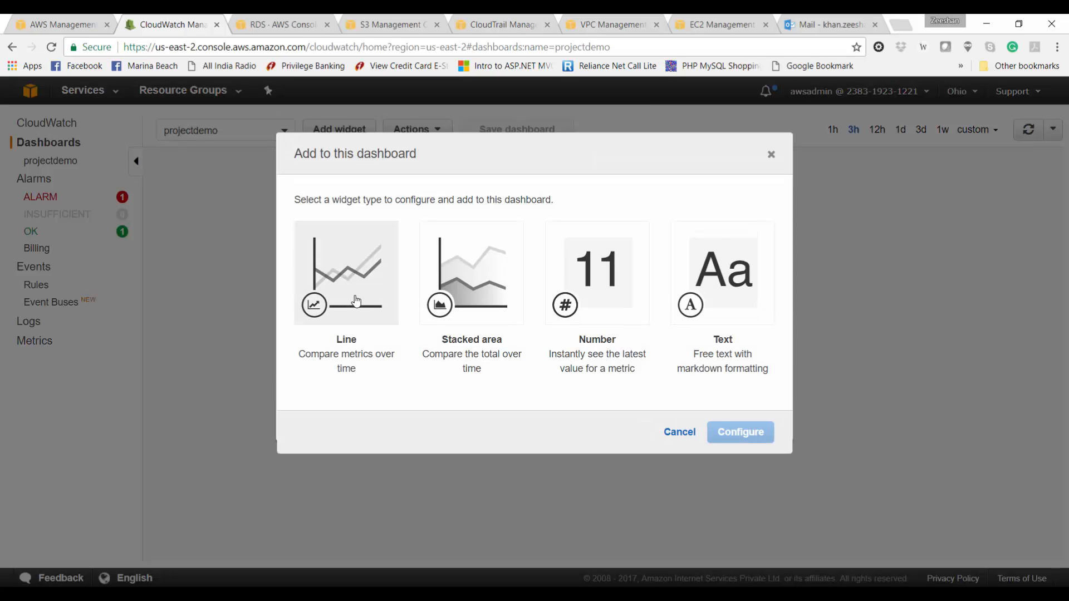
Step: Start a line widget of ELB RequestCount, Latency and UnHealthyHostCount shown as numbers
left_click(355, 299)
left_click(730, 441)
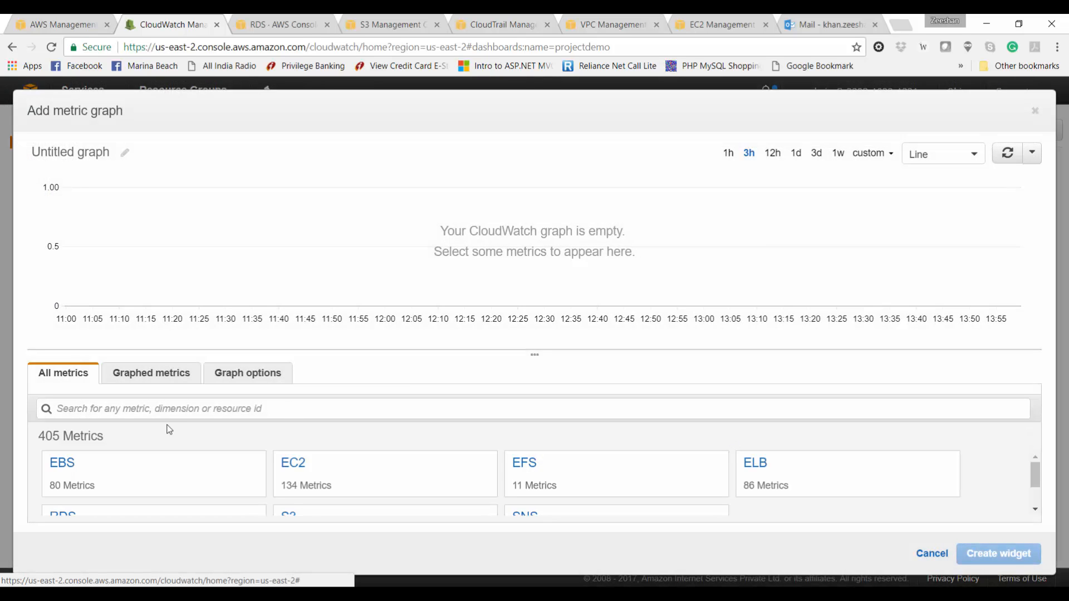
left_click(764, 472)
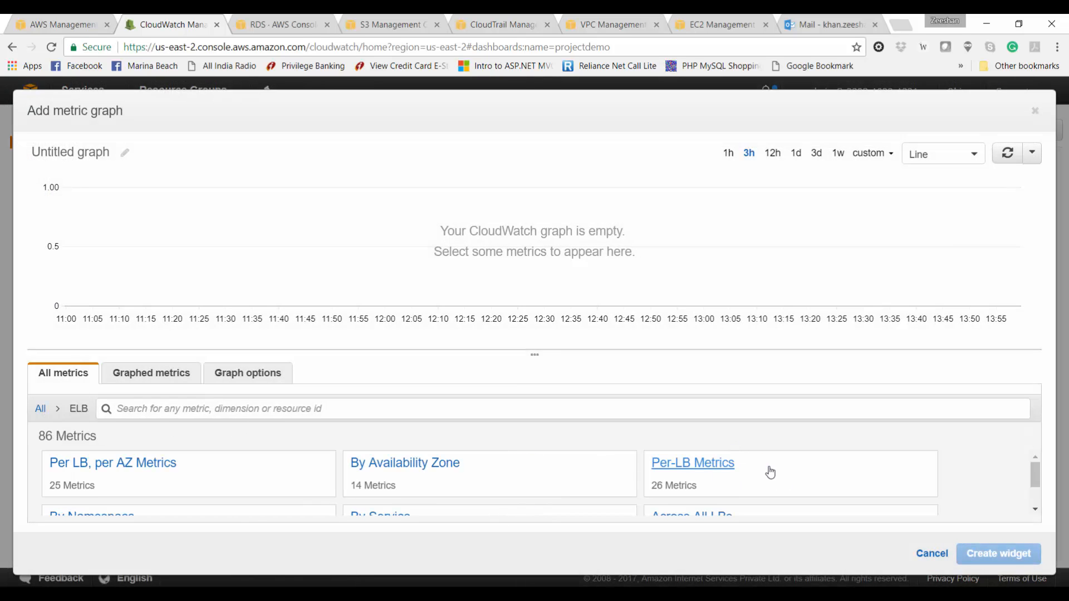
scroll(770, 472, "down", 1)
left_click(770, 472)
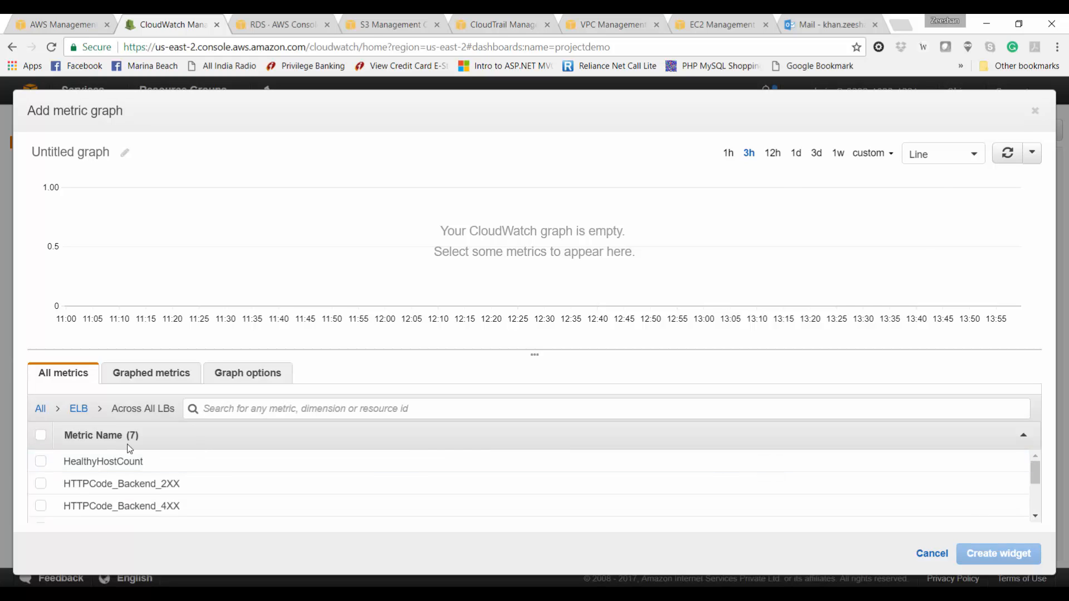
scroll(768, 473, "down", 3)
left_click(768, 489)
left_click(943, 160)
left_click(940, 211)
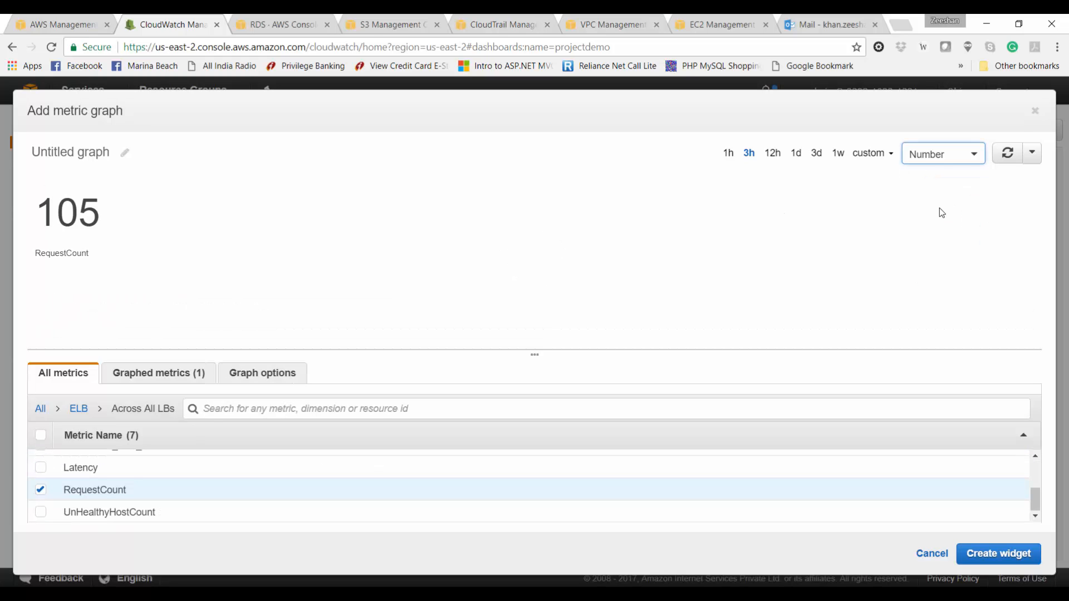
left_click(40, 467)
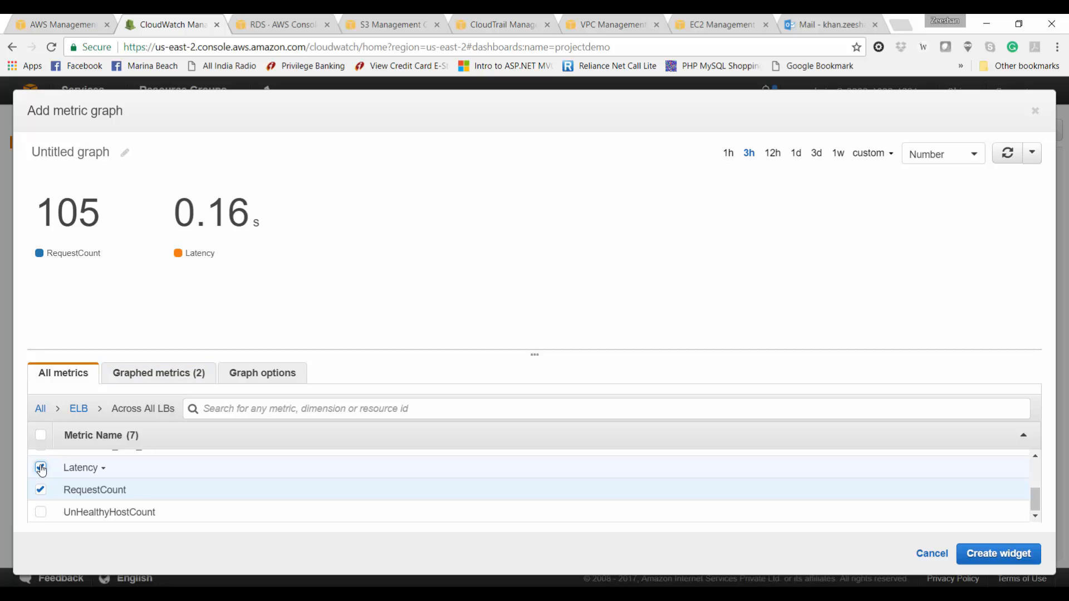
left_click(40, 511)
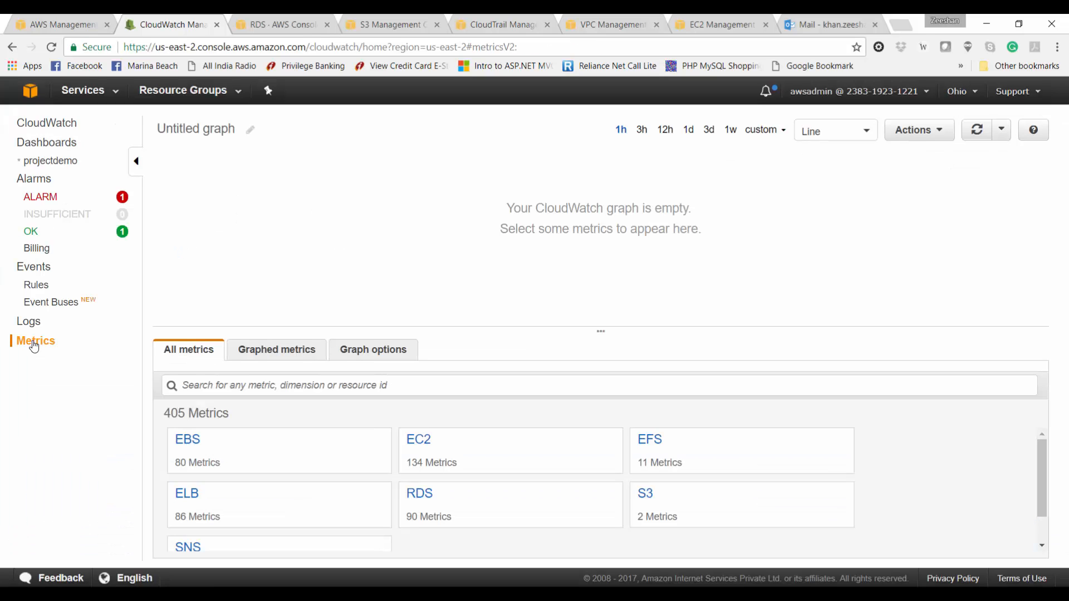
Step: Graph across-all-LBs HealthyHostCount and RequestCount in the Number view
left_click(243, 518)
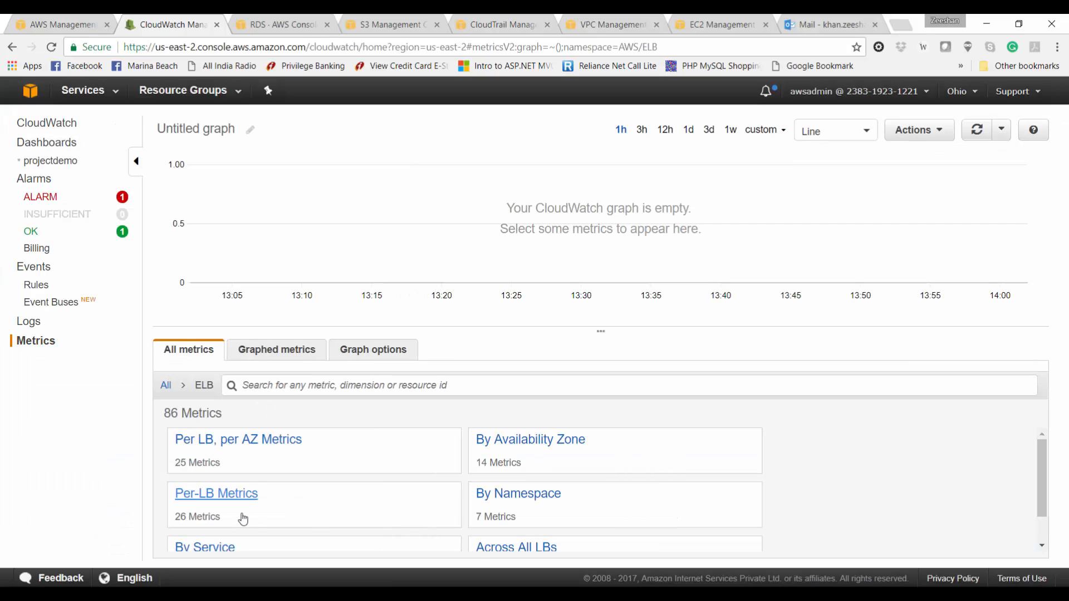
left_click(482, 548)
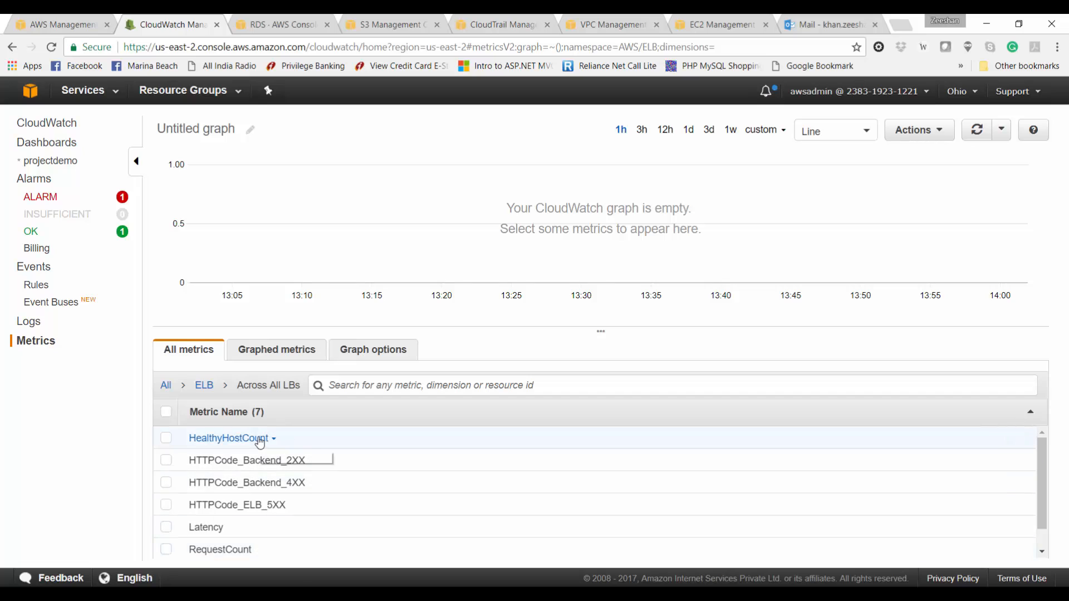
left_click(259, 440)
left_click(165, 440)
left_click(166, 441)
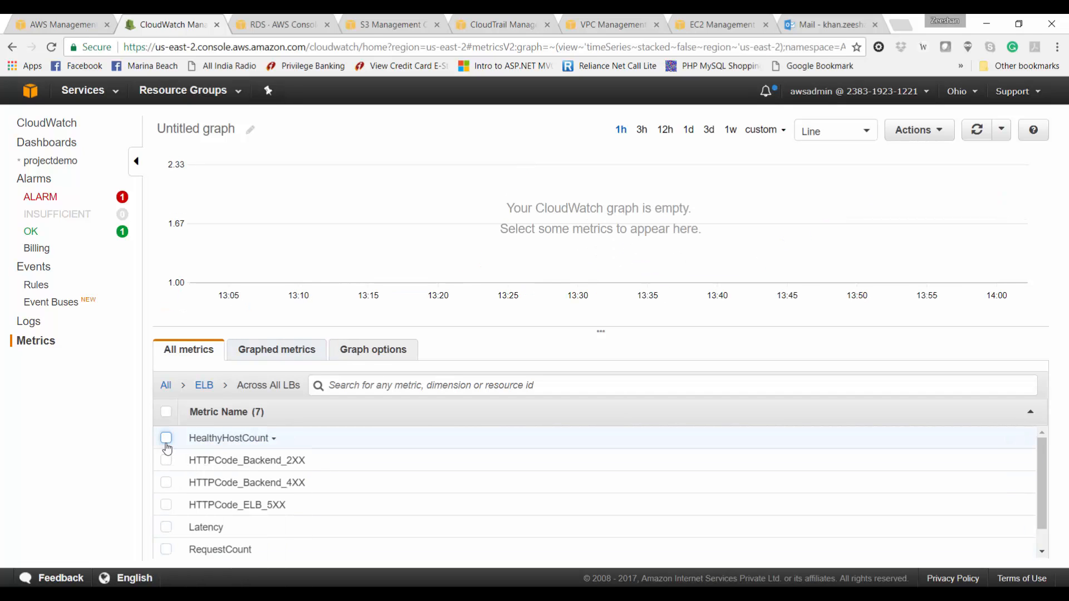
left_click(835, 131)
left_click(825, 191)
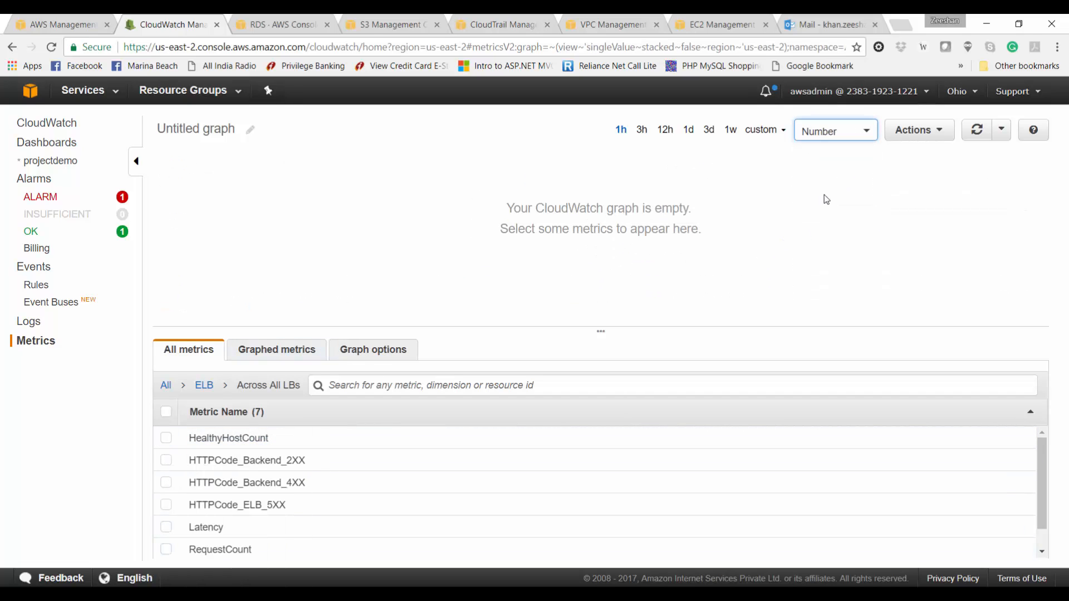
left_click(167, 438)
left_click(169, 441)
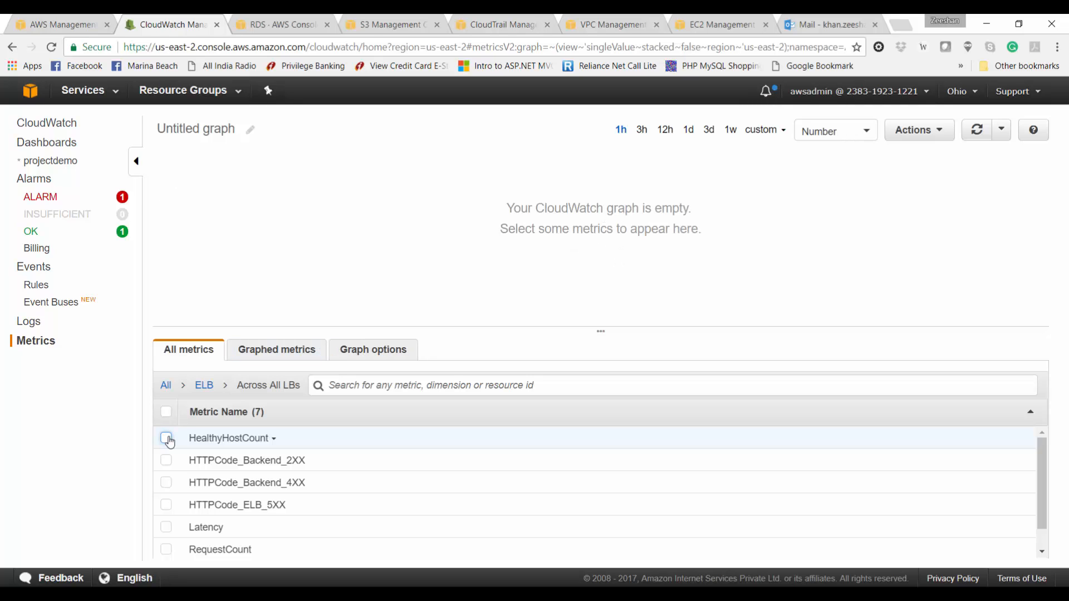
left_click(167, 439)
left_click(167, 527)
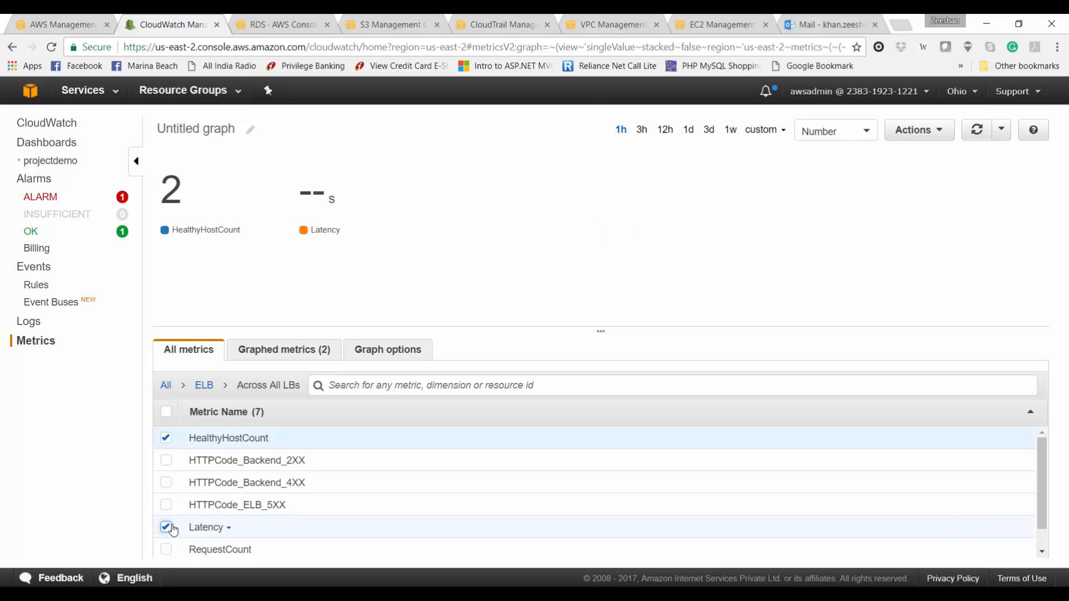
left_click(166, 527)
left_click(166, 550)
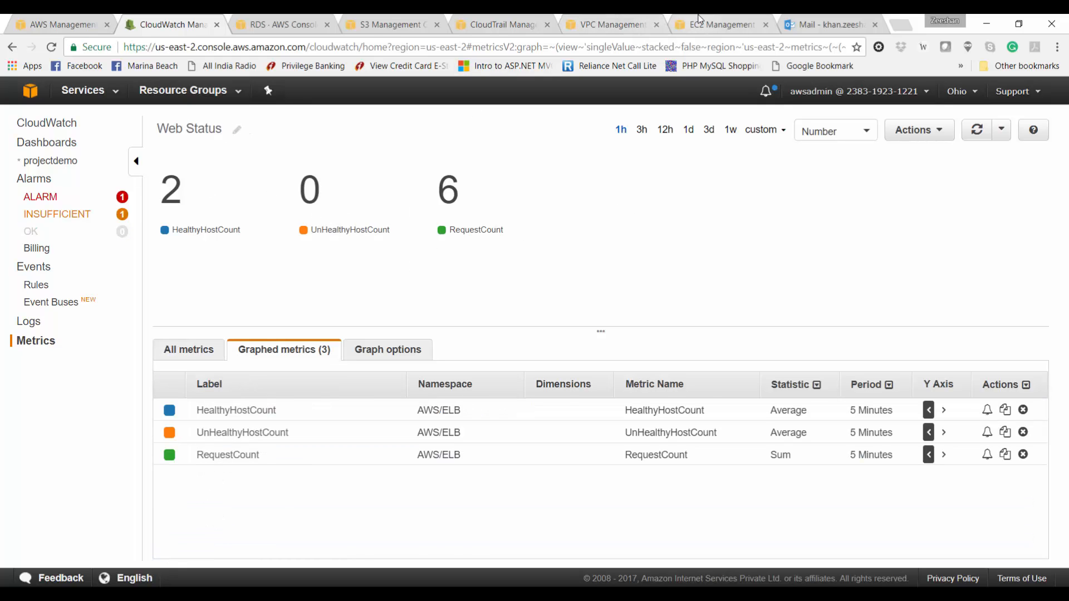
Step: Check the EC2 instances and projectdemo load balancer's instances, then return to console home
left_click(719, 25)
left_click(54, 236)
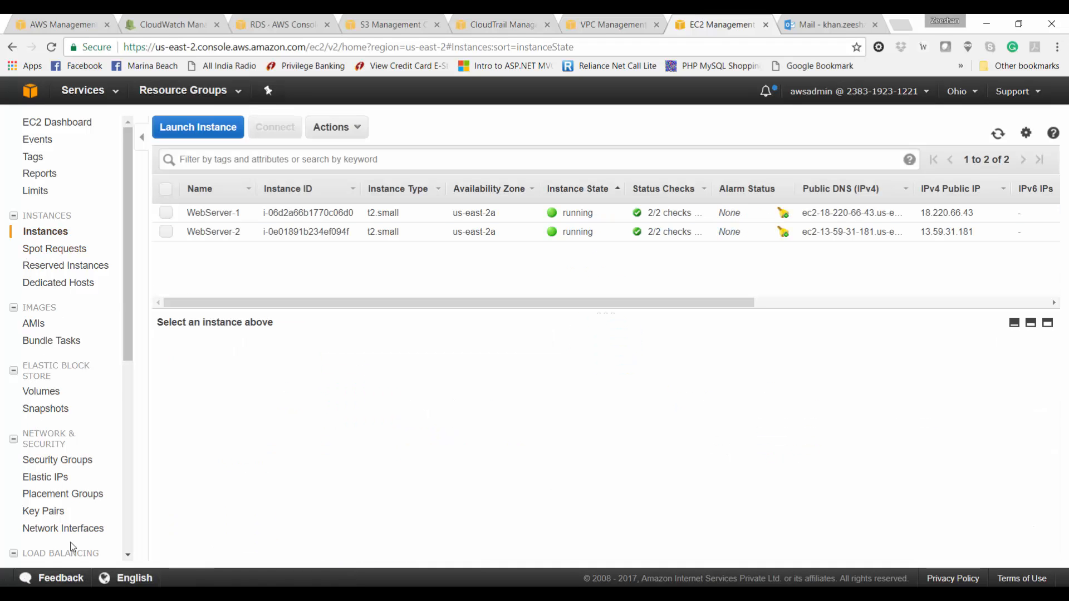
scroll(70, 540, "down", 1)
left_click(66, 517)
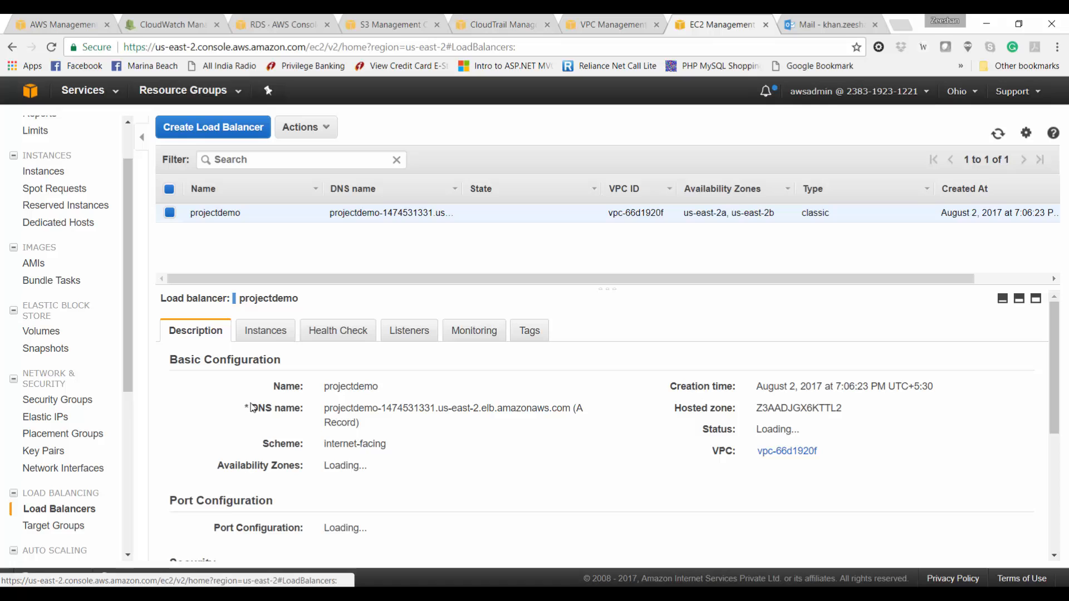
left_click(279, 336)
left_click(196, 18)
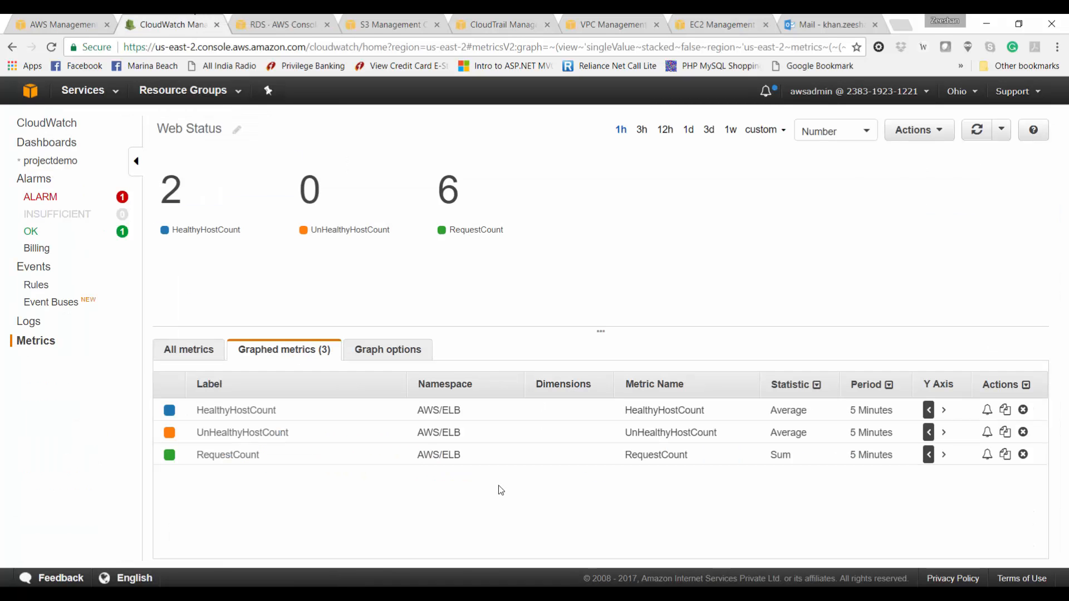
key("ctrl+1")
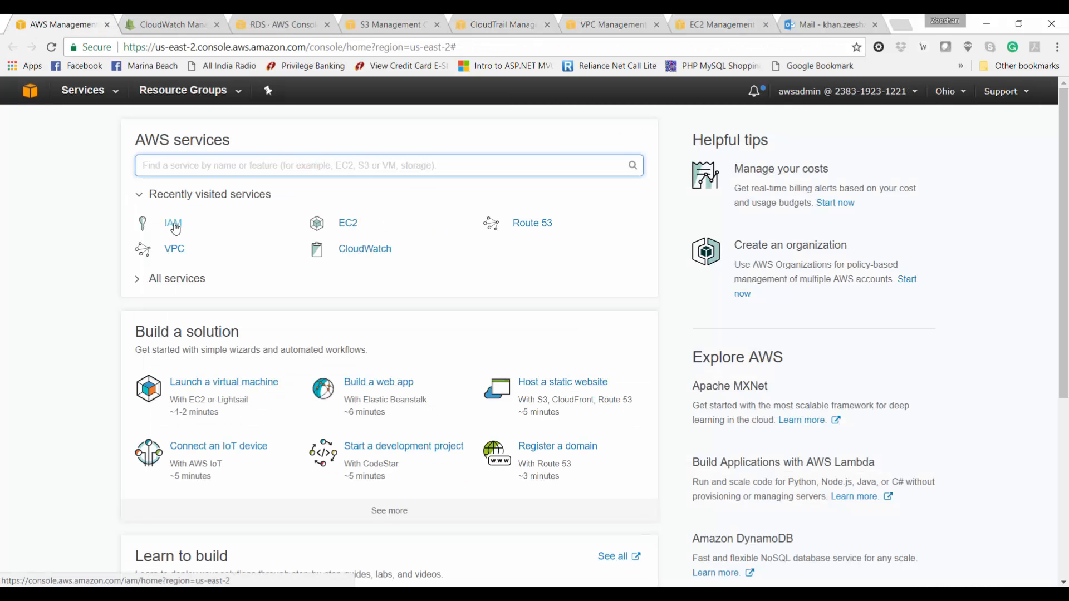
Step: Start a new IAM user projectstopstart with programmatic access
left_click(173, 224, "ctrl")
left_click(166, 22)
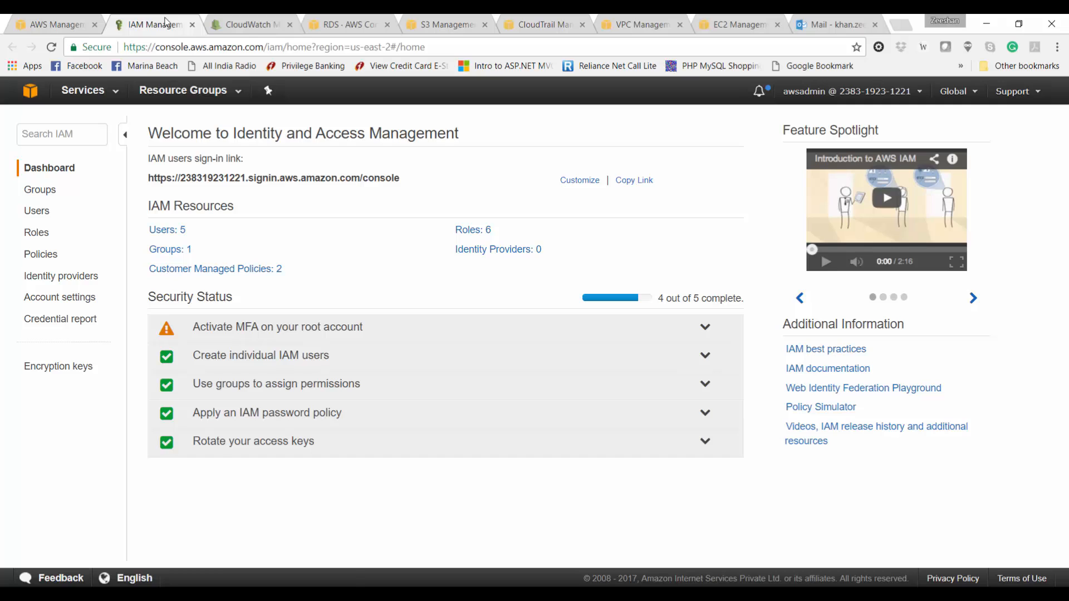
left_click(44, 214)
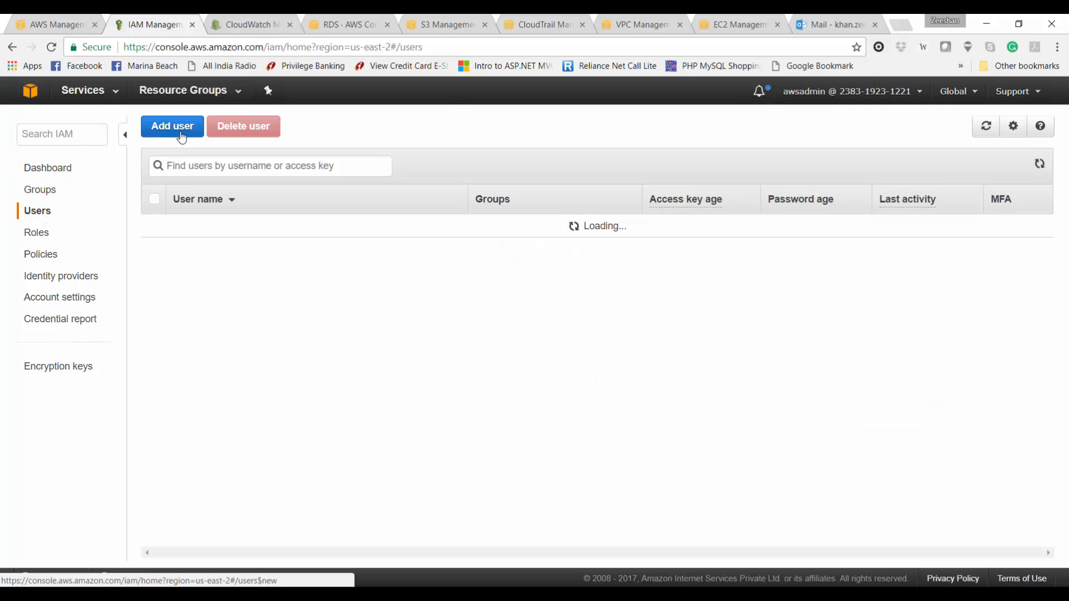
left_click(182, 137)
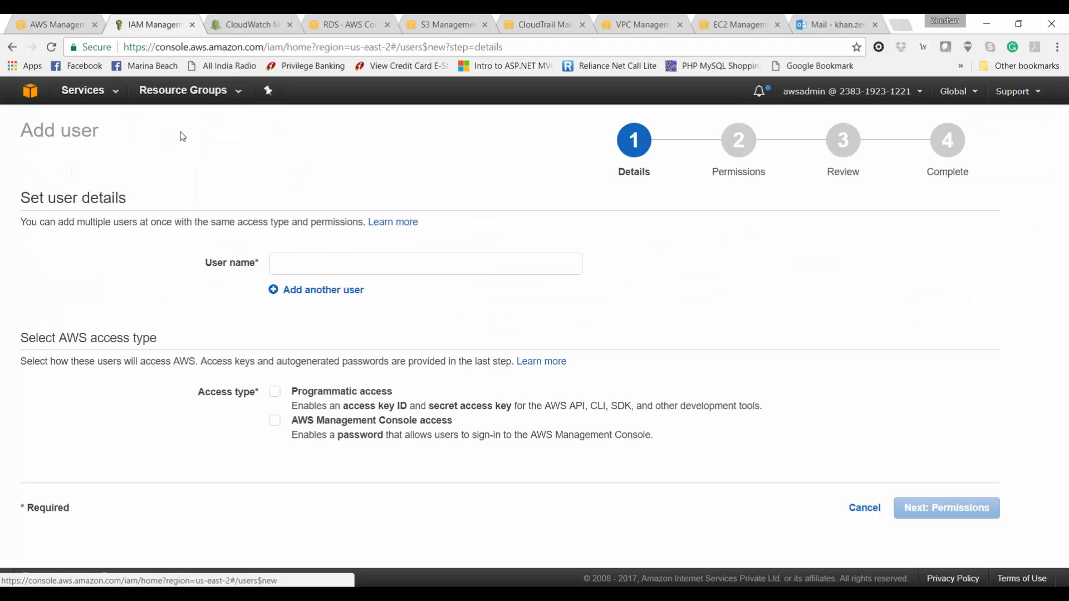
left_click(285, 260)
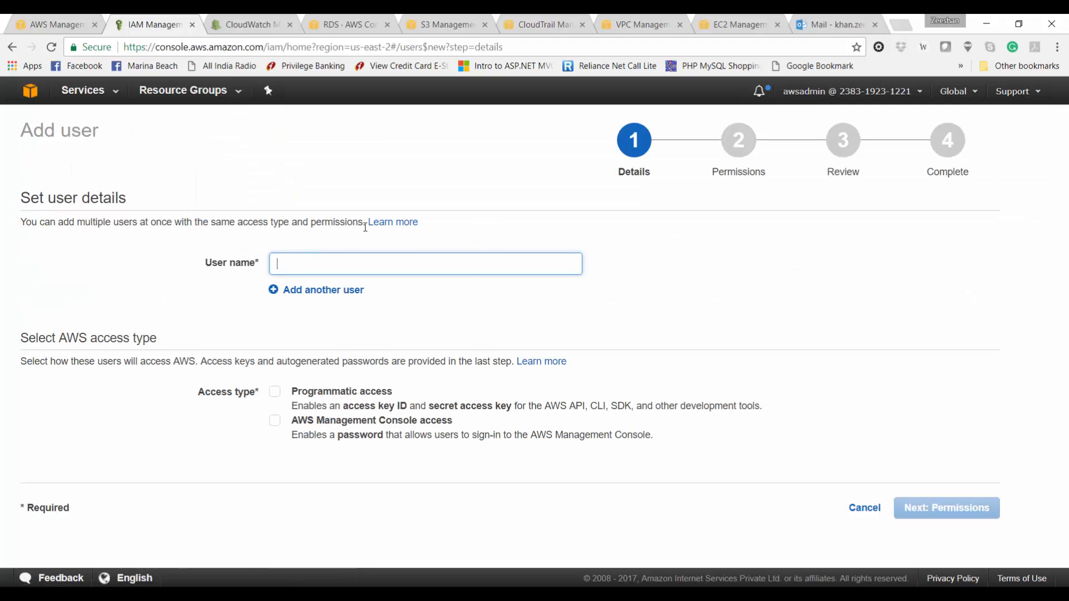
type("projectstopstart")
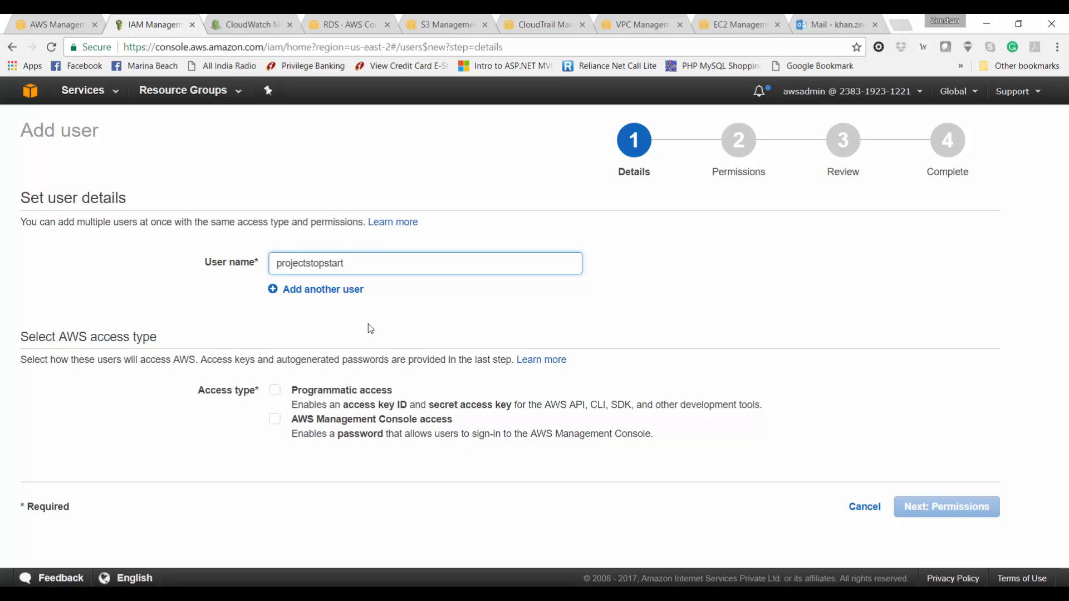
left_click(275, 390)
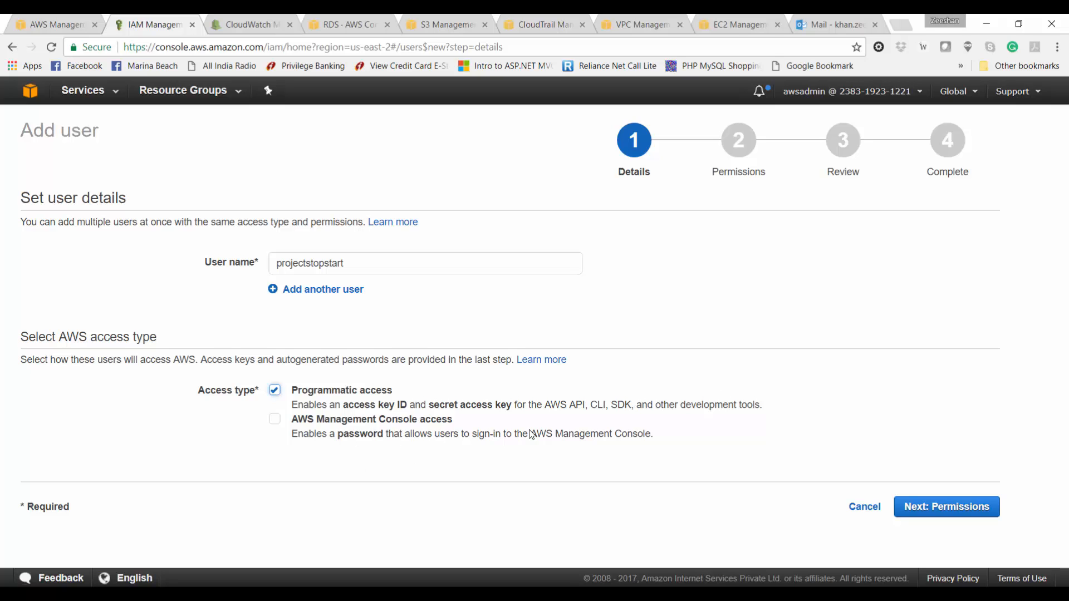
left_click(933, 511)
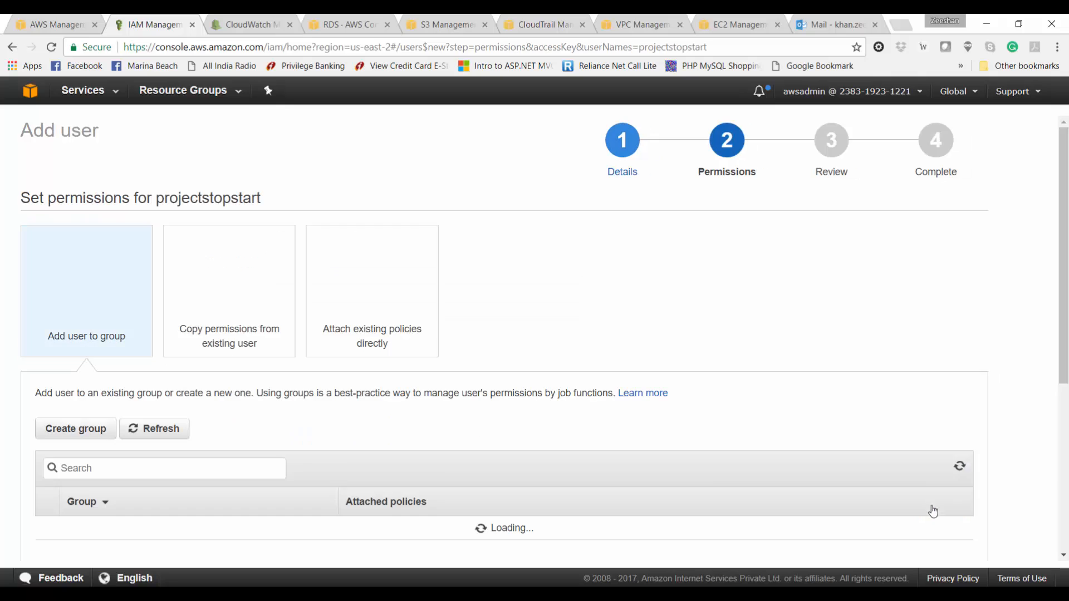
Step: Attach the AmazonRDSFullAccess policy directly and advance to review
left_click(367, 290)
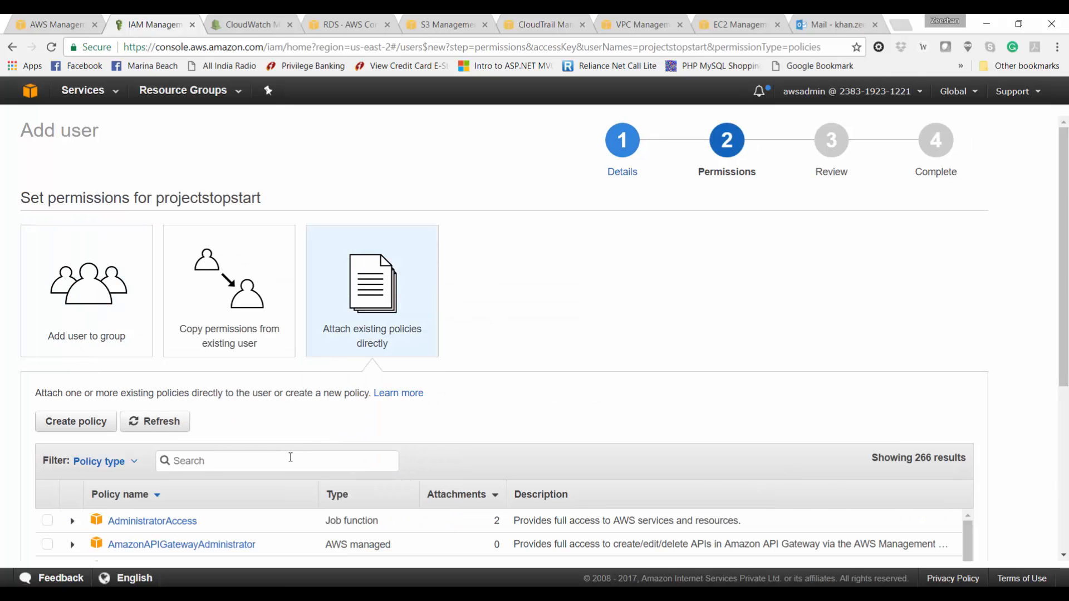
left_click(290, 457)
type("rdsful")
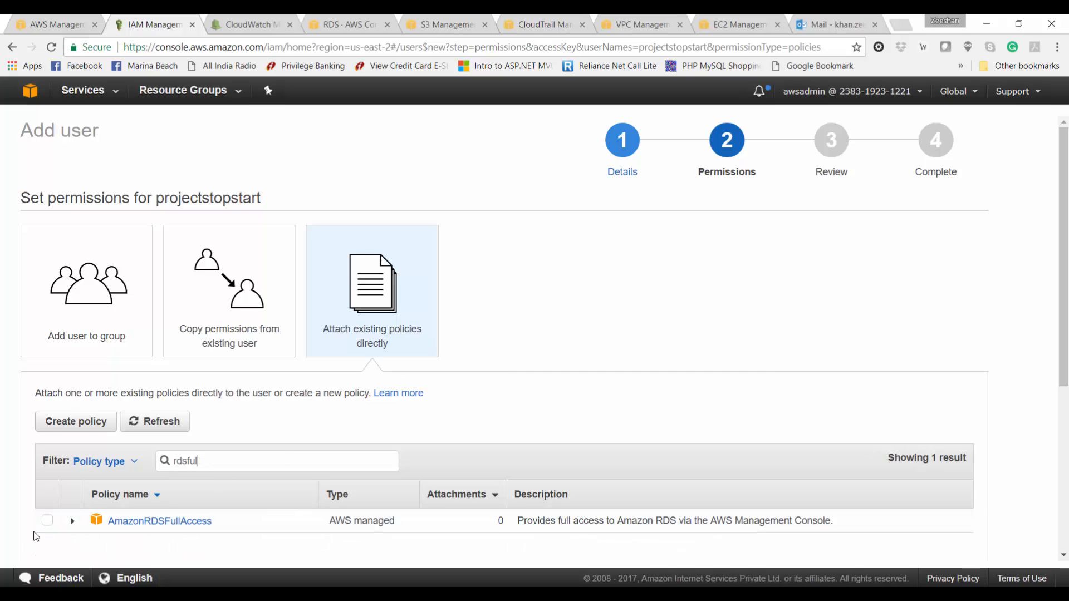
left_click(47, 521)
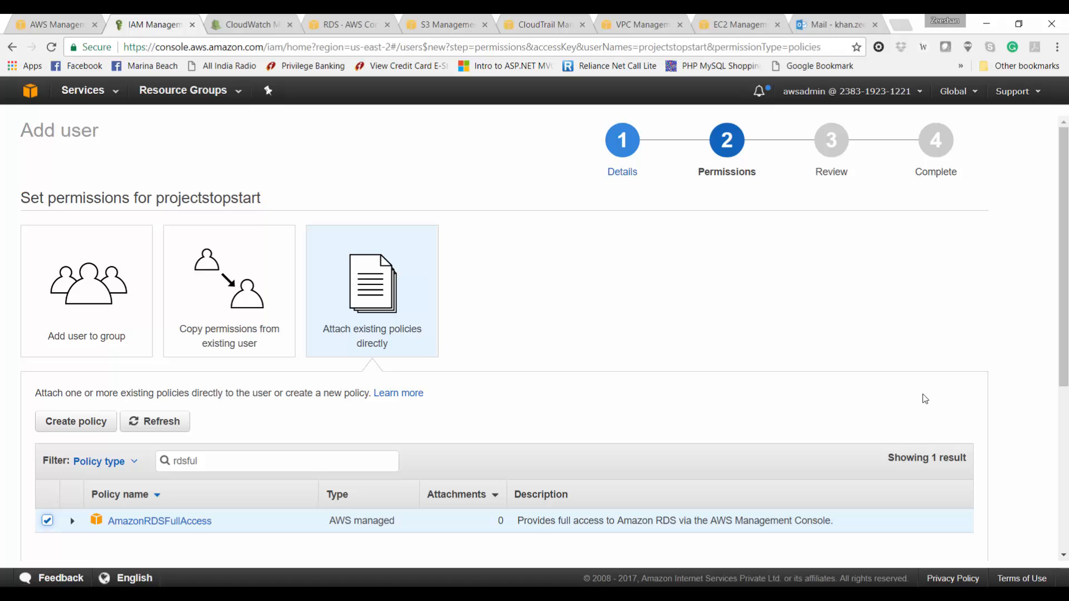
scroll(925, 399, "down", 5)
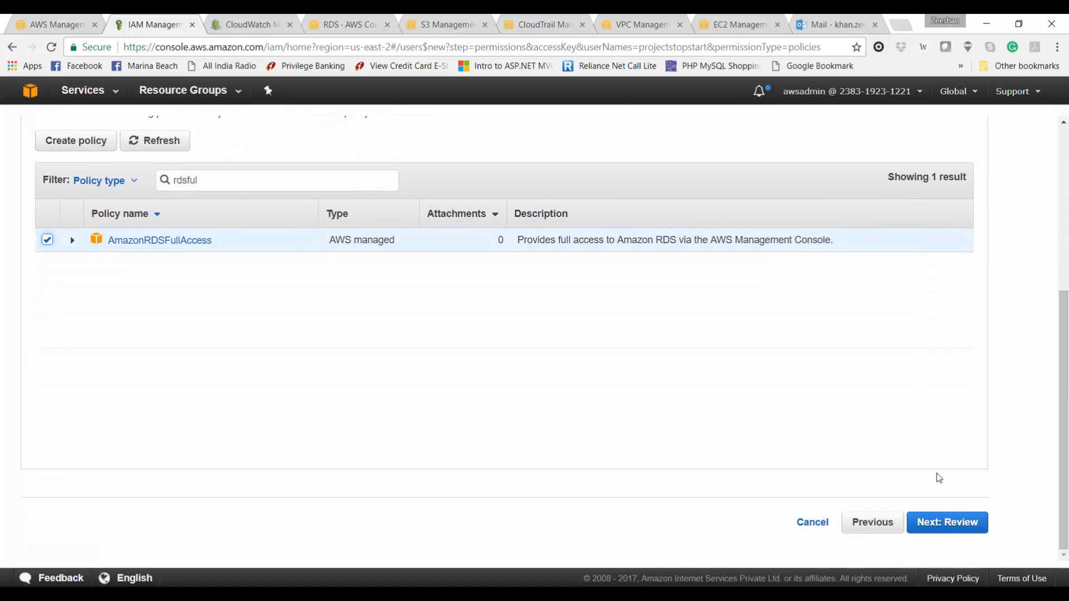
left_click(947, 526)
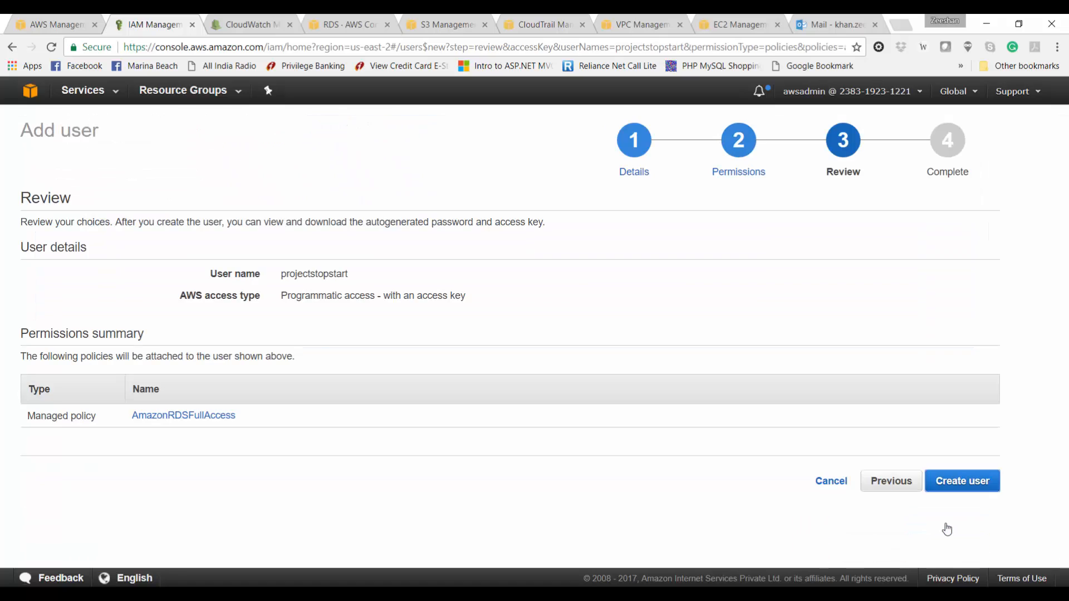
Step: Create projectstopstart and paste its access key ID into a new Notepad note
left_click(970, 485)
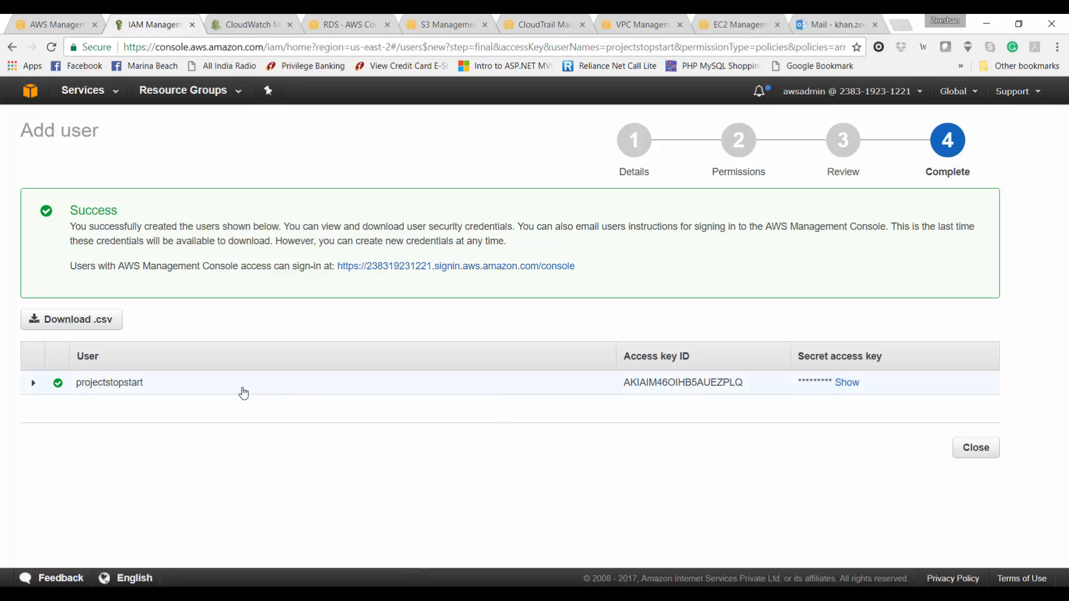
double_click(647, 384)
key("ctrl+c")
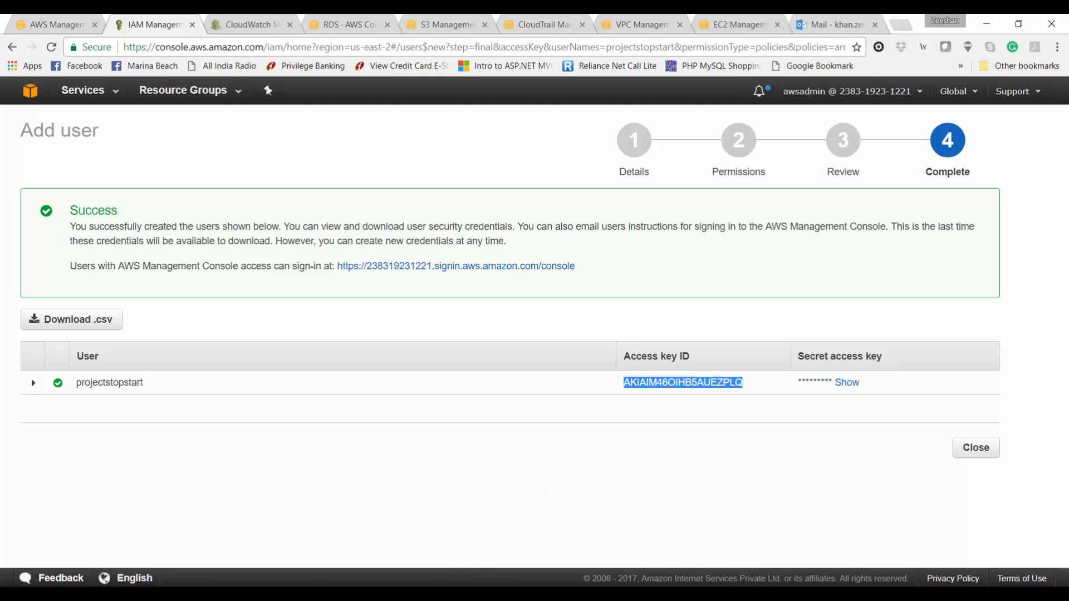
mouse_move(396, 595)
key("super")
type("no")
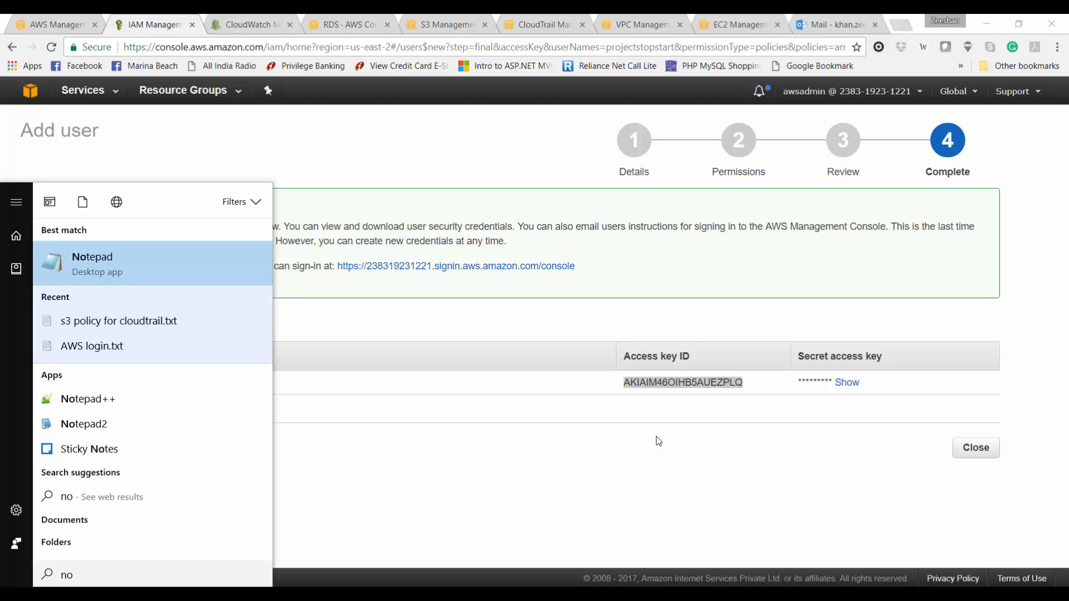
key("Return")
key("ctrl+v")
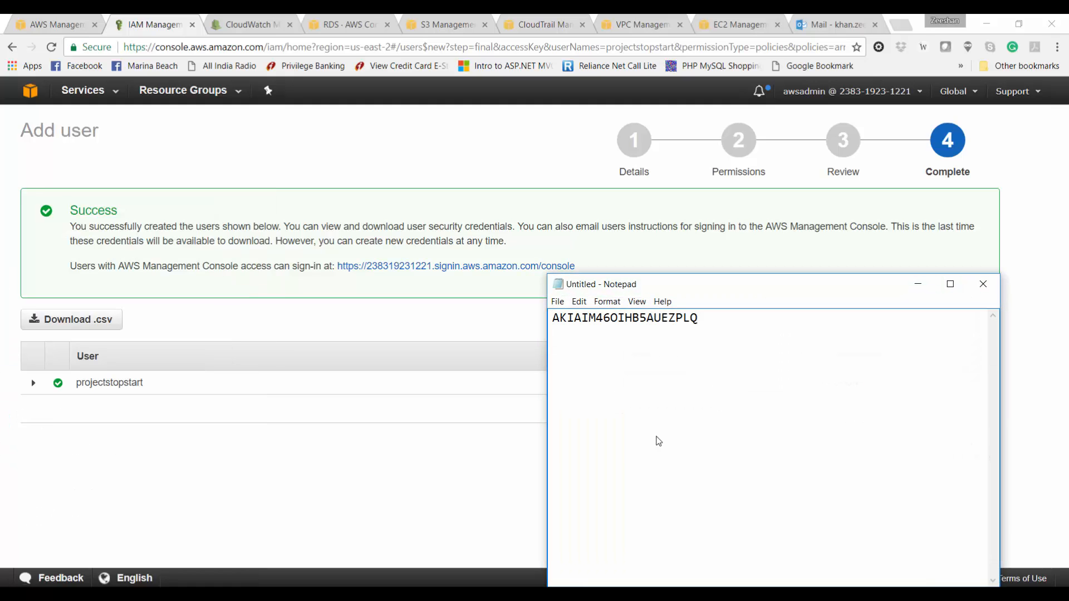
key("Return")
key("alt+Tab")
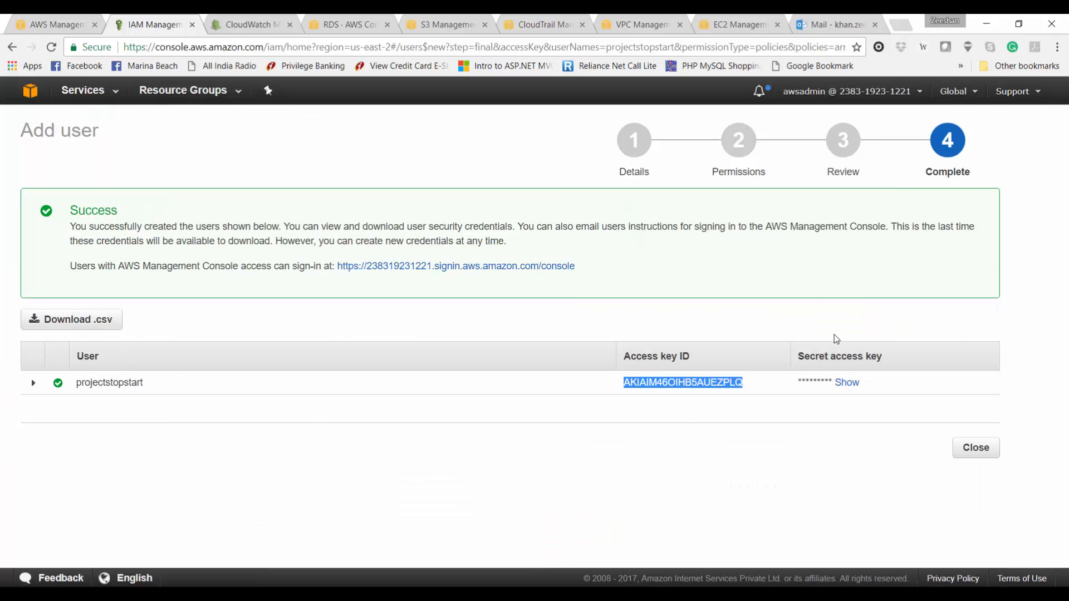
left_click(851, 384)
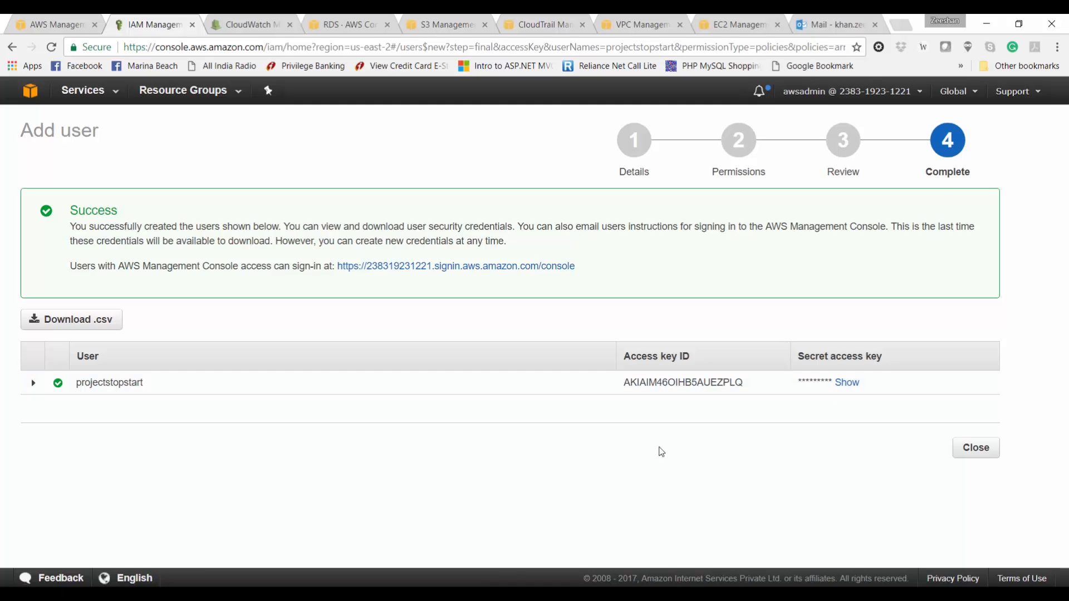
Step: Clear the Command Prompt and run aws configure
key("alt+Tab")
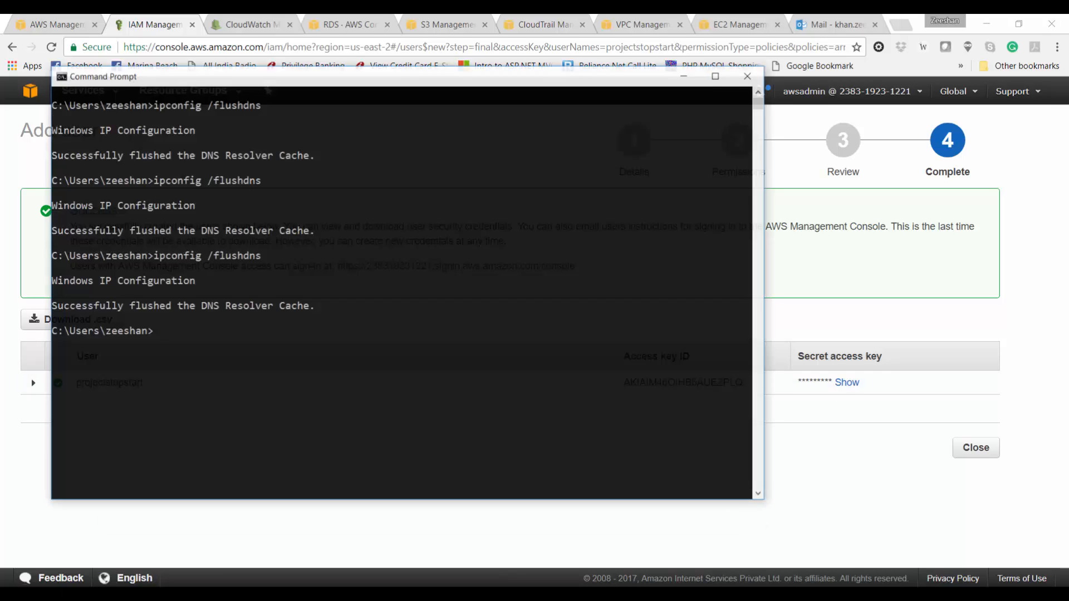
type("cls")
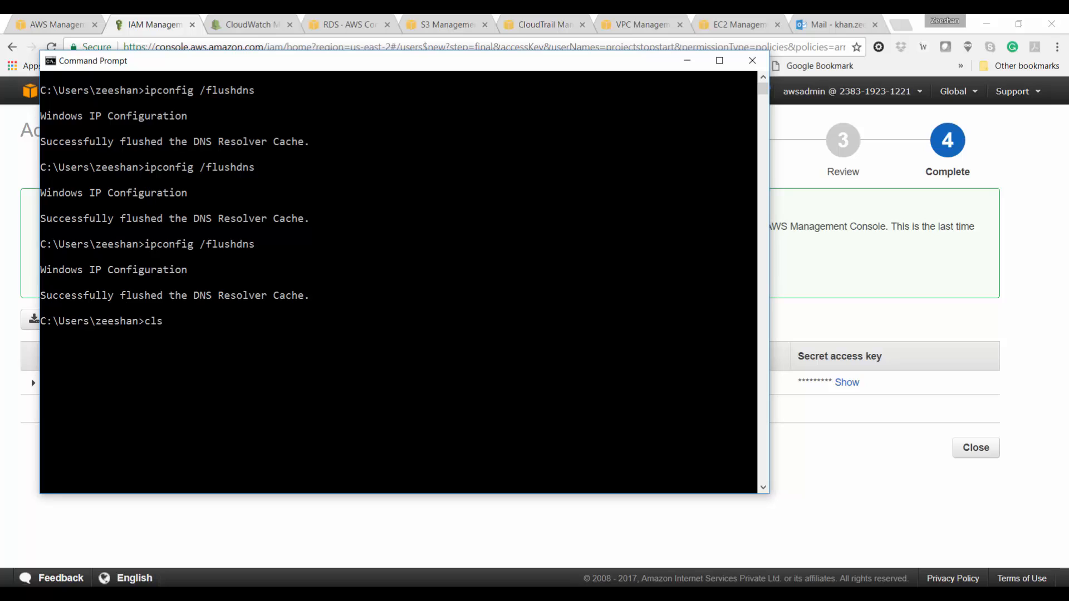
key("Return")
type("aws c")
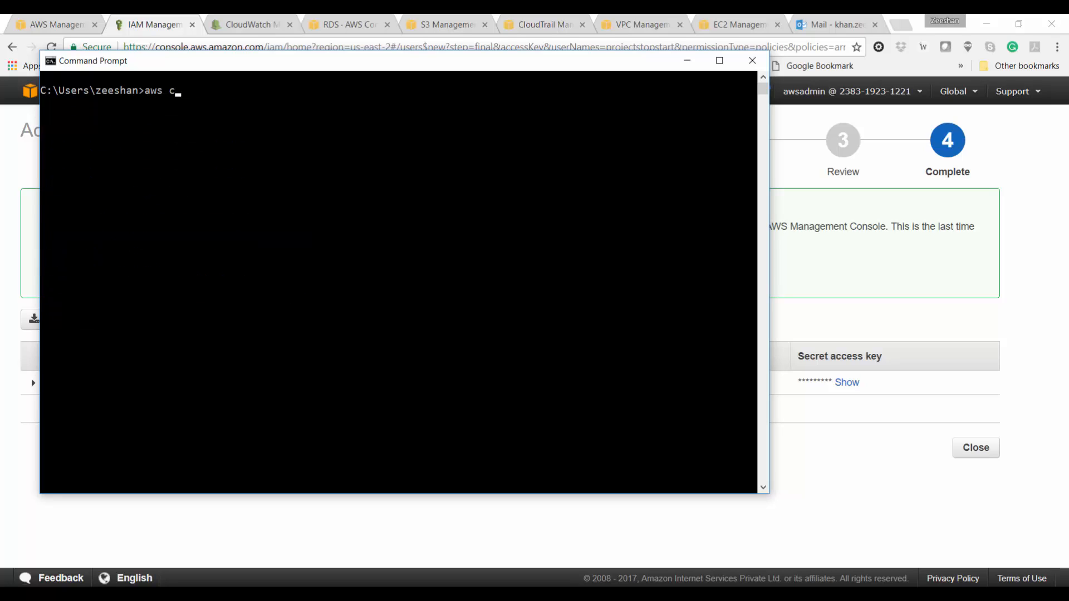
type("onfigure")
key("Return")
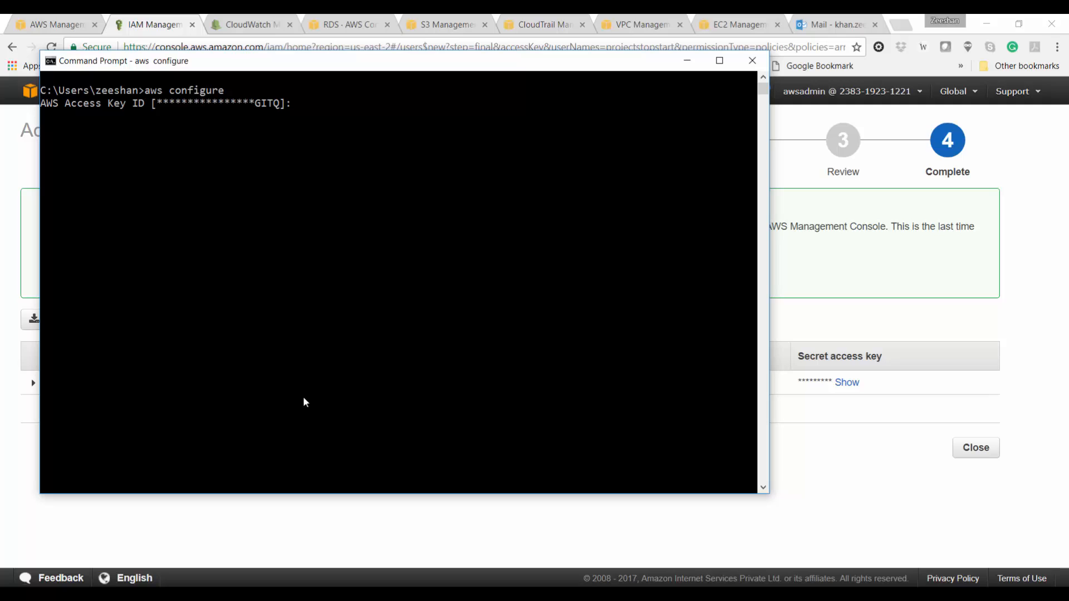
Step: Paste the new user's access key ID at the prompt
right_click(363, 64)
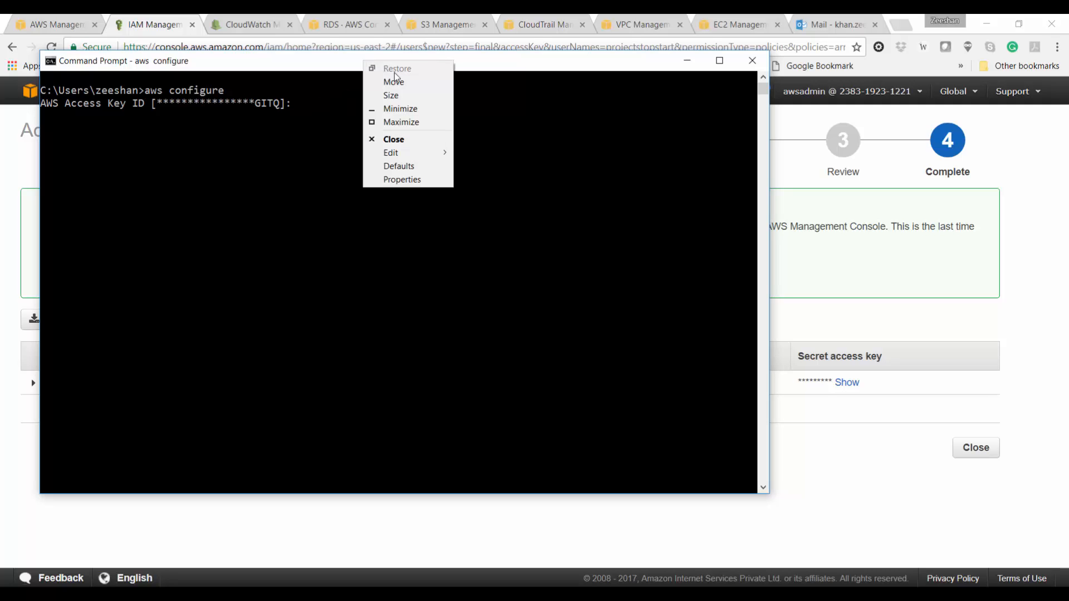
mouse_move(435, 154)
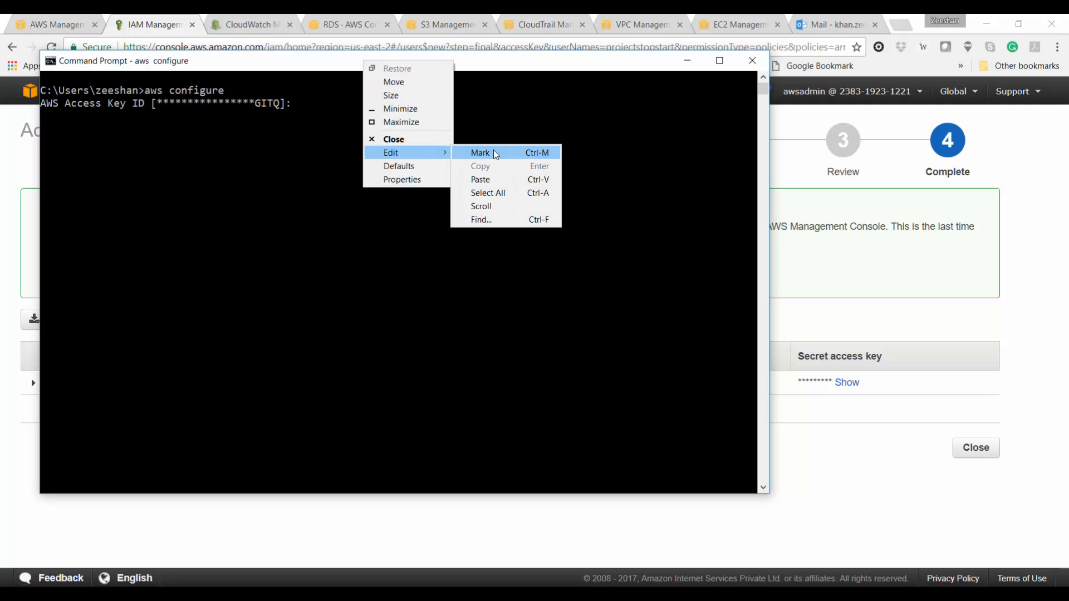
left_click(508, 179)
key("Return")
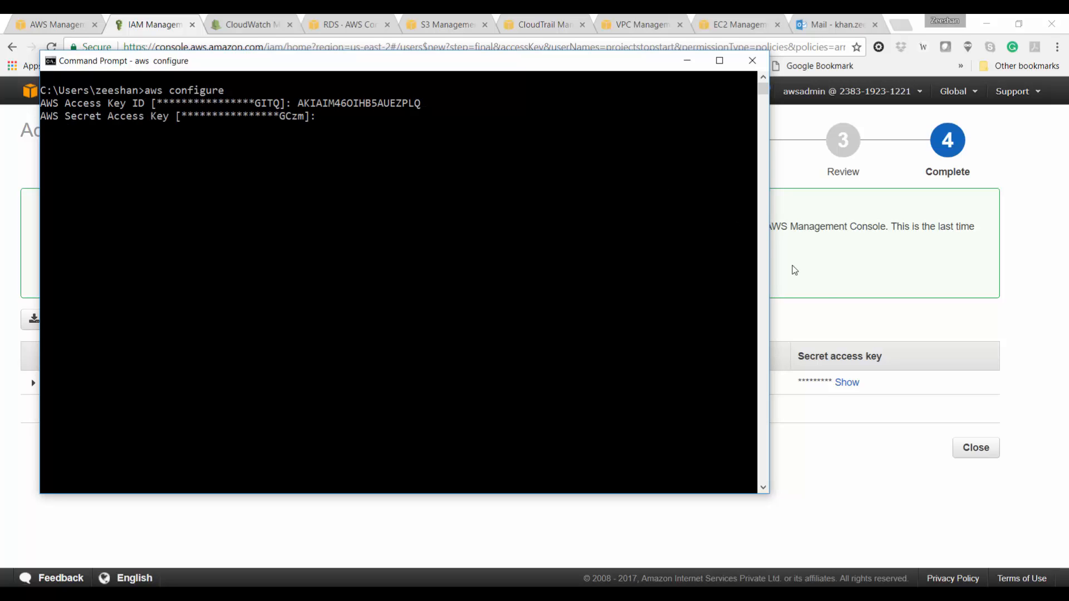
Step: Paste the secret access key and keep the default us-east-2 region and json output
left_click(846, 384)
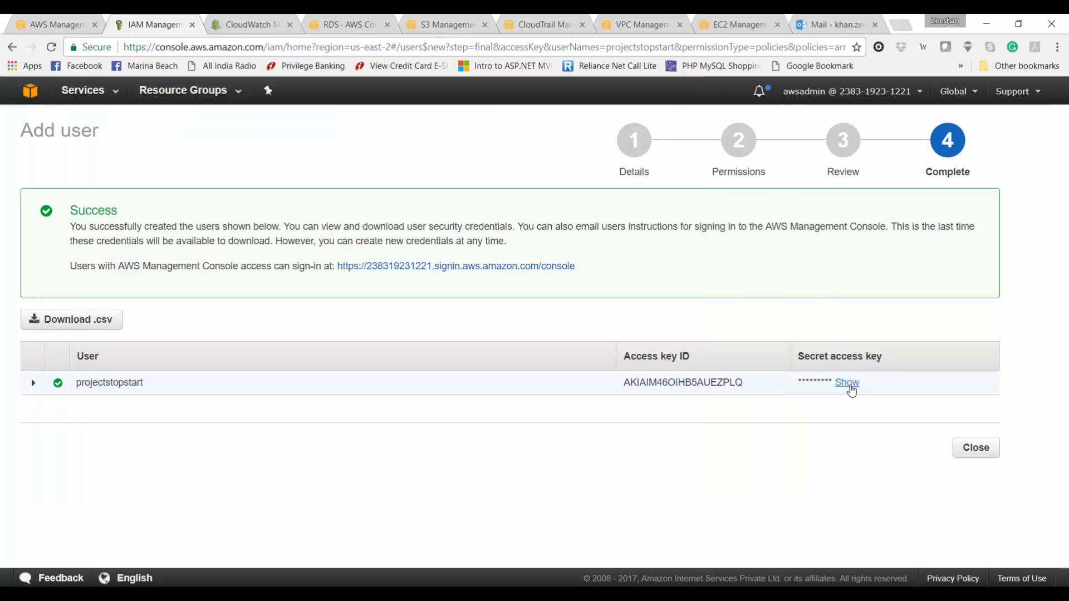
double_click(851, 390)
key("alt+Tab")
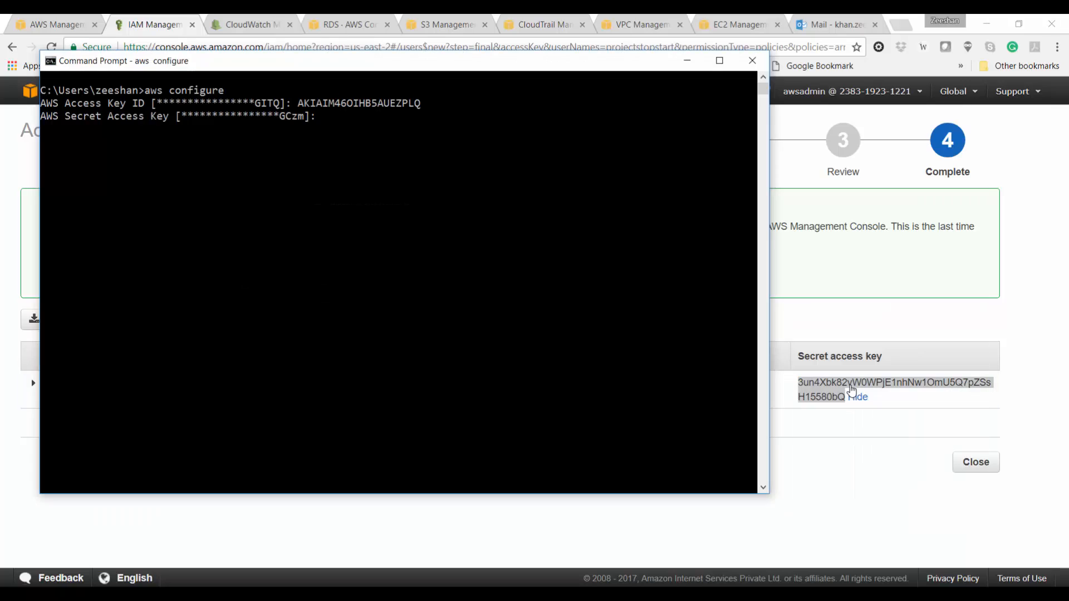
key("alt+Tab")
left_click(857, 397)
key("alt+Tab")
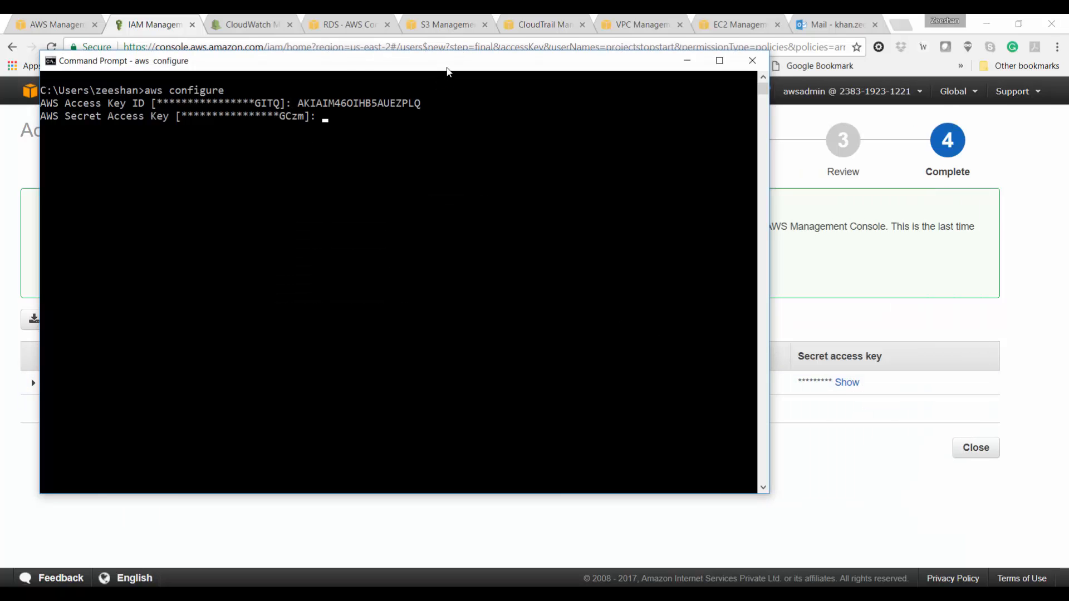
right_click(447, 72)
mouse_move(508, 160)
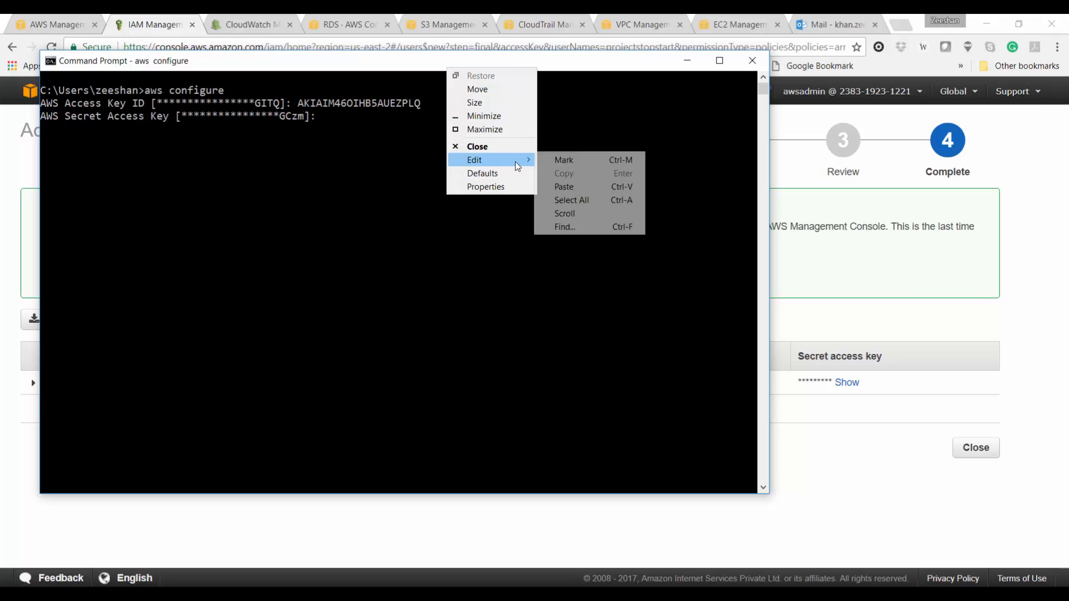
left_click(571, 187)
key("Return")
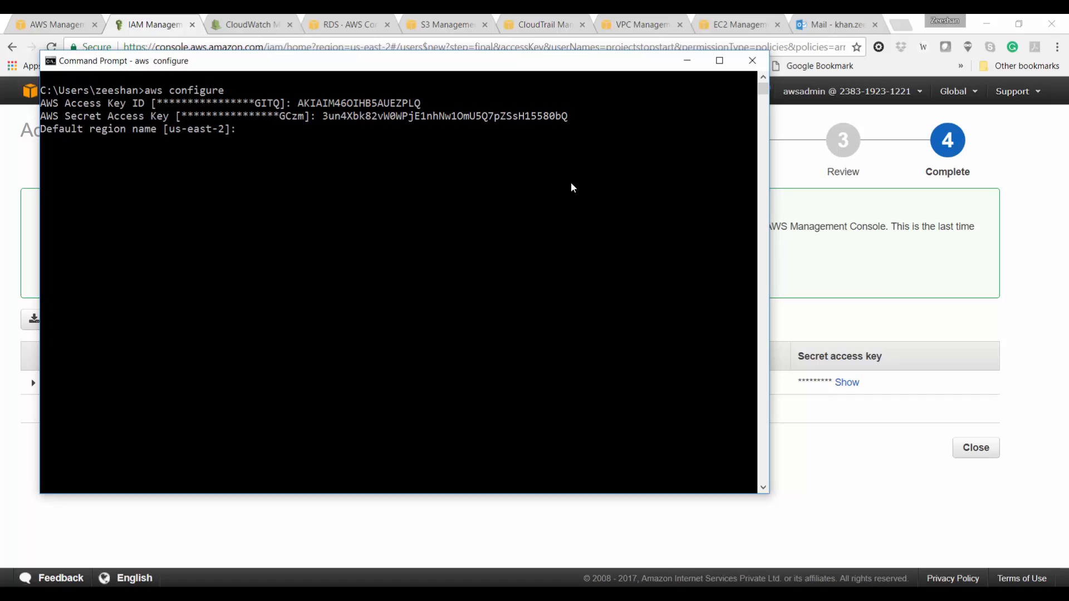
key("Return")
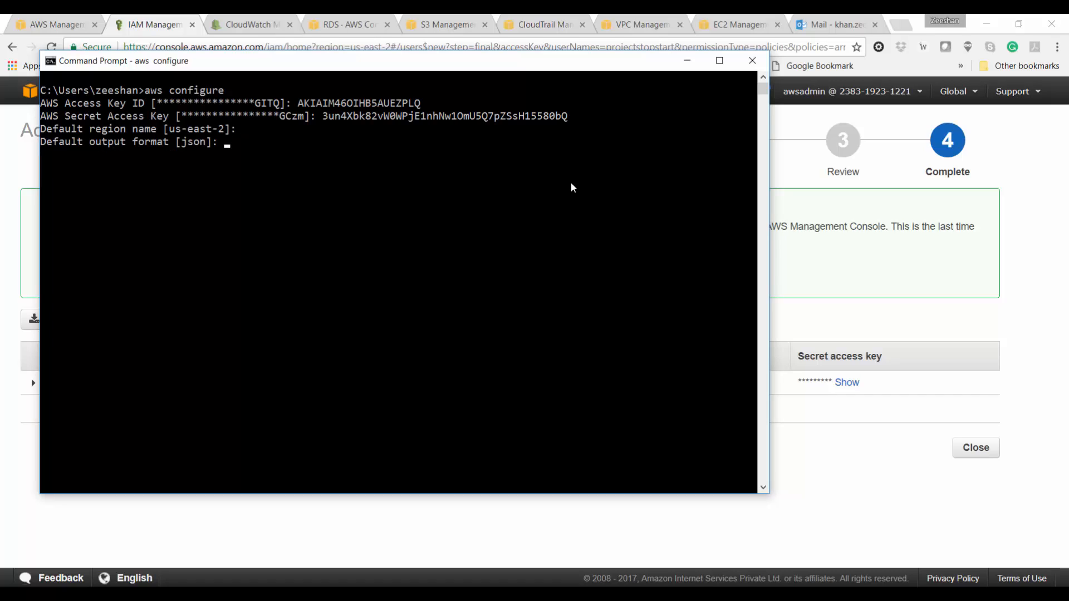
key("Return")
Step: Clear the screen and list RDS instances with aws rds describe-db-instances
type("cls")
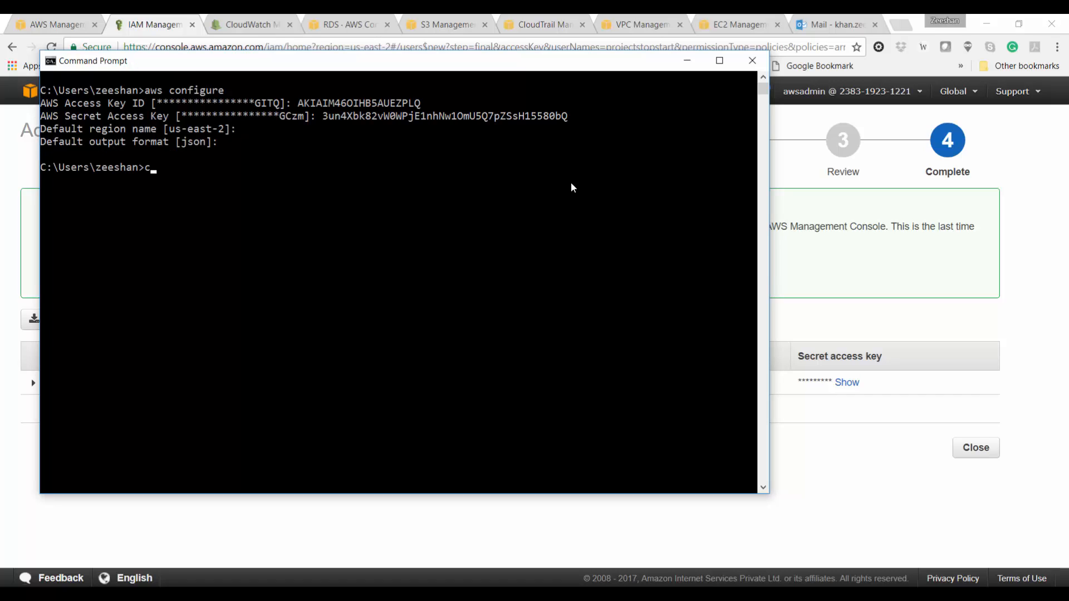
key("Return")
type("aws ")
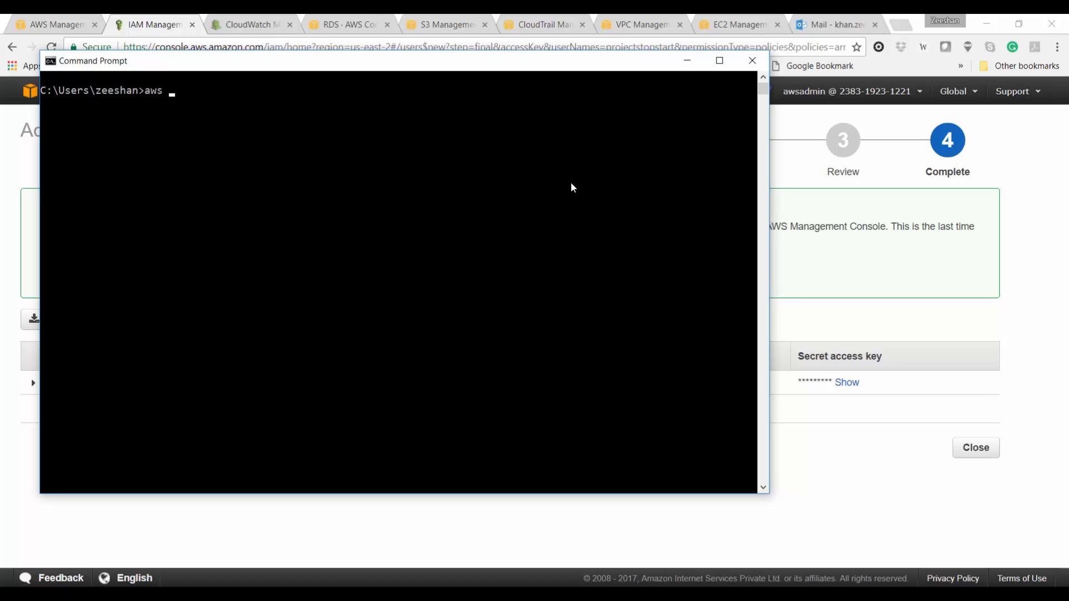
type("rds describe-db-instances")
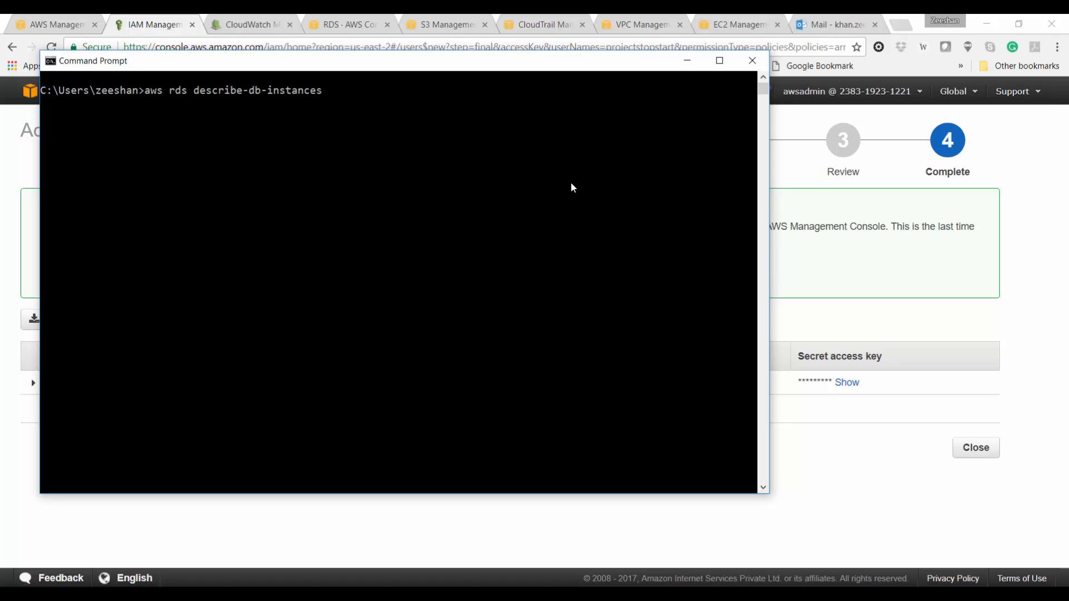
key("Return")
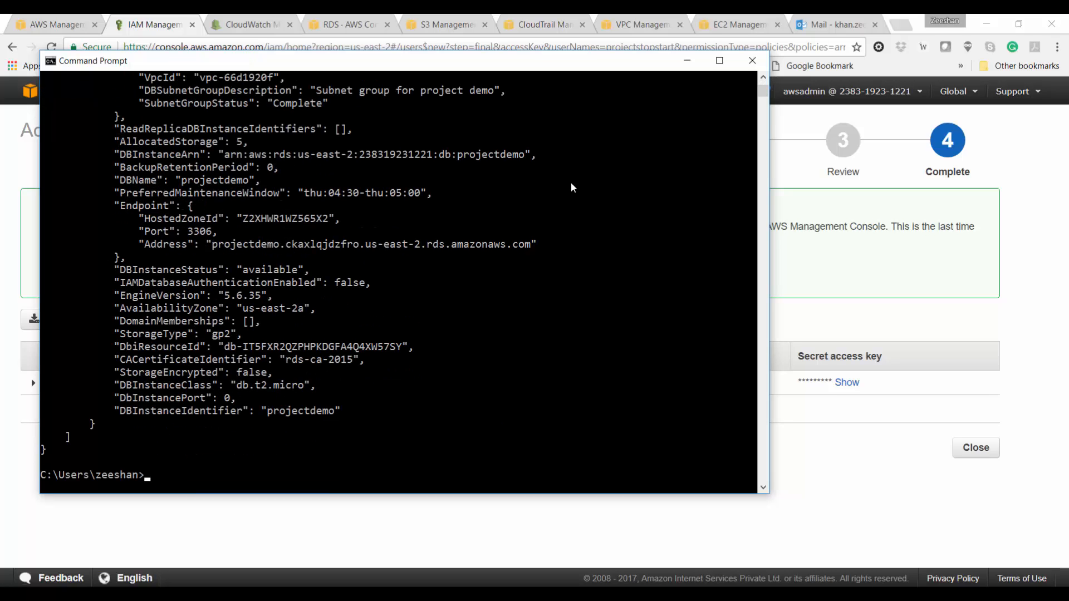
scroll(324, 234, "up", 11)
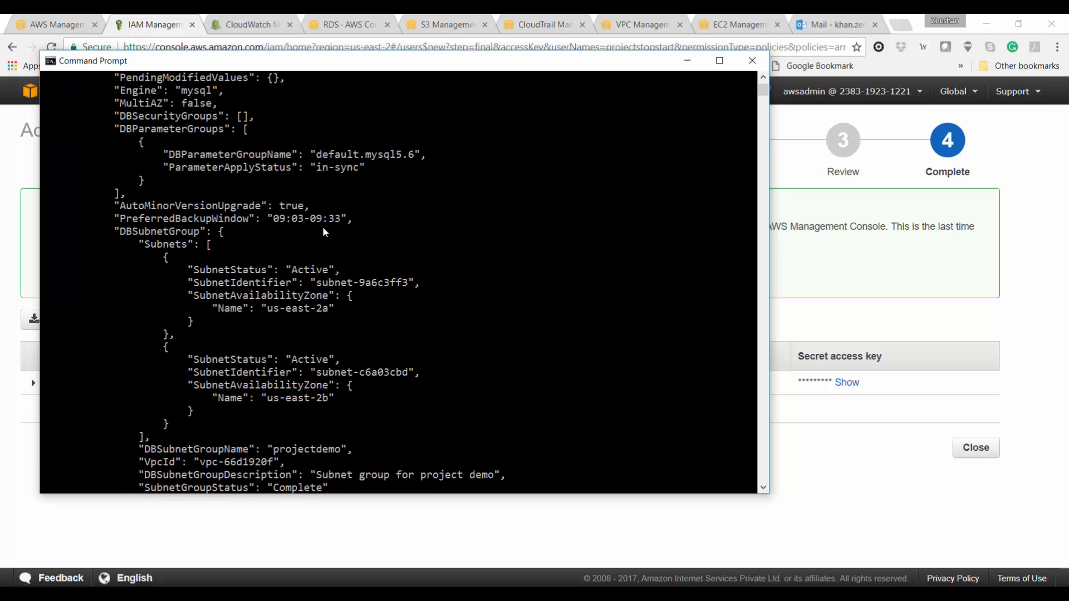
scroll(324, 234, "up", 7)
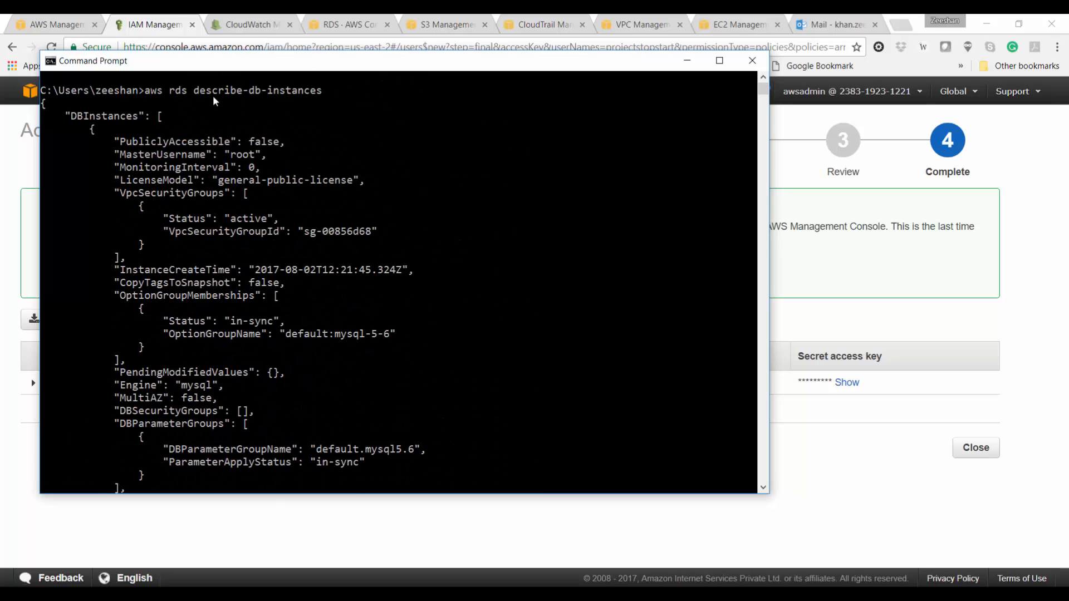
scroll(152, 262, "down", 20)
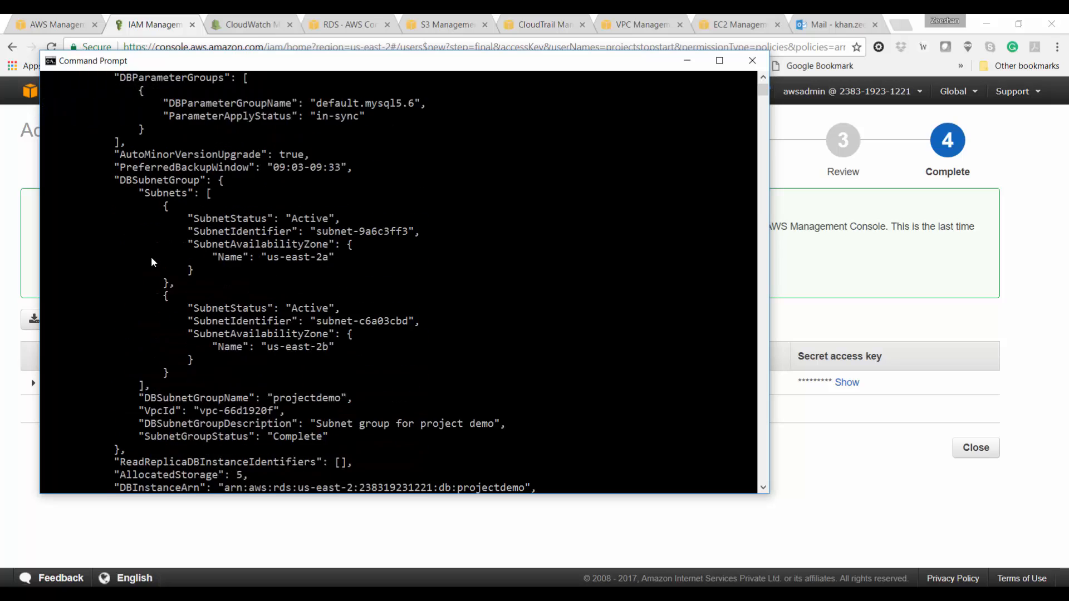
scroll(151, 265, "up", 6)
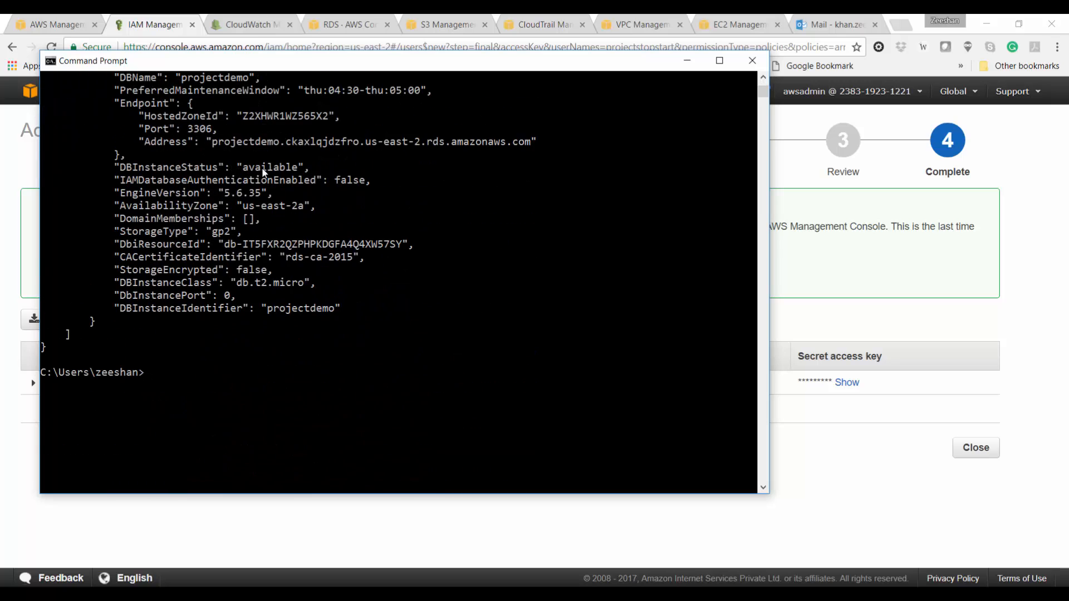
Step: Mark the available status and copy the projectdemo instance identifier
double_click(264, 168)
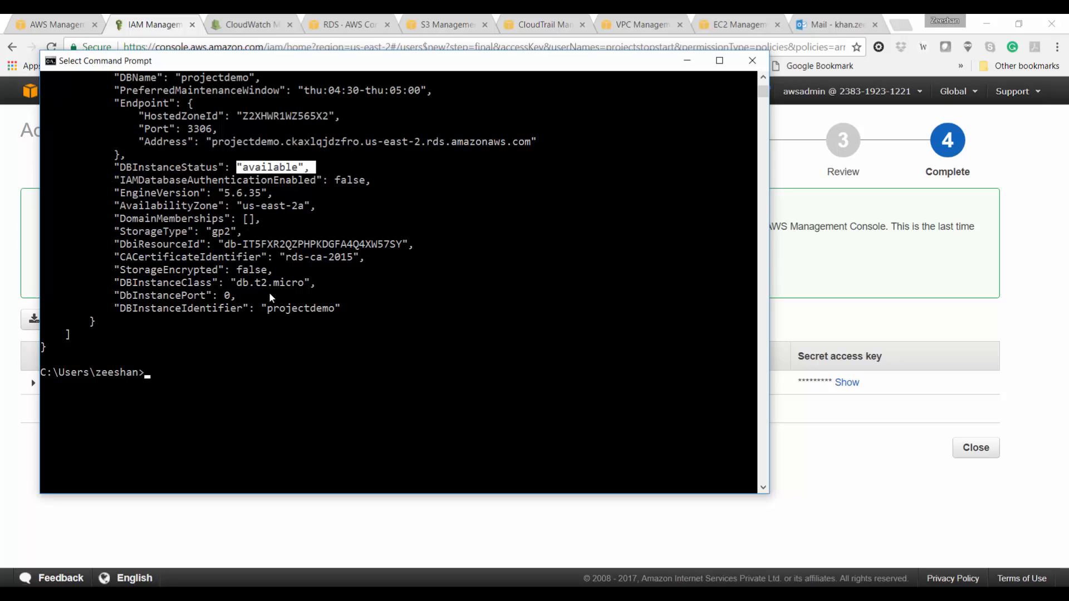
double_click(298, 309)
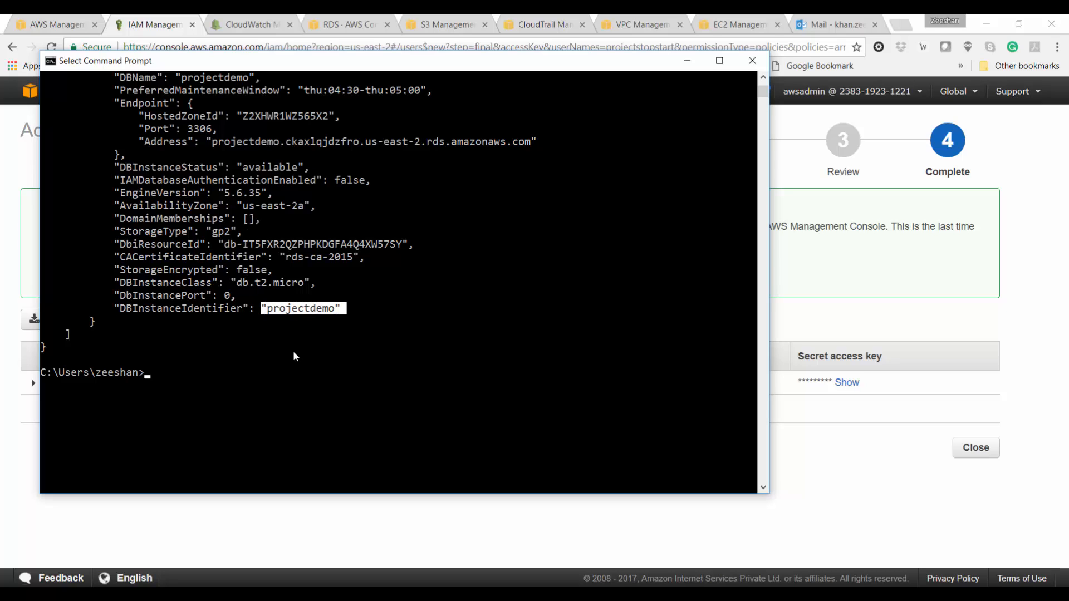
left_click(294, 372)
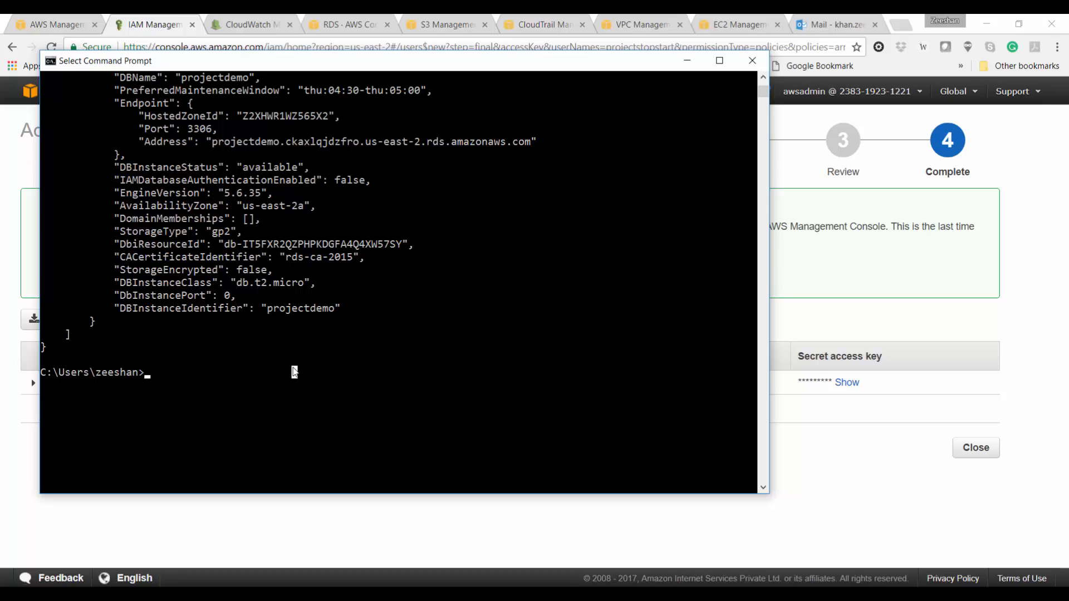
left_click(271, 372)
right_click(271, 372)
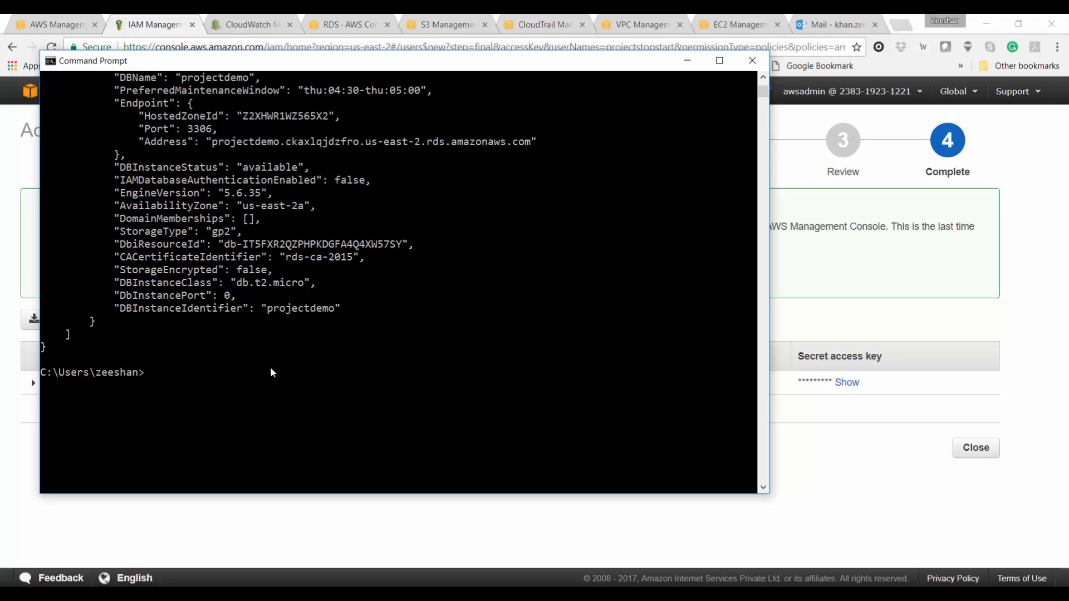
Step: Run aws rds stop-db-instance --db-instance-identifier projectdemo and confirm the stopping status
type("aws rds stop-db-instance")
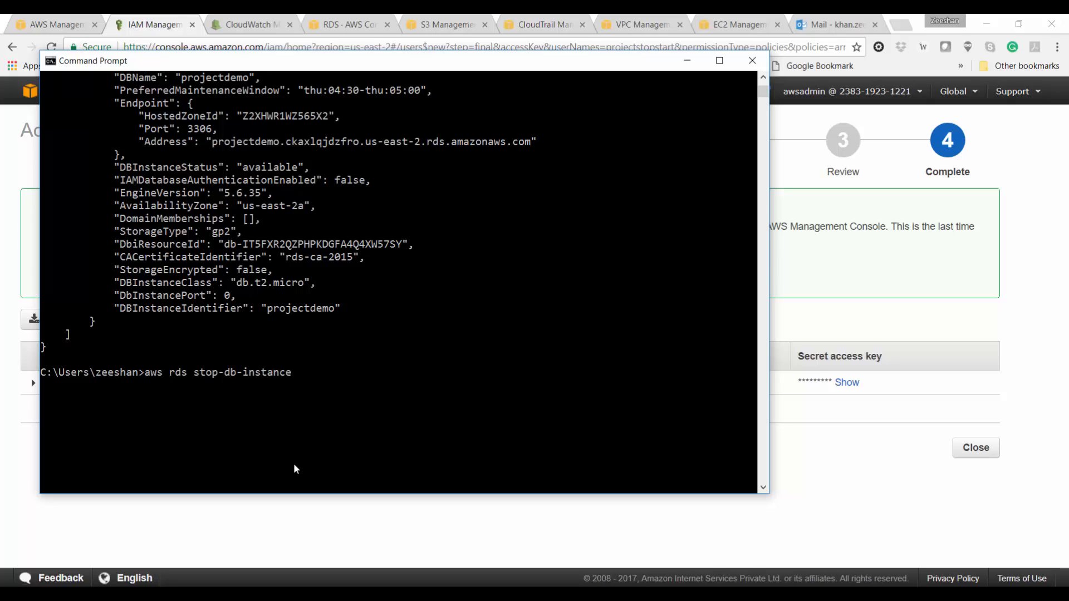
type(" --")
type("db-instance-identifier")
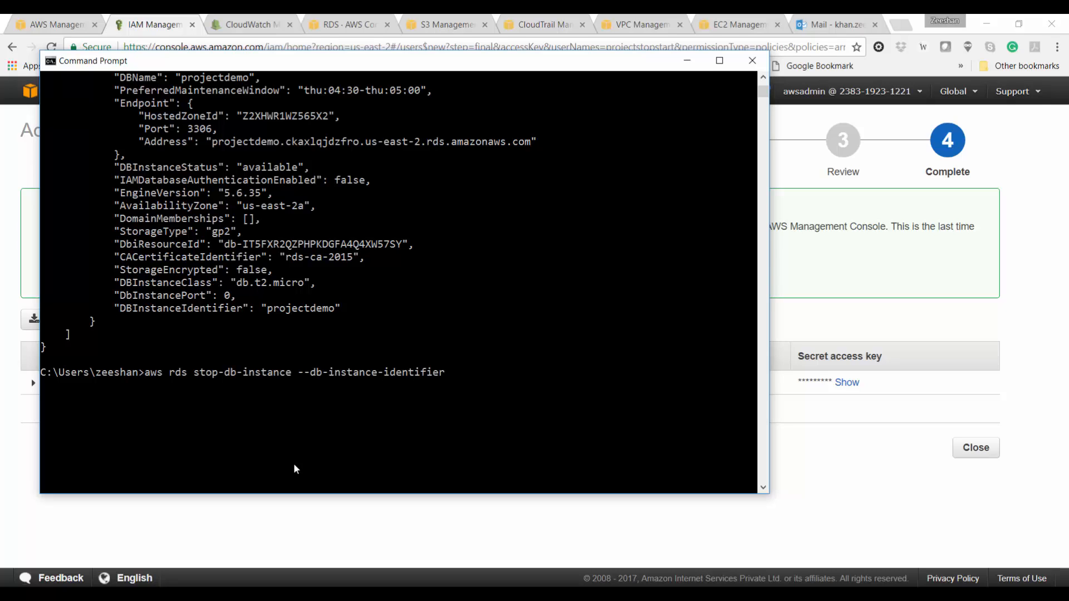
type(" projectdemo")
key("Return")
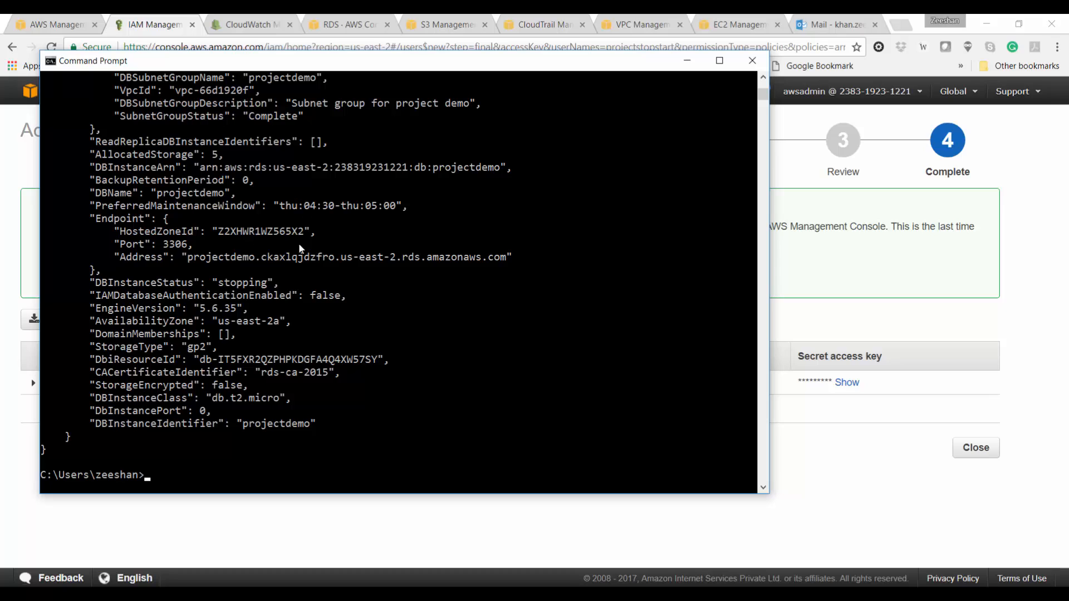
double_click(199, 284)
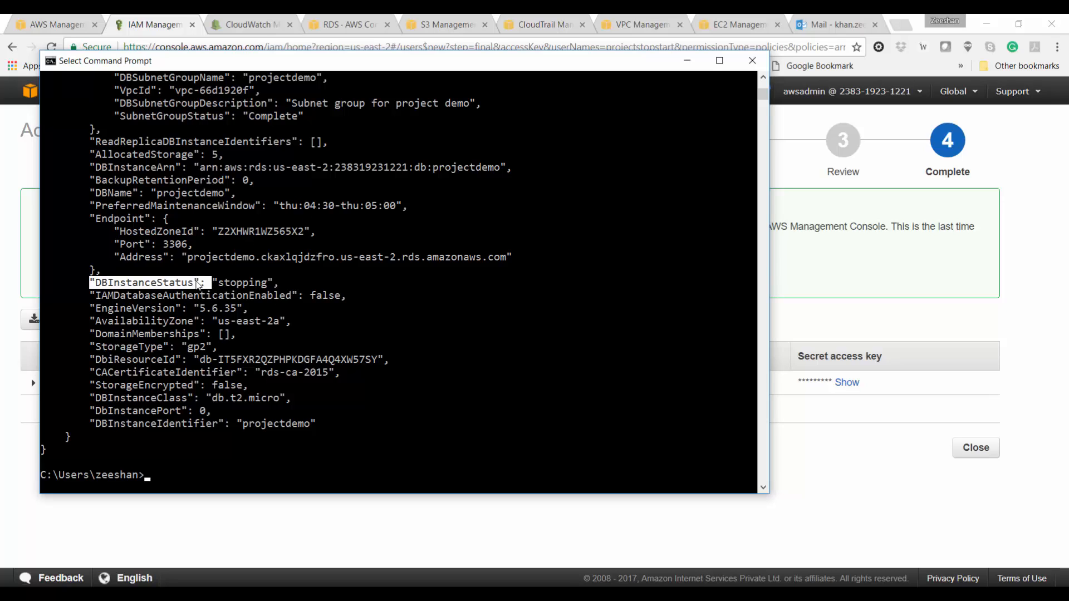
double_click(233, 284)
left_click(233, 284)
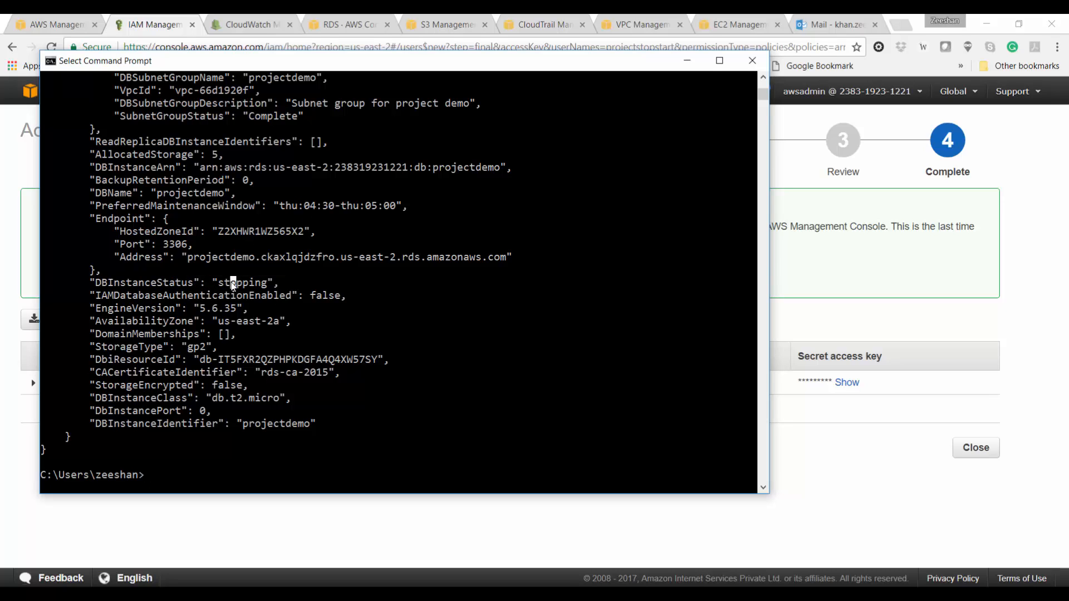
left_click(295, 312)
Step: Refresh the RDS DB instances list so projectdemo shows as stopping
left_click(367, 22)
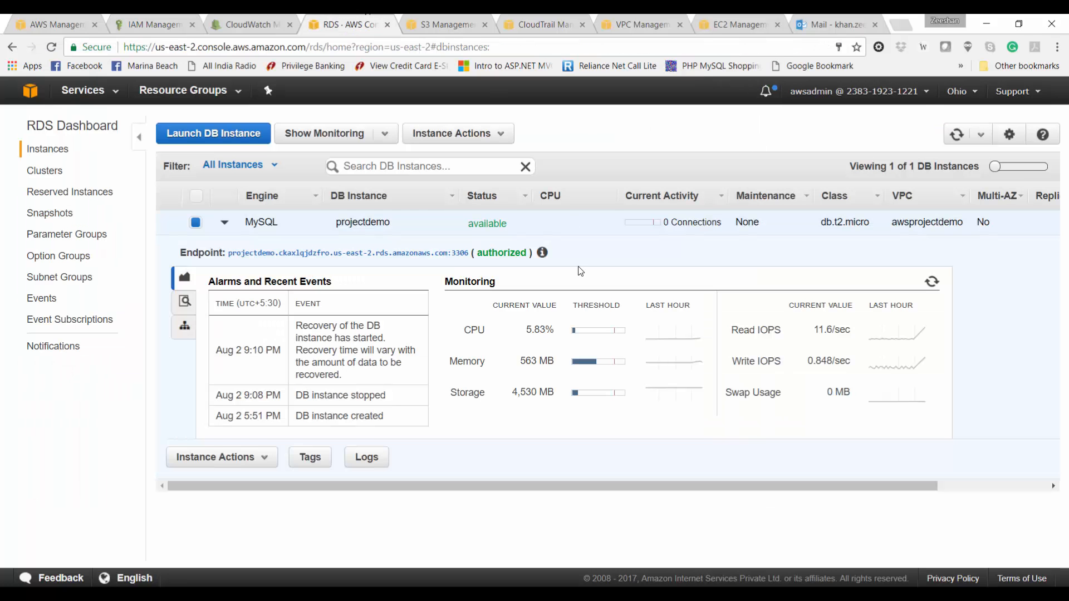
left_click(964, 142)
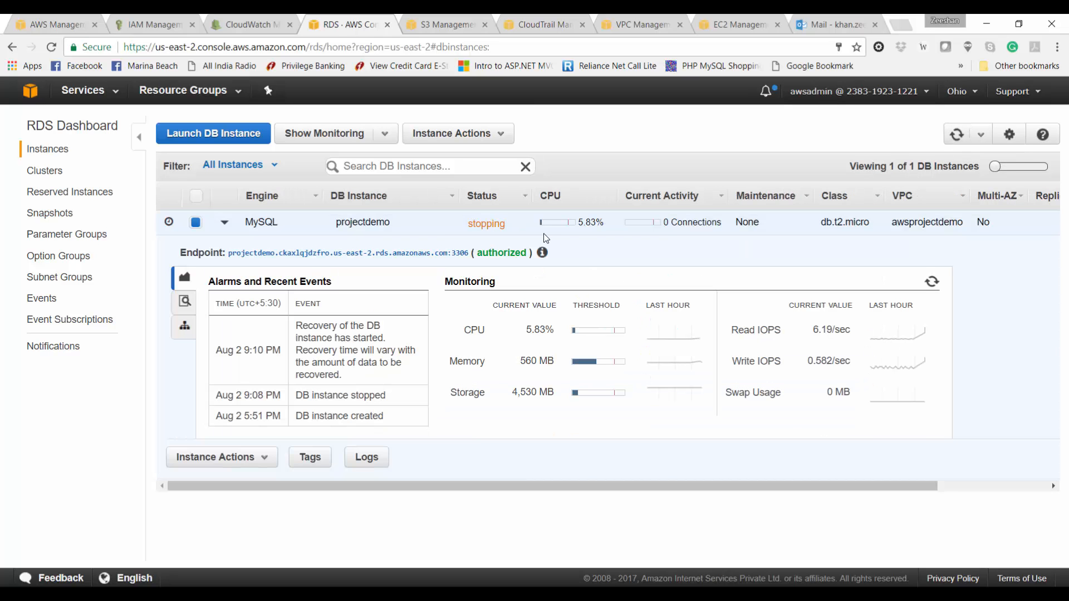
Step: From the console home, go to IAM Policies and start a custom policy with Create Your Own Policy
left_click(61, 25)
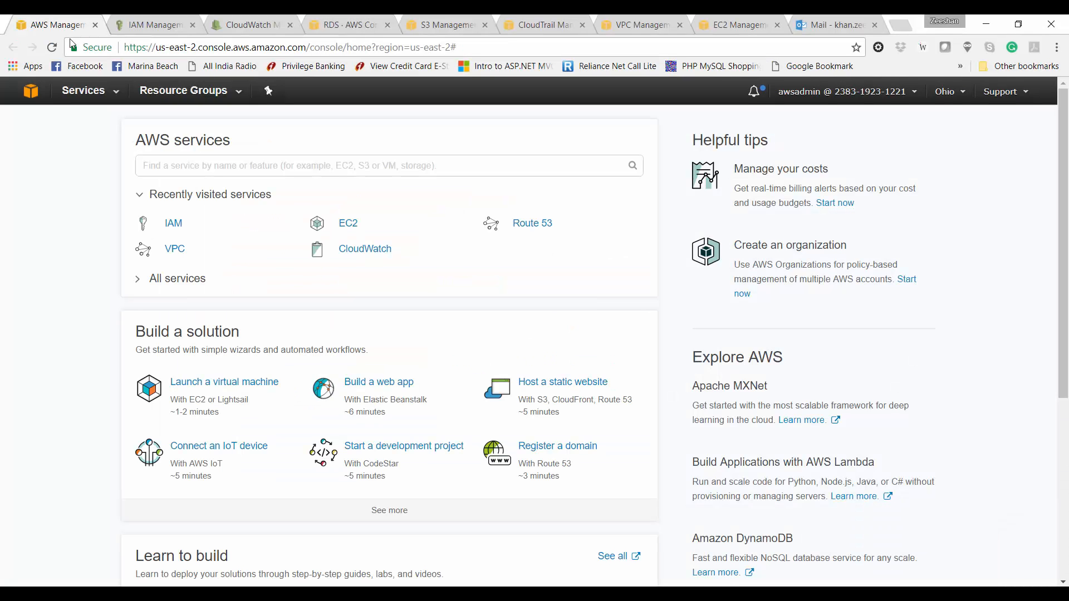
left_click(132, 22)
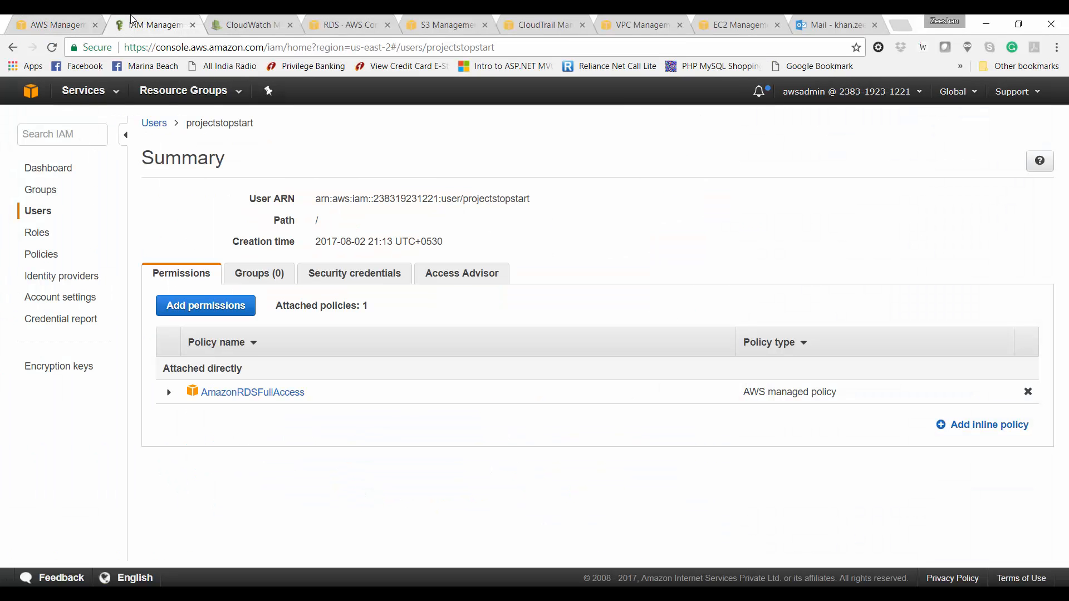
left_click(37, 257)
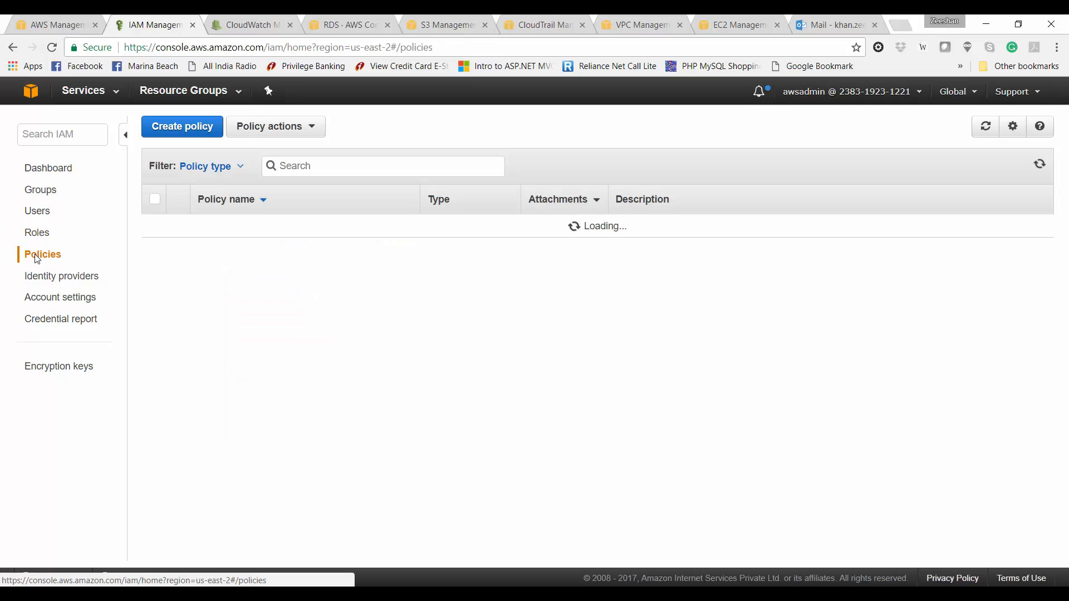
left_click(183, 127)
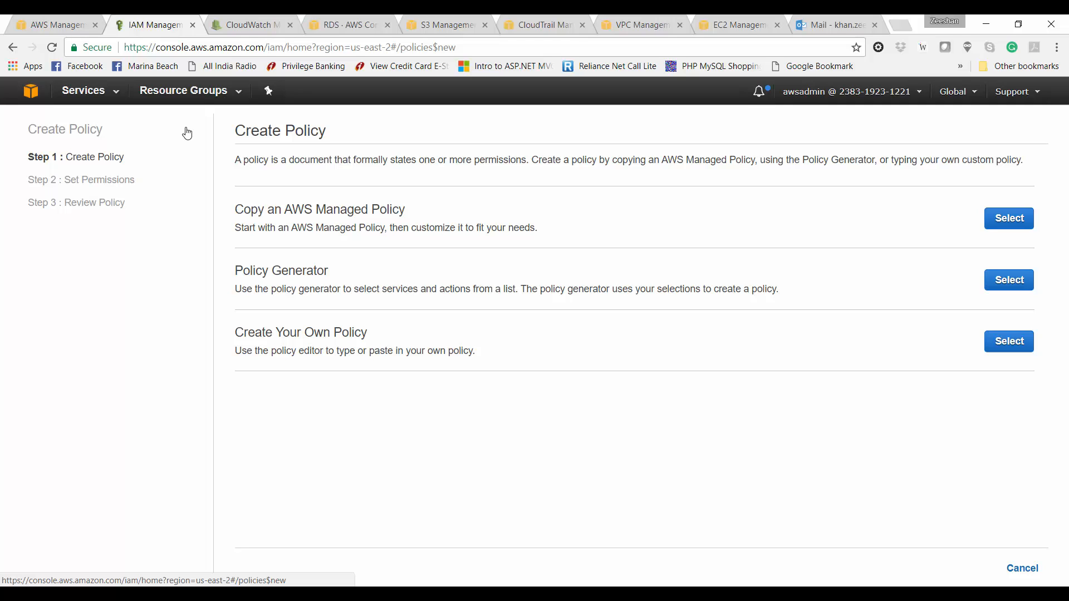
left_click(1006, 345)
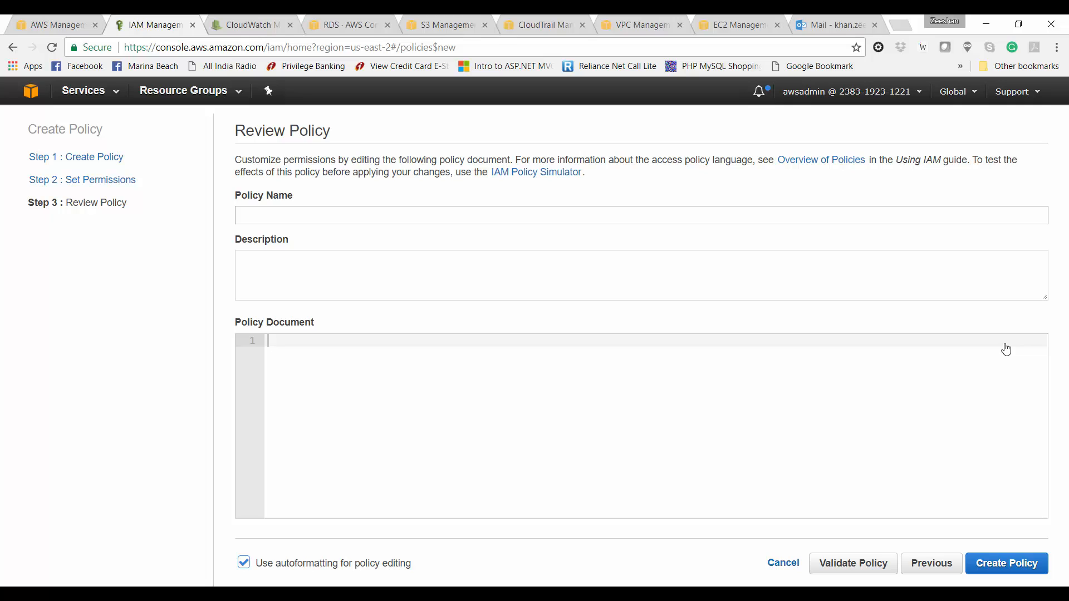
Step: Name the policy RDSManagementPolicy, describe it as 'Policy for RDS access', and open the JSON braces
left_click(453, 215)
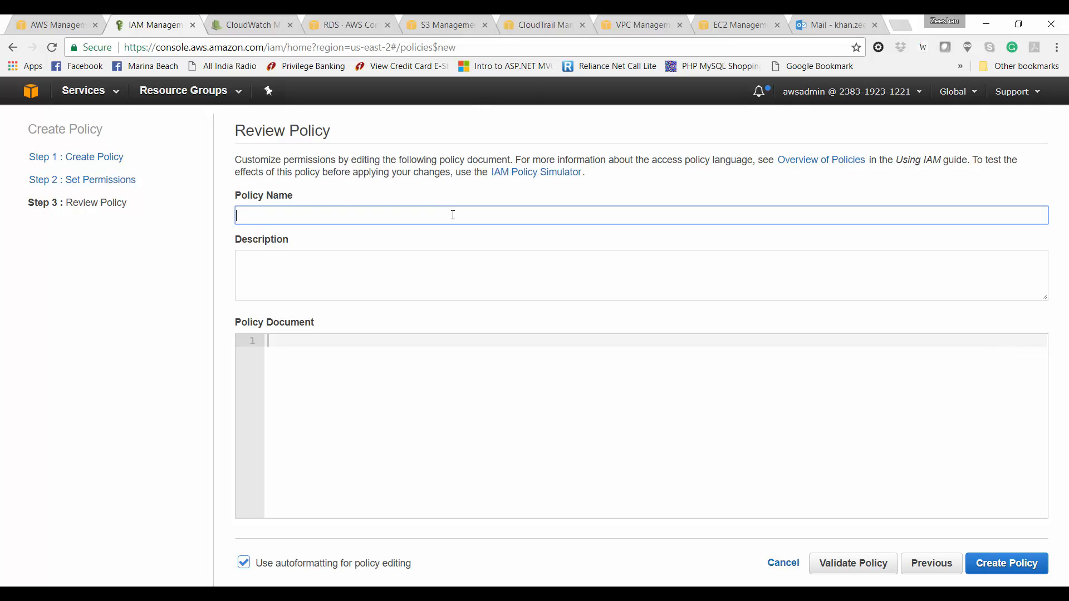
type("RDSManagementPolicy")
left_click(370, 288)
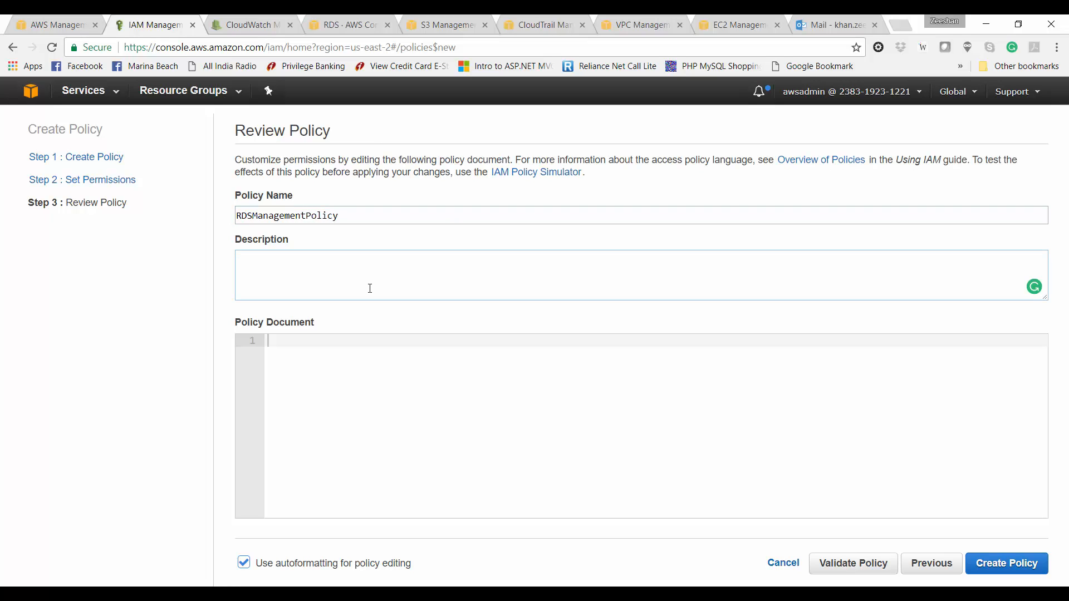
type("Policy for RDS access")
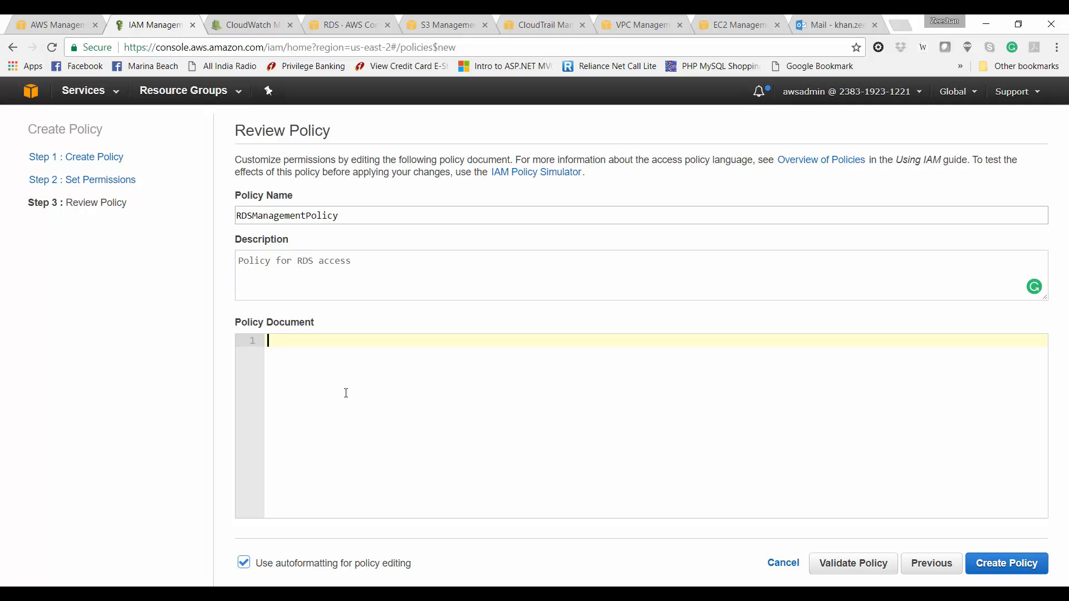
type("{")
key("Return")
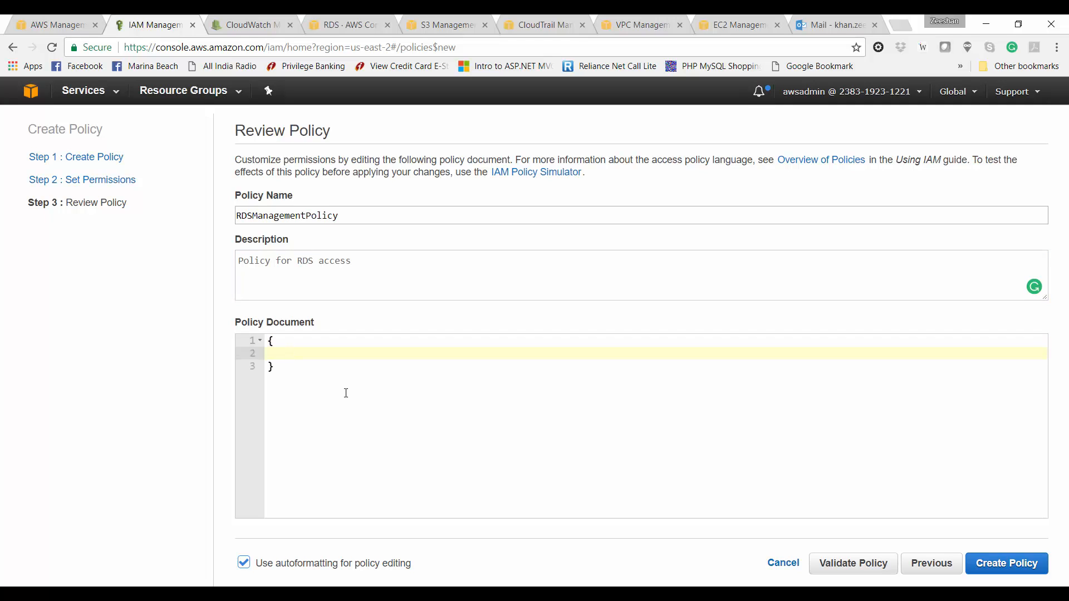
Step: Add "Version": "2012-10-17" and a Statement array containing an opening statement brace
type("\"Version\": \"2012-10-17\",")
key("Return")
type("\"")
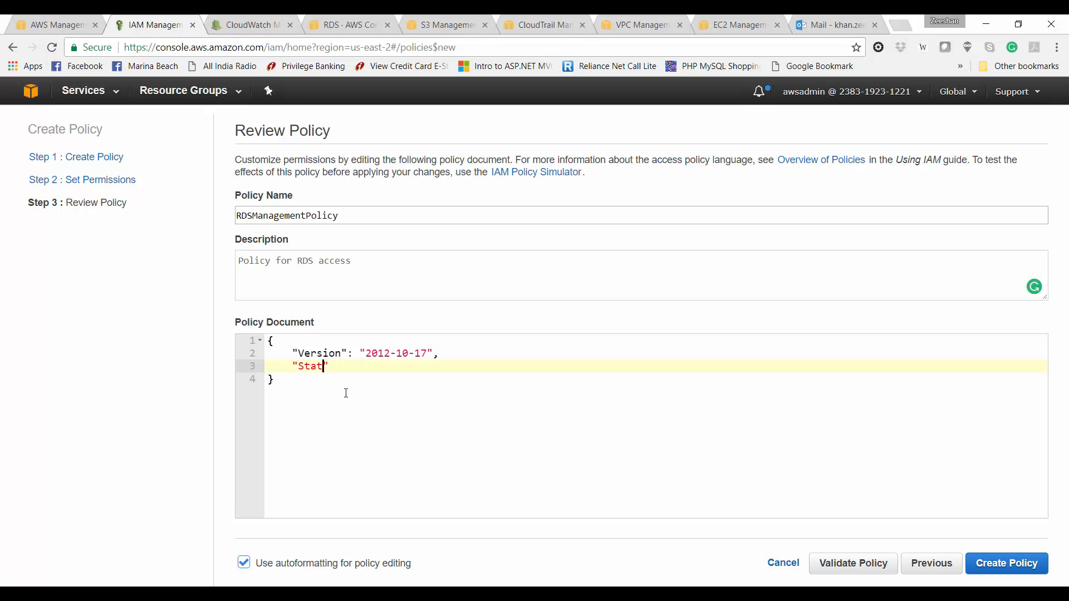
type("Statement\": [")
key("Return")
key("Return")
type("]")
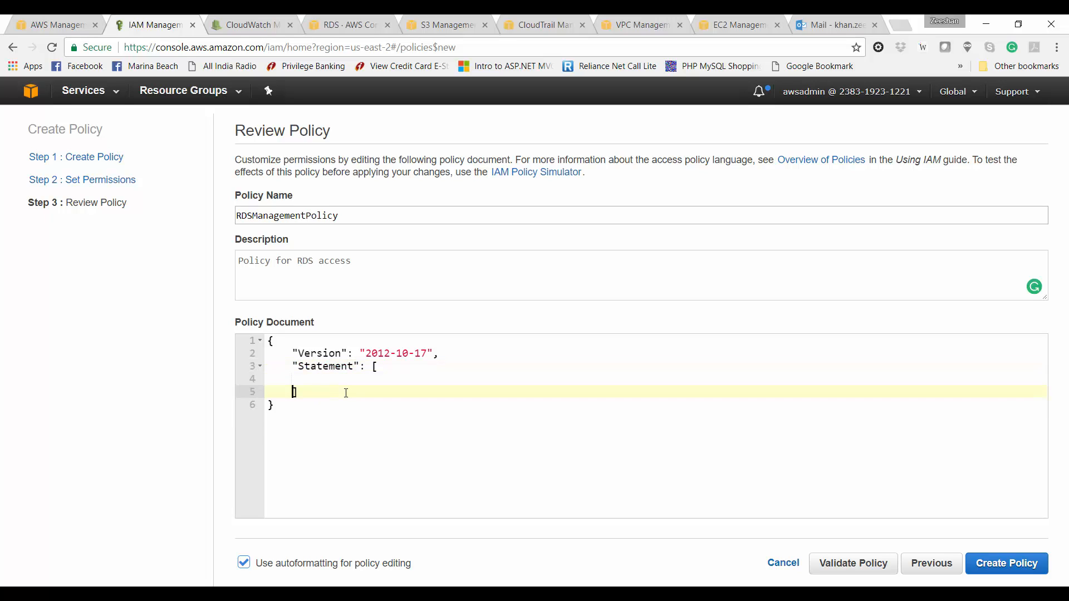
key("Up")
key("End")
type("{")
key("Return")
Step: Add an Action list with rds:StopDBInstance and rds:StartDBInstance, leaving an empty line after it
type("\"Action\": [\"rds:StopDBInstance")
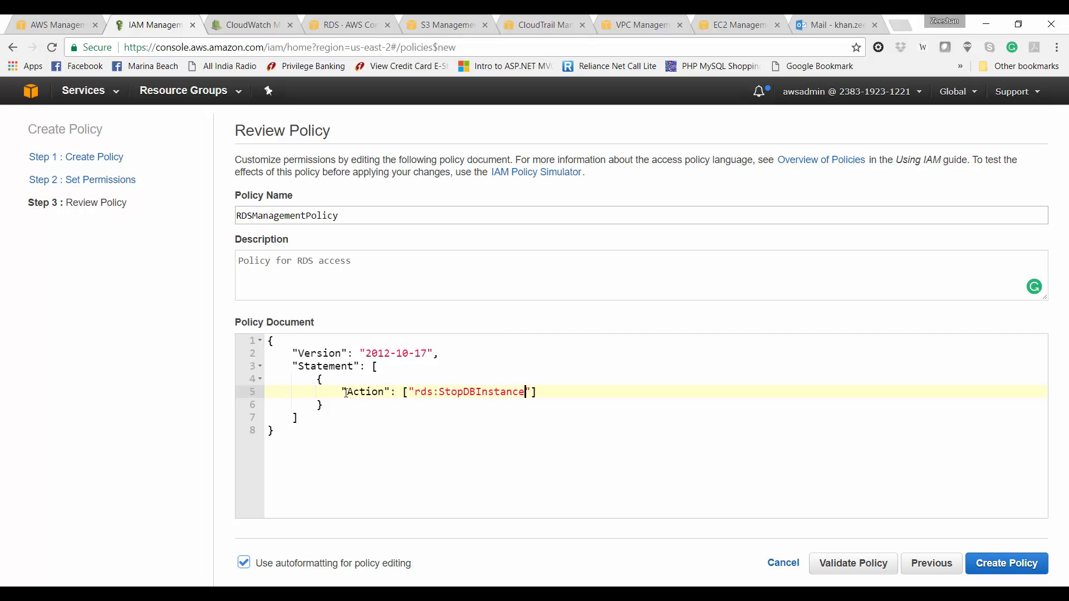
type("\", \"")
type("ds:StartDBInstance")
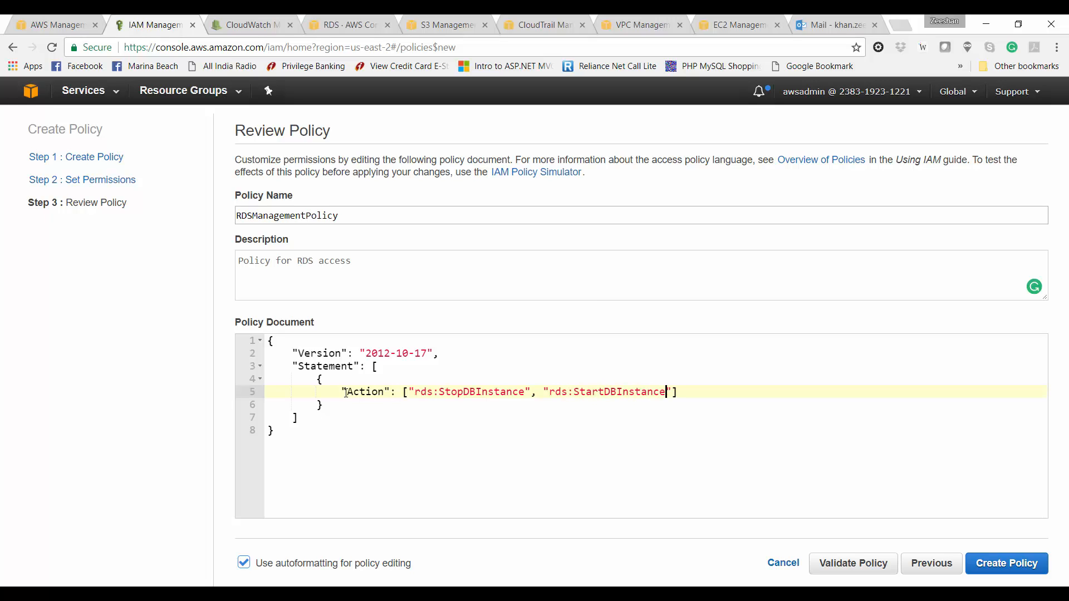
key("Down")
key("Up")
key("End")
type(",")
key("Left")
key("Left")
key("Left")
key("Left")
key("Left")
key("Left")
key("Left")
key("Left")
key("Left")
key("Left")
key("Left")
key("Left")
key("Left")
key("Left")
key("Left")
key("Left")
key("Left")
key("Left")
key("Left")
key("Left")
key("Down")
key("Left")
key("Left")
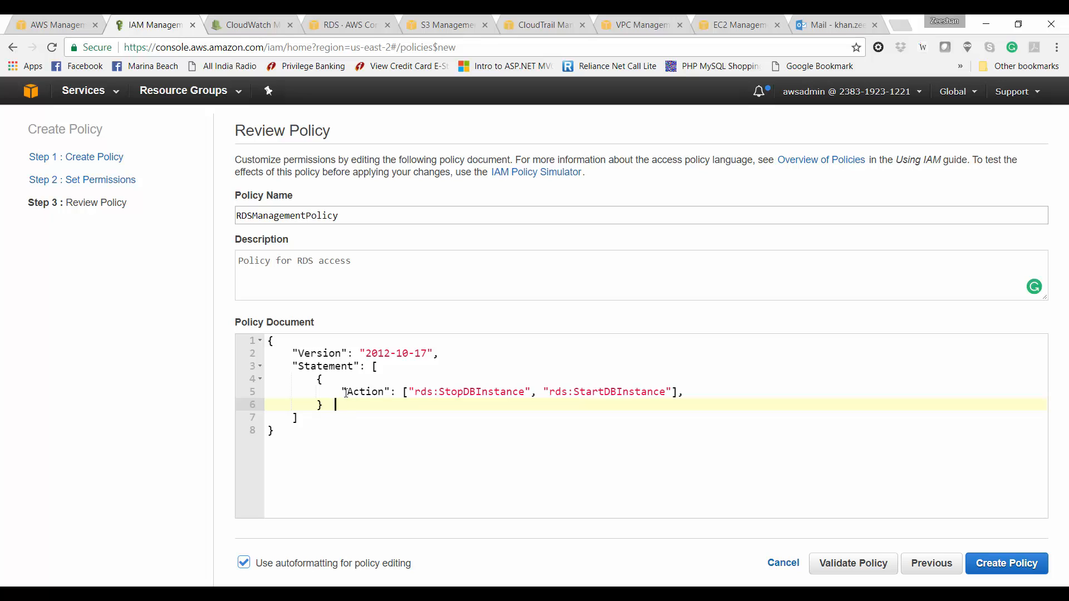
key("Left")
key("Left")
key("Up")
key("End")
key("Return")
key("Up")
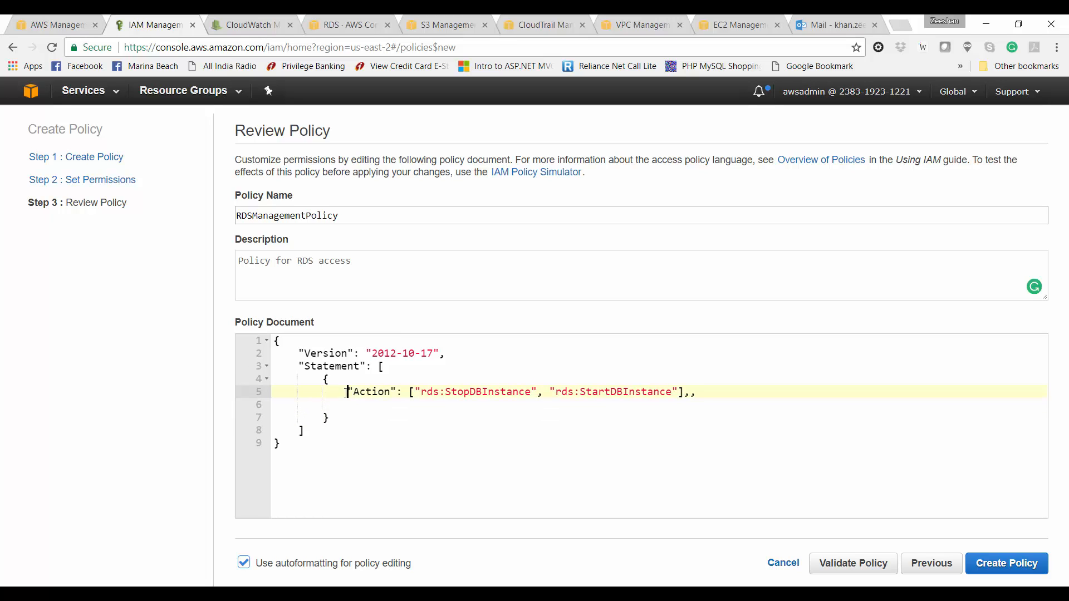
key("End")
key("Down")
Step: Add "Effect": "Allow" and "Resource": "*" to the statement
type("\"Effect\"")
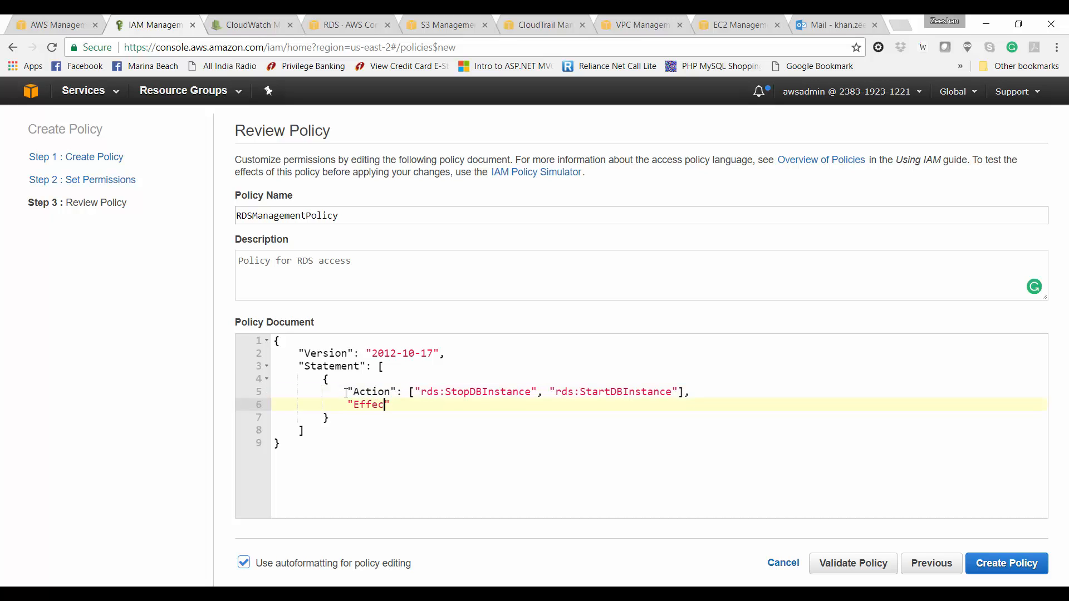
type(": \"Allow\",")
key("Return")
type("\"")
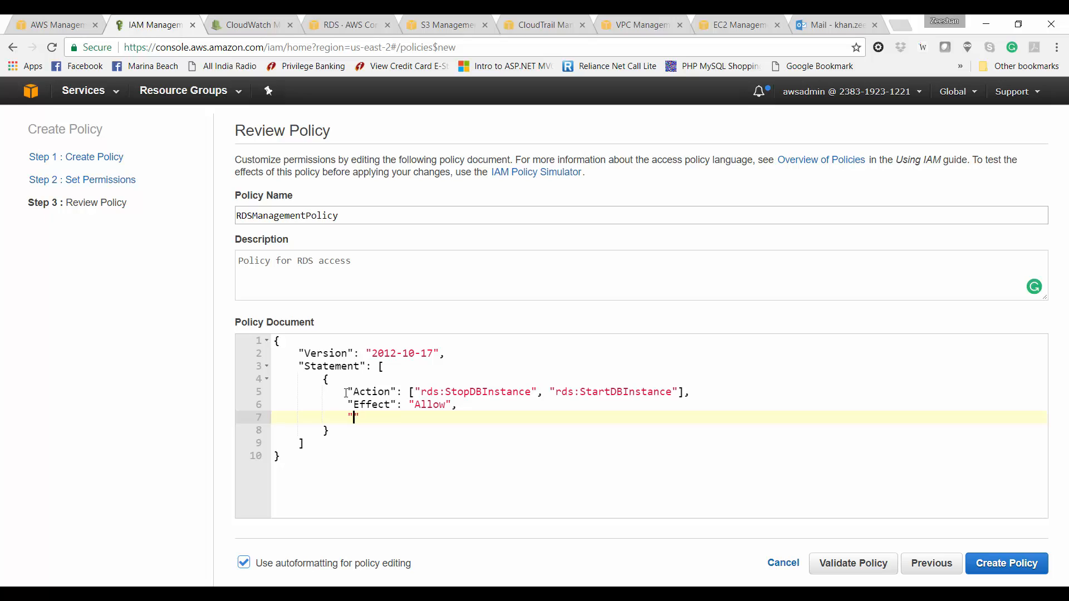
type("Resource\": \"*")
key("Down")
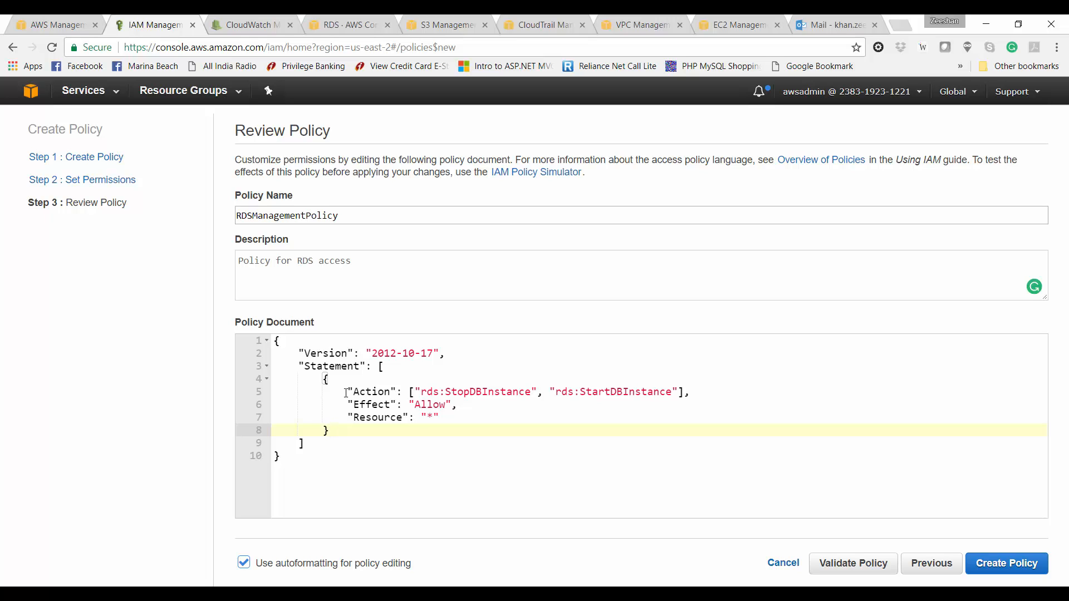
Step: Put each rds action and the closing bracket on their own lines, then create the policy
key("Up")
key("Up")
key("Up")
key("Left")
key("Left")
key("Return")
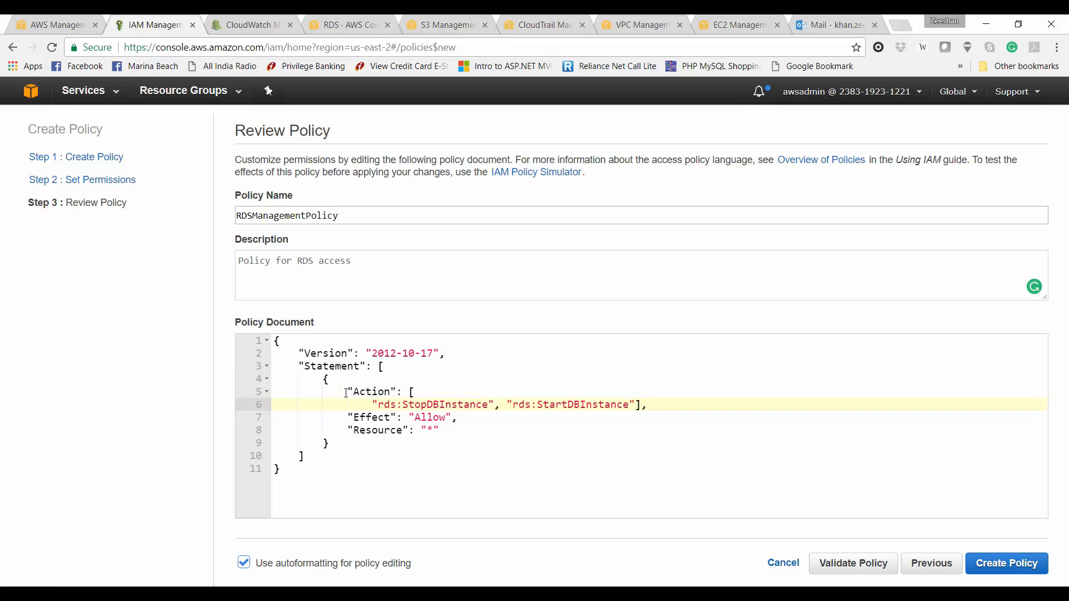
key("Right")
key("Right")
key("Right")
key("Right")
key("Right")
key("Right")
key("Right")
key("Right")
key("Right")
key("Right")
key("Right")
key("Right")
key("Right")
key("Right")
key("Right")
key("Right")
key("Right")
key("Right")
key("Right")
key("Right")
key("Return")
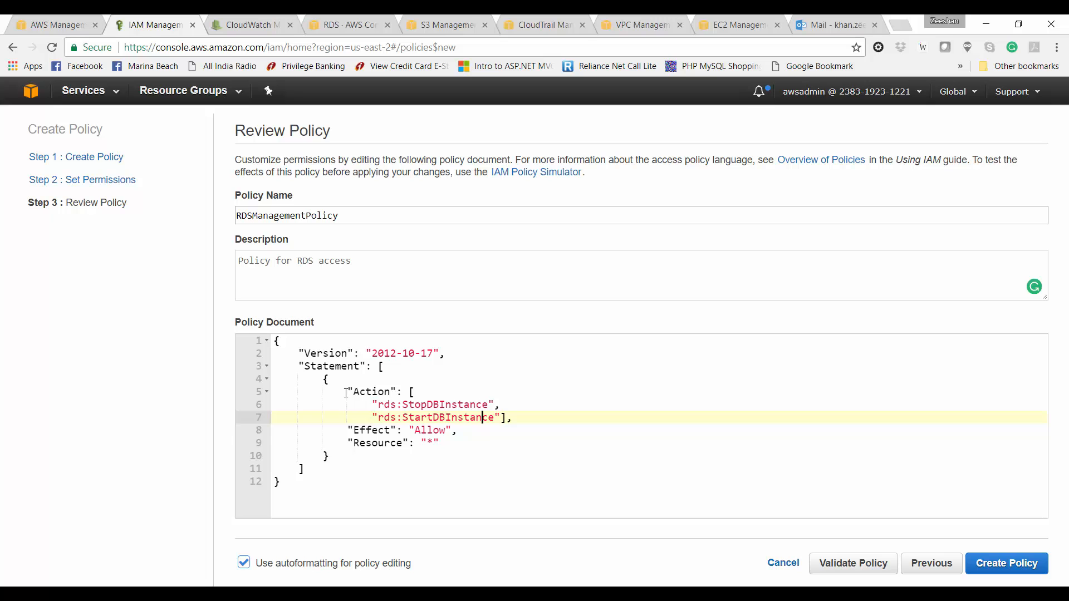
key("Right")
key("Right")
key("Right")
key("Return")
left_click(465, 497)
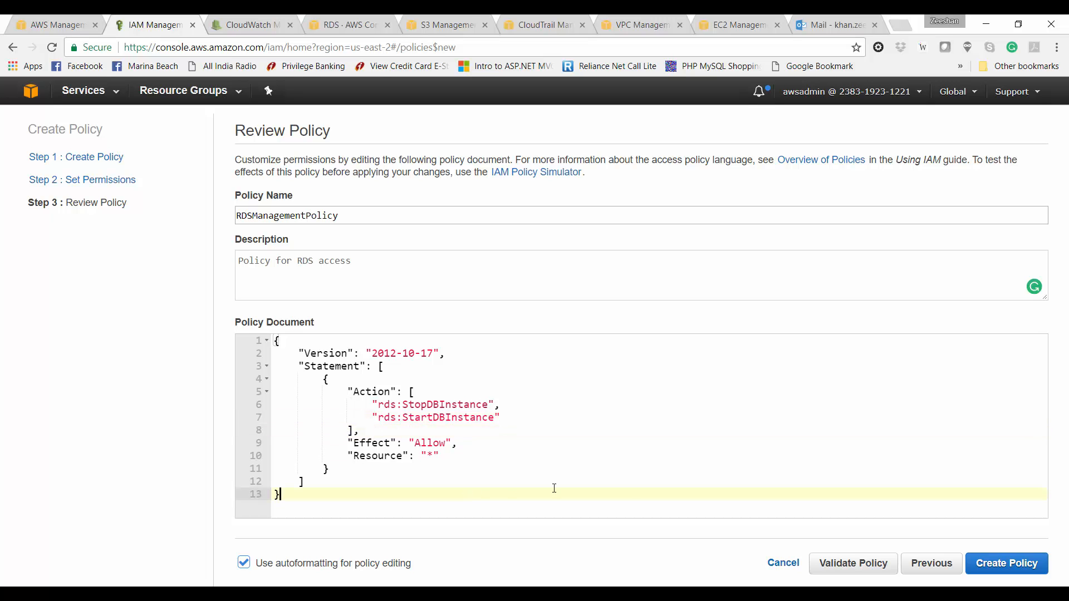
left_click(974, 564)
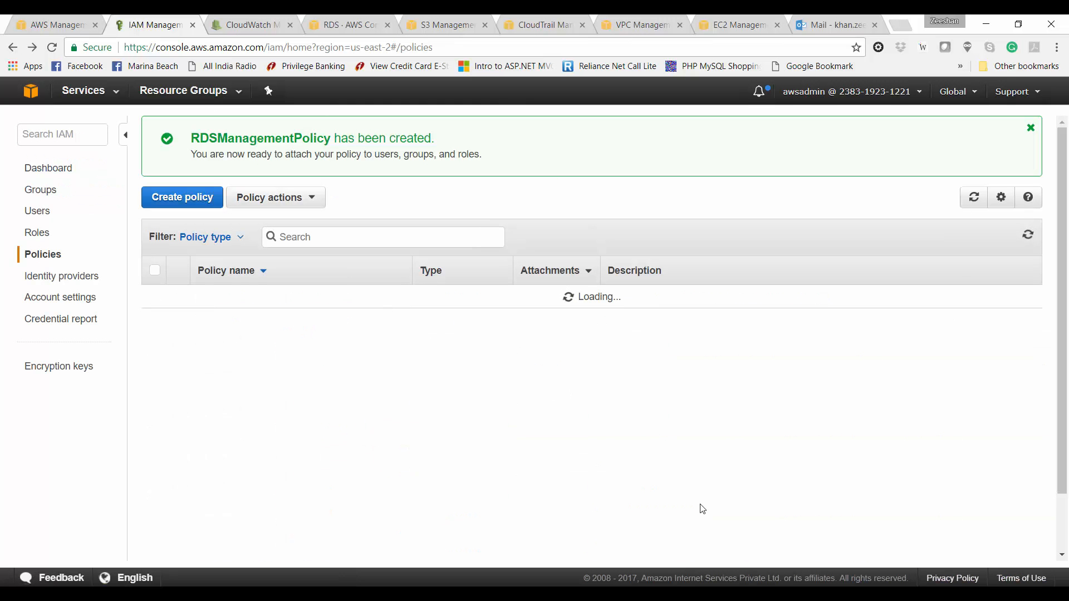
Step: Filter the policies for 'rds' and review the RDSManagementPolicy details
left_click(450, 246)
type("rds")
left_click(177, 435)
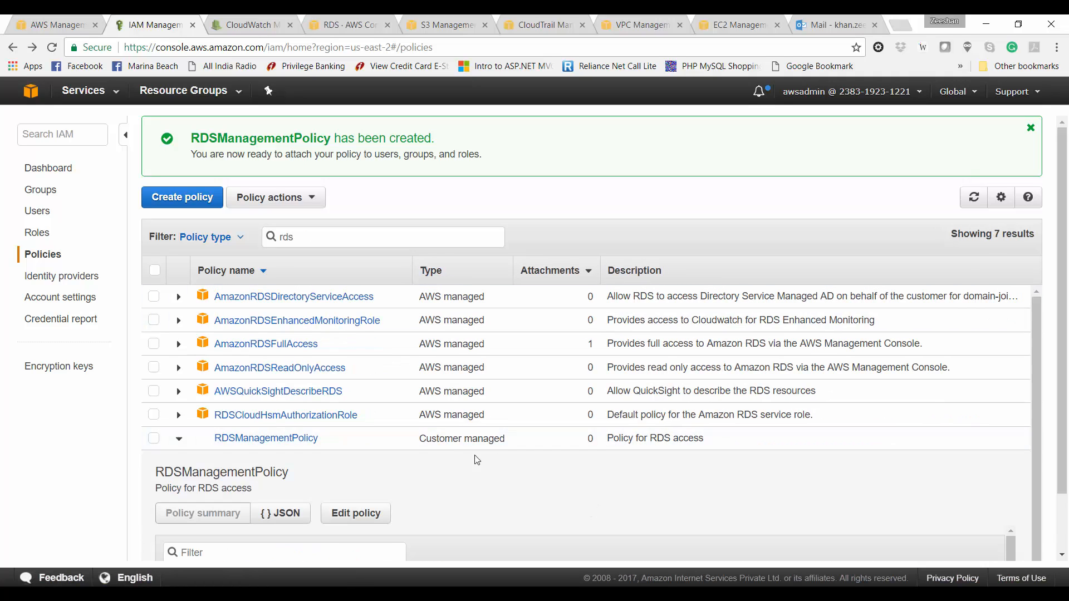
scroll(468, 463, "down", 3)
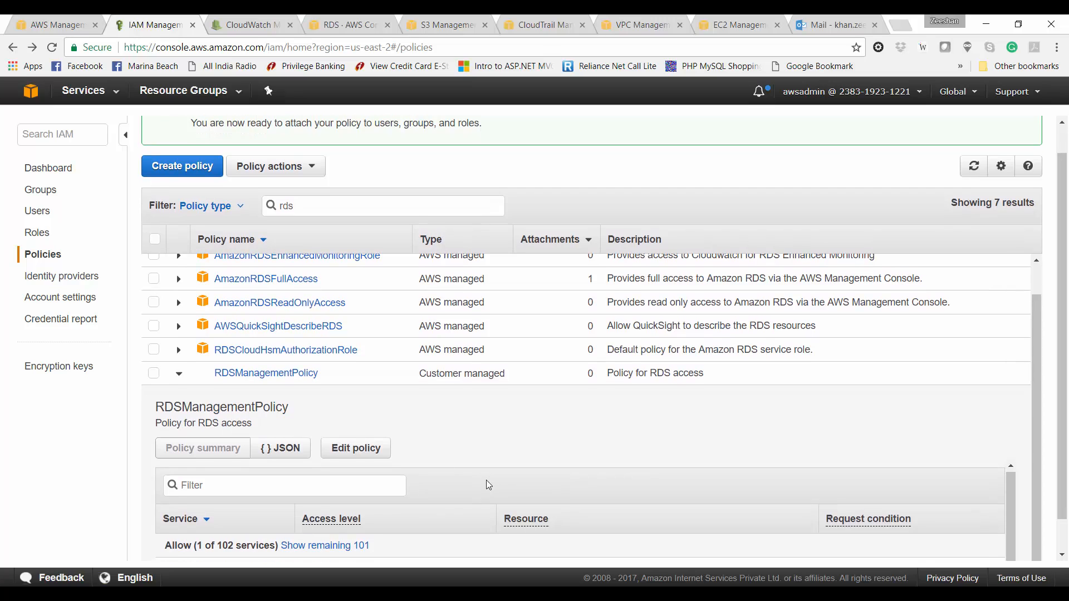
Step: Create an AWS Lambda role named LambdaRDSManagement with RDSManagementPolicy attached
left_click(42, 235)
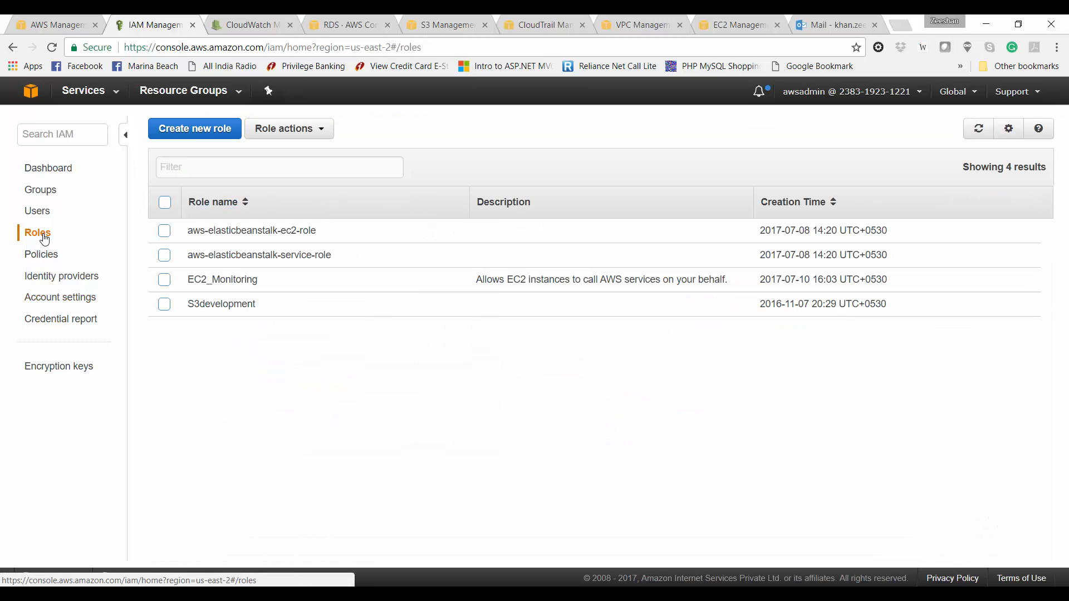
left_click(190, 129)
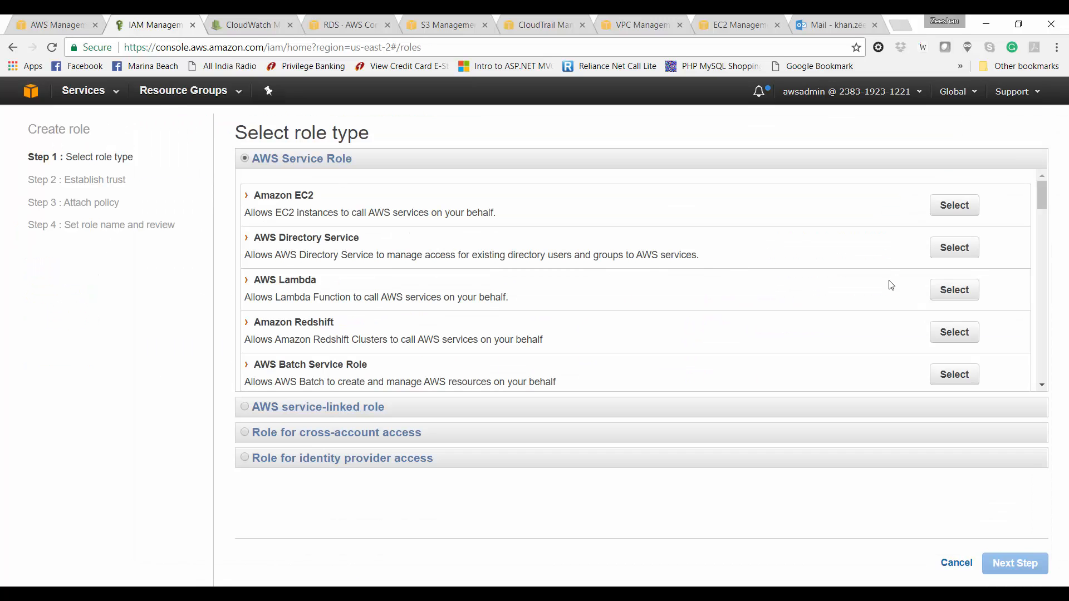
left_click(947, 297)
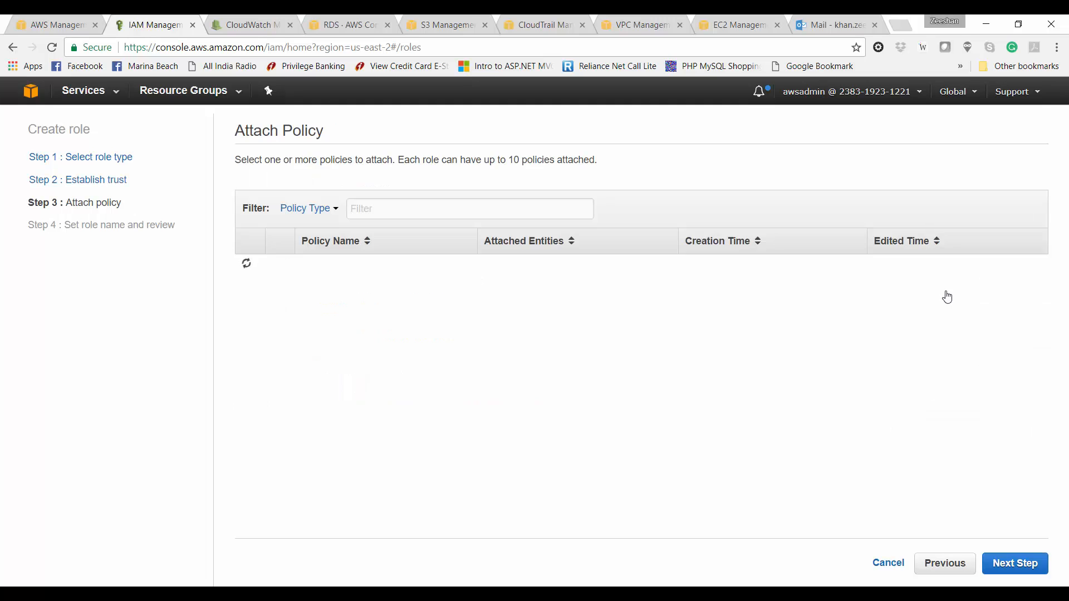
left_click(446, 205)
type("rdsma")
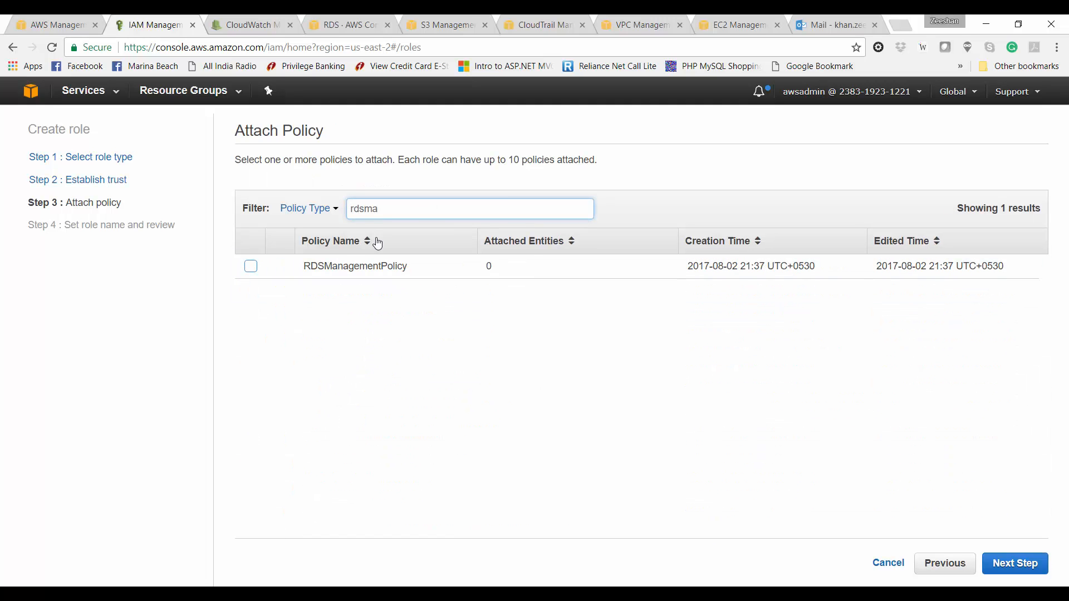
left_click(250, 266)
left_click(1005, 564)
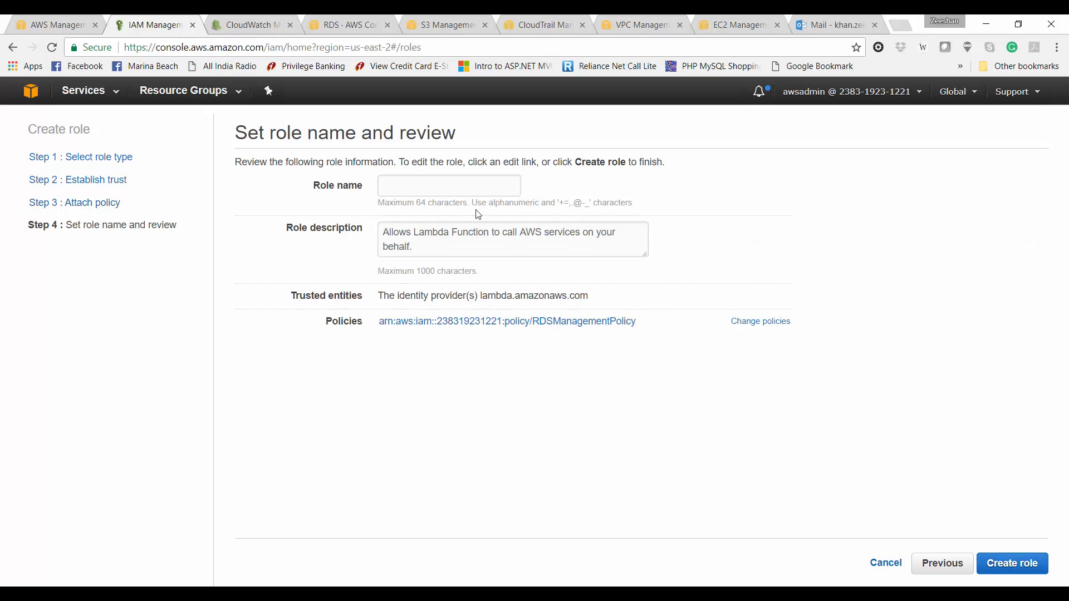
left_click(422, 190)
type("Lam")
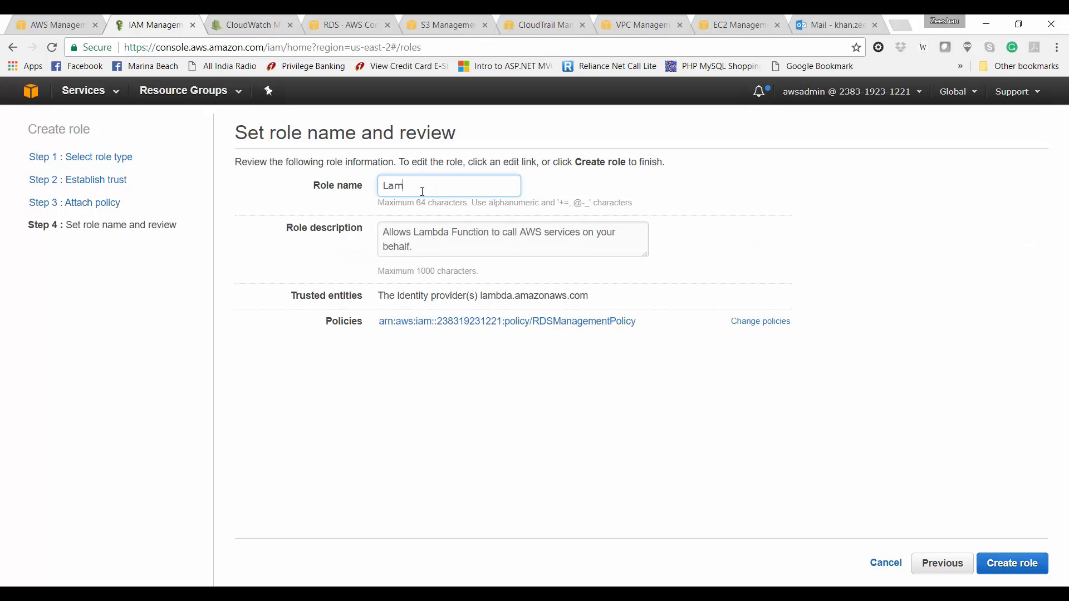
type("bdaRDSManagement")
left_click(1010, 559)
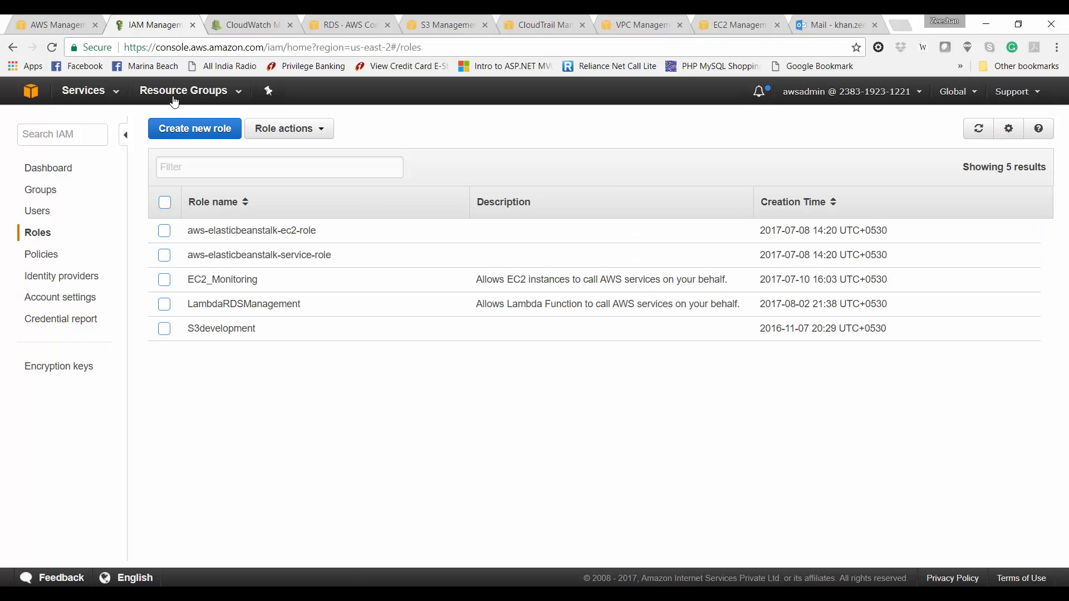
Step: Open the Lambda service and start a new function from the Blank Function blueprint with no triggers
left_click(40, 21)
left_click(297, 167)
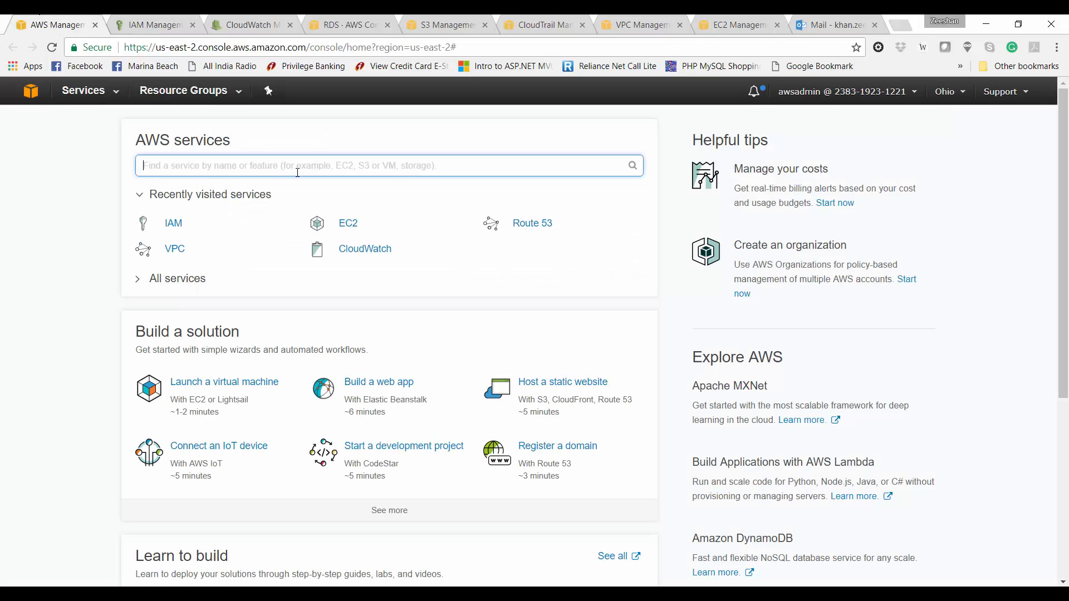
type("lamb")
left_click(173, 198)
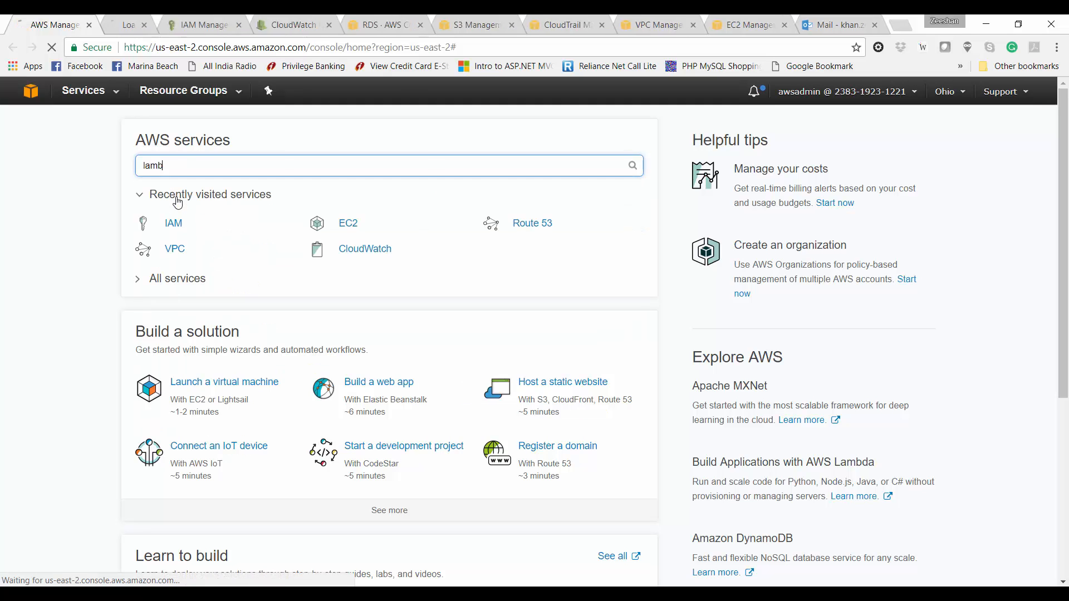
left_click(165, 21)
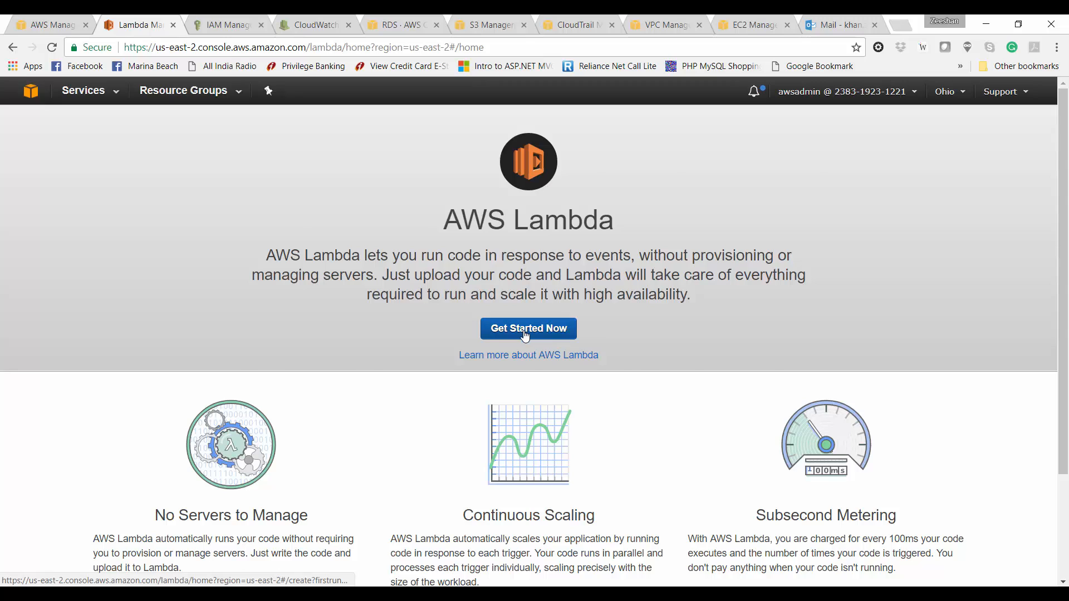
left_click(526, 334)
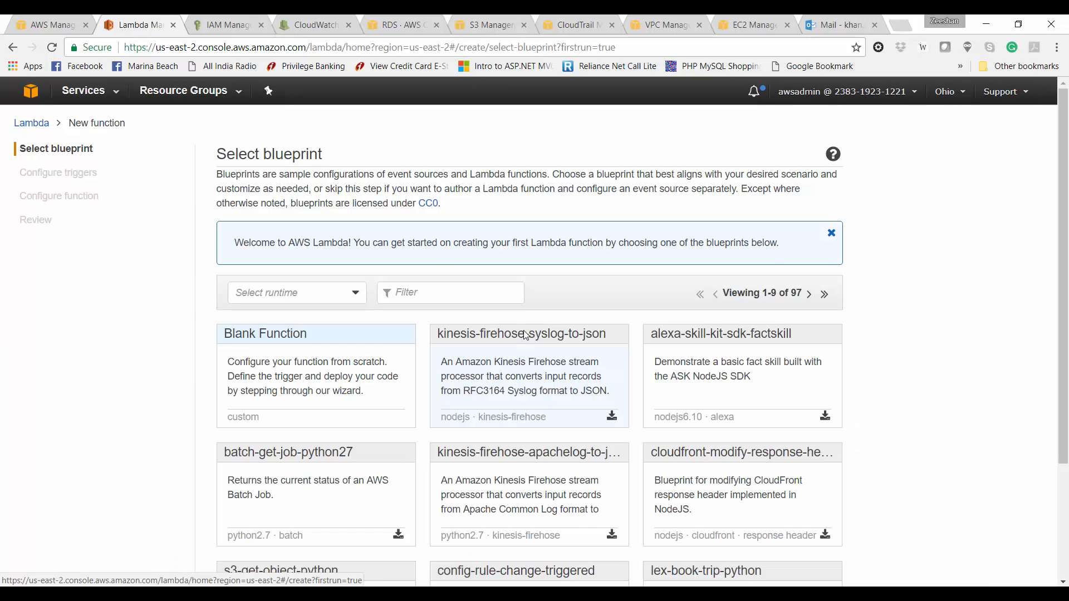
left_click(371, 357)
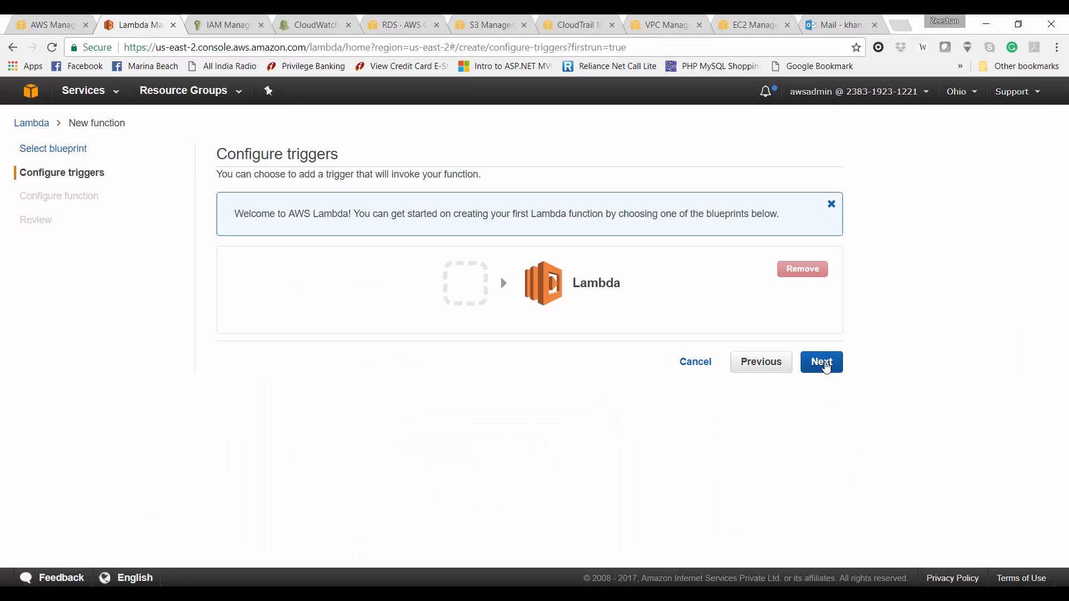
left_click(821, 362)
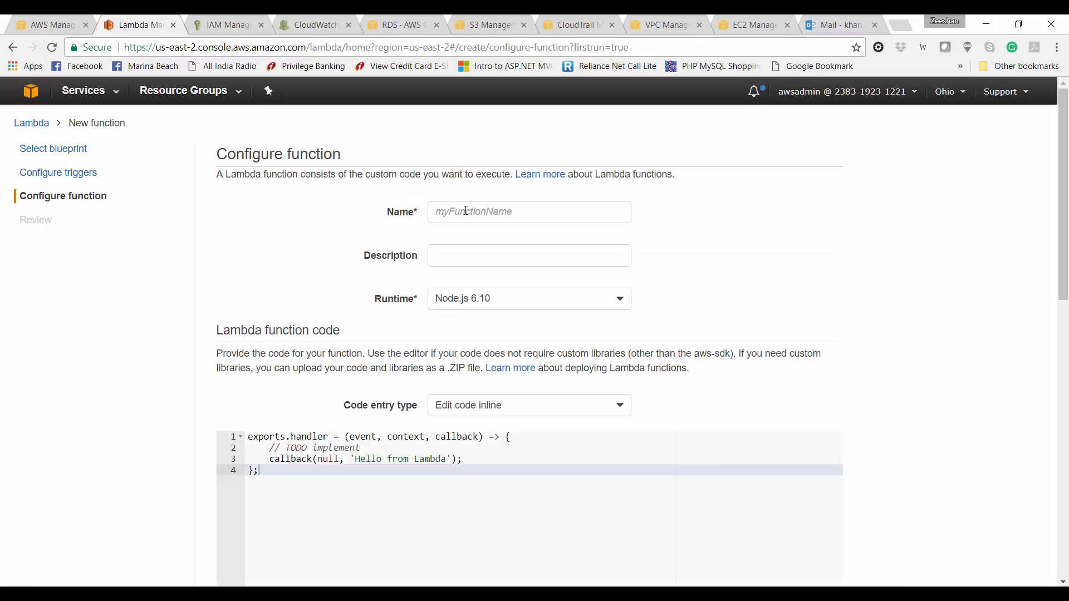
Step: Name the function StopRDS, describe it as 'Stop RDS instances', and set code entry to Upload a .ZIP file
left_click(466, 211)
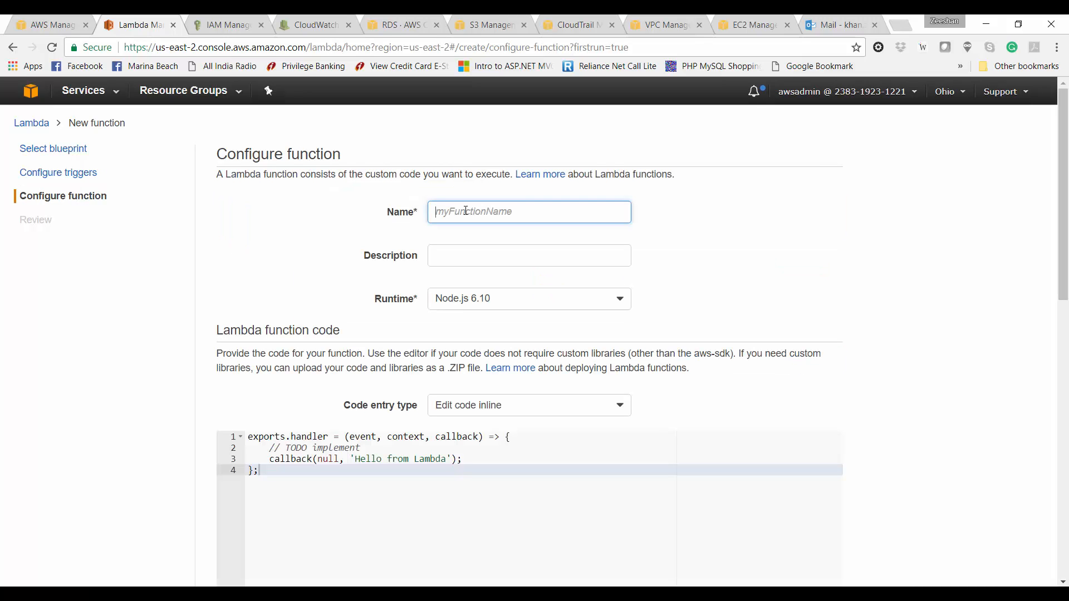
type("StopRDS")
key("Tab")
type("Stop R")
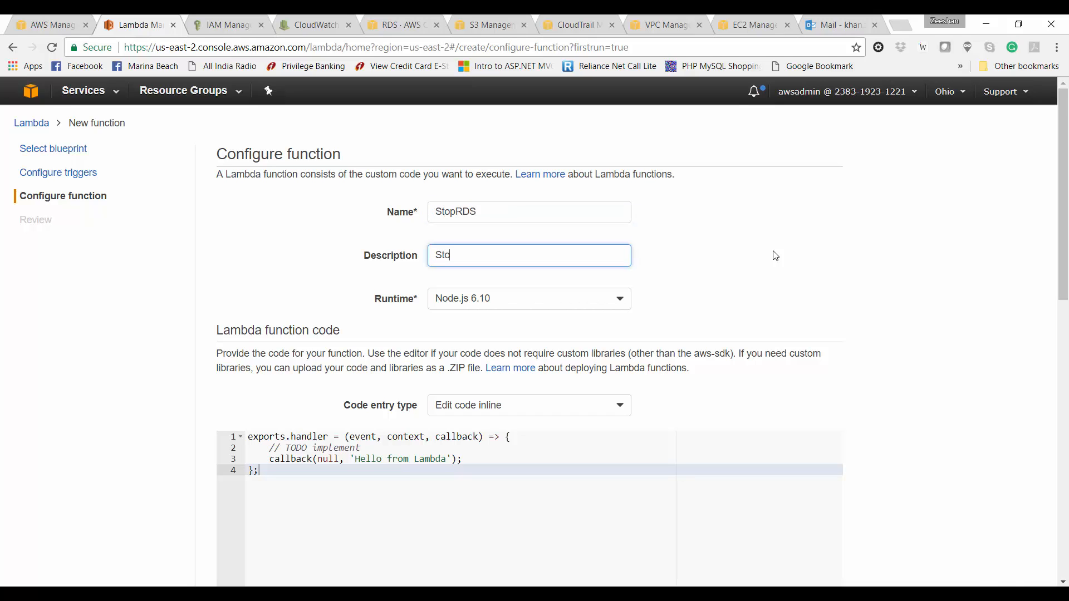
type("DS instances")
key("BackSpace")
key("BackSpace")
key("BackSpace")
key("BackSpace")
type("nces")
left_click(576, 416)
left_click(546, 443)
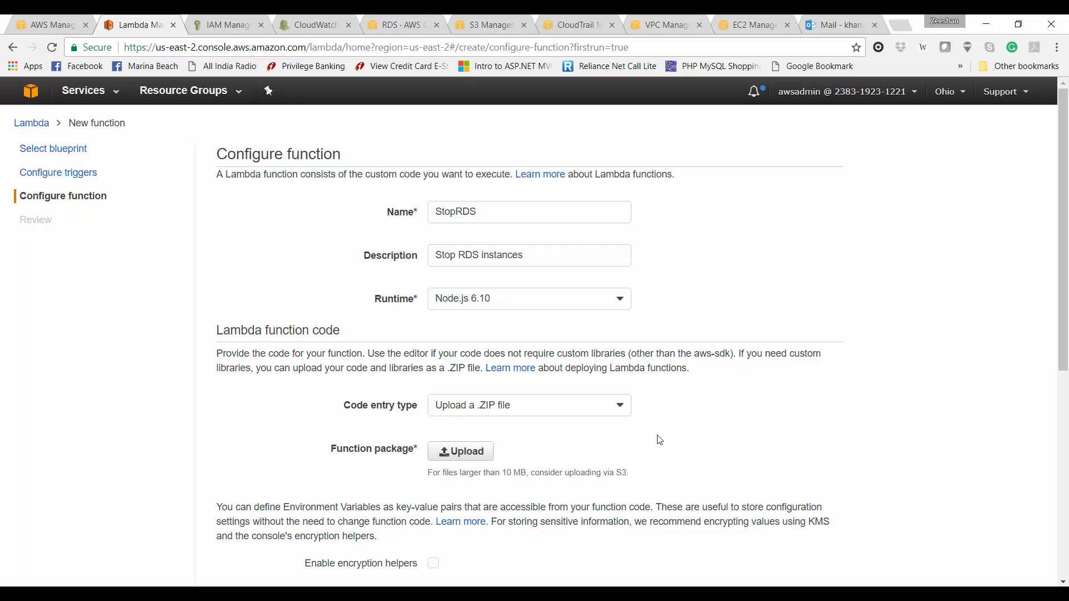
scroll(662, 433, "down", 5)
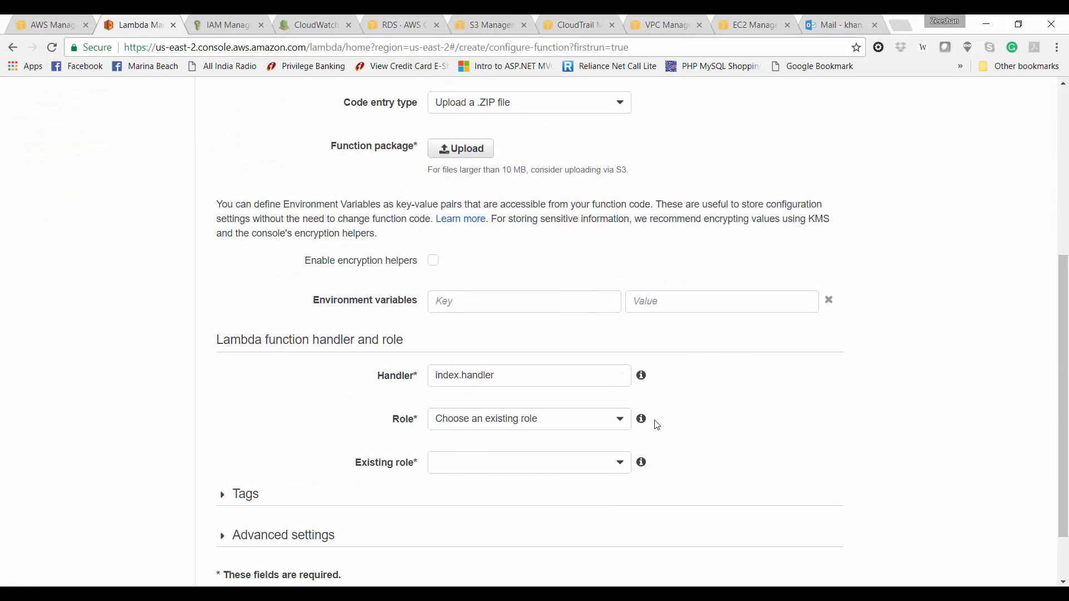
key("super+d")
Step: Open the rds-lambda-stop-start folder and edit stop.js with Notepad++
double_click(79, 473)
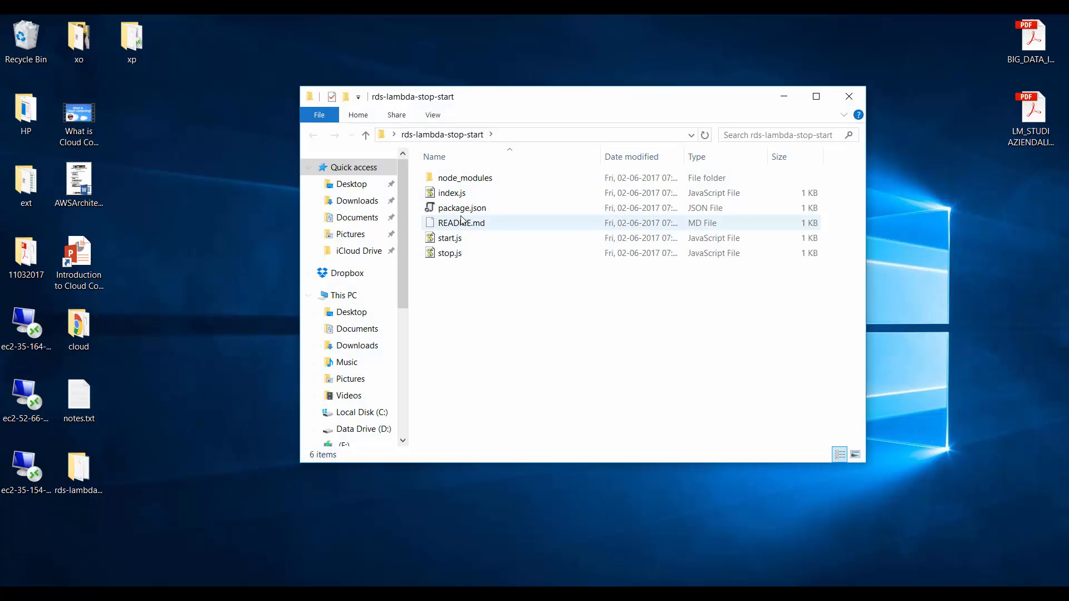
left_click(449, 252)
right_click(445, 251)
left_click(463, 247)
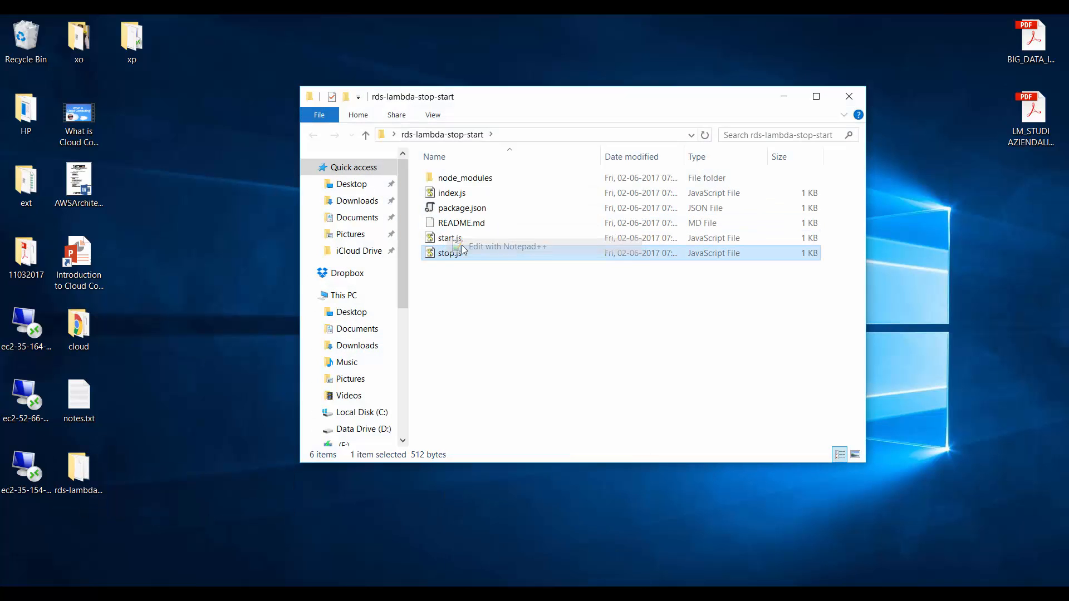
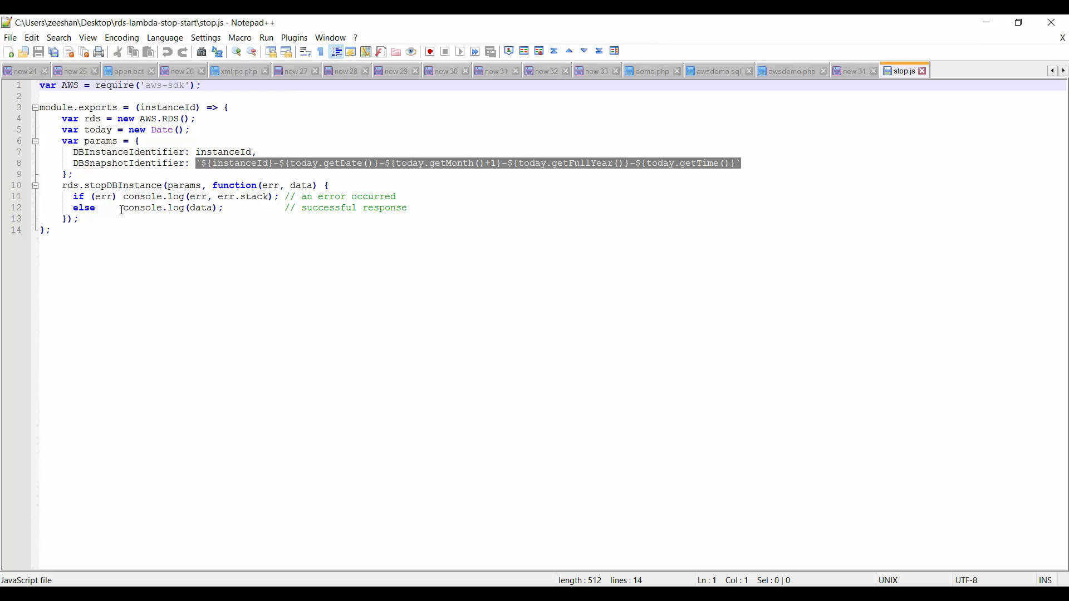
Step: Open index.js from rds-lambda-stop-start in Notepad++ alongside stop.js, then show the desktop
key("alt+Tab")
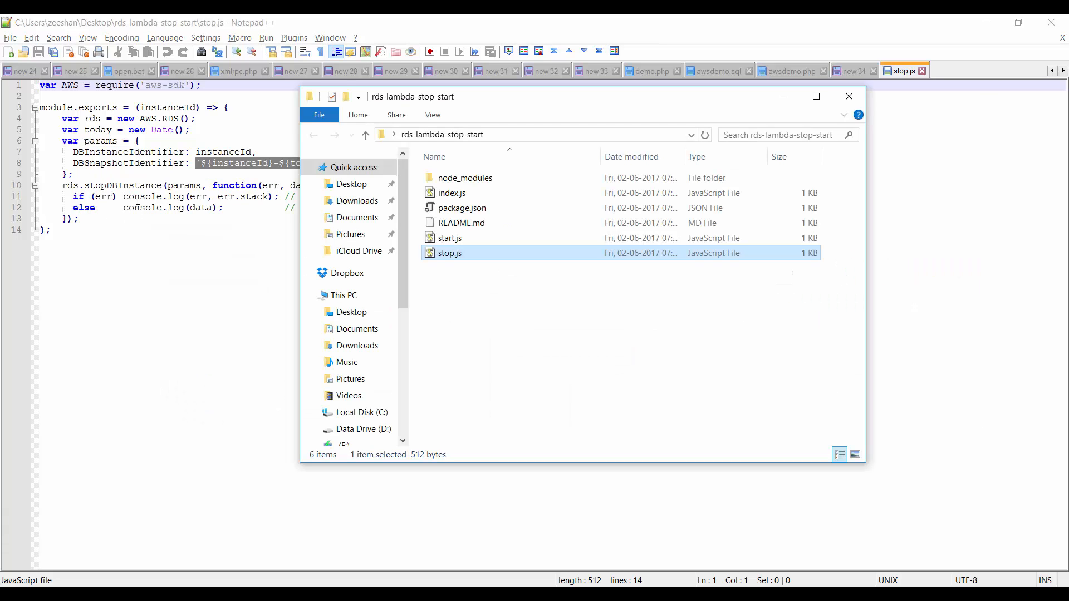
right_click(443, 193)
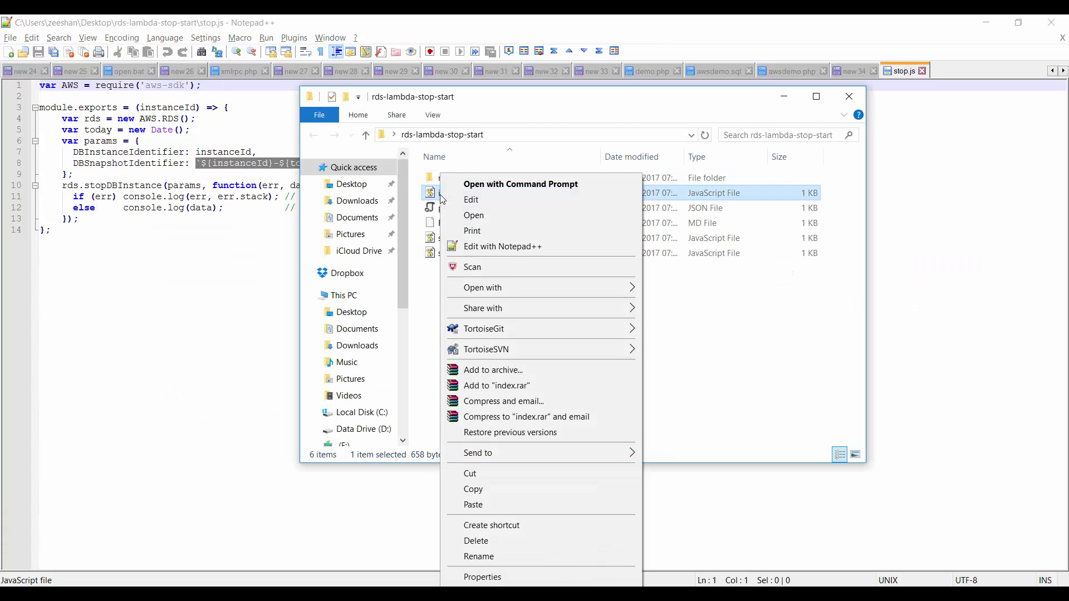
left_click(462, 246)
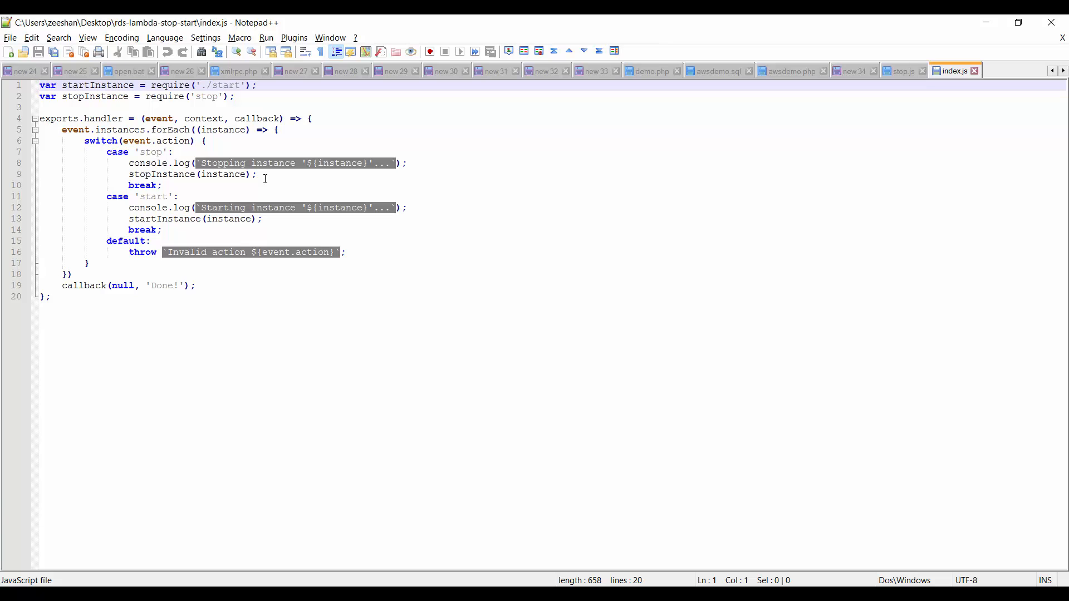
key("ctrl+w")
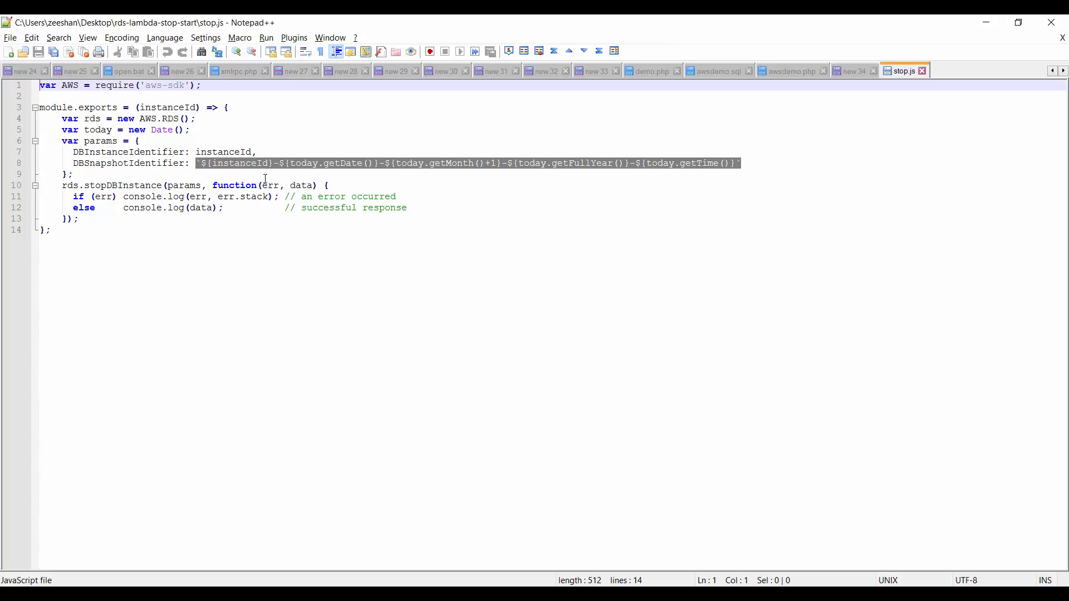
key("super+d")
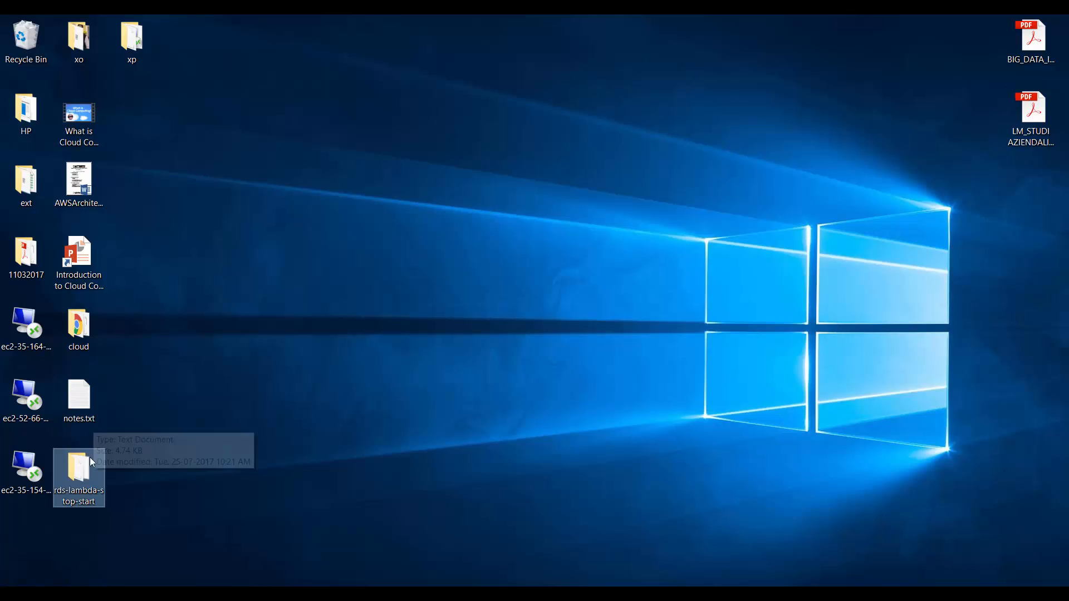
Step: Archive the rds-lambda-stop-start folder as rds-lambda-stop-start.zip with Best compression, then return to Chrome
right_click(78, 473)
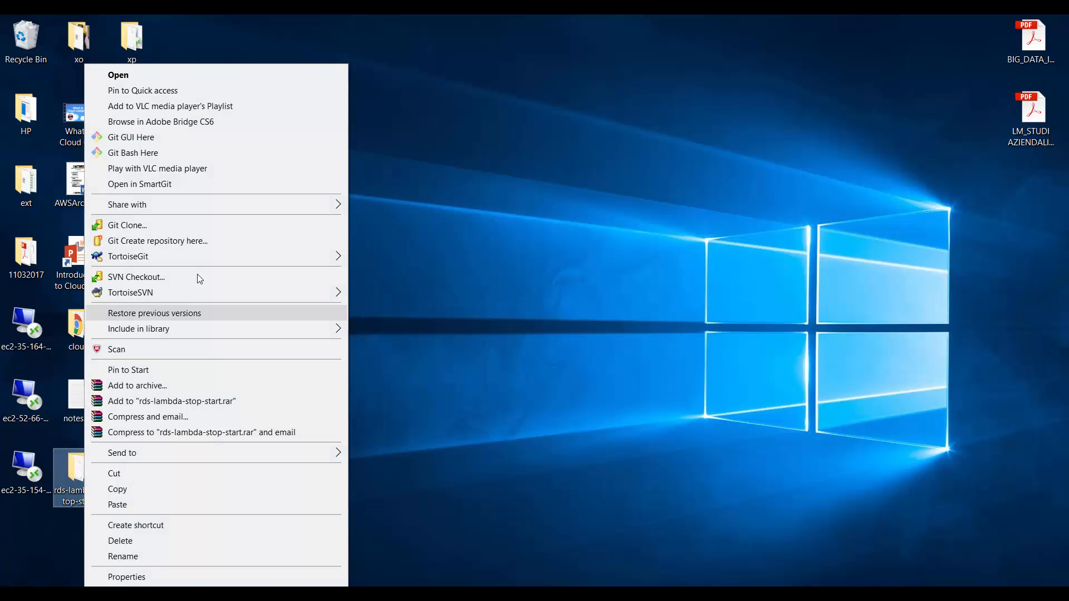
left_click(162, 385)
left_click(484, 290)
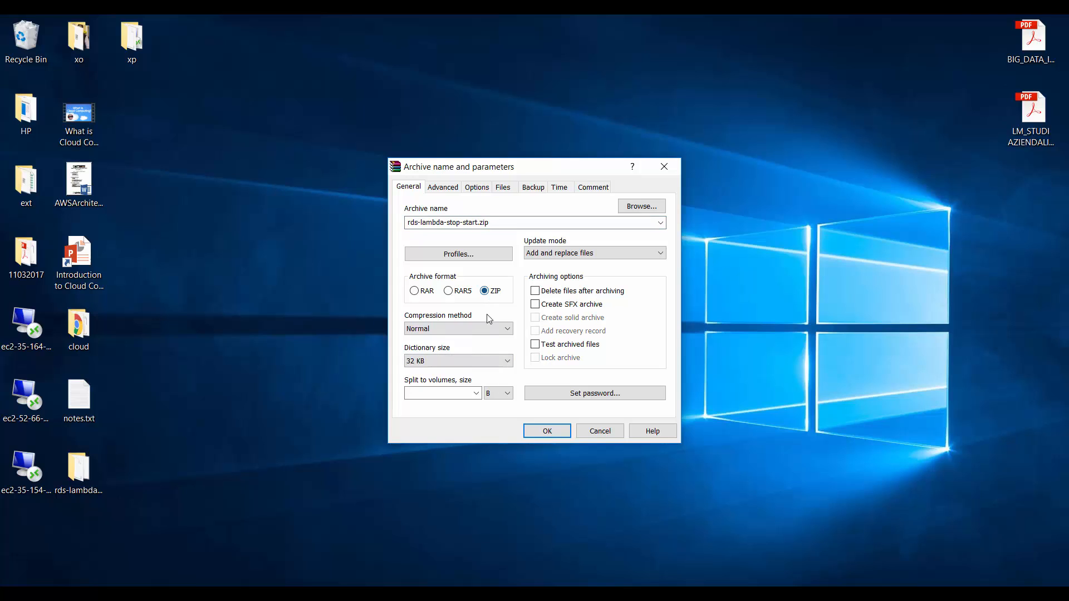
left_click(486, 327)
left_click(478, 384)
left_click(536, 434)
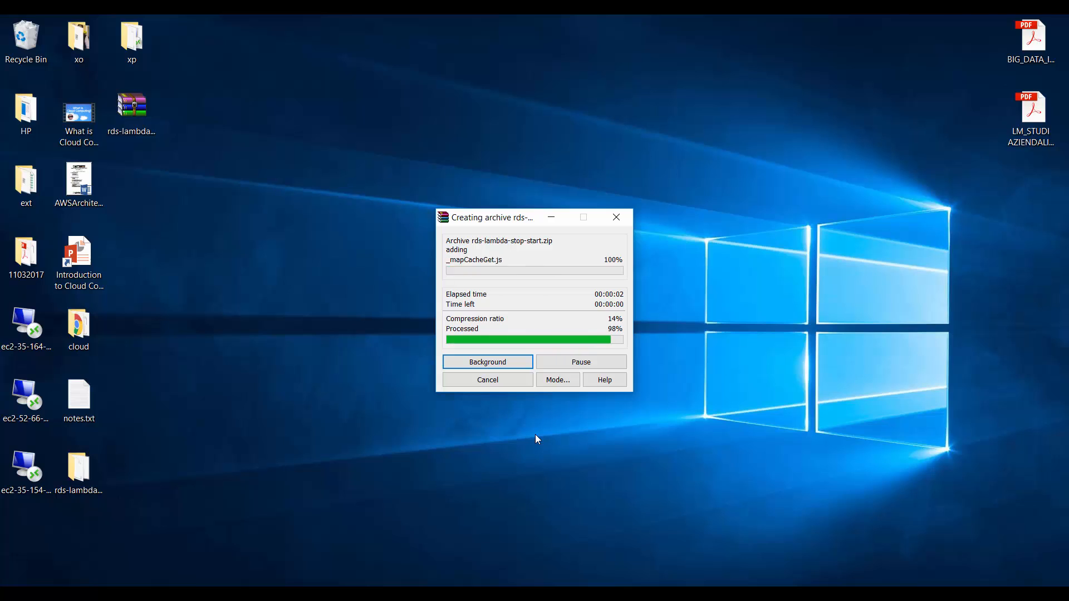
left_click(132, 128)
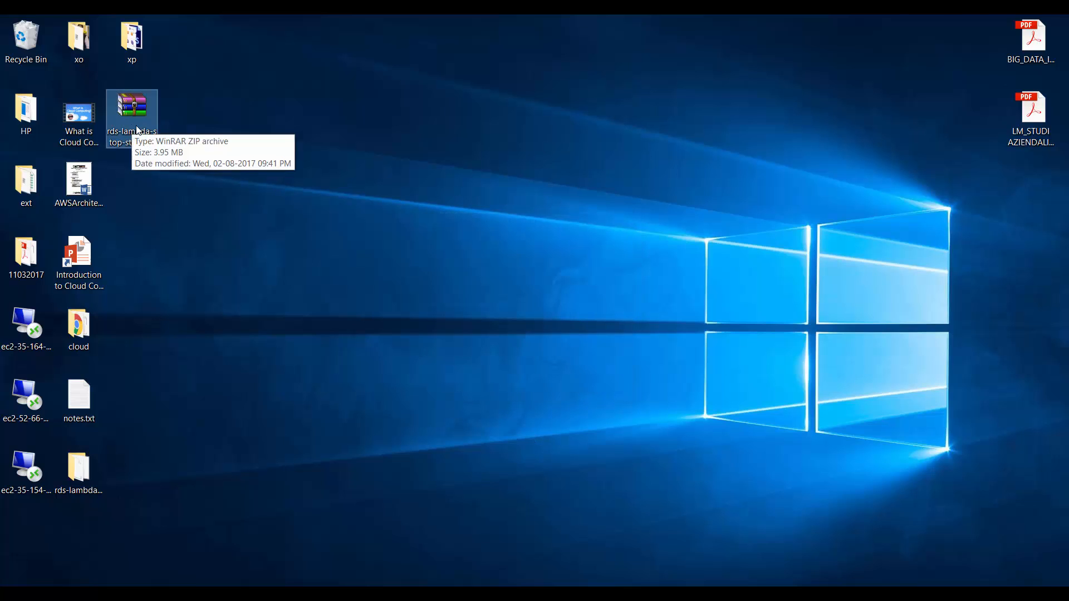
key("alt+Tab")
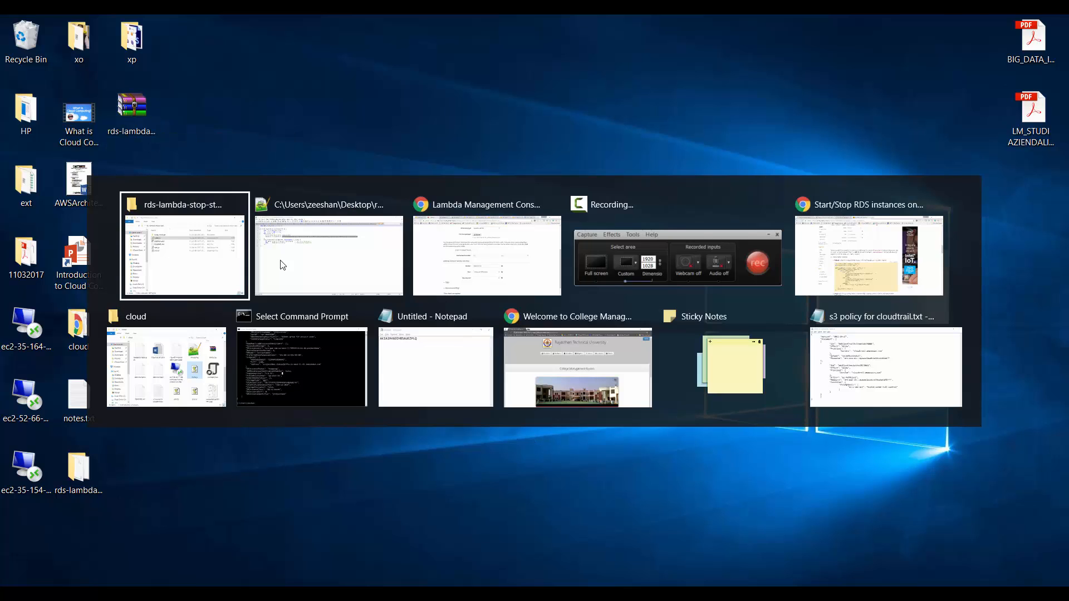
key("alt+Tab")
key("alt+Tab")
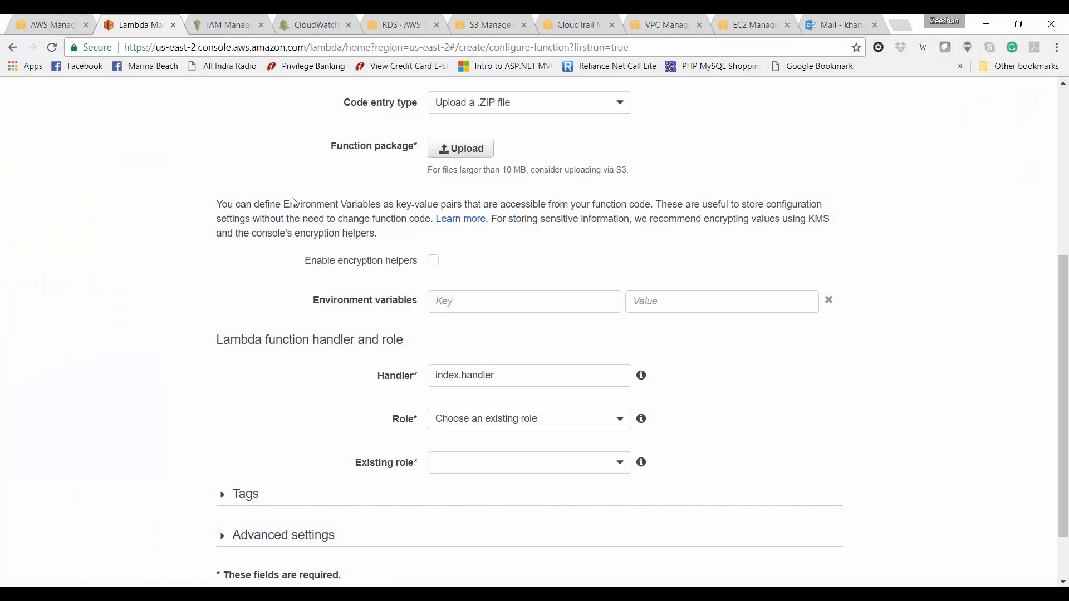
Step: Upload rds-lambda-stop-start.zip as the code package and choose the existing LambdaRDSManagement role
left_click(449, 151)
left_click(225, 335)
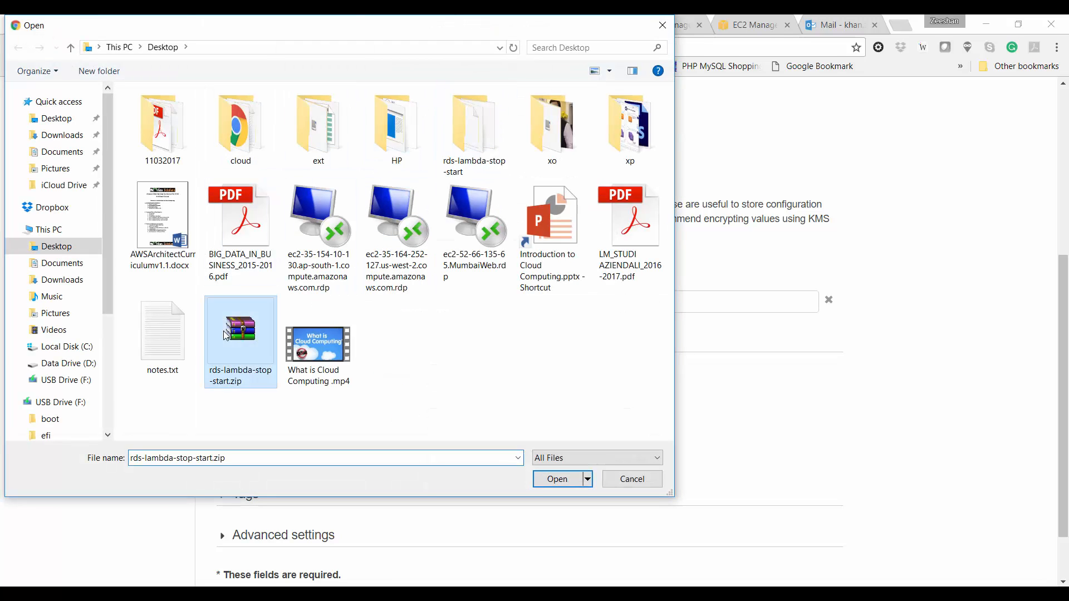
double_click(223, 331)
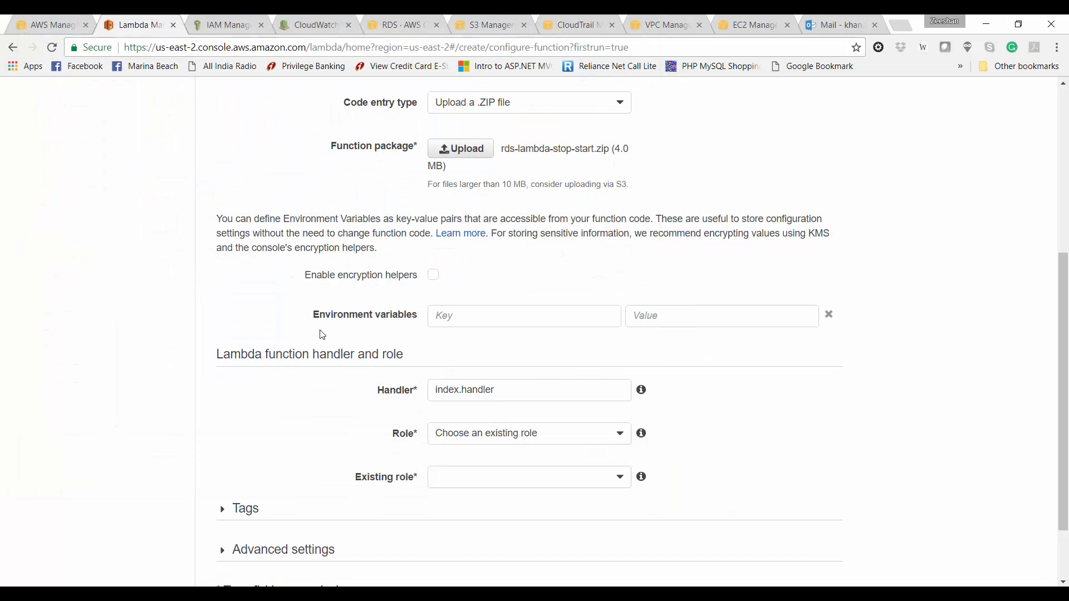
scroll(337, 382, "down", 2)
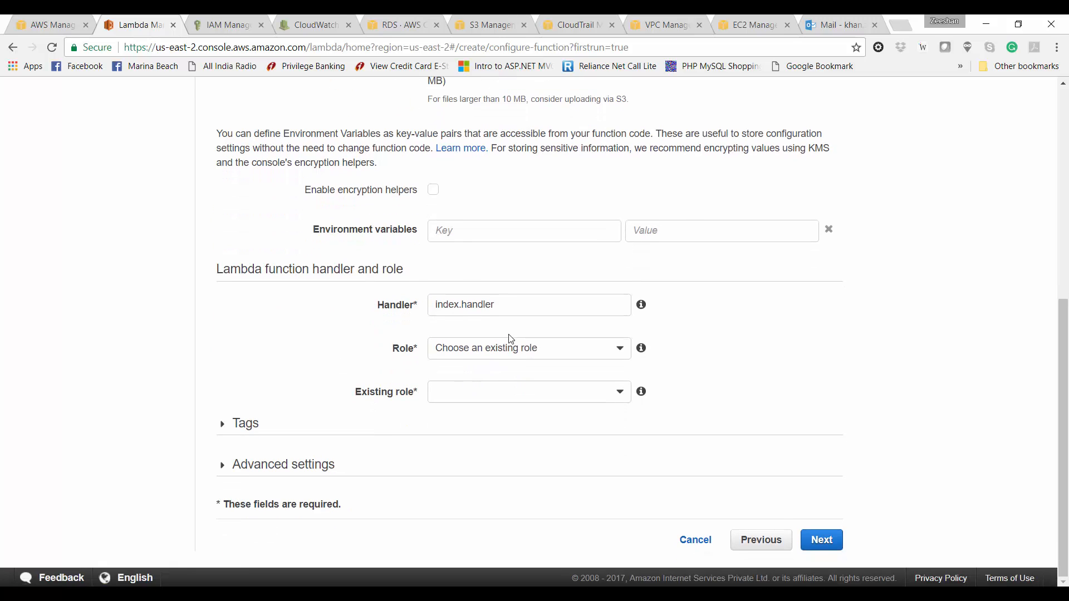
left_click(495, 394)
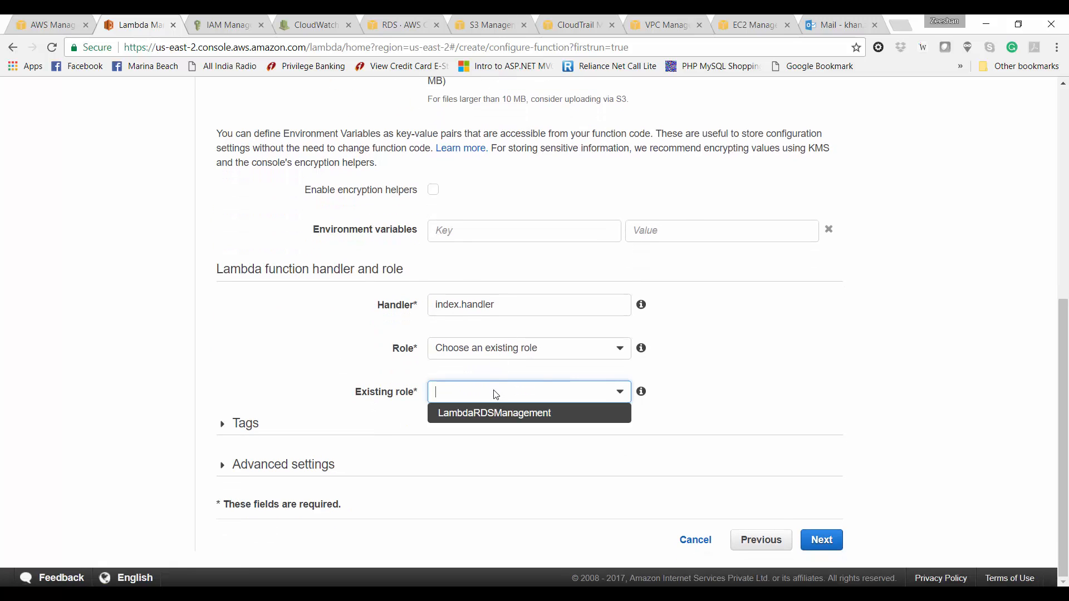
left_click(494, 410)
scroll(495, 415, "up", 2)
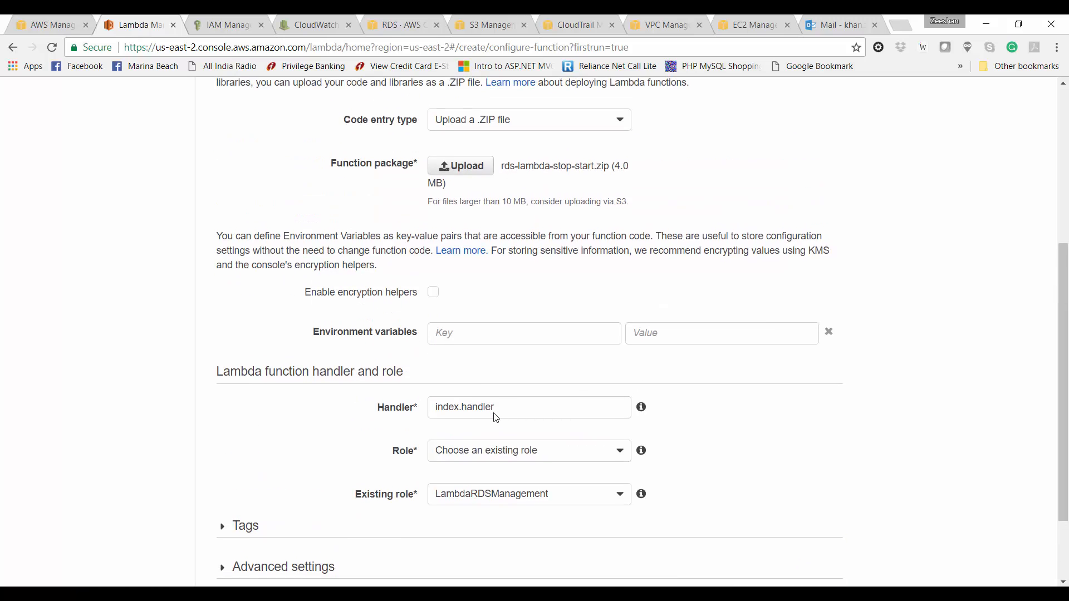
scroll(494, 416, "down", 2)
Step: Review the settings and create the StopRDS function
left_click(820, 540)
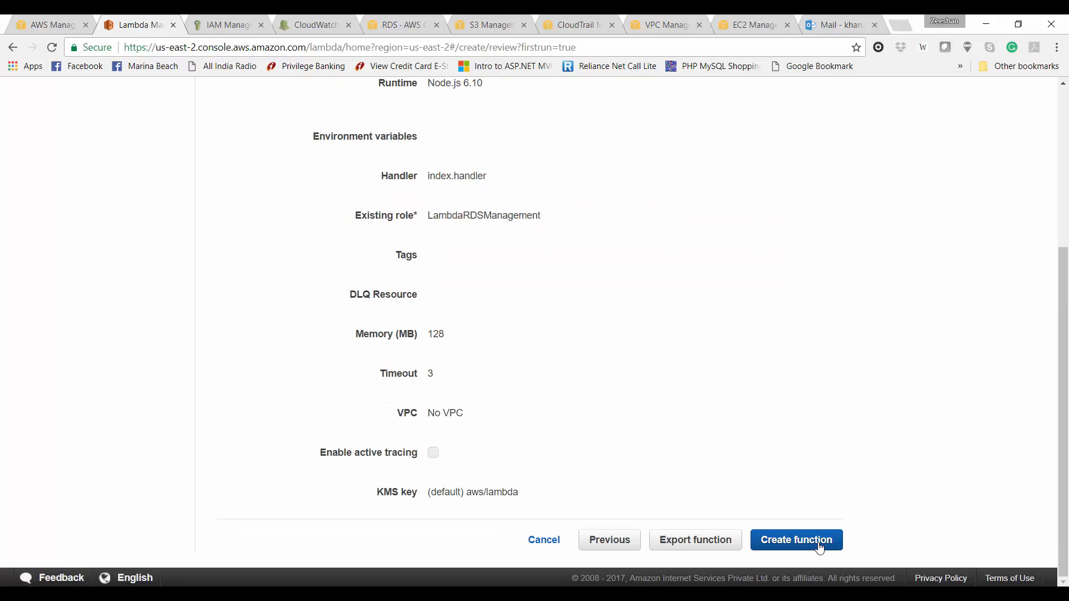
scroll(677, 392, "up", 4)
scroll(680, 399, "down", 4)
scroll(681, 399, "down", 1)
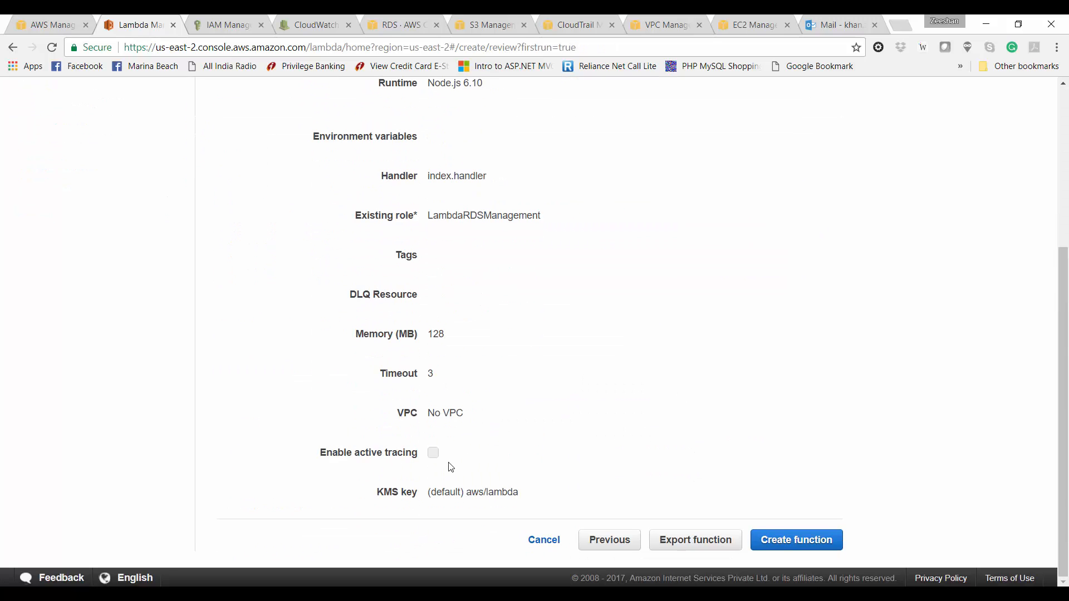
left_click(797, 540)
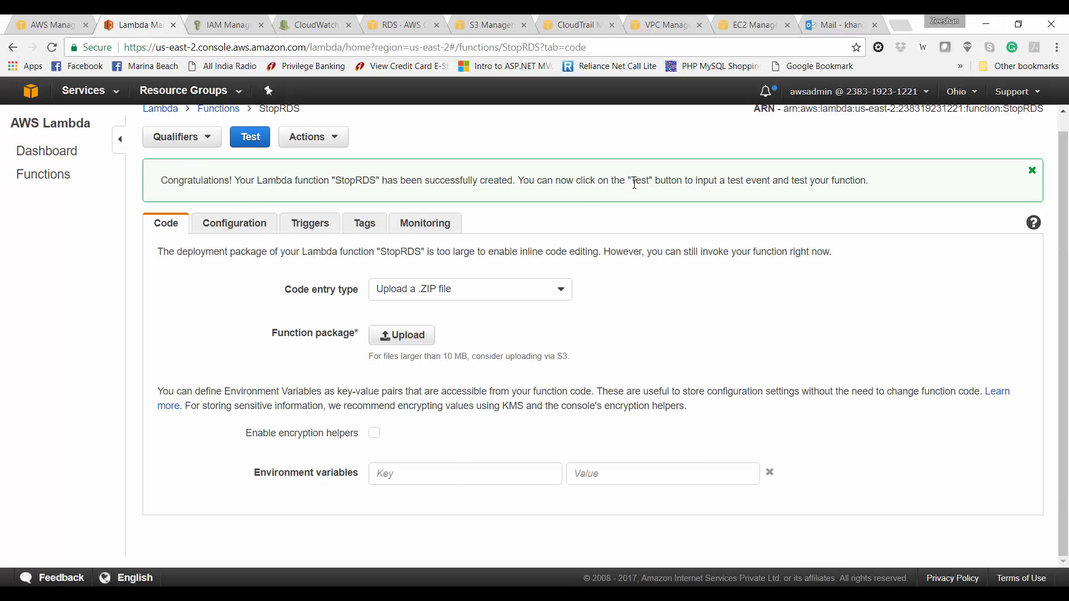
scroll(399, 159, "up", 1)
Step: Open the test event configuration with the Hello World template and clear its sample JSON
left_click(345, 158)
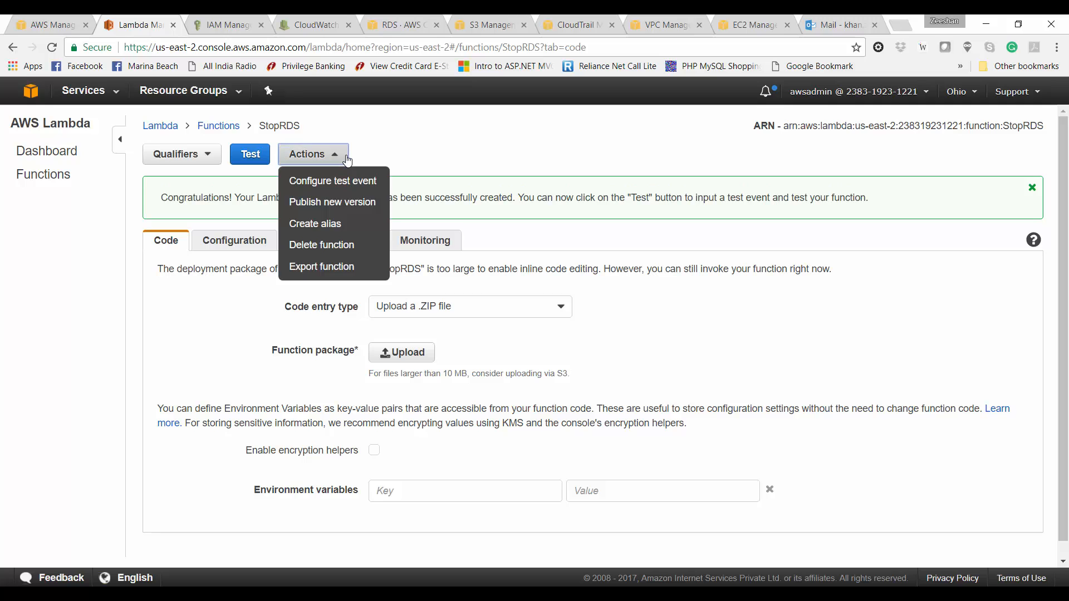
left_click(346, 180)
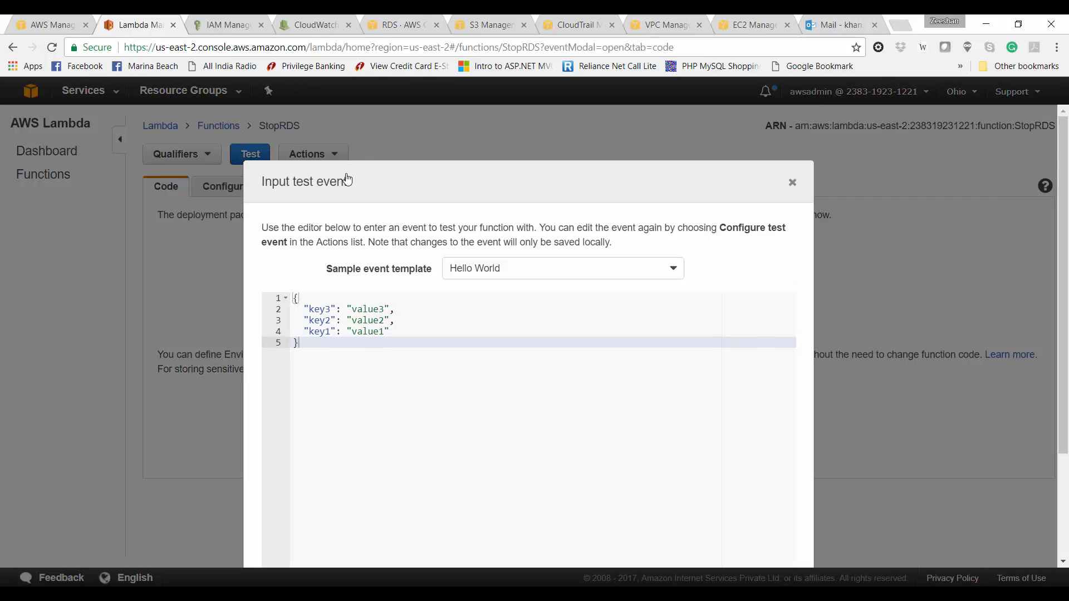
left_click(483, 267)
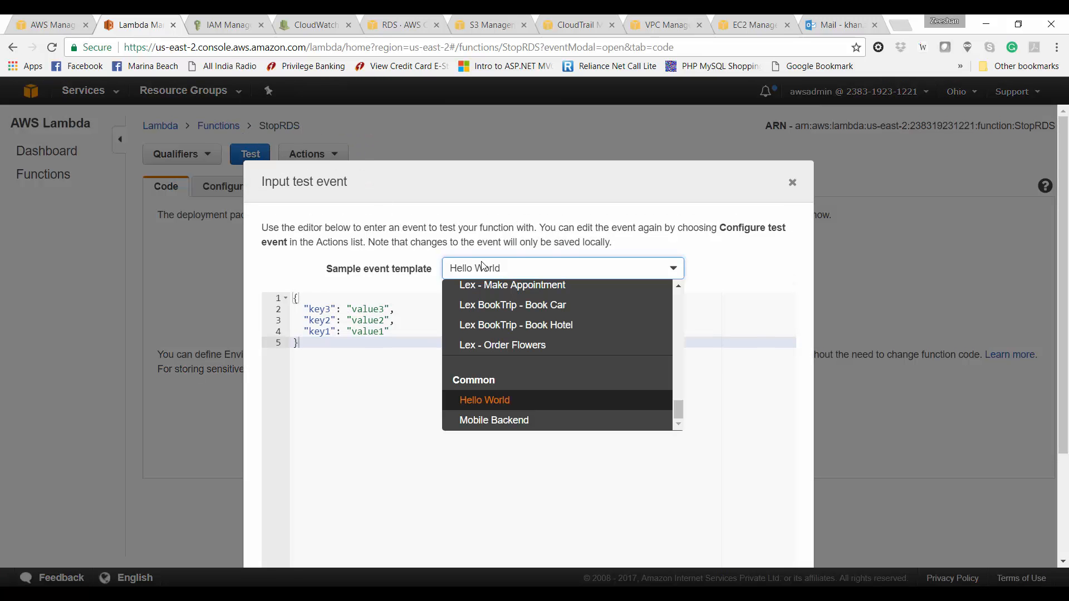
left_click(483, 267)
left_click(342, 384)
key("ctrl+a")
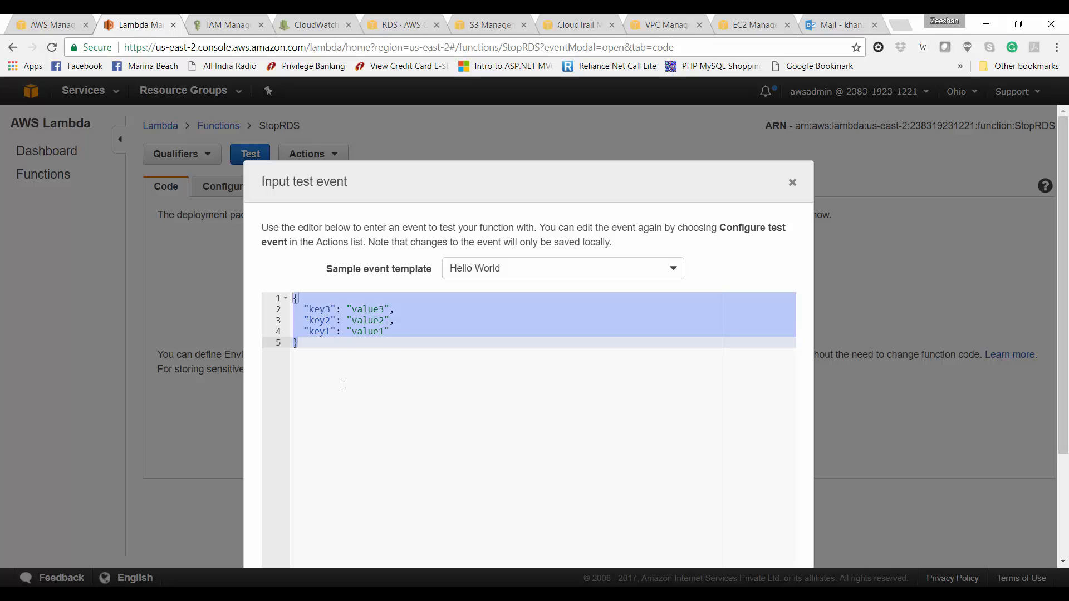
key("BackSpace")
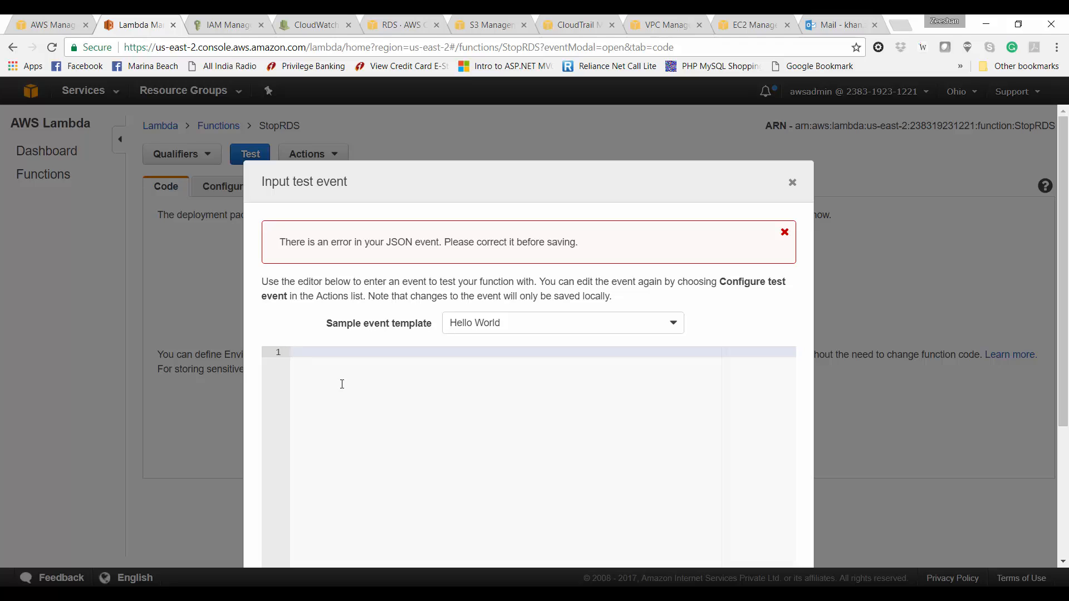
Step: Start the event JSON with an "instances" array containing "projectdemo"
type("{")
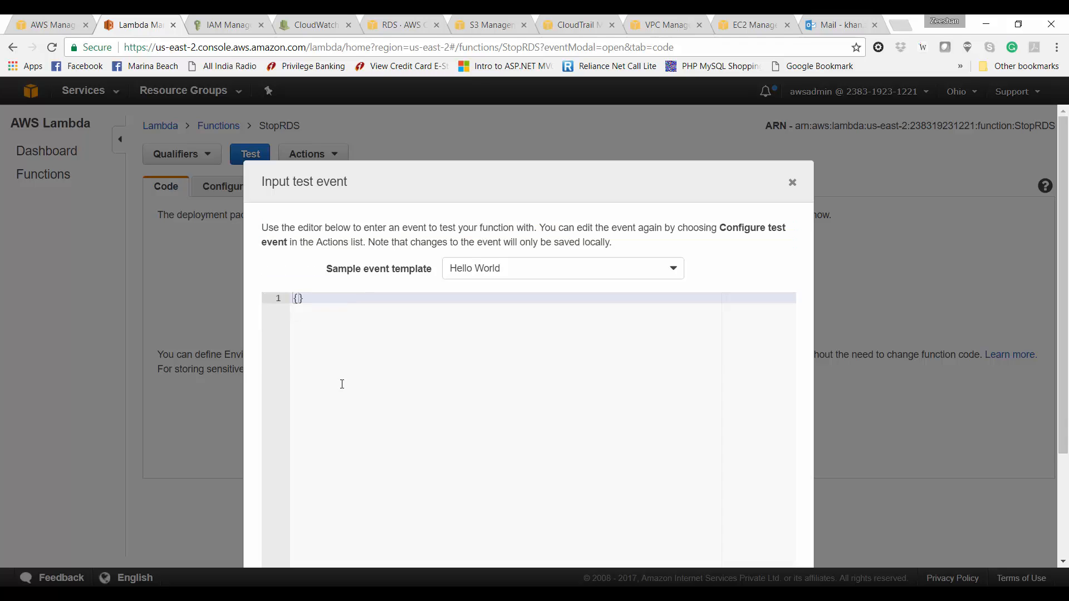
key("Return")
type("\"instance")
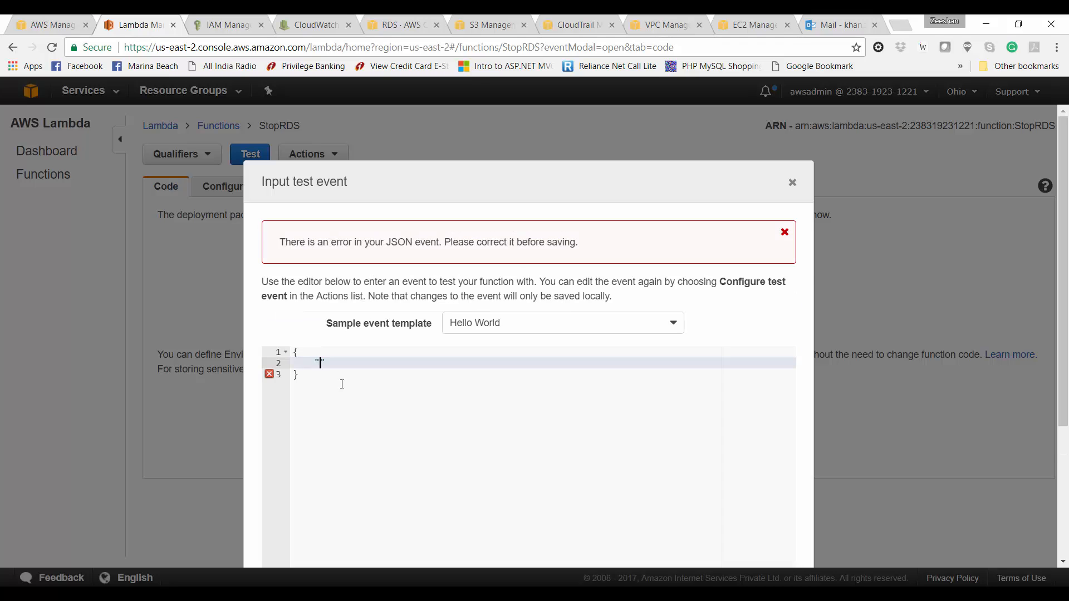
type("s\": \"")
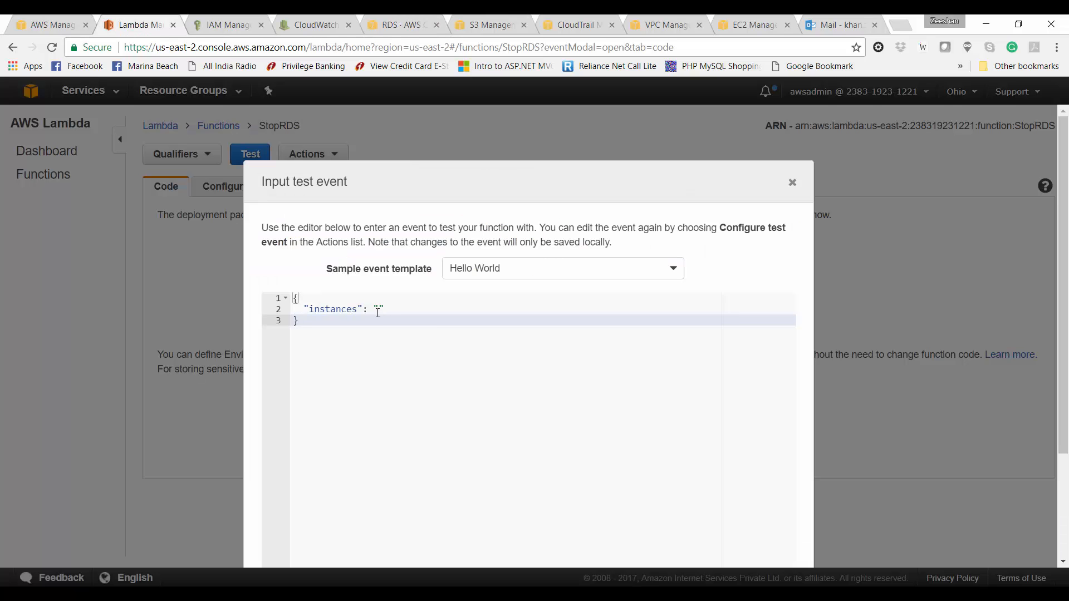
left_click(380, 309)
key("BackSpace")
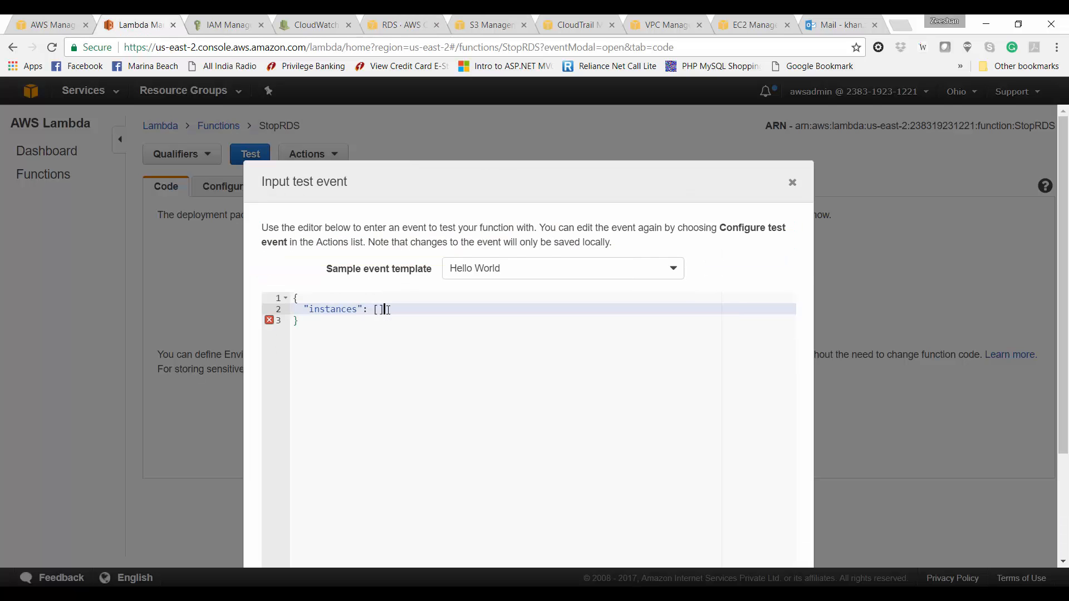
type("[     \"projectdemo")
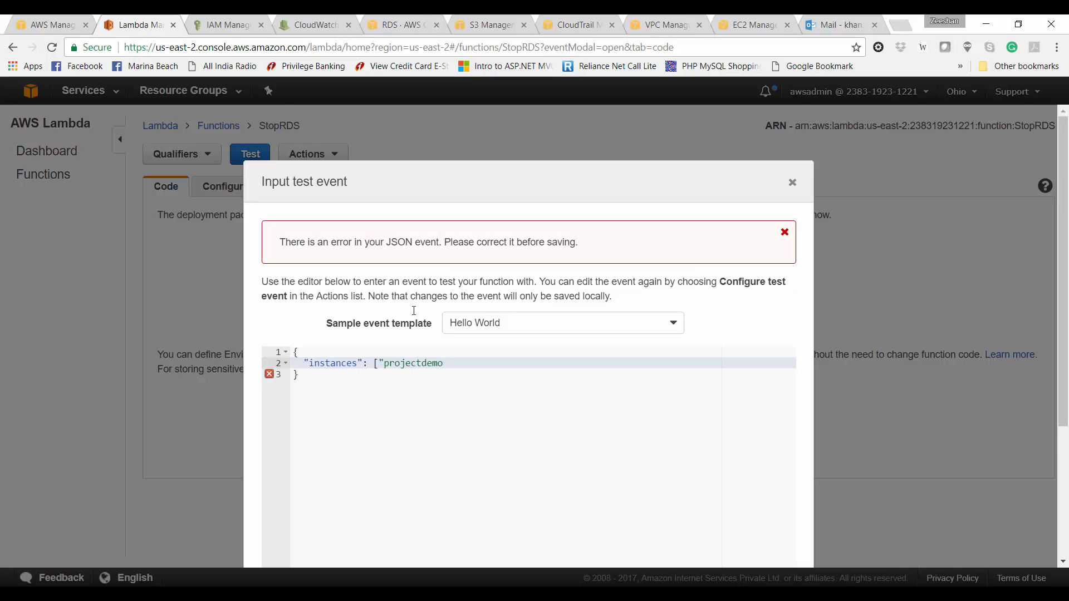
type("\"   ]")
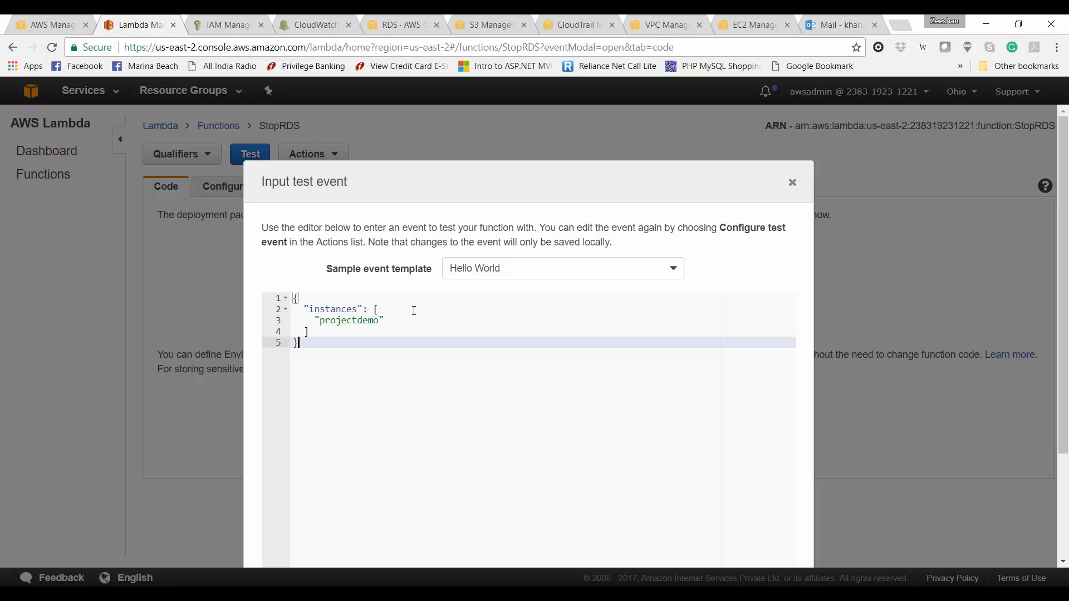
left_click(381, 333)
type(",")
key("Return")
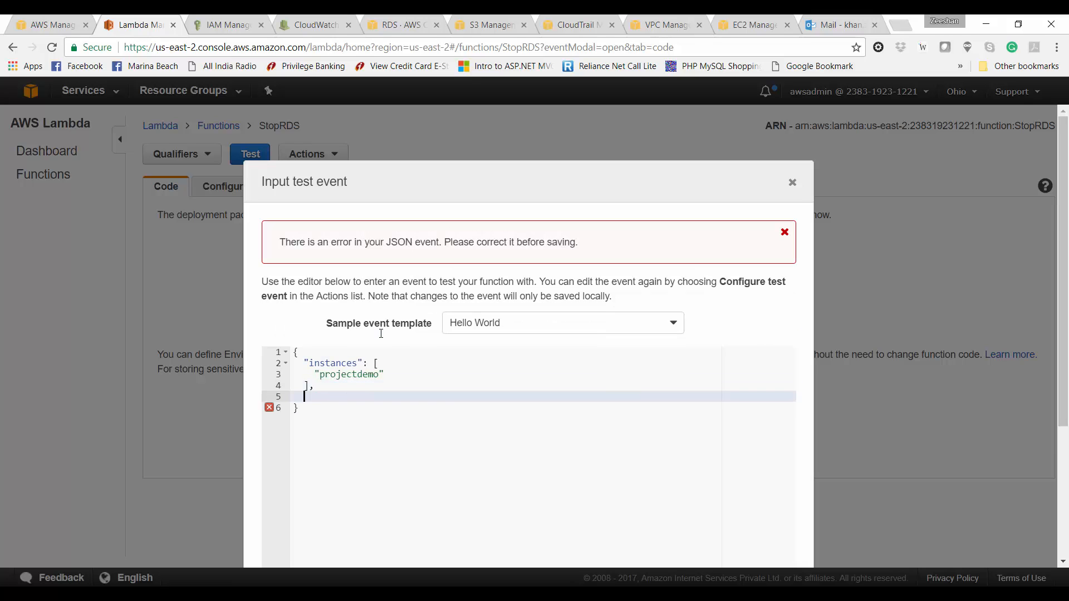
Step: Add the "action": "stop" property, then save the test event and run StopRDS
type("\"acttion")
key("Left")
key("Left")
key("Left")
key("Left")
key("BackSpace")
key("Right")
key("Right")
key("Right")
key("Right")
key("Right")
type(": \"start")
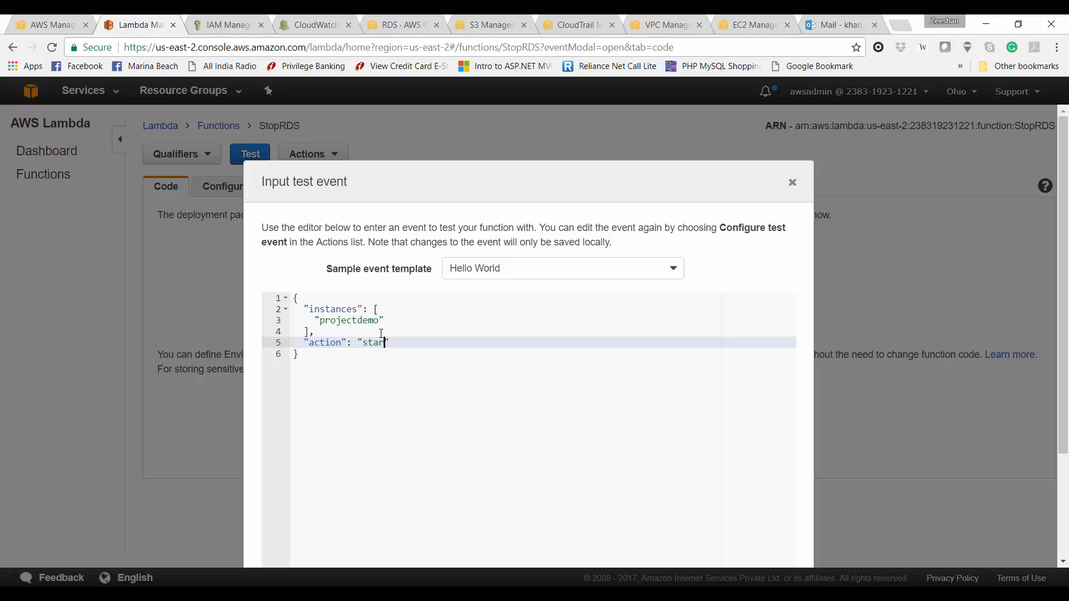
key("Down")
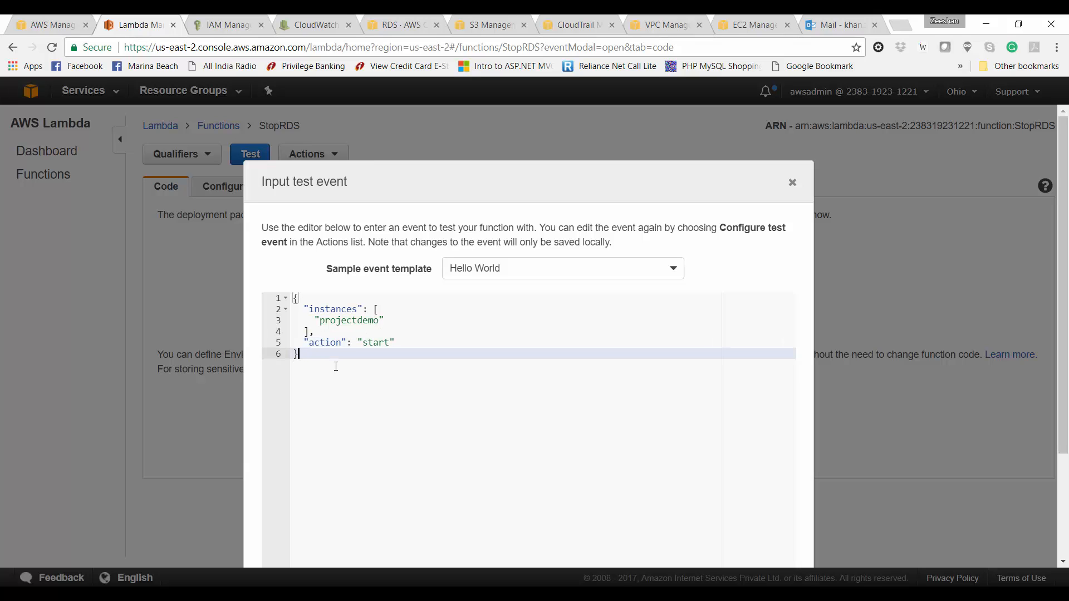
scroll(336, 366, "down", 1)
scroll(336, 366, "down", 3)
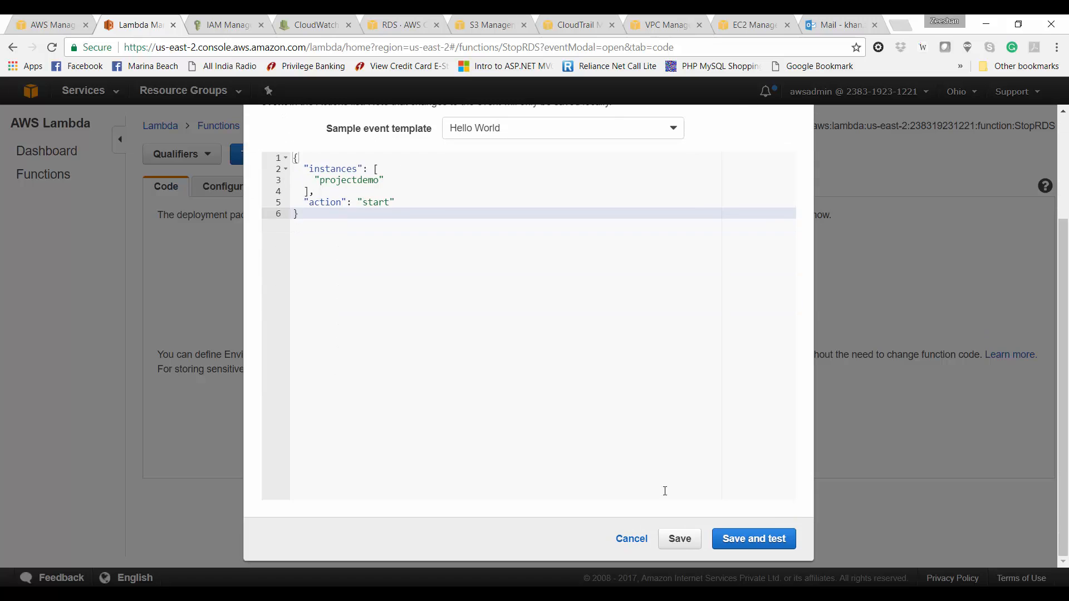
left_click(781, 540)
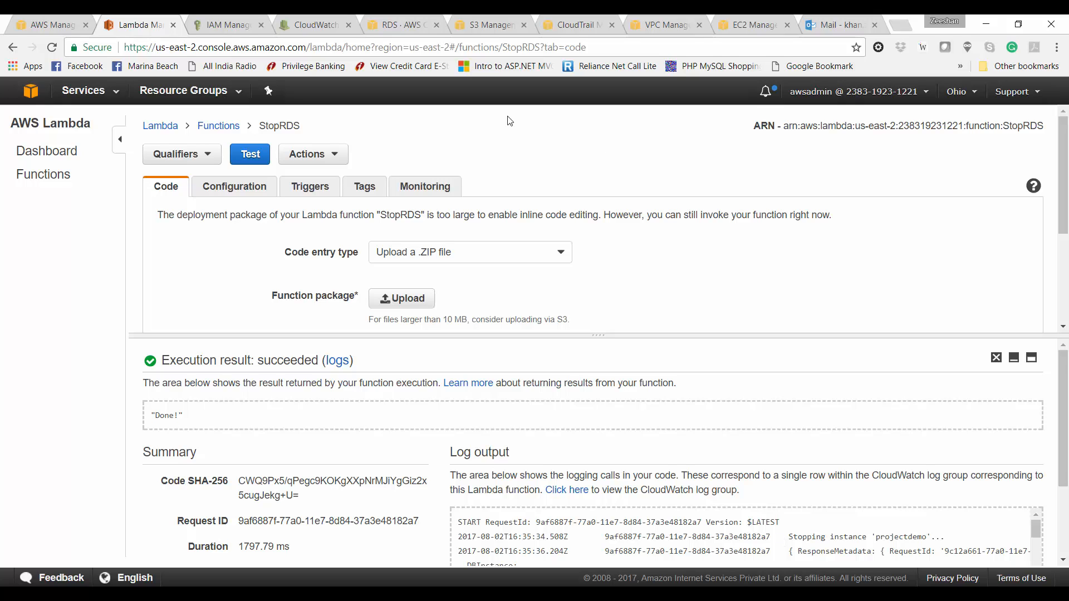
Step: Review the successful run result and check projectdemo's status in the RDS tab
scroll(593, 528, "down", 5)
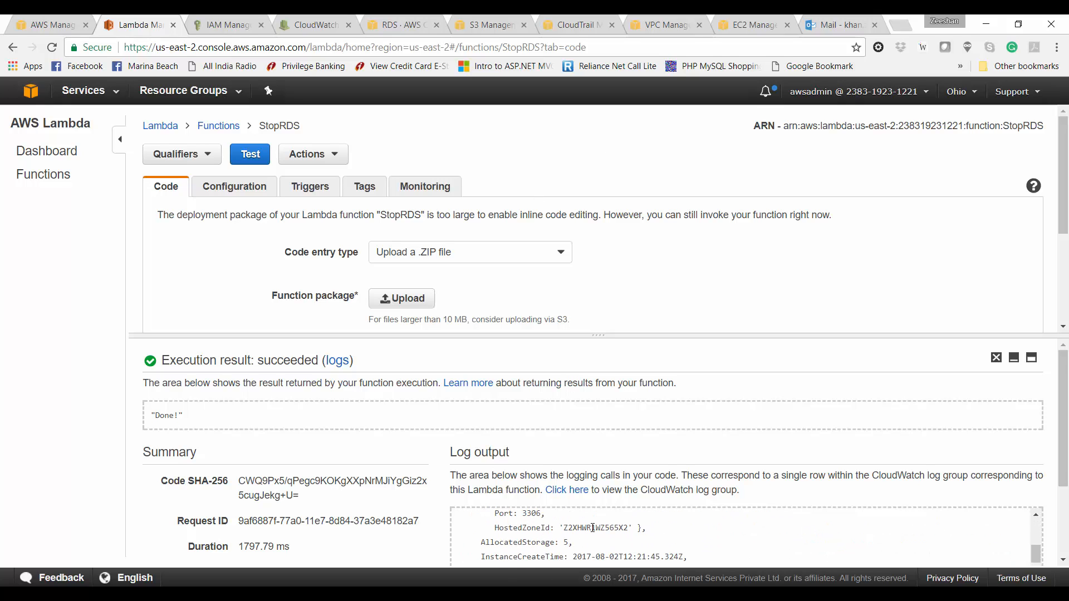
scroll(1064, 471, "down", 2)
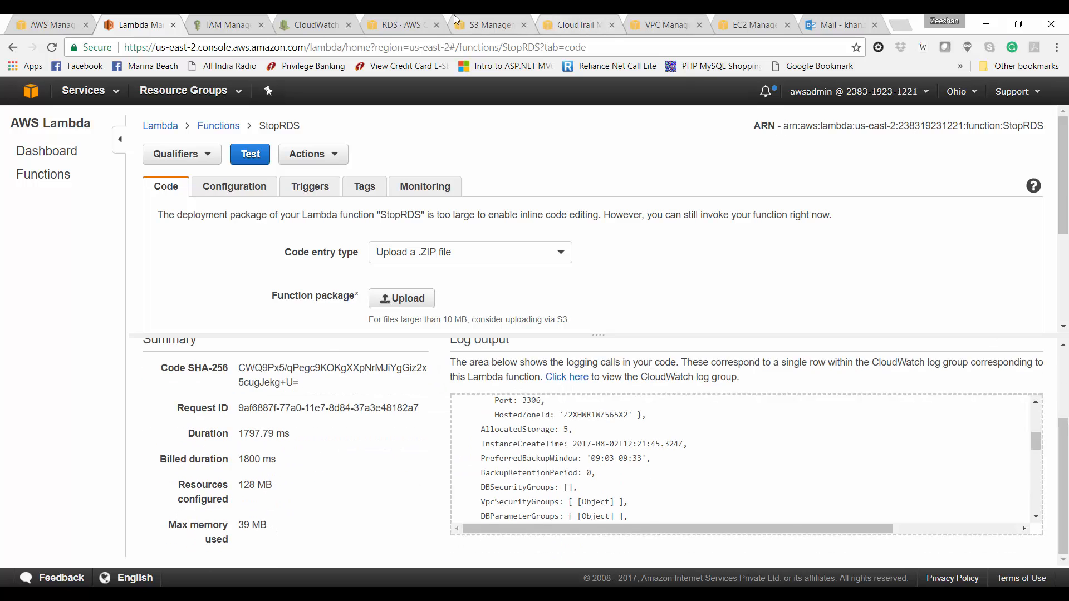
left_click(409, 24)
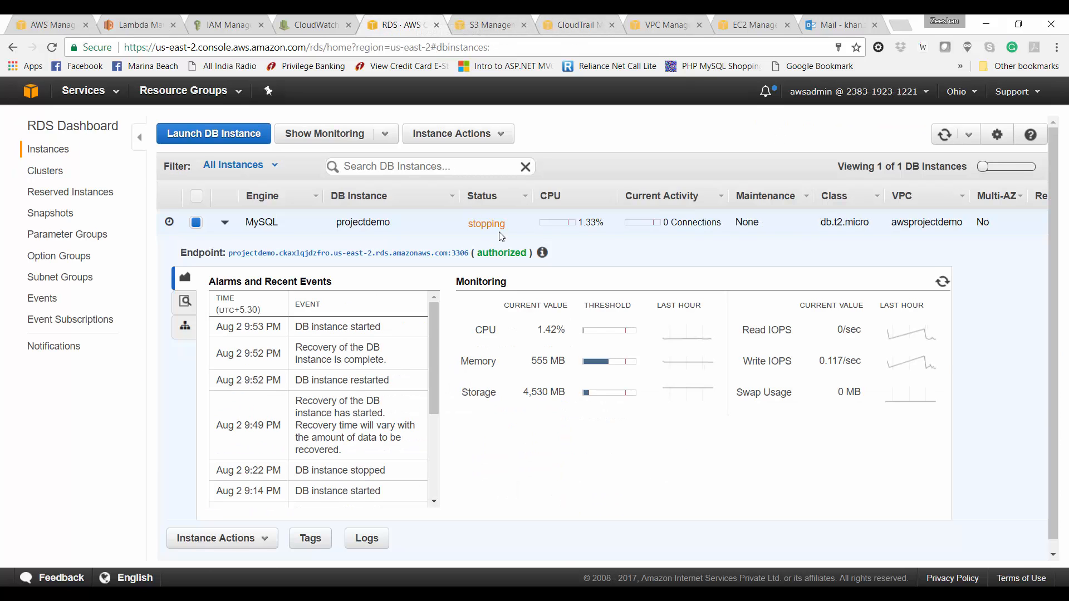
key("ctrl+2")
Step: Inspect the execution log's REPORT line and the DBInstanceStatus 'stopping' entry
triple_click(1022, 511)
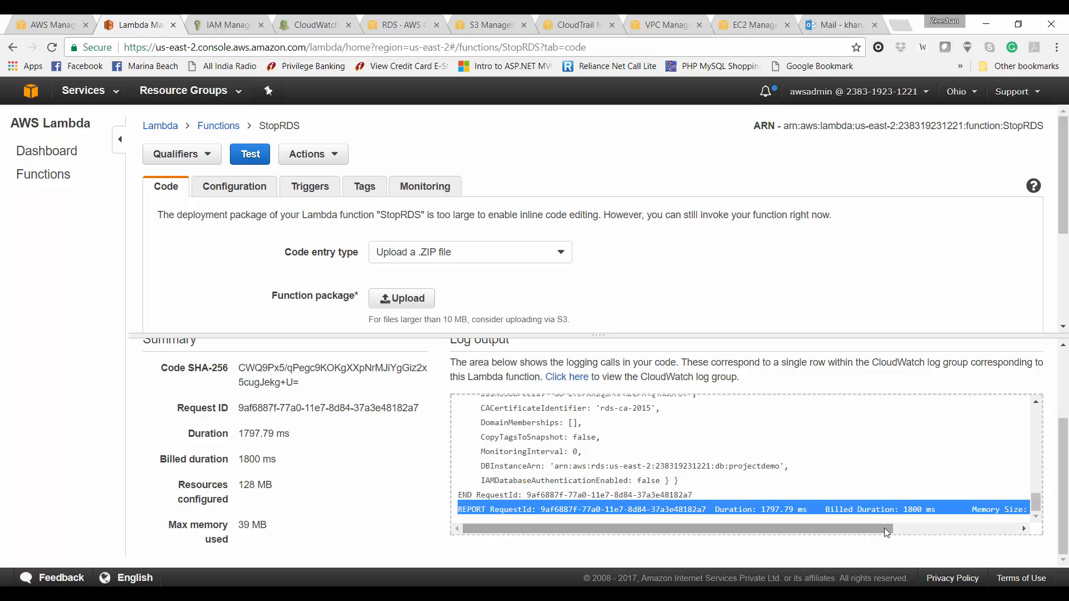
left_click_drag(886, 533, 919, 535)
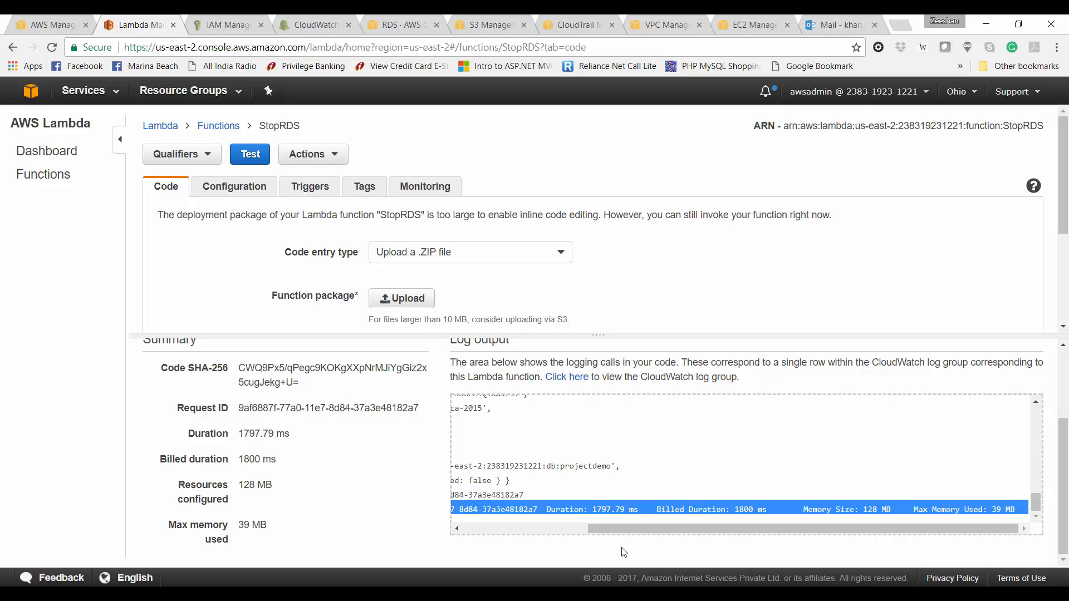
left_click(539, 528)
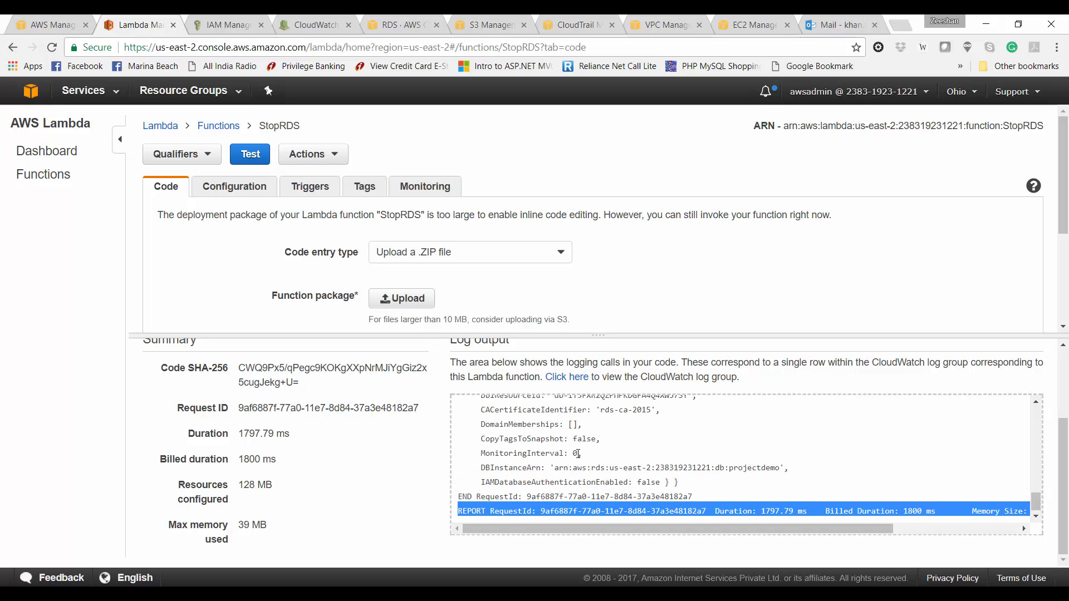
scroll(578, 454, "up", 5)
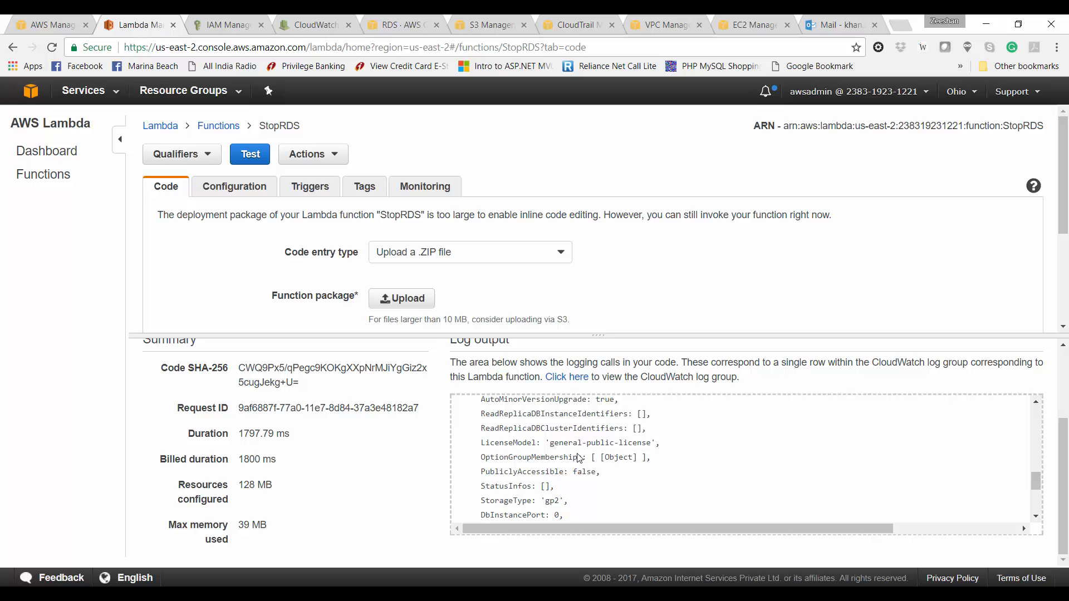
scroll(579, 457, "up", 3)
scroll(579, 456, "up", 3)
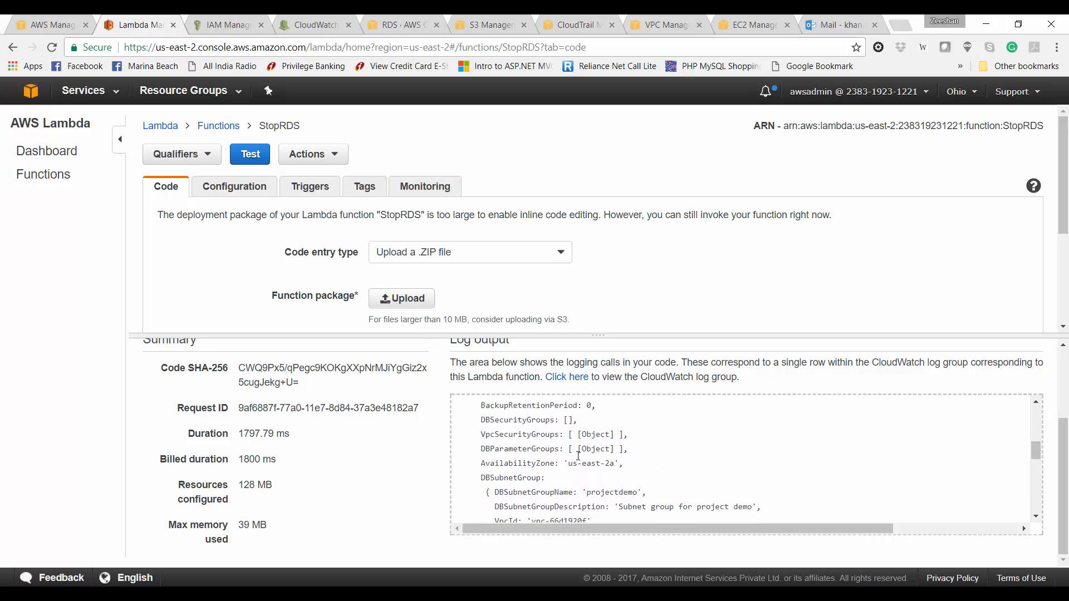
scroll(577, 455, "down", 1)
scroll(578, 456, "up", 2)
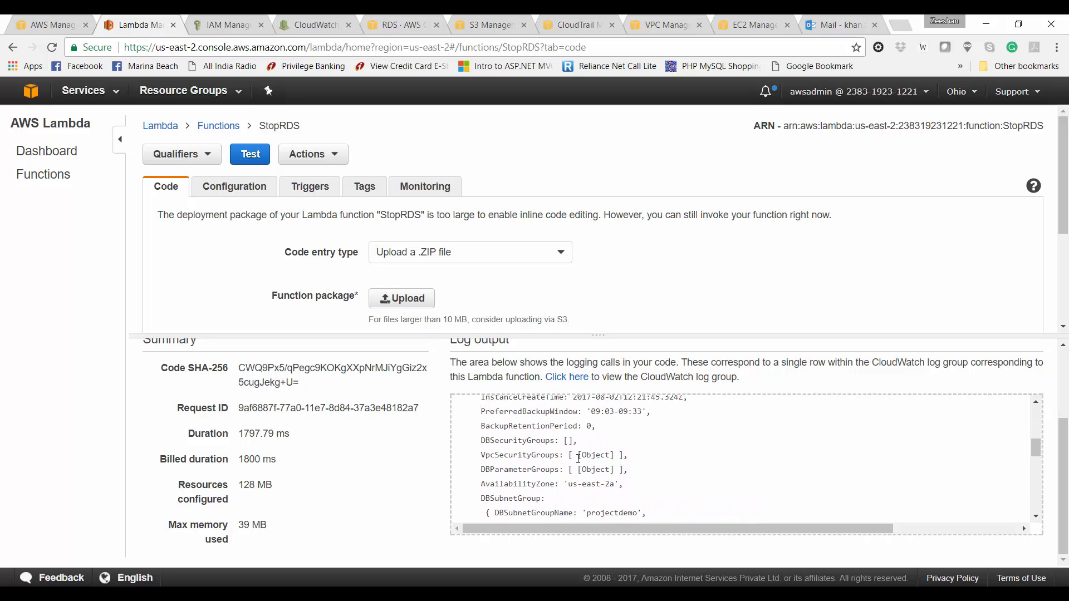
scroll(578, 457, "up", 5)
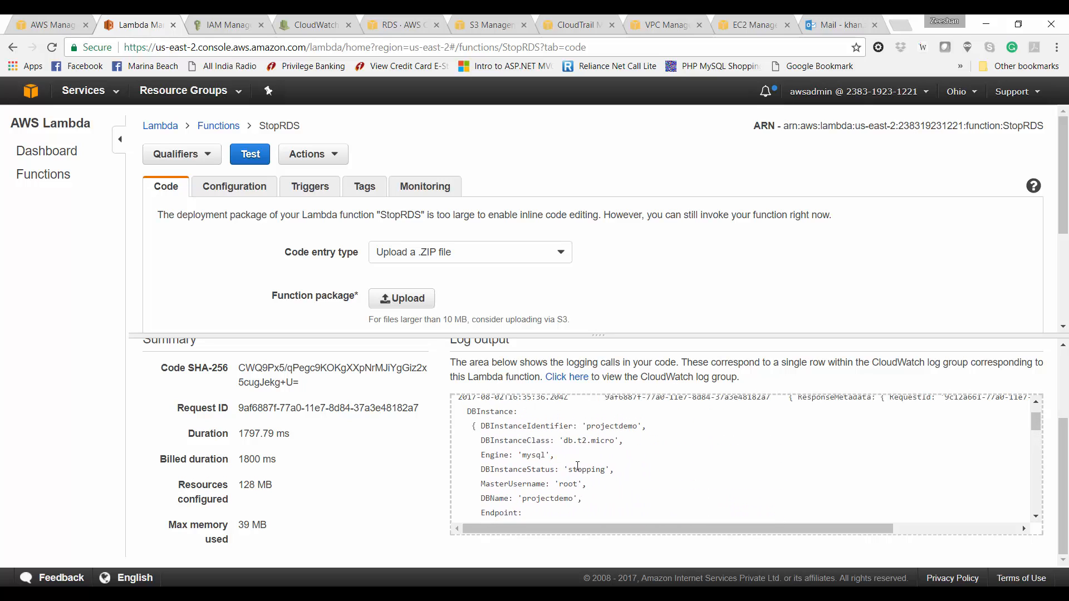
triple_click(577, 466)
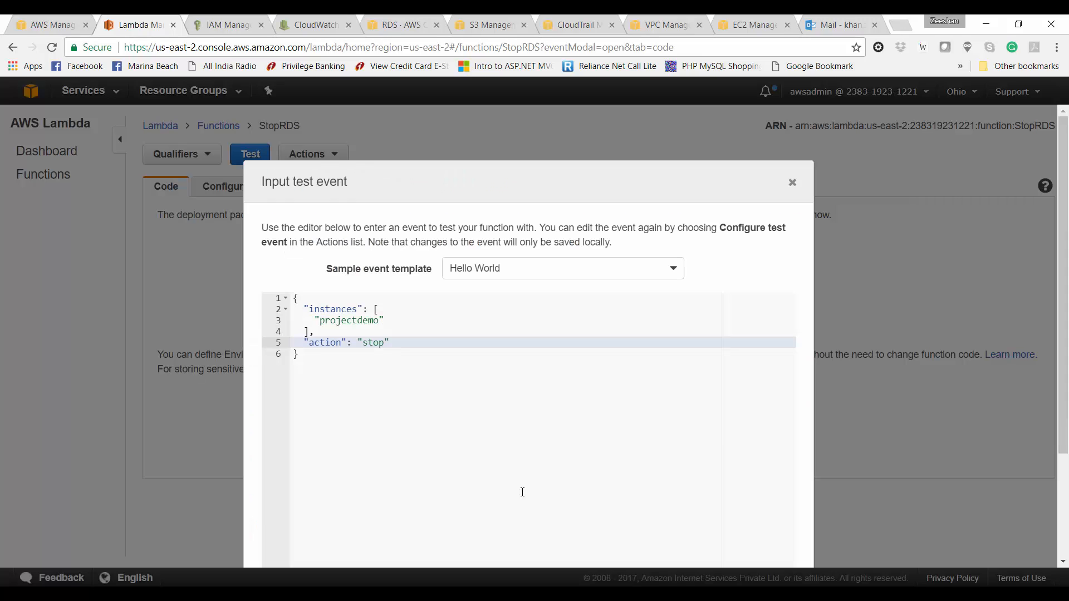
Step: Change the test event action to "start", save it and run StopRDS
key("BackSpace")
key("BackSpace")
type("art")
scroll(522, 492, "down", 3)
left_click(740, 545)
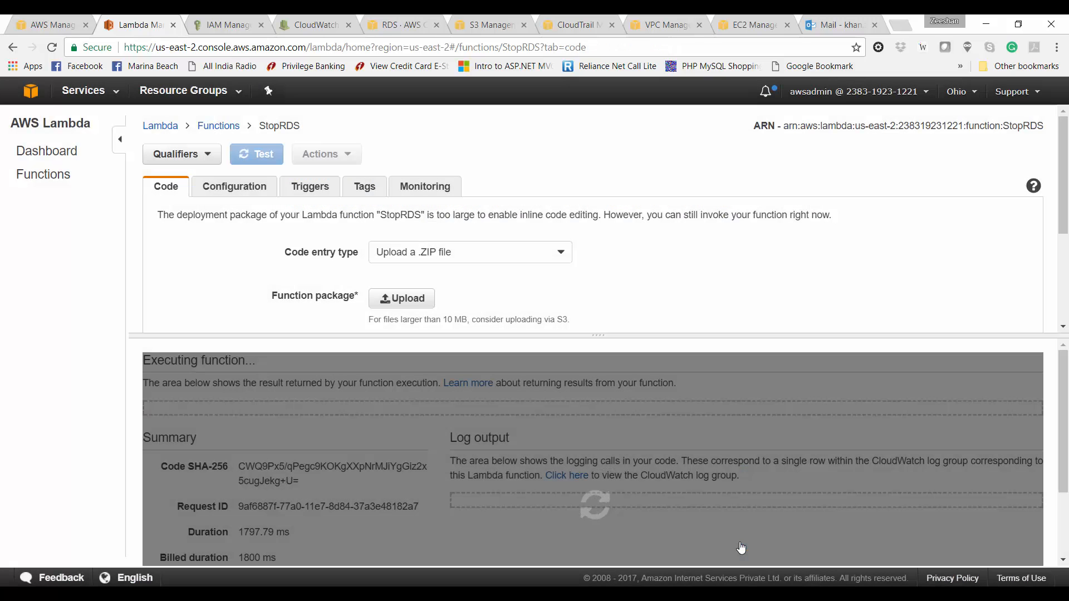
Step: Confirm the log shows DBInstanceStatus 'starting' and refresh the RDS instance list
left_click(403, 19)
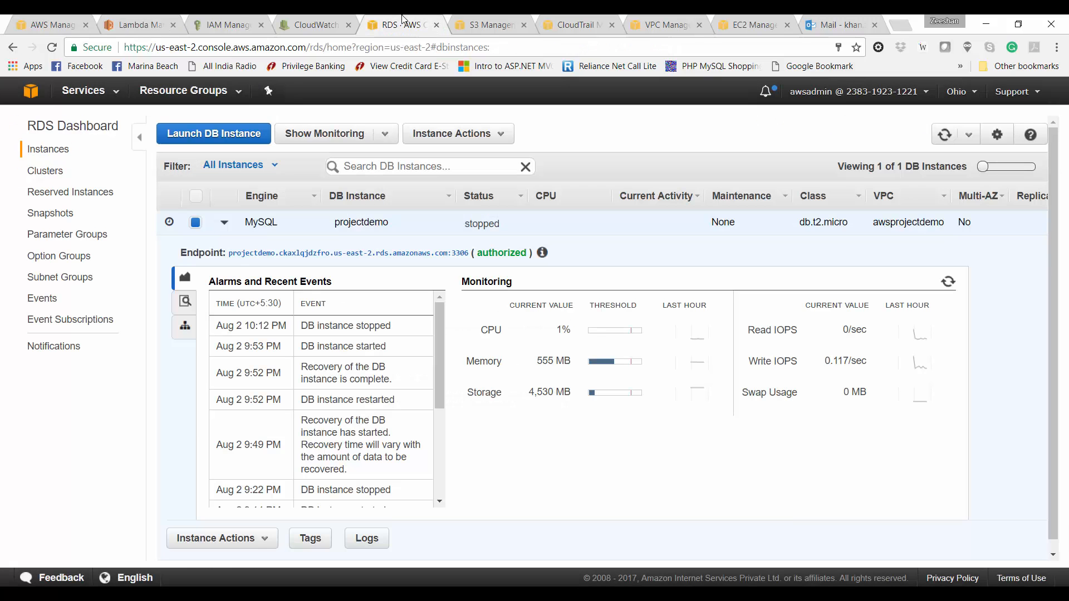
left_click(148, 18)
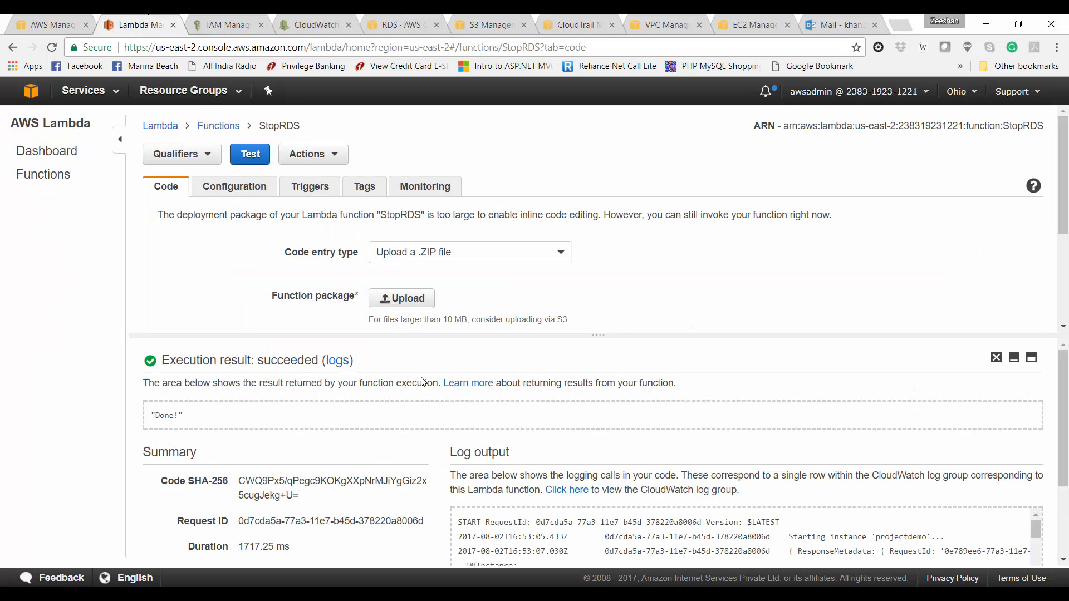
scroll(424, 382, "down", 2)
scroll(636, 445, "down", 3)
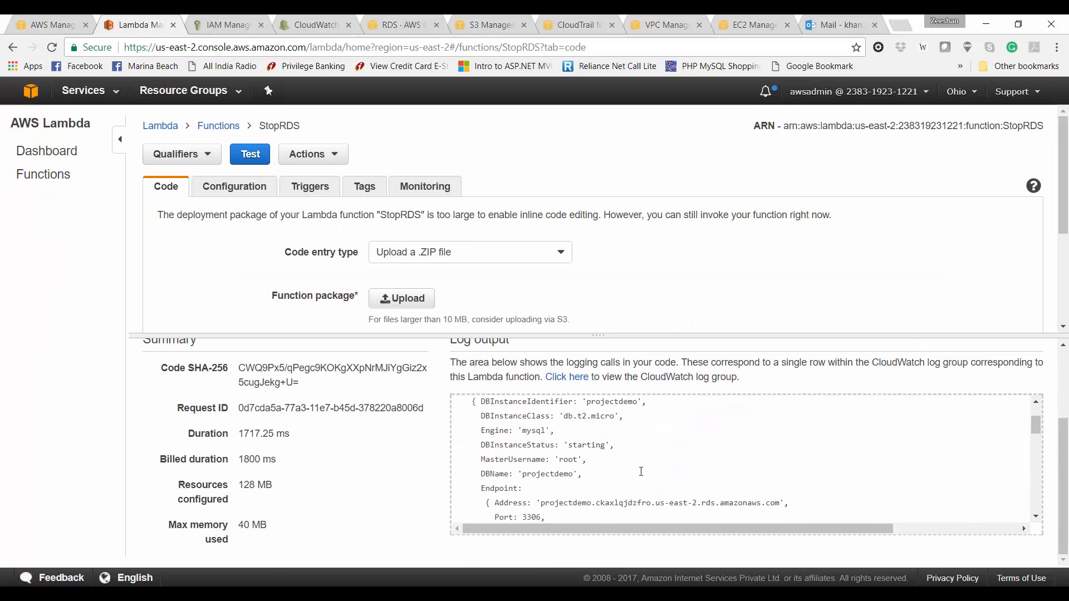
triple_click(534, 436)
left_click(374, 26)
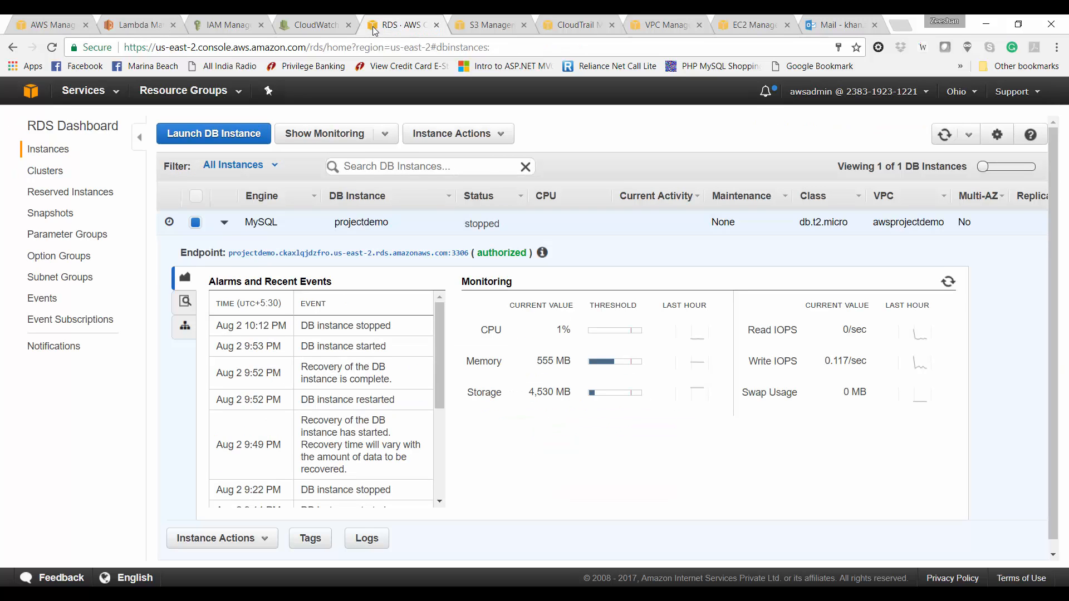
left_click(945, 135)
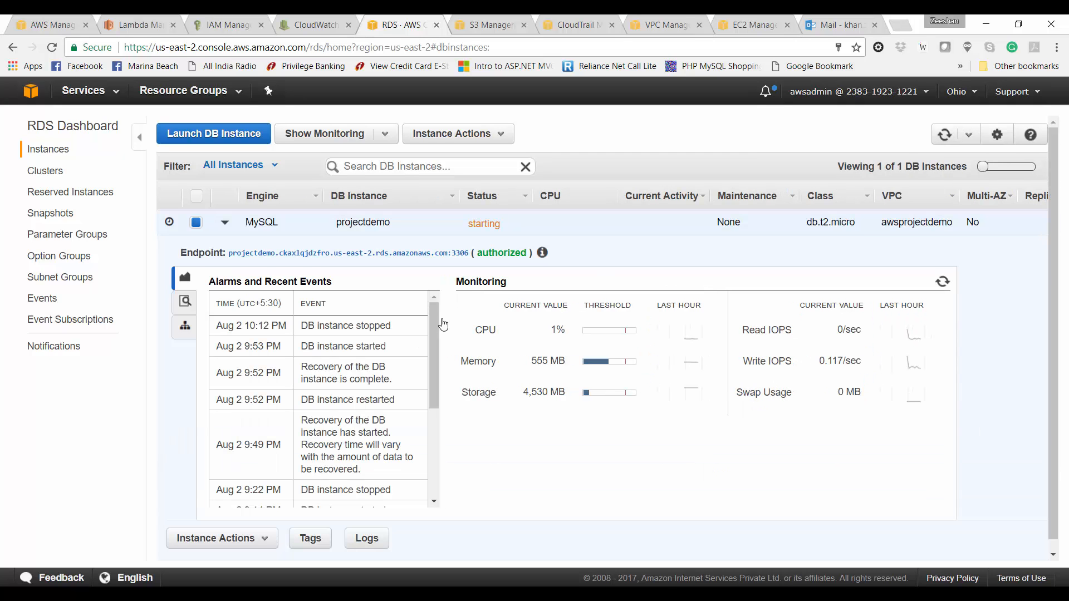
Step: Review the execution log's billed duration of 1800 ms on the StopRDS page
left_click(144, 21)
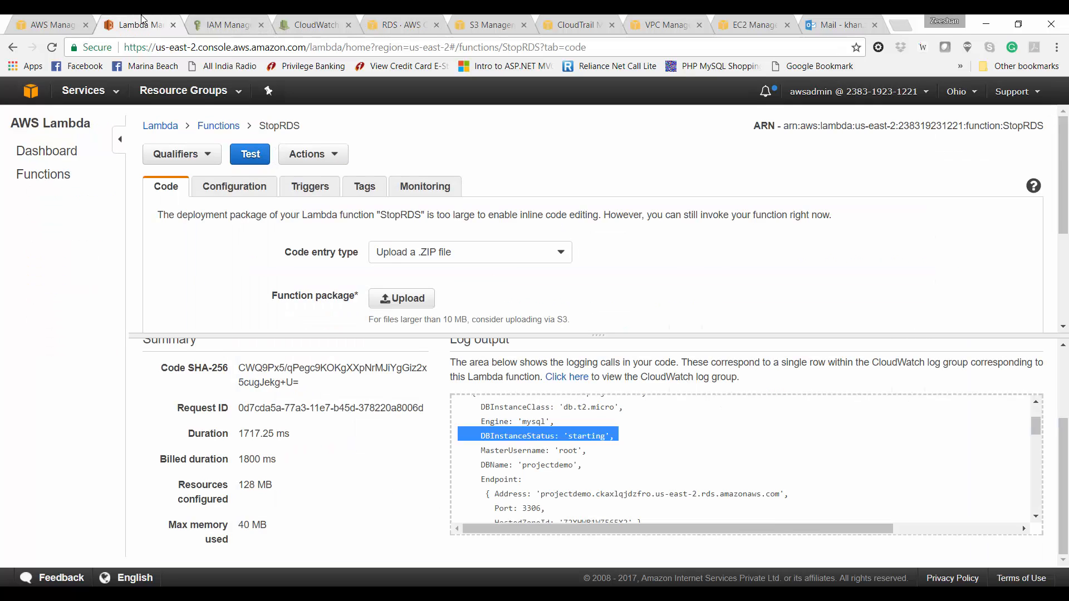
left_click(524, 461)
scroll(523, 461, "down", 3)
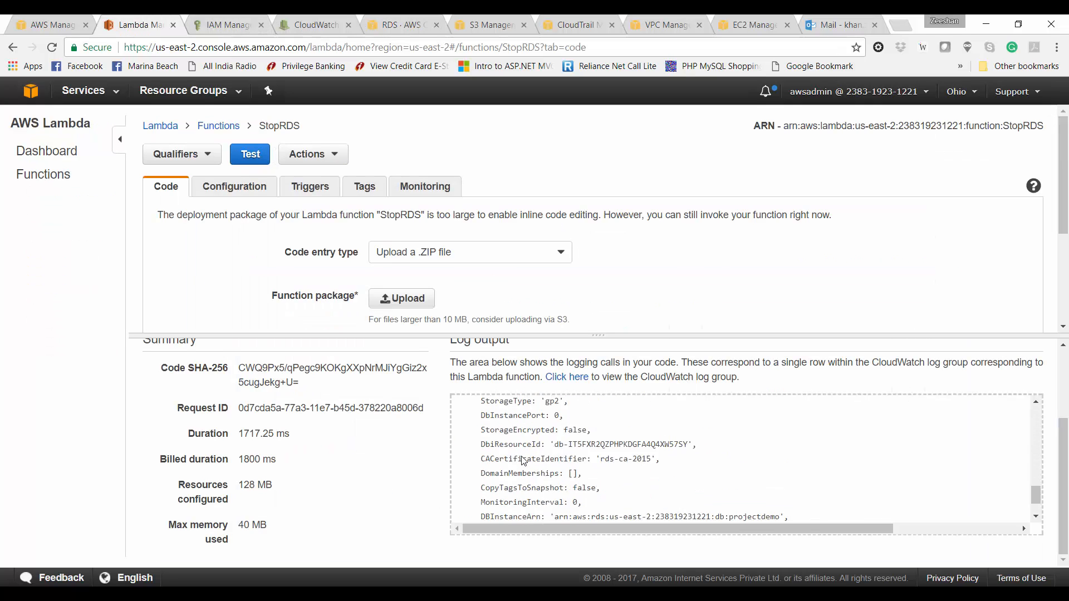
scroll(524, 461, "down", 1)
double_click(913, 510)
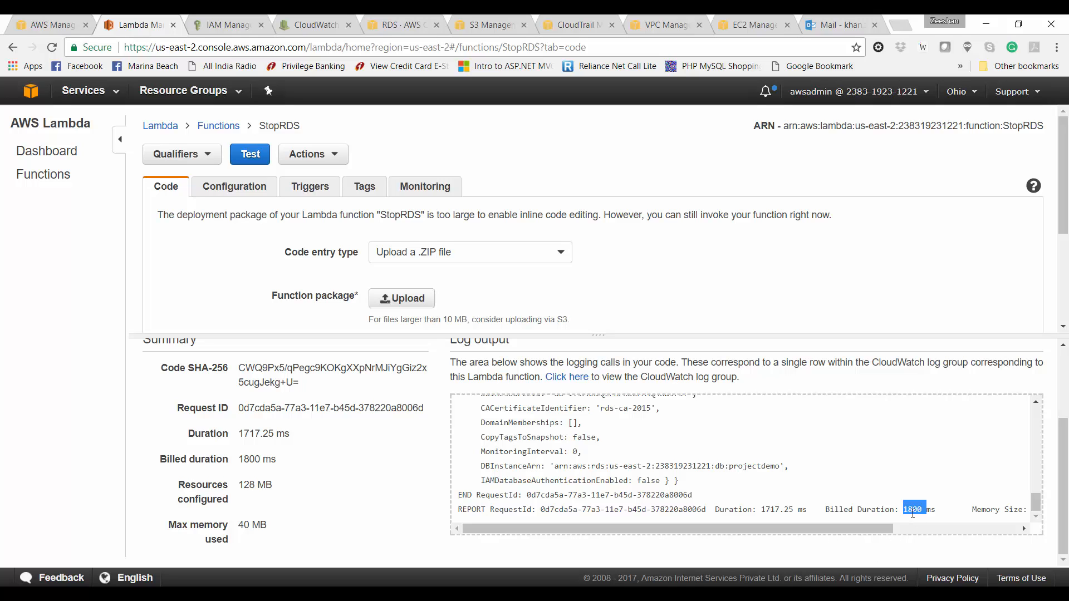
left_click(903, 526)
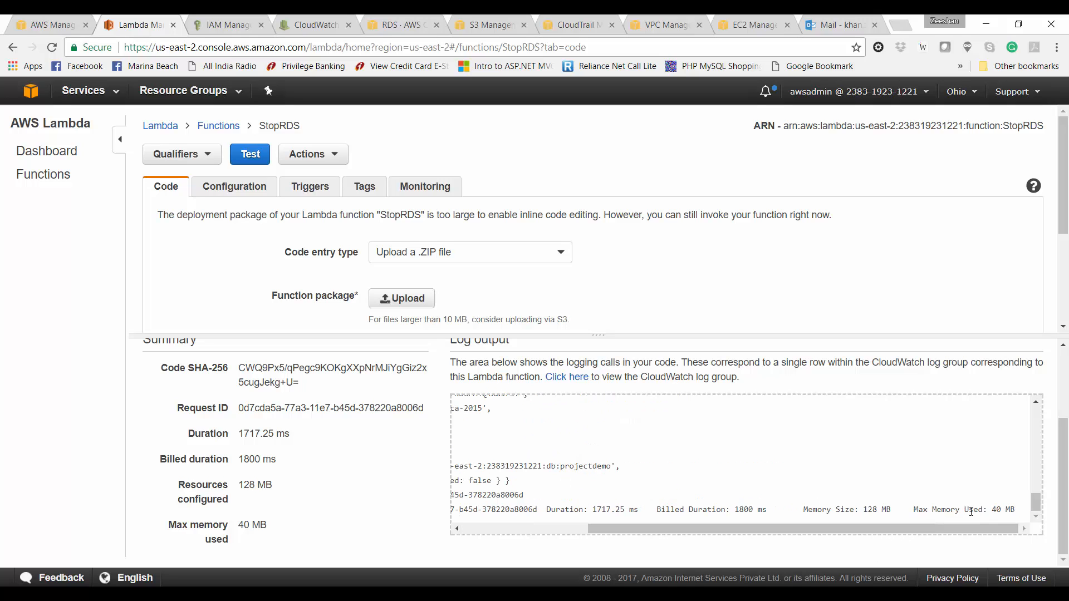
left_click_drag(770, 529, 512, 514)
Step: In CloudWatch Events Rules, start a new rule with a Schedule event source
left_click(336, 26)
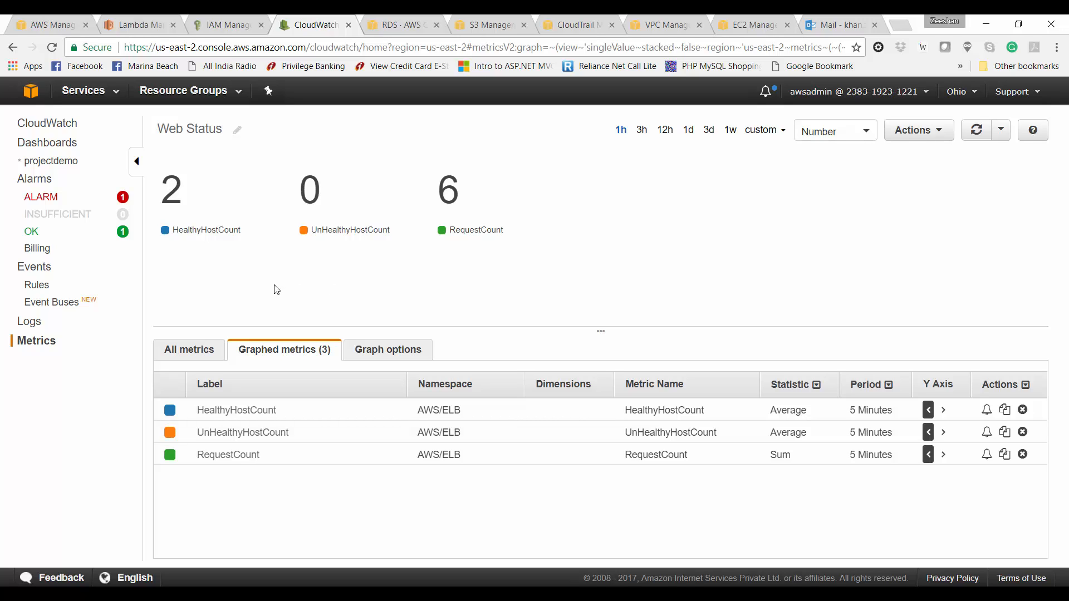
left_click(36, 292)
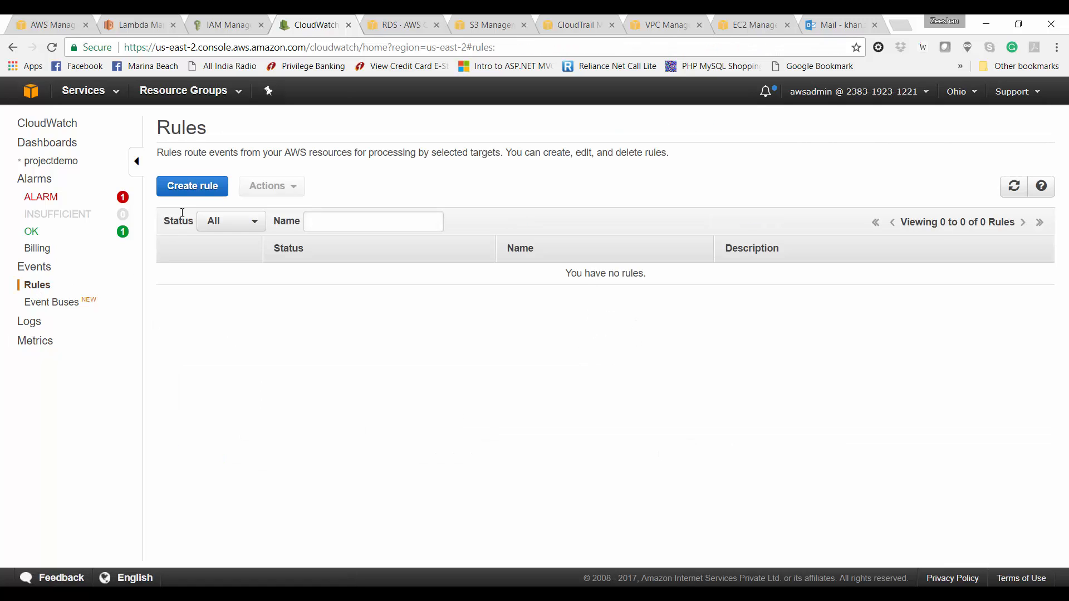
left_click(197, 187)
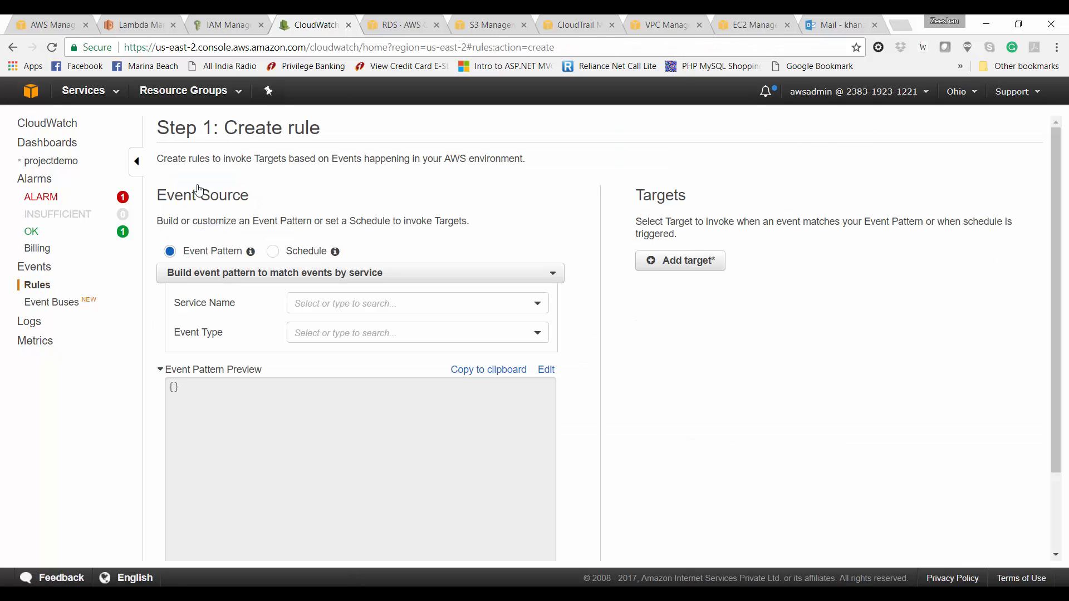
left_click(273, 252)
mouse_move(336, 252)
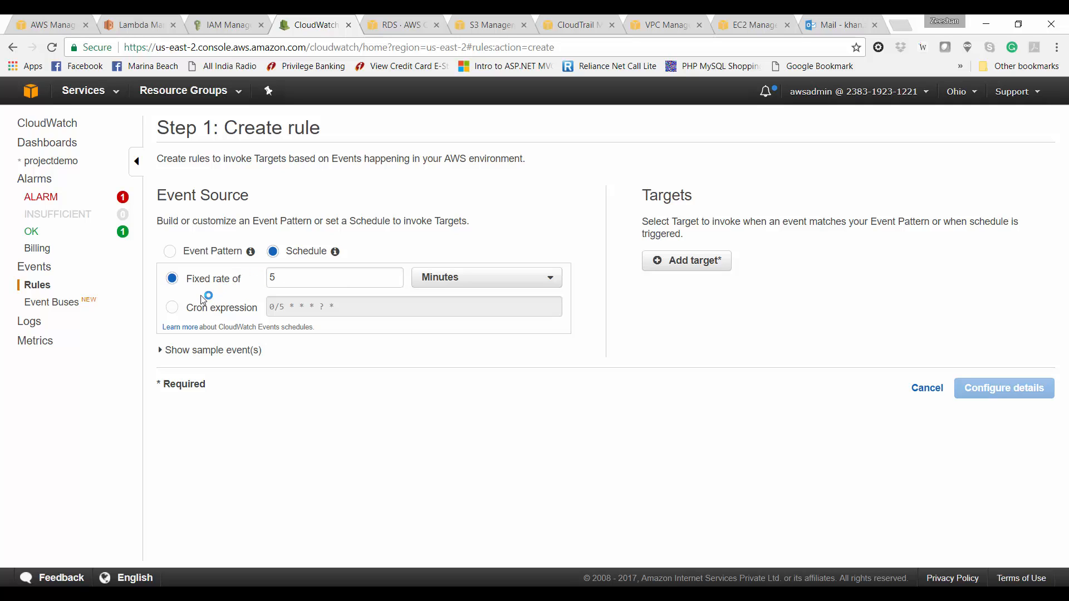
left_click(432, 283)
Step: Switch the schedule to a cron expression and enter 0 18 ? * MON-FRI *
left_click(431, 281)
left_click(431, 281)
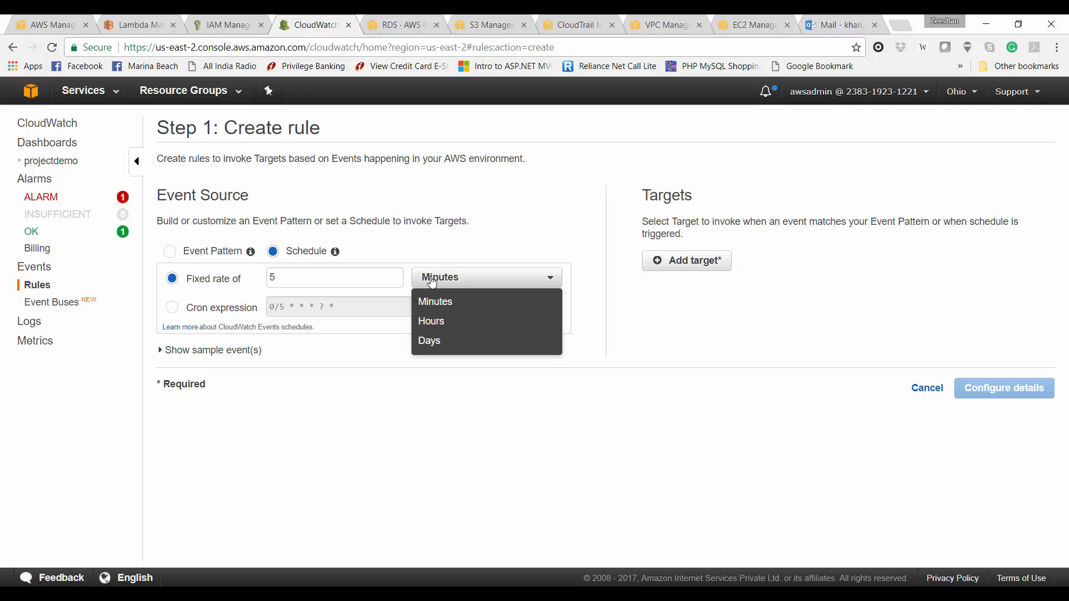
left_click(432, 281)
left_click(193, 309)
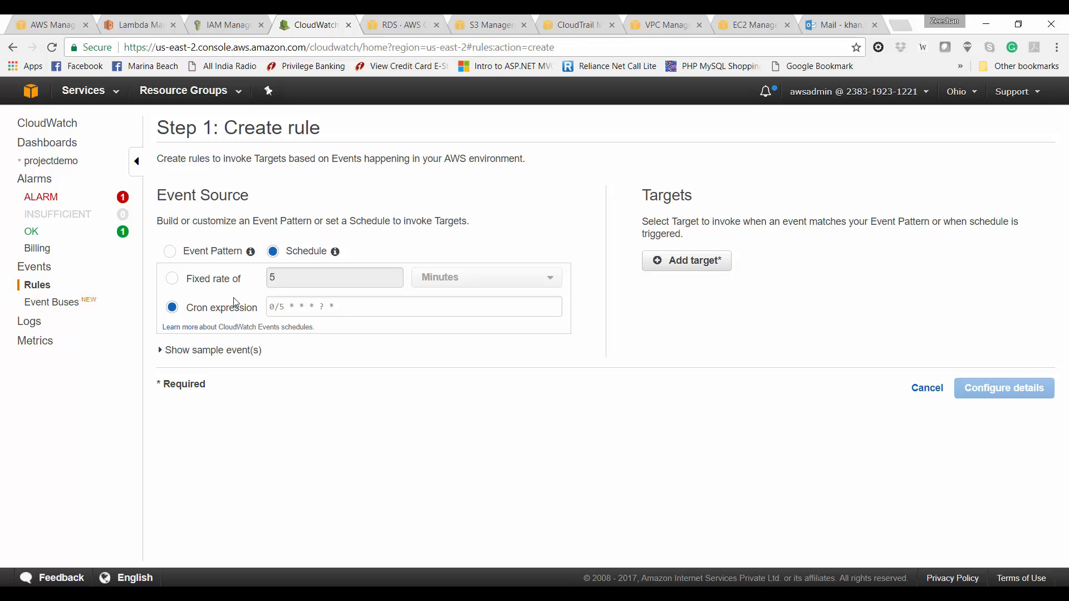
left_click(285, 303)
type("0")
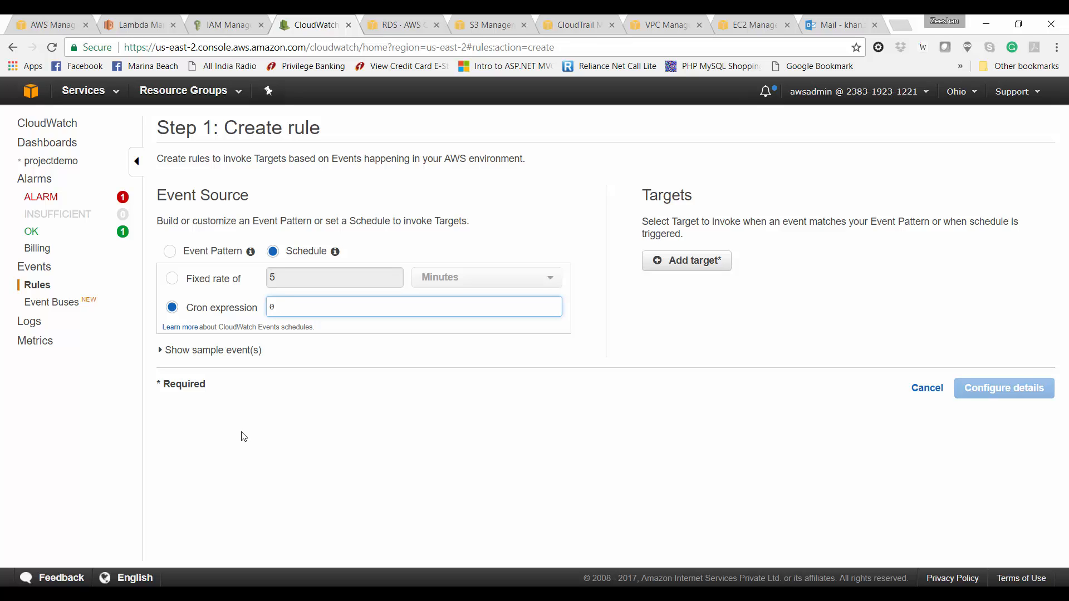
type("18 ? * MON-FRI *")
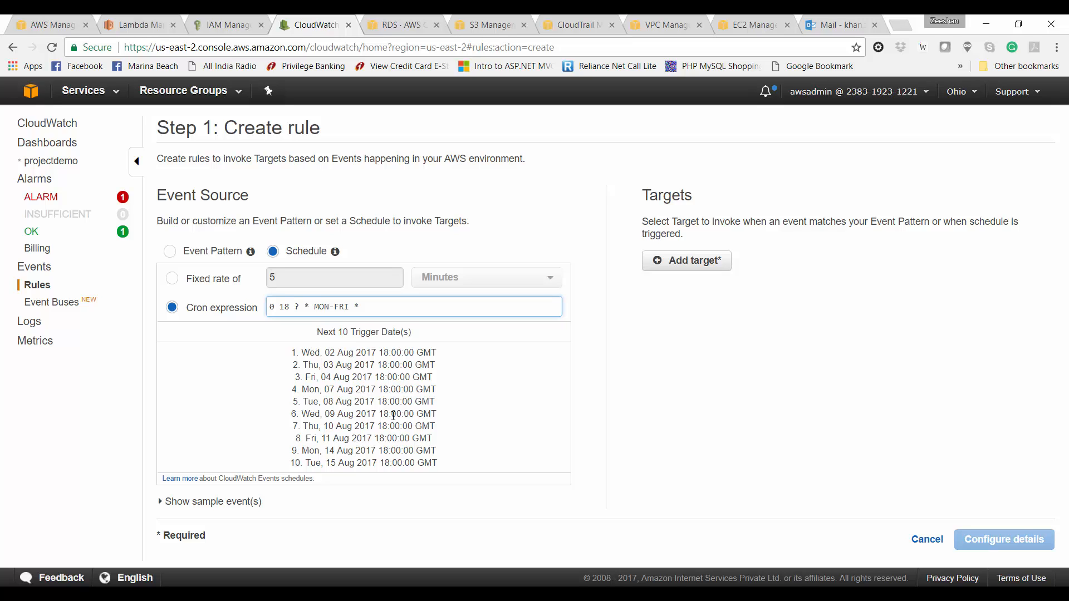
Step: Correct the cron expression to 30 12 ? * MON-FRI * for 12:30 GMT weekdays
left_click(285, 307)
key("BackSpace")
key("BackSpace")
type("23")
key("BackSpace")
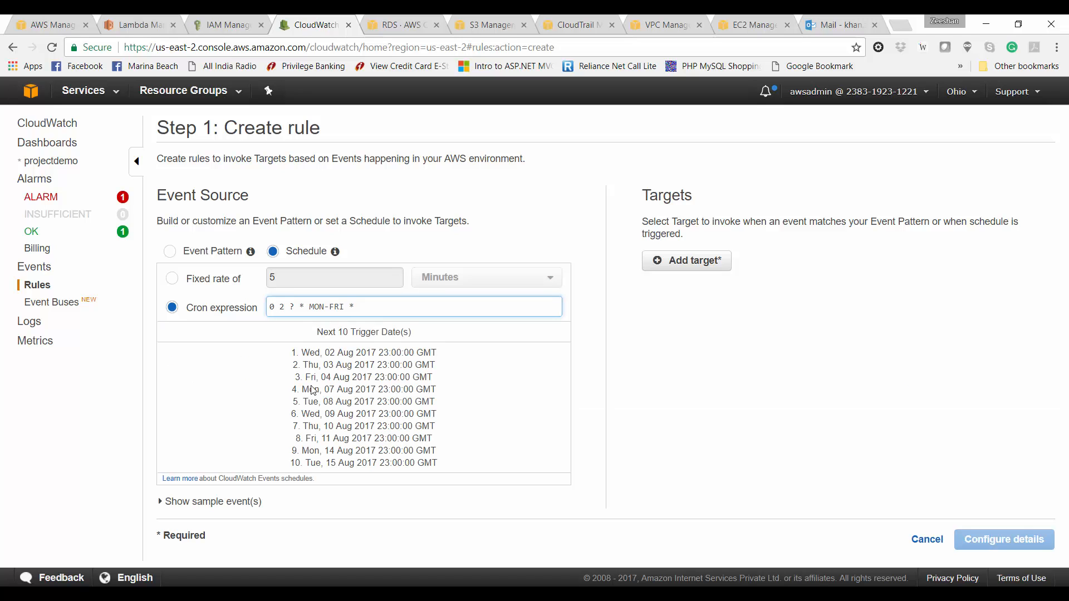
key("BackSpace")
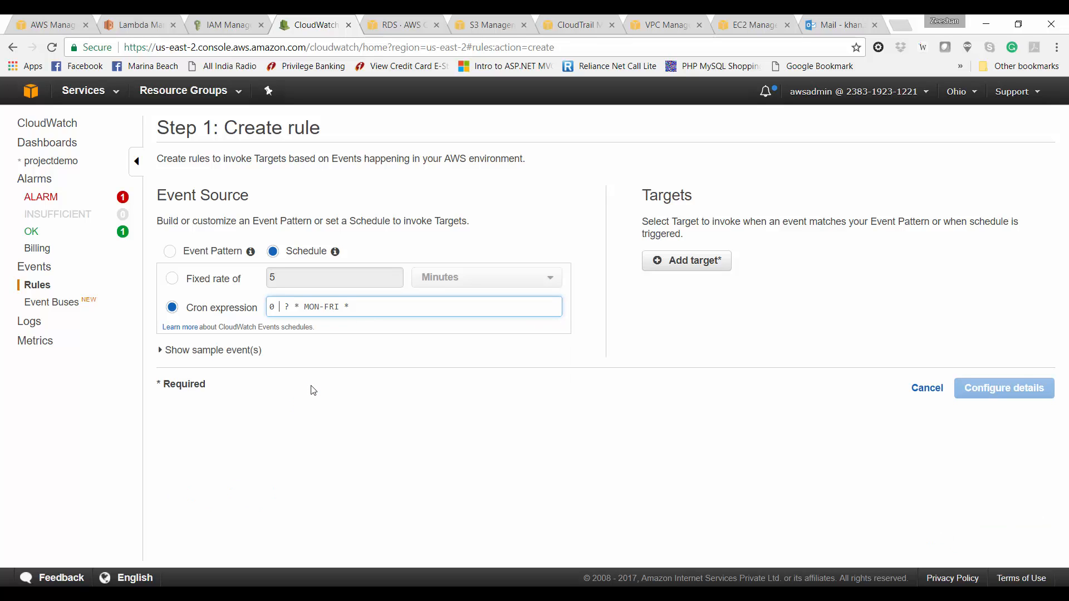
type("12")
key("BackSpace")
key("BackSpace")
type("30")
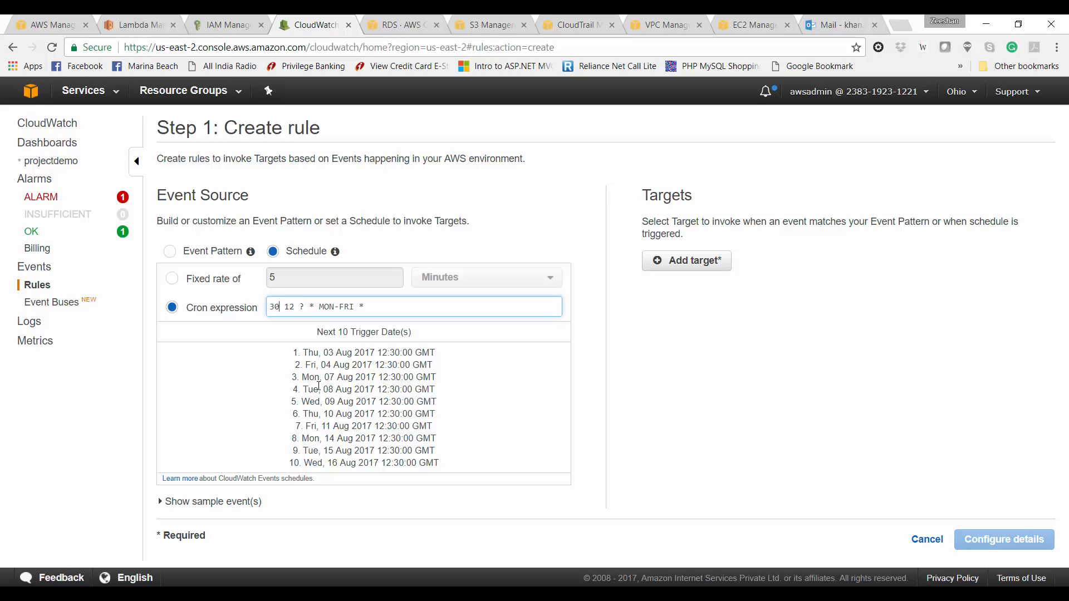
left_click(357, 390)
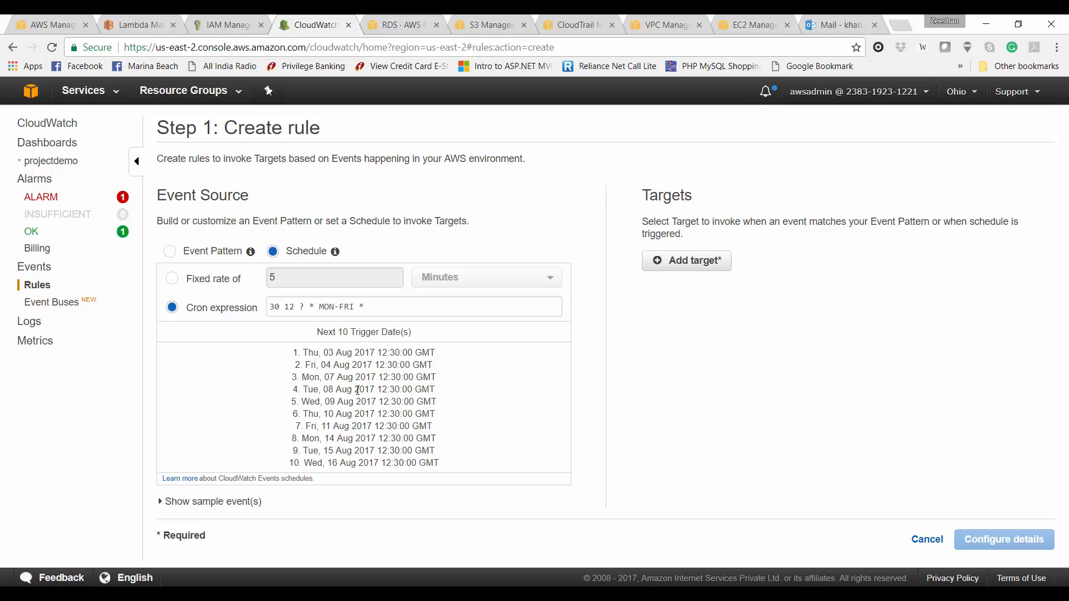
Step: Add the StopRDS Lambda function as the rule's target
left_click(678, 264)
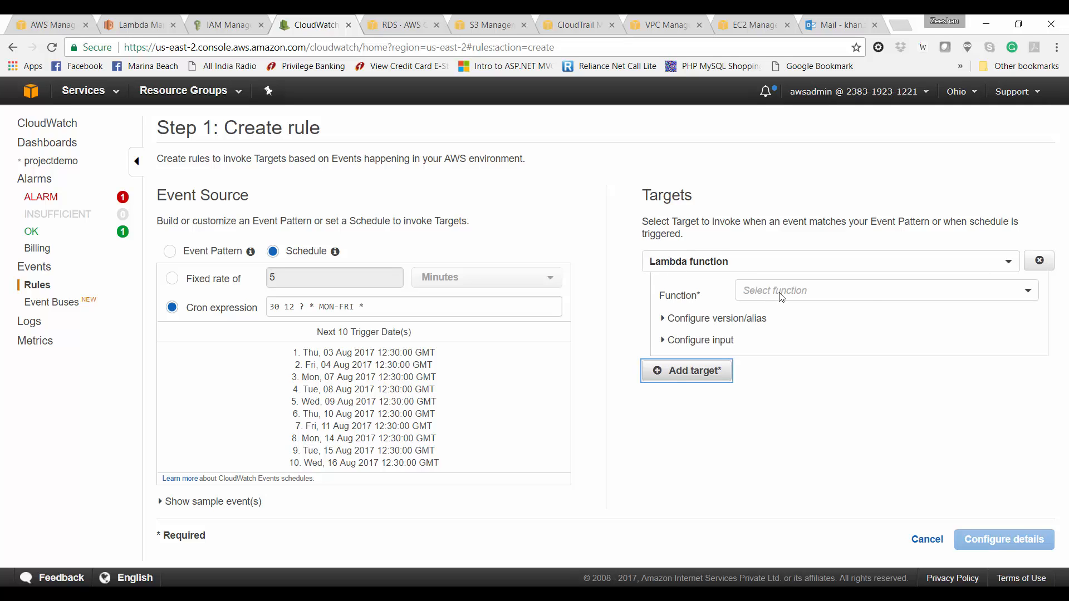
left_click(780, 293)
left_click(782, 310)
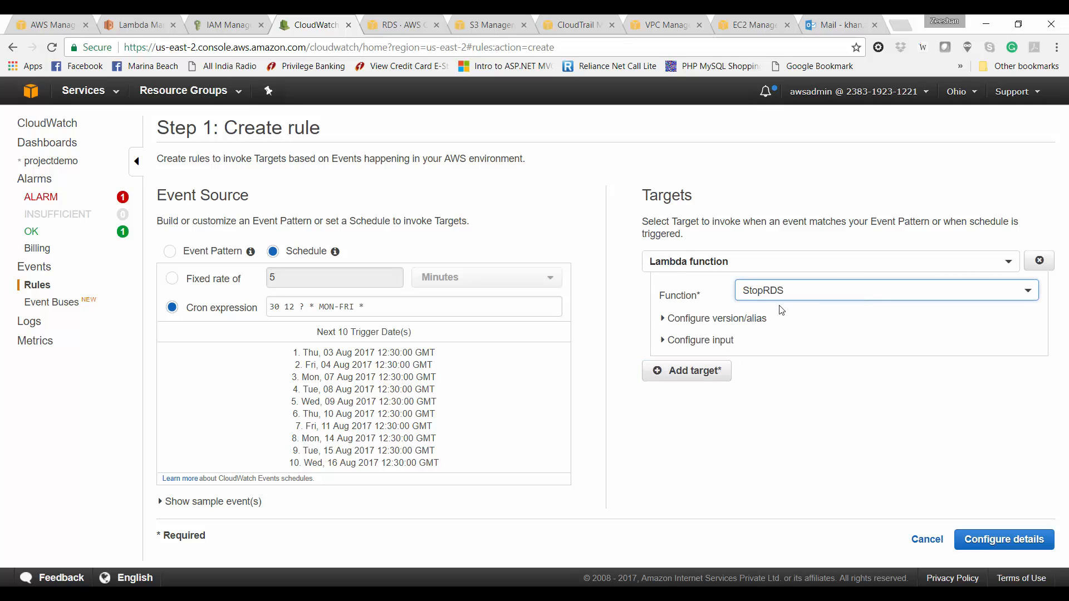
Step: Give the target constant JSON input with instances ["awsdemo"] and action "stop"
left_click(717, 345)
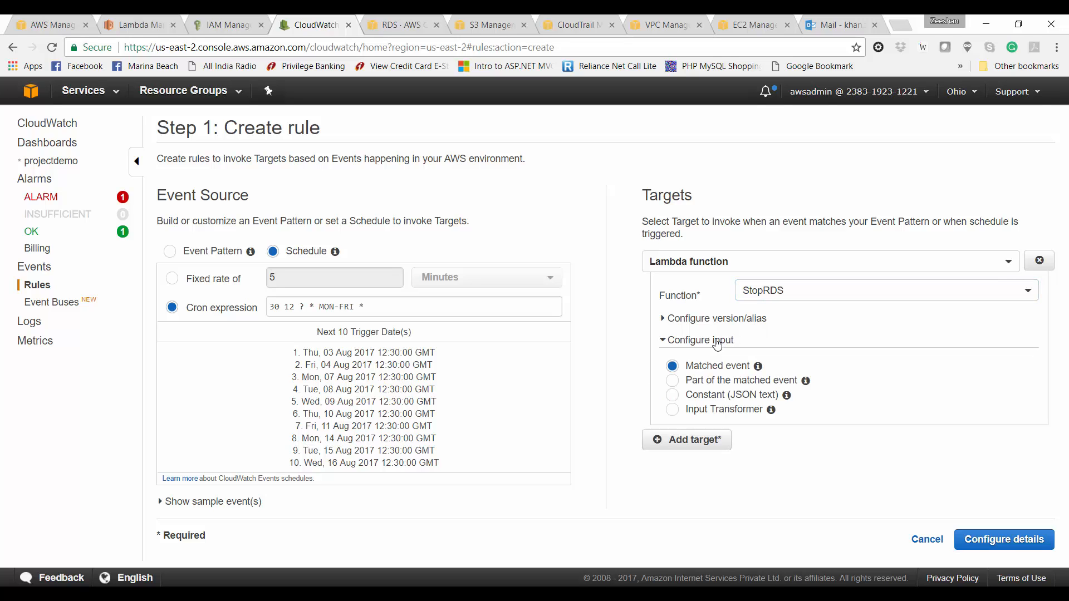
left_click(673, 395)
left_click(679, 415)
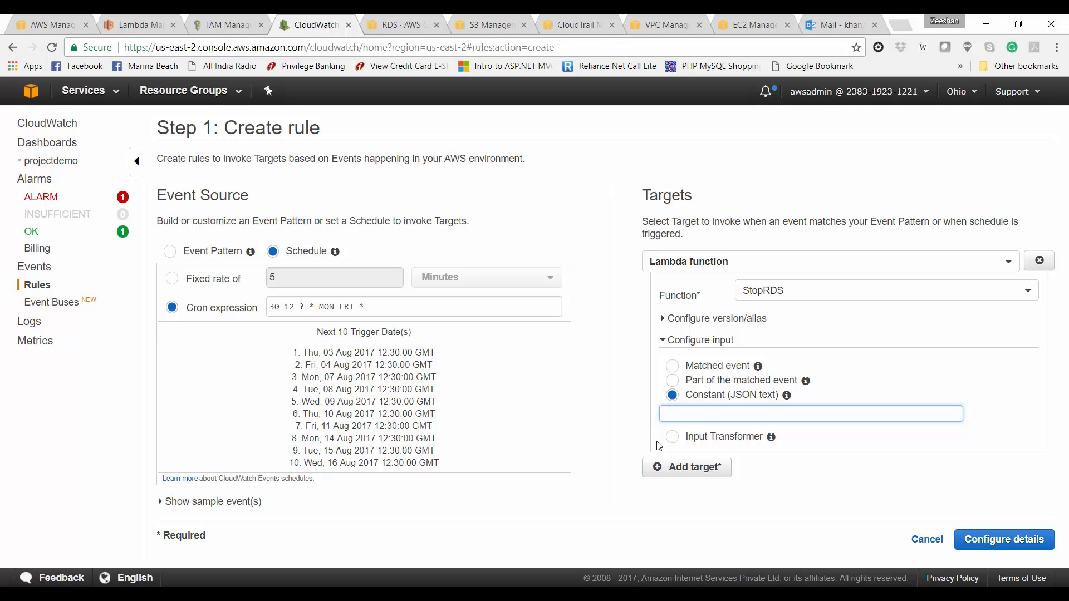
type("{\"instances\"")
key("BackSpace")
type("[\"awsdemo\"")
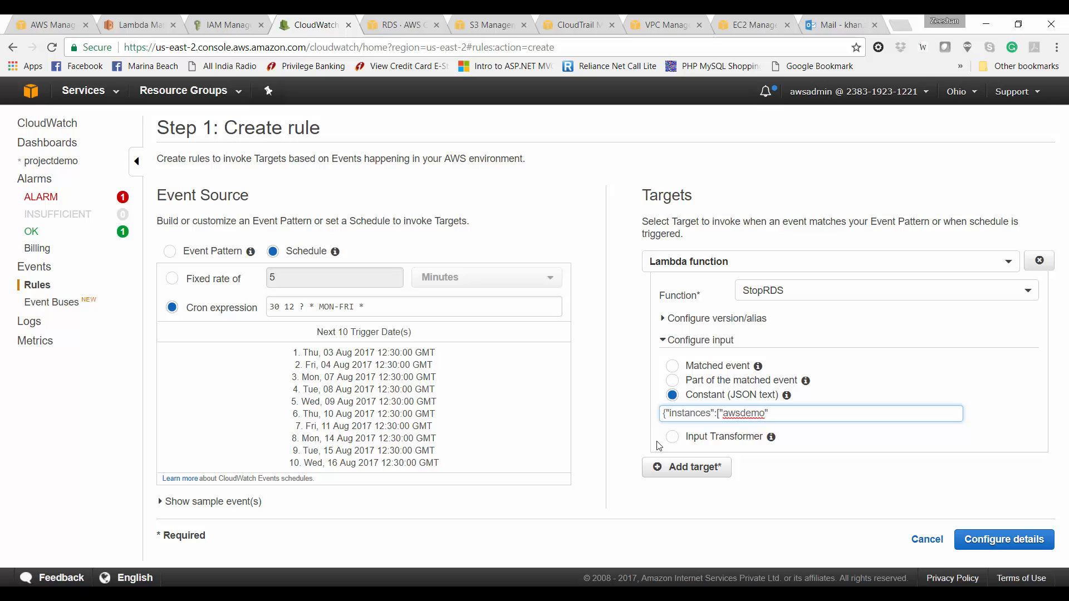
type("], \"action\":\"stop\"}")
Step: On the rule details page, name the rule ShutRDS6PM
left_click(988, 550)
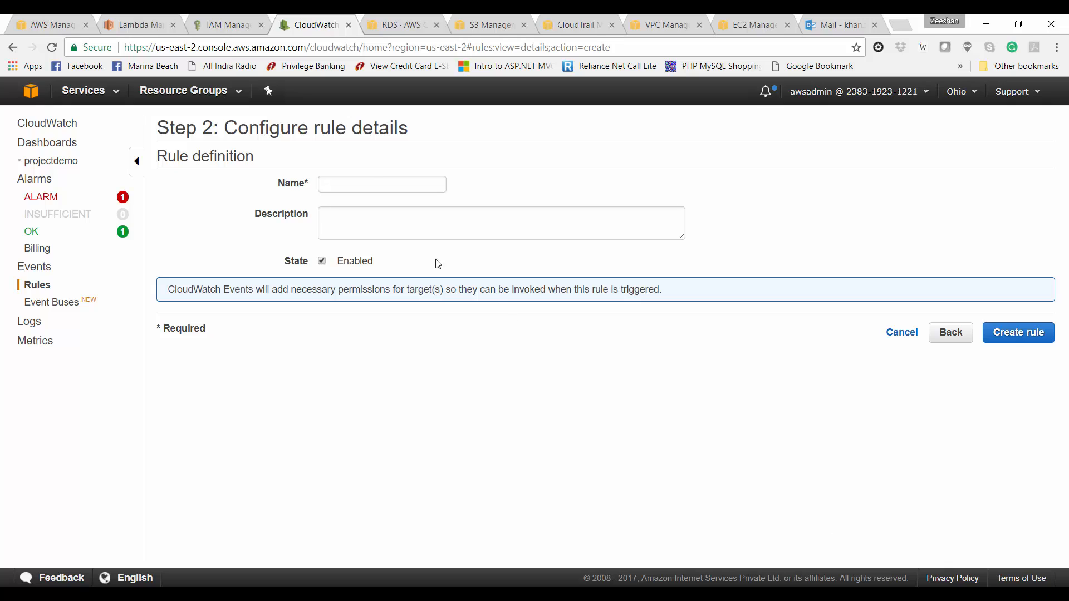
left_click(351, 235)
left_click(364, 180)
type("ShutRDS")
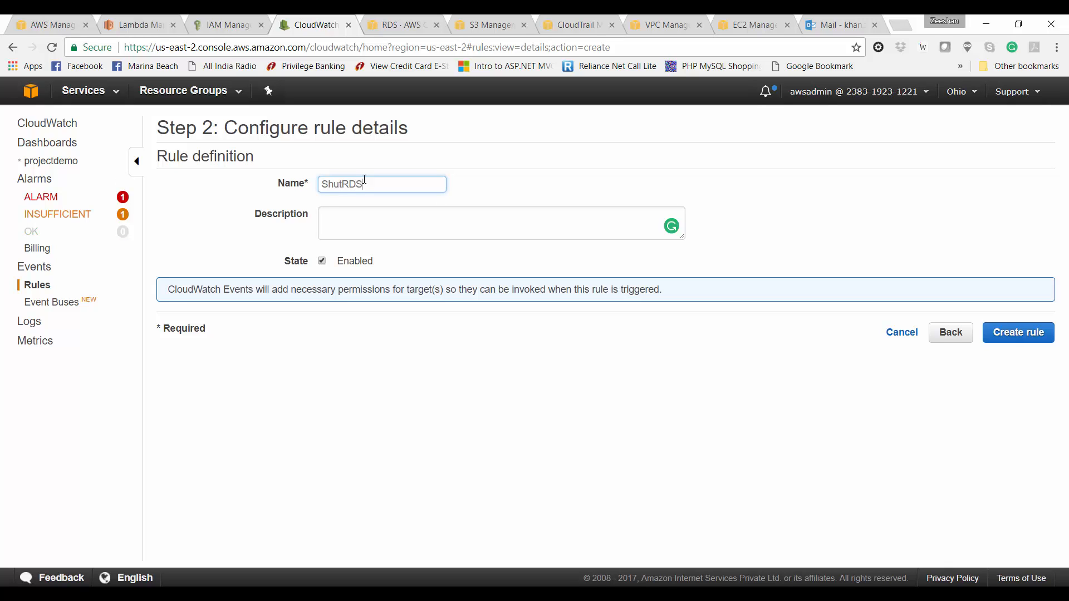
type("Cron")
key("BackSpace")
key("BackSpace")
key("BackSpace")
key("BackSpace")
type("6PM")
Step: Describe it as 'Stop RDS instances at 6PM IST every week day' and create the rule
left_click(365, 219)
type("Shut")
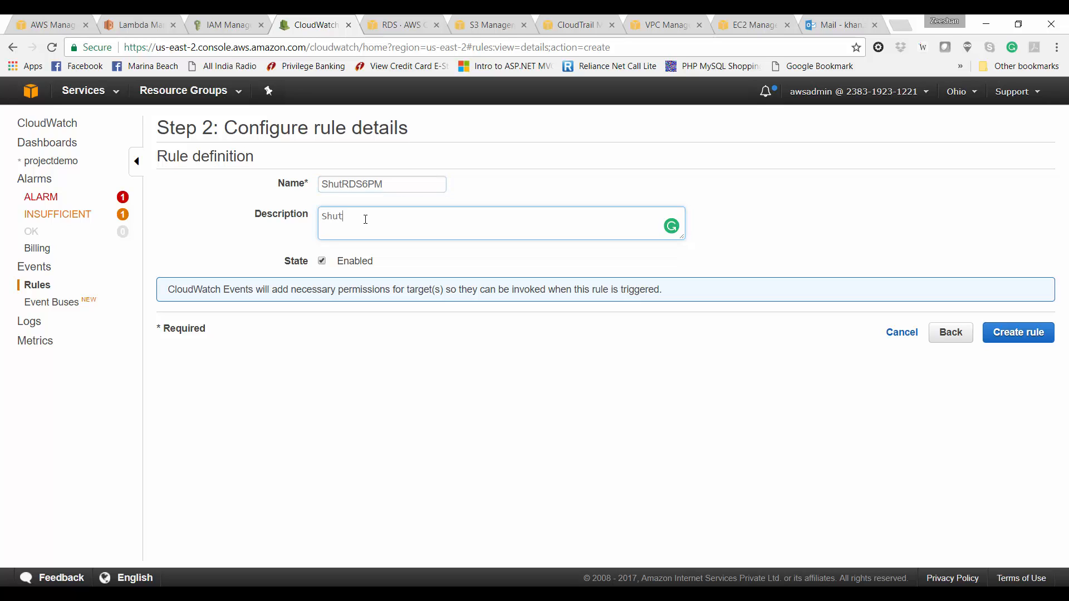
type(" RDS instances")
left_click(342, 217)
key("BackSpace")
key("BackSpace")
key("BackSpace")
type("top")
key("End")
type("at 6PM IST every ")
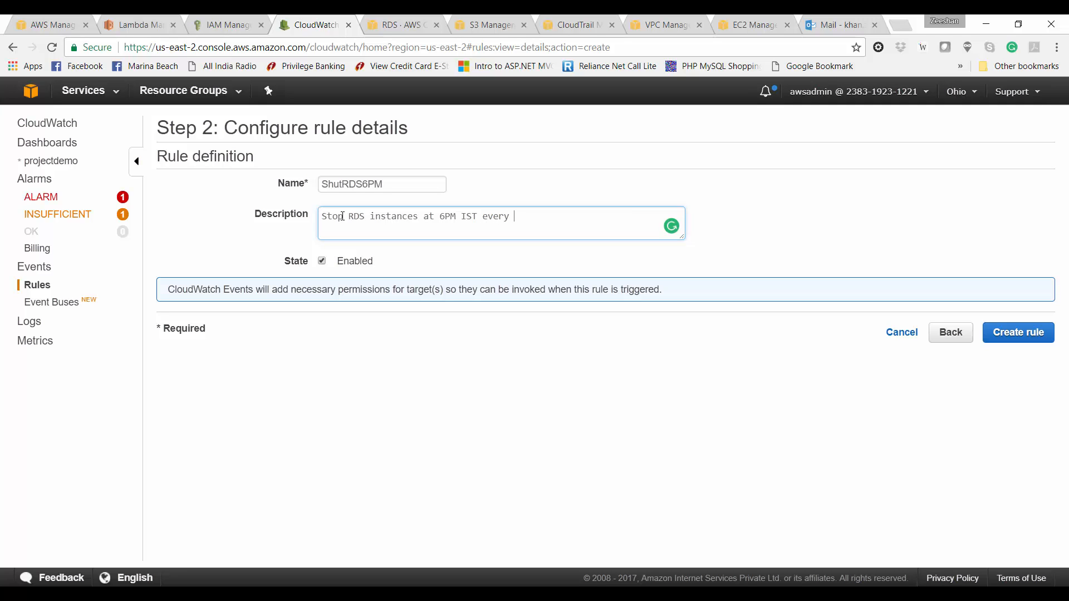
type("week day")
left_click(1000, 333)
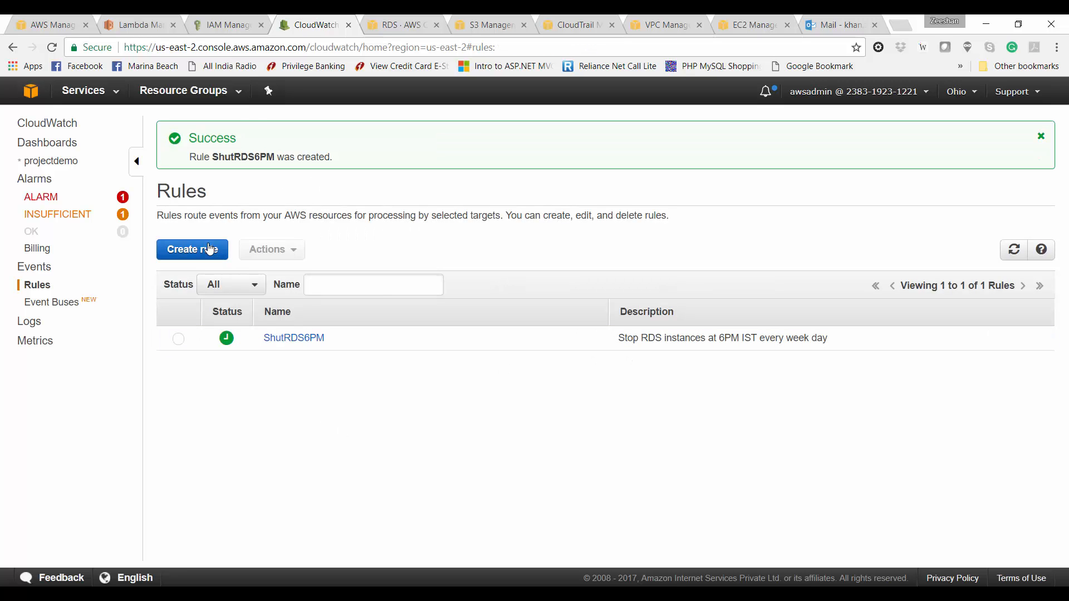
left_click(210, 248)
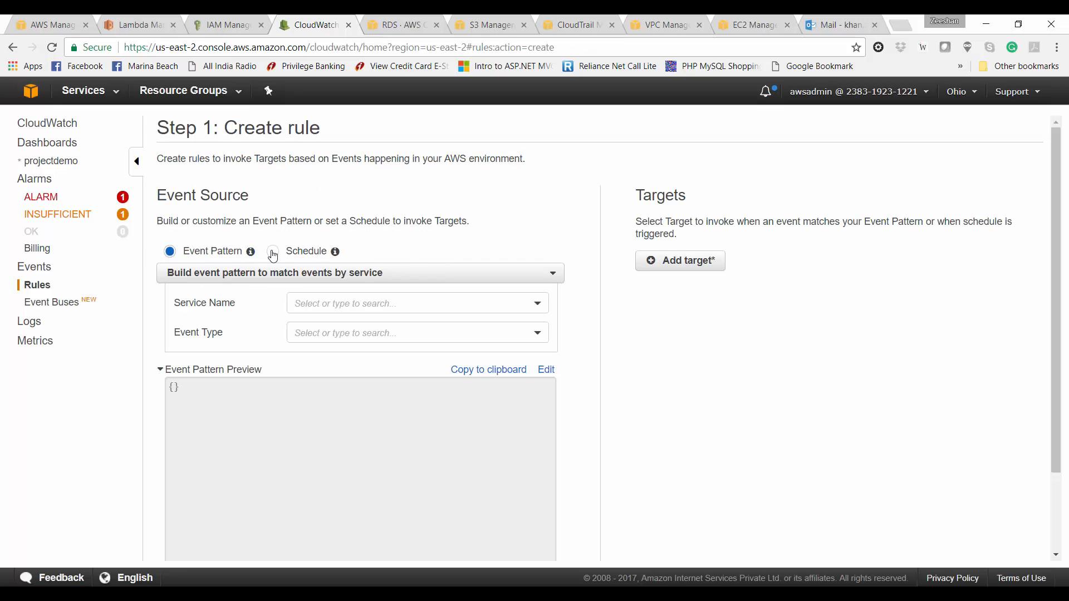
Step: Schedule the new rule with cron expression 30 2 ? * MON-FRI * (weekdays 02:30 GMT)
left_click(272, 251)
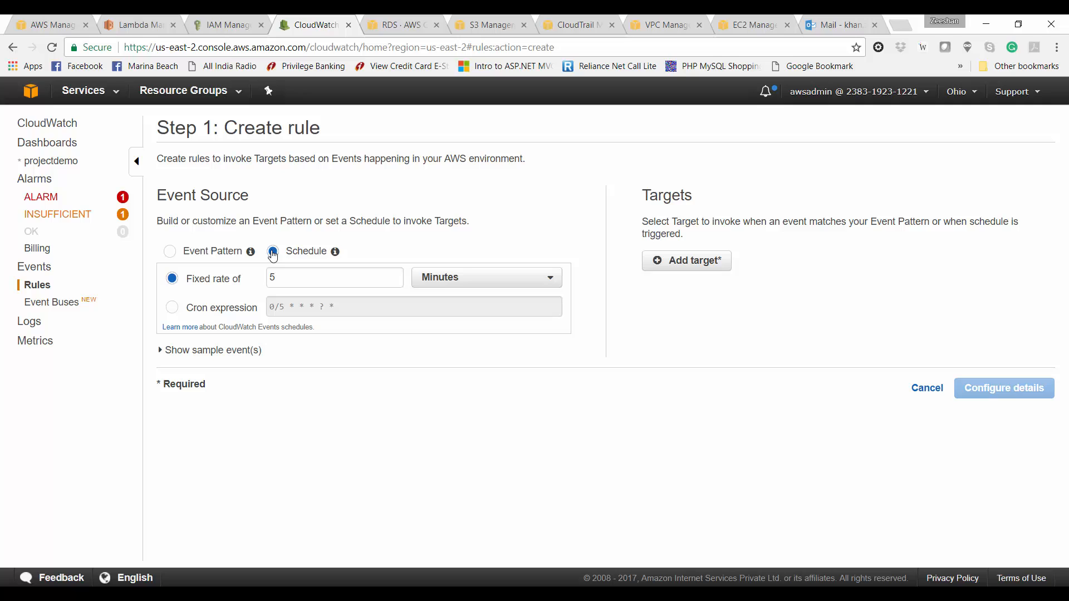
left_click(229, 307)
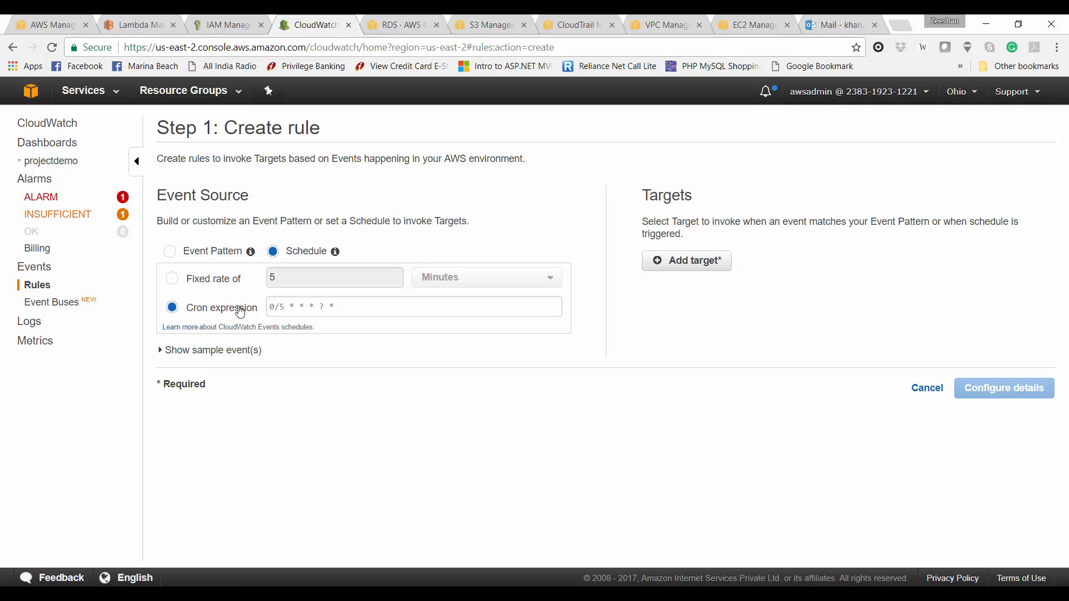
left_click(284, 306)
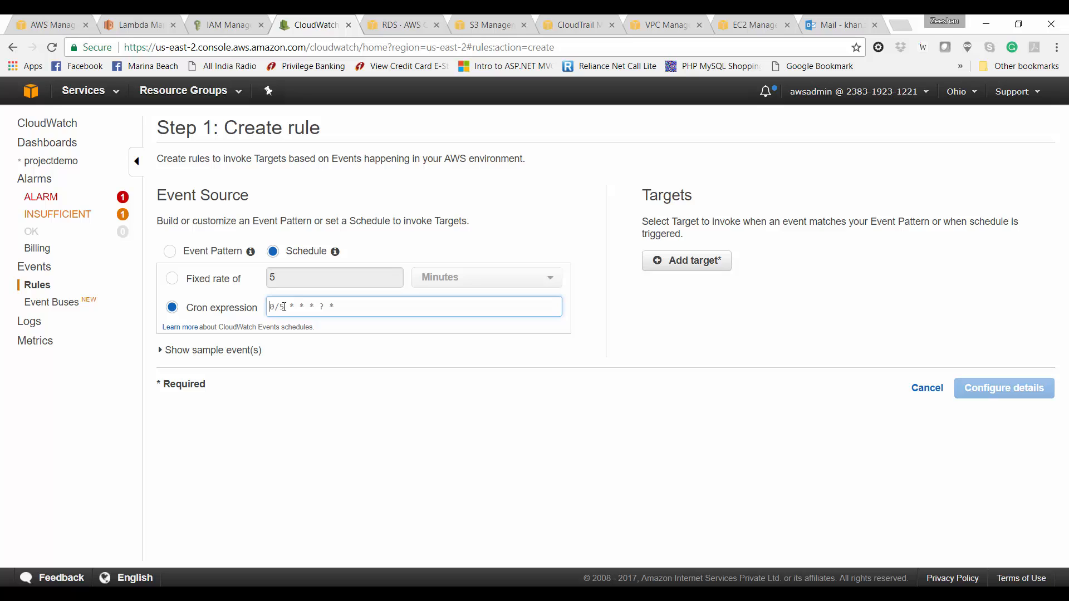
type("30 2")
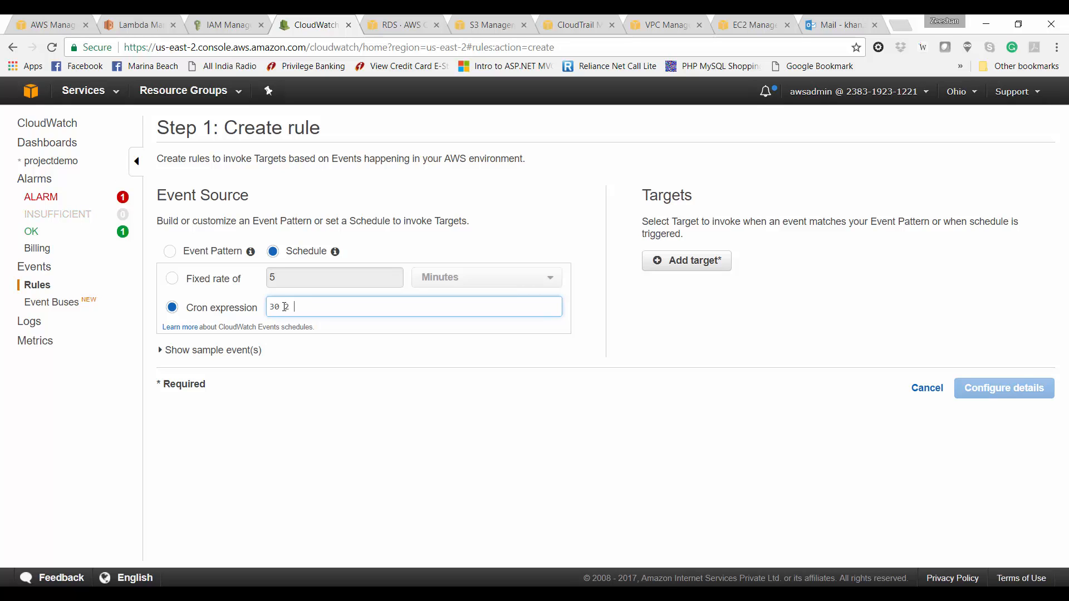
type(" ? * MON-FRI *")
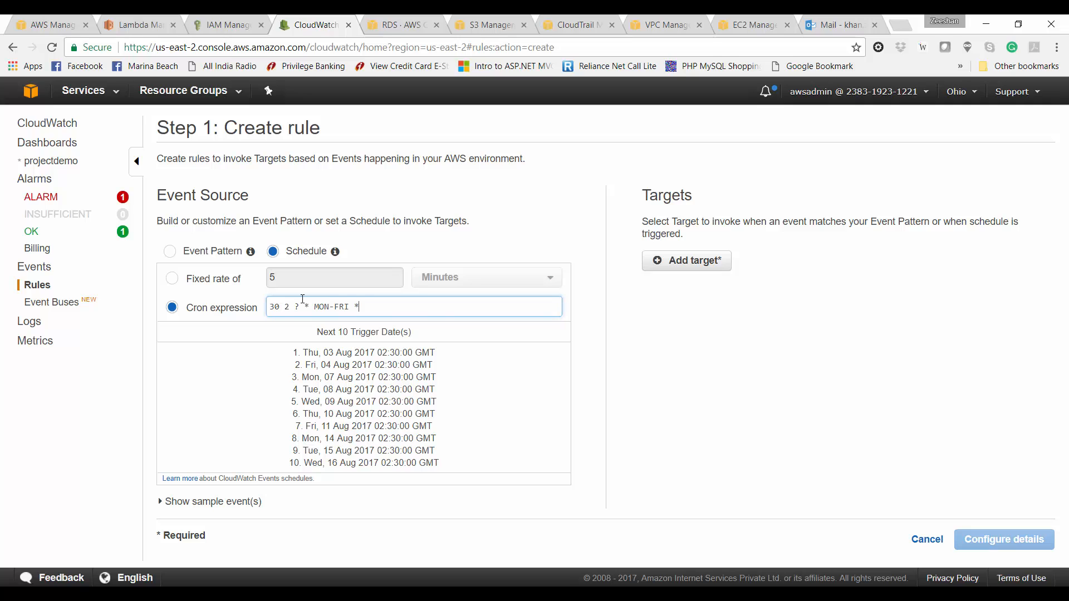
Step: Target the StopRDS Lambda with constant JSON {"instances": ["awsdemo"], "action":"start"} and continue to details
left_click(692, 272)
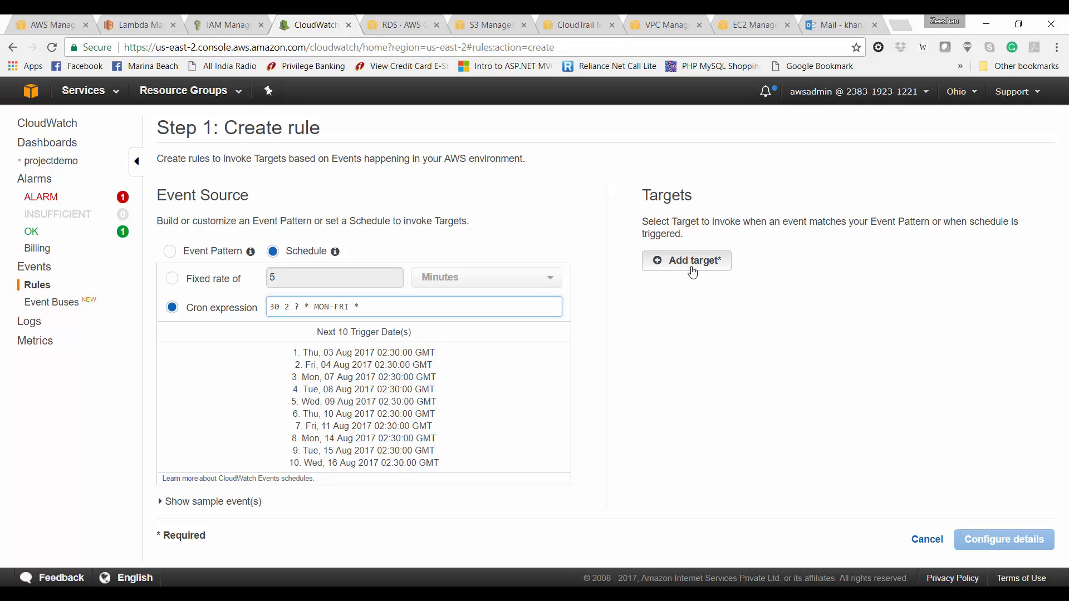
left_click(781, 295)
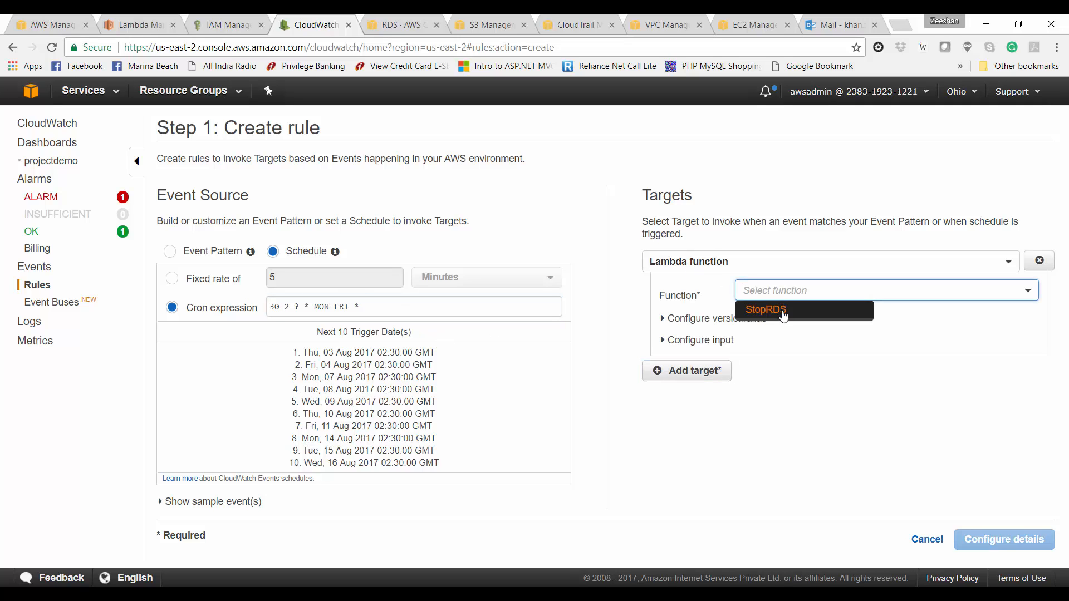
left_click(783, 314)
left_click(694, 341)
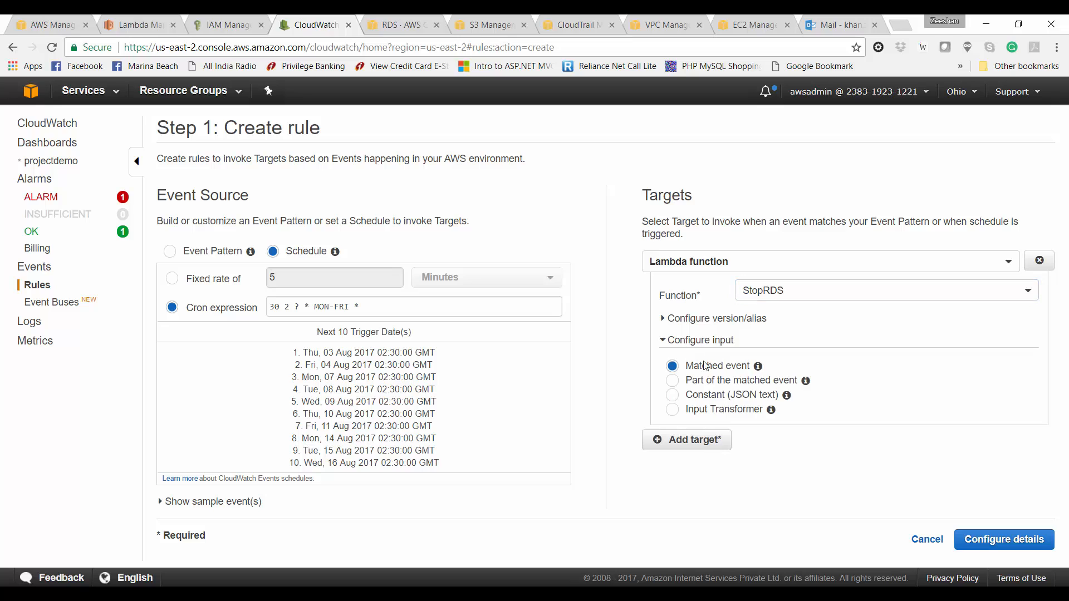
left_click(710, 394)
left_click(723, 412)
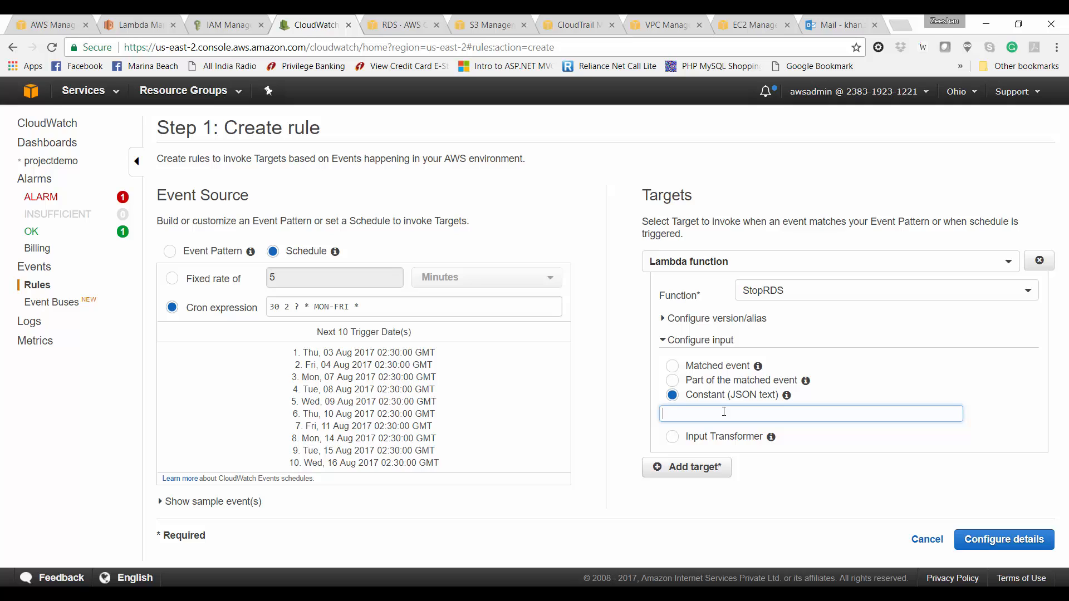
type("{\"instances\": [\"awsdemo\"], \"action\"")
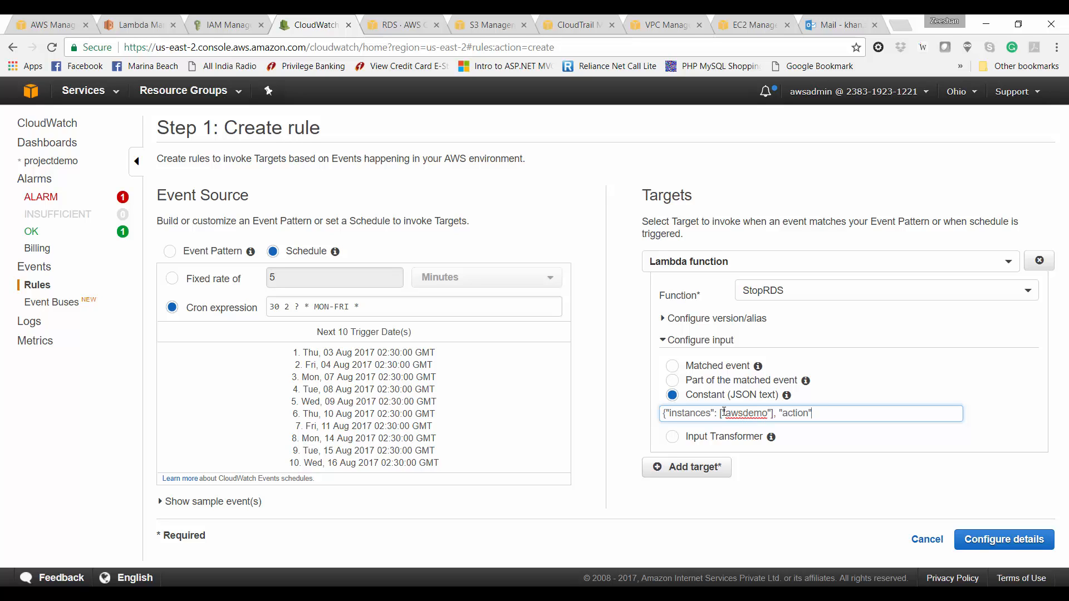
type(":\"start")
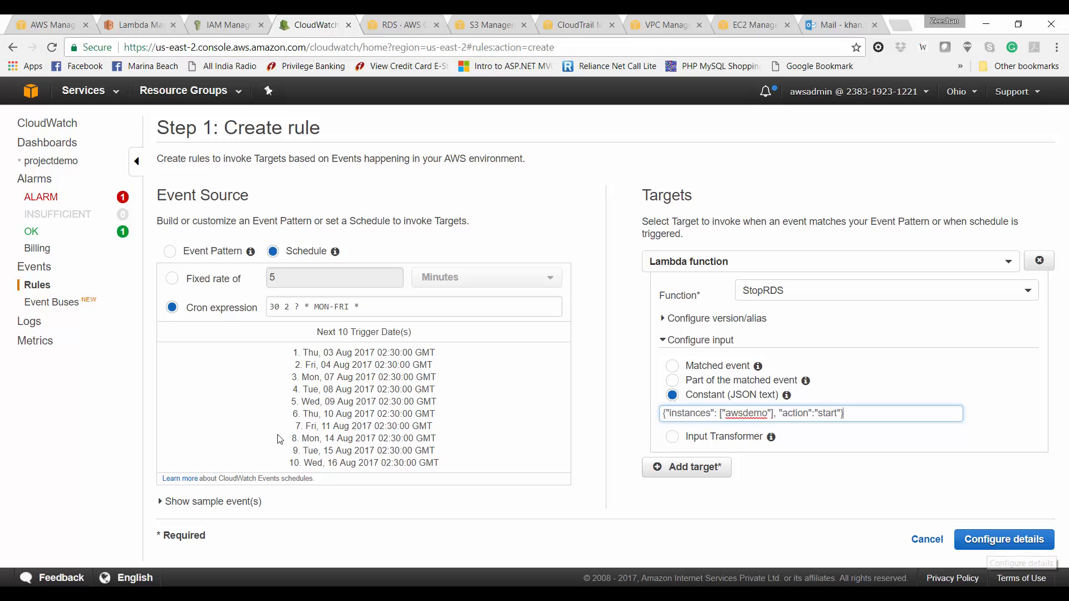
left_click(983, 543)
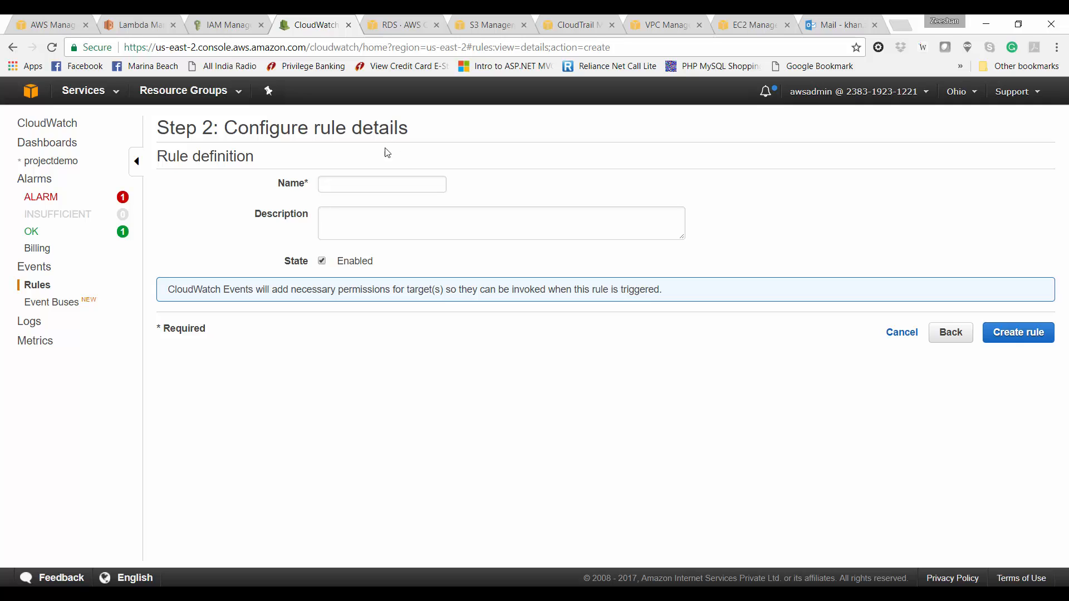
Step: Name the rule StartRDS8AM, describe it 'Start RDS instance at 8AM IST', and create it
left_click(377, 182)
type("Start")
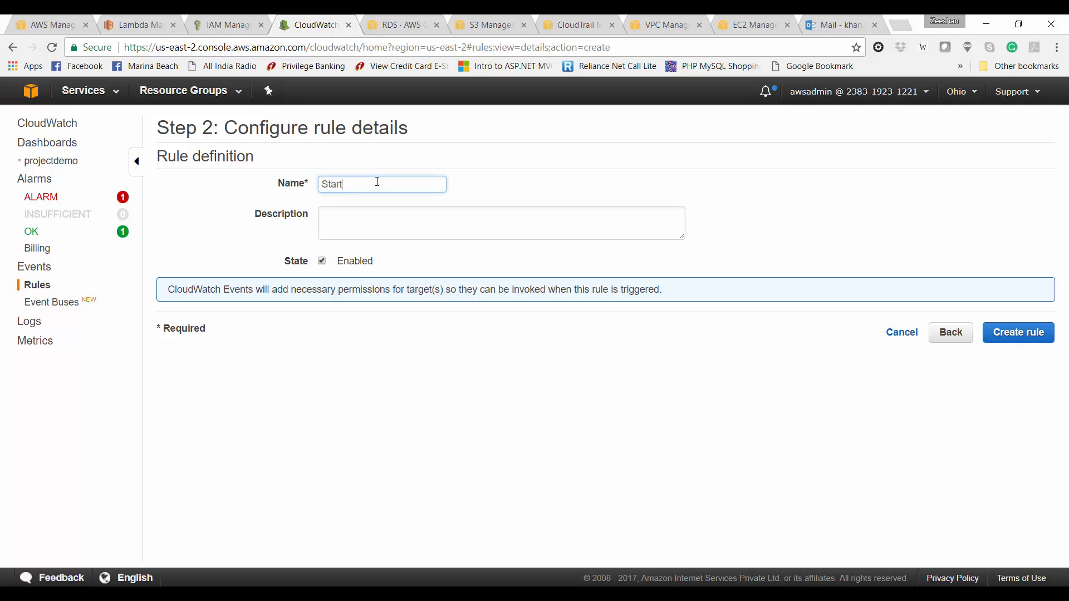
type("RDS8AM")
left_click(372, 215)
type("Start")
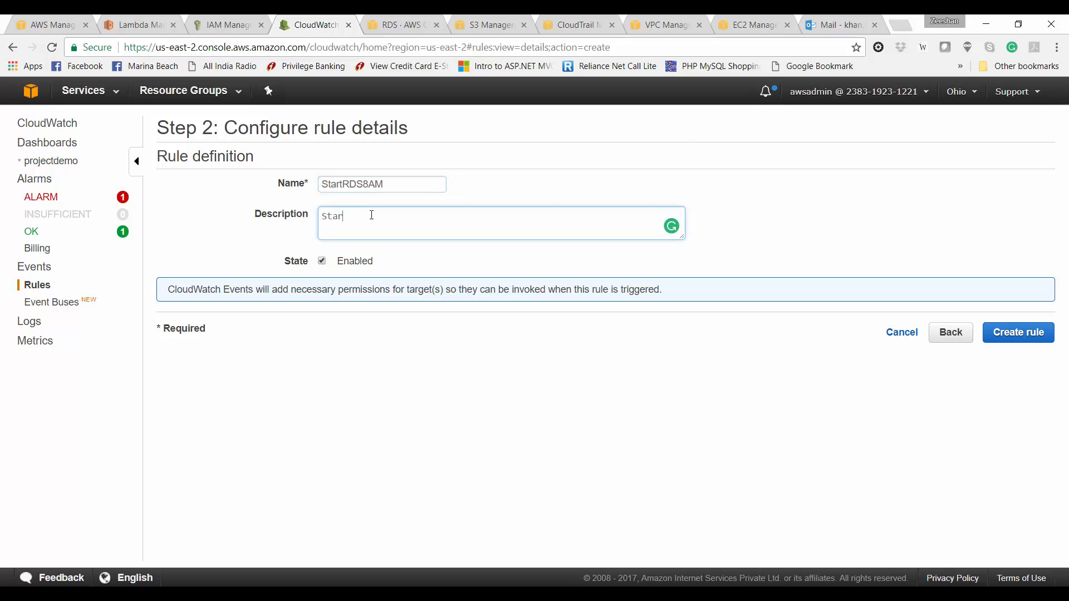
type("instannce at 8AM IST")
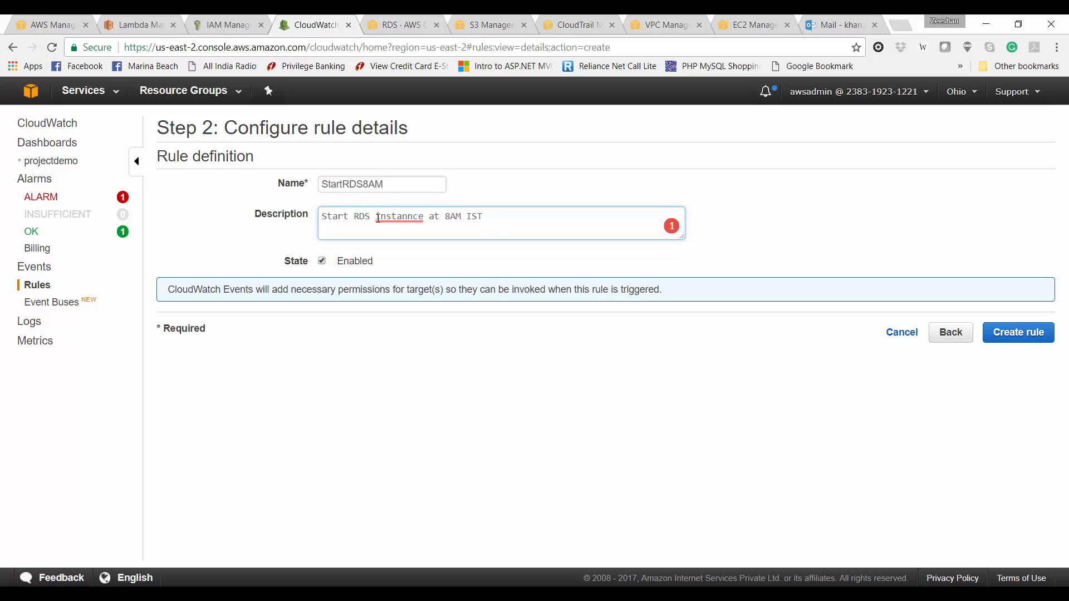
left_click(378, 218)
left_click(412, 233)
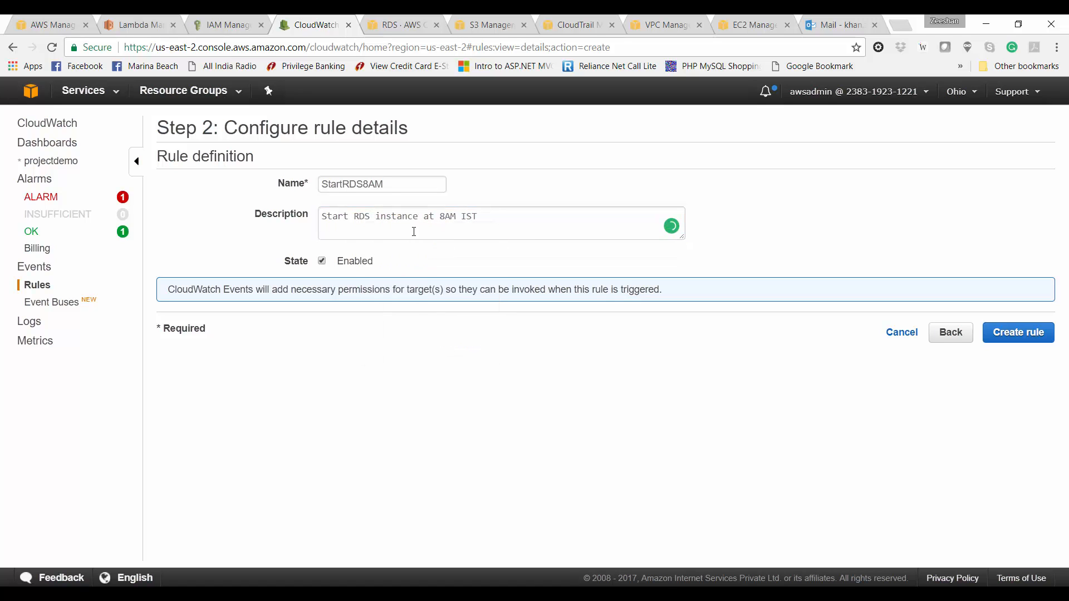
left_click(413, 232)
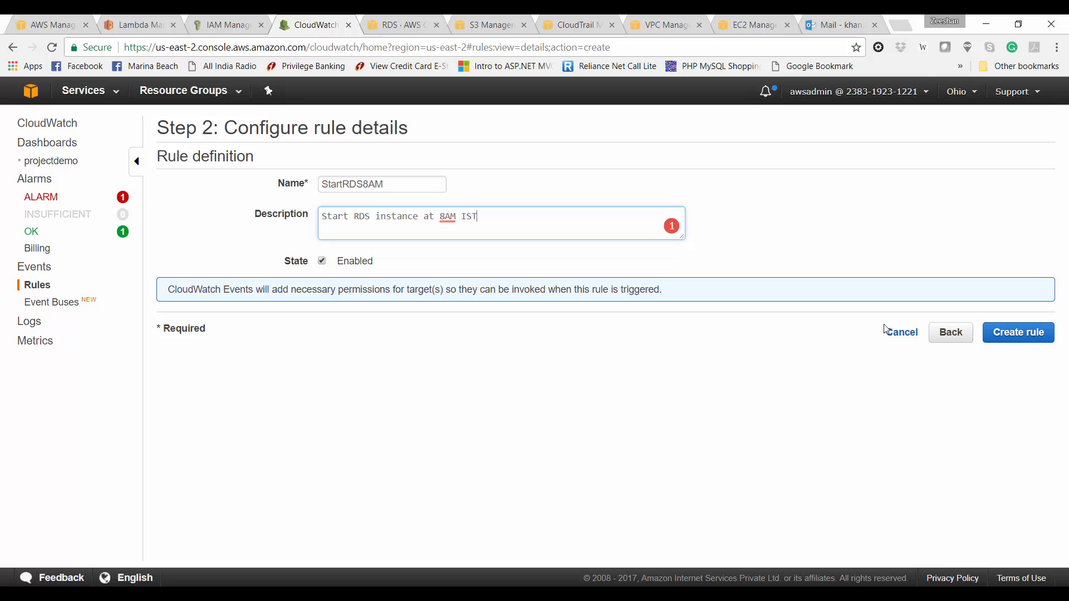
left_click(1006, 337)
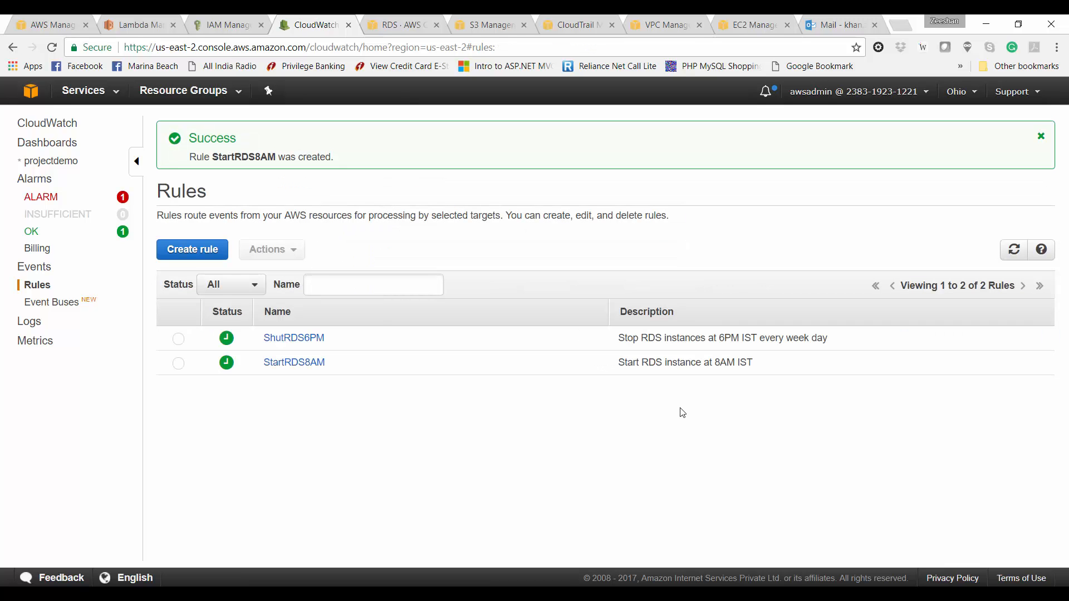
Step: Edit StartRDS8AM to append 'every week day' to its description and update the rule
left_click(680, 368)
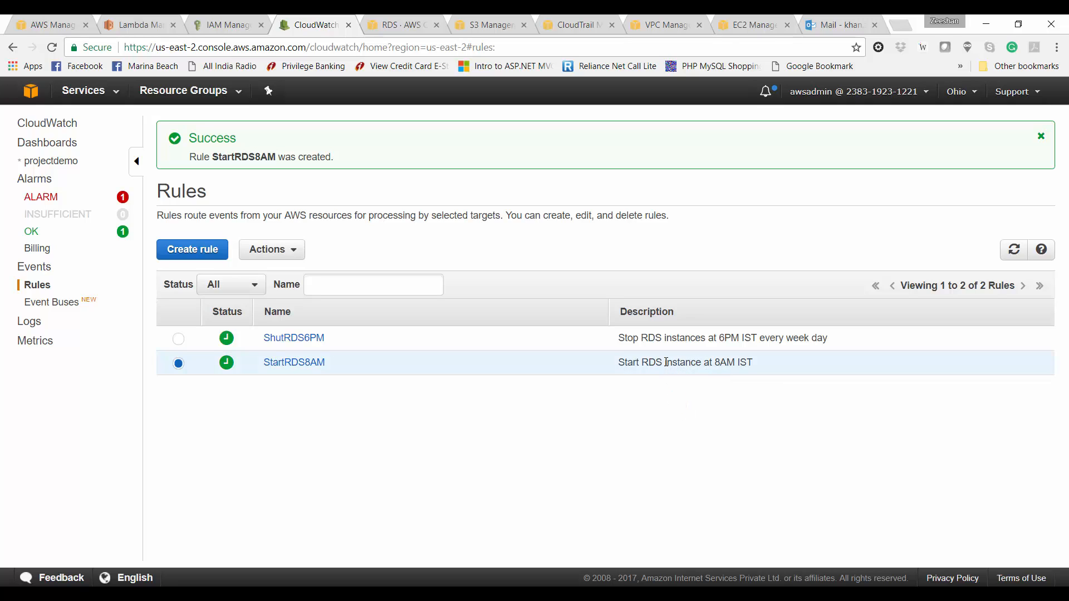
left_click(266, 250)
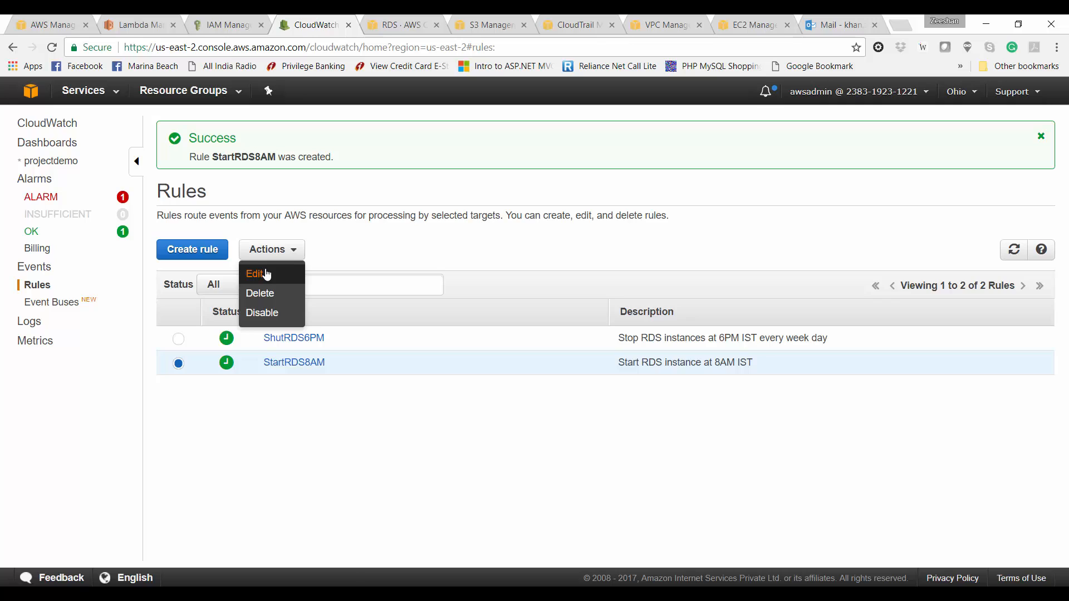
left_click(266, 273)
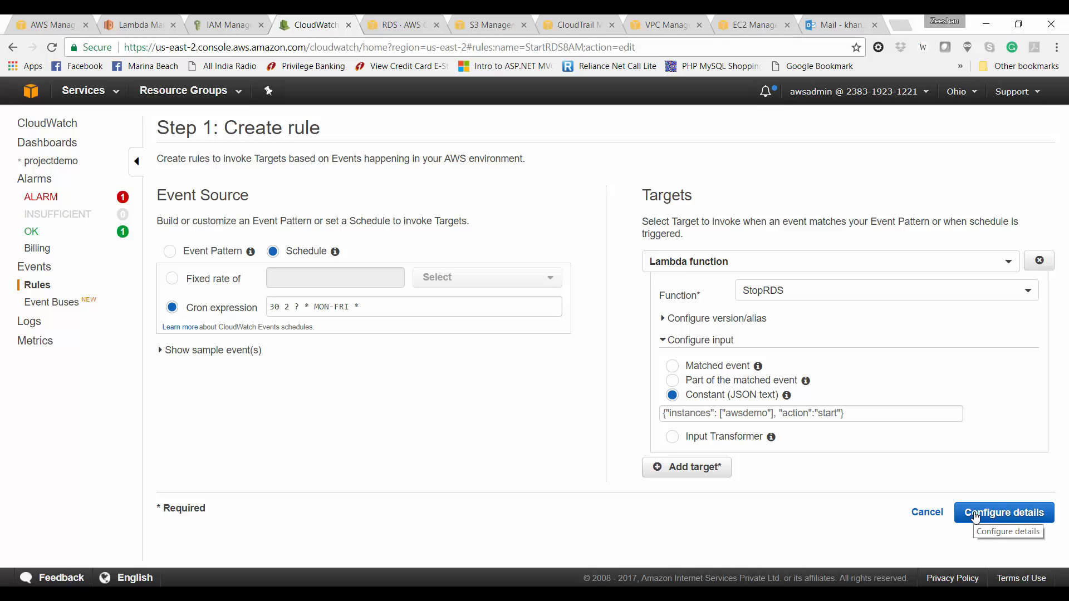
left_click(974, 517)
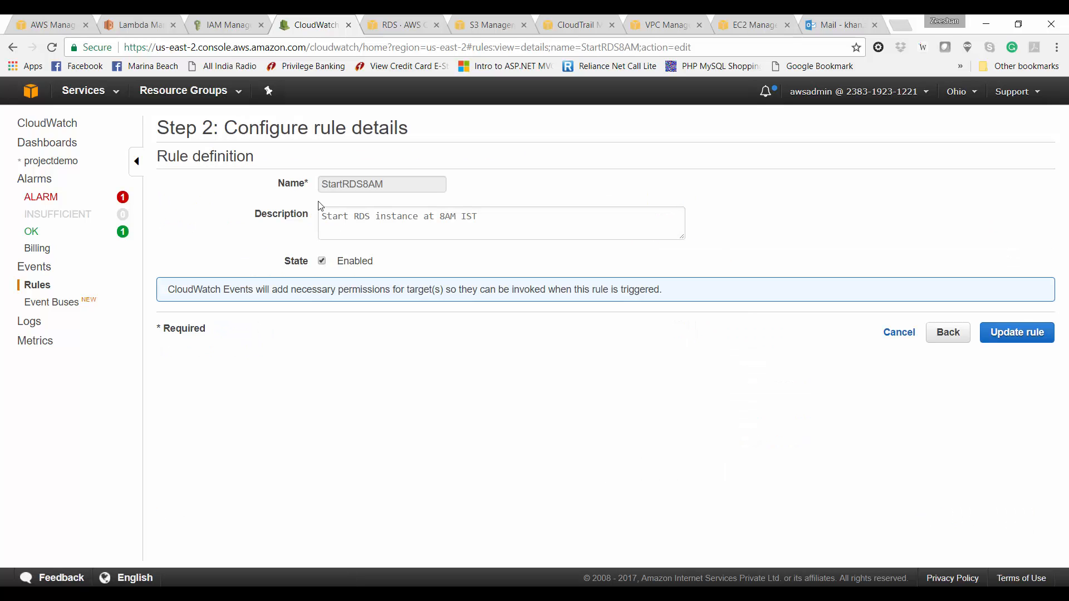
left_click(482, 229)
type("eve")
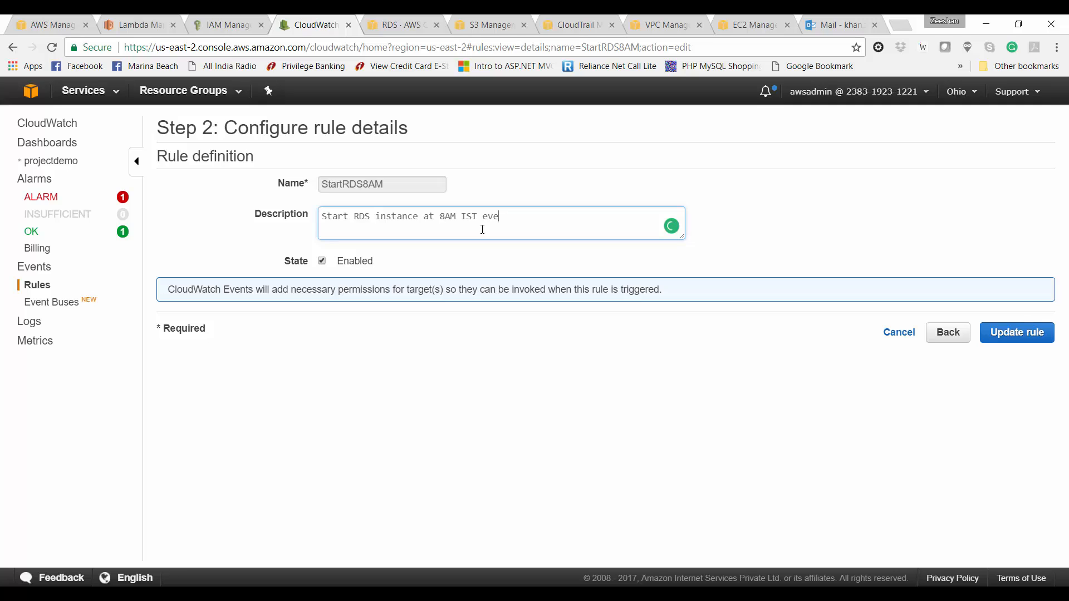
type("ry week day")
left_click(1019, 334)
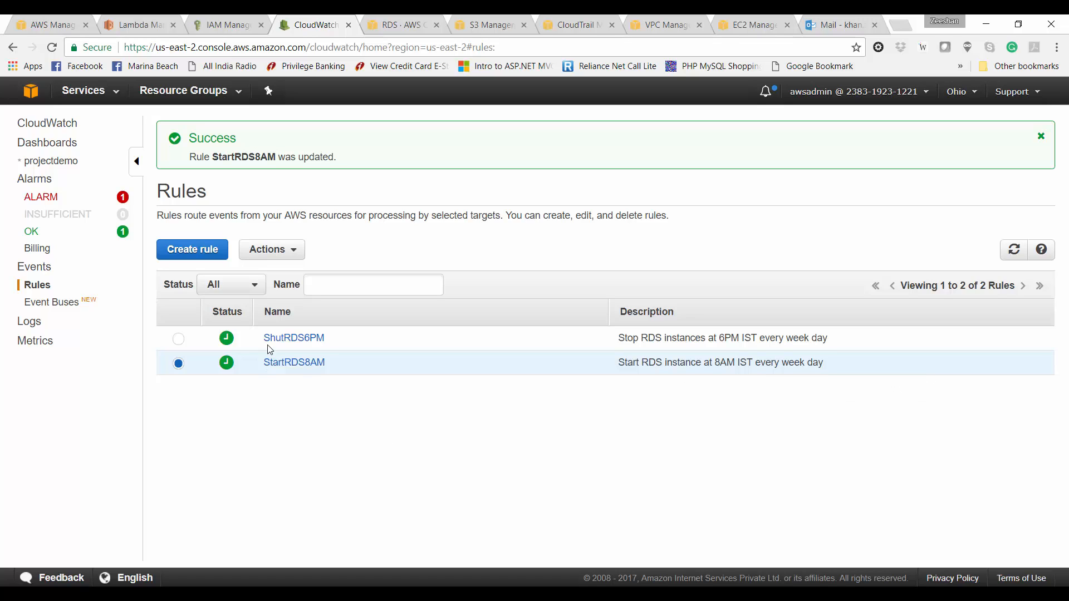
Step: Open StartRDS8AM's summary and highlight its Monday-to-Friday trigger dates
left_click(306, 365)
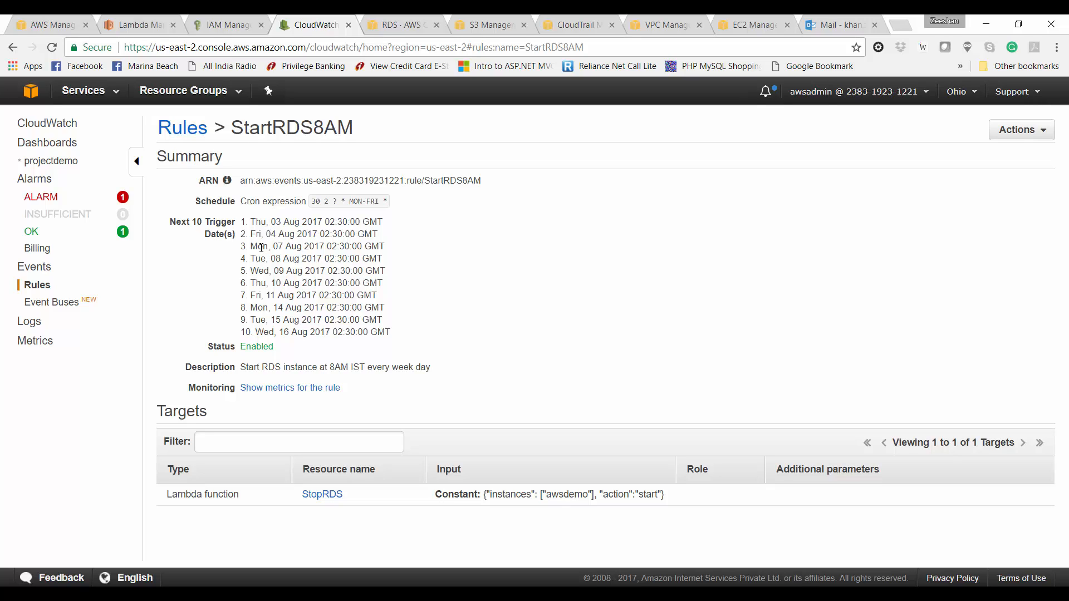
triple_click(261, 247)
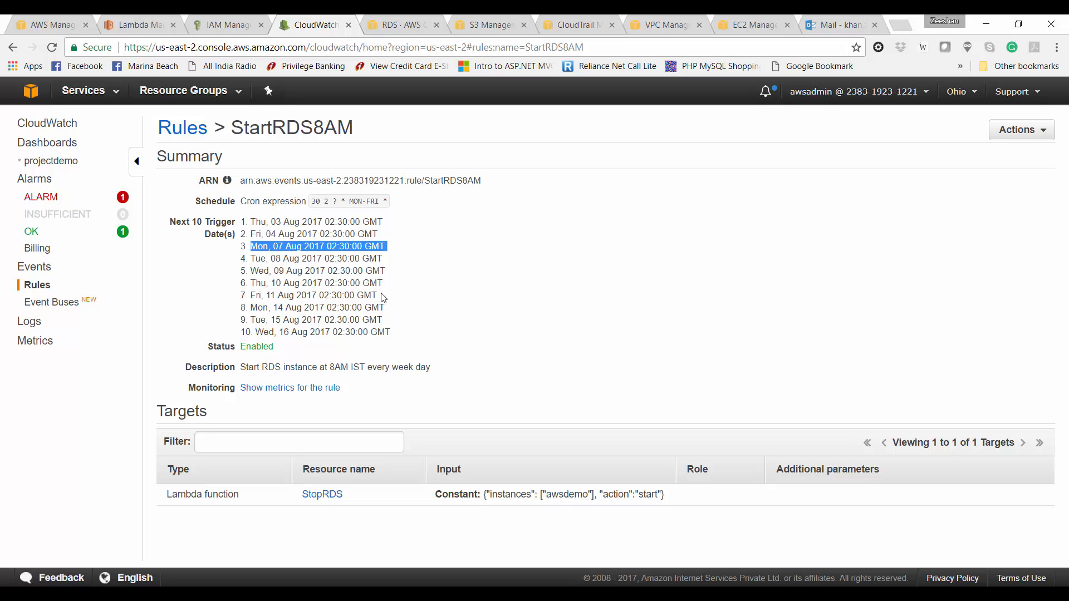
left_click_drag(378, 295, 243, 243)
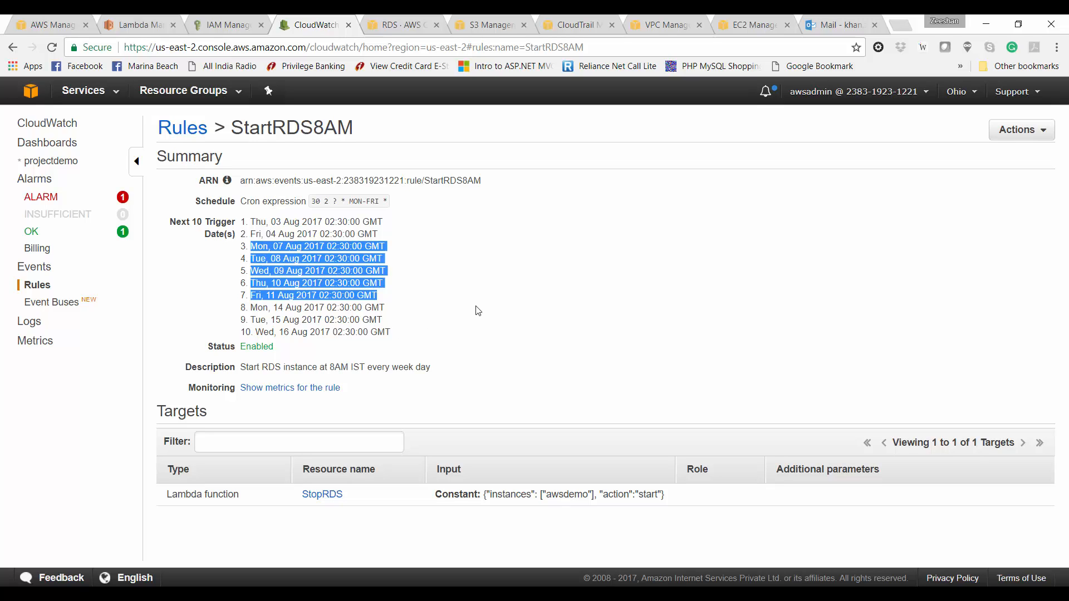
Step: Show the StopRDS Lambda function's triggers to confirm both schedule rules are attached
left_click(139, 25)
left_click(365, 186)
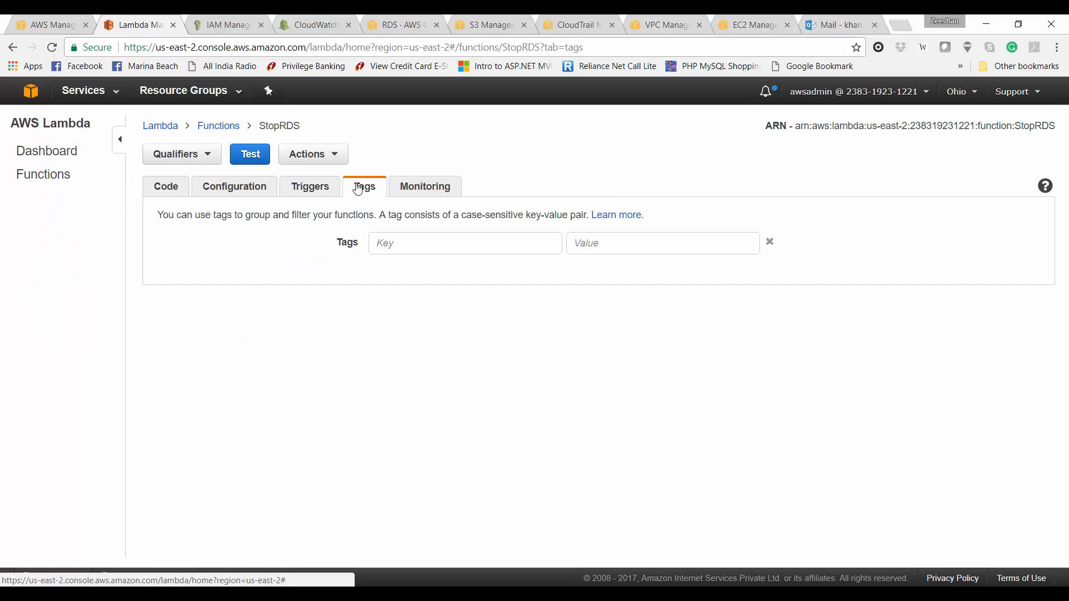
left_click(328, 188)
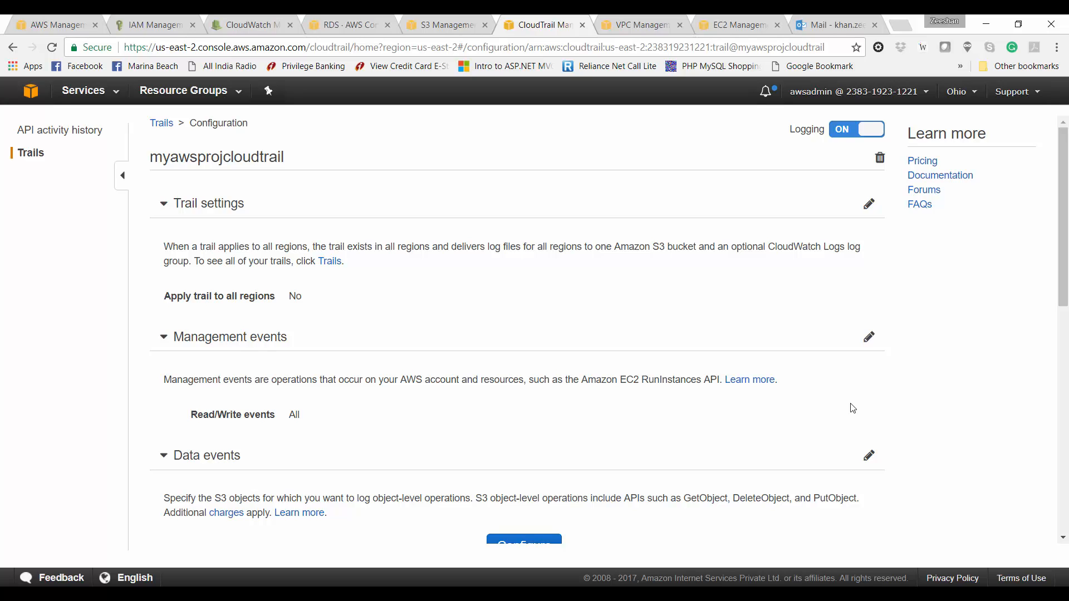
Step: Run 'aws cloudtrail describe-trails' in Command Prompt to list the trails
key("alt+Tab")
key("Tab")
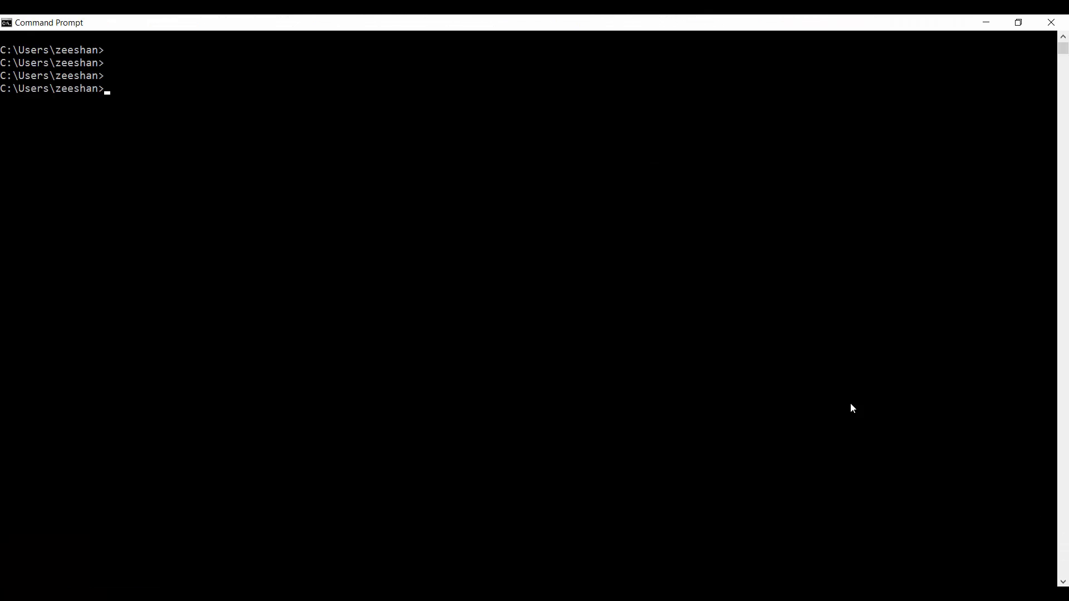
type("aws cloudtrail descr")
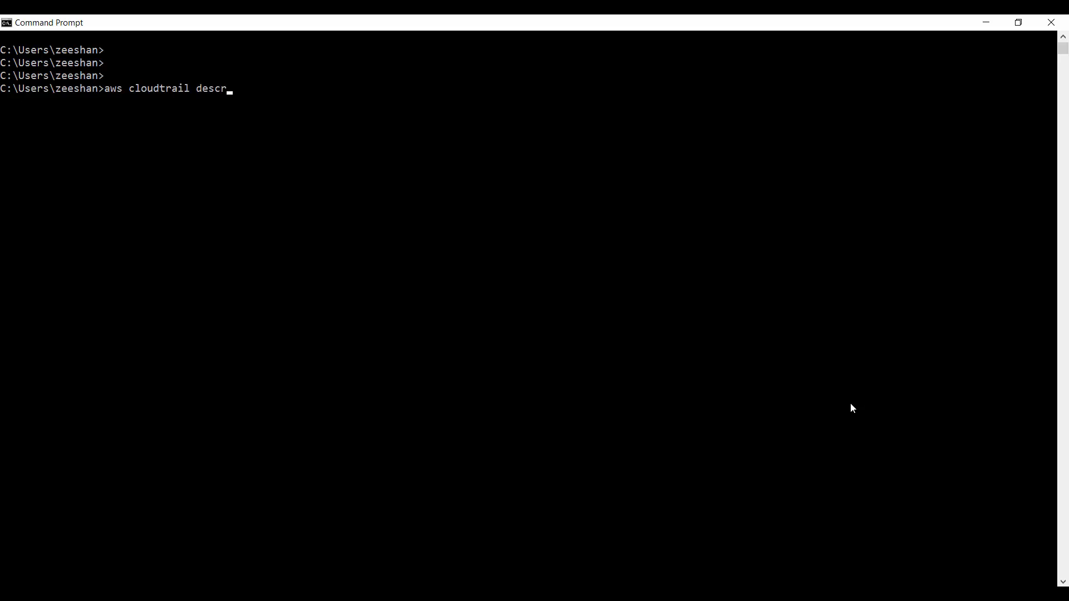
type("ibe-trails")
key("Return")
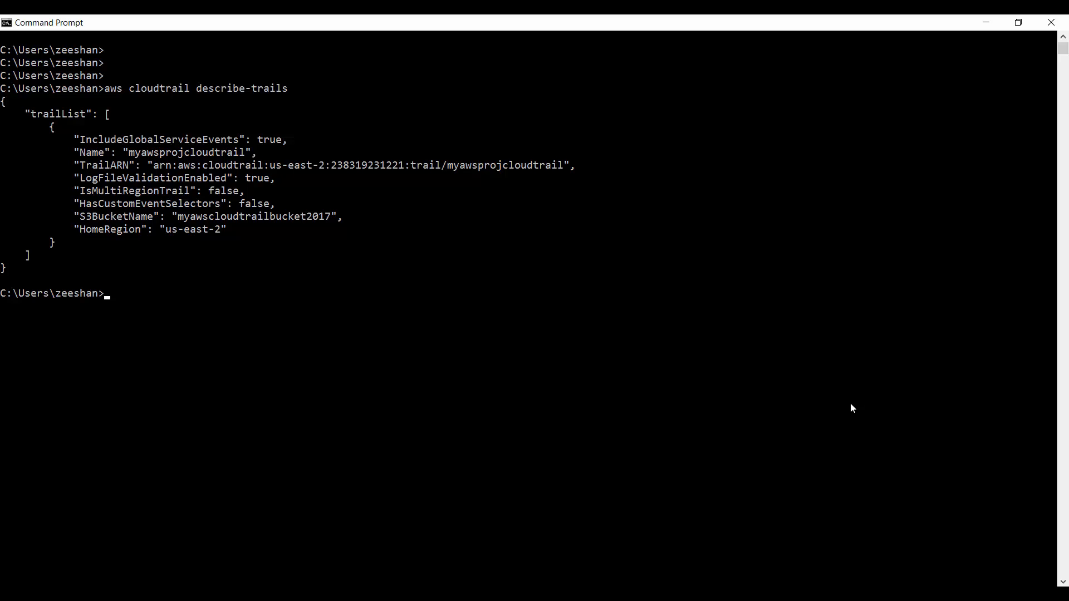
Step: Type 'aws cloudtrail lookup-events --lookup-attribute AttributeKey=EventName,AttributeValue=StopInstances'
type("aws cloudtrail lookup=")
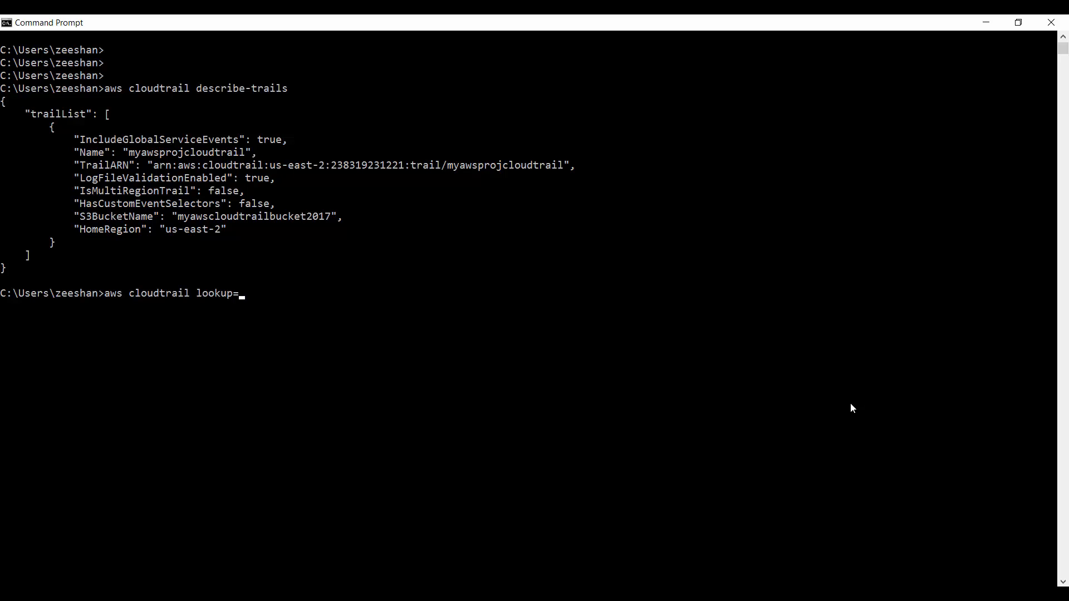
key("BackSpace")
type("-events --lookup-attribute")
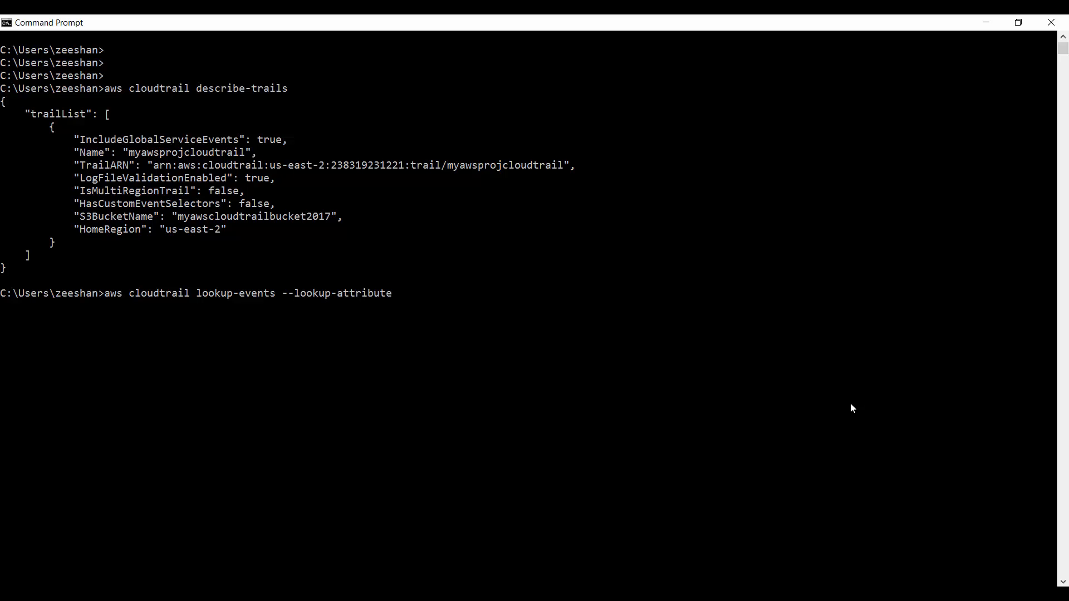
type(" AttributeKey=Event")
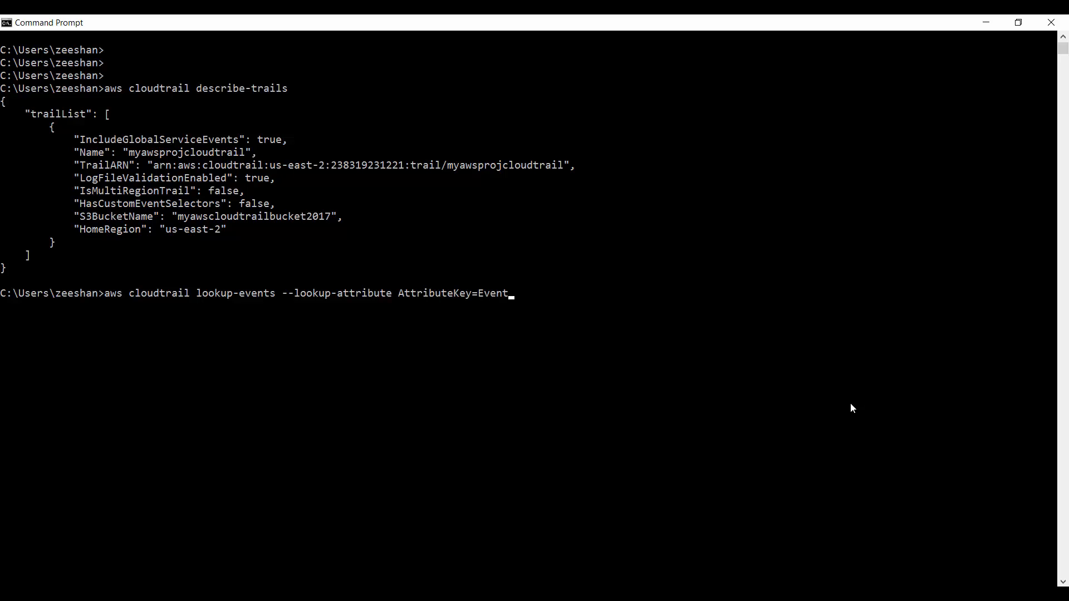
type("Name,AttributeValue")
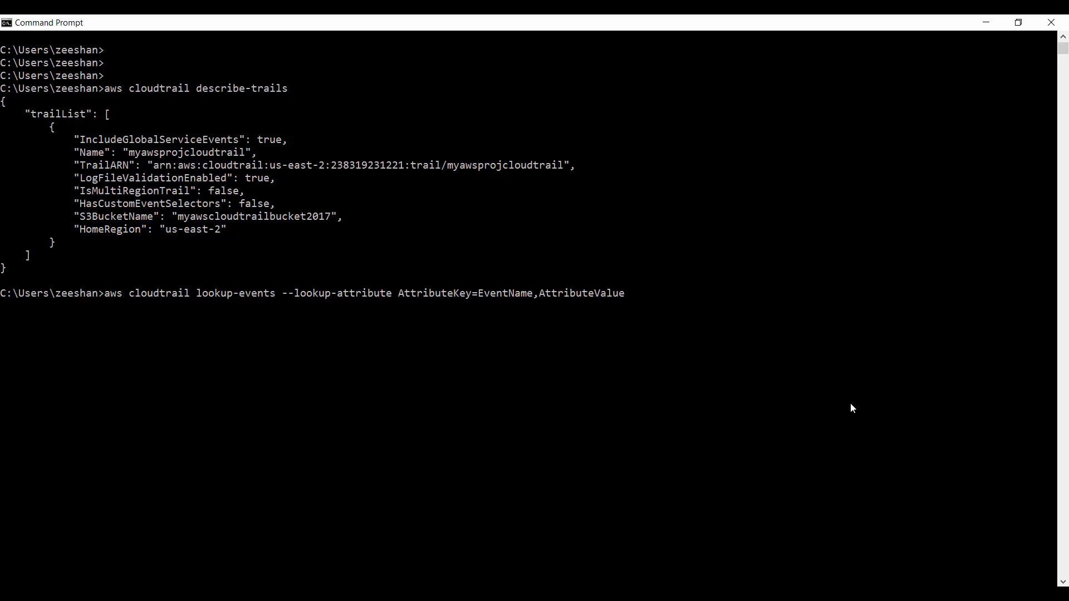
type("=StopInstances")
Step: Run the StopInstances lookup and mark its account, user, time, source, instance and IP fields
key("Return")
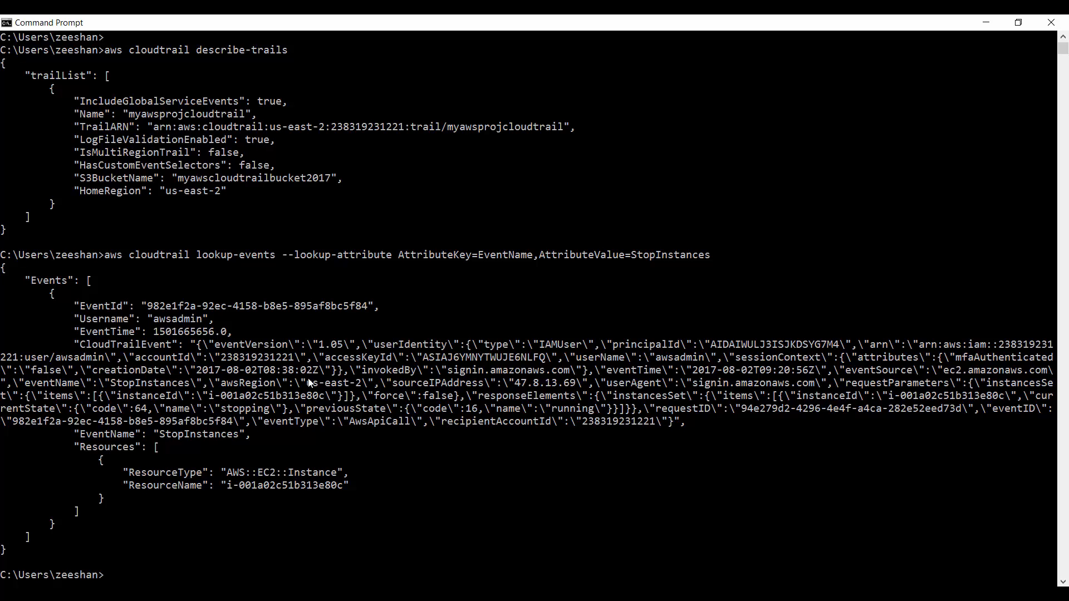
double_click(274, 359)
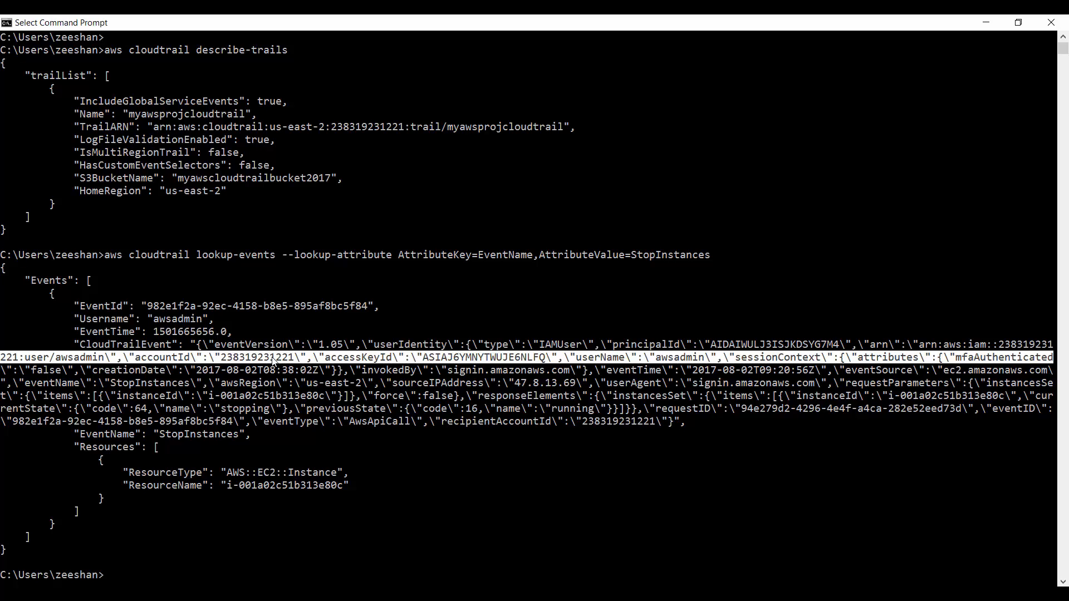
left_click(273, 358)
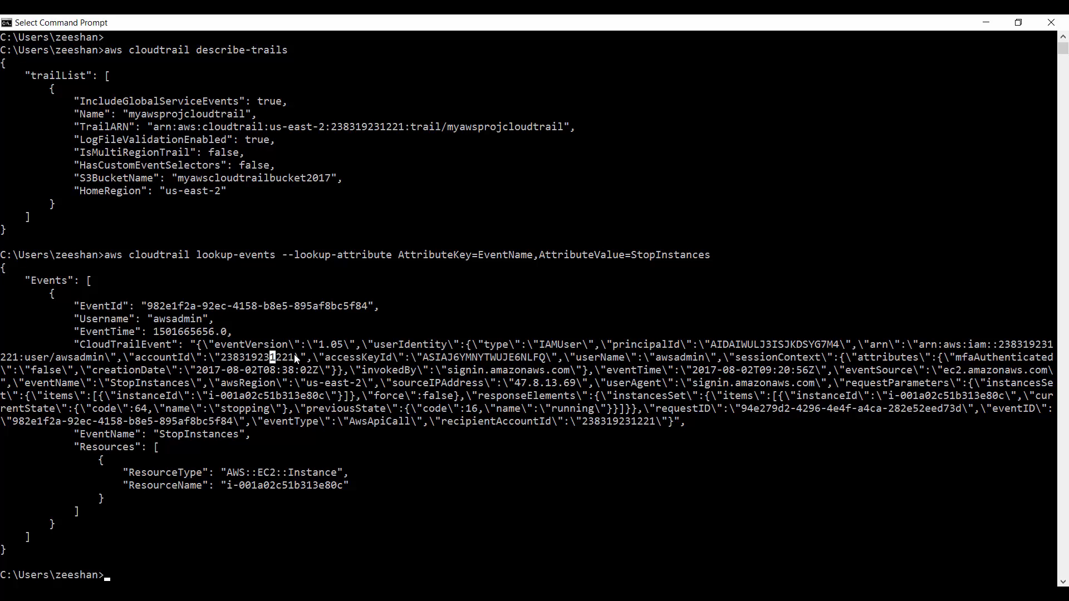
left_click_drag(299, 360, 226, 364)
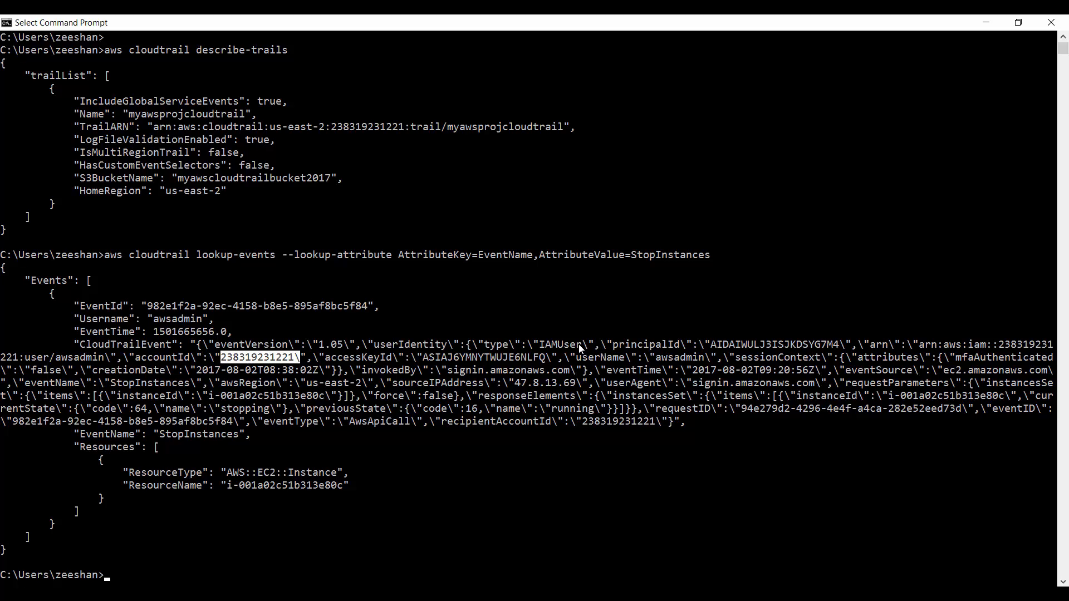
left_click_drag(580, 344, 537, 348)
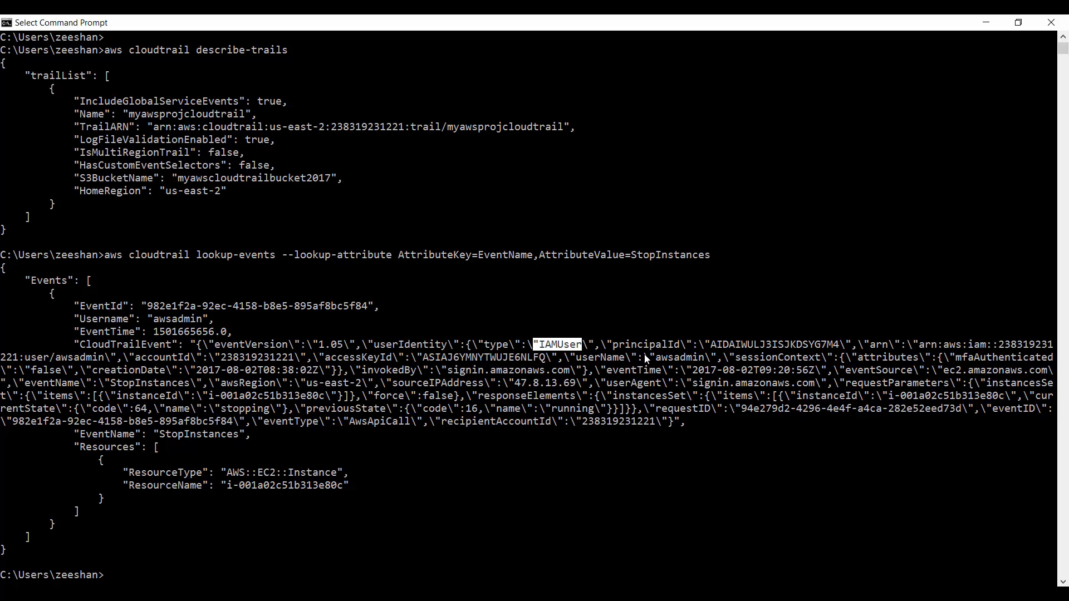
left_click_drag(651, 358, 705, 360)
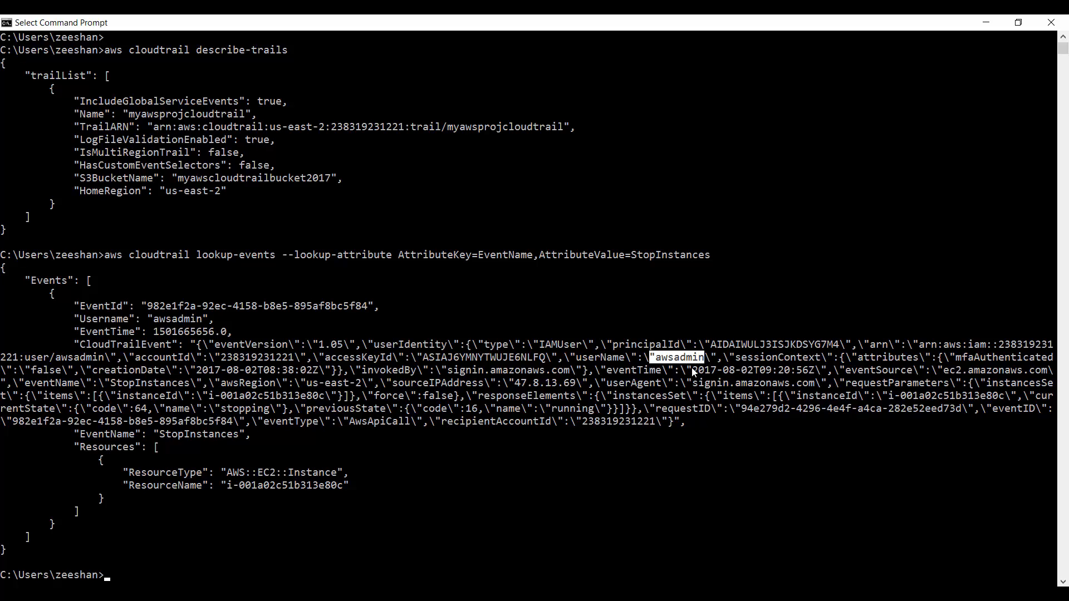
left_click_drag(688, 371, 823, 371)
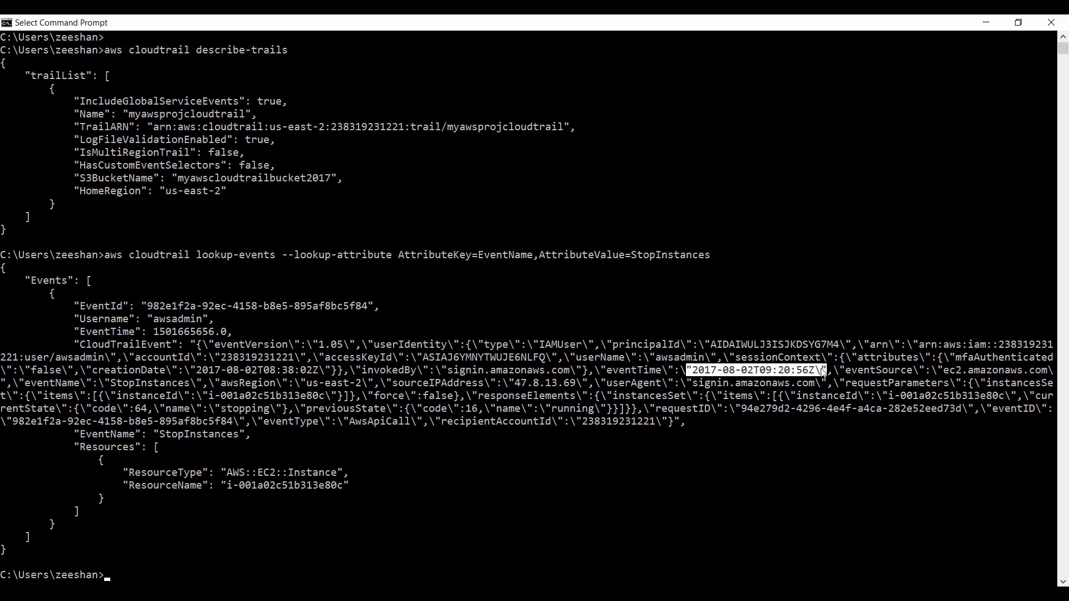
left_click(946, 371)
left_click_drag(946, 372, 1022, 373)
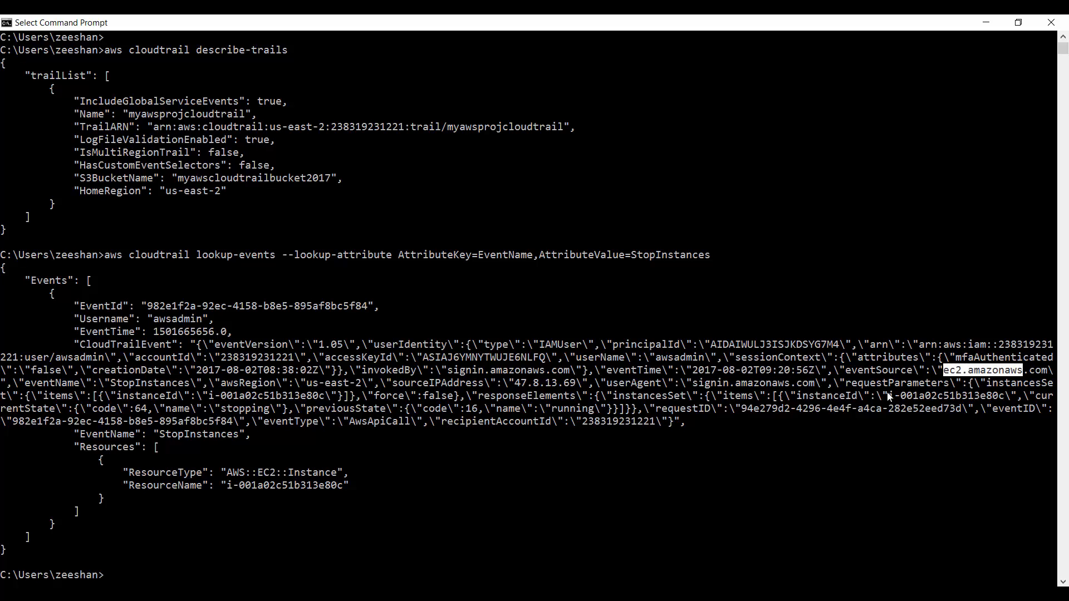
left_click_drag(886, 395, 1010, 398)
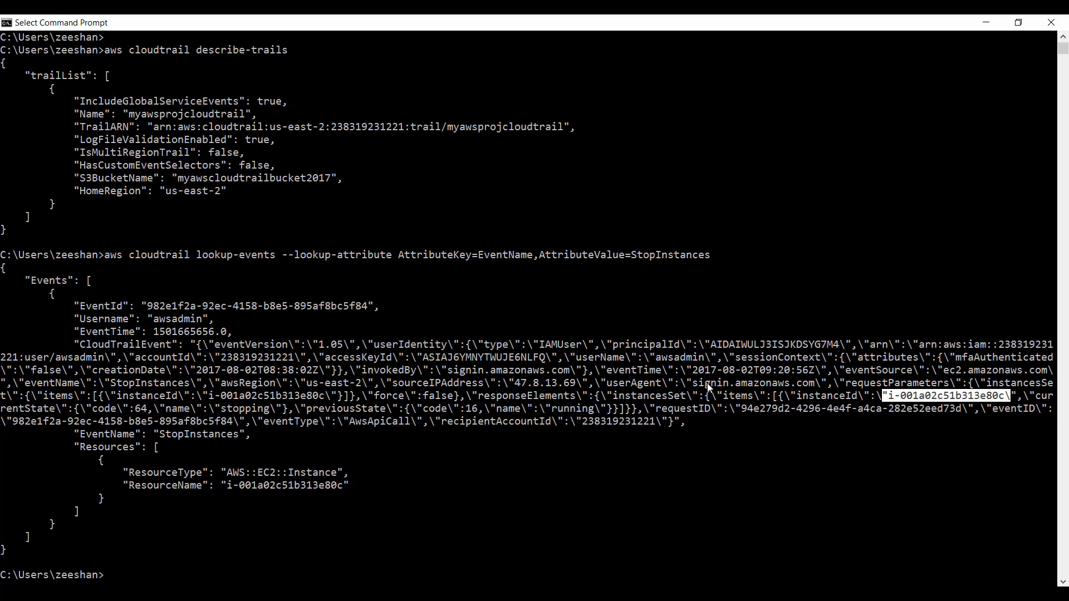
left_click_drag(574, 383, 501, 382)
left_click(499, 383)
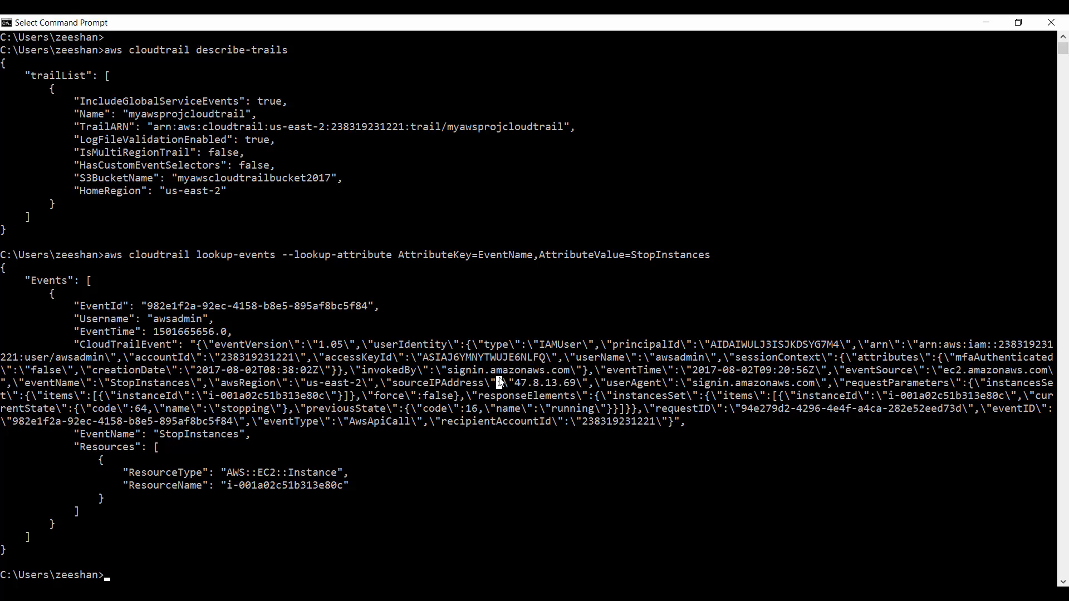
Step: Clear the console with cls and close Command Prompt with exit
key("Escape")
type("cls")
key("Return")
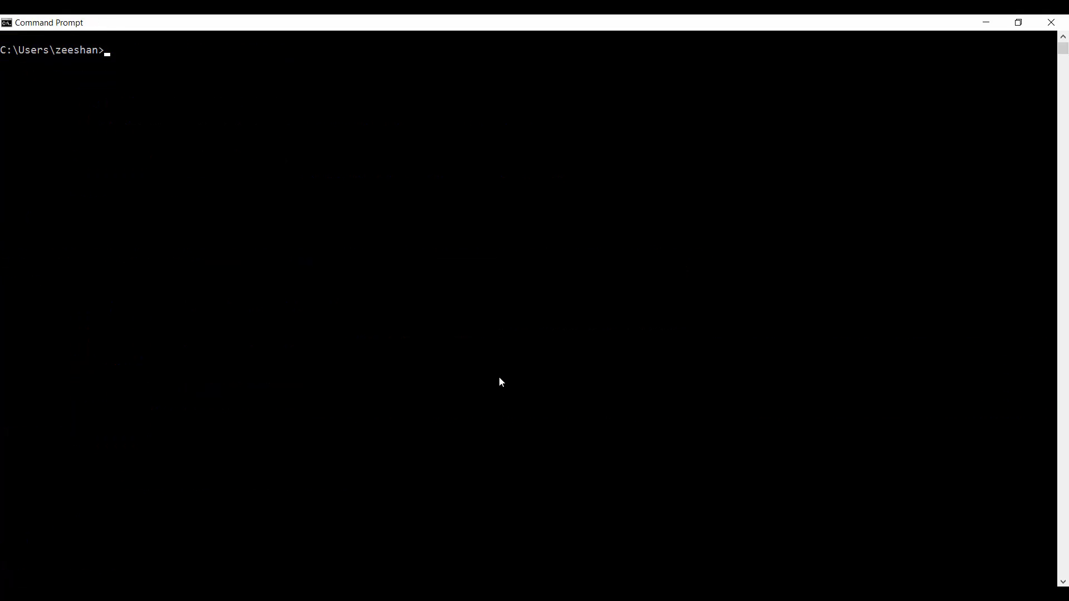
type("exit")
key("Return")
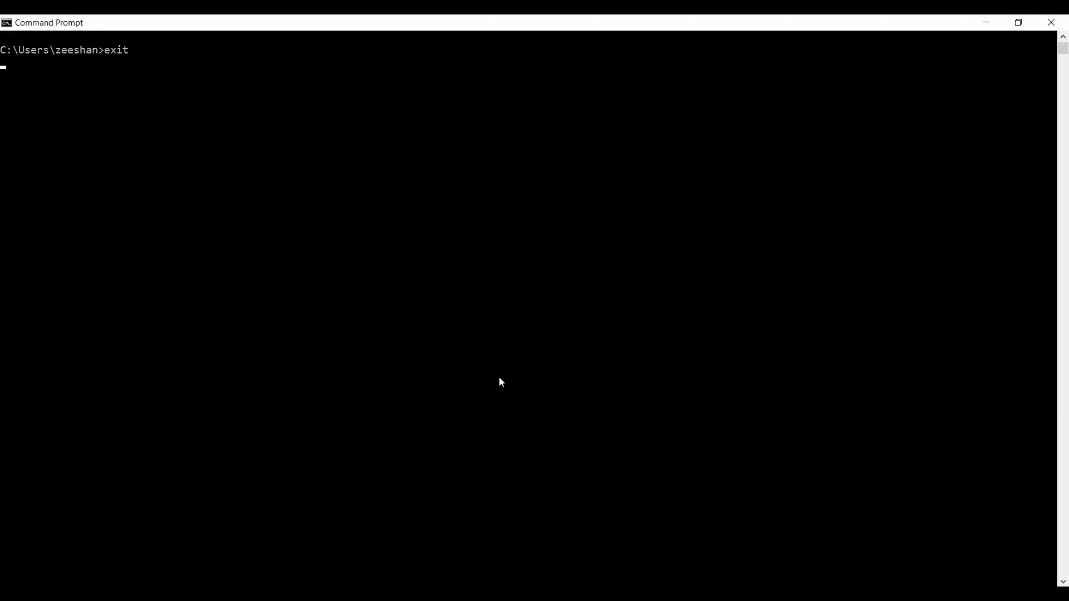